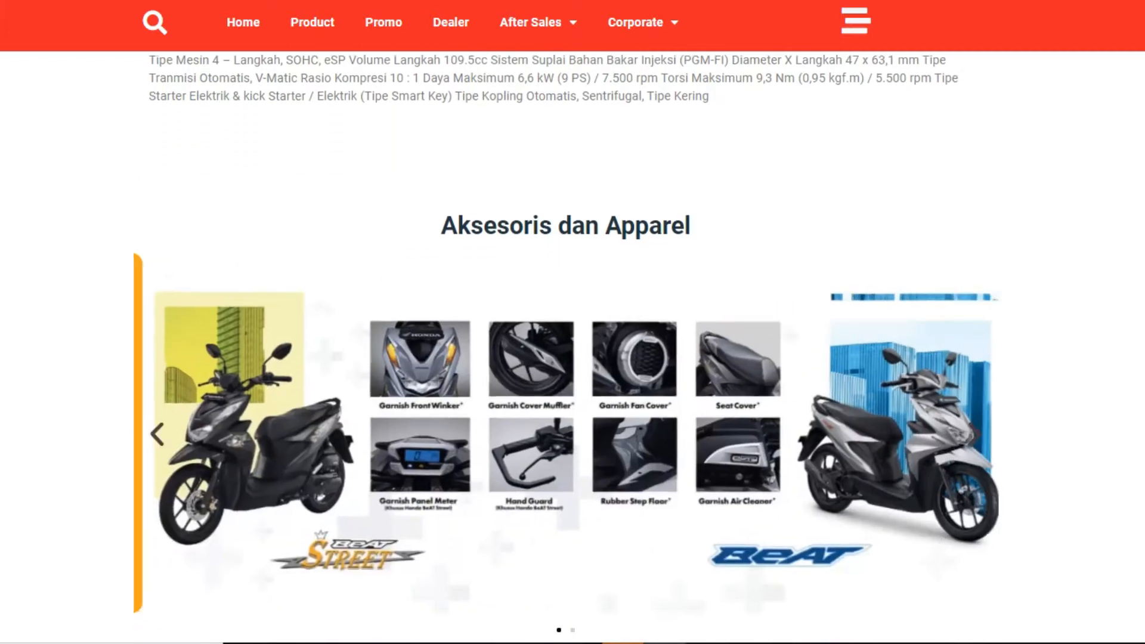
Review the Scoopy product page from the accessories section up through specifications, features and colour variants to the header menu
scroll(573, 358, up, 5)
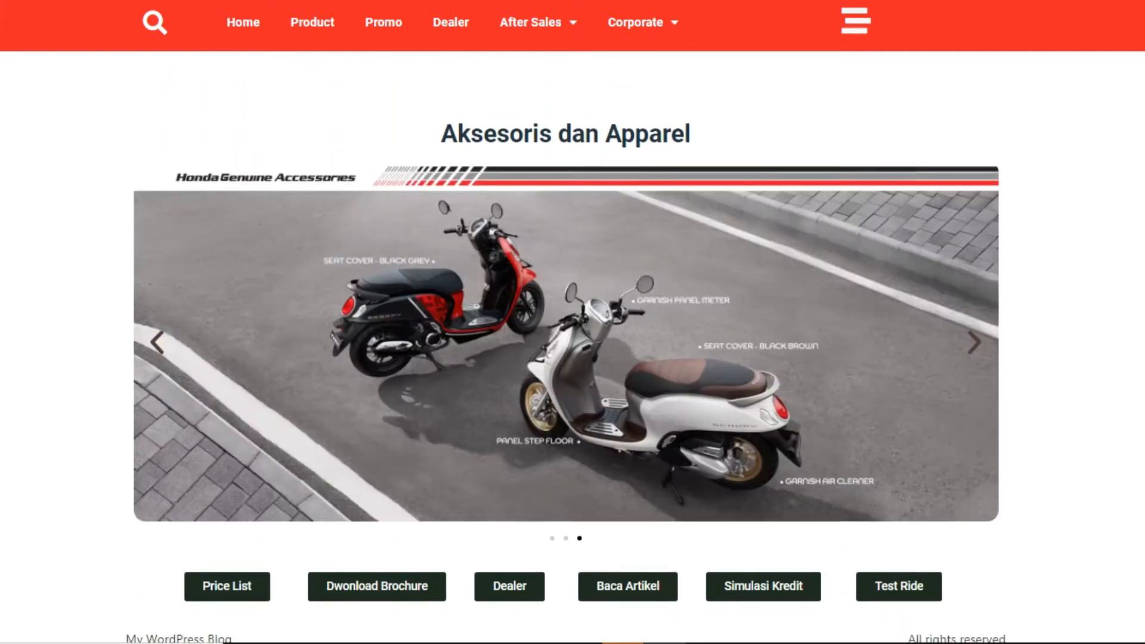
scroll(573, 358, up, 9)
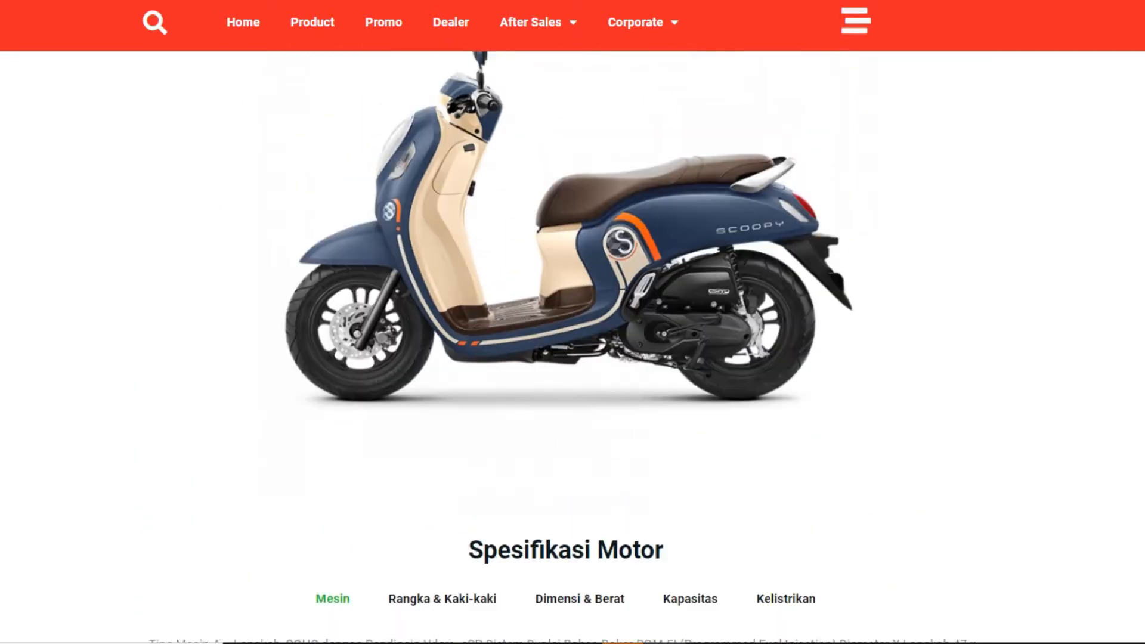
scroll(573, 358, up, 7)
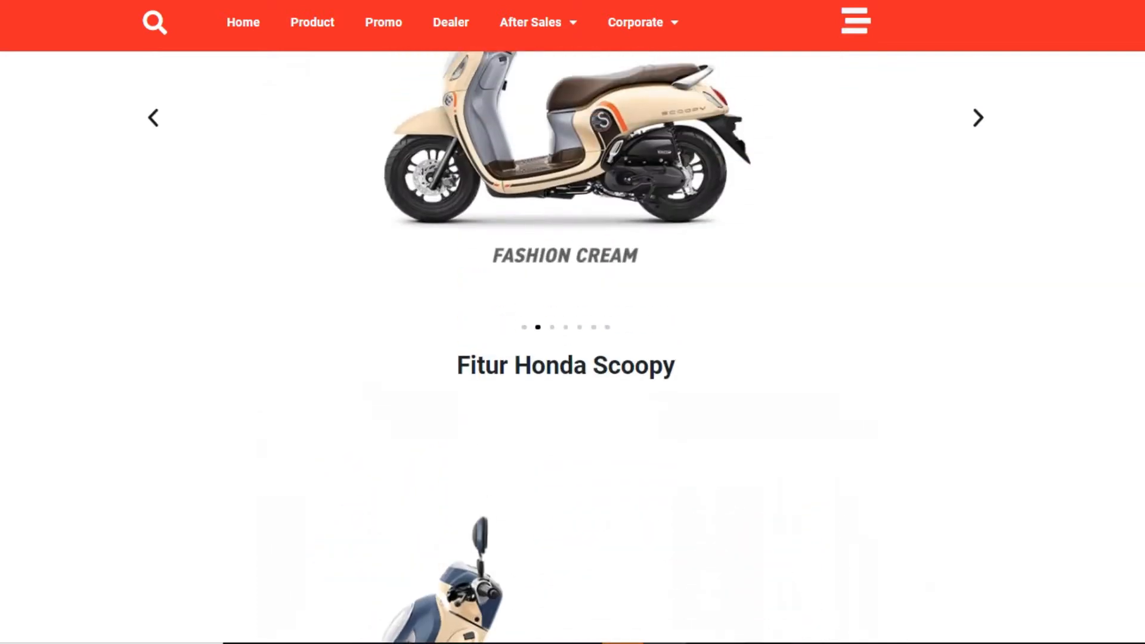
scroll(573, 358, up, 9)
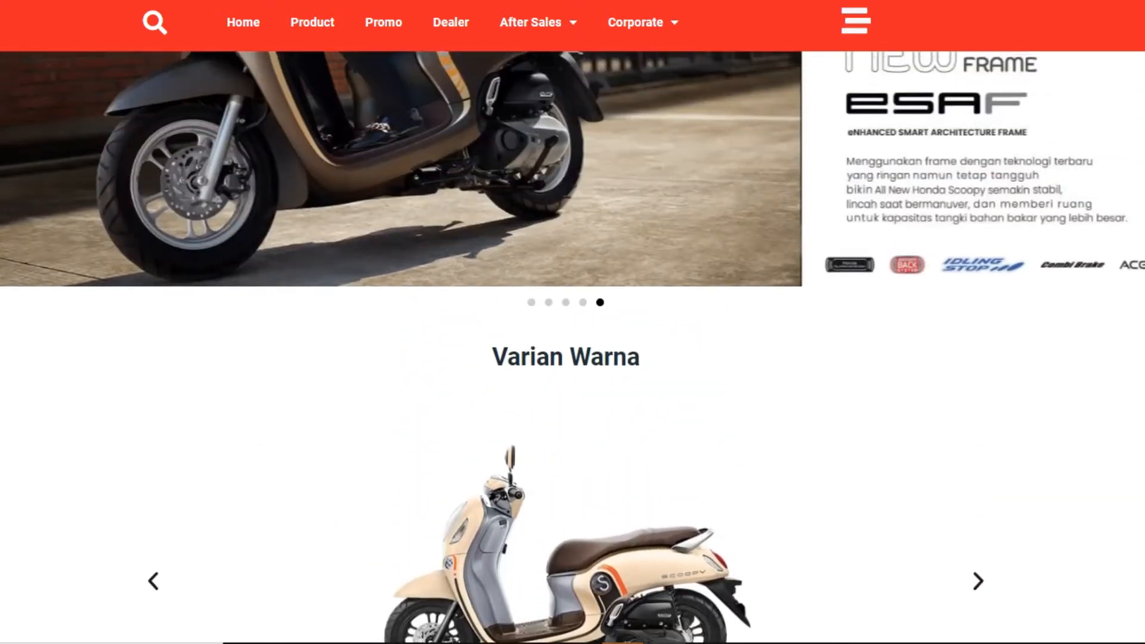
scroll(573, 358, up, 6)
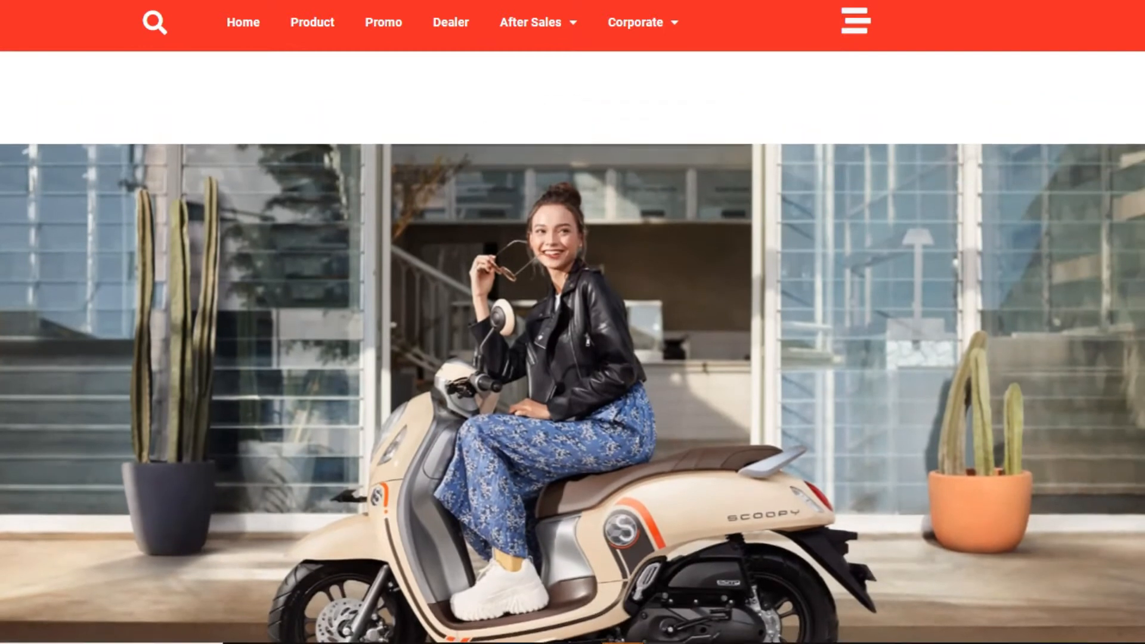
scroll(573, 358, up, 5)
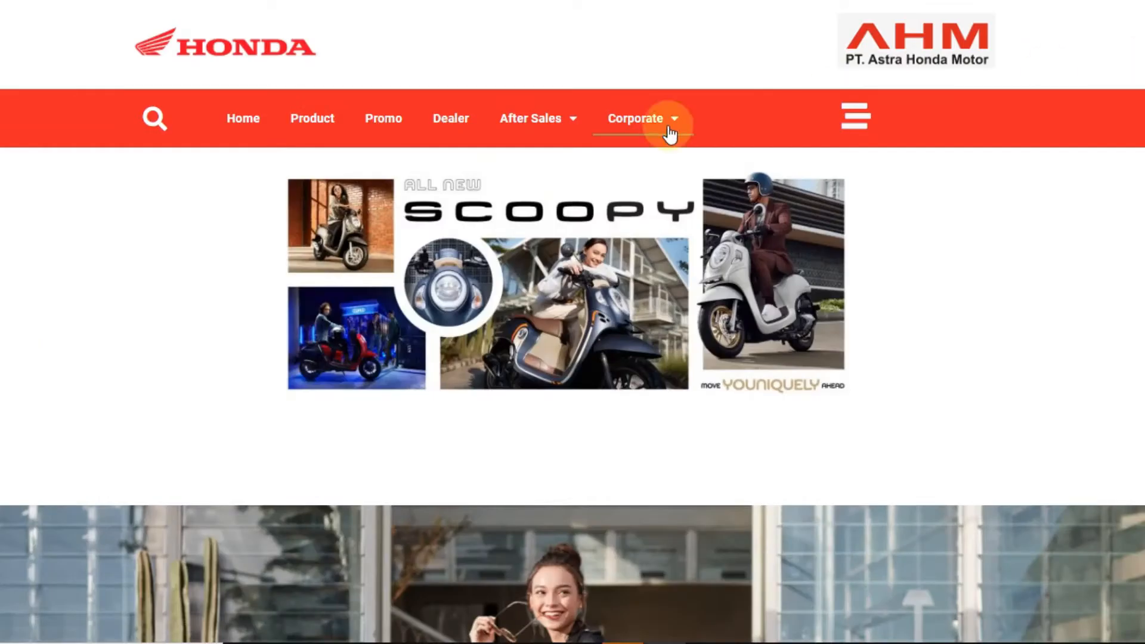
mouse_move(653, 179)
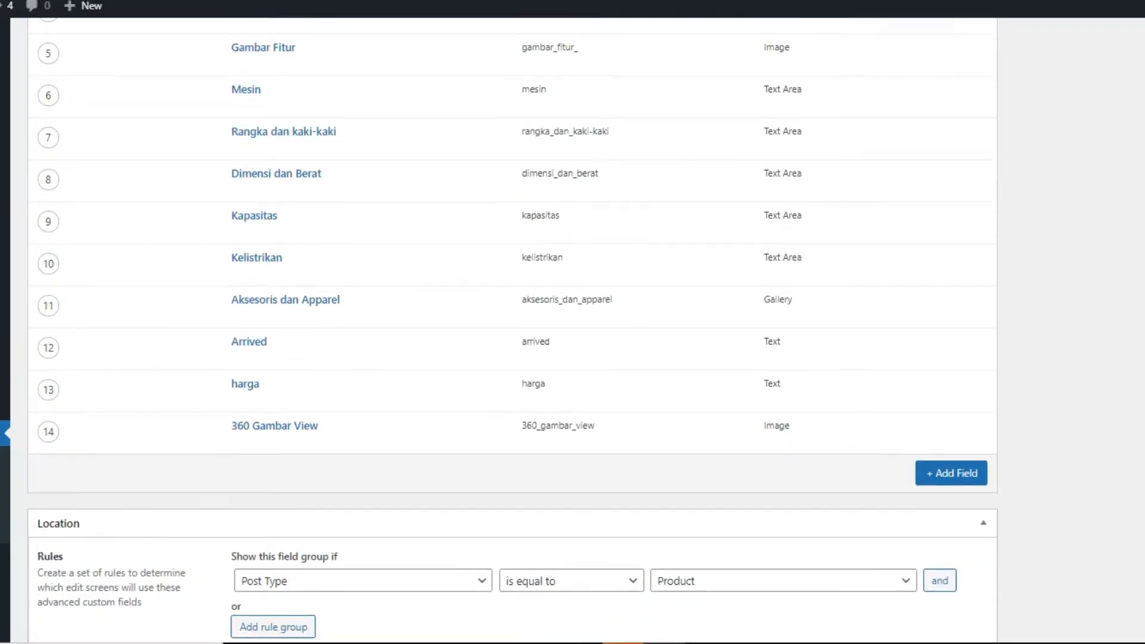
Examine the product field group's location rules and display settings, and the published BeAT Street page down to its features section
scroll(513, 328, down, 3)
scroll(513, 331, down, 3)
scroll(513, 331, down, 6)
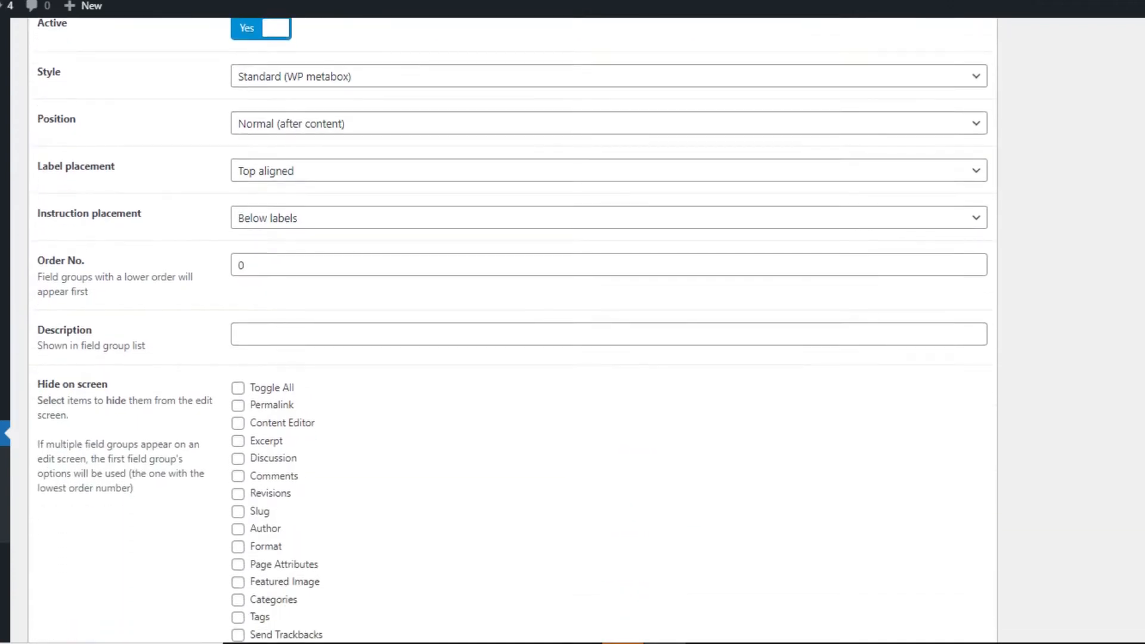
scroll(513, 331, down, 3)
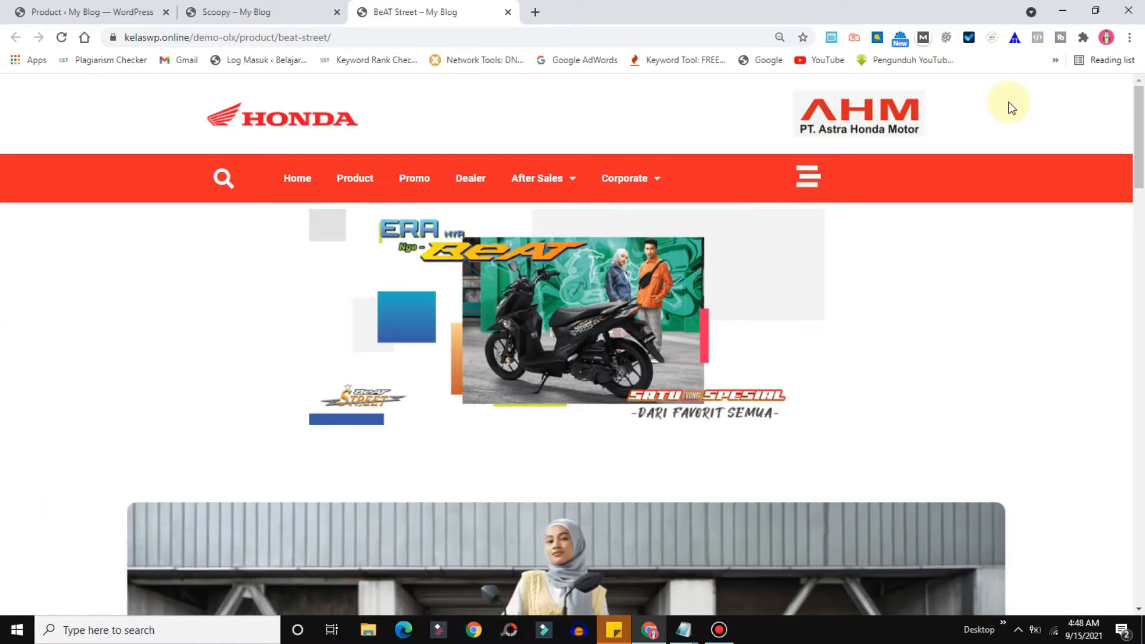
drag(1140, 117, 1139, 373)
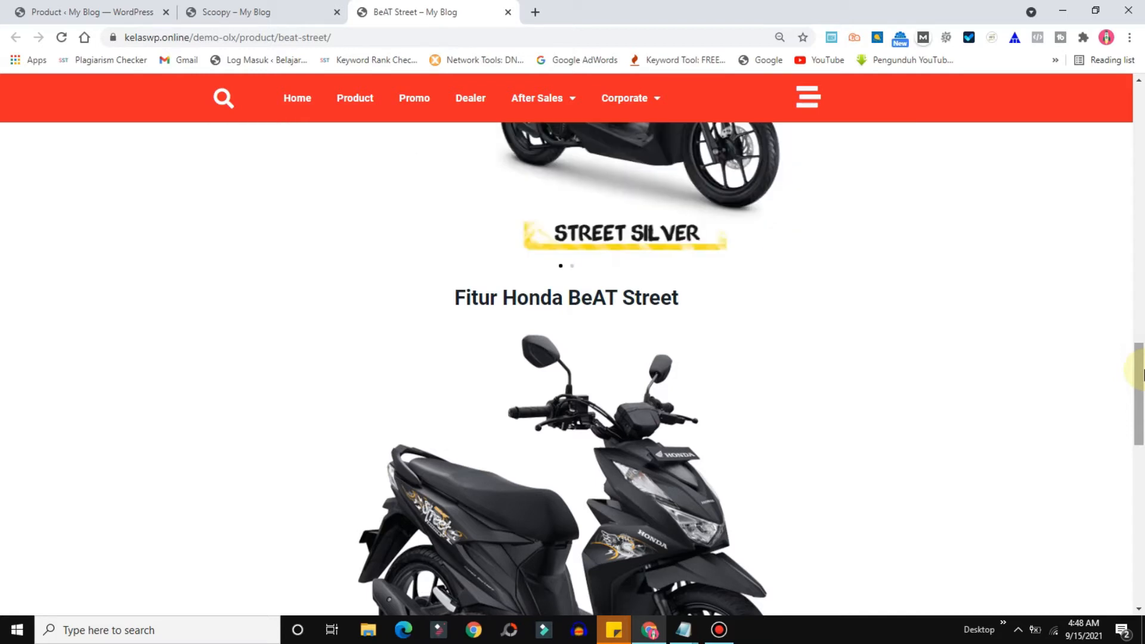
Open the form for adding a new product in a separate browser tab from the product list
click(95, 7)
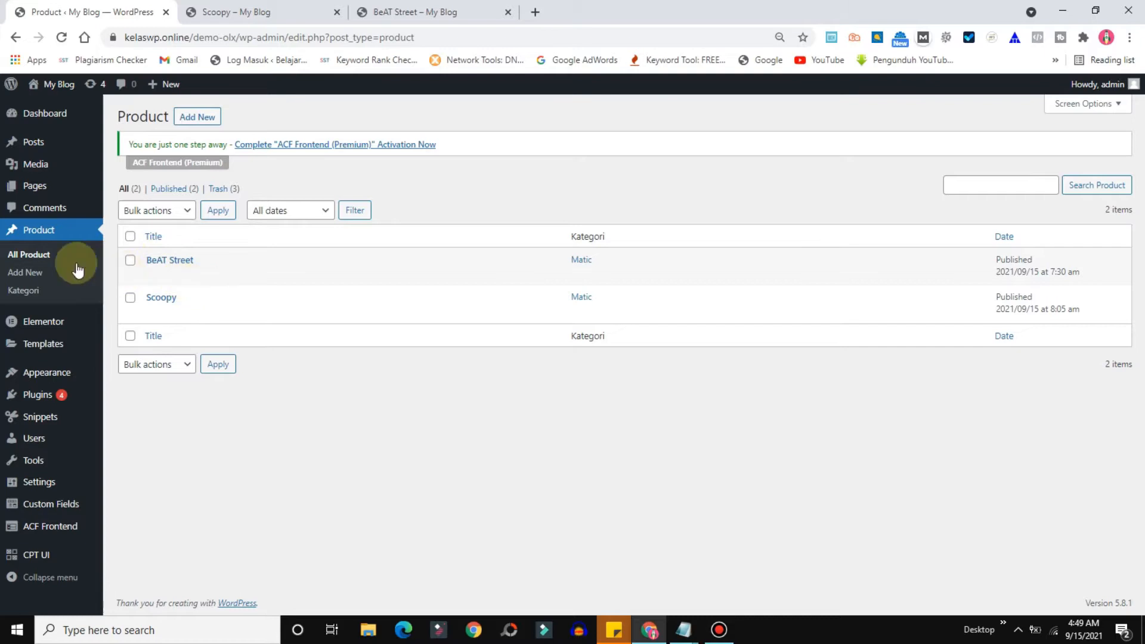
right_click(10, 275)
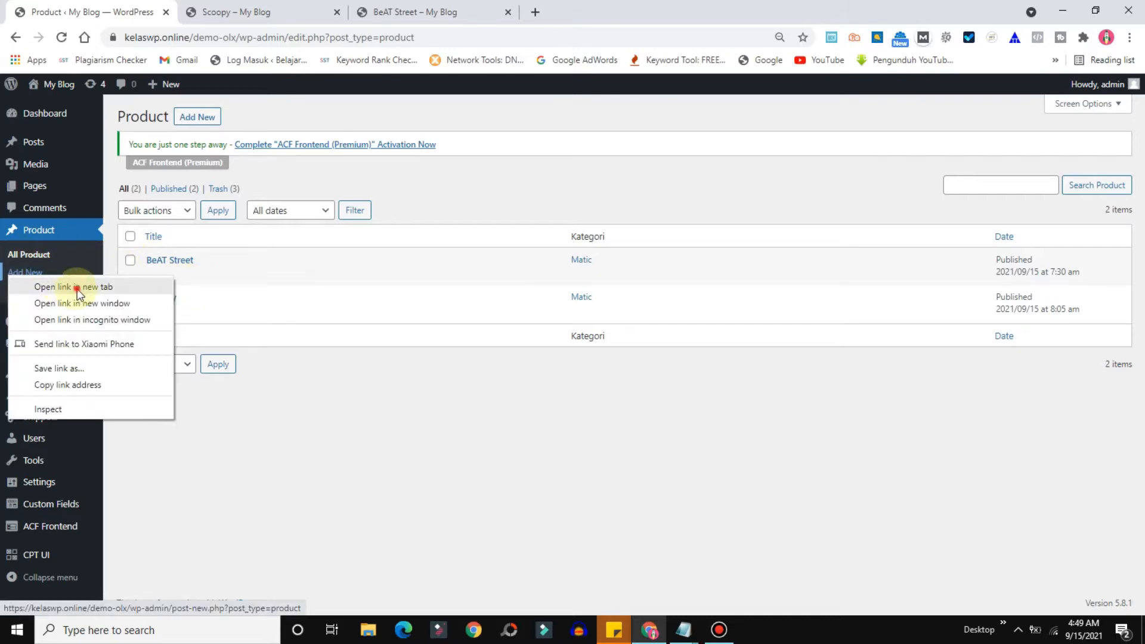
click(77, 289)
click(194, 8)
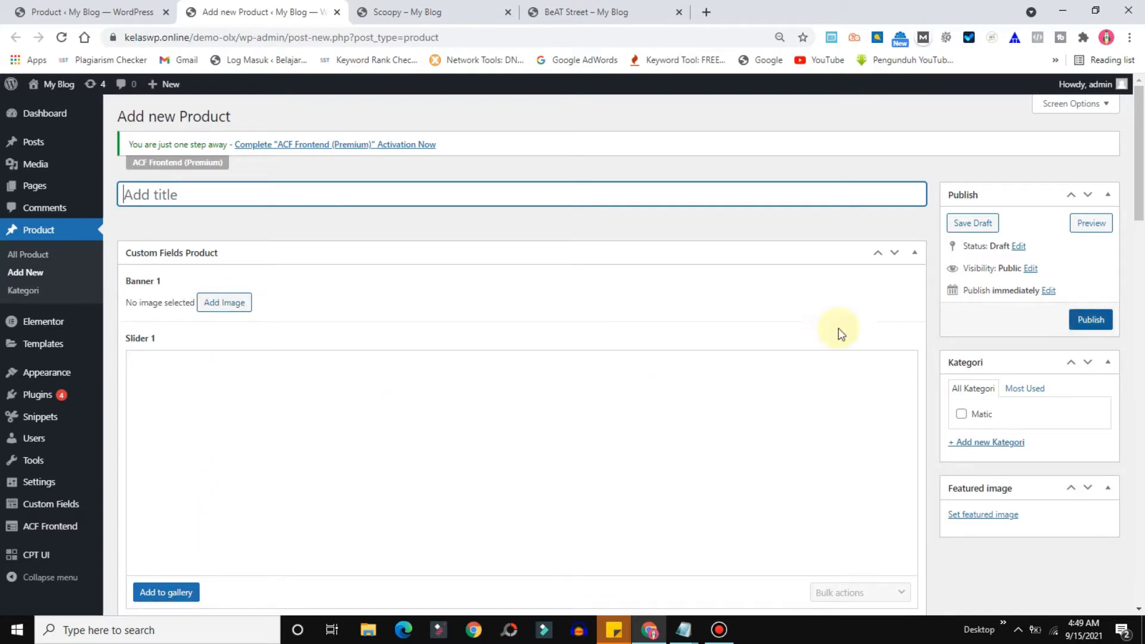
Compare the published Scoopy page's banner and slider with the custom fields on the empty product form
click(435, 11)
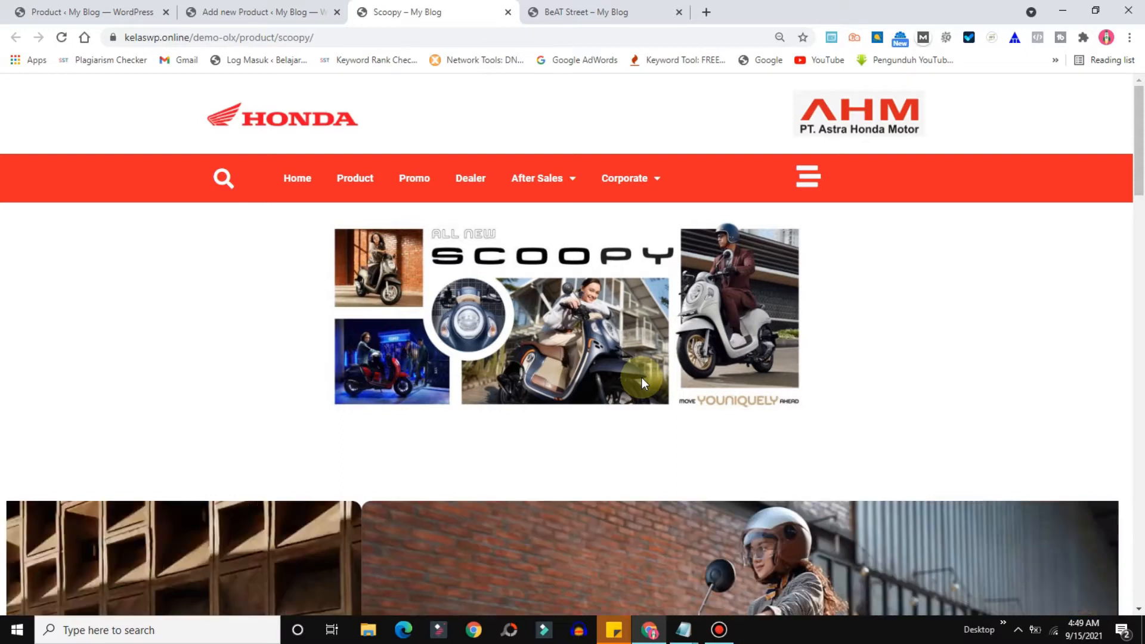
click(615, 541)
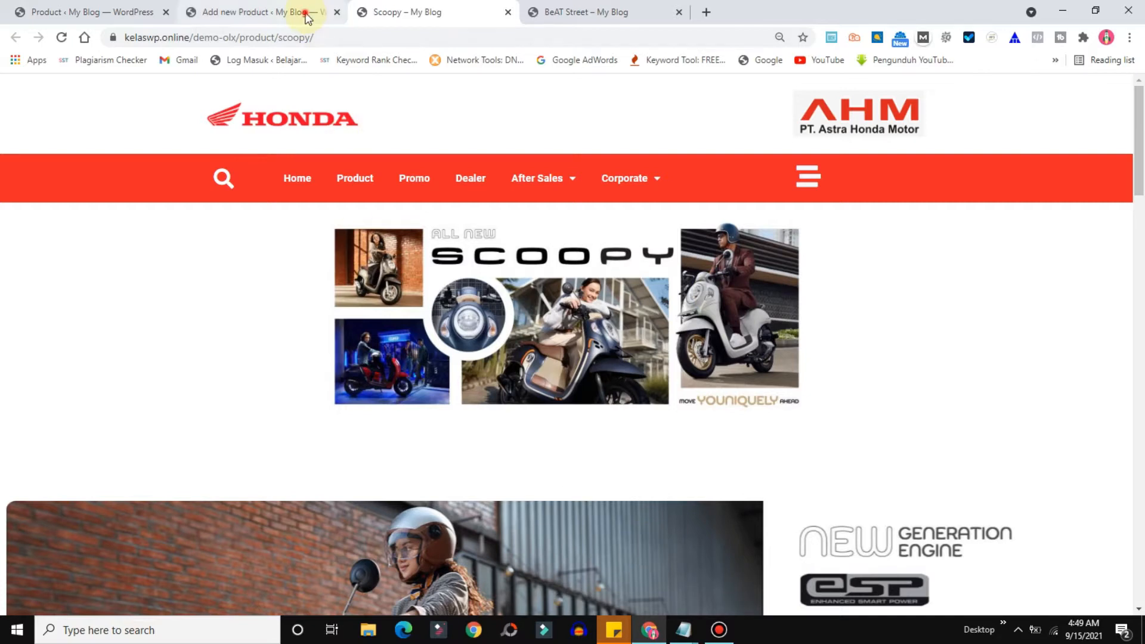
click(306, 17)
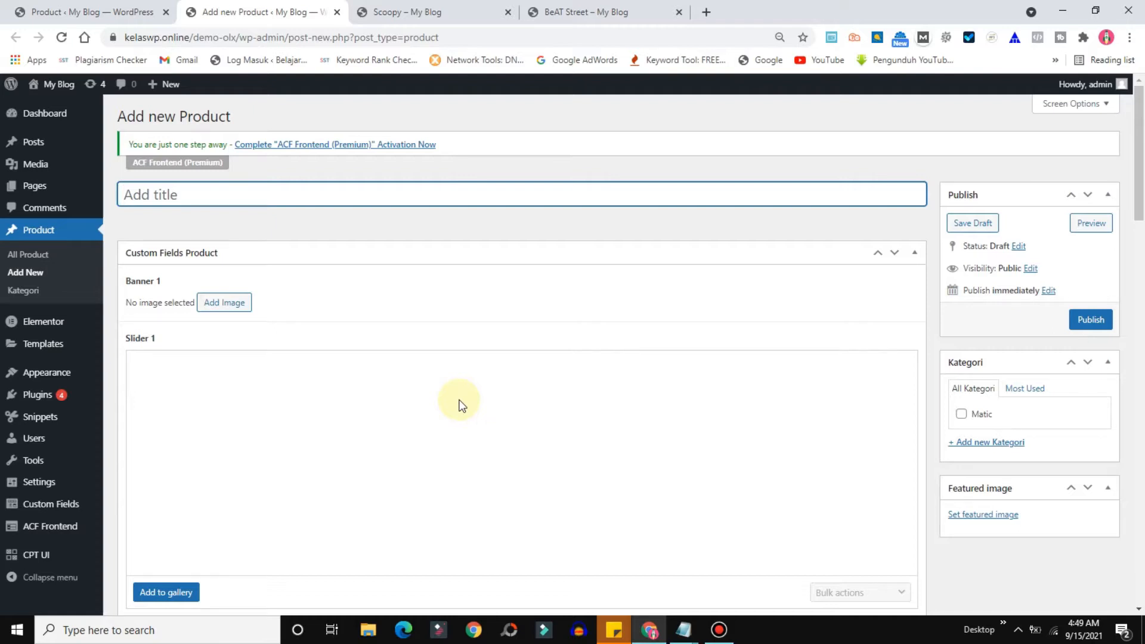
mouse_move(51, 507)
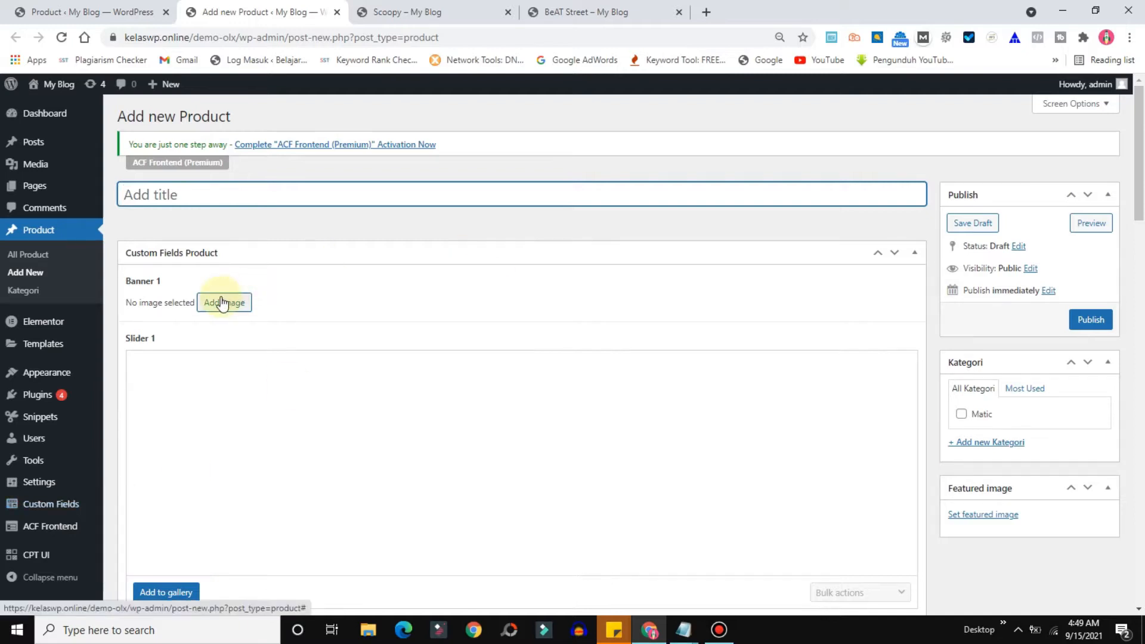
mouse_move(1138, 183)
mouse_down()
mouse_move(1141, 334)
mouse_move(1134, 179)
mouse_up()
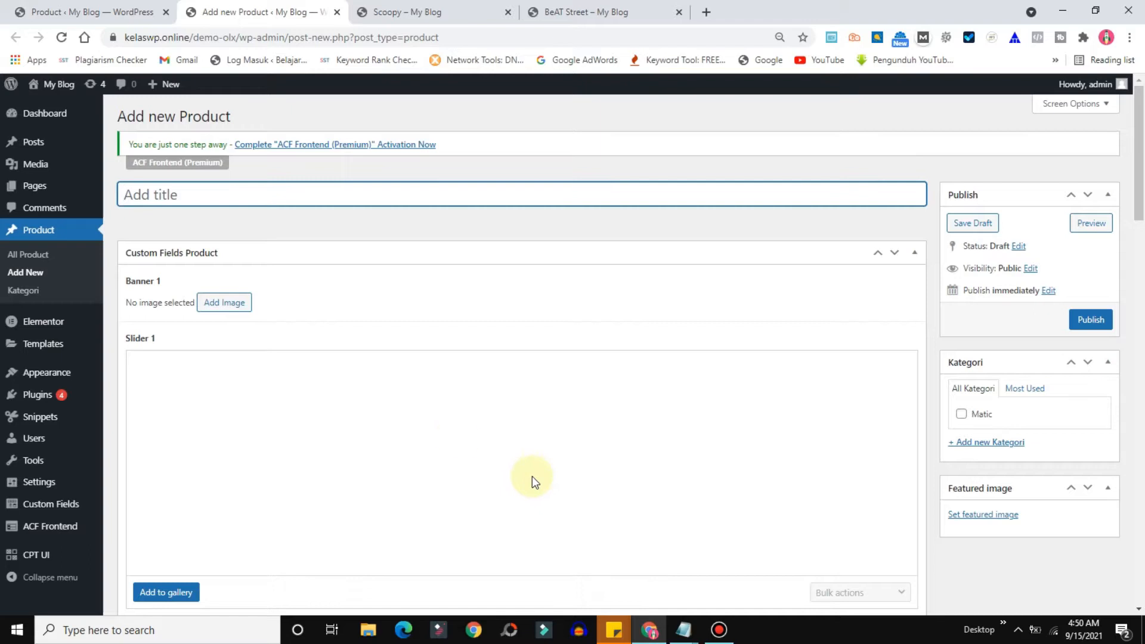
Open the Custom Fields Product field group to view its list of fields
mouse_move(48, 556)
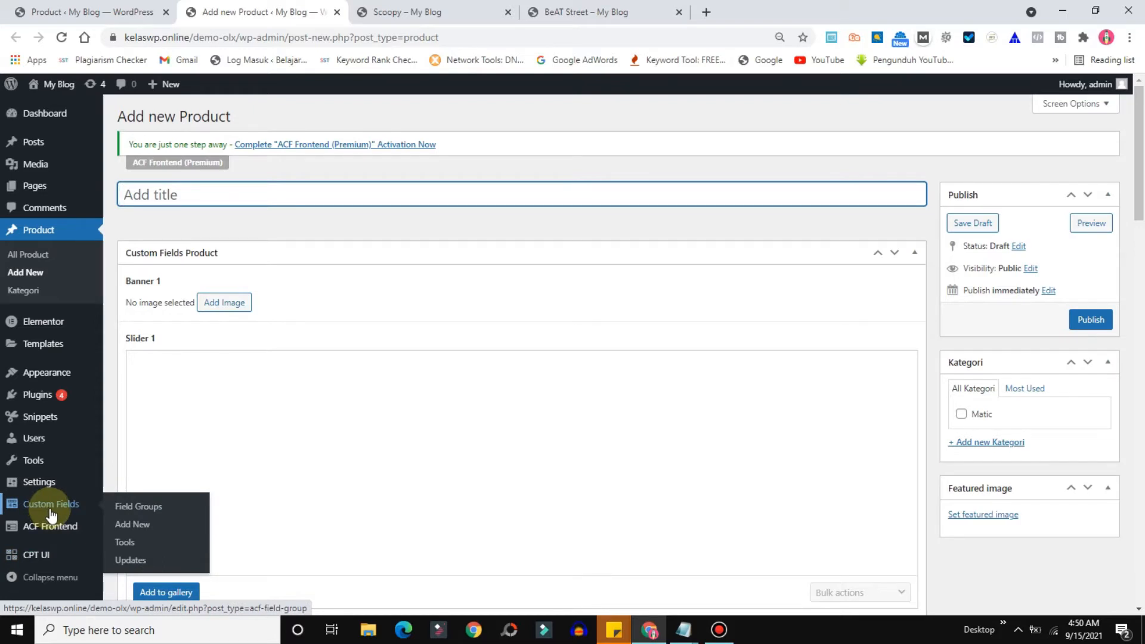
click(140, 508)
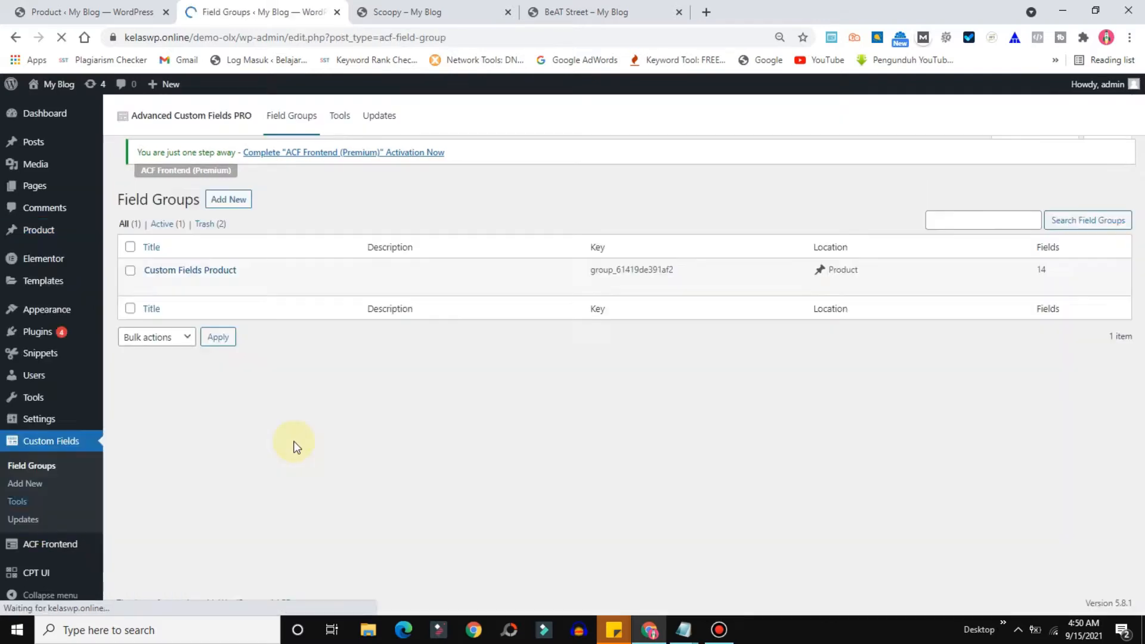
click(153, 292)
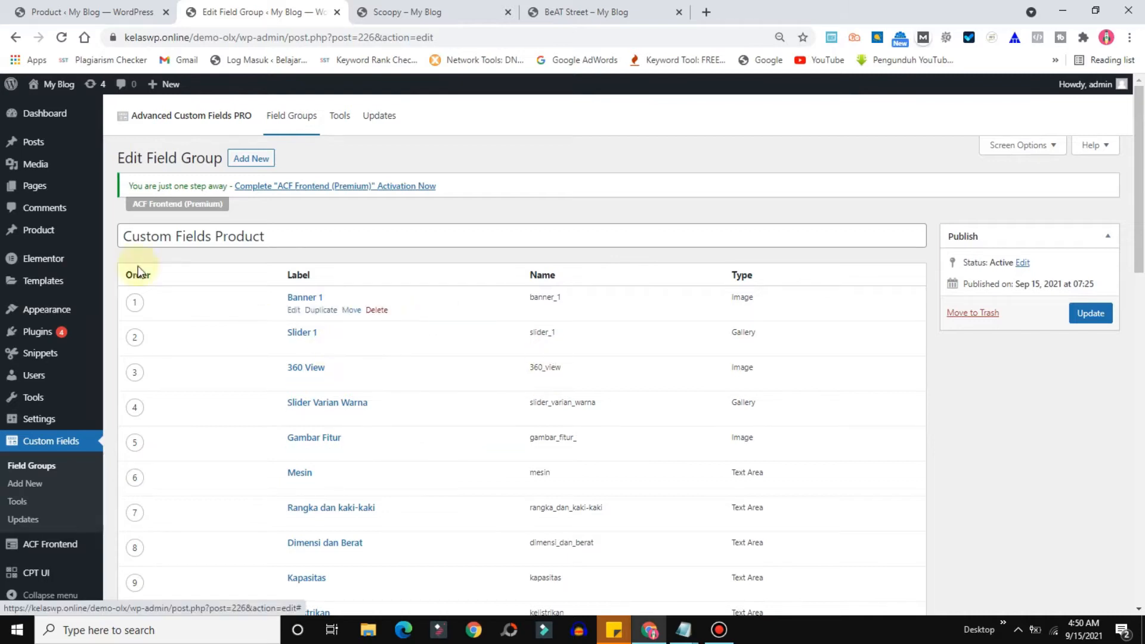
mouse_move(10, 230)
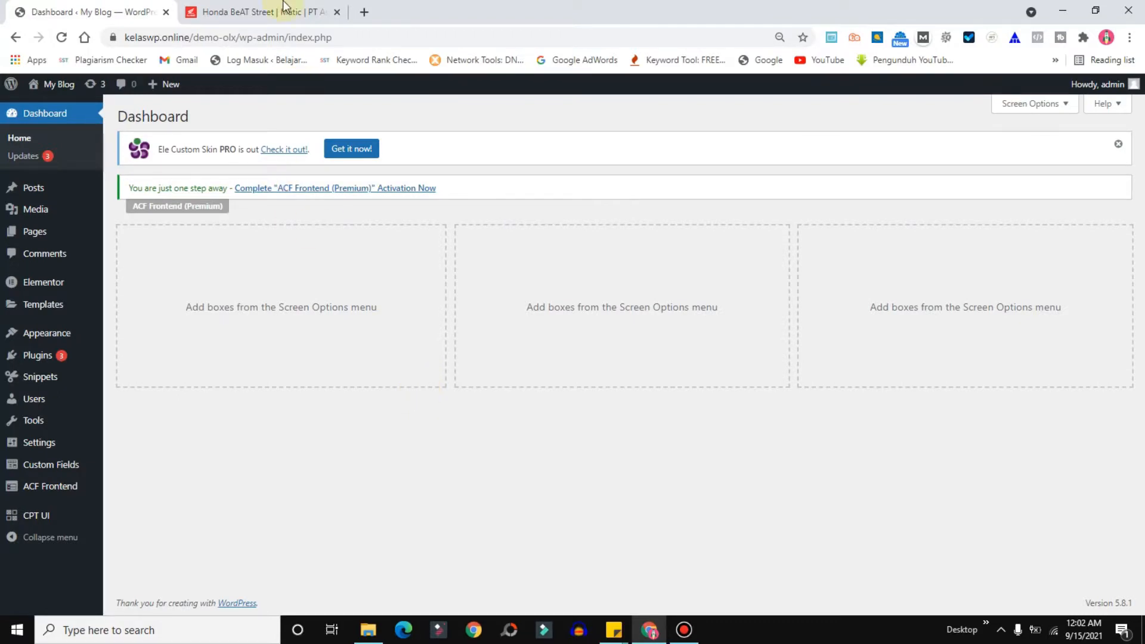
Inspect the header and After Sales submenu of the original Honda BeAT Street page, and return to the WordPress dashboard
click(266, 12)
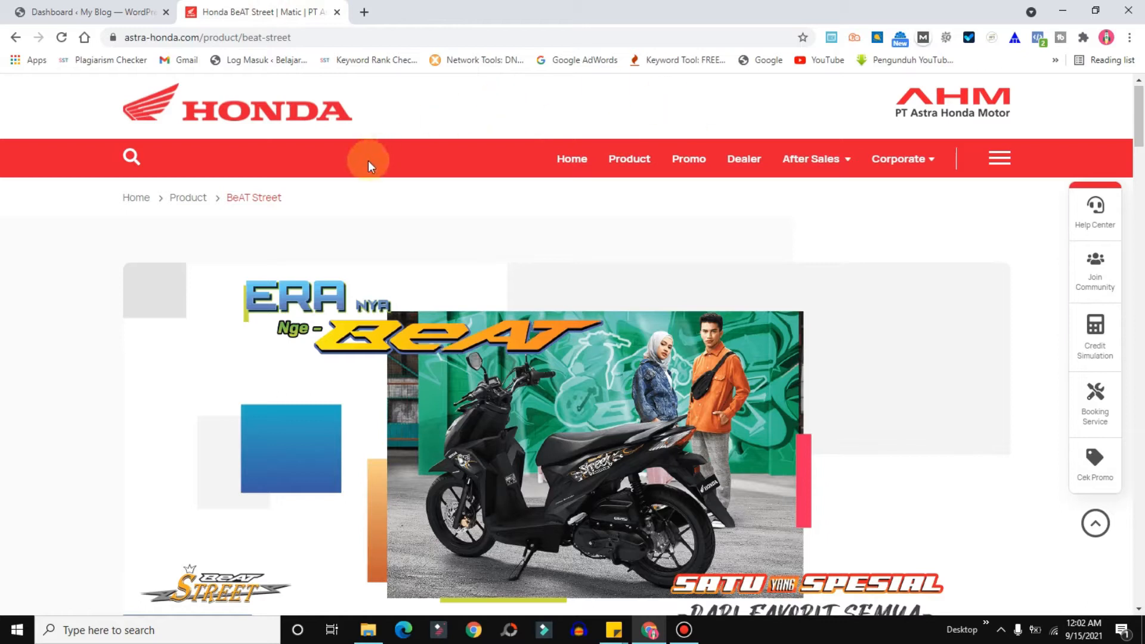
click(794, 164)
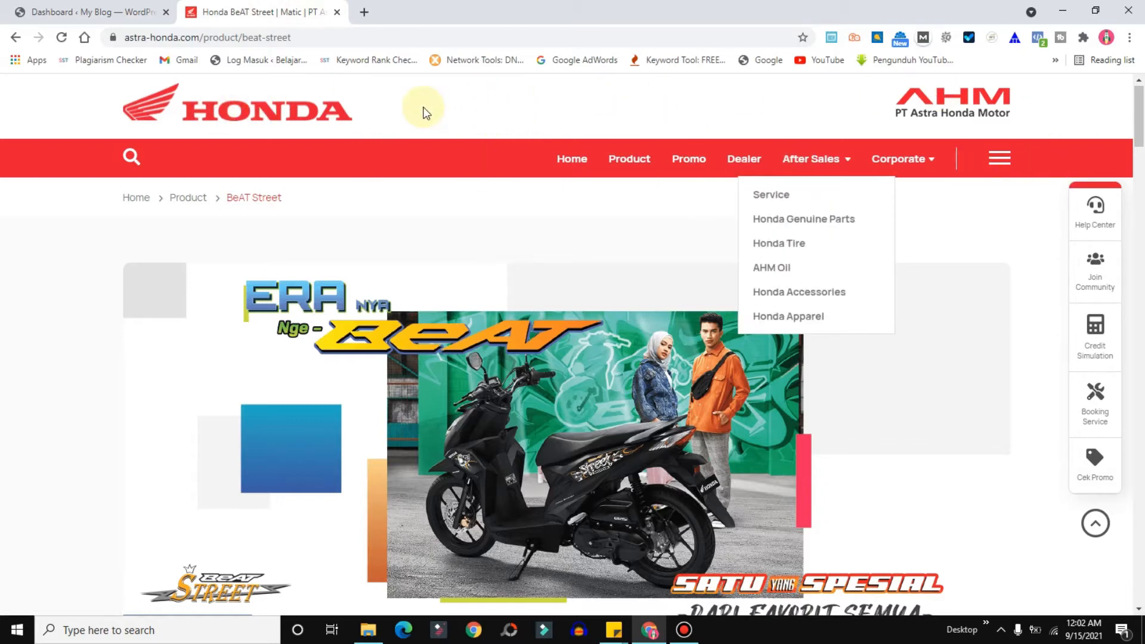
click(106, 14)
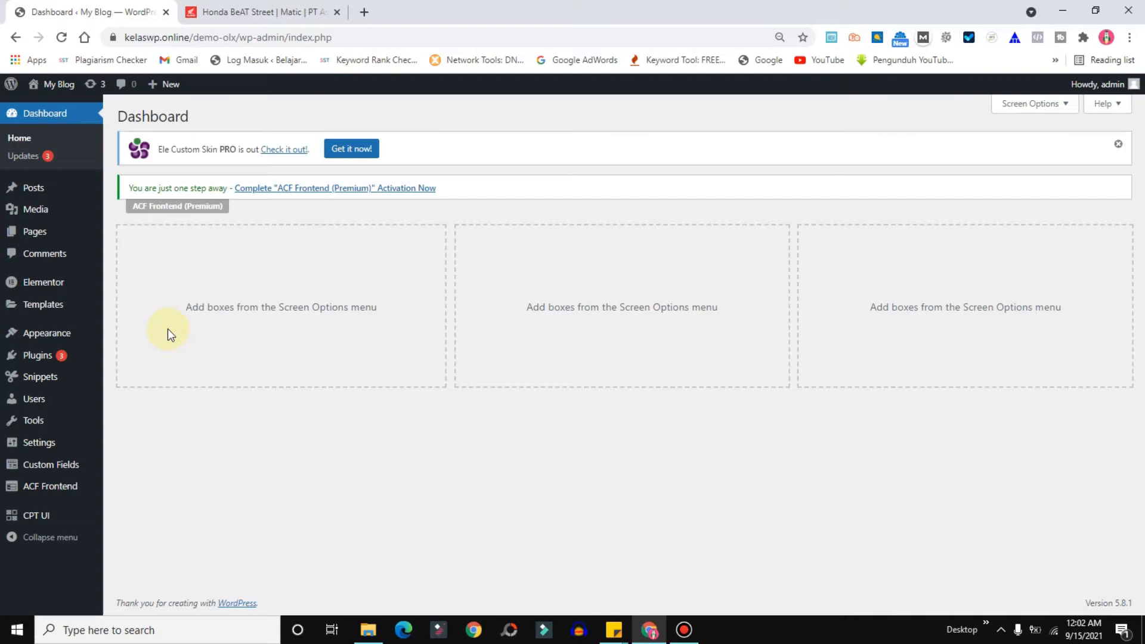
Open the Elementor Theme Builder in a new browser tab
mouse_move(22, 308)
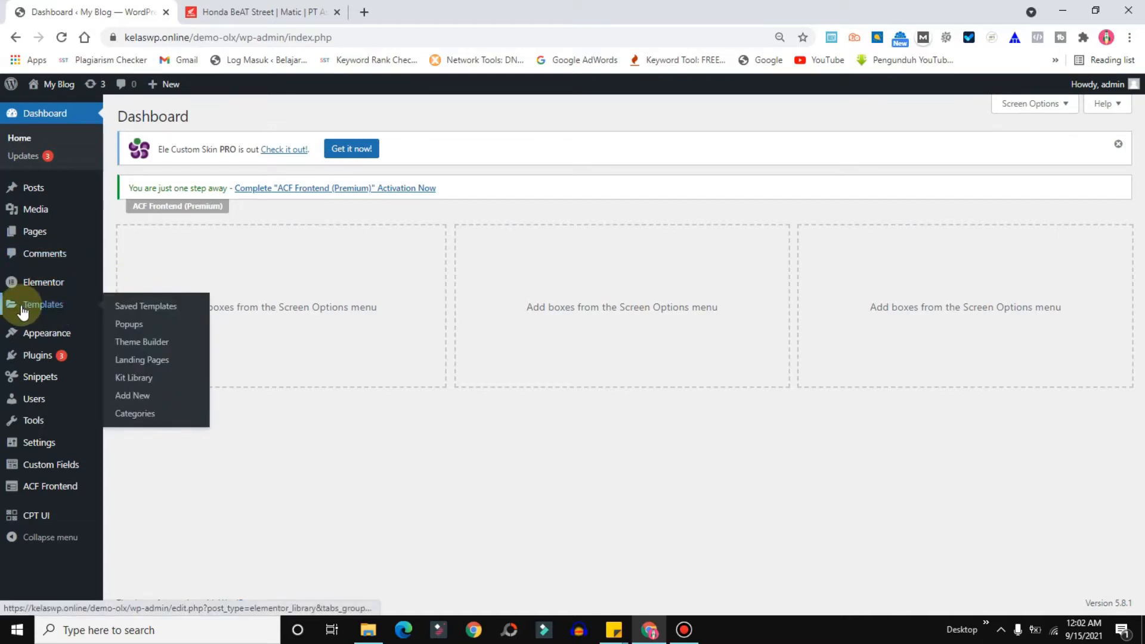
right_click(128, 348)
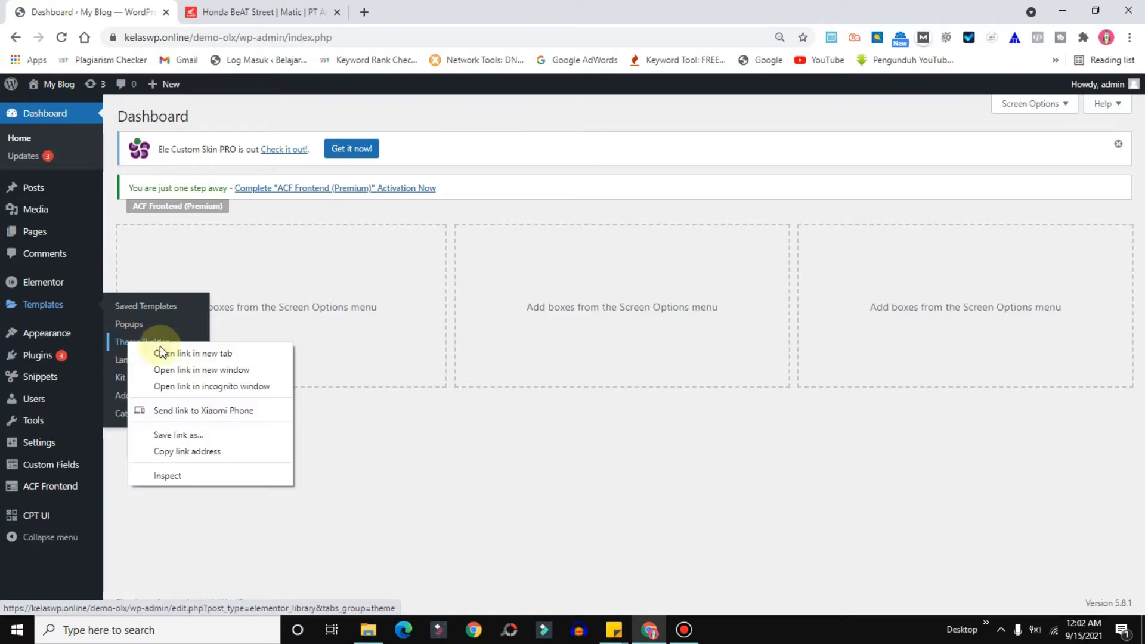
click(203, 354)
click(226, 10)
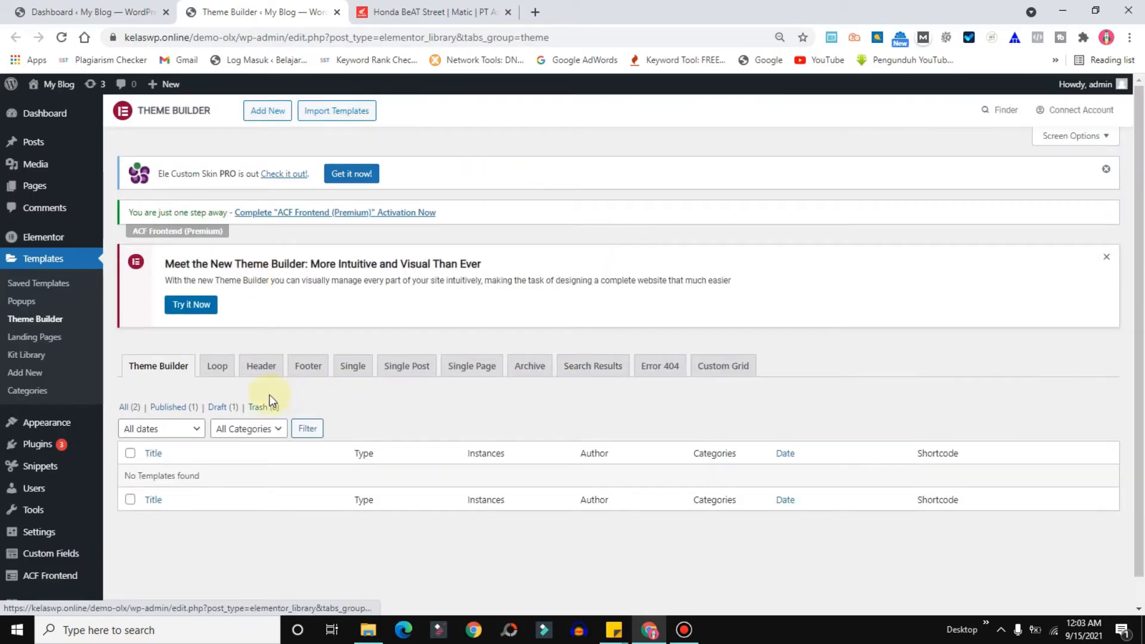
Create a new Header template named Header Active in the Theme Builder
click(266, 374)
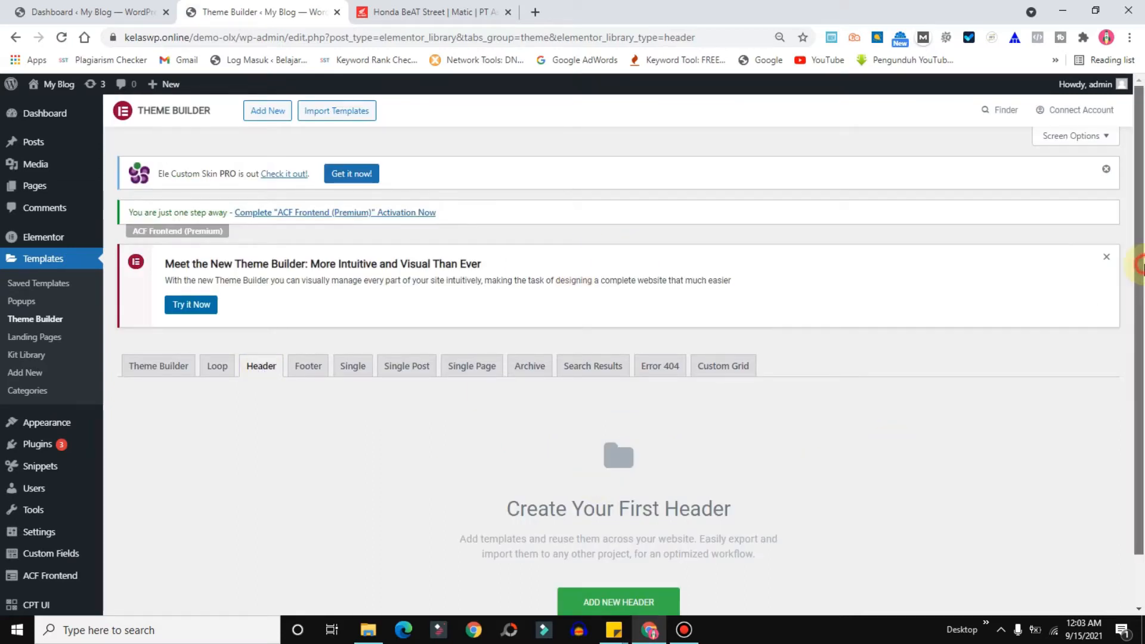
scroll(1140, 272, down, 1)
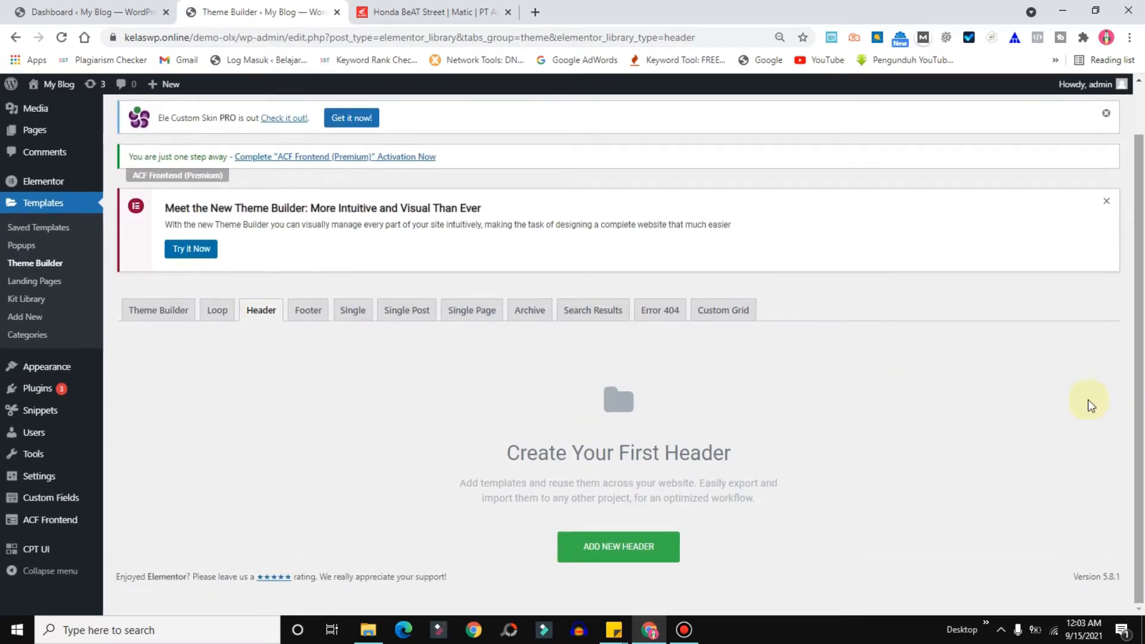
click(594, 554)
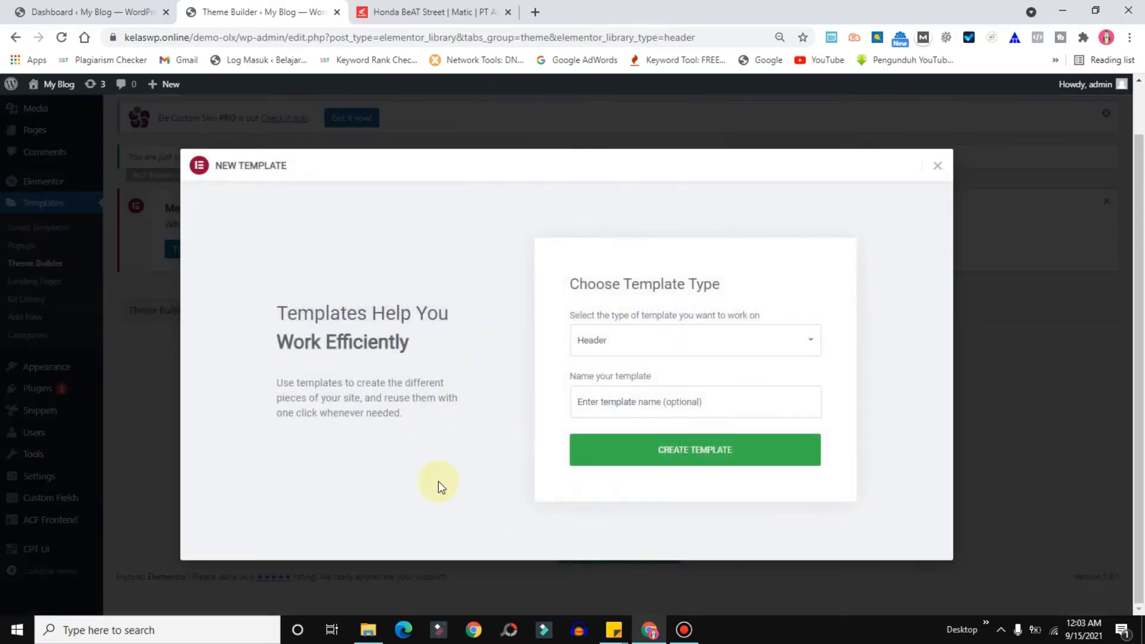
click(666, 409)
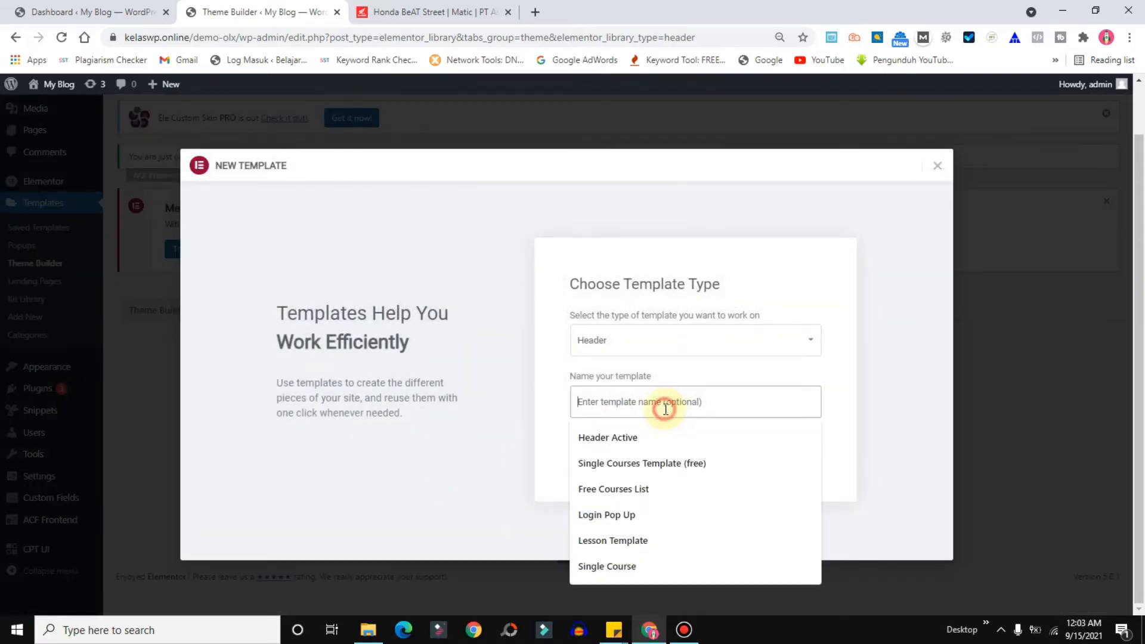
click(610, 439)
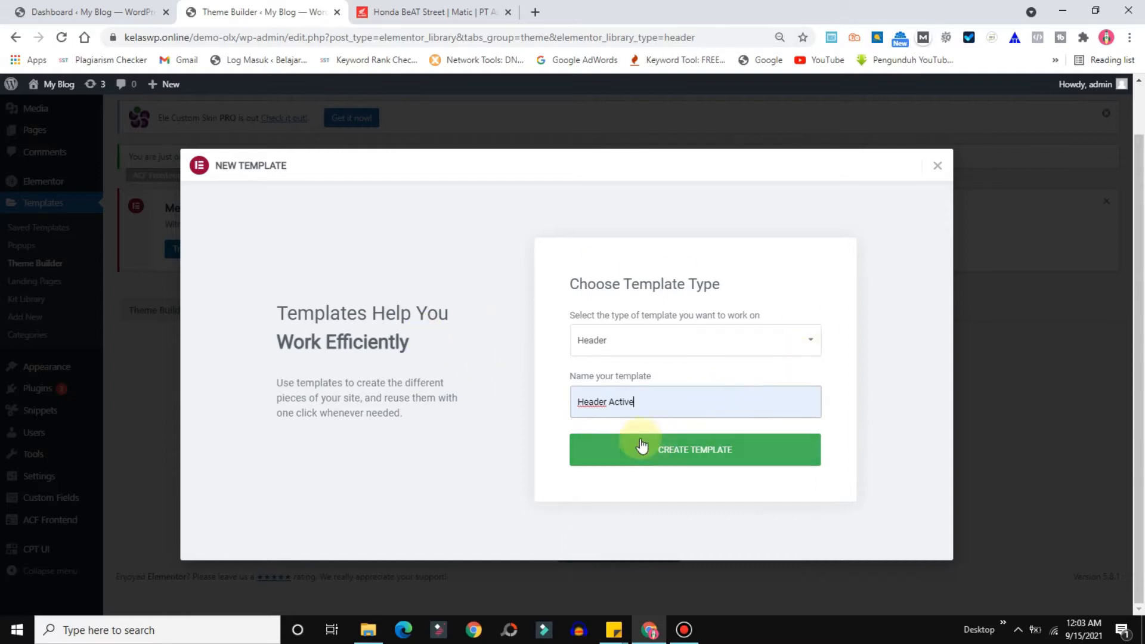
click(755, 456)
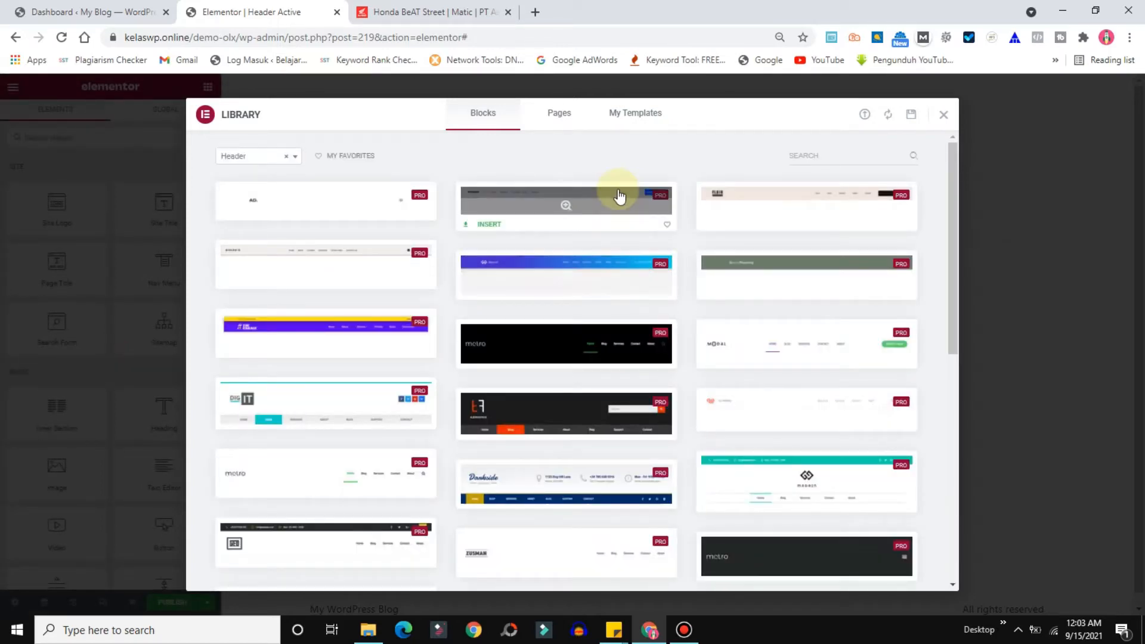
mouse_move(575, 185)
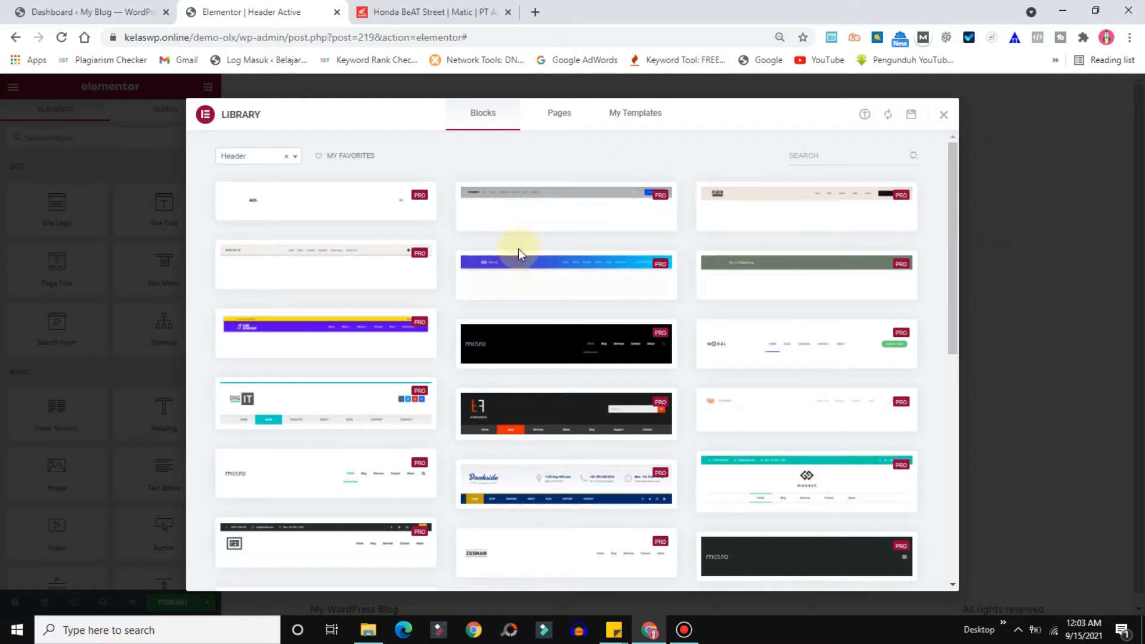
Dismiss the template library and, after checking the original Honda header, add a two-column section to the Header Active template
click(942, 115)
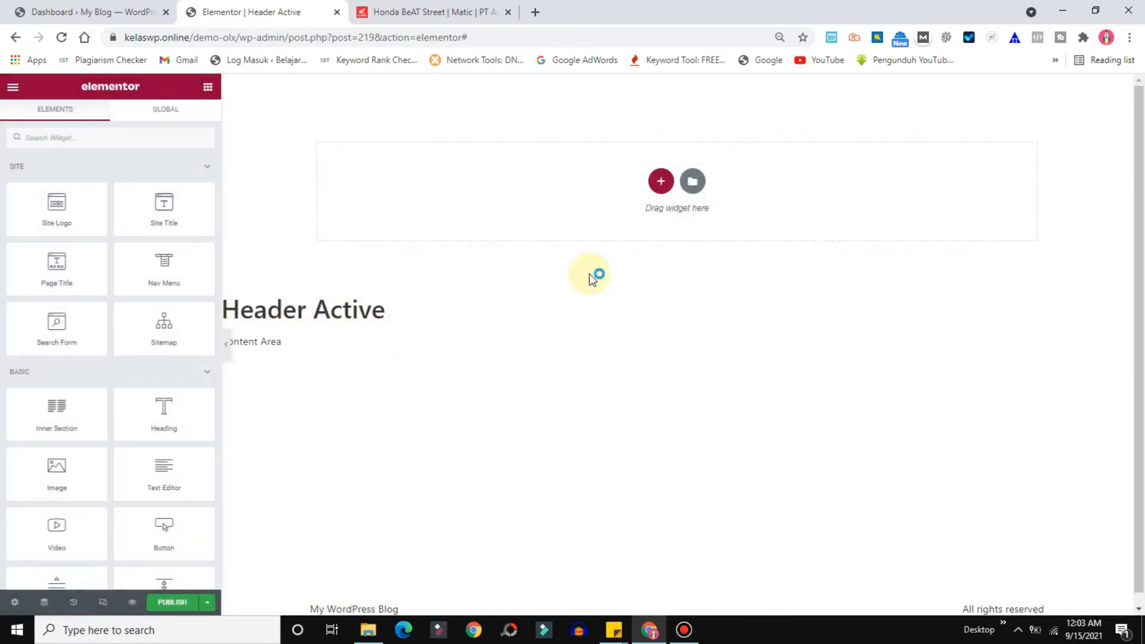
click(412, 12)
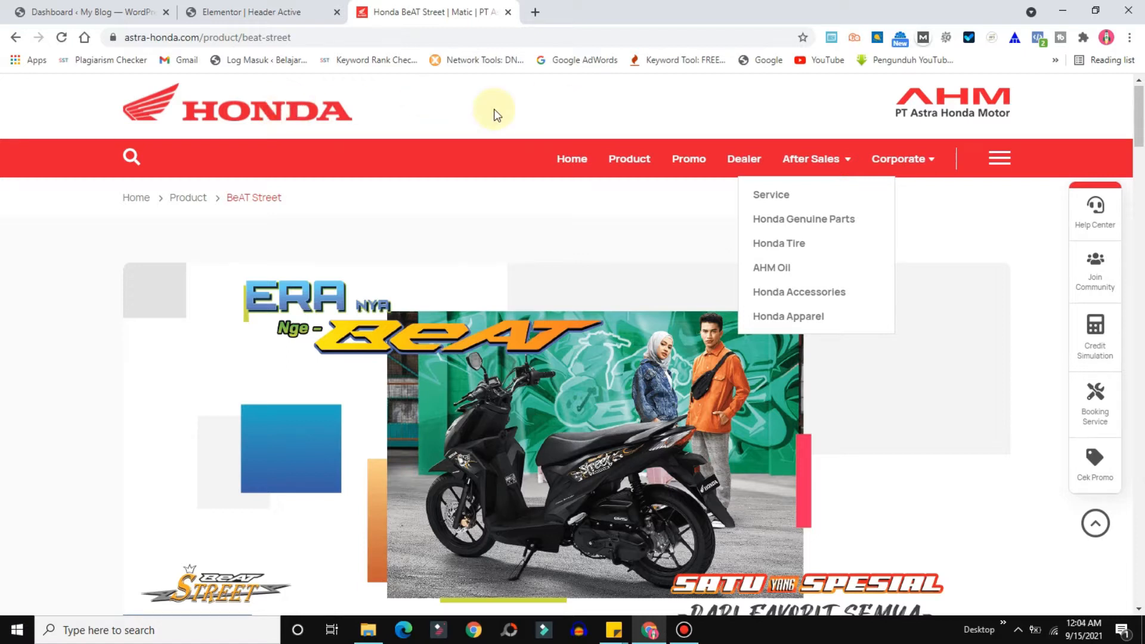
click(253, 13)
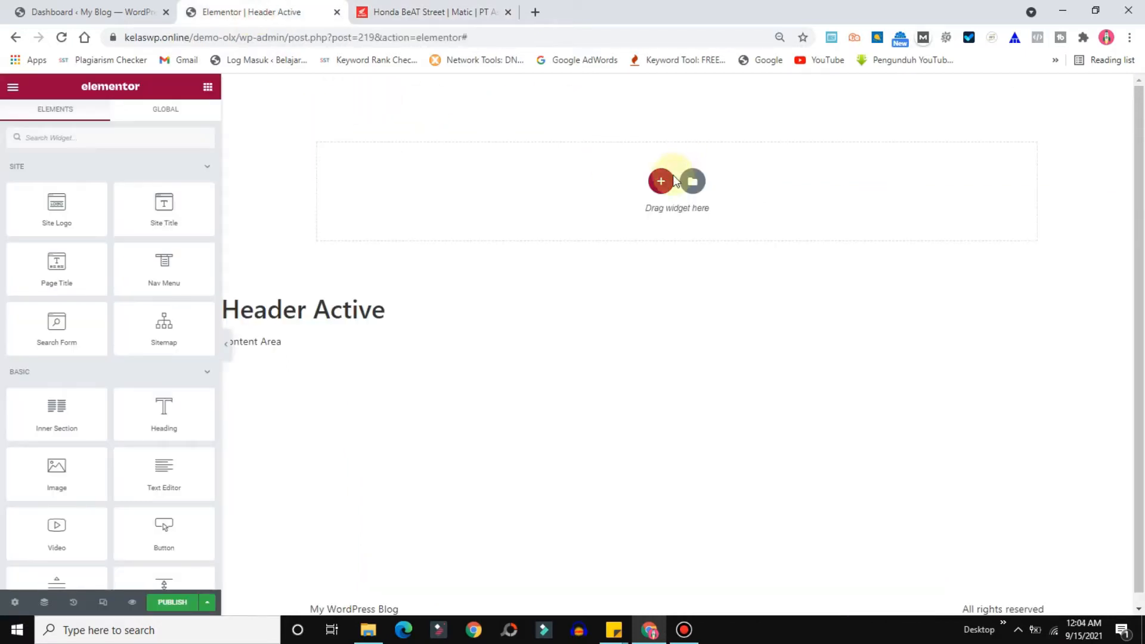
click(670, 182)
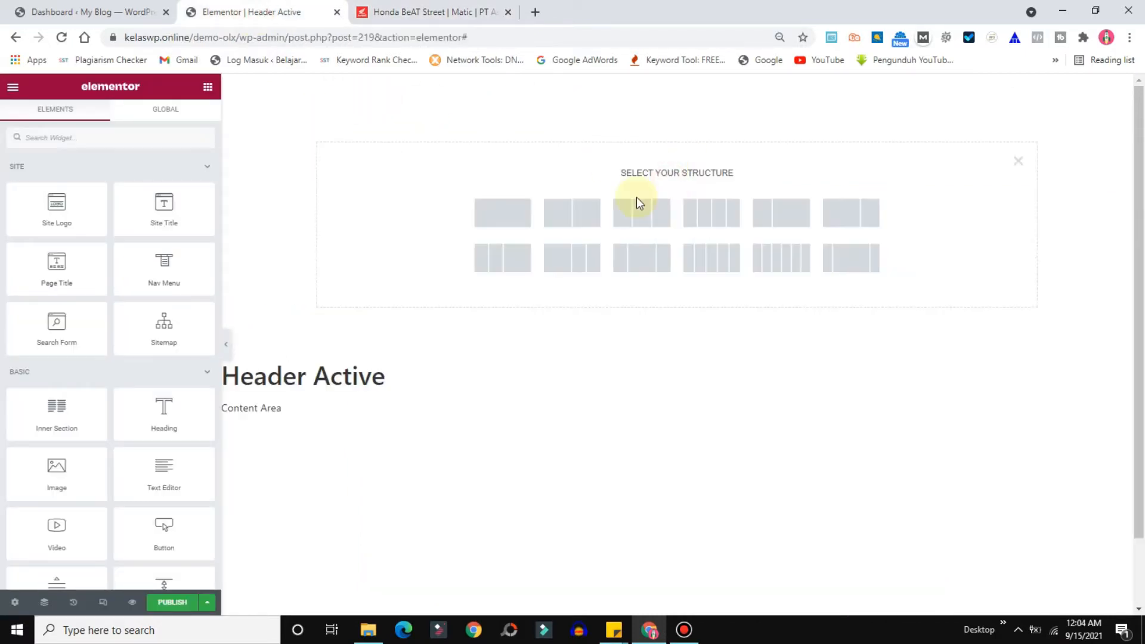
click(588, 229)
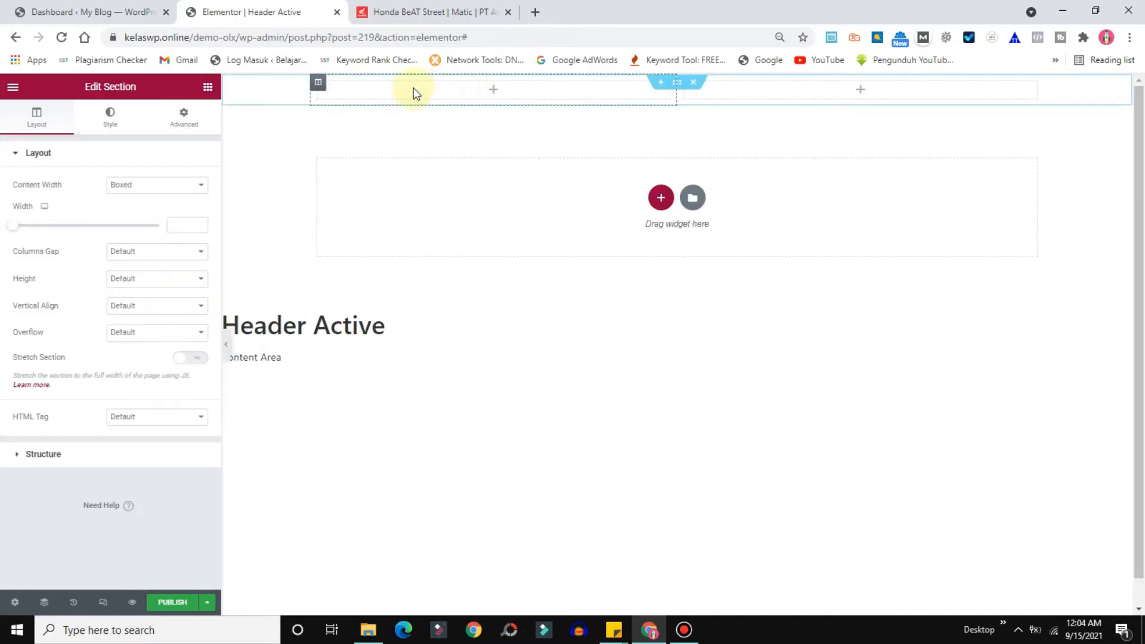
Place an Image widget in the first column and fill it with the Honda logo from the media library
click(209, 89)
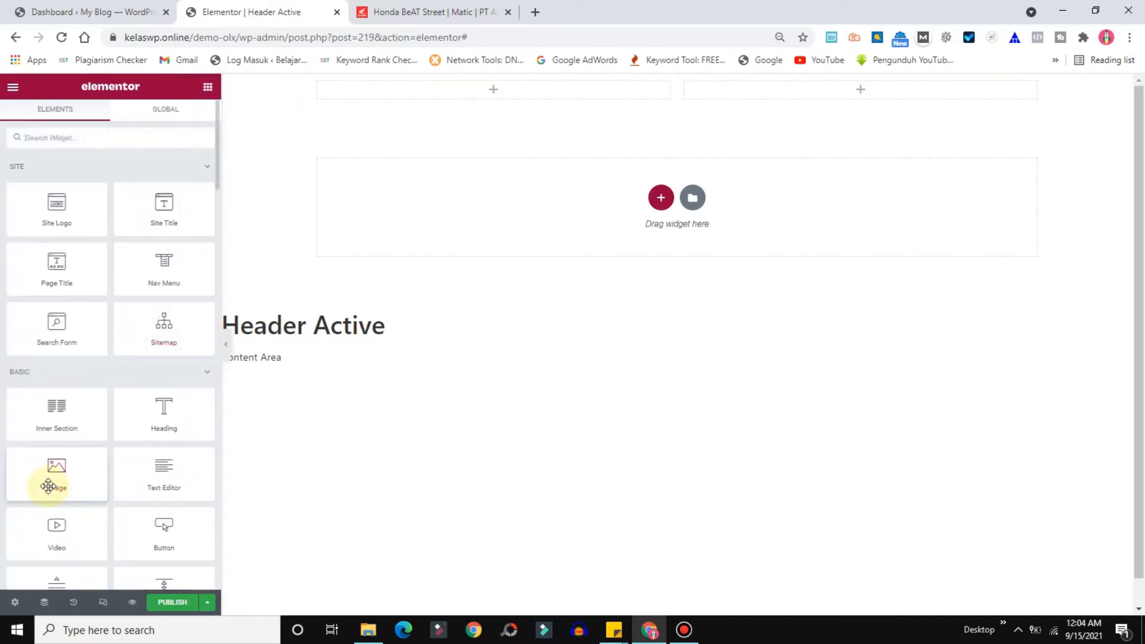
drag(39, 483, 470, 90)
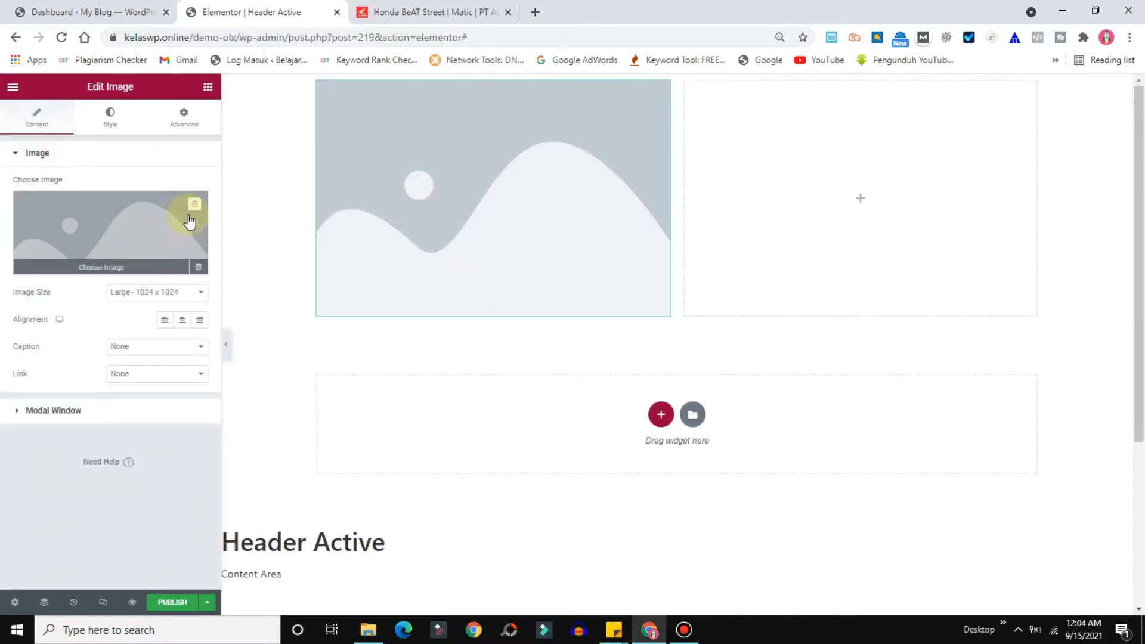
click(105, 226)
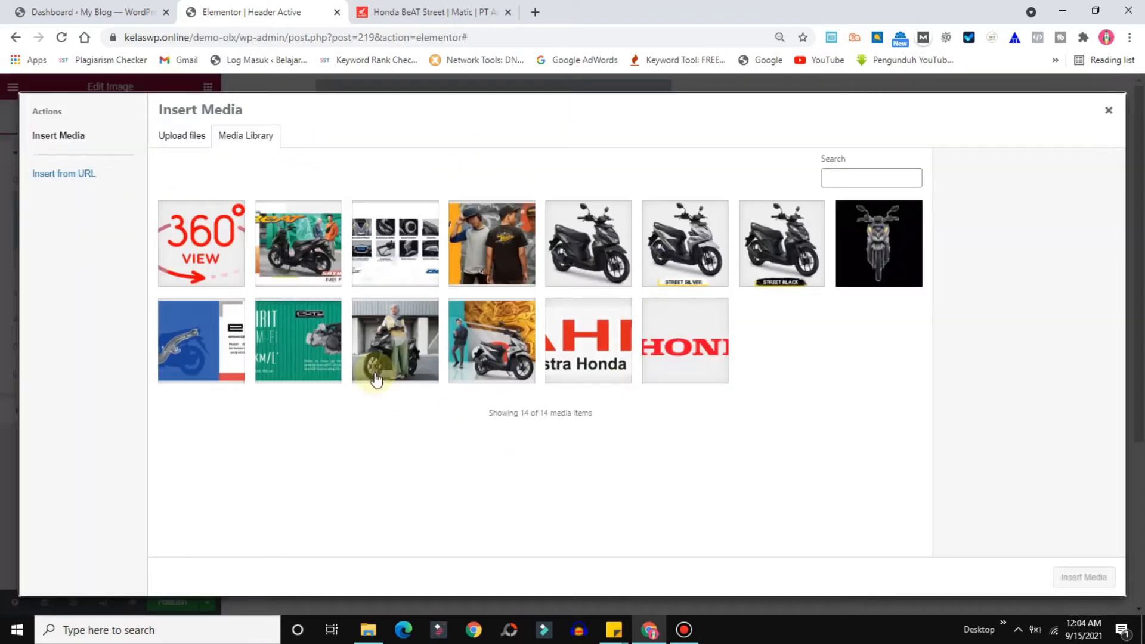
click(686, 359)
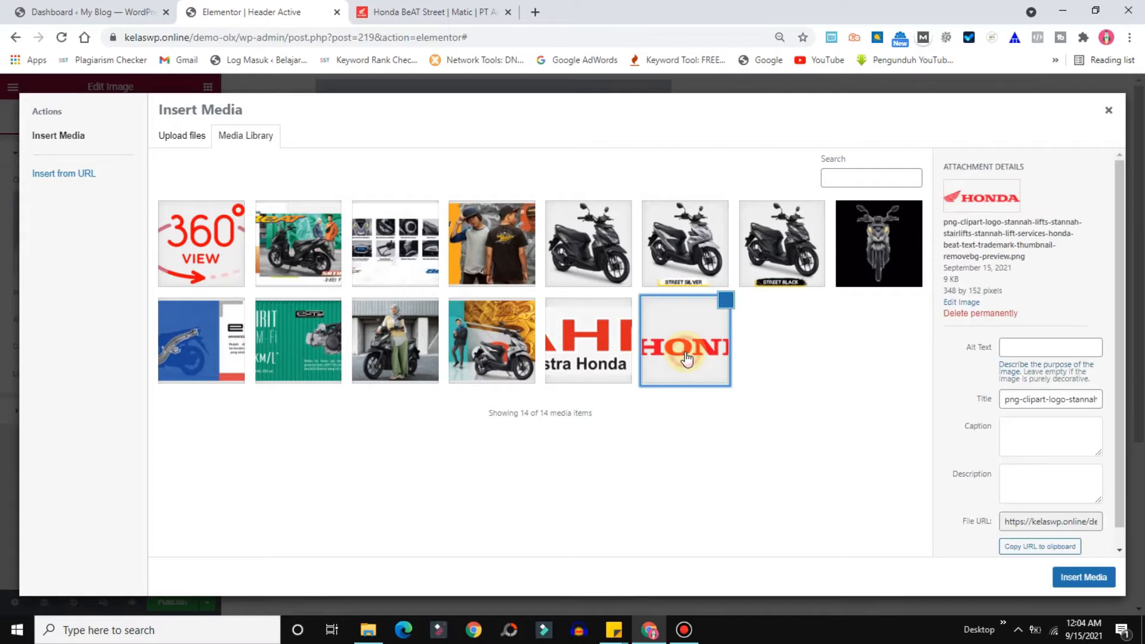
click(1076, 577)
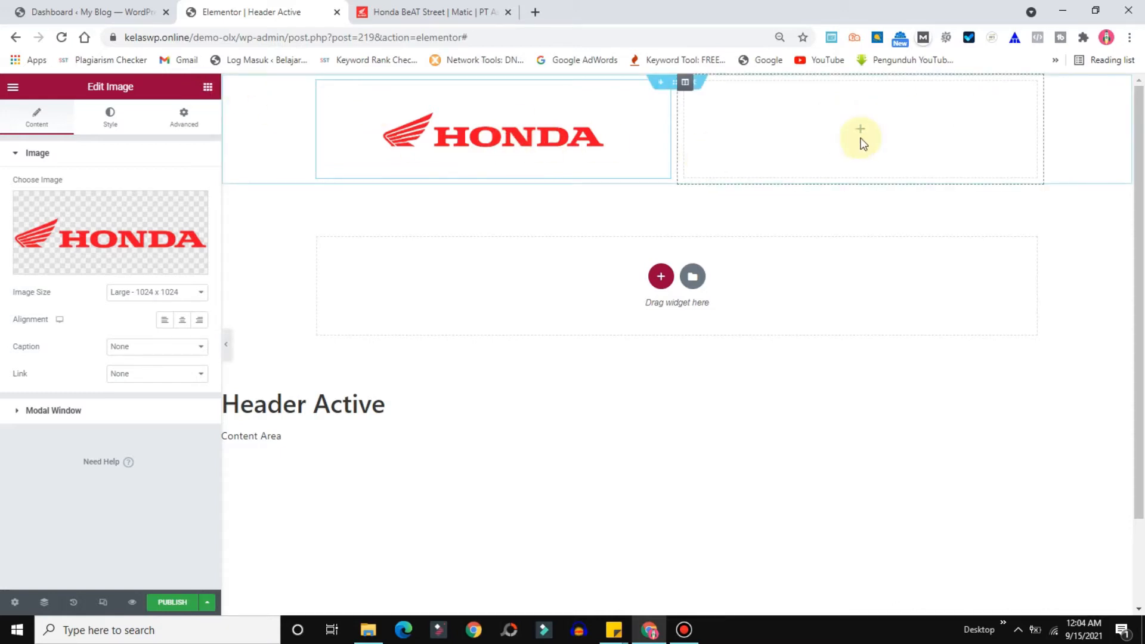
Check the original header's second logo and place an Image widget with the AHM PT. Astra Honda Motor logo in the second column
click(411, 12)
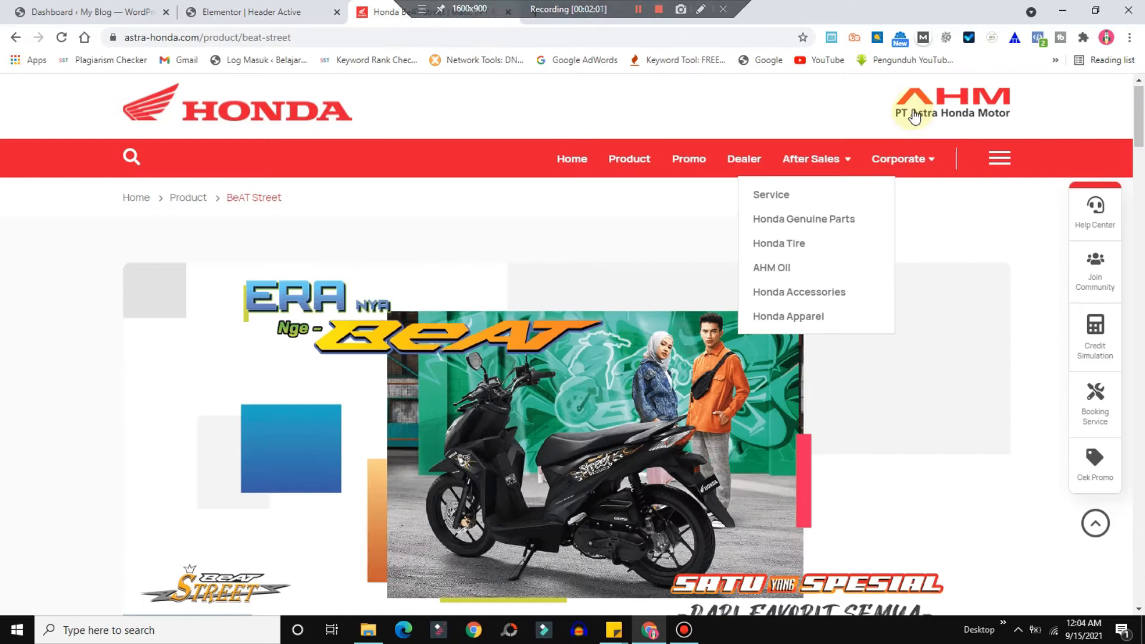
click(250, 10)
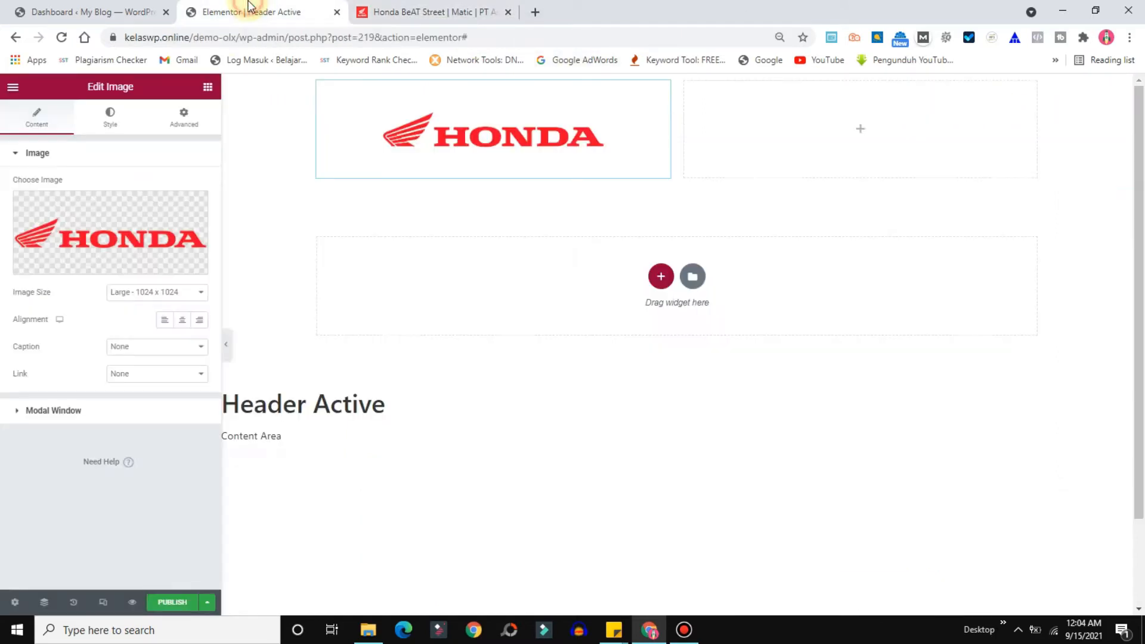
click(207, 88)
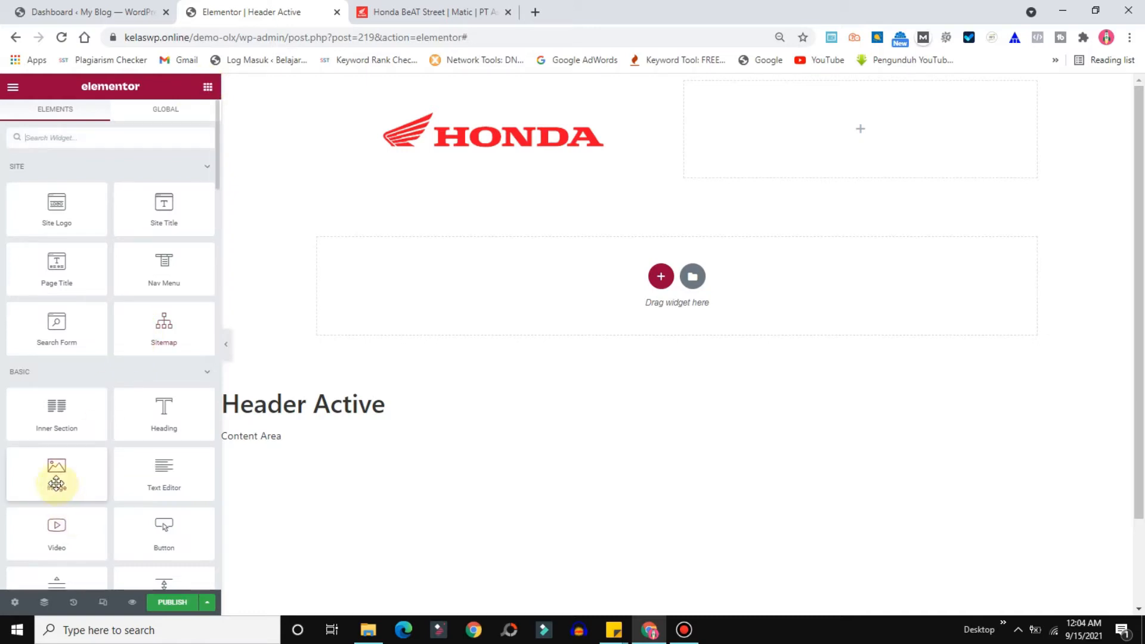
drag(57, 484, 849, 137)
click(143, 226)
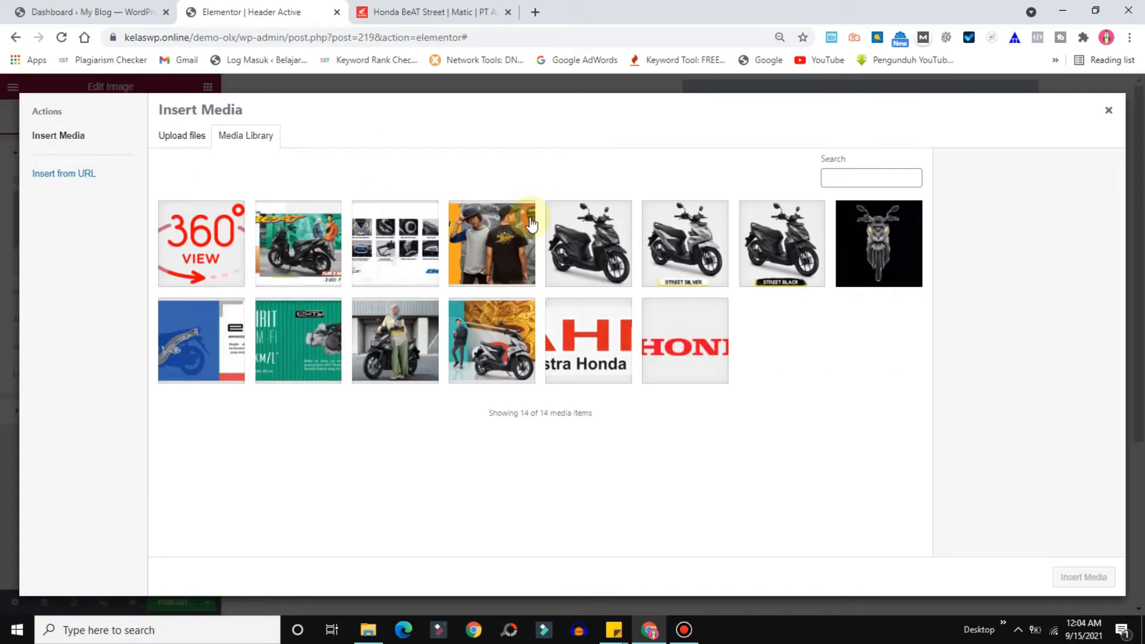
click(566, 340)
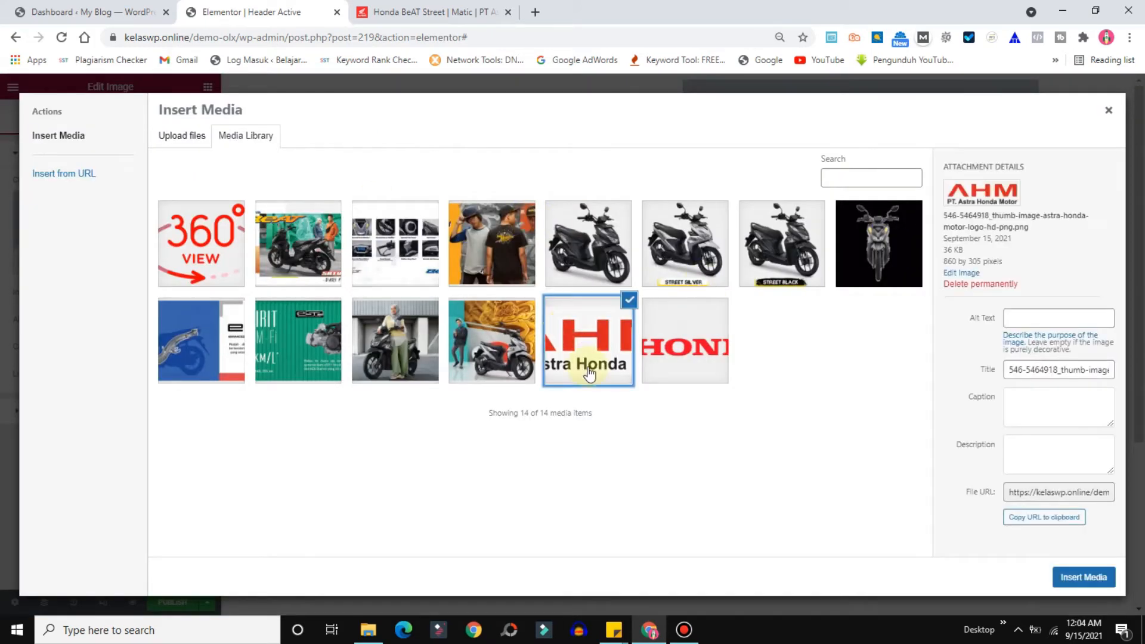
click(1069, 571)
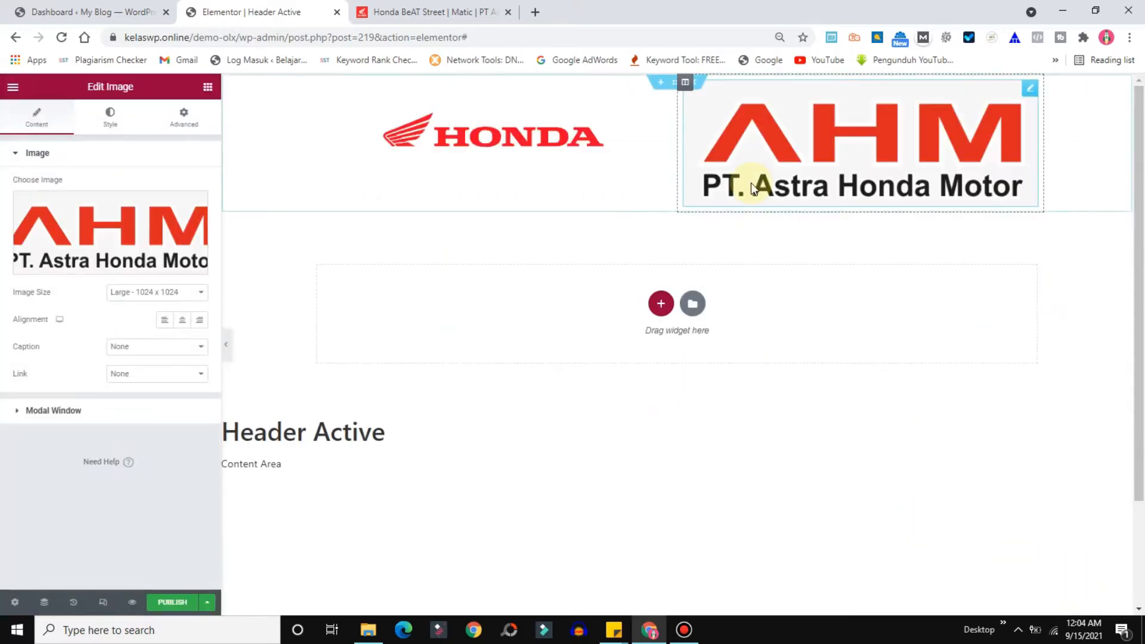
Add an empty column between the two logos and narrow the logo columns to about 23% and 20% width
click(429, 12)
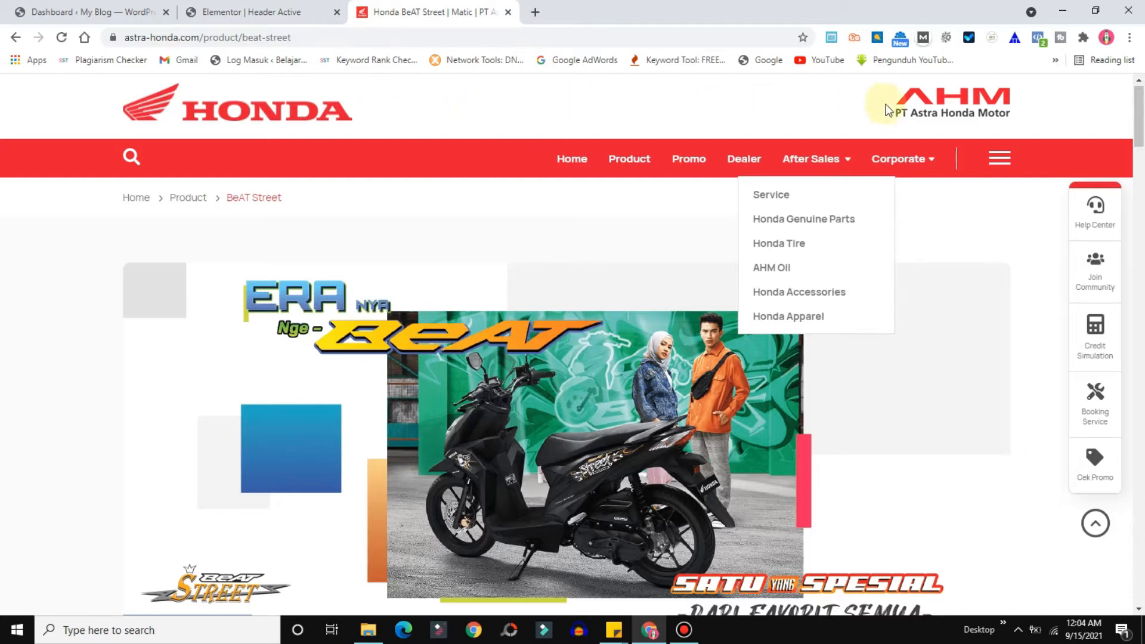
click(257, 12)
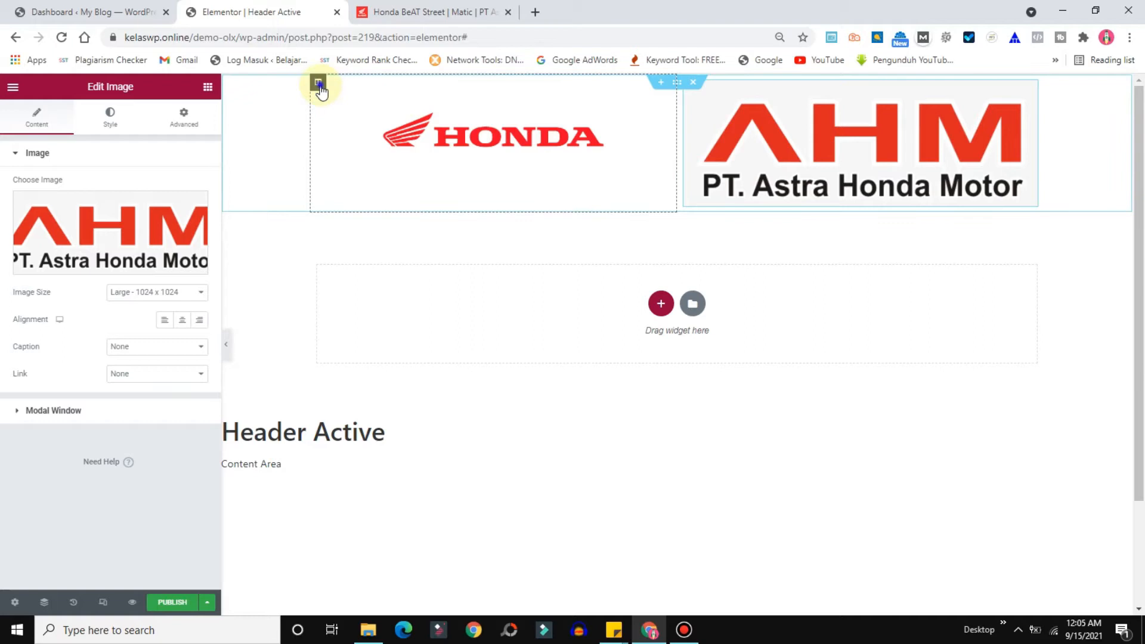
right_click(319, 87)
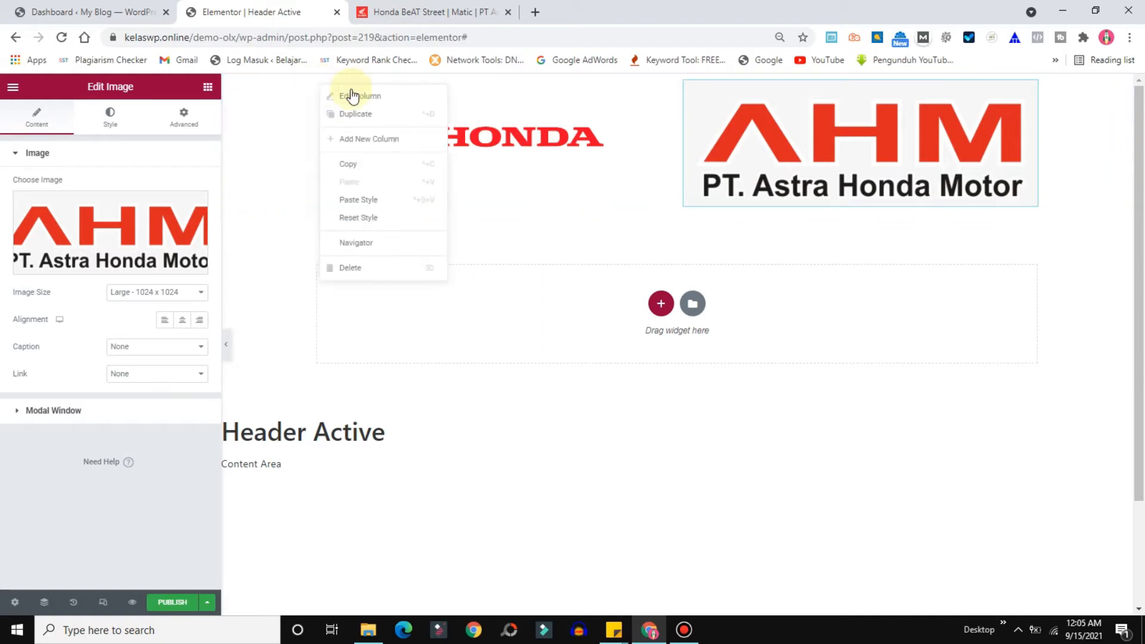
click(375, 143)
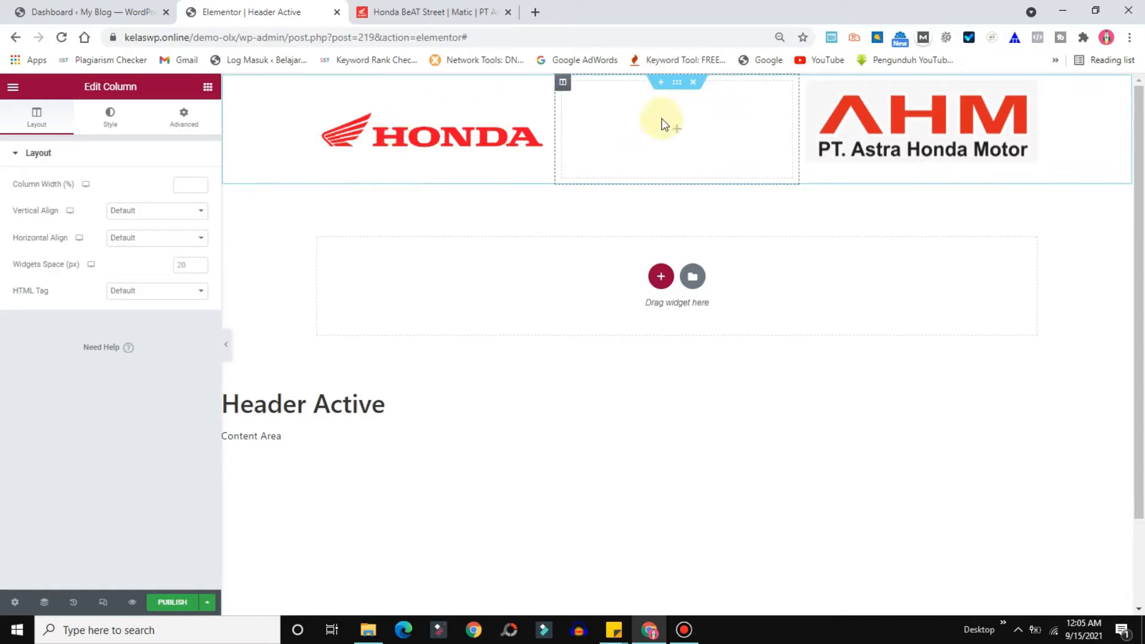
drag(555, 132, 479, 131)
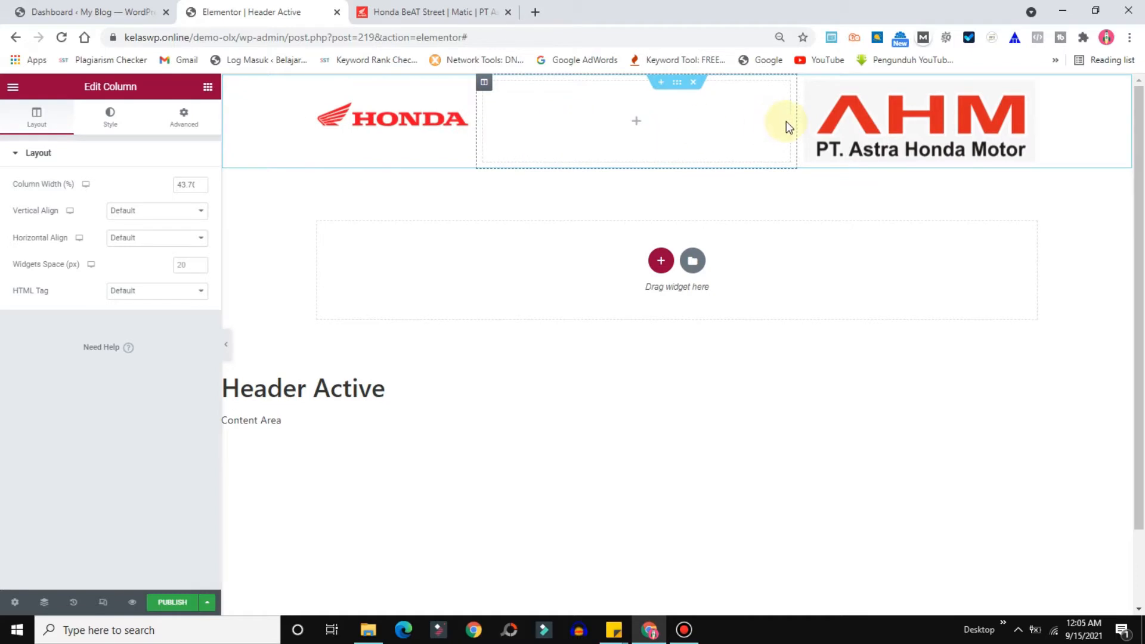
drag(797, 122, 897, 116)
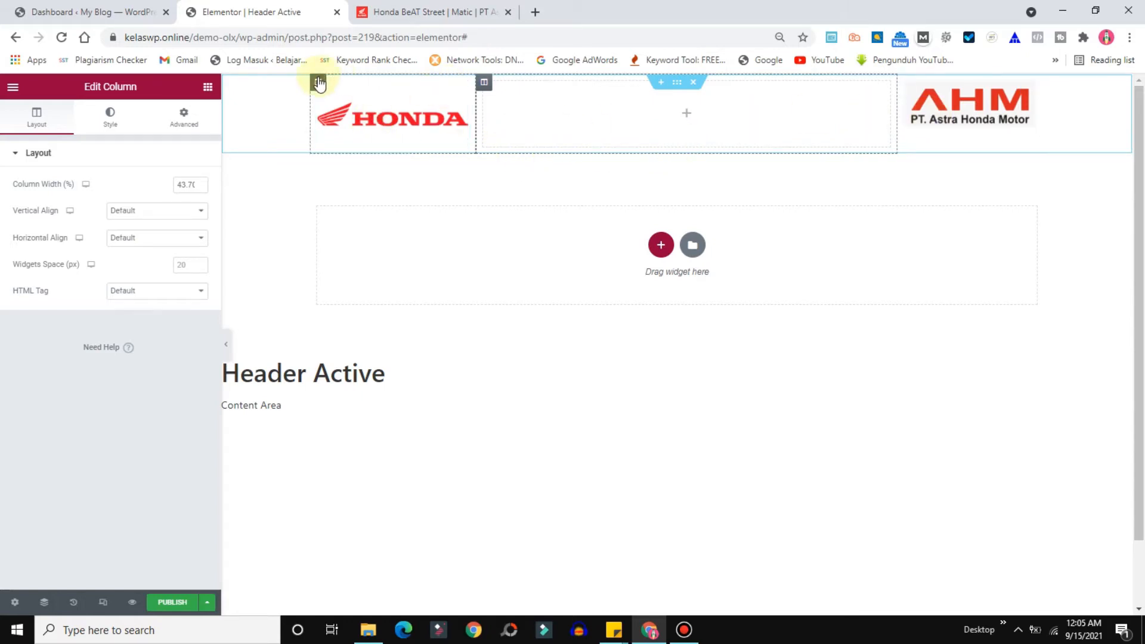
Set the vertical alignment of the Honda logo column and the AHM logo column to Middle
right_click(319, 82)
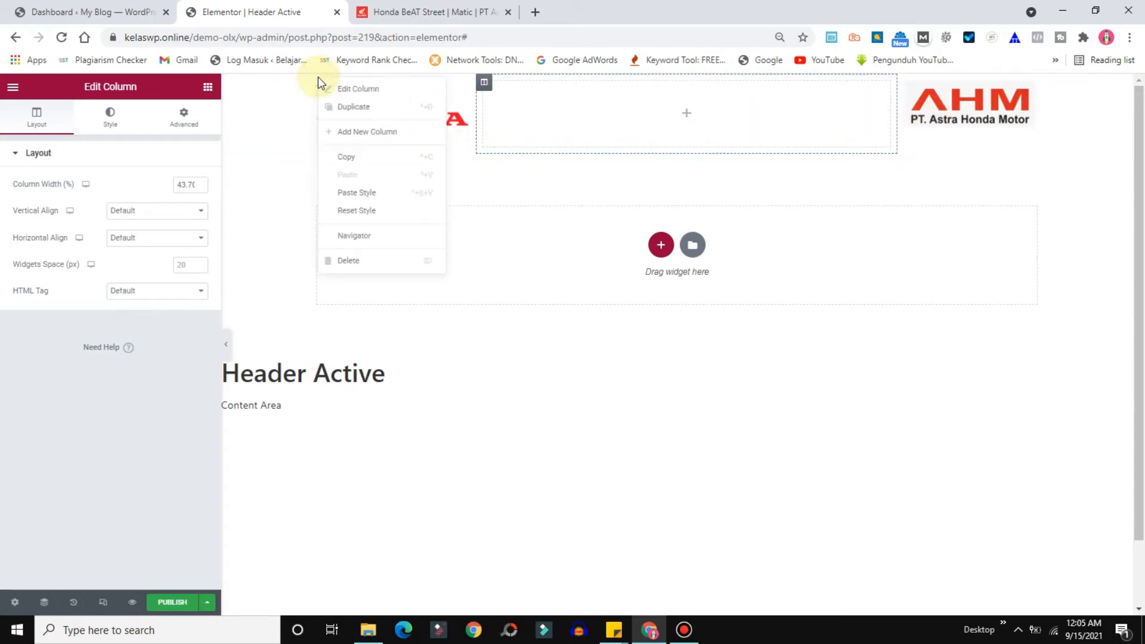
click(359, 99)
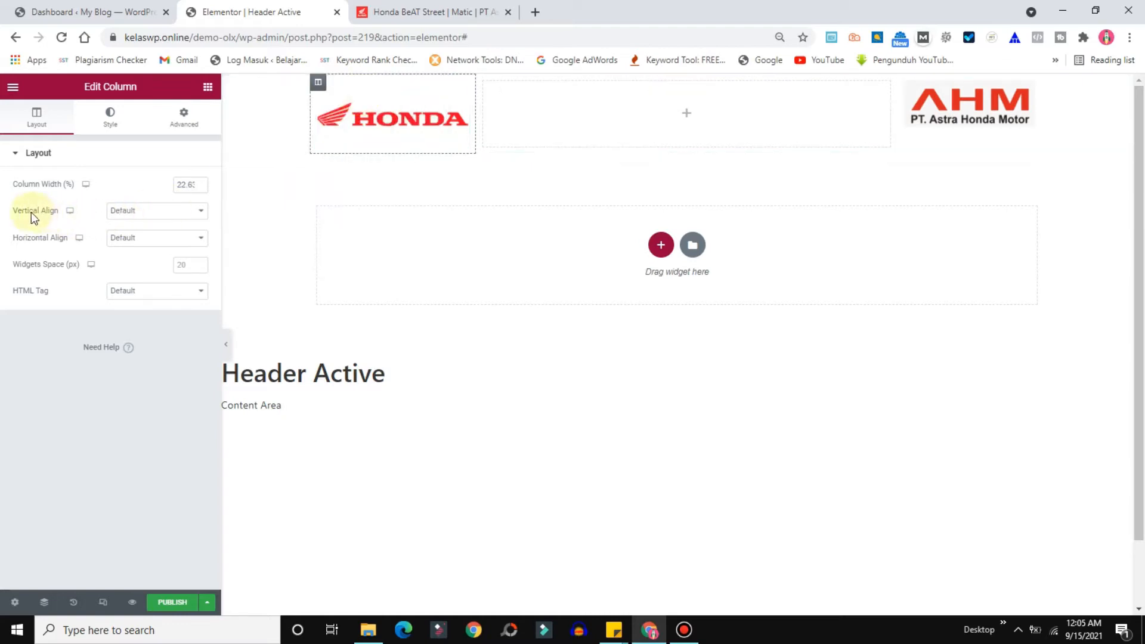
click(128, 214)
click(128, 245)
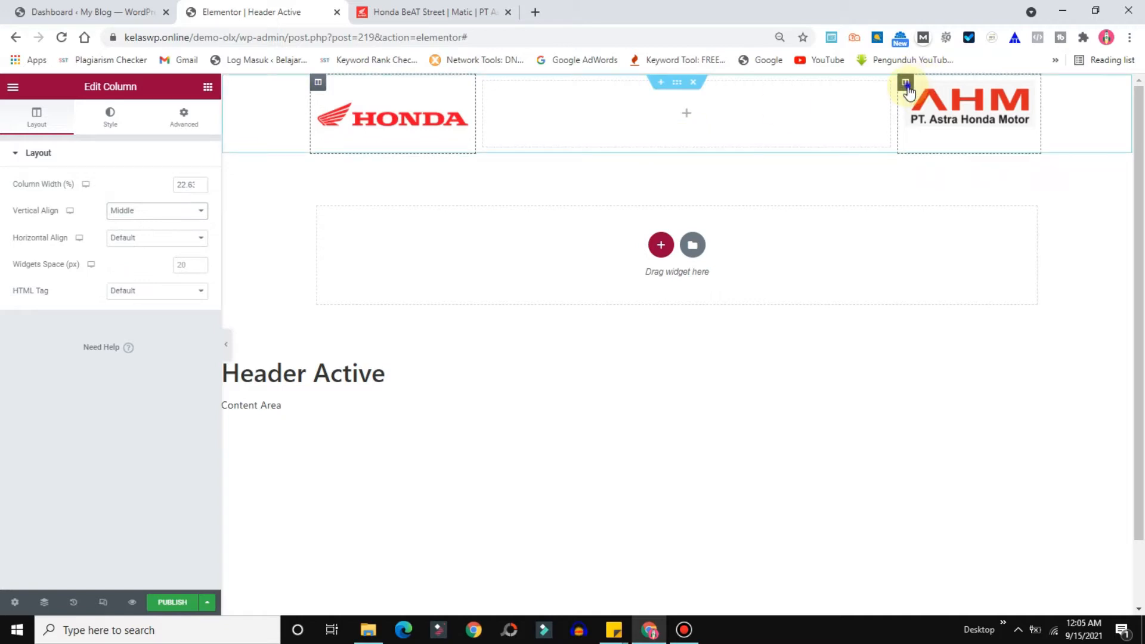
right_click(907, 84)
click(949, 96)
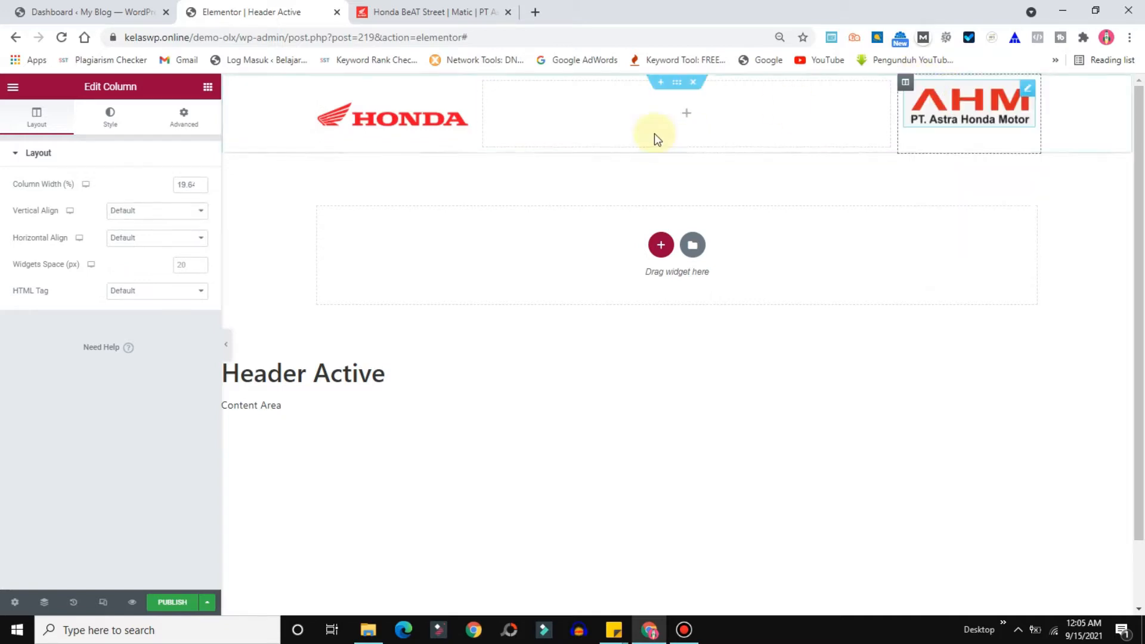
click(182, 212)
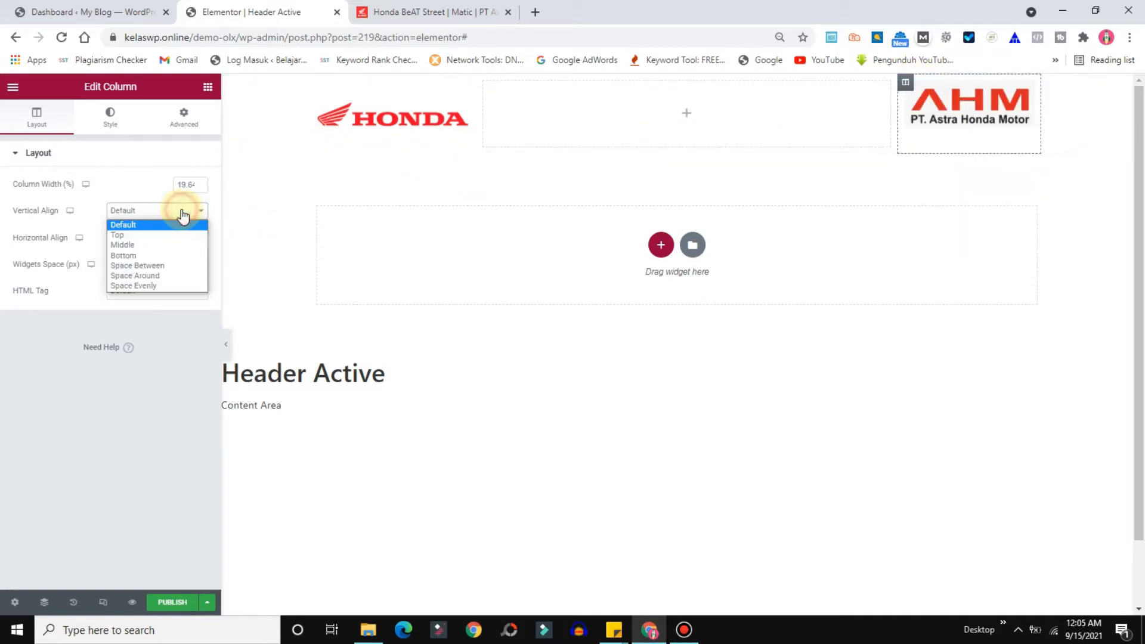
click(134, 245)
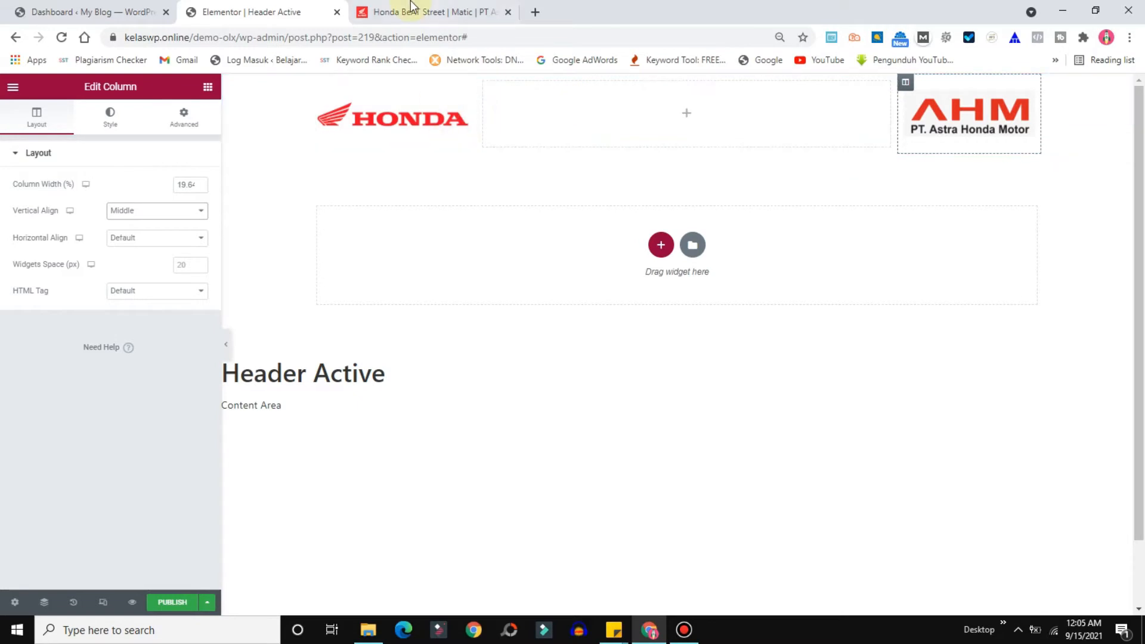
Review the original site's red menu bar and add a section with three equal columns below the logo row
click(427, 12)
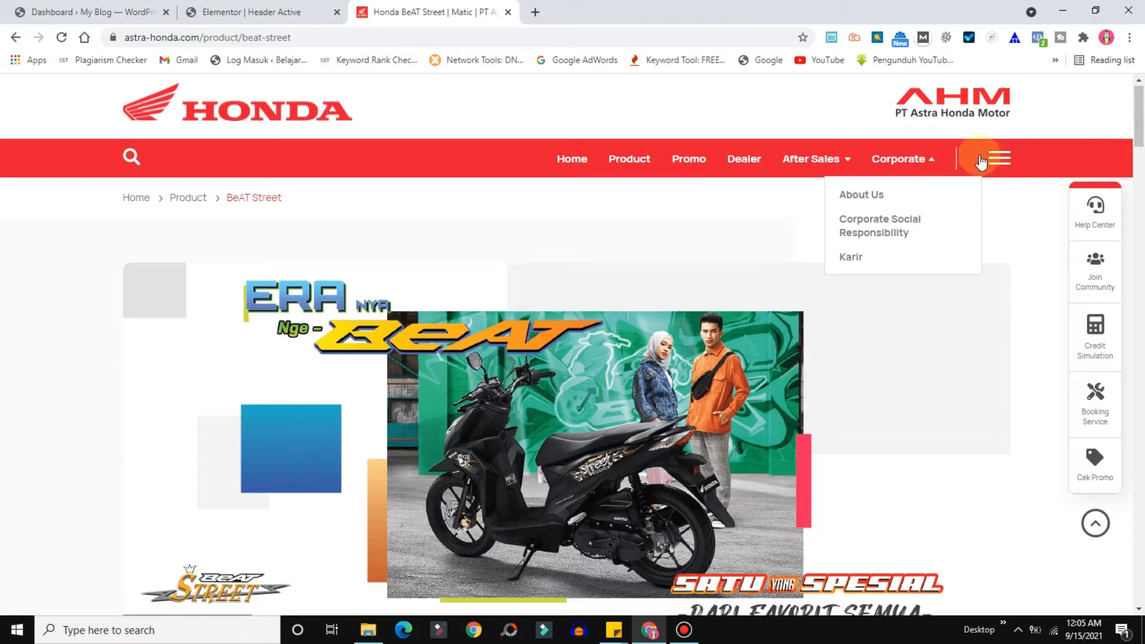
click(290, 13)
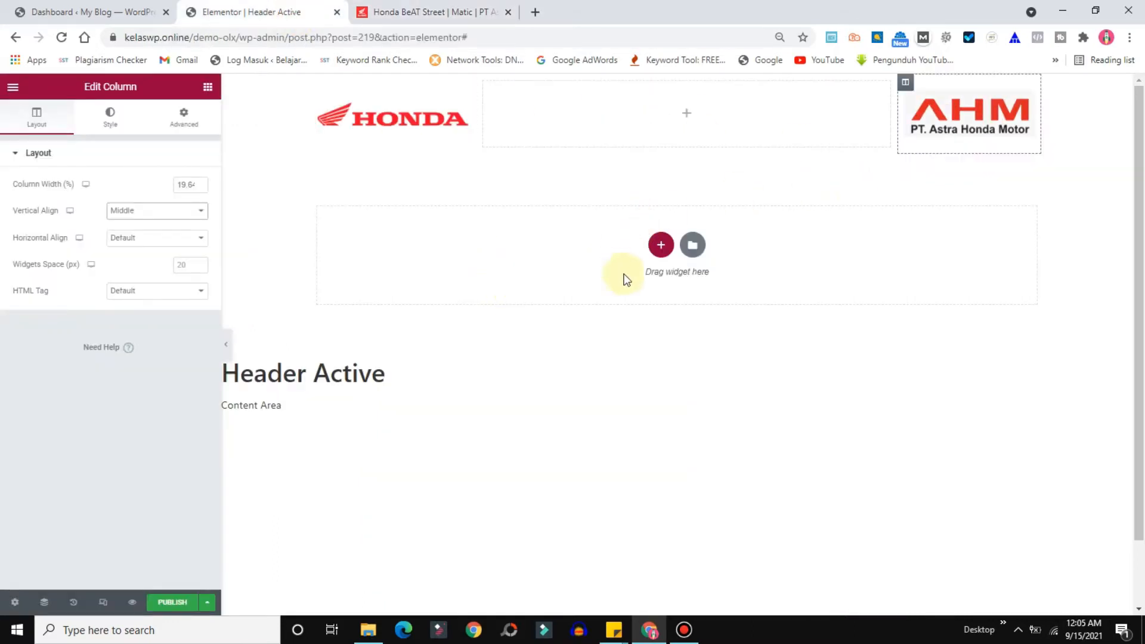
click(429, 12)
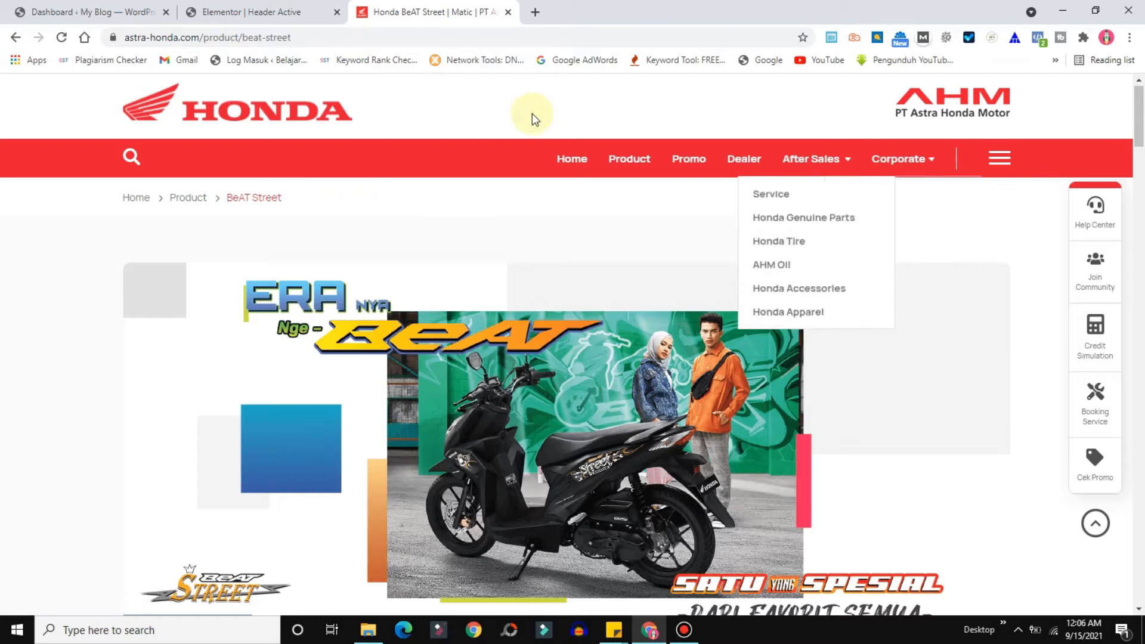
click(224, 12)
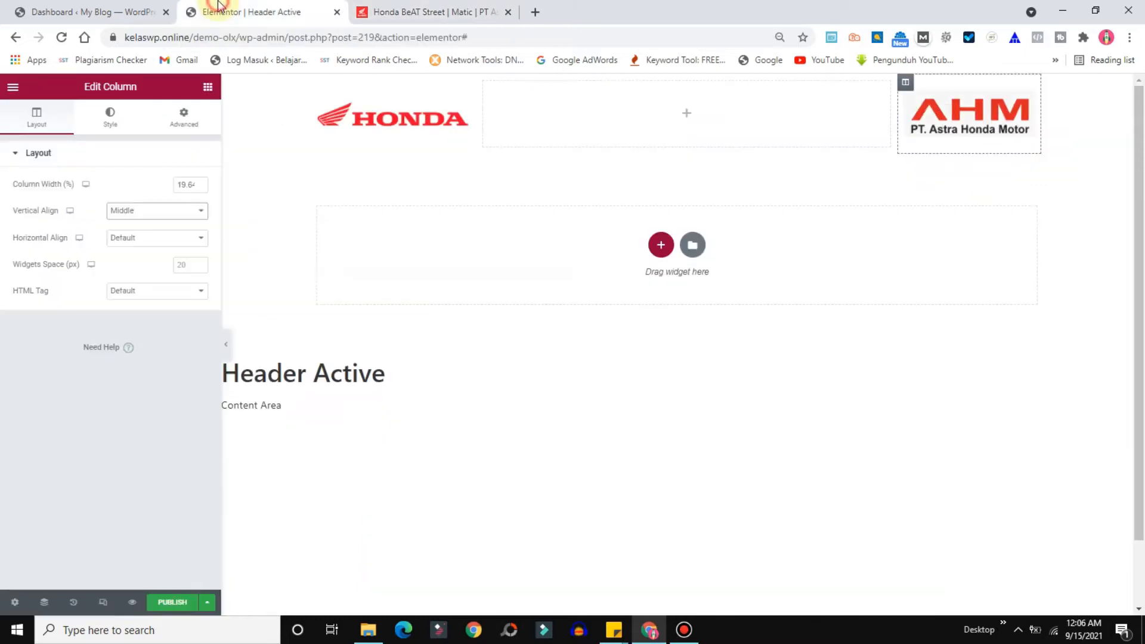
click(662, 247)
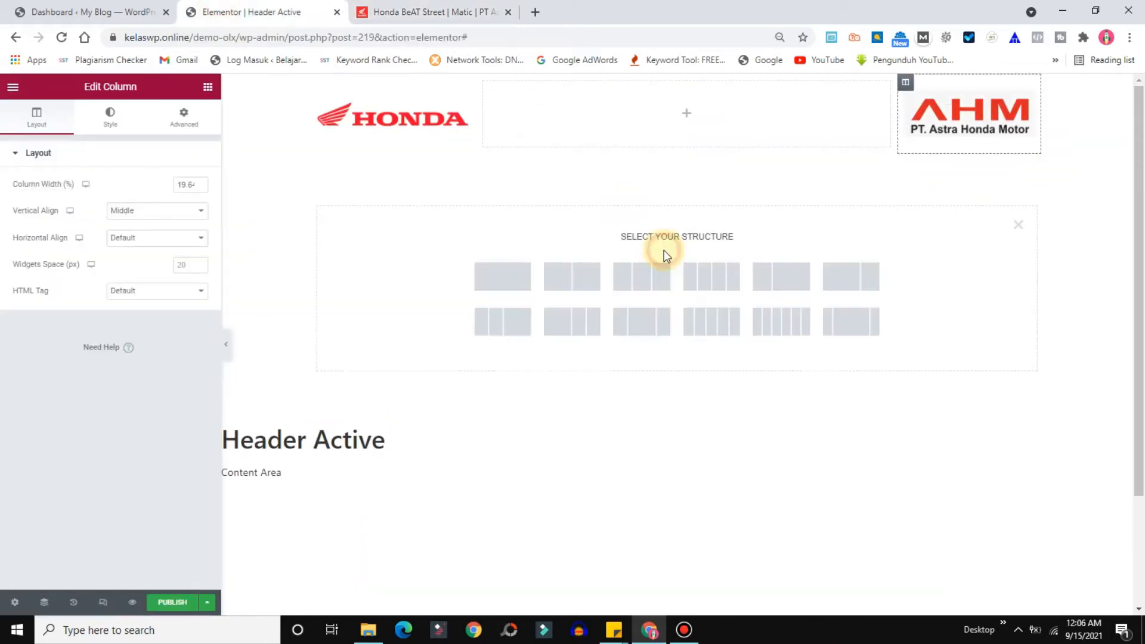
click(662, 286)
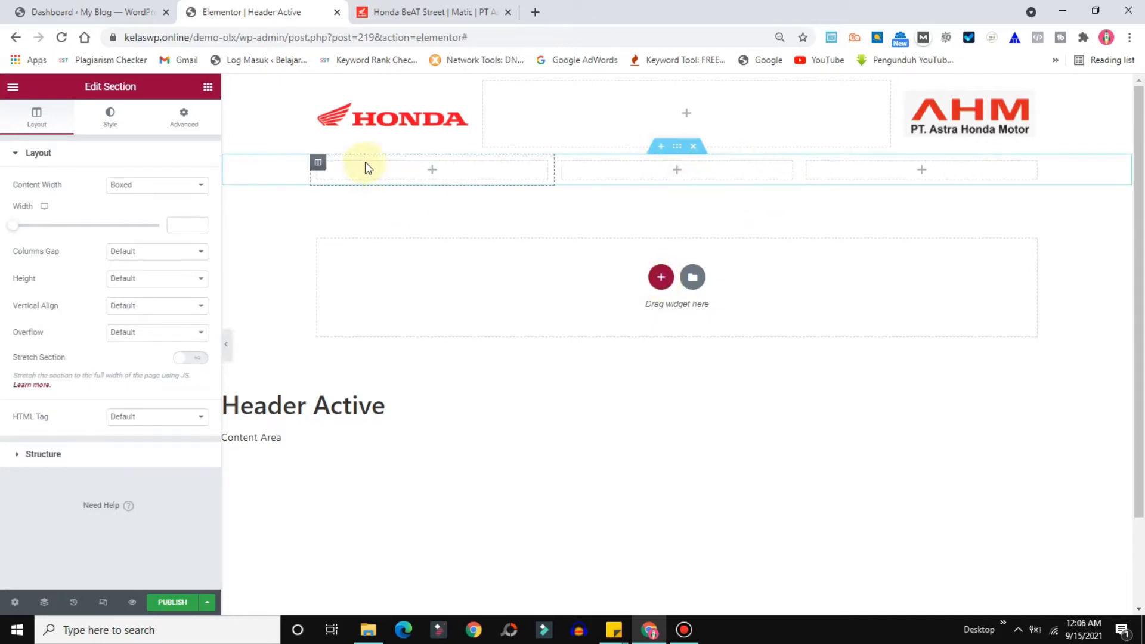
Give the three-column section below the logo row a classic background in red #FB2626
right_click(677, 154)
click(719, 159)
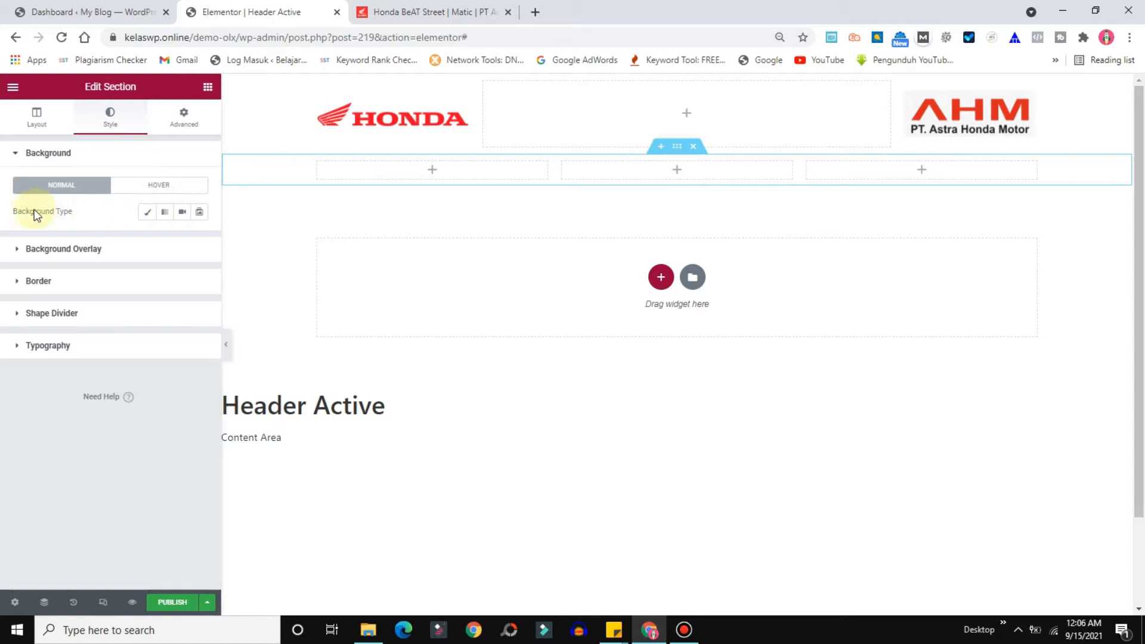
click(147, 213)
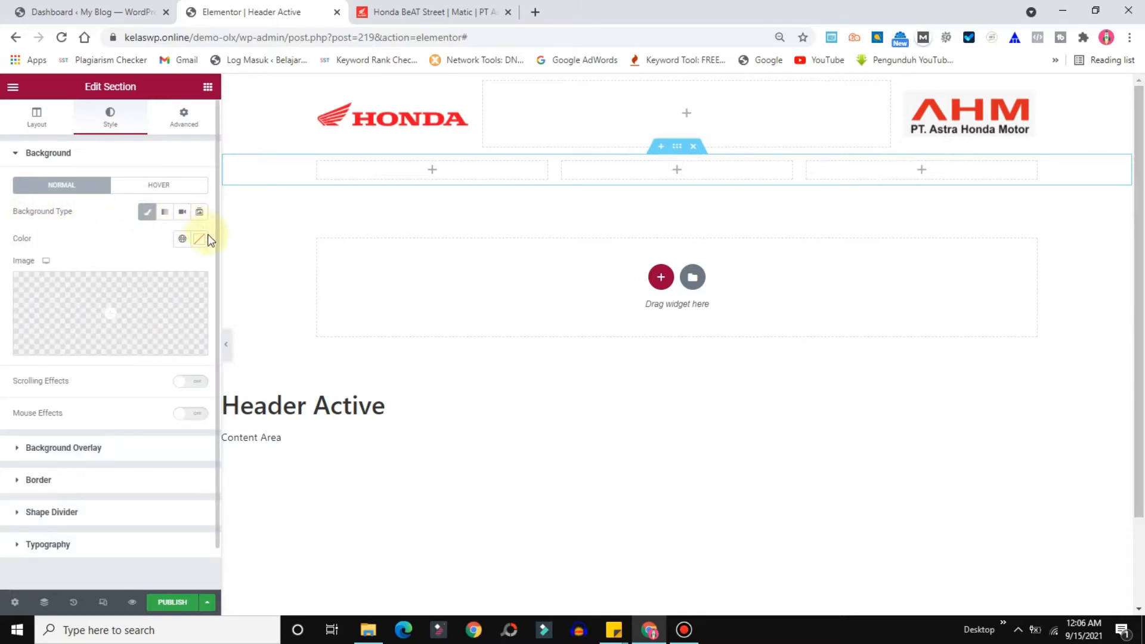
click(197, 240)
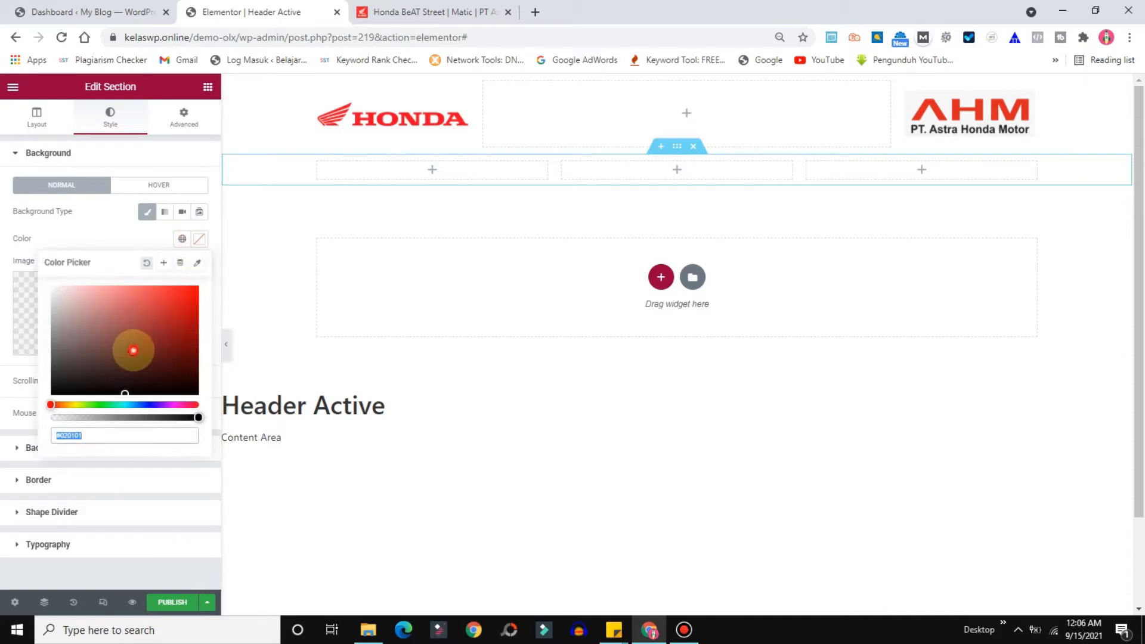
click(148, 334)
drag(165, 318, 176, 290)
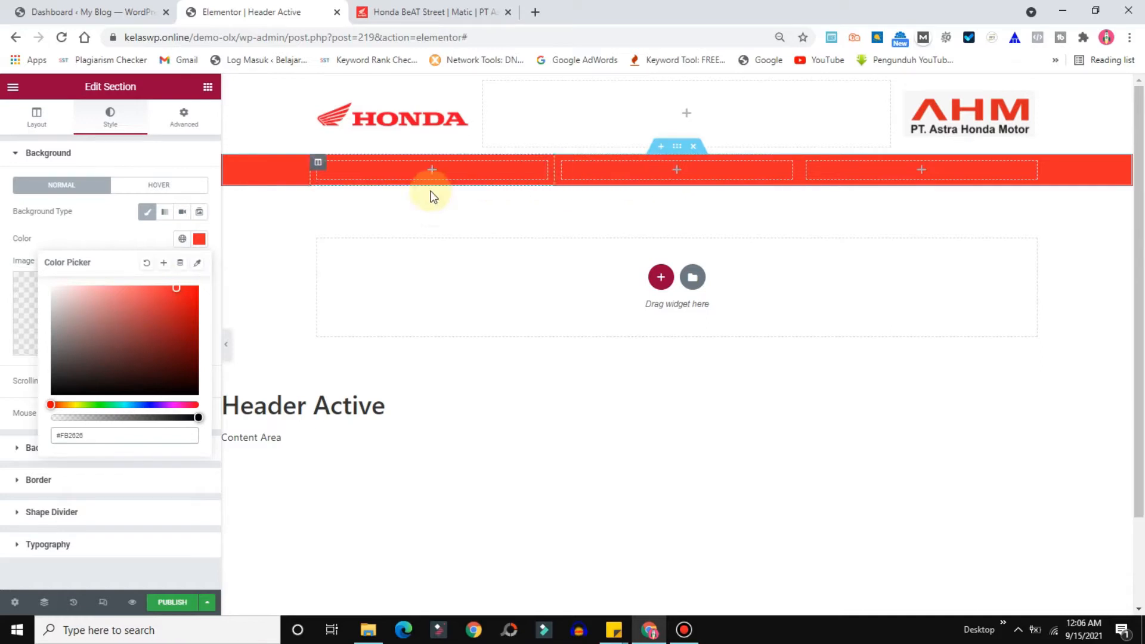
Check the original site's red menu bar and place a Search Form widget in the red section's first column
click(422, 11)
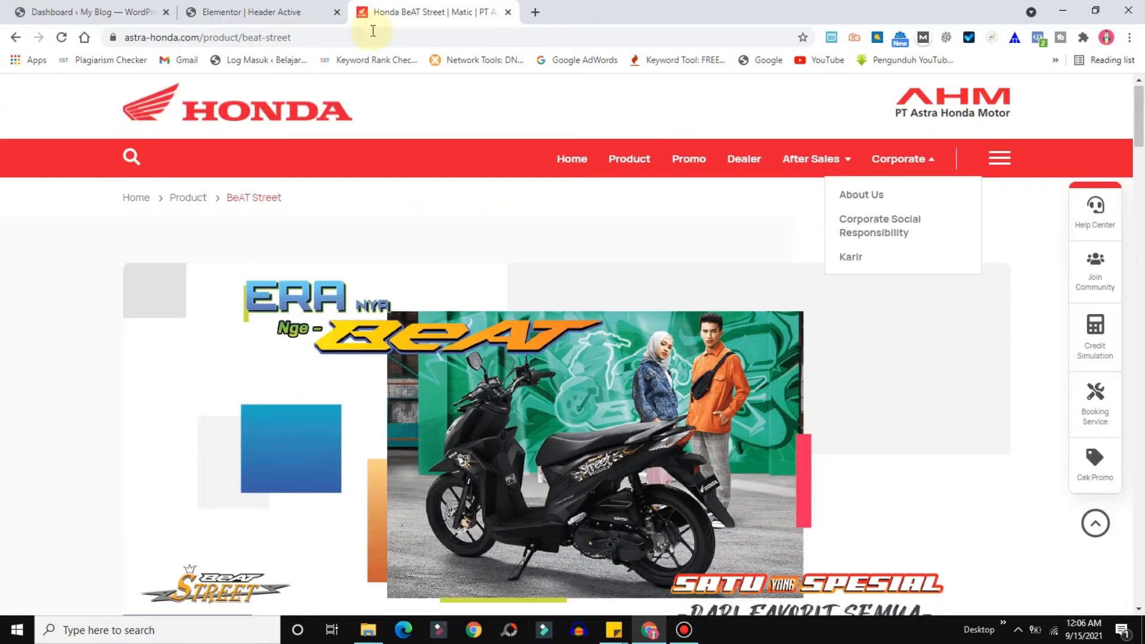
click(272, 11)
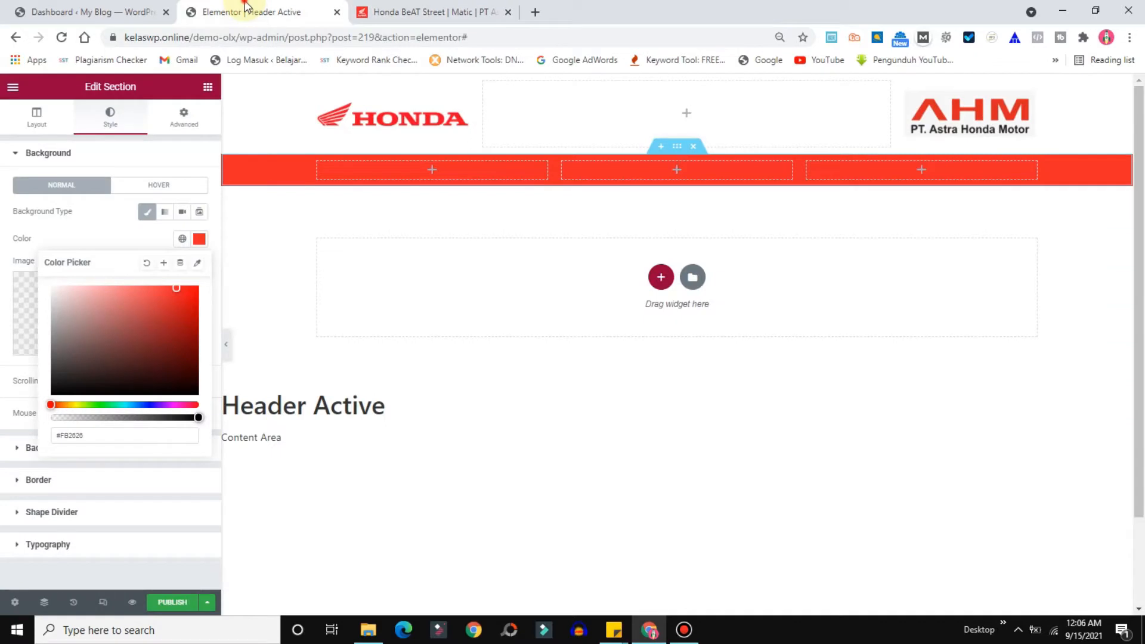
click(207, 88)
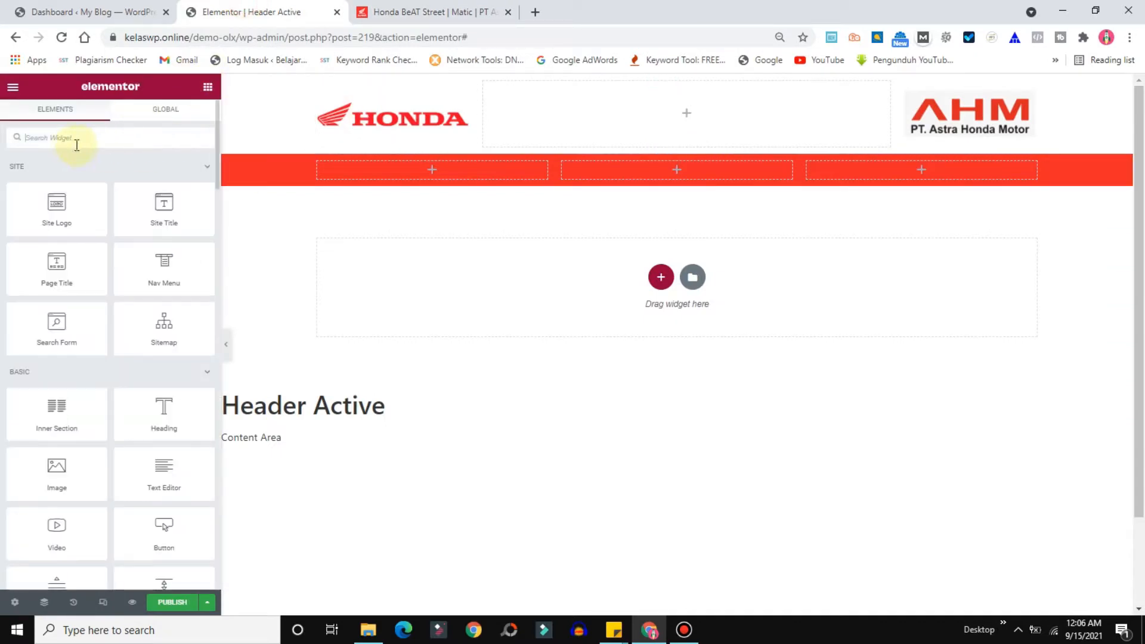
click(71, 137)
text(search)
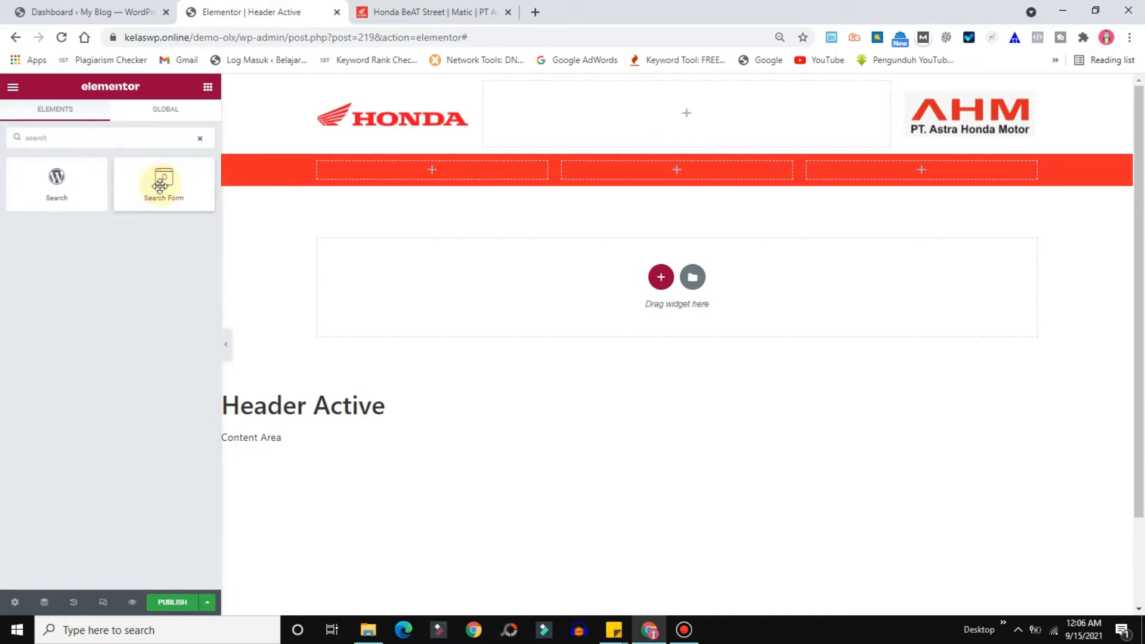
drag(163, 190, 437, 173)
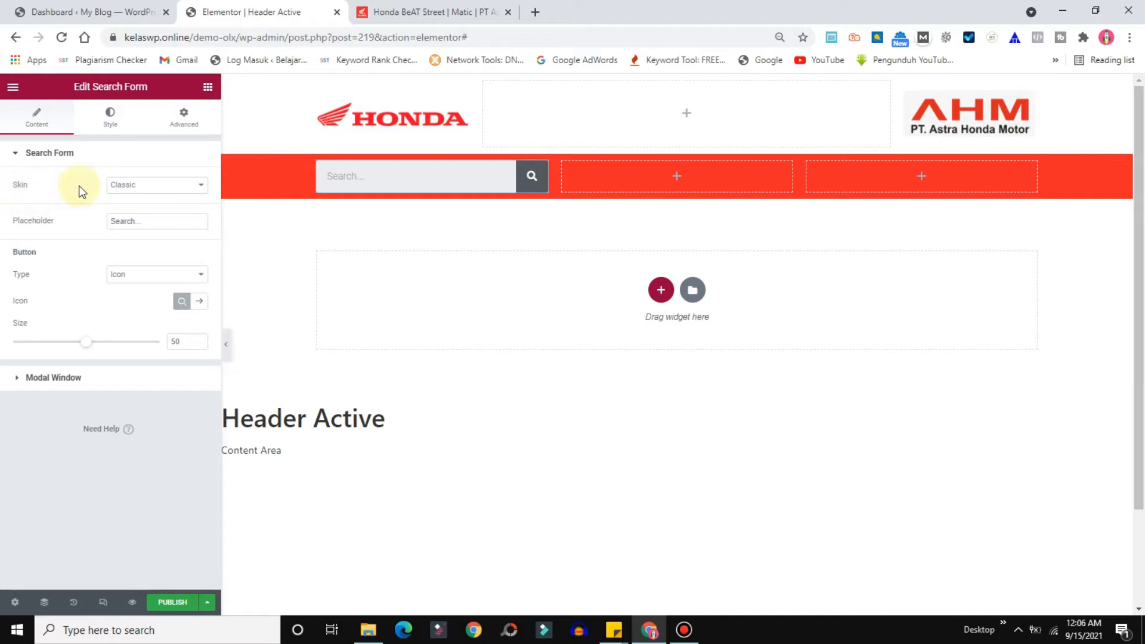
Set the search form's skin to Full Screen and its toggle size to 56
click(165, 185)
click(122, 219)
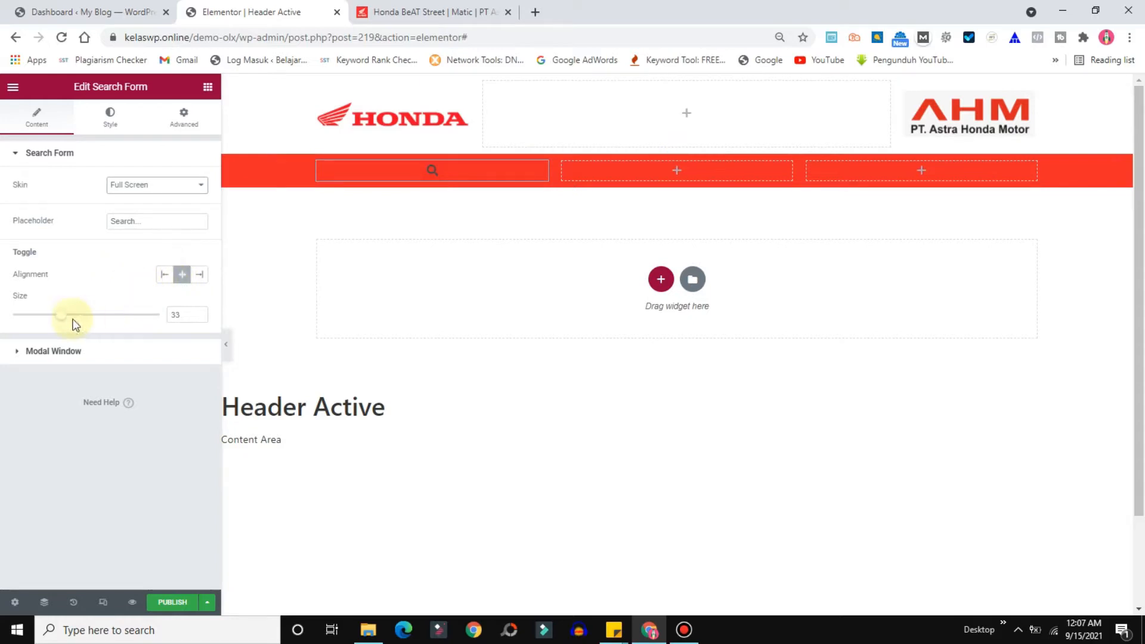
drag(67, 321, 94, 320)
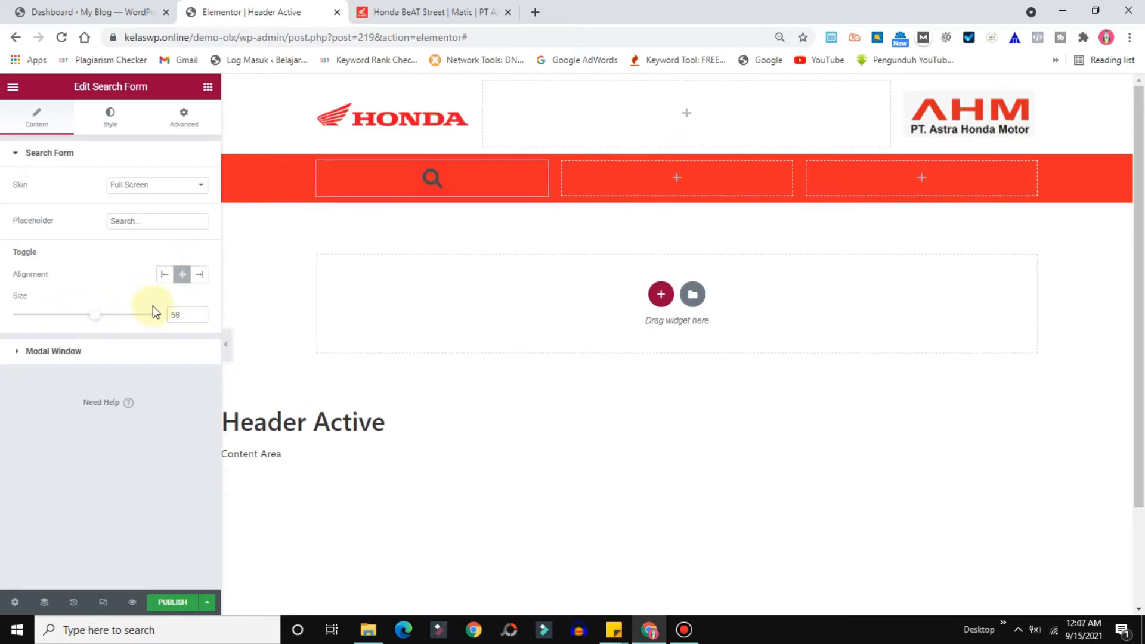
Set the search form's toggle icon color to white #FFFFFF
click(109, 121)
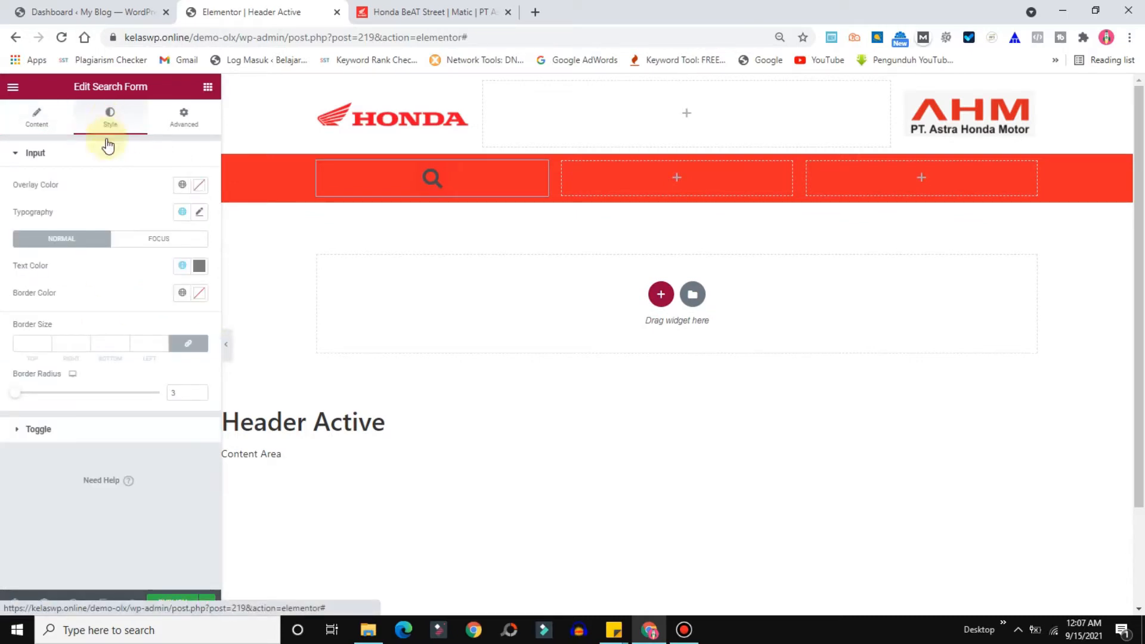
click(36, 430)
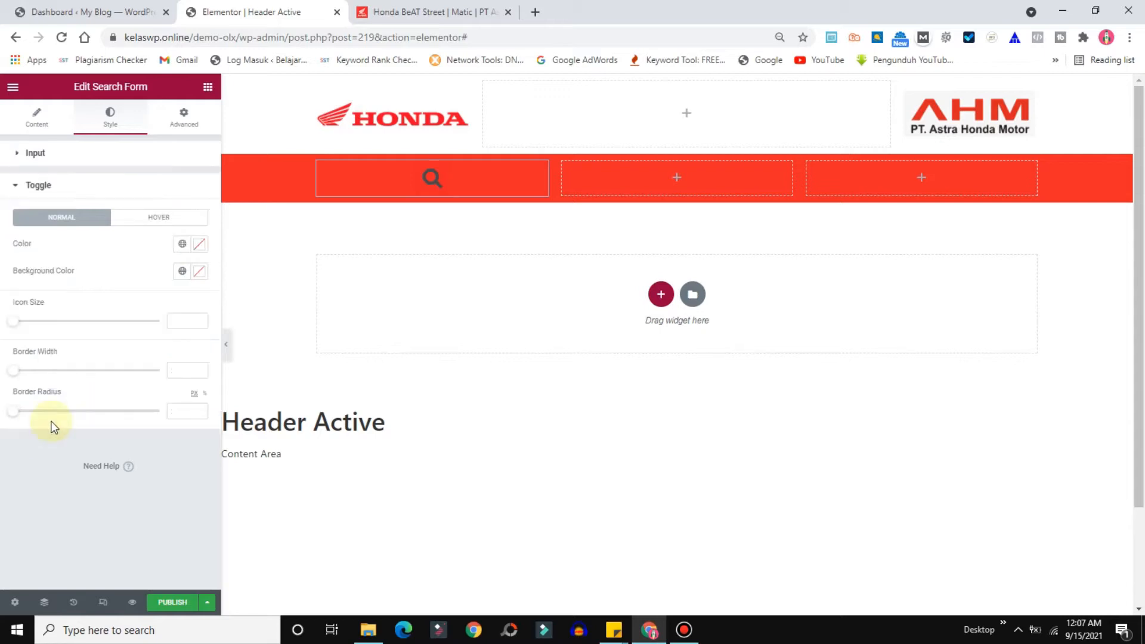
click(198, 246)
drag(127, 340, 35, 288)
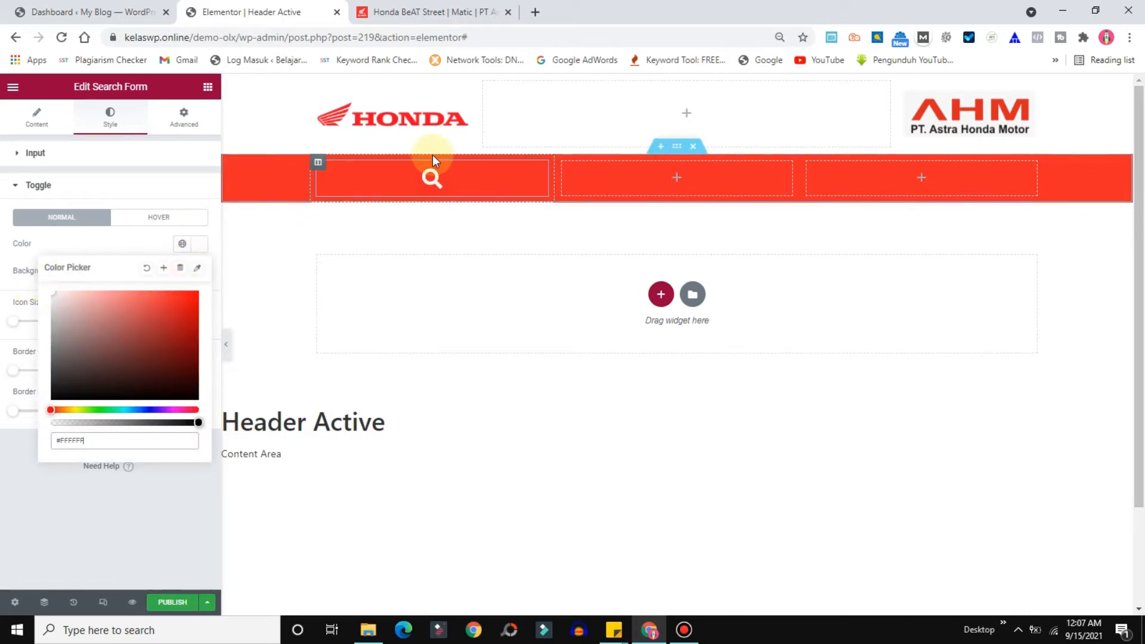
click(76, 244)
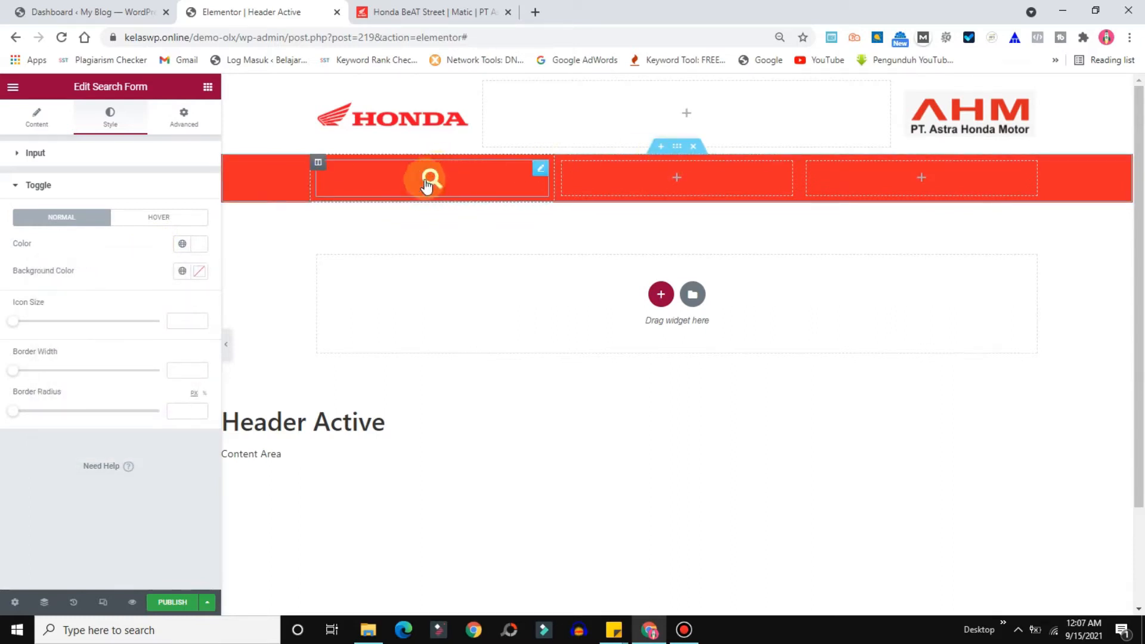
Copy the red section's background color code and apply it as the search form toggle's background color
right_click(678, 146)
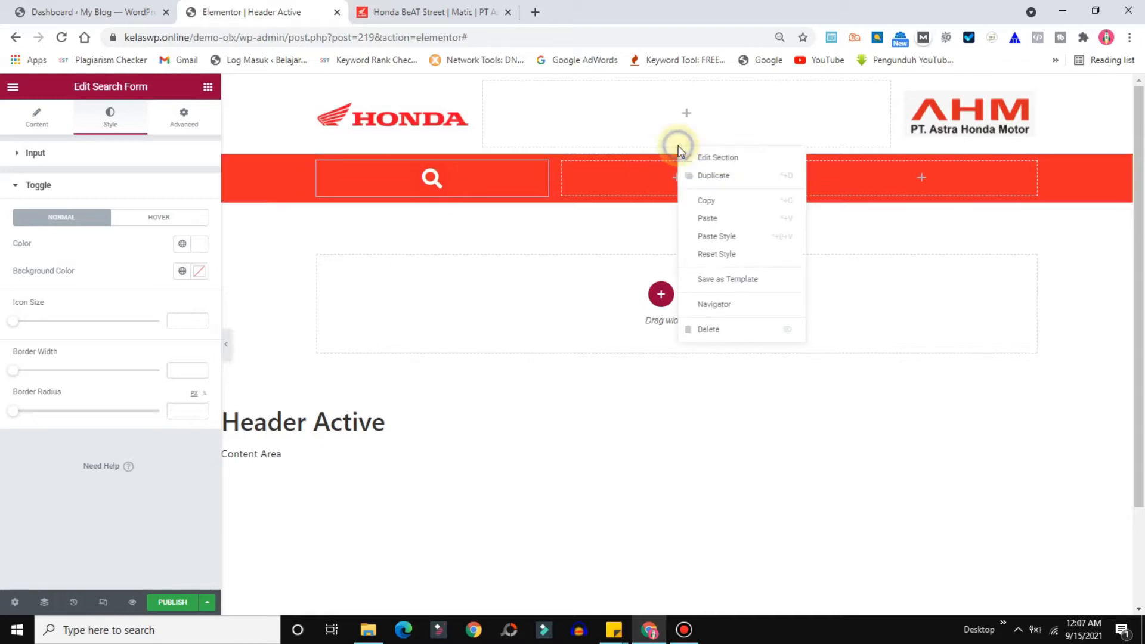
click(719, 158)
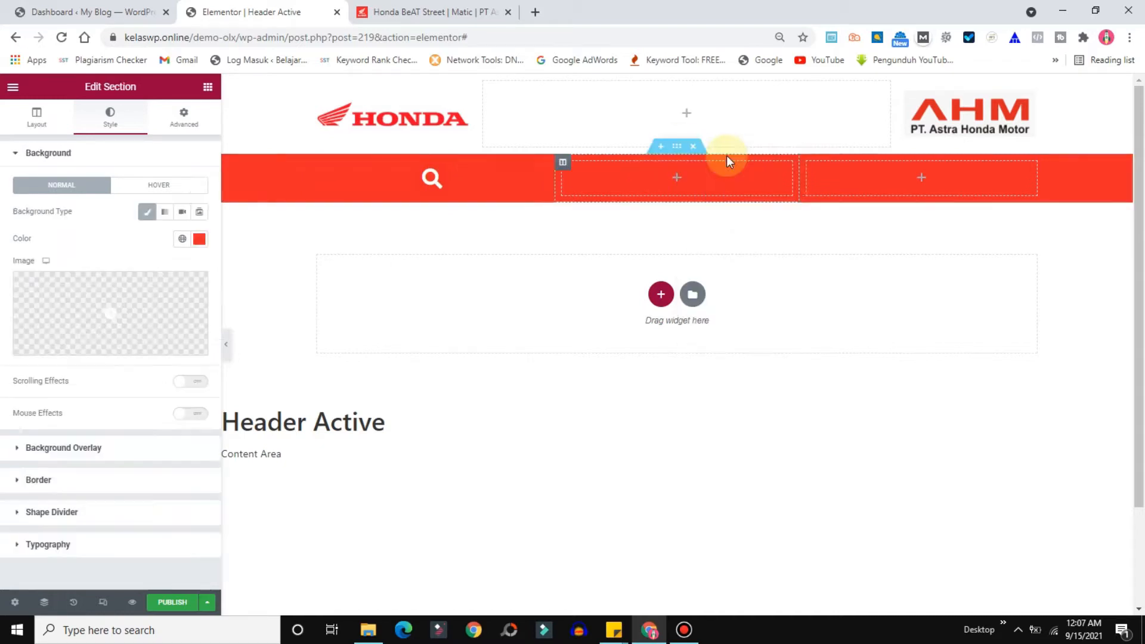
click(200, 239)
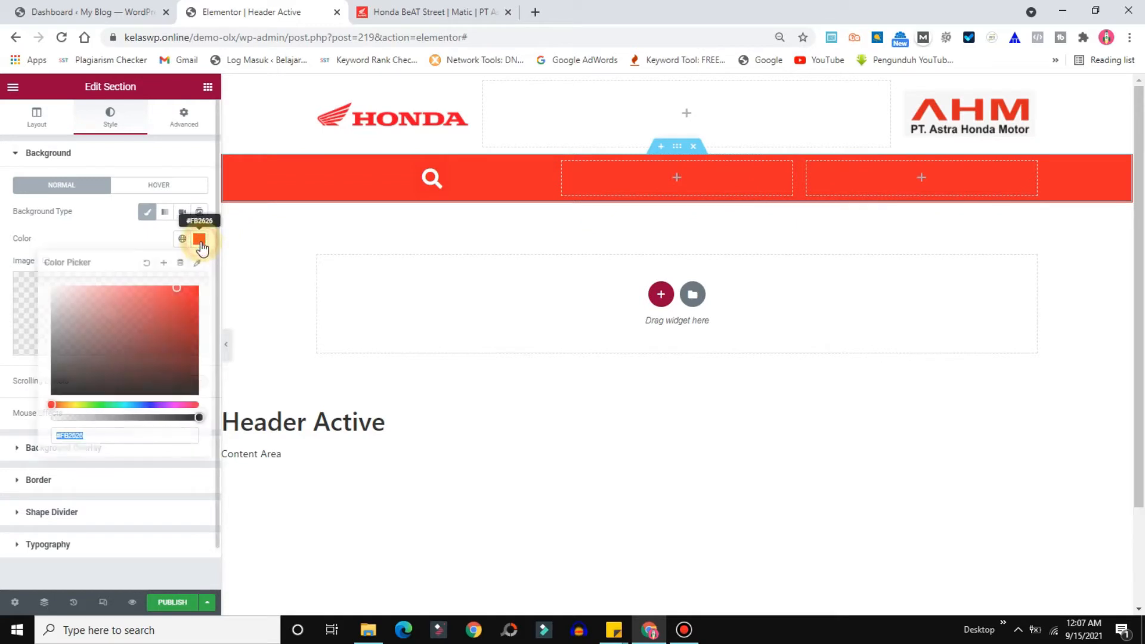
right_click(75, 435)
click(108, 245)
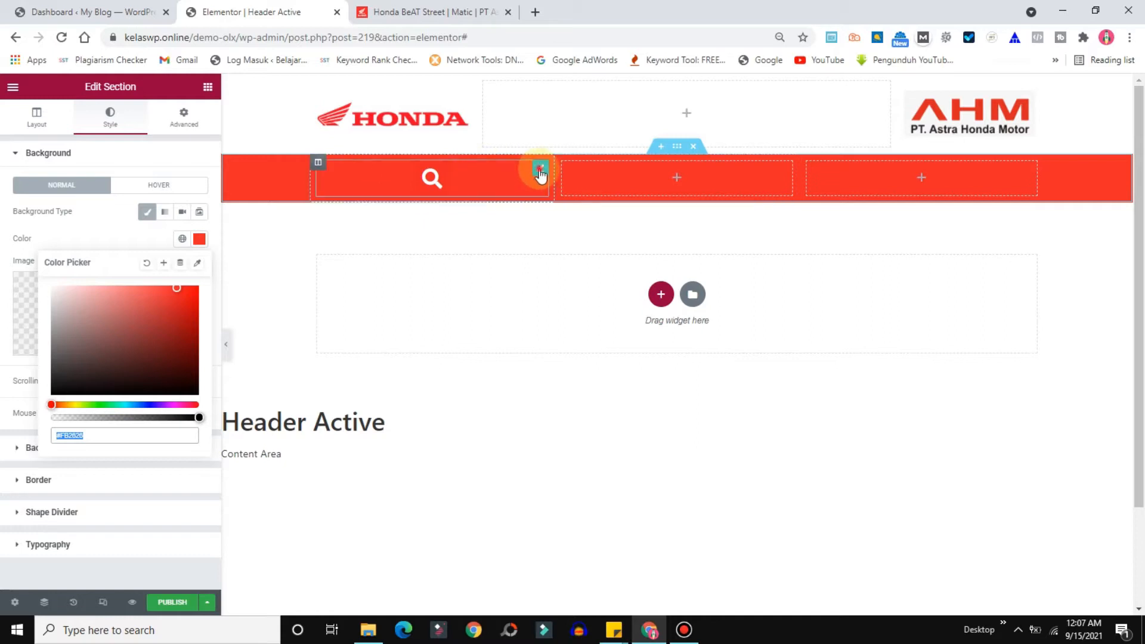
click(540, 173)
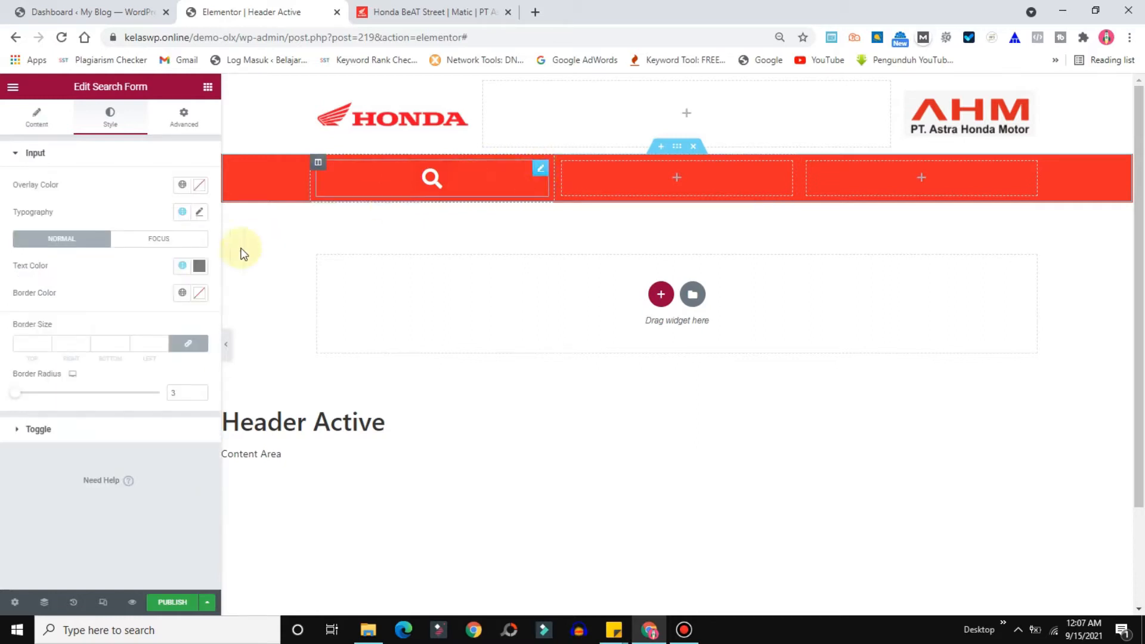
click(105, 431)
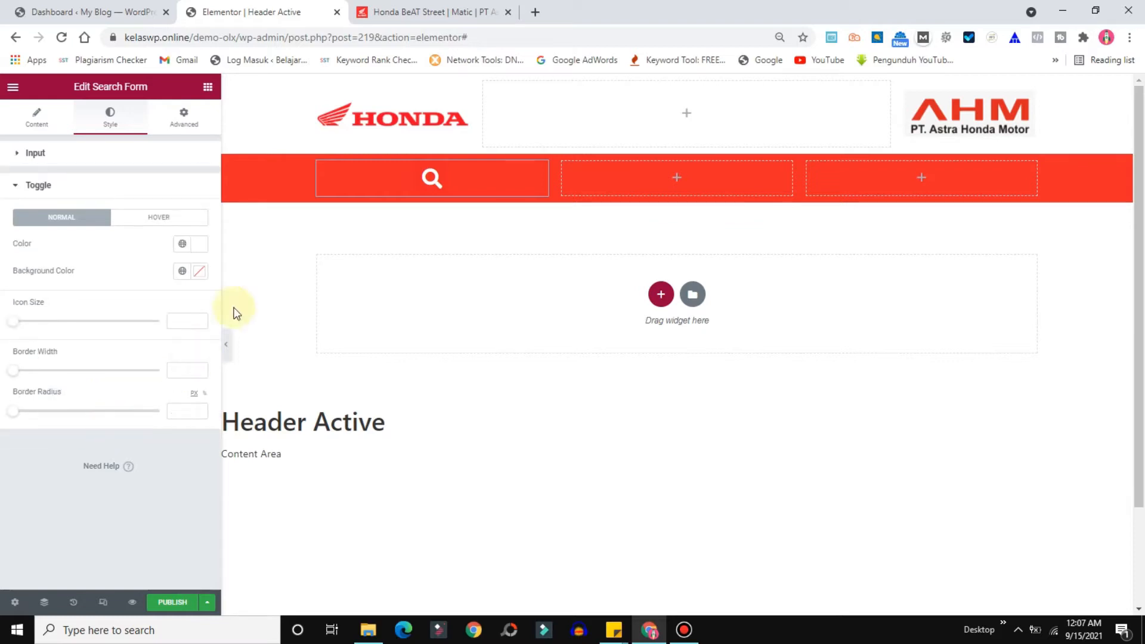
click(200, 272)
triple_click(105, 473)
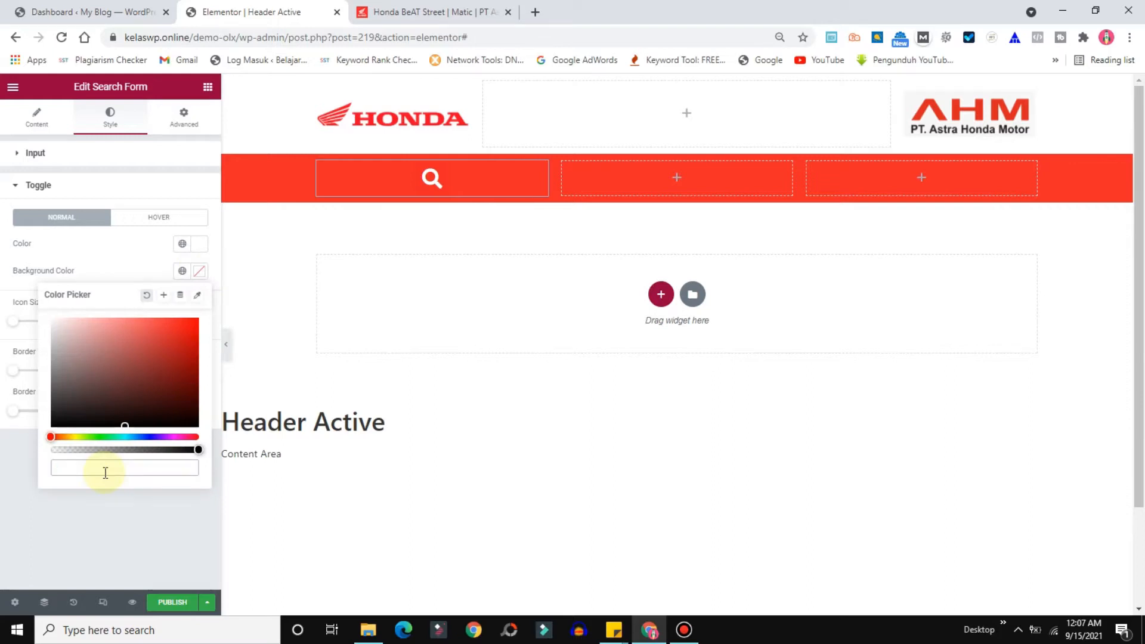
right_click(83, 468)
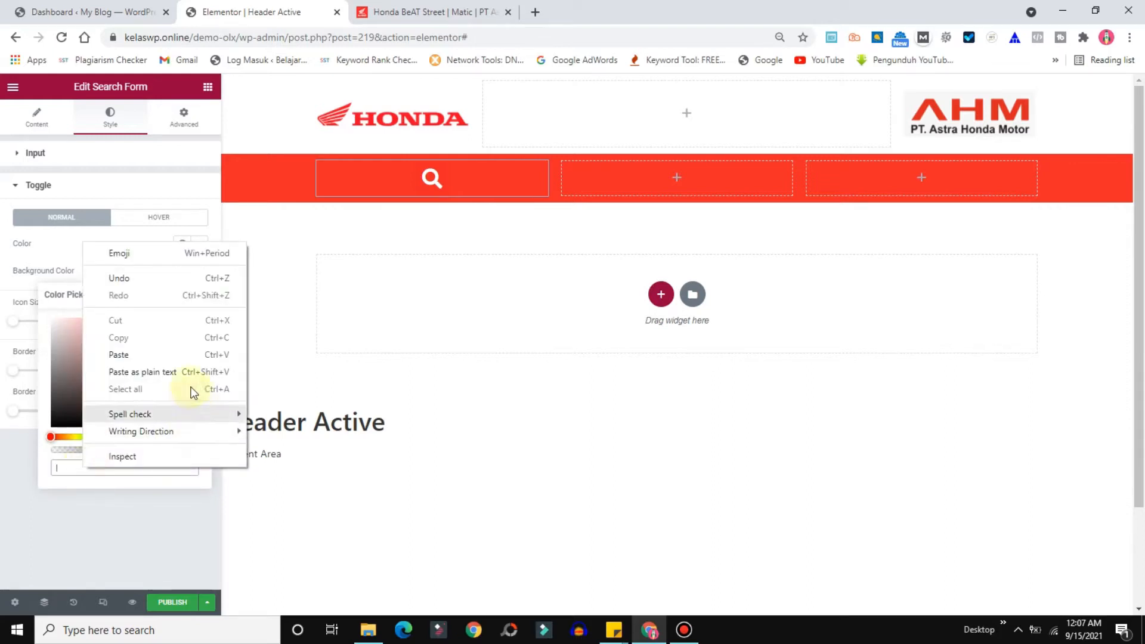
click(121, 353)
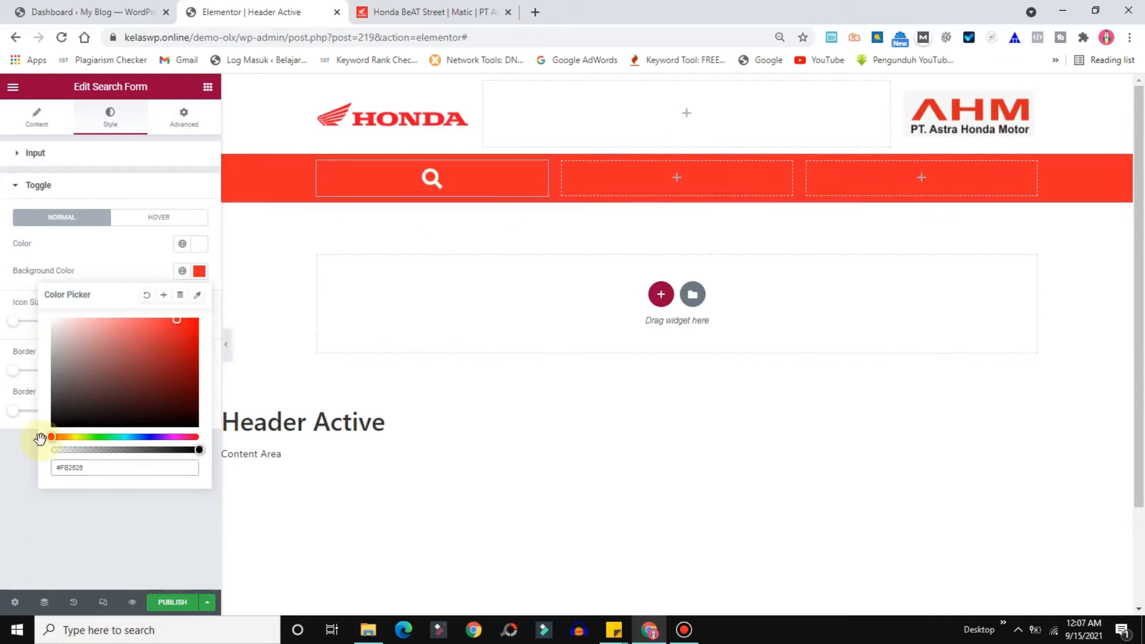
click(20, 473)
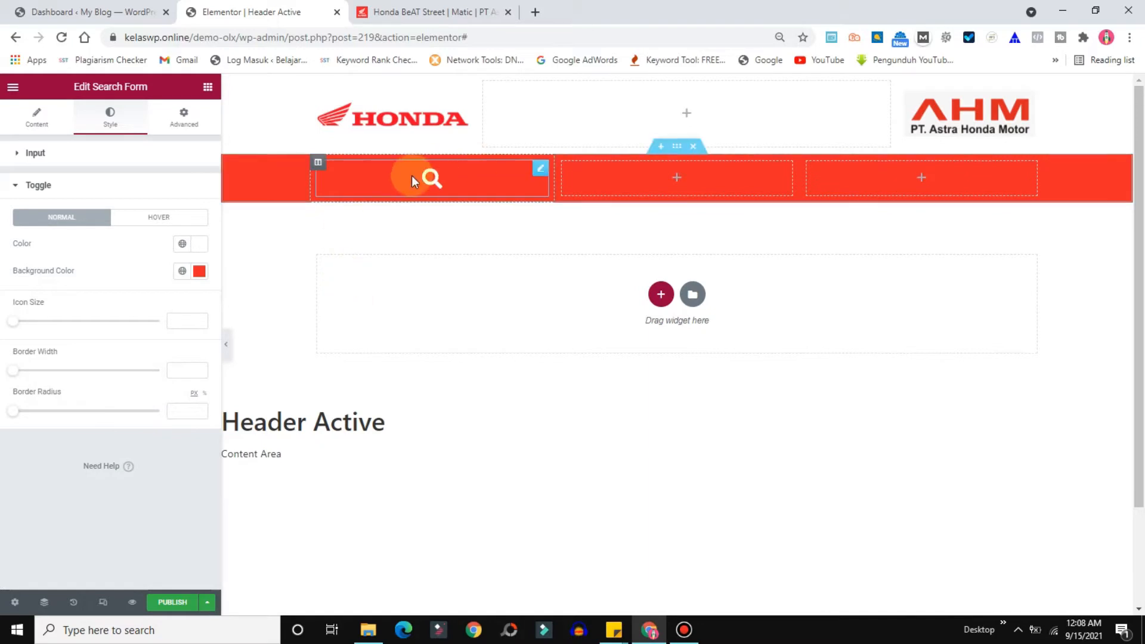
Align the search toggle to the left and narrow its column to fit closely around the icon, widening the middle column
click(55, 157)
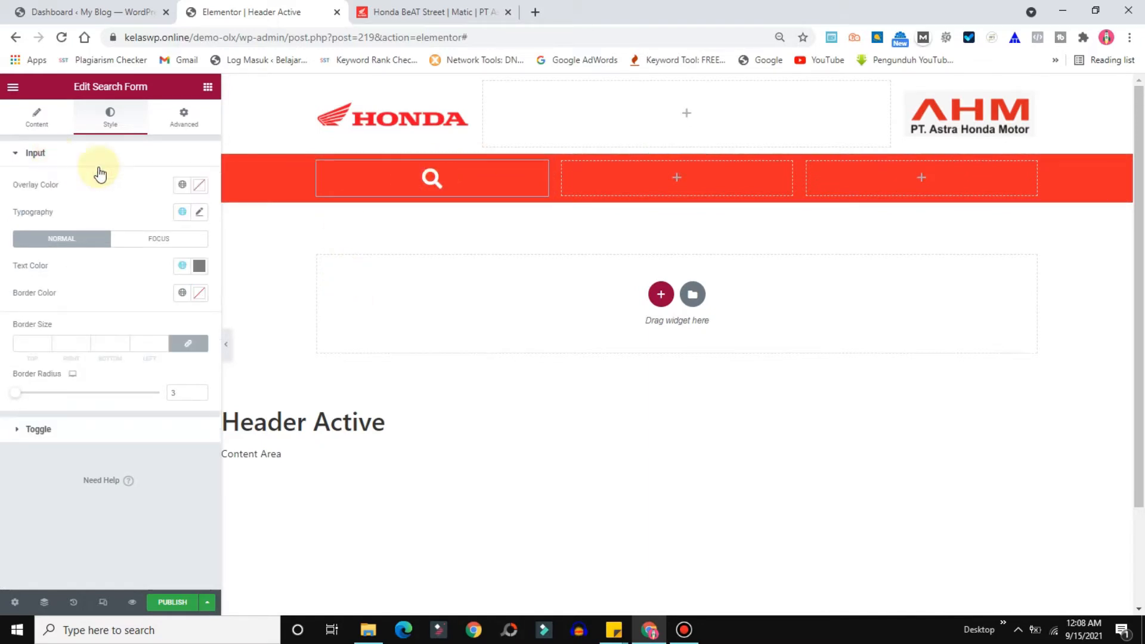
click(33, 156)
click(36, 116)
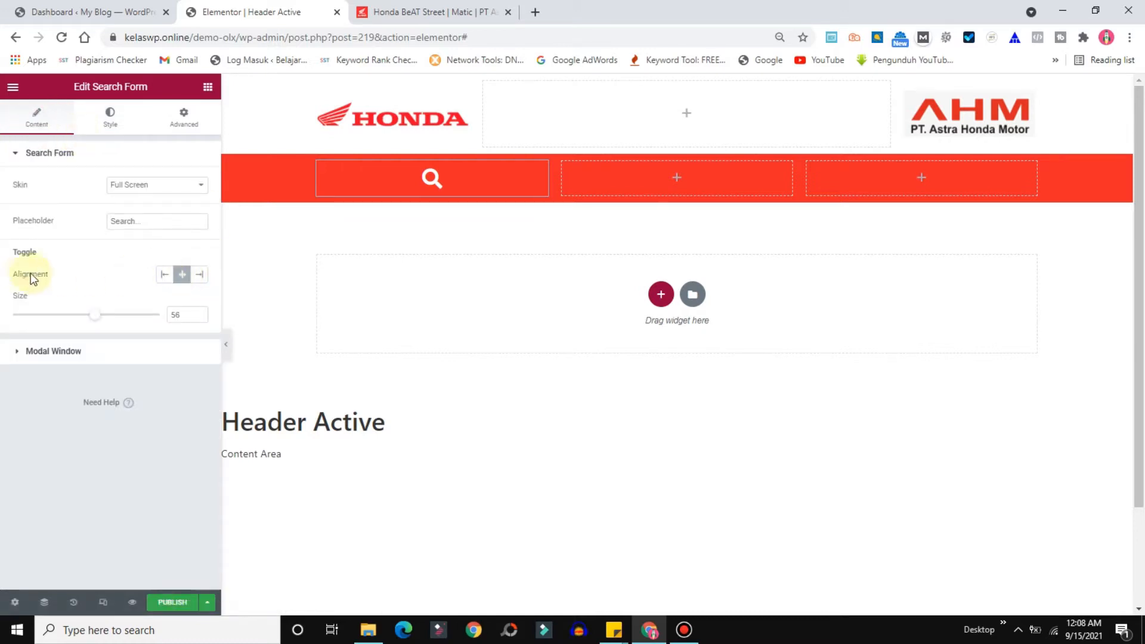
click(163, 276)
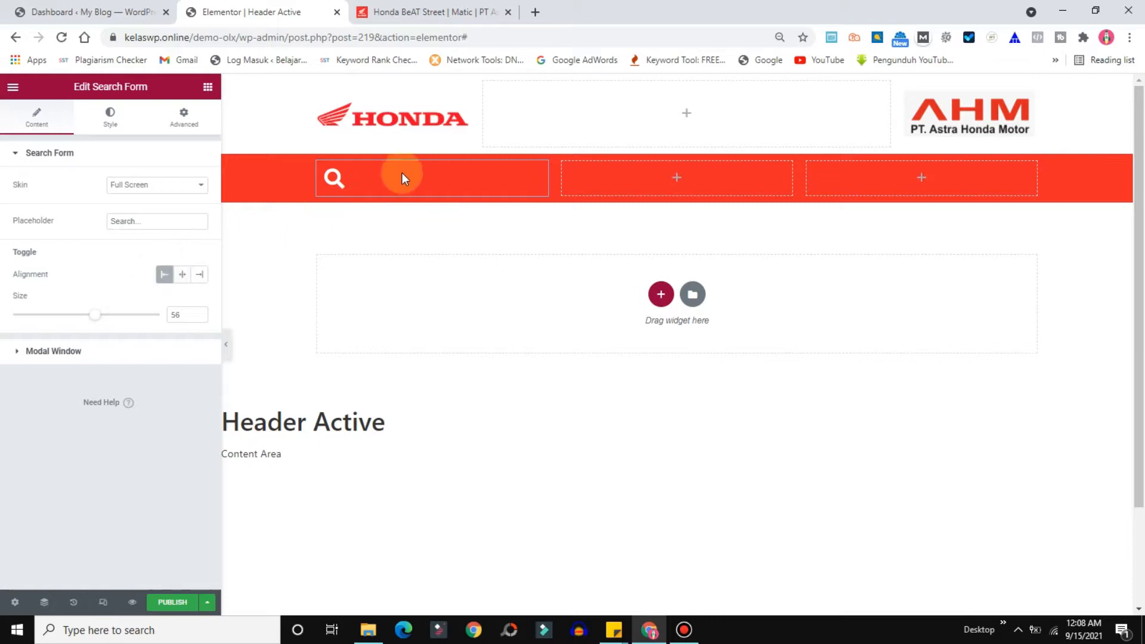
drag(554, 173, 375, 174)
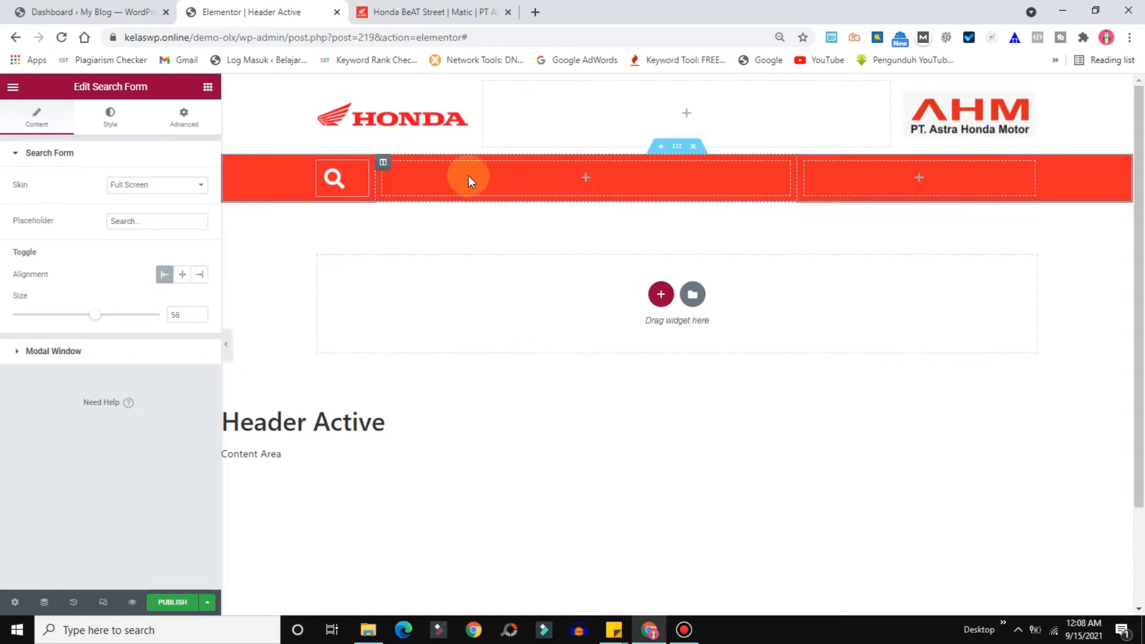
Add a Nav Menu widget to the middle column of the red menu bar
click(208, 87)
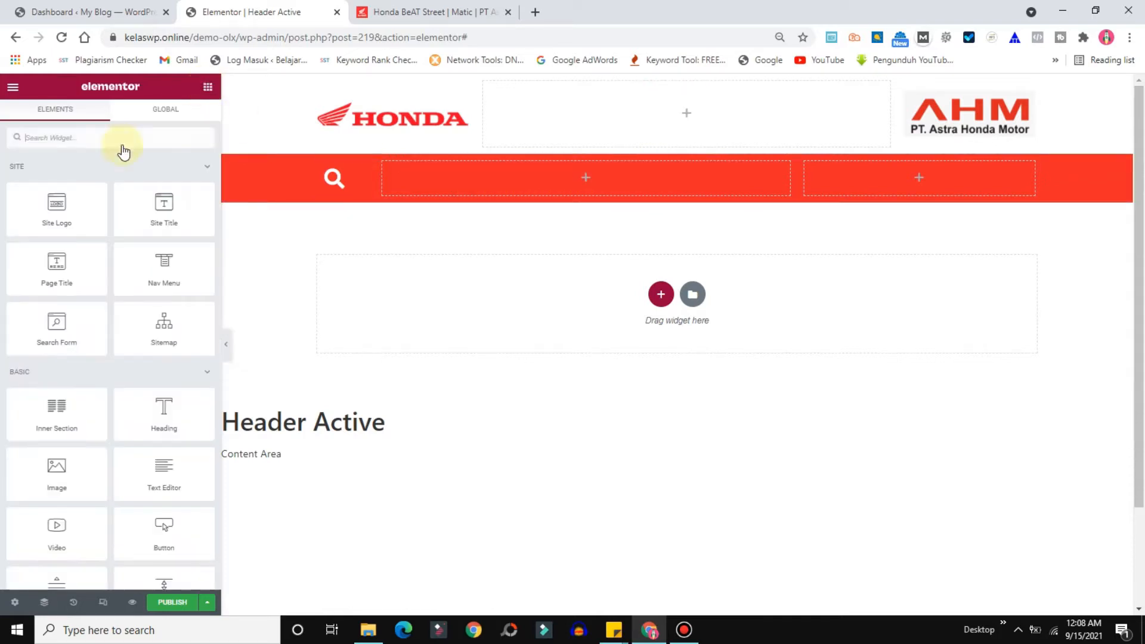
text(nav)
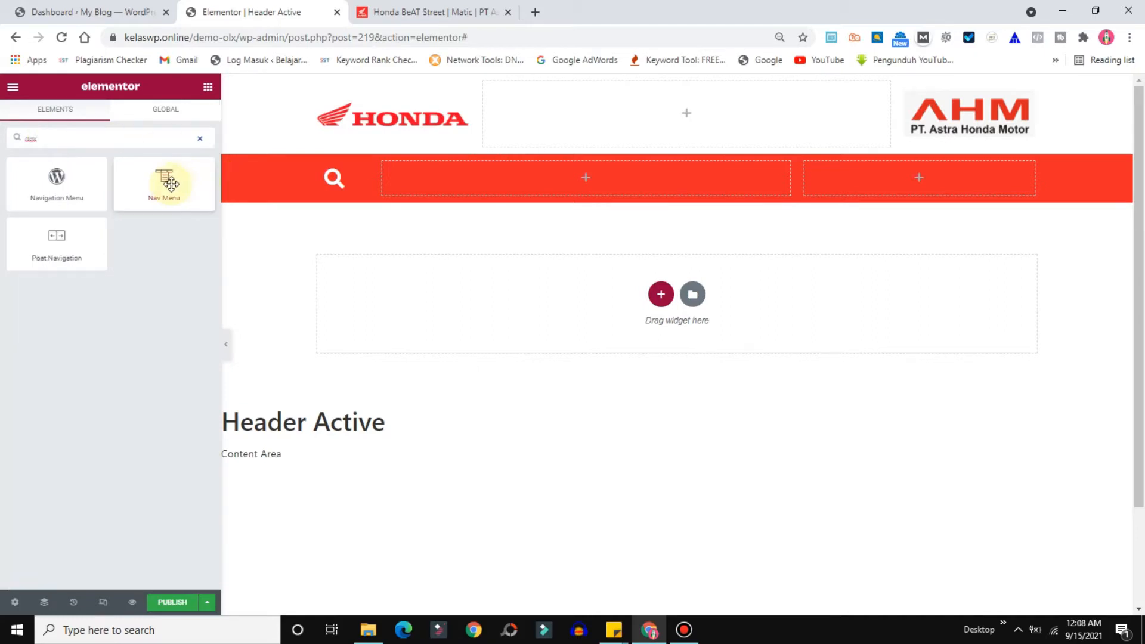
drag(169, 185, 541, 189)
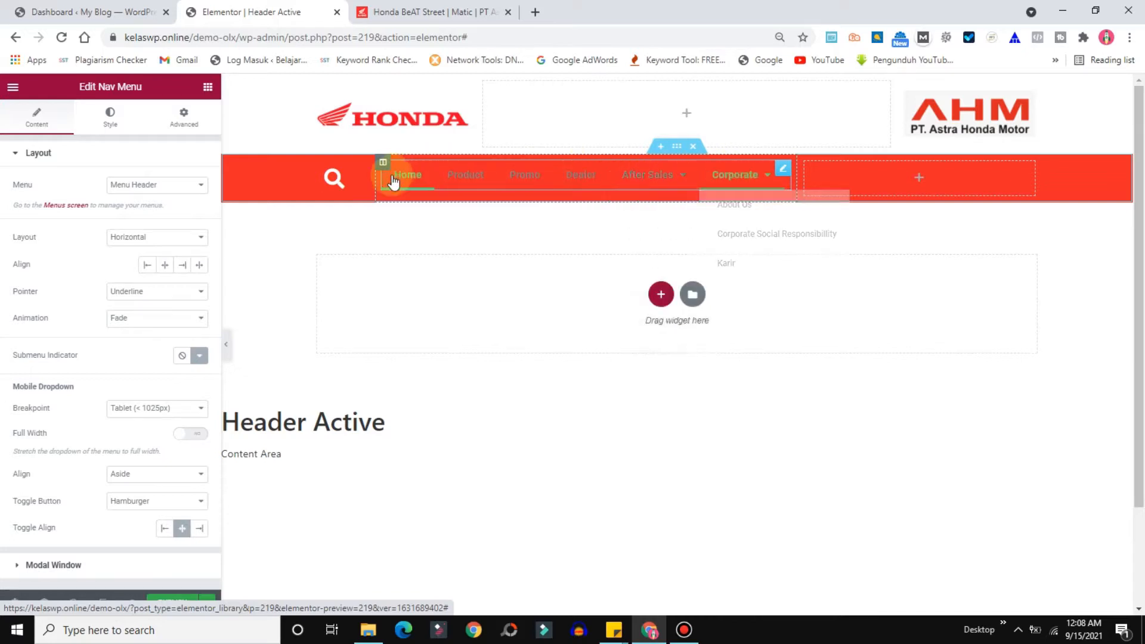
Switch to the WordPress dashboard and review the structure of the Menu Header menu on the Menus page
click(51, 10)
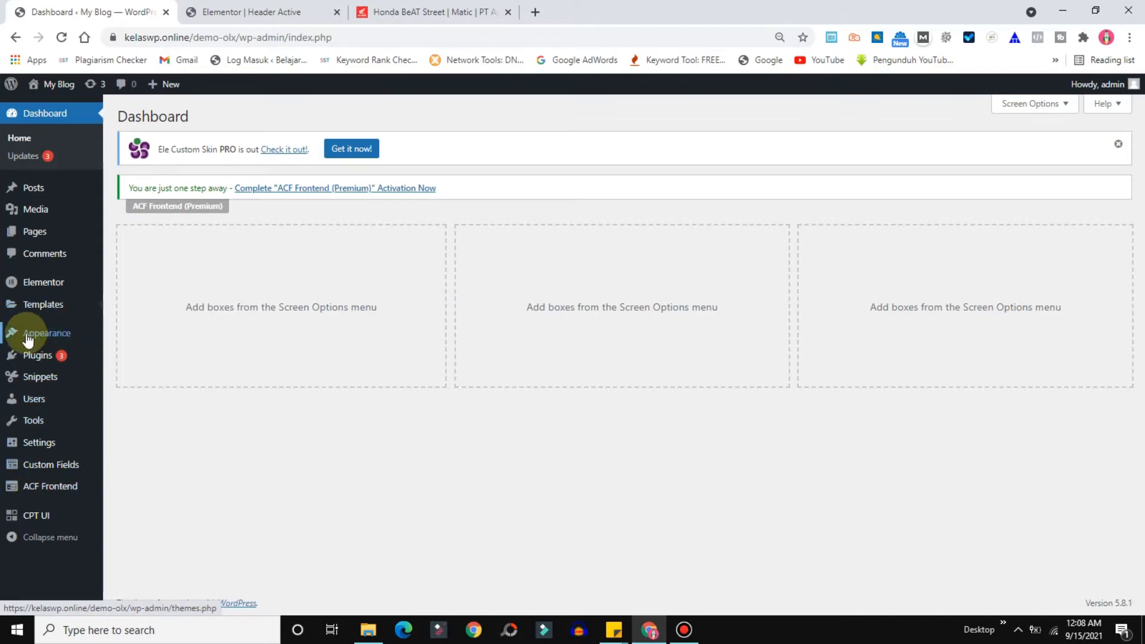
mouse_move(24, 333)
click(125, 376)
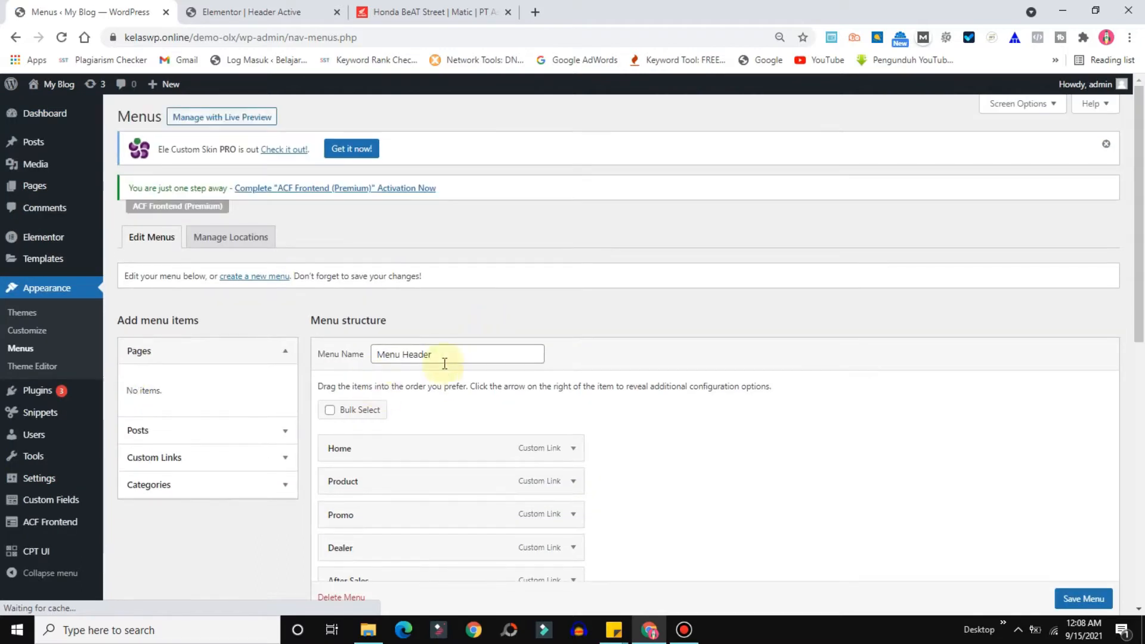
drag(1140, 251, 1125, 189)
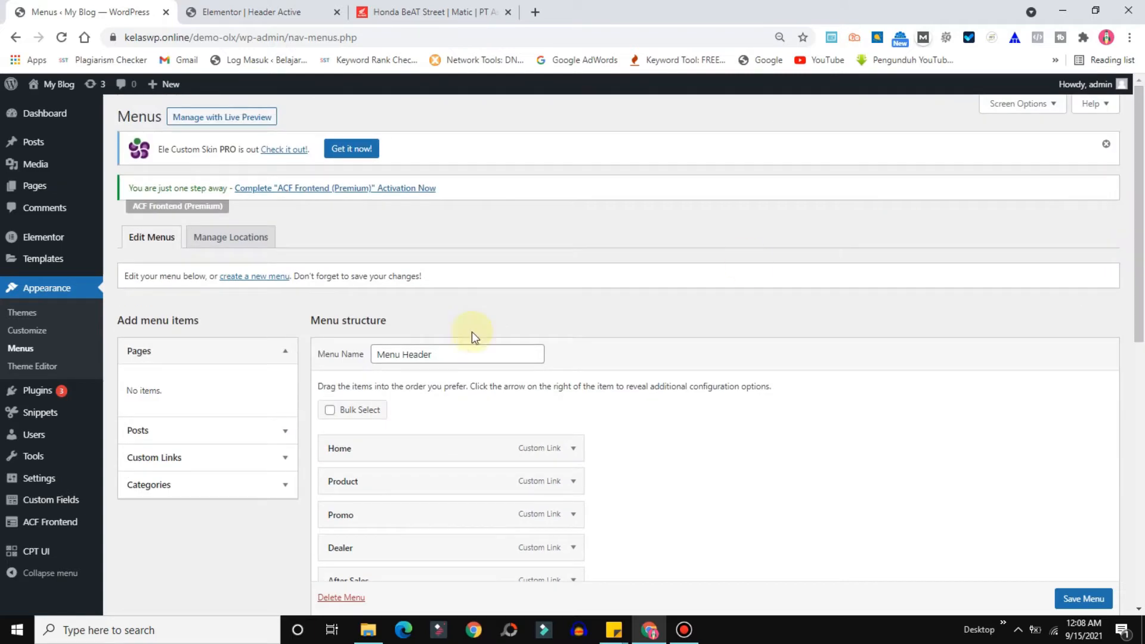
Return to the Header Active template in Elementor and set the Nav Menu's normal text color to white (#FFFFFF)
click(251, 13)
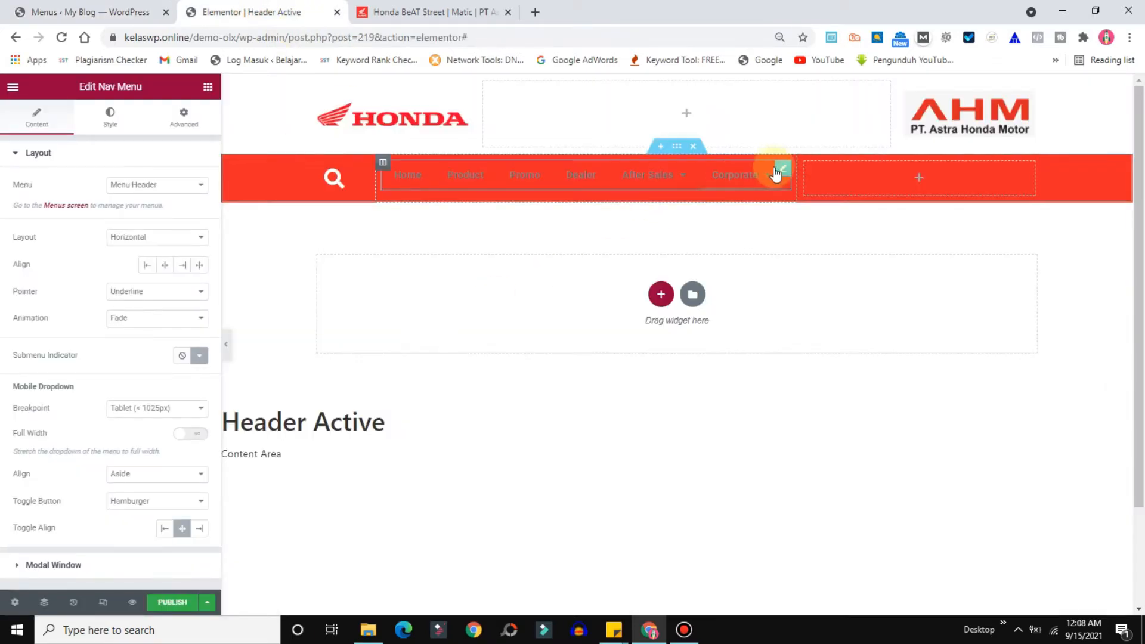
click(107, 120)
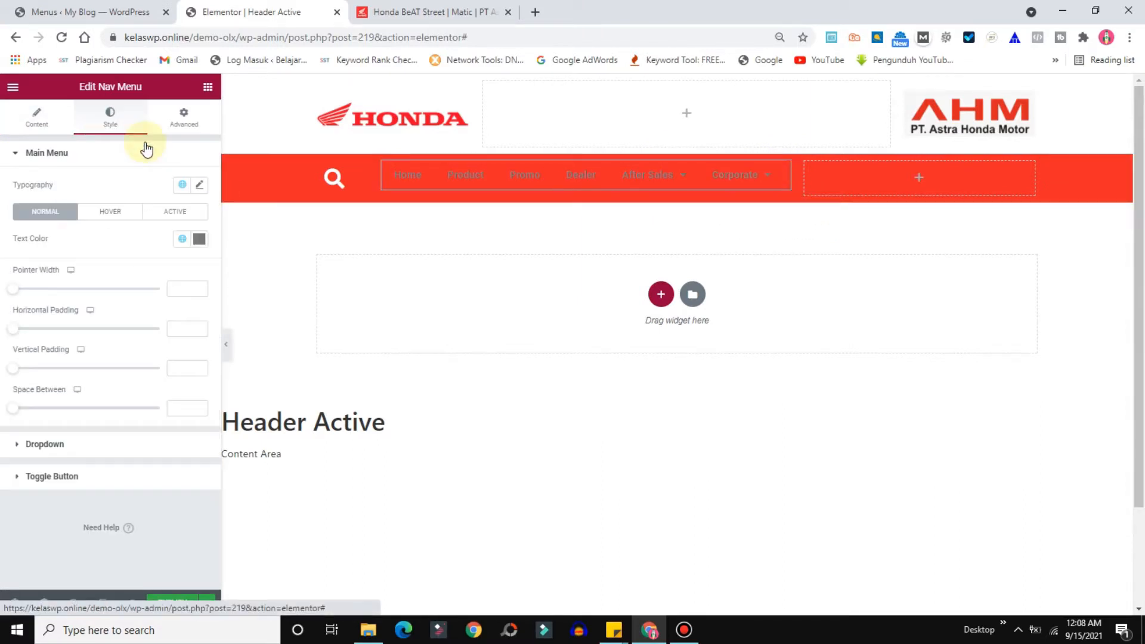
click(200, 240)
drag(123, 324, 41, 284)
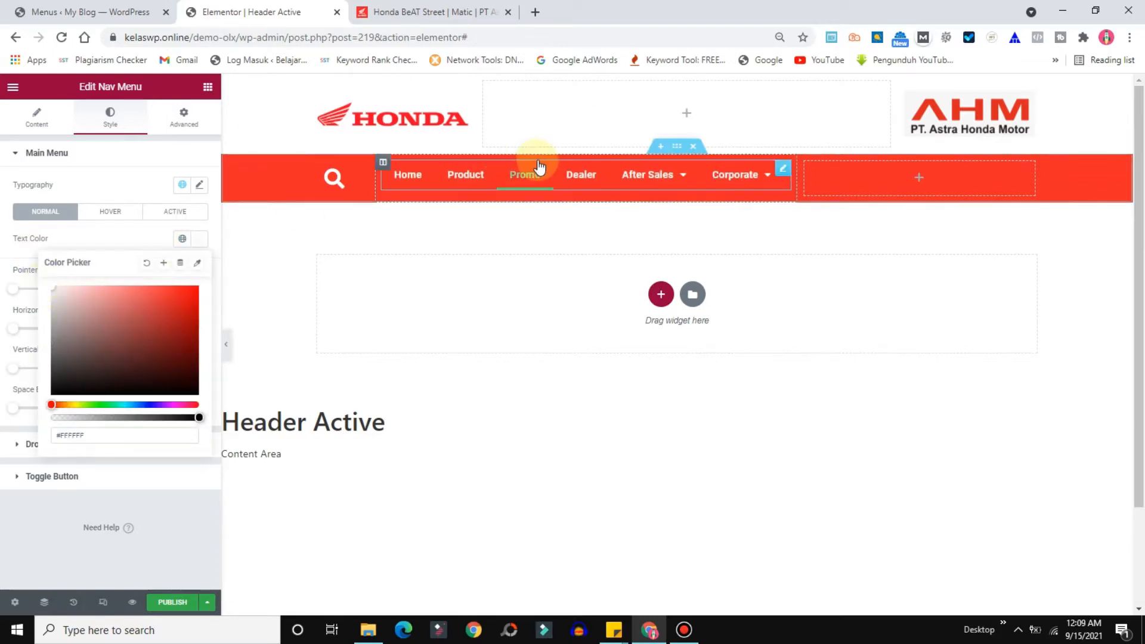
Set the vertical alignment of the navigation menu's column to Middle
right_click(385, 165)
click(425, 174)
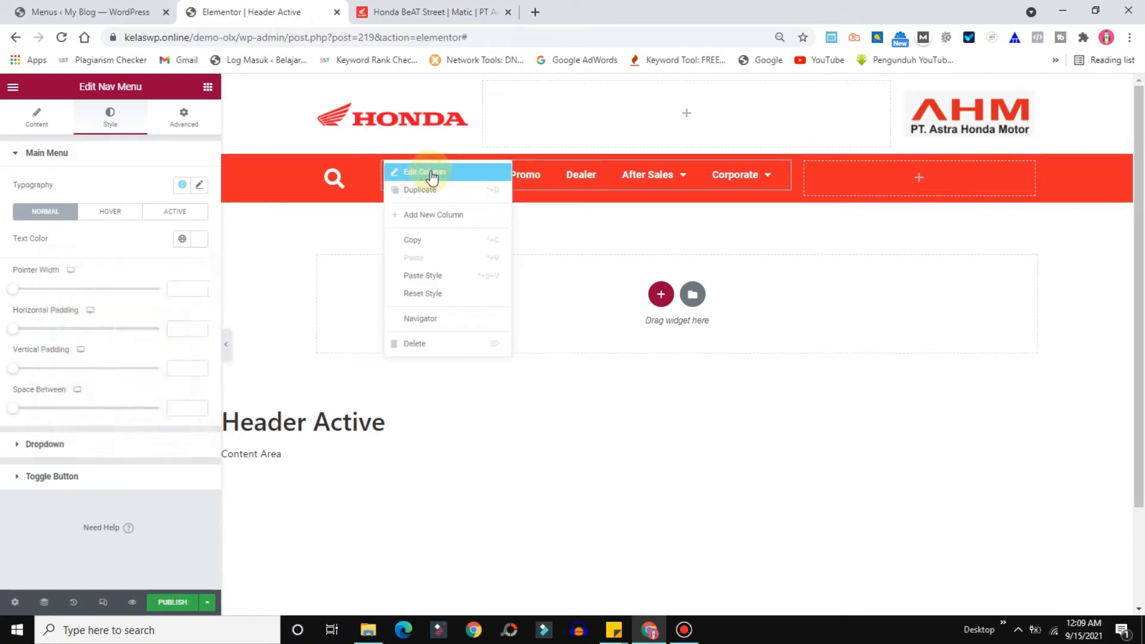
click(182, 212)
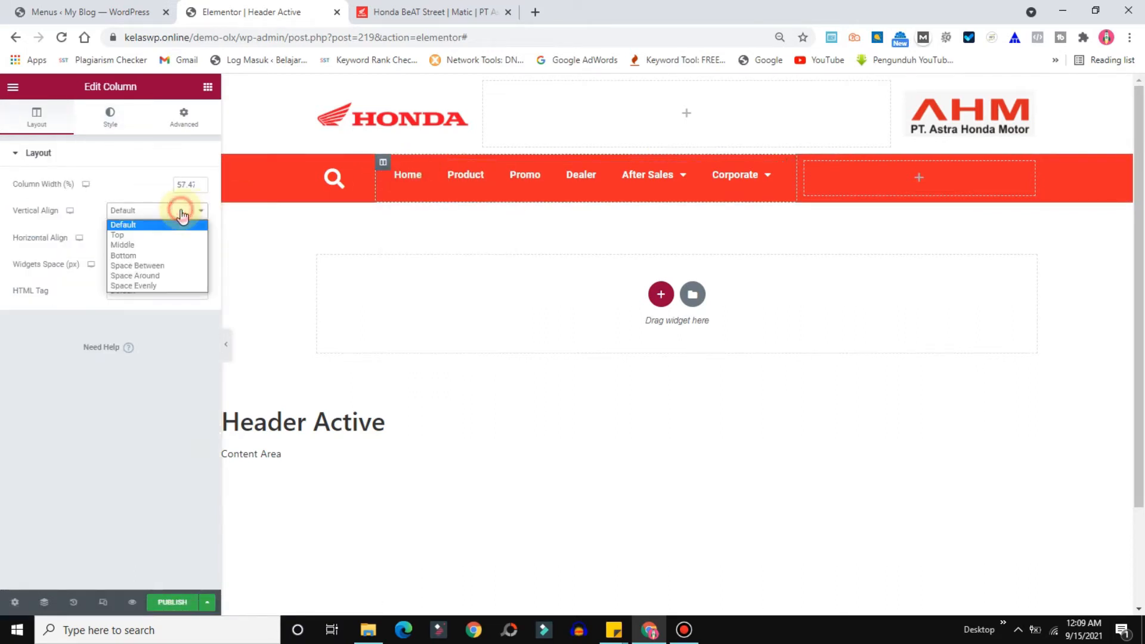
click(135, 245)
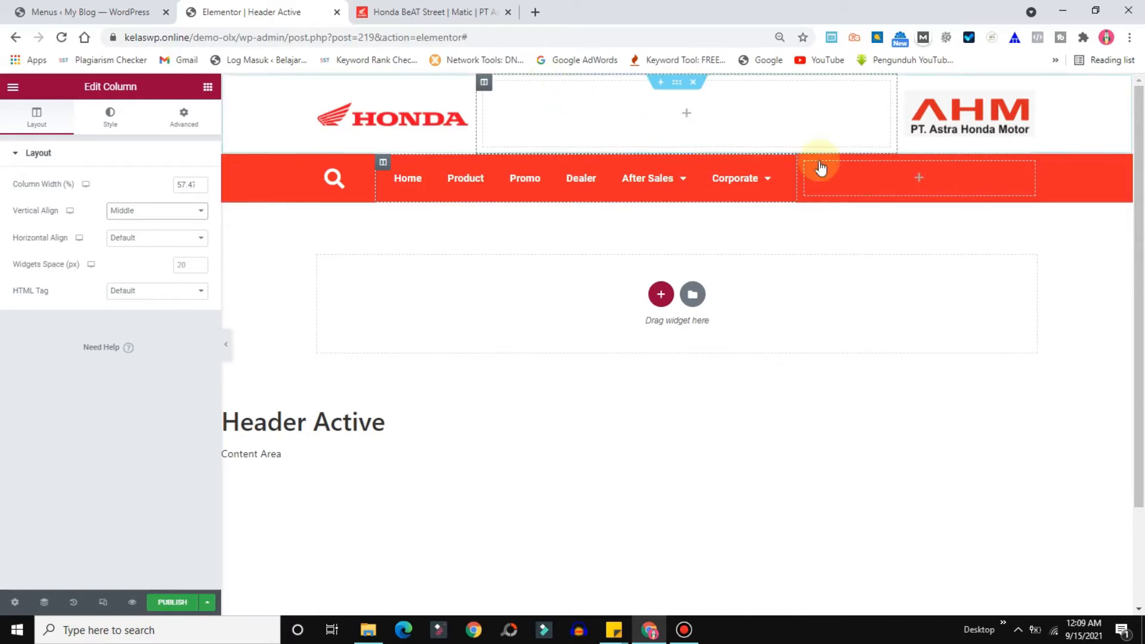
Check the menu bar on the reference Honda page and add an Icon widget to the red bar's empty column
click(435, 12)
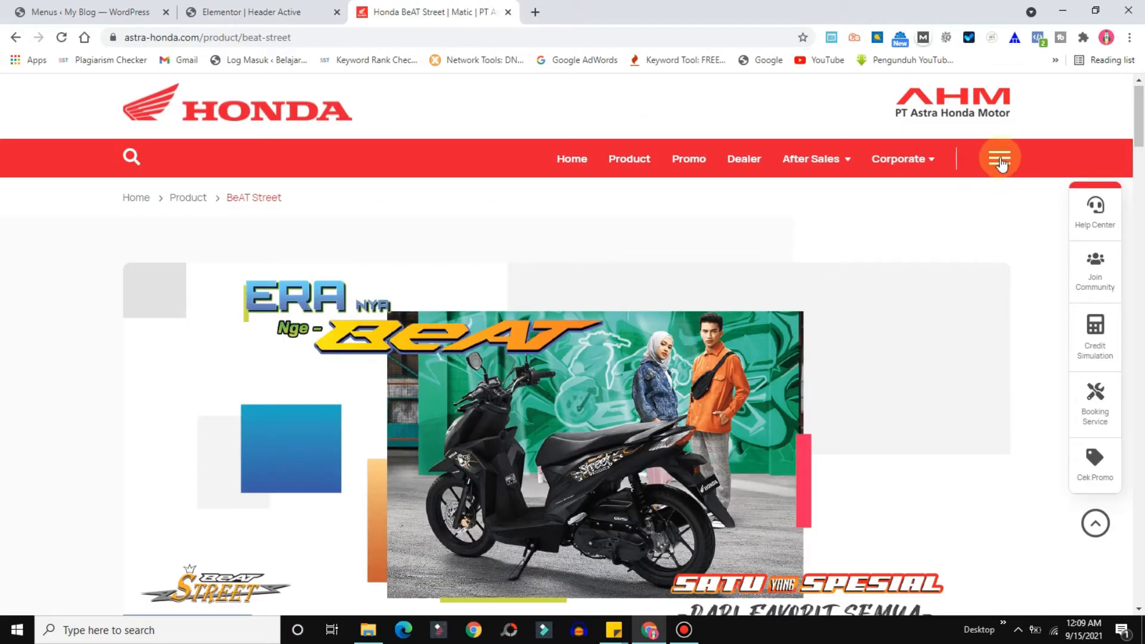
click(265, 13)
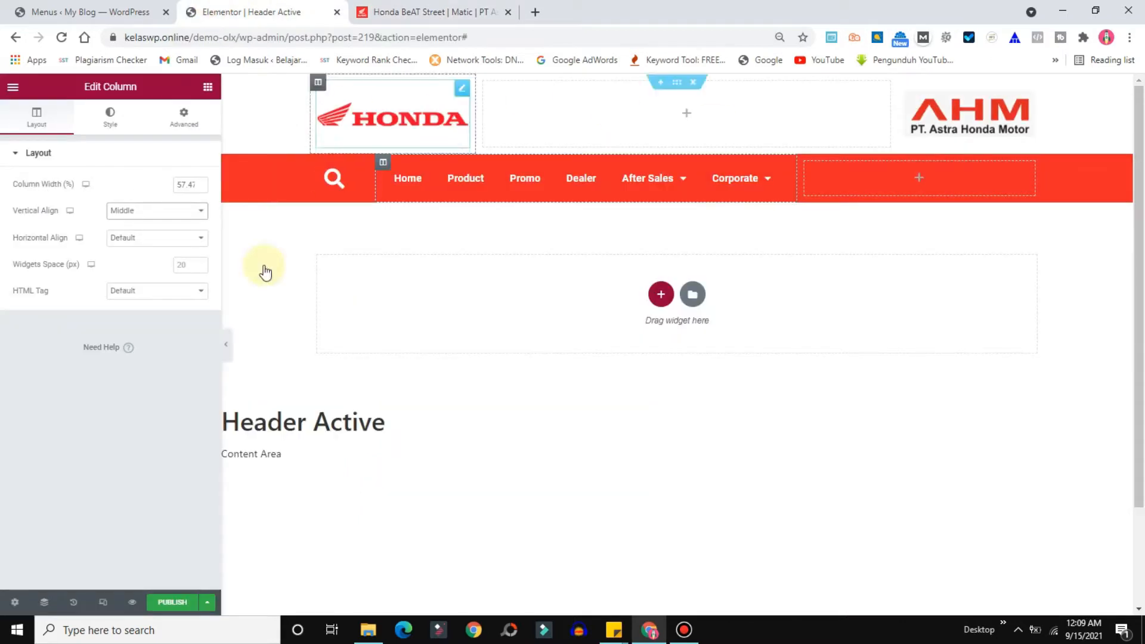
click(207, 88)
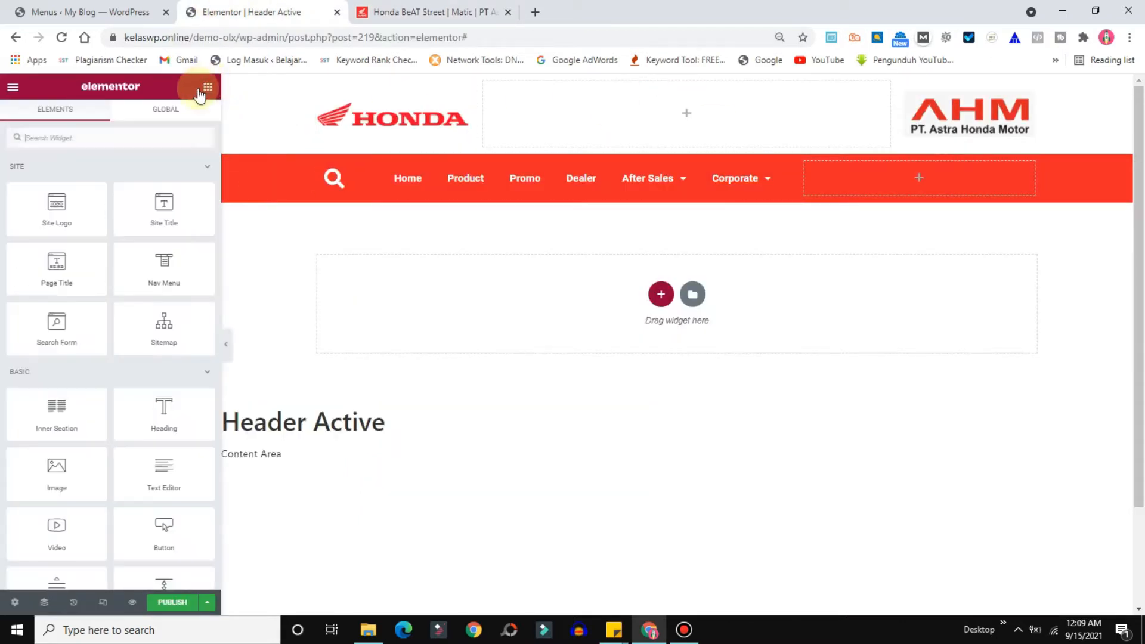
click(28, 138)
text(icon)
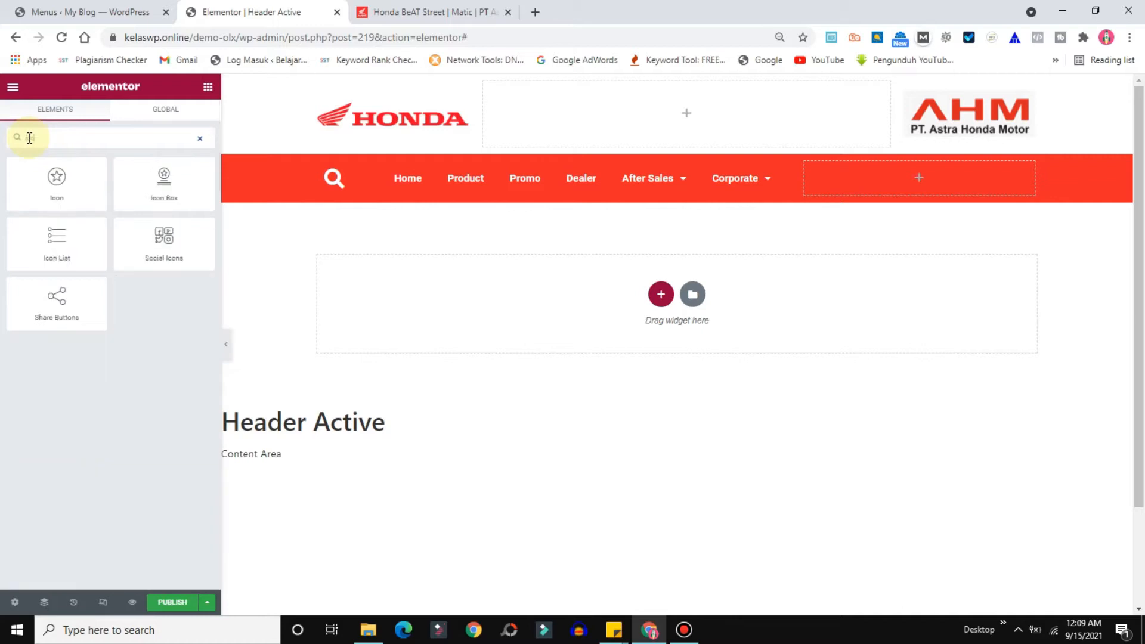
drag(49, 189, 896, 195)
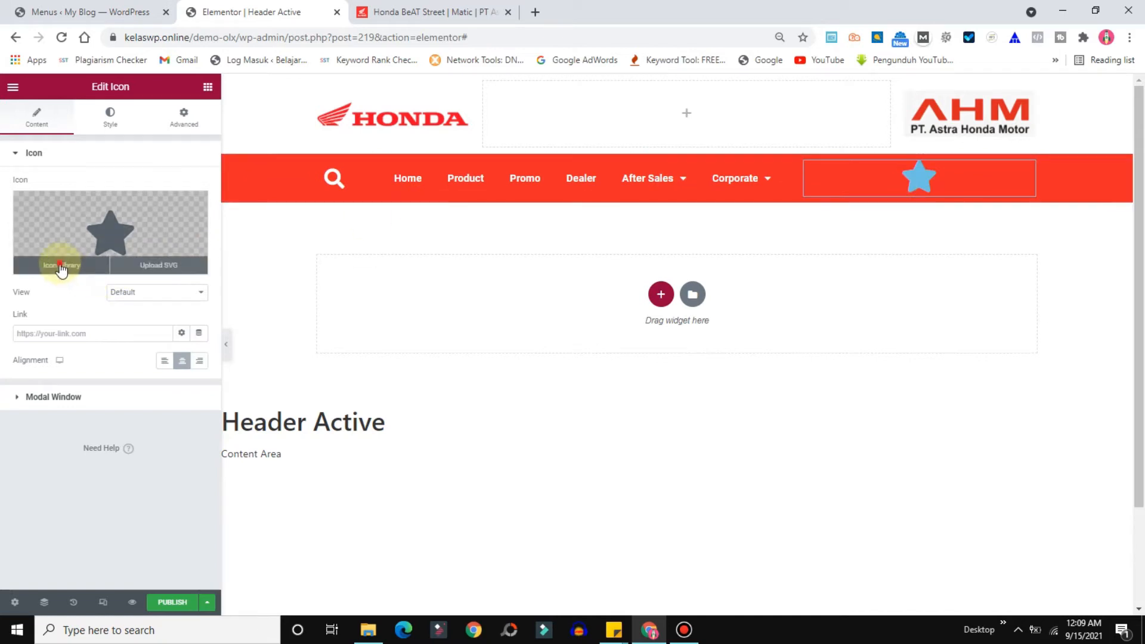
Replace the default star with the Stream icon from the icon library, comparing it with the reference site's hamburger icon
click(60, 266)
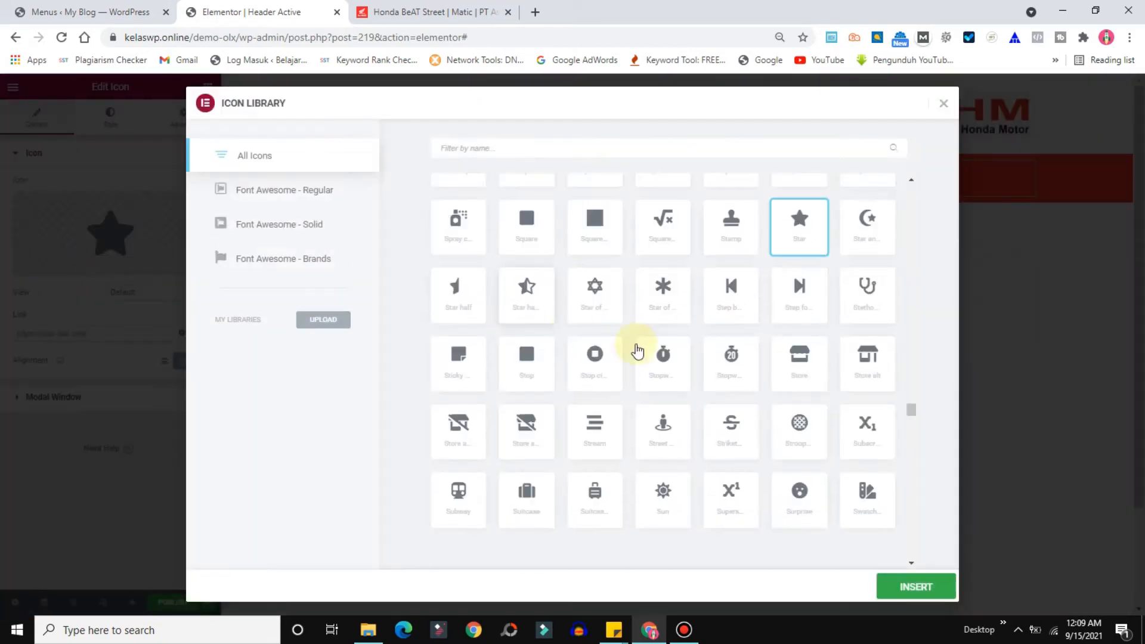
click(597, 439)
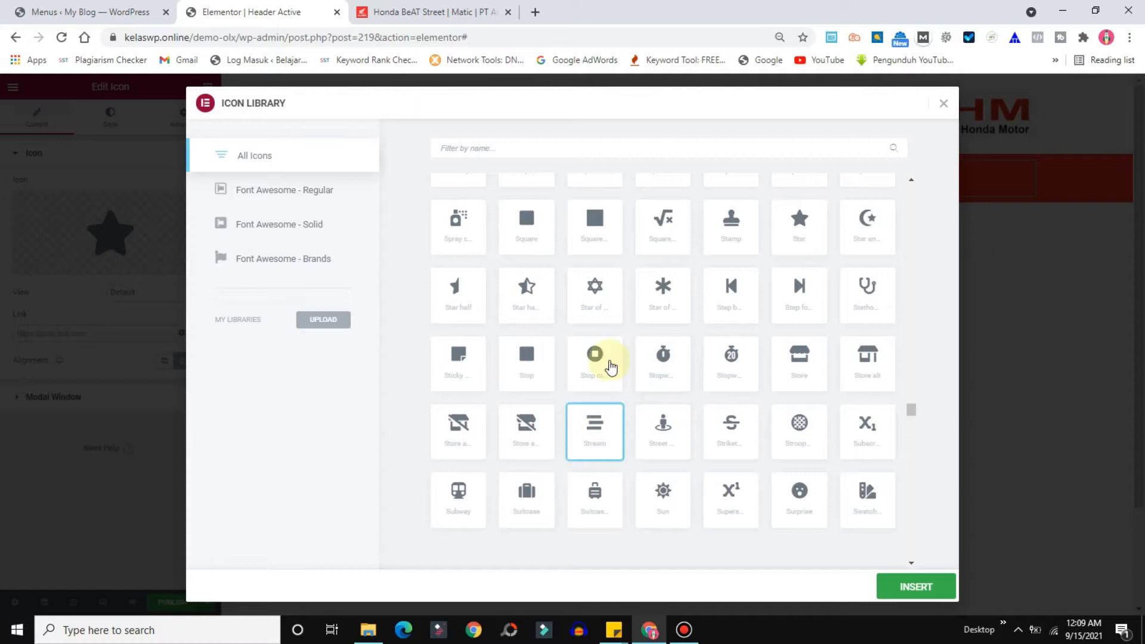
click(437, 7)
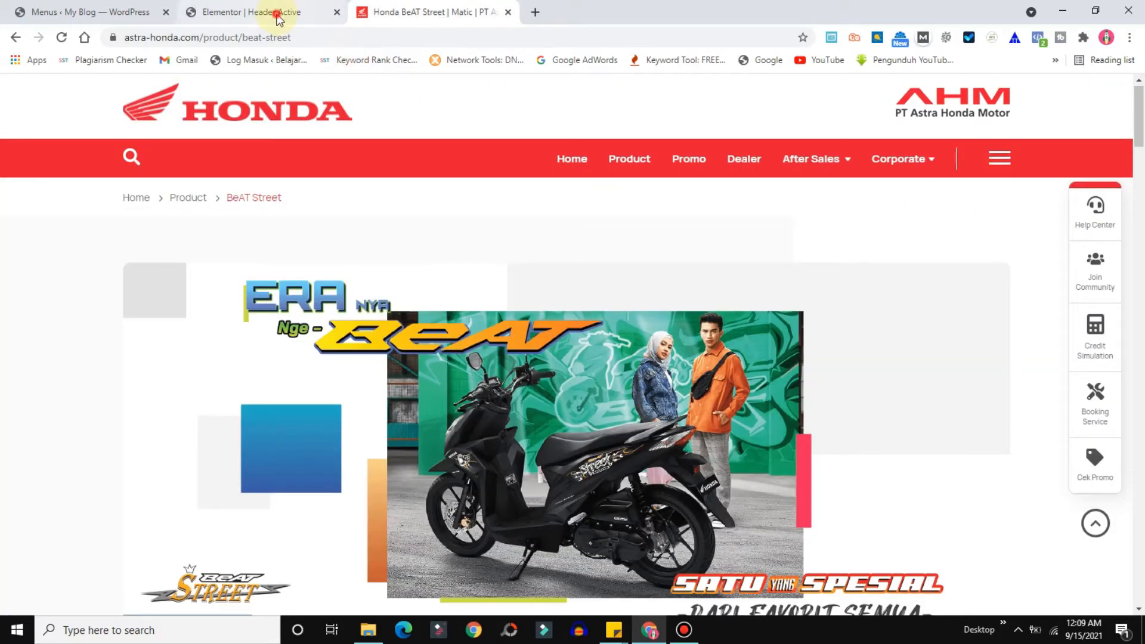
click(275, 13)
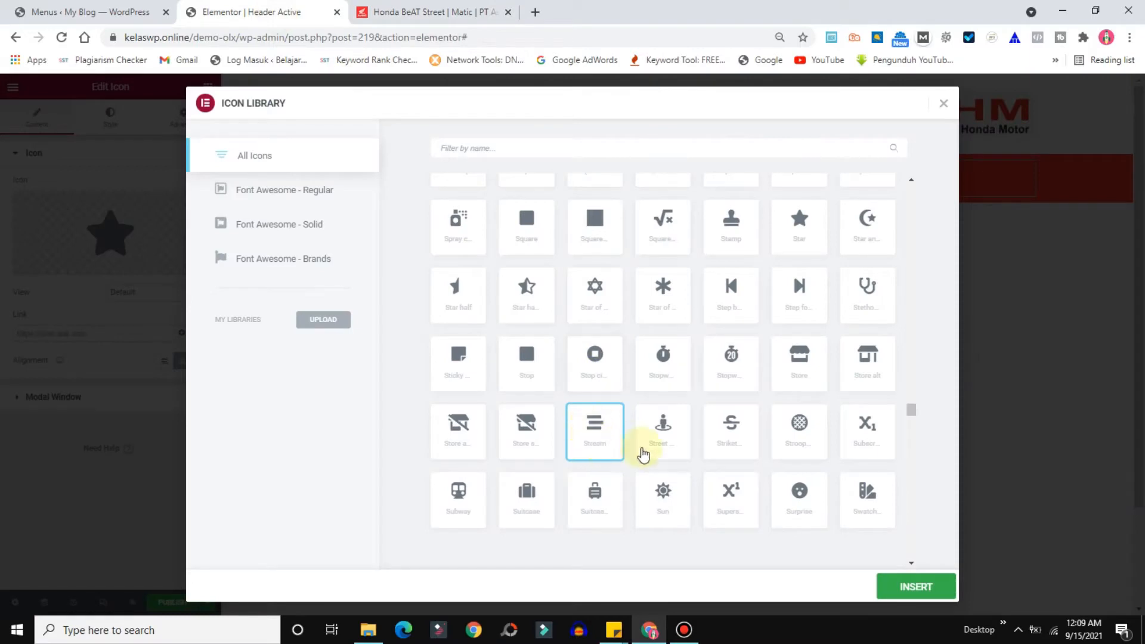
click(906, 596)
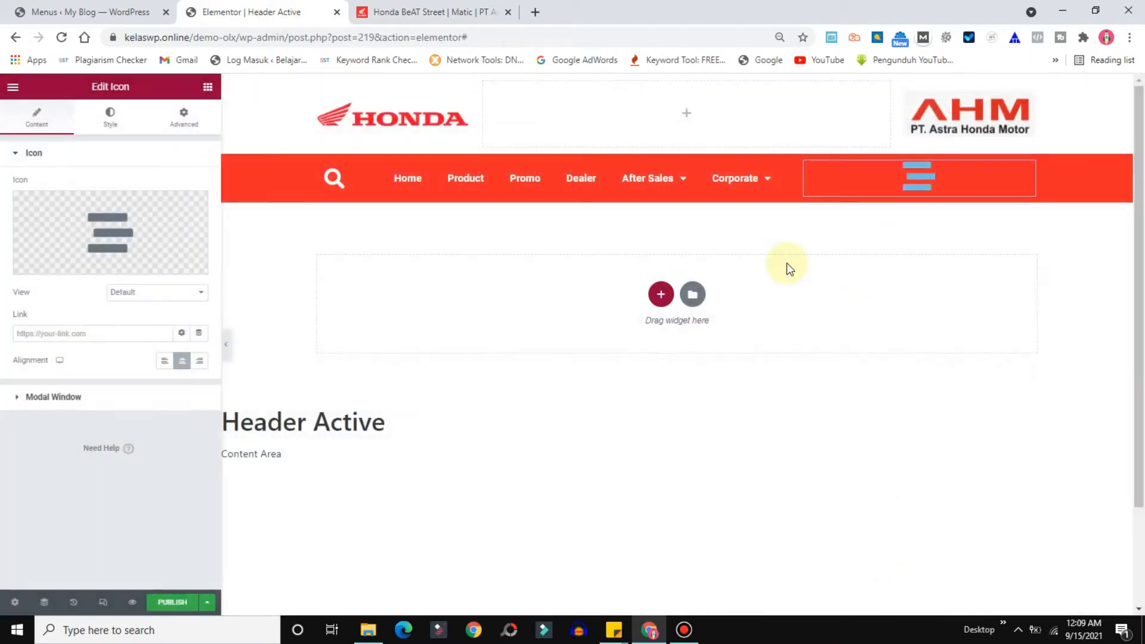
Set the Stream icon's primary color to white and its size to 38
click(107, 112)
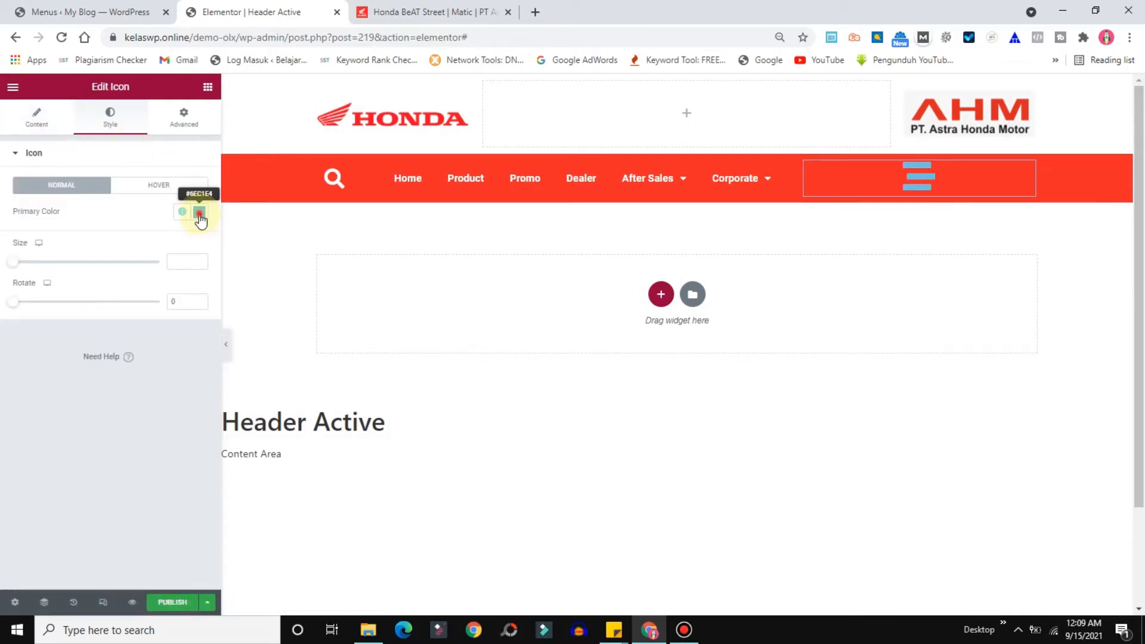
click(199, 213)
drag(122, 322, 53, 261)
click(3, 365)
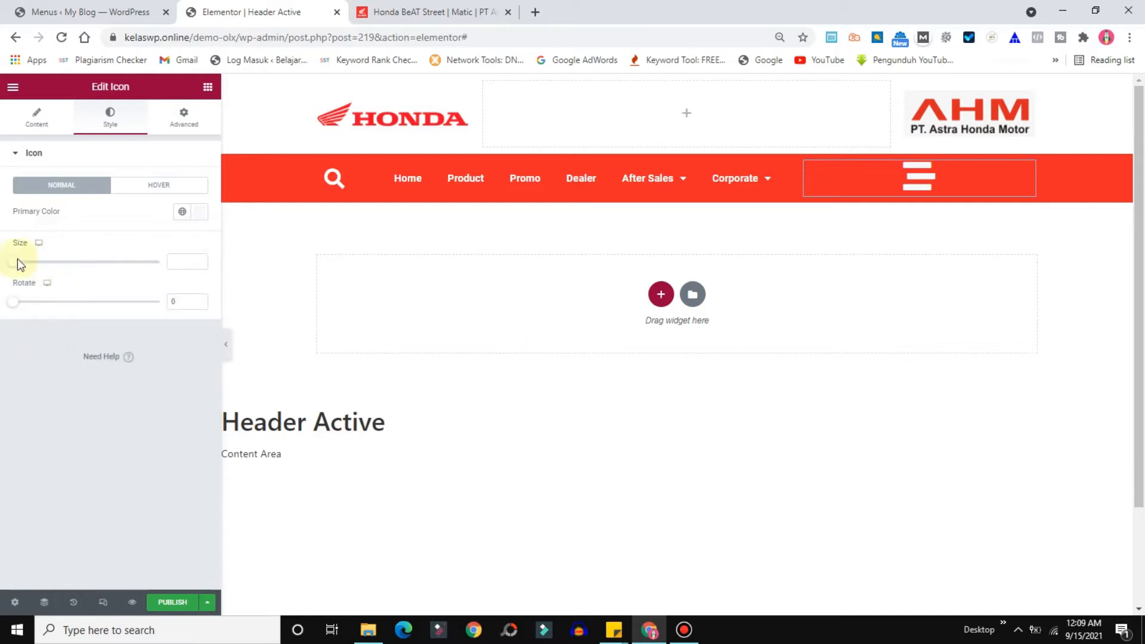
mouse_move(12, 264)
mouse_down()
mouse_move(37, 268)
mouse_move(27, 268)
mouse_up()
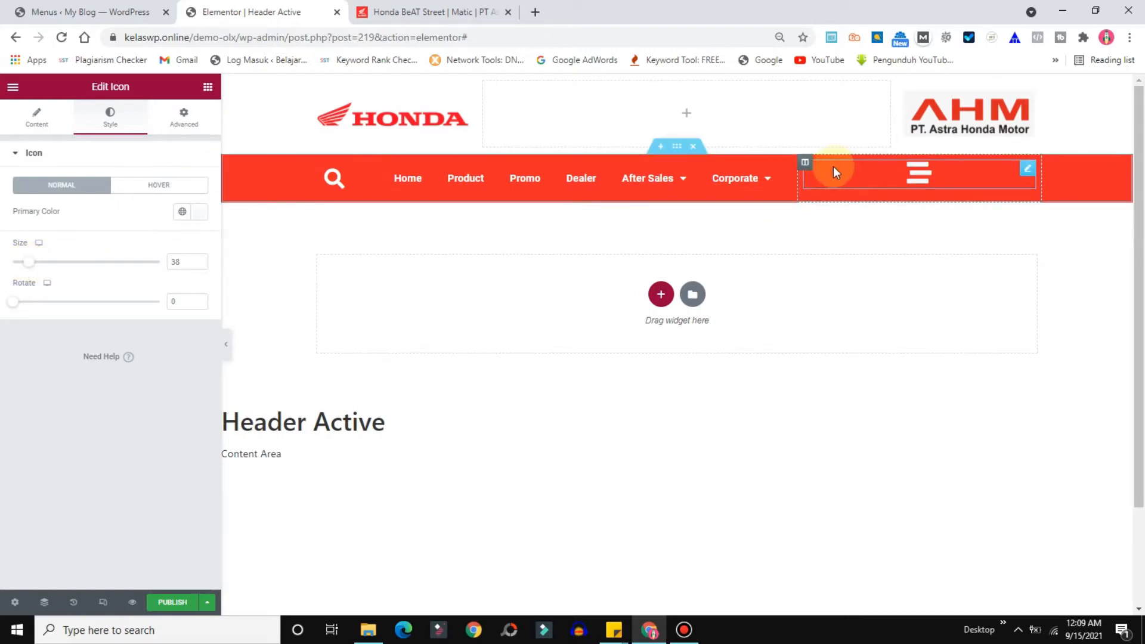
Set the vertical alignment of the Stream icon's column to Middle
right_click(806, 164)
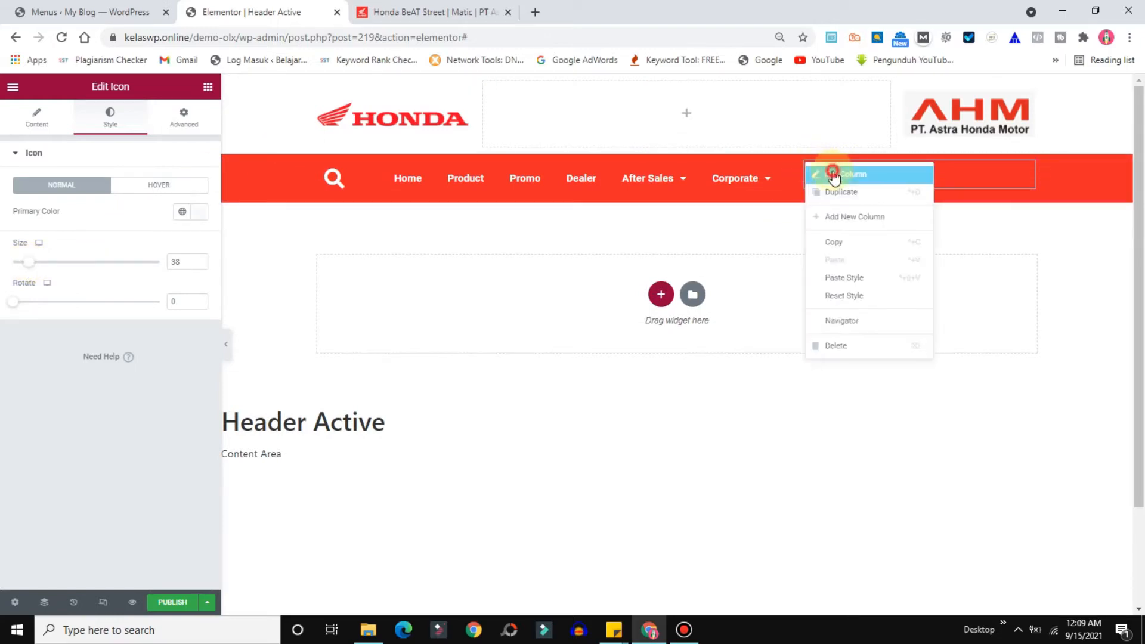
click(832, 173)
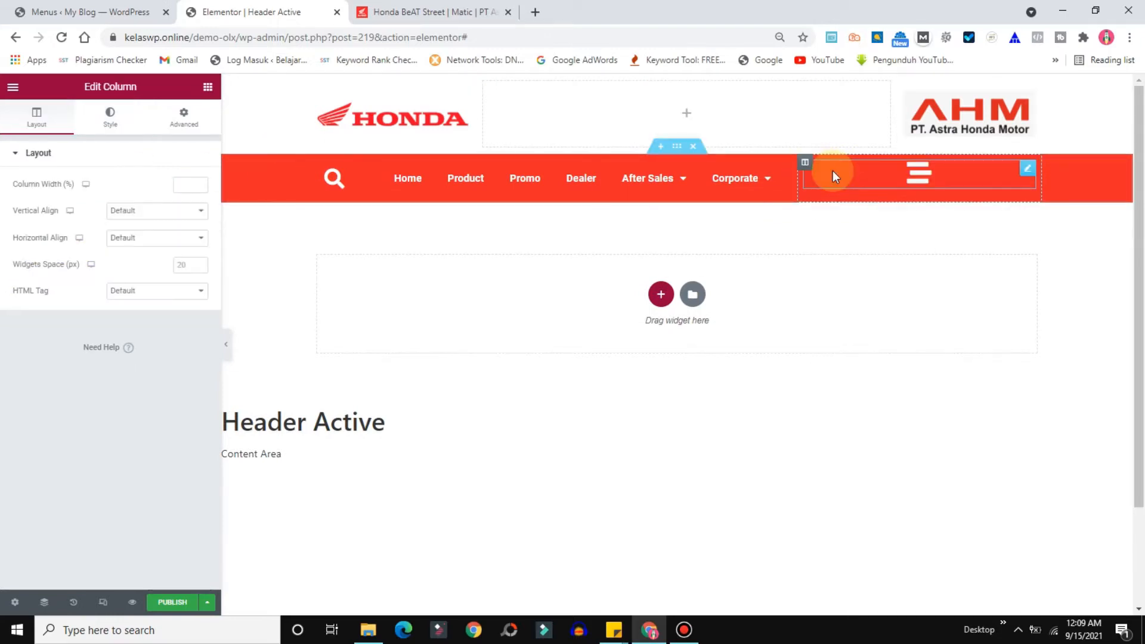
click(150, 212)
click(122, 245)
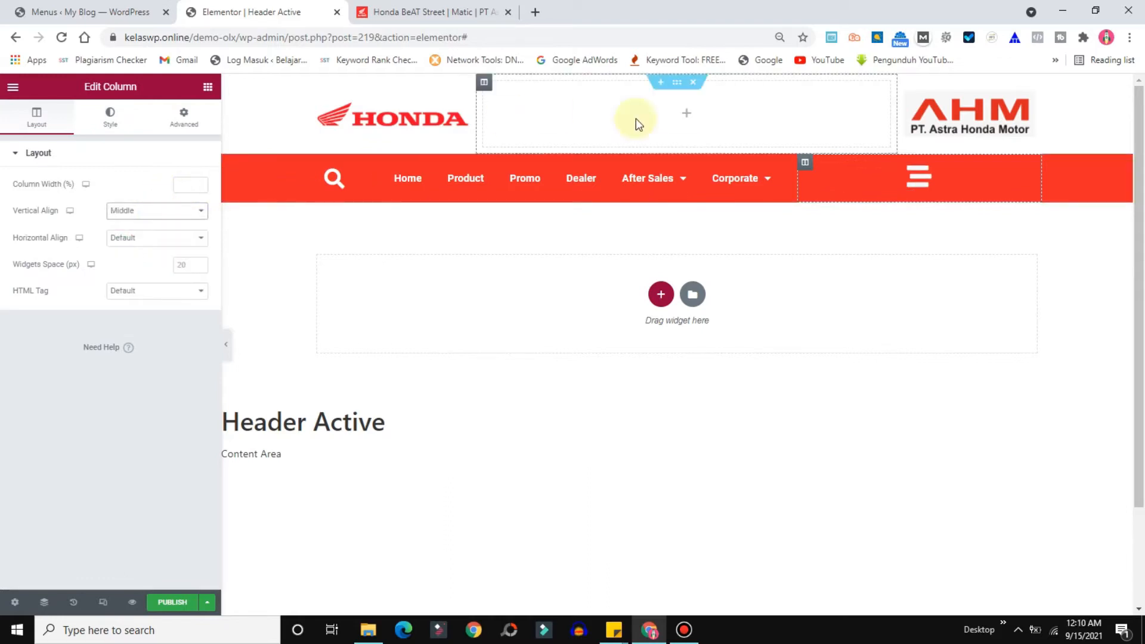
Publish the header template with a display condition that includes the Entire Site
click(168, 602)
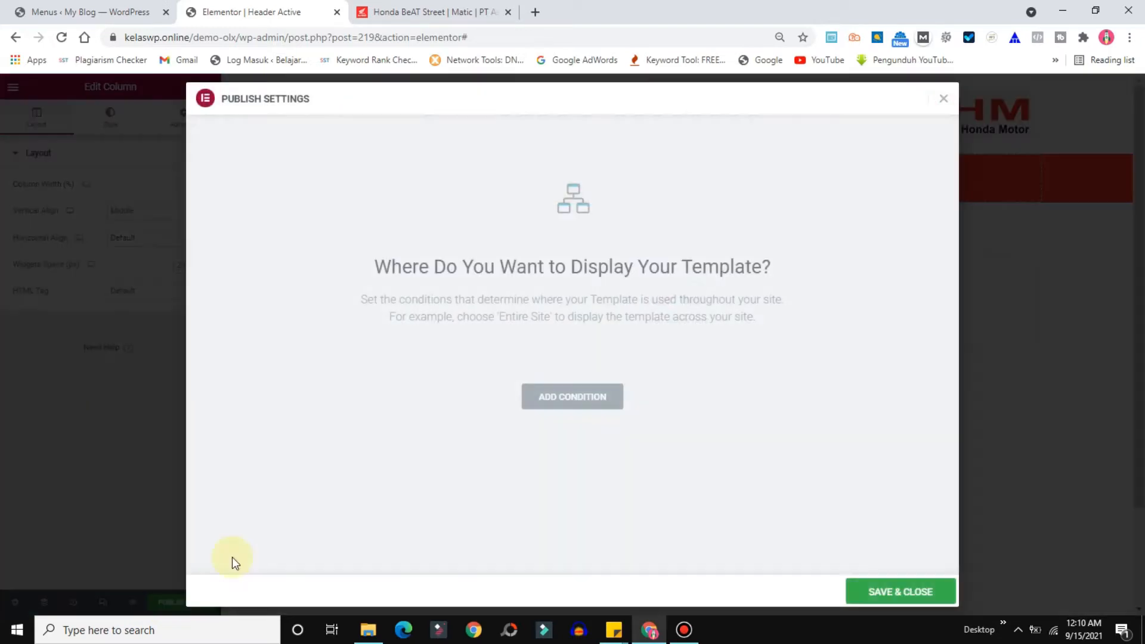
click(542, 399)
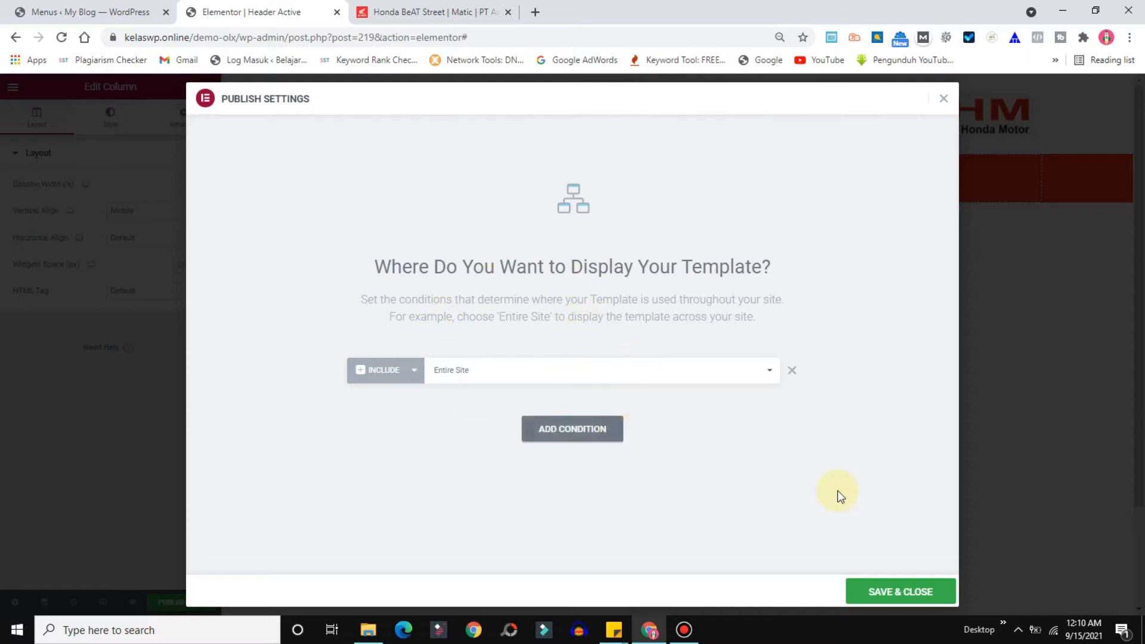
click(874, 593)
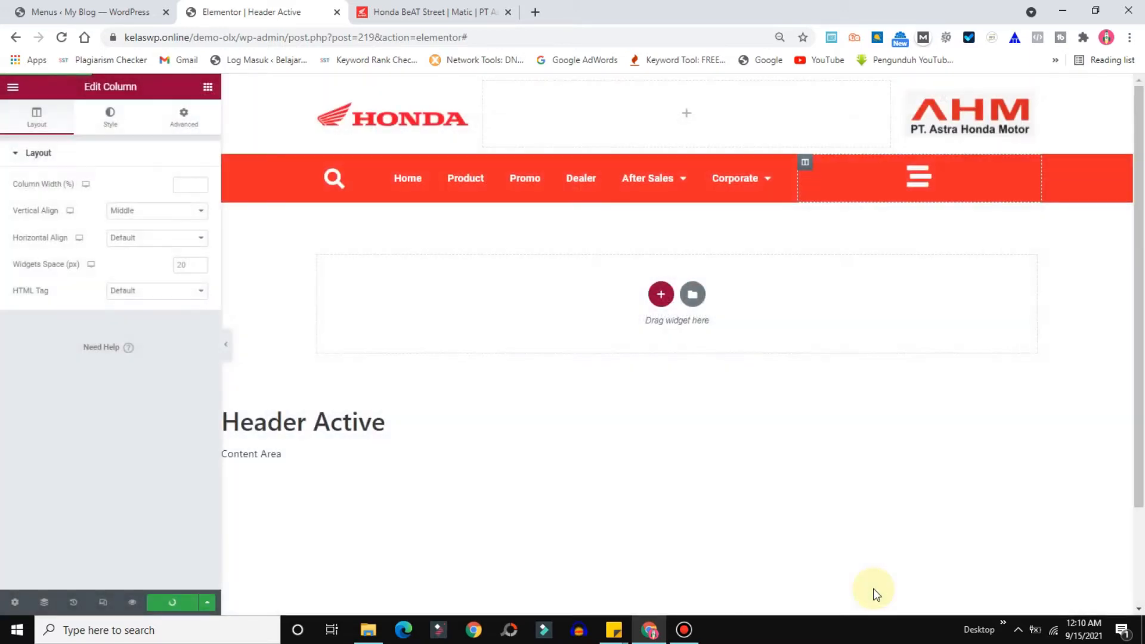
Open the live site from the WordPress dashboard in a new tab and check the published header
click(52, 10)
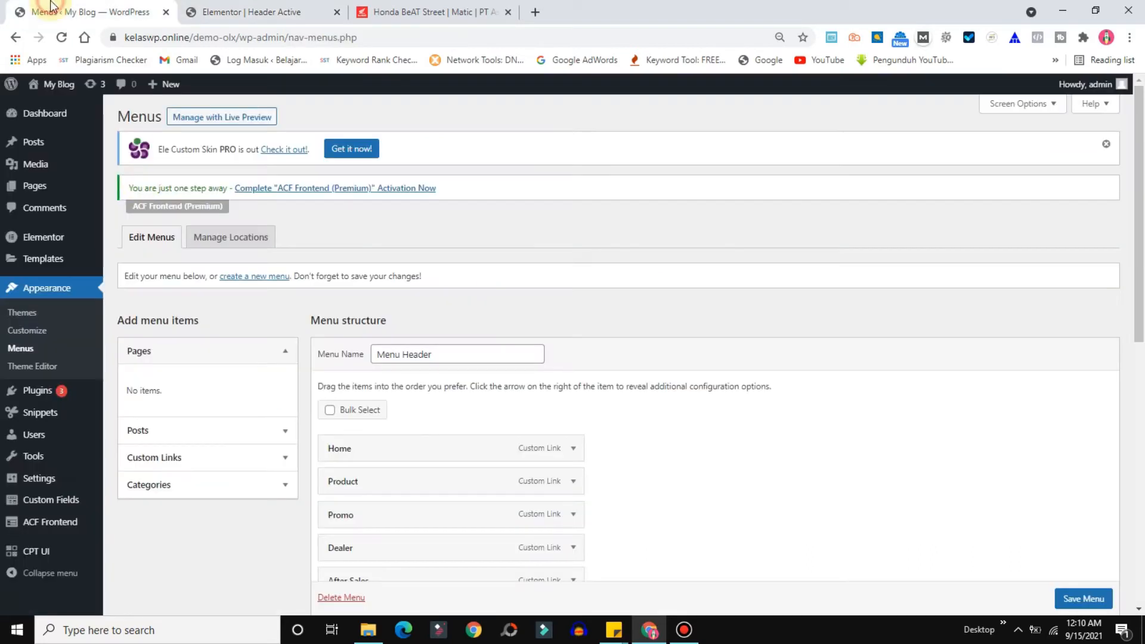
mouse_move(49, 86)
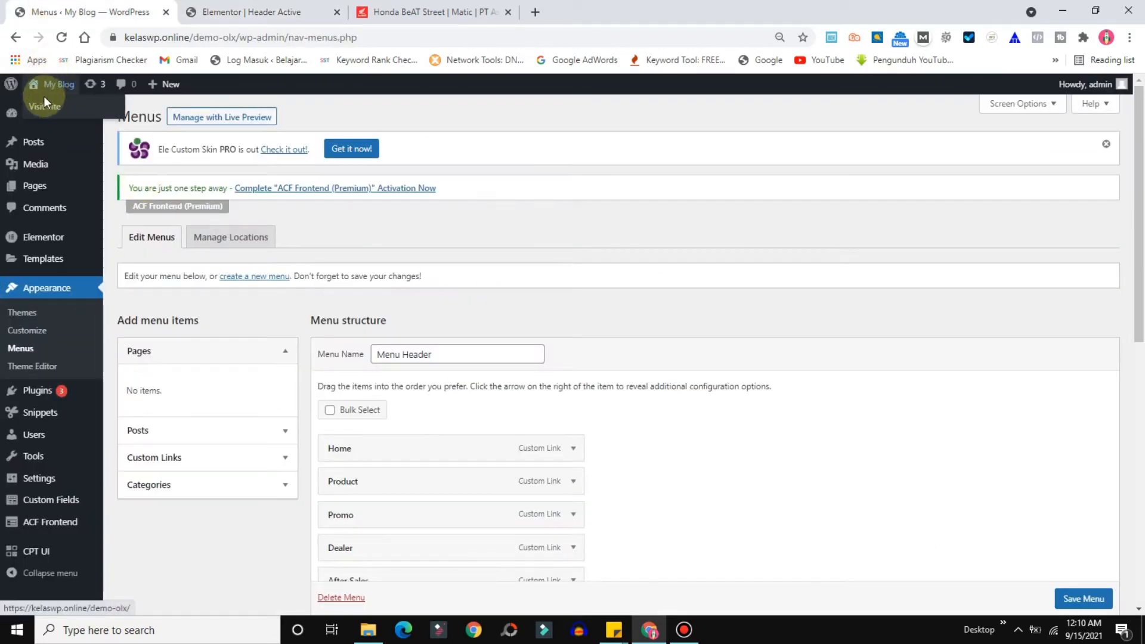
right_click(44, 110)
click(85, 113)
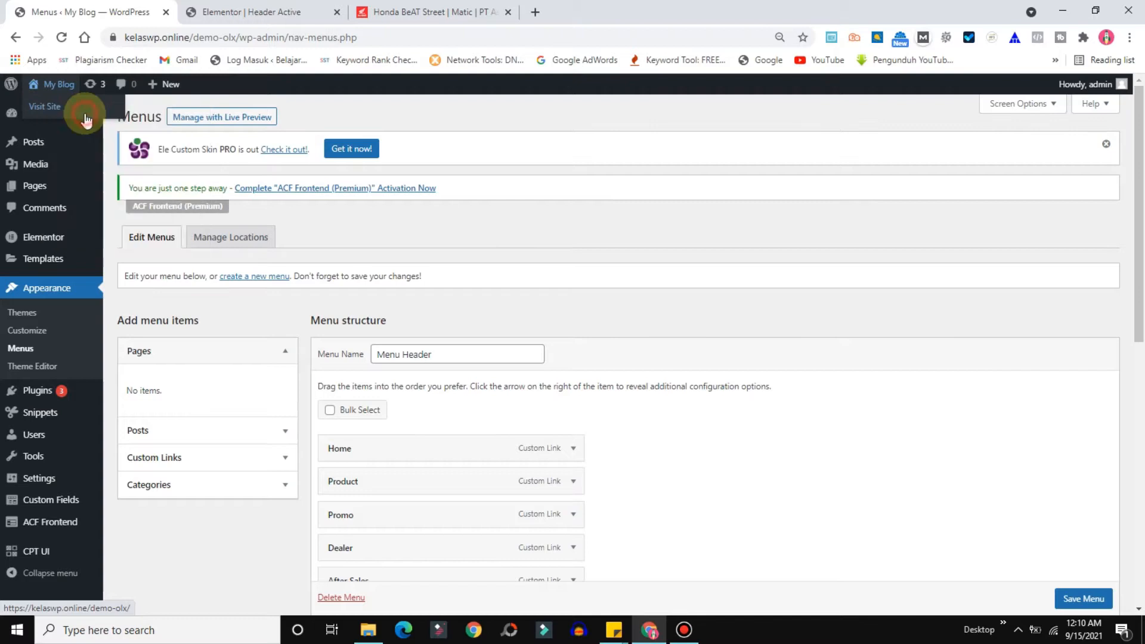
click(239, 12)
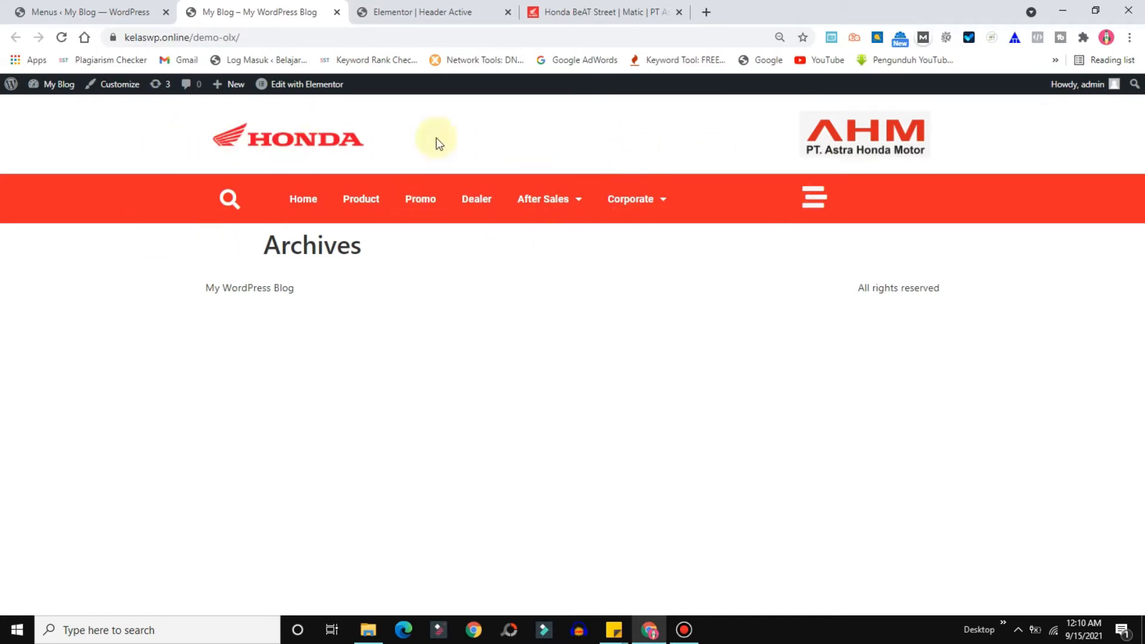
Look over the CPT UI options in the dashboard and examine the BeAT Street page's URL structure on the reference Honda site
click(92, 12)
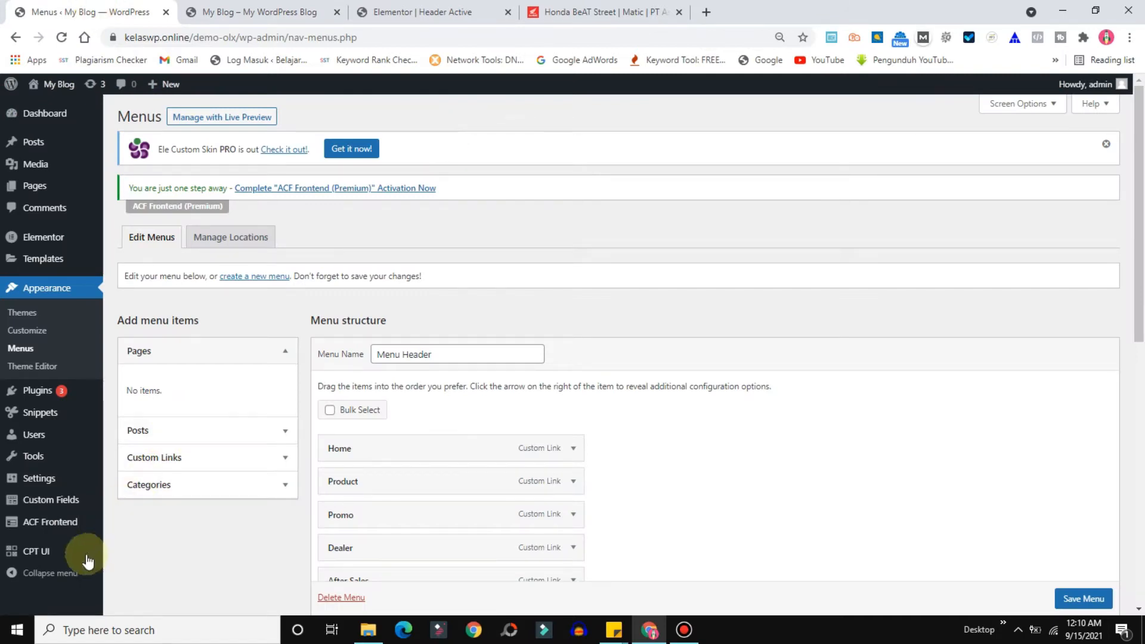
mouse_move(27, 558)
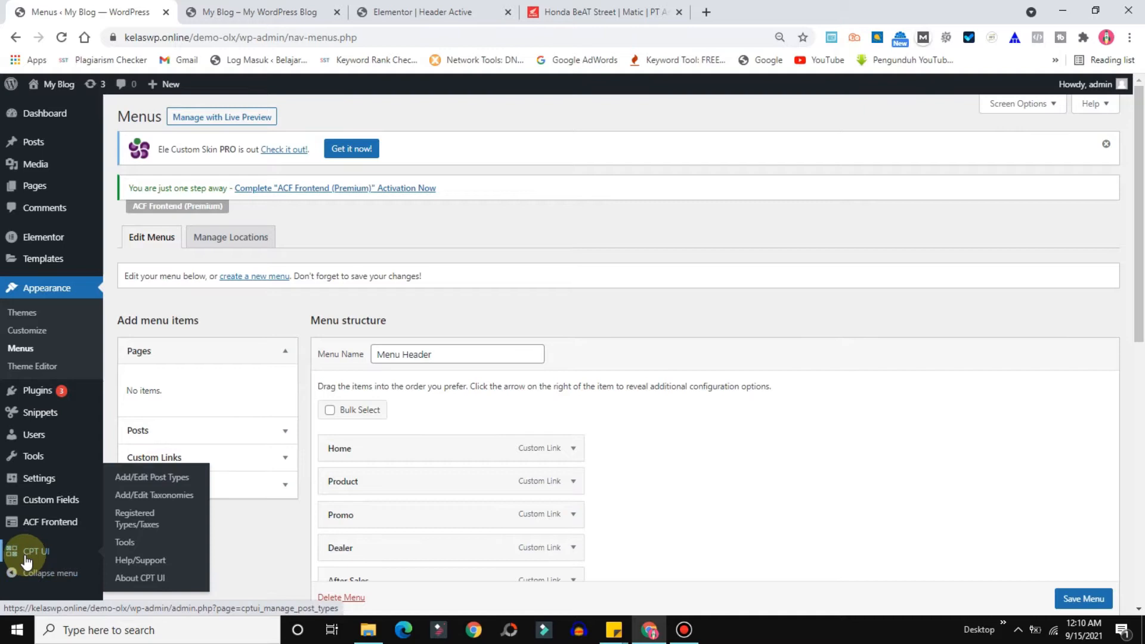
click(582, 11)
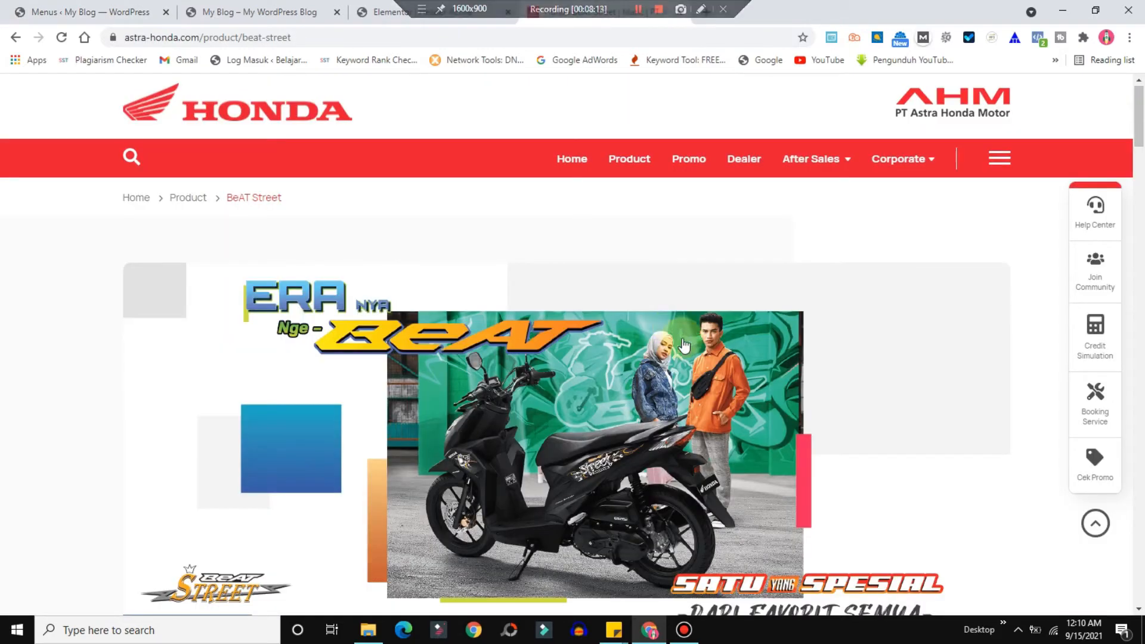
mouse_move(1143, 106)
mouse_down()
mouse_move(1141, 251)
mouse_move(1138, 103)
mouse_up()
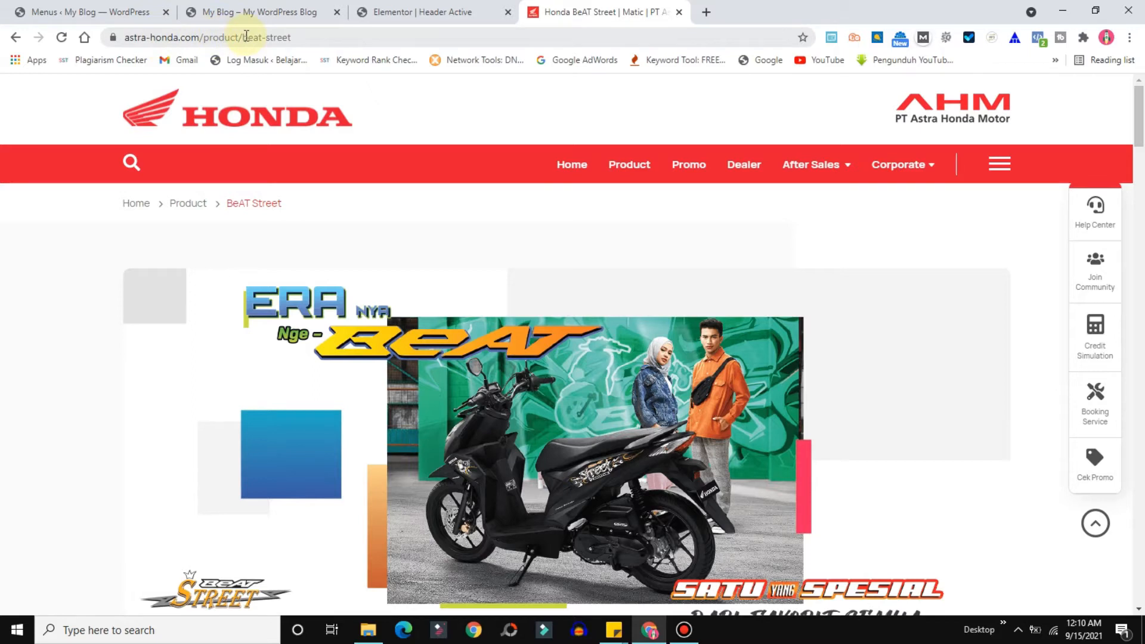
drag(242, 37, 467, 43)
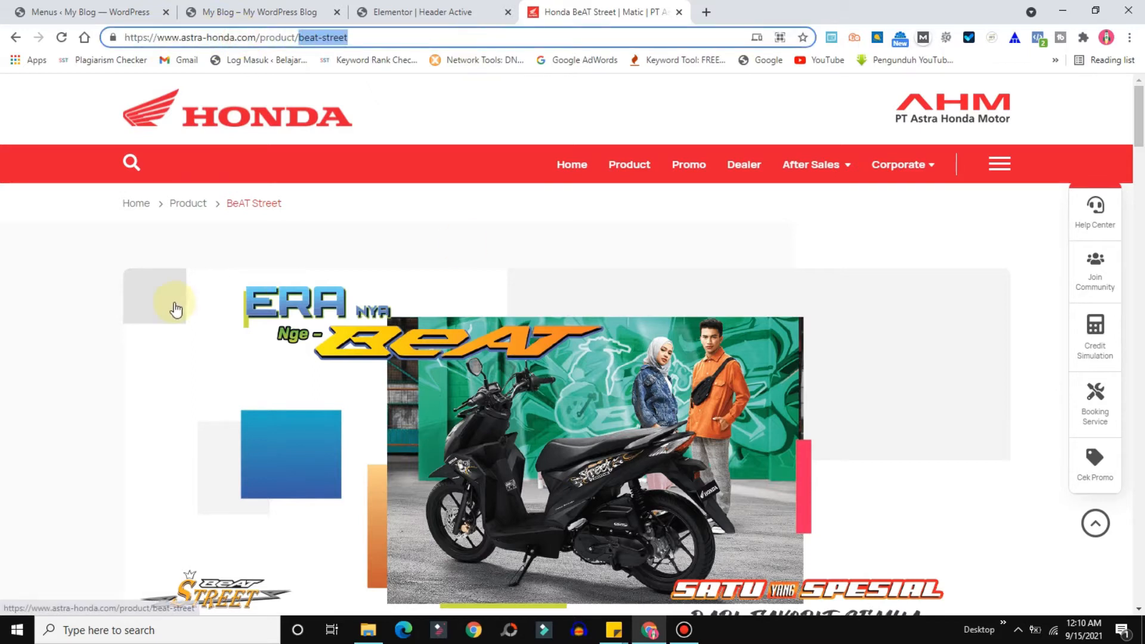
click(28, 388)
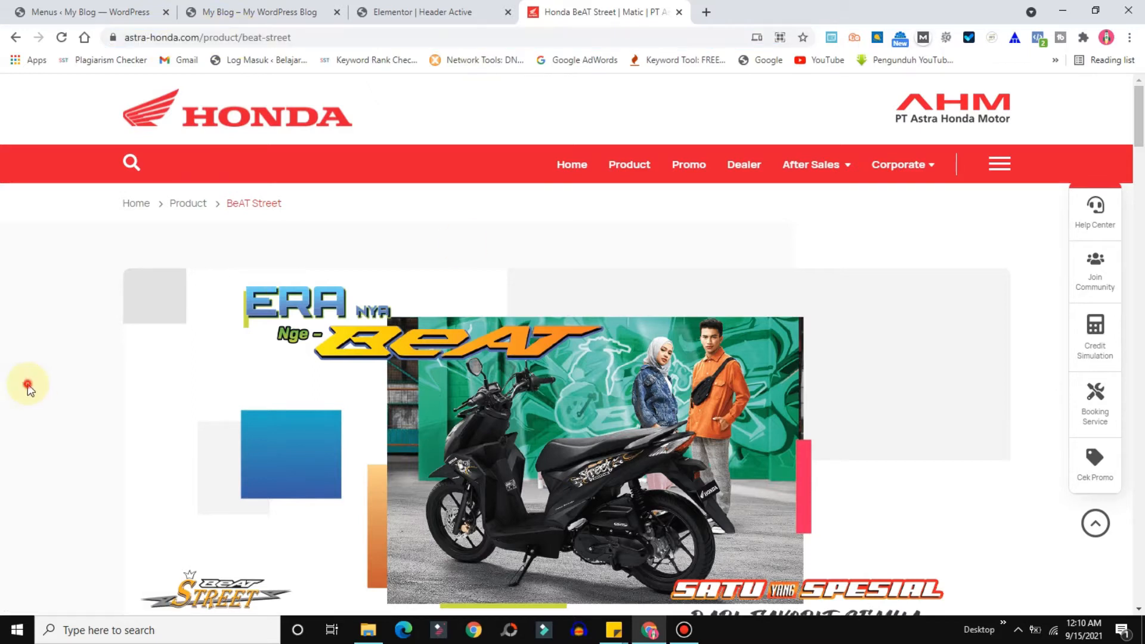
Examine the product segment in the BeAT Street page's URL and look over the reference page's upper content
click(204, 37)
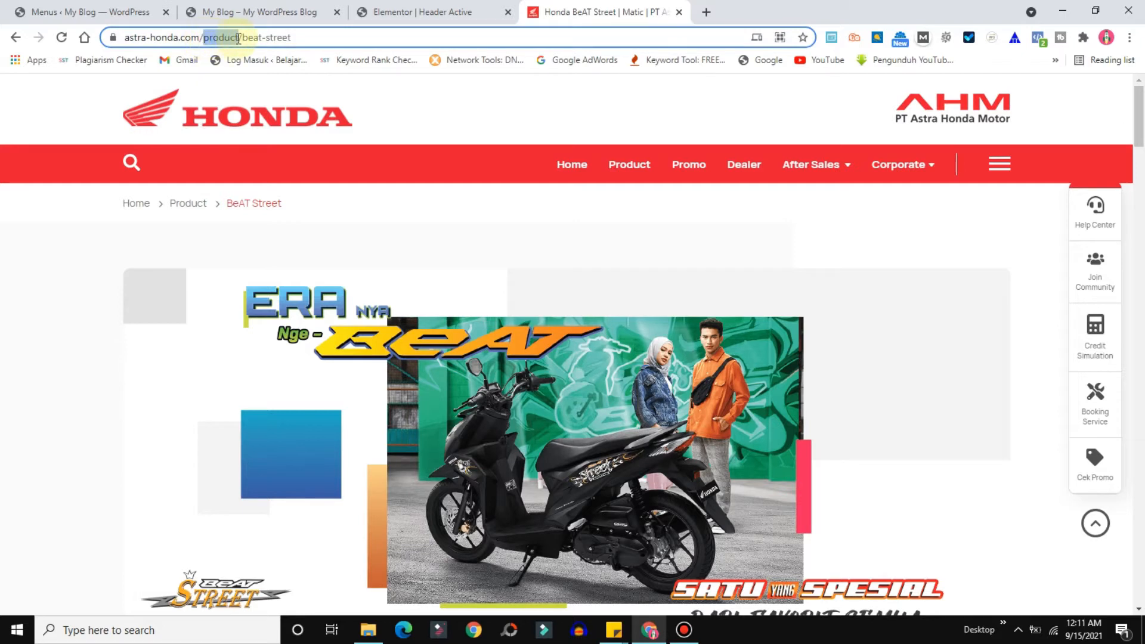
drag(239, 37, 240, 38)
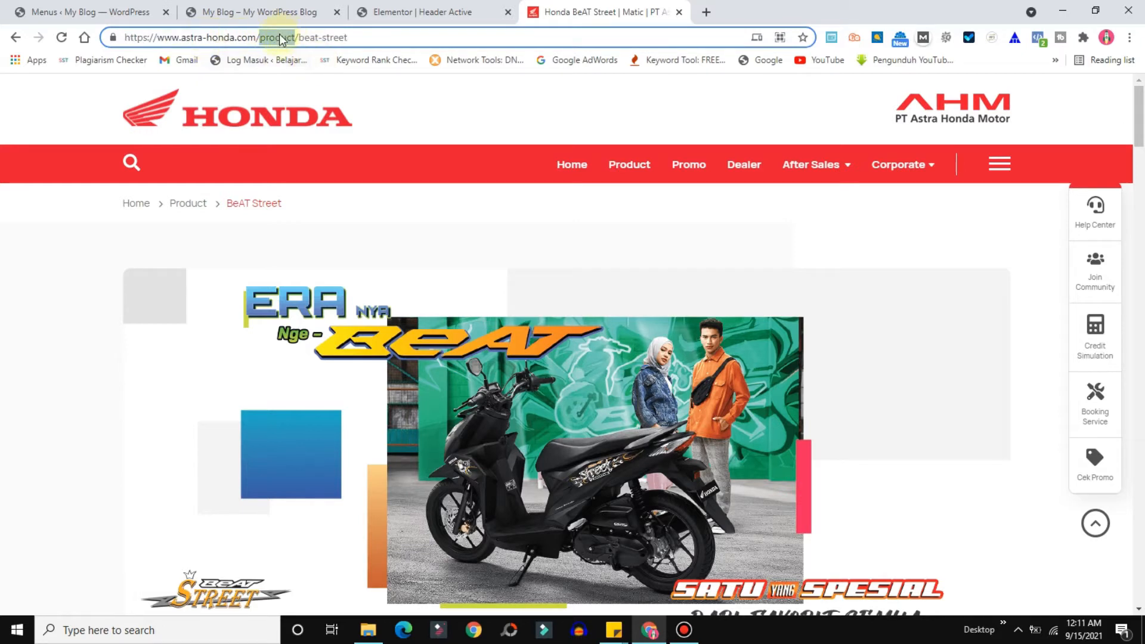
mouse_move(1139, 128)
mouse_down()
mouse_move(1143, 415)
mouse_move(1142, 107)
mouse_up()
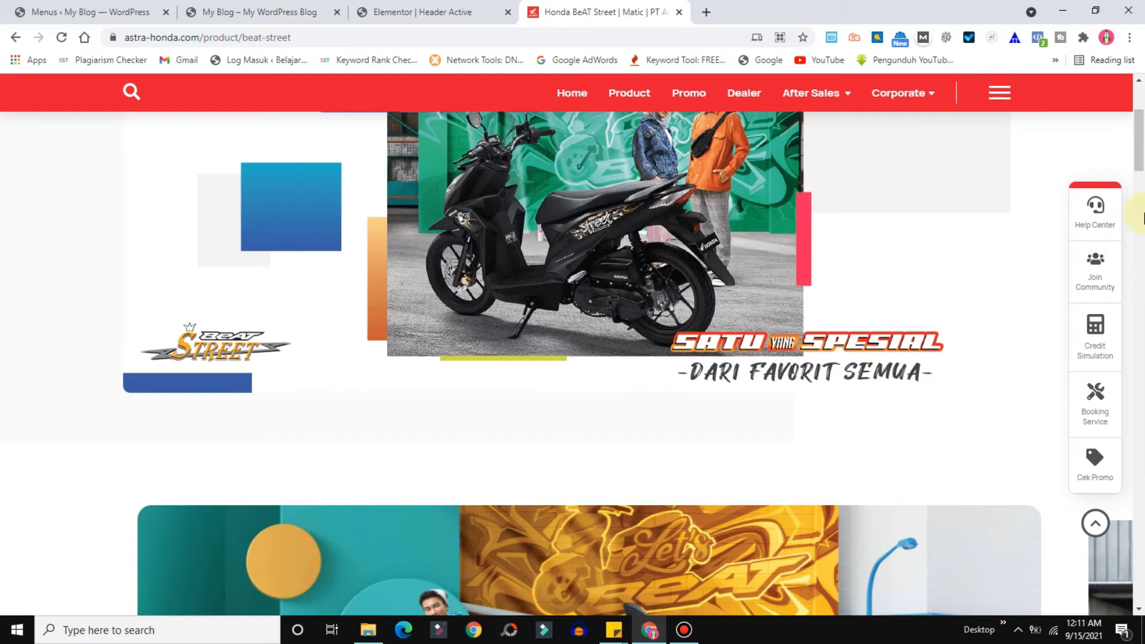
drag(1143, 152, 1143, 120)
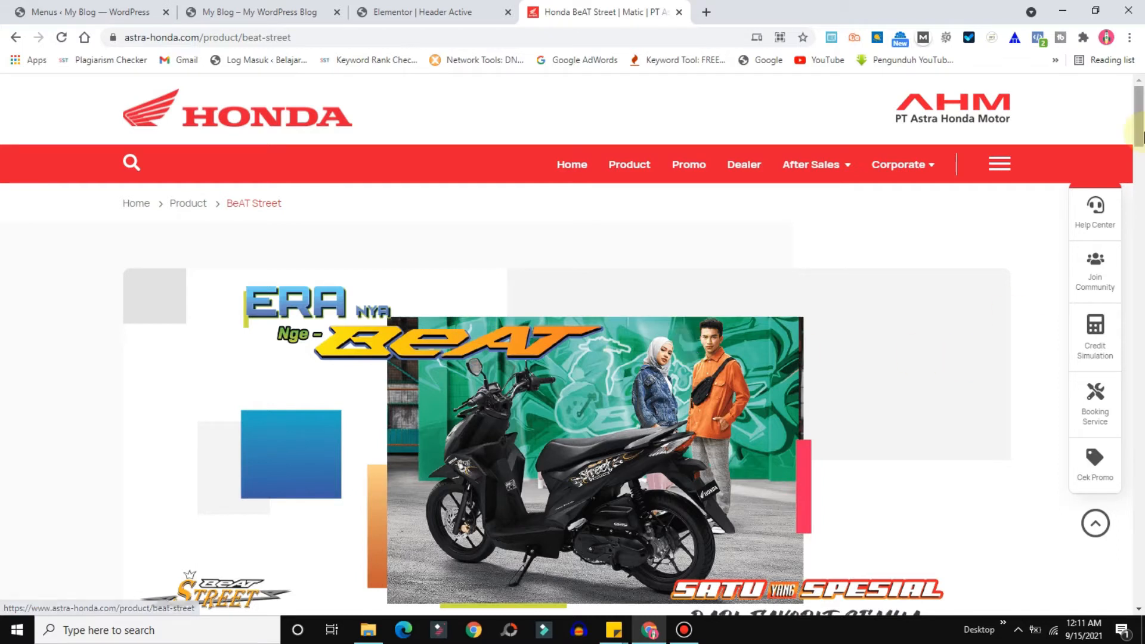
drag(1143, 131, 784, 136)
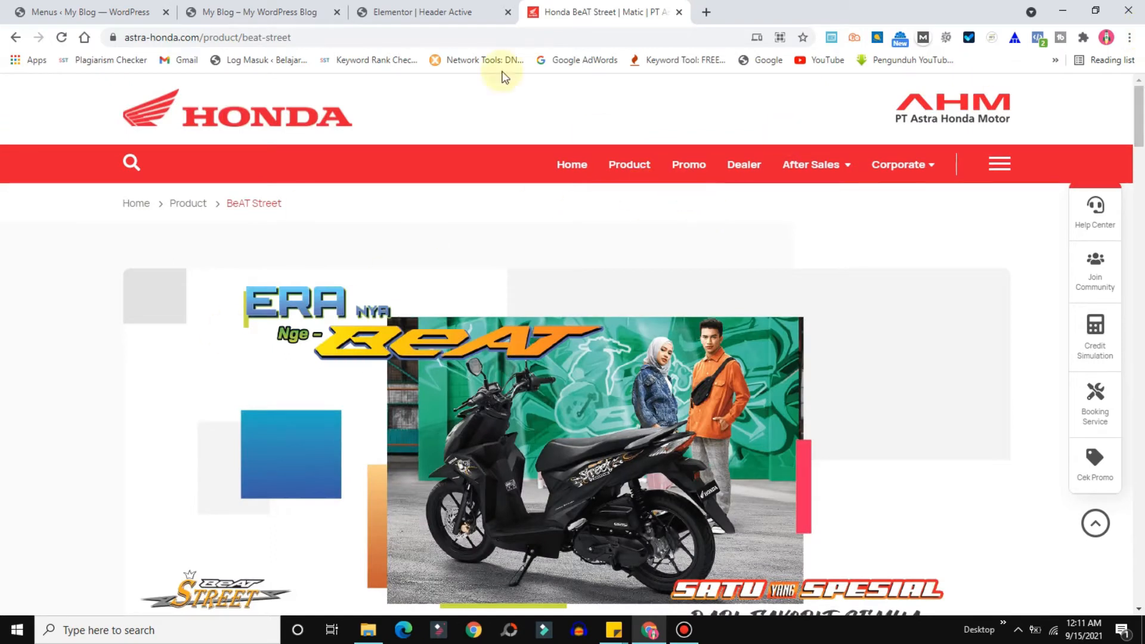
Return to the WordPress dashboard and start a new CPT UI post type with the slug product
click(419, 9)
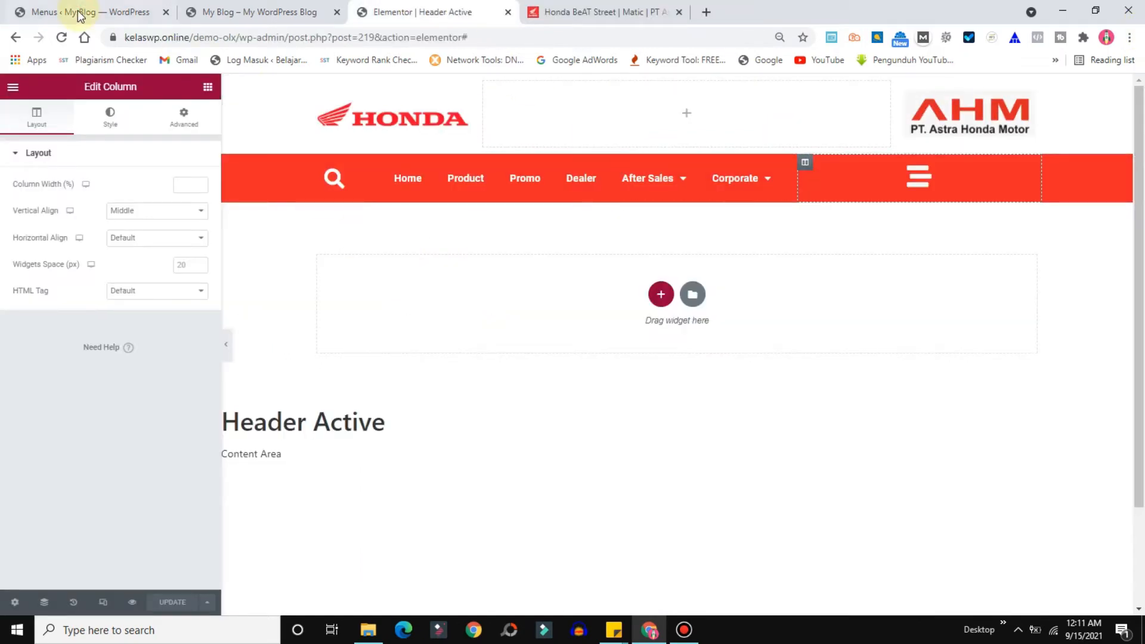
click(78, 13)
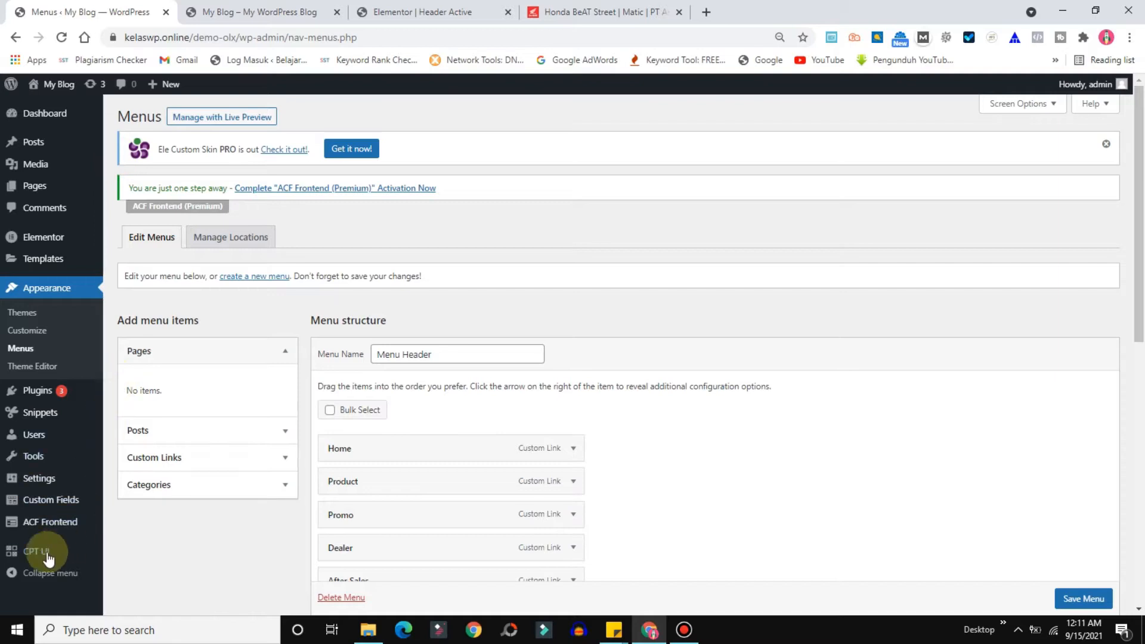
mouse_move(44, 555)
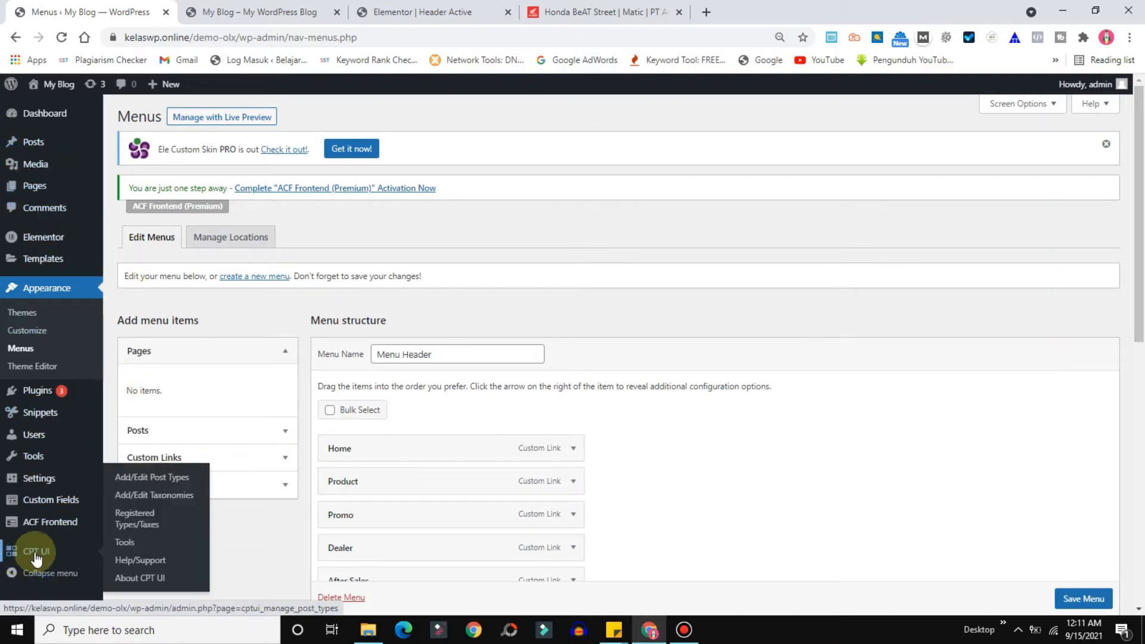
click(142, 484)
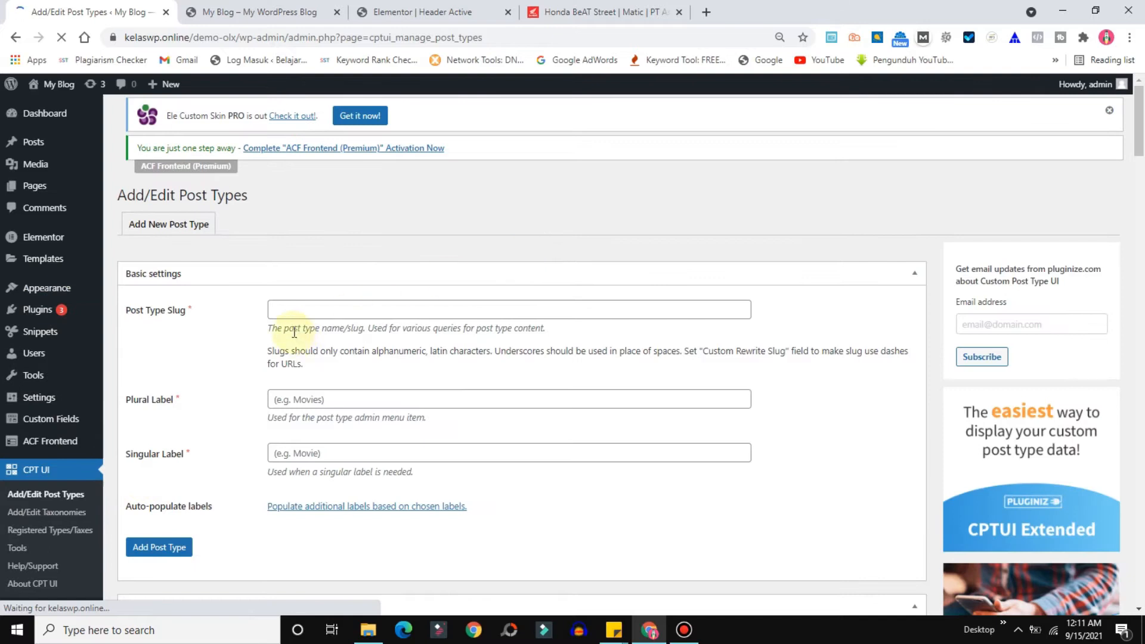
click(293, 321)
text(prod)
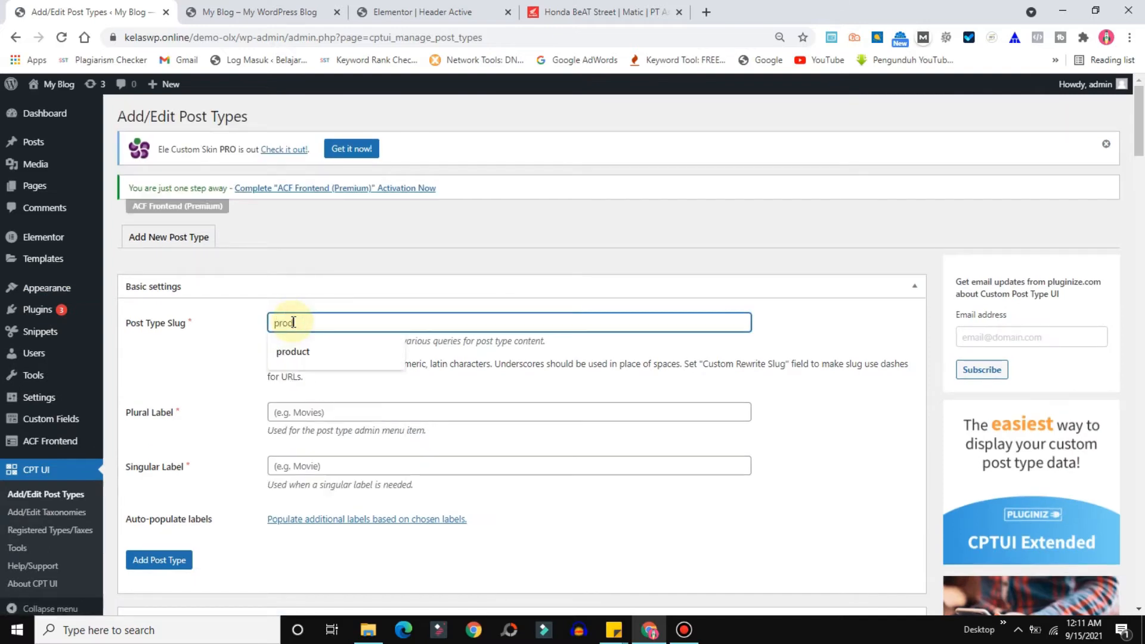
text(uct)
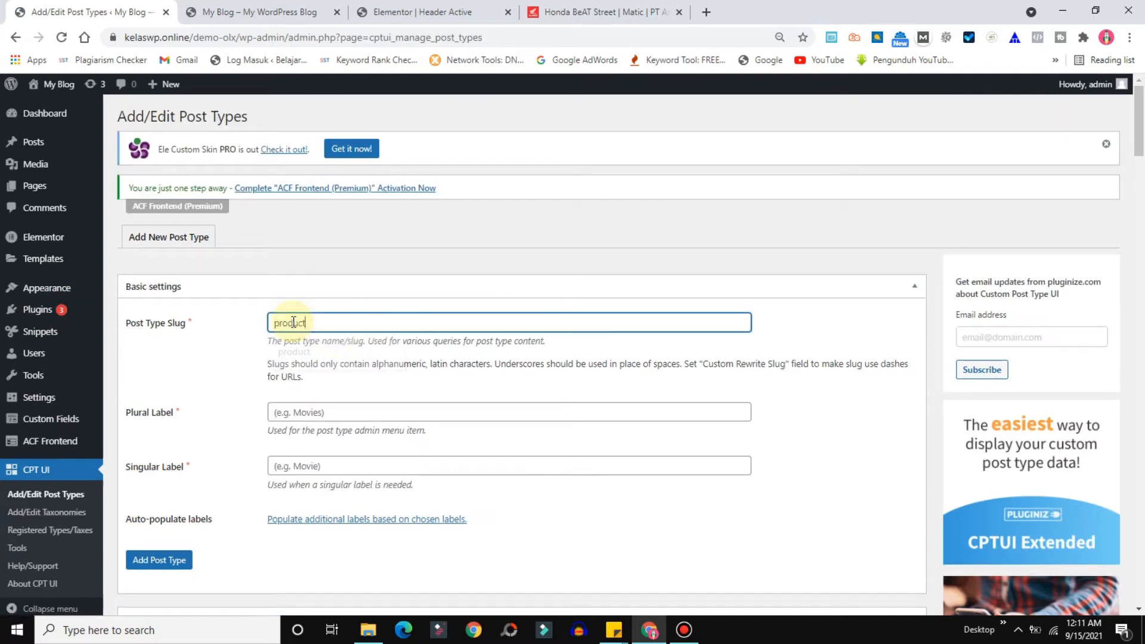
Set both the plural and singular labels to Product and add the post type
click(296, 413)
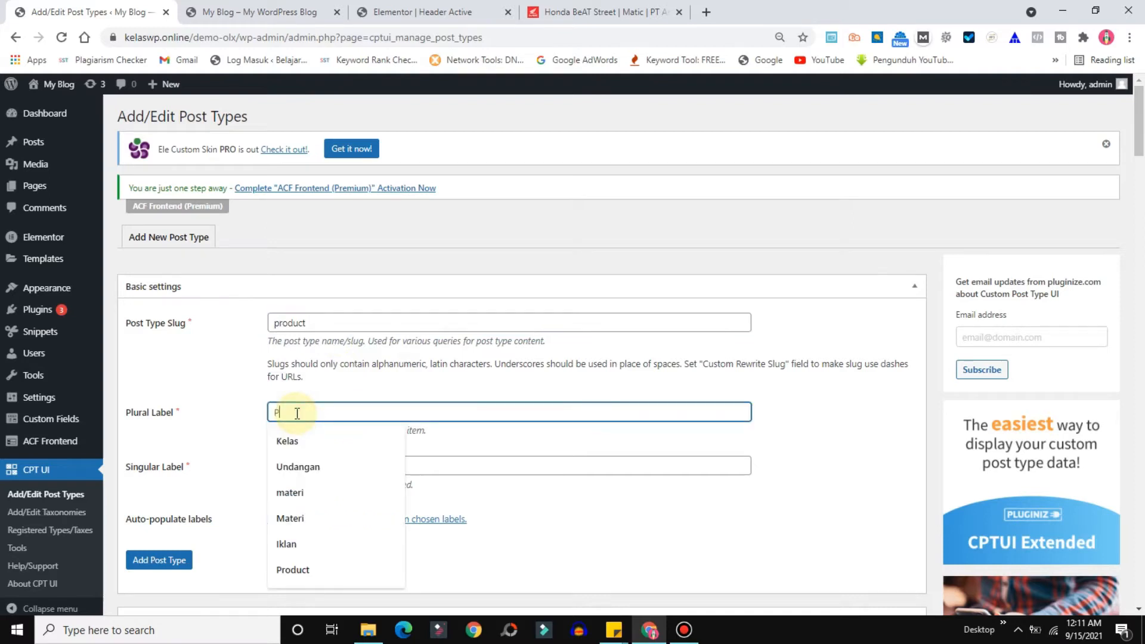
text(PR)
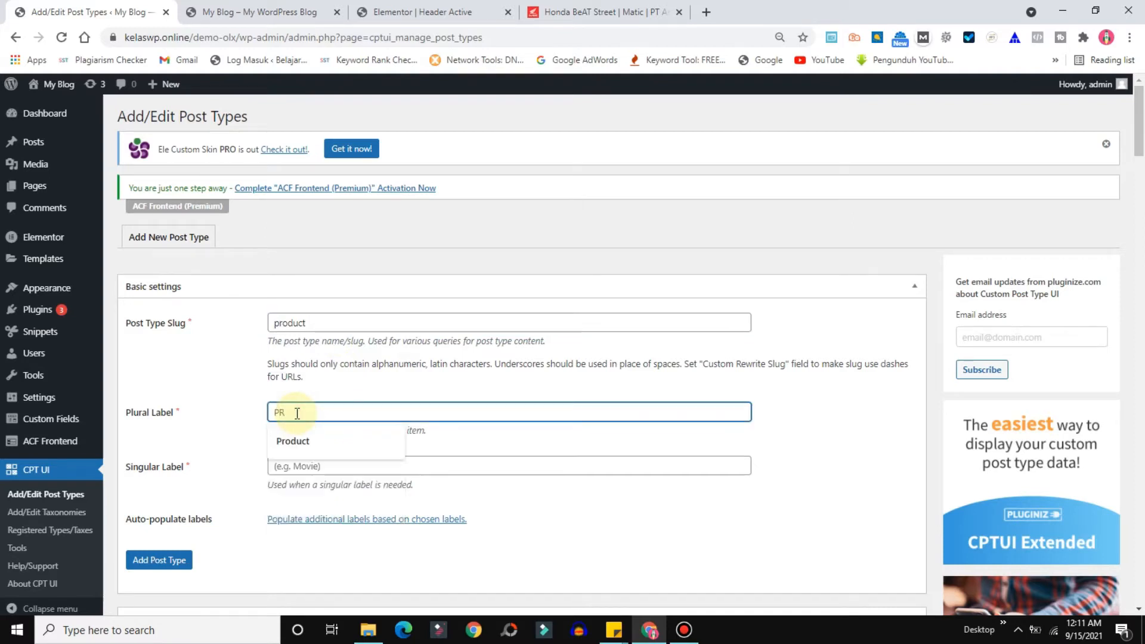
text(roduct)
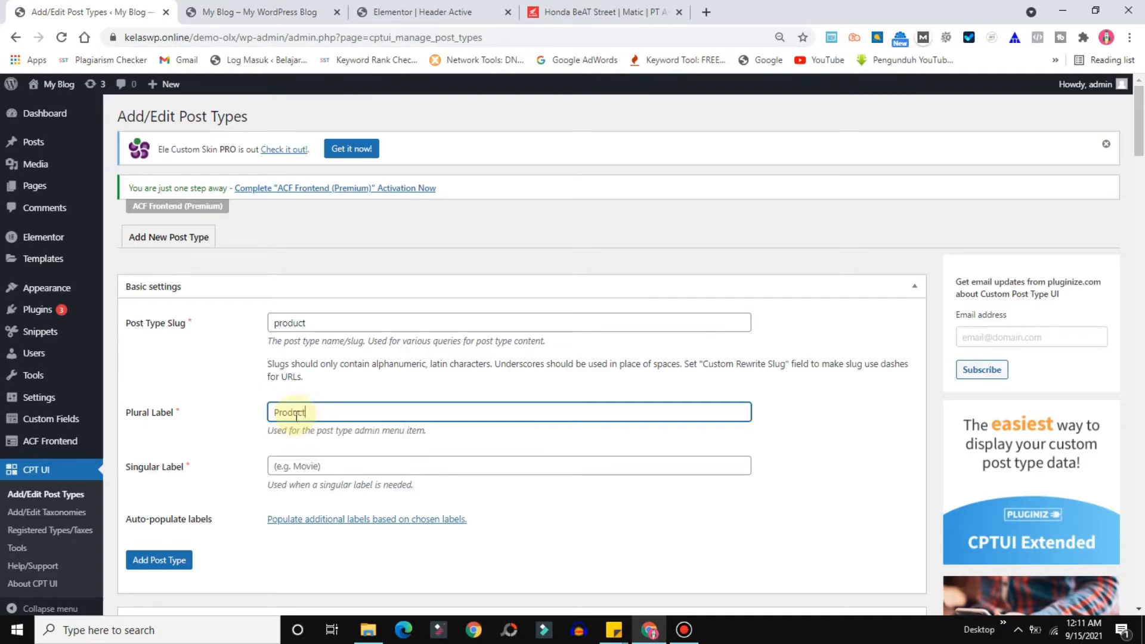
click(296, 466)
text(Pr)
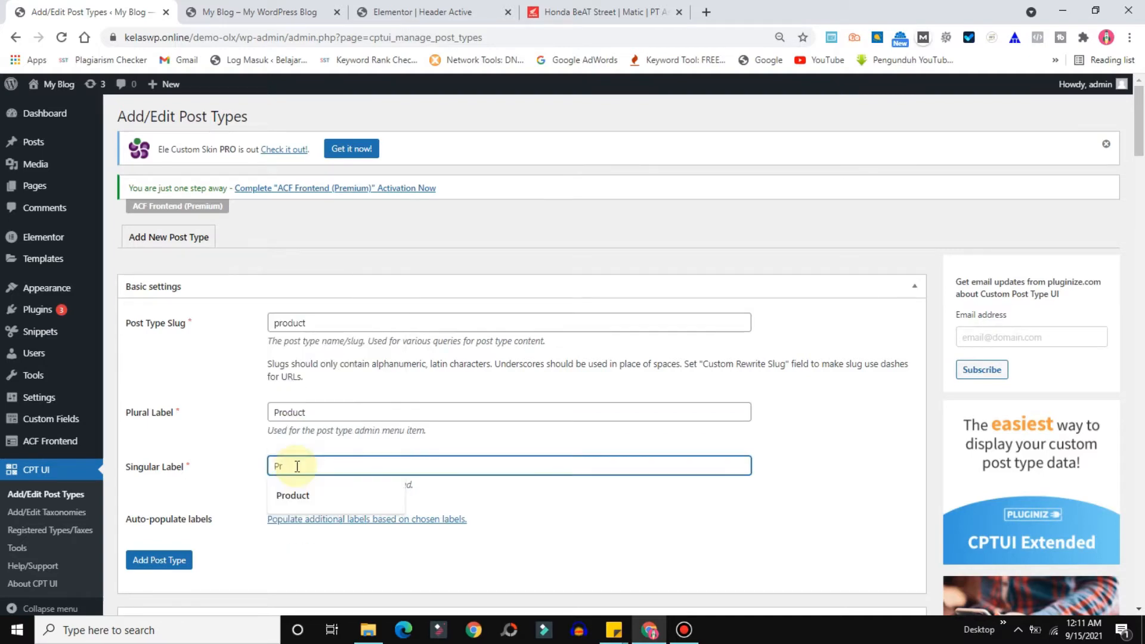
text(oduct)
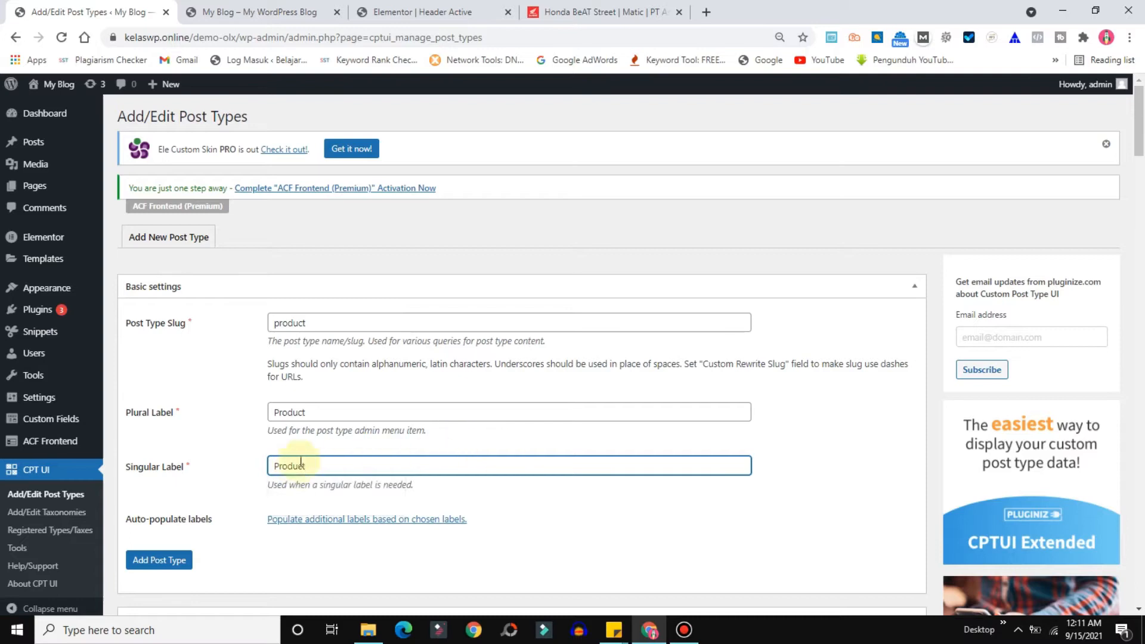
click(146, 562)
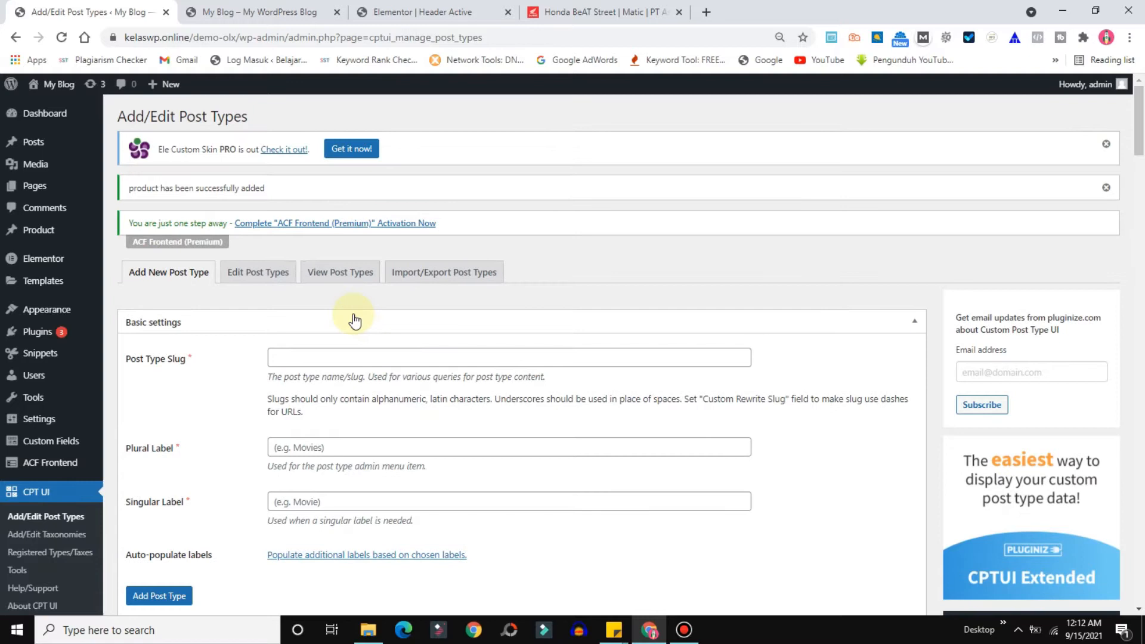
Open the new Product entry editor in a separate browser tab and place it right after the post types tab
mouse_move(29, 234)
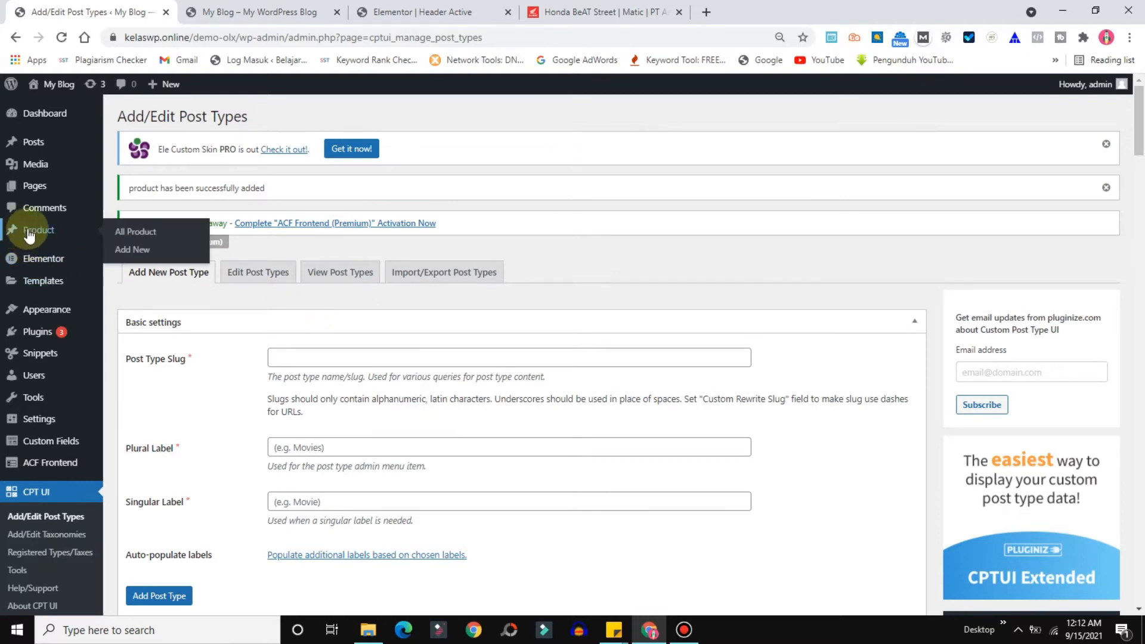
right_click(135, 253)
click(185, 262)
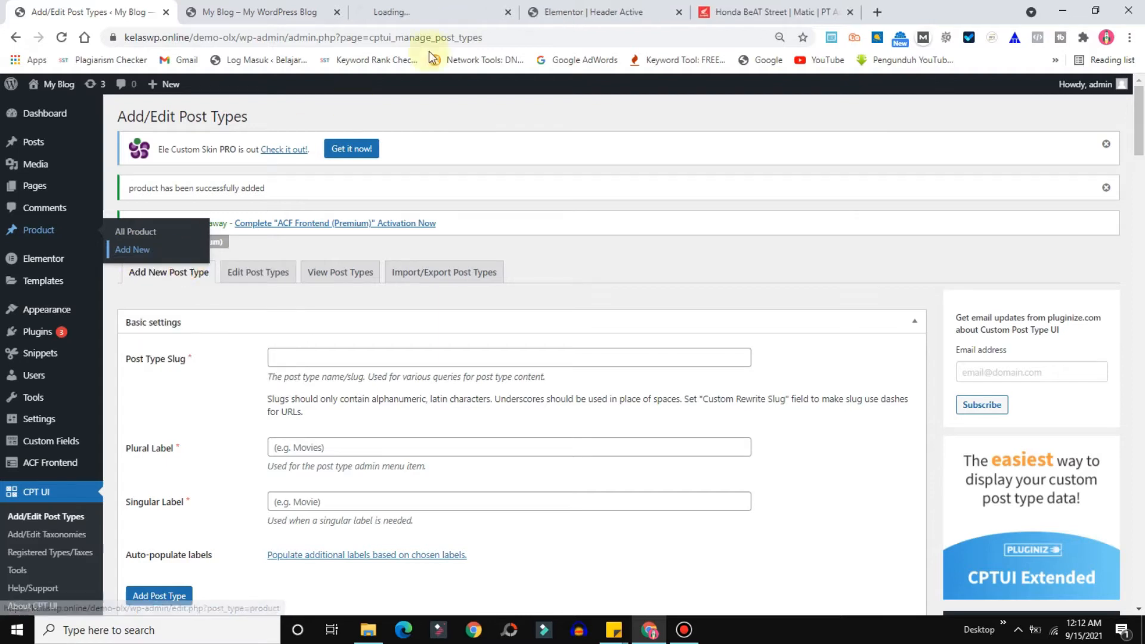
click(443, 14)
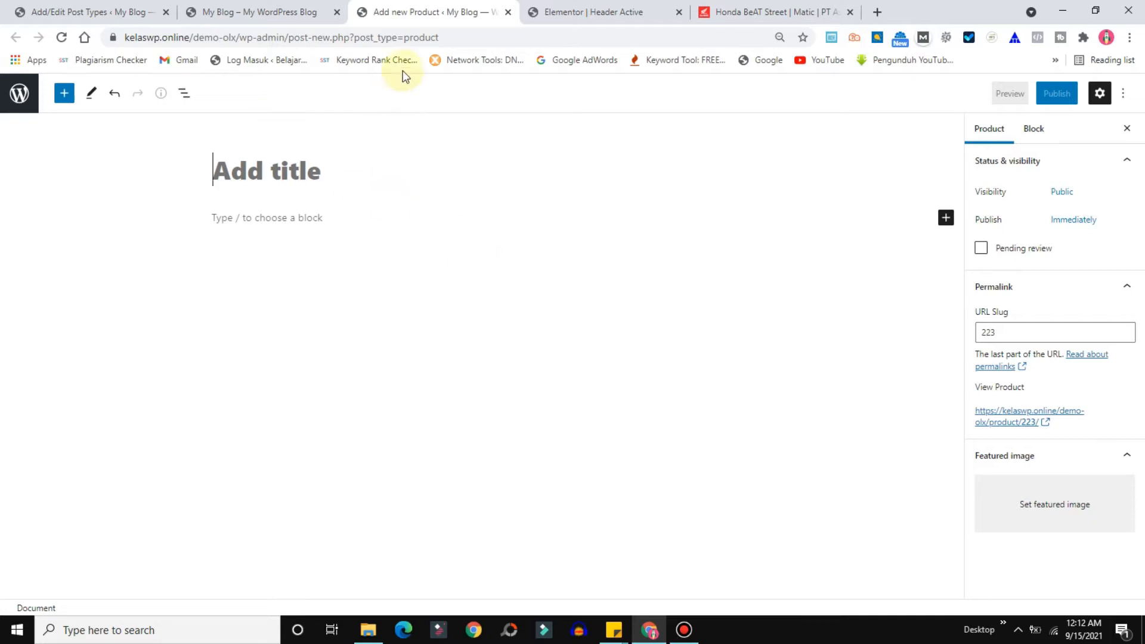
drag(410, 10, 253, 12)
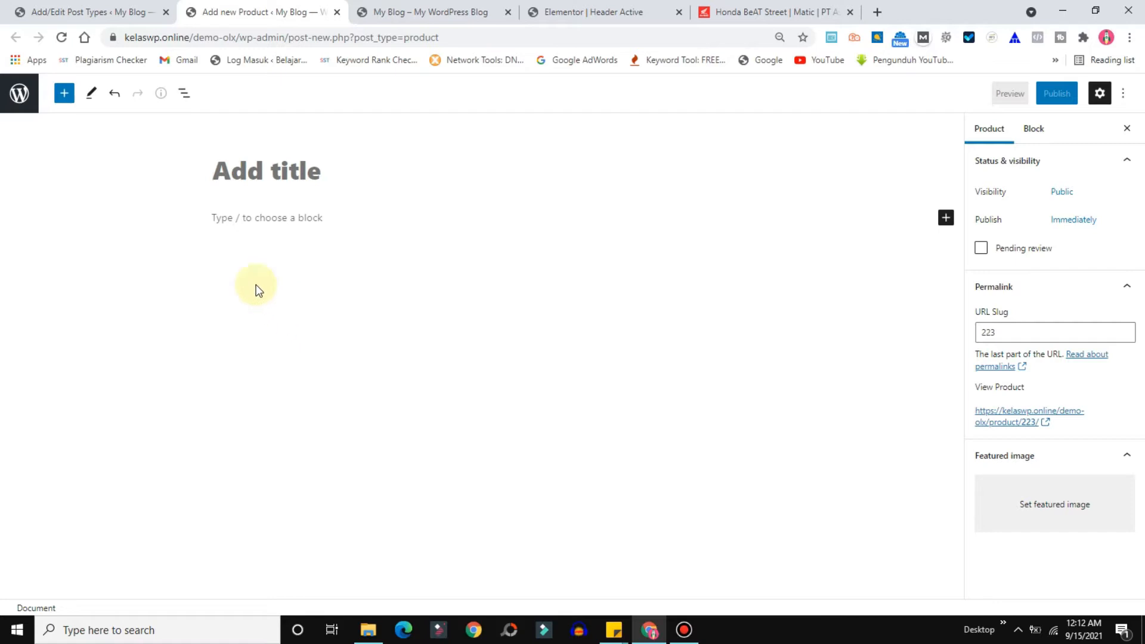
Edit the Product post type to remove its Editor support, keeping Title and Featured Image, and save it
click(65, 12)
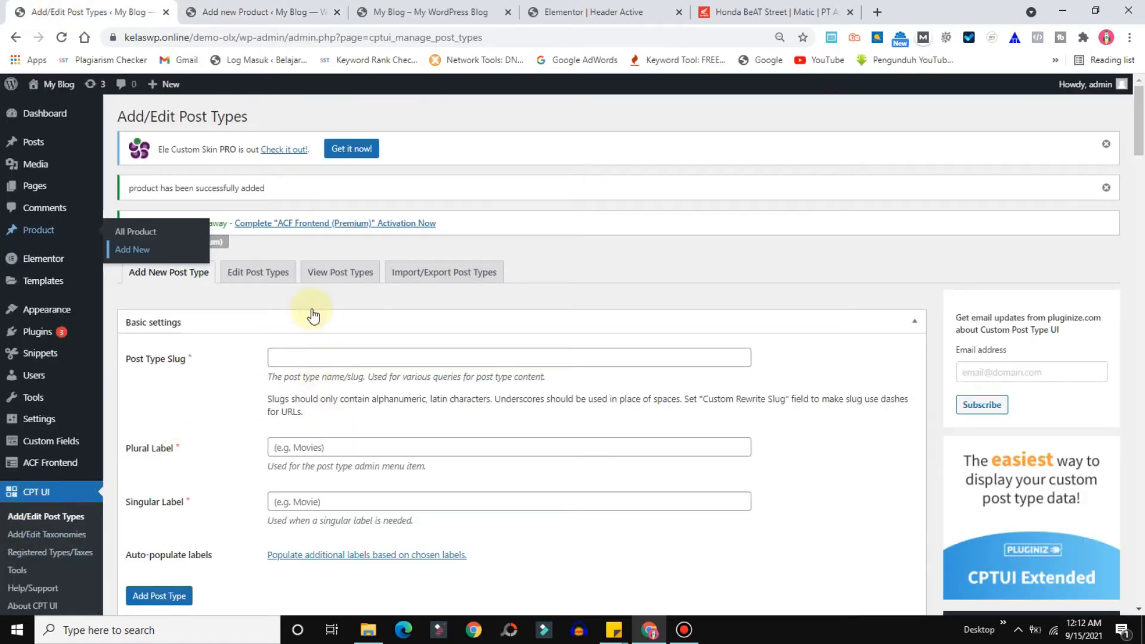
click(242, 279)
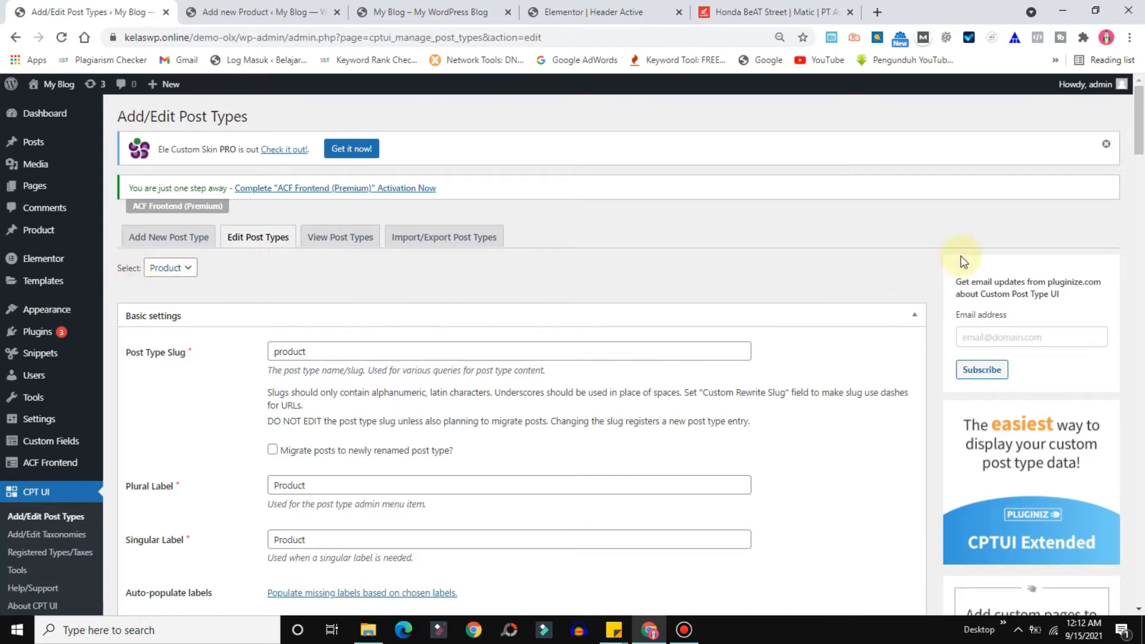
drag(1140, 135, 1143, 560)
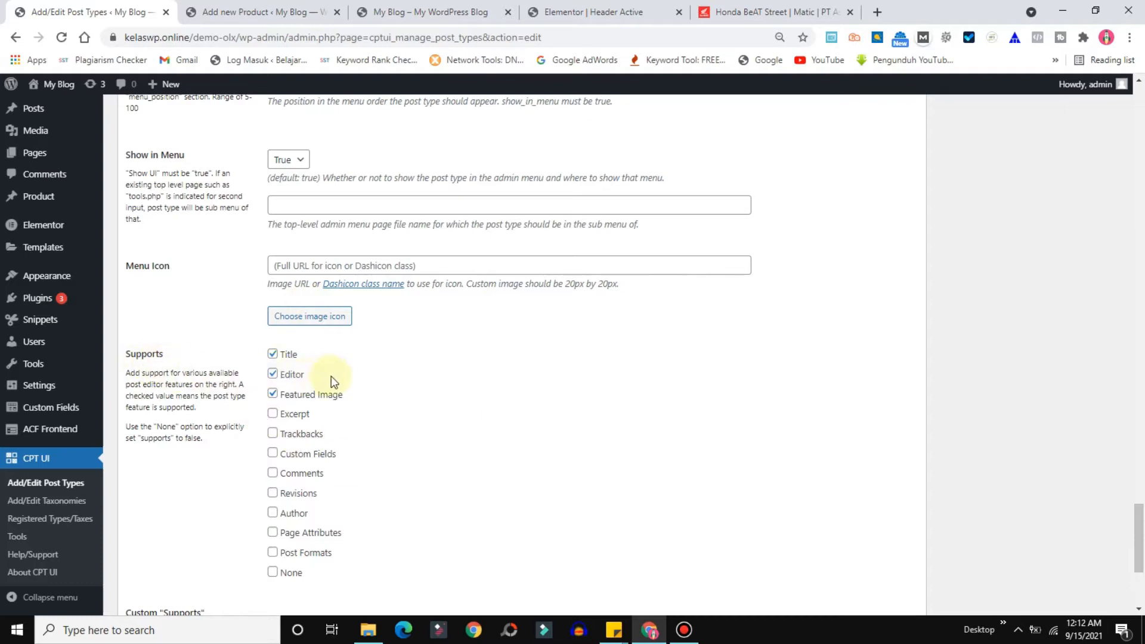
click(272, 375)
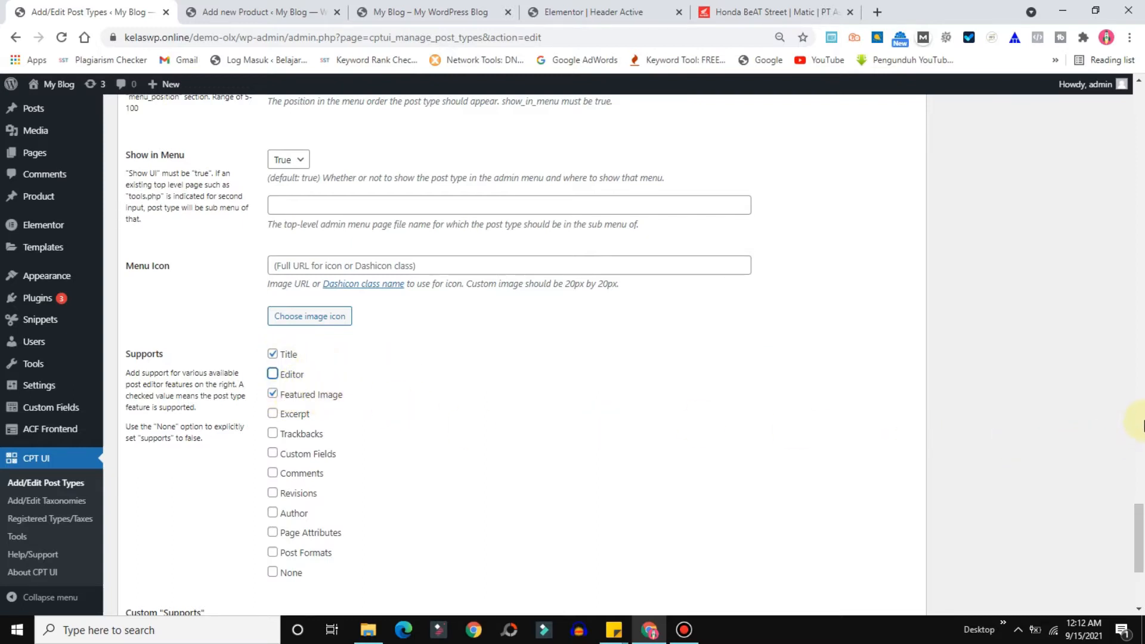
drag(1143, 530, 1143, 531)
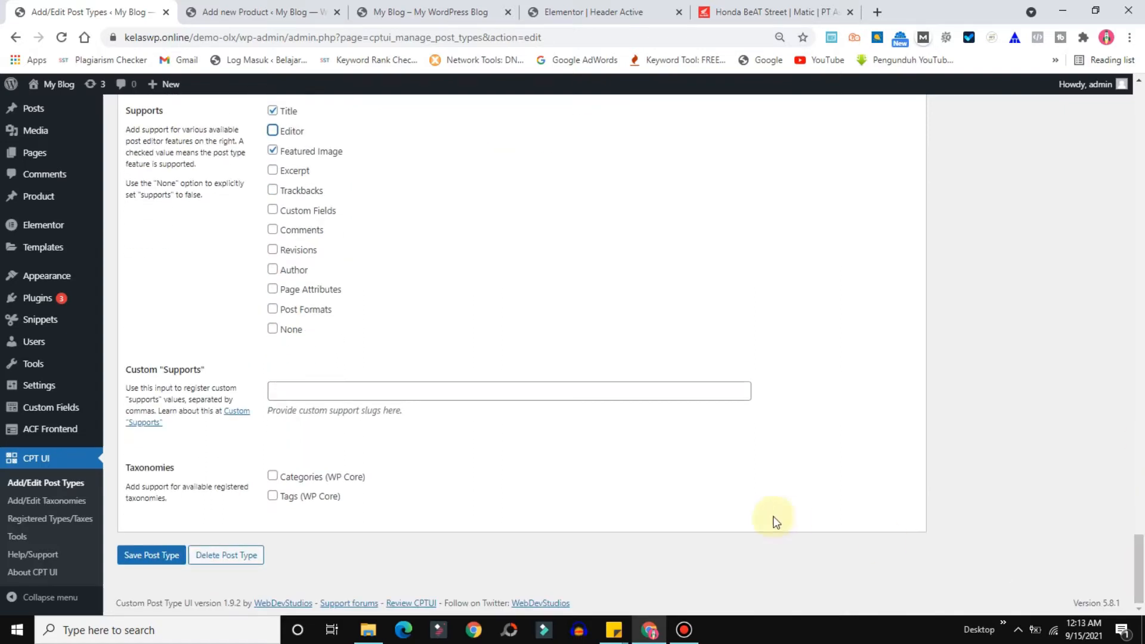
click(147, 558)
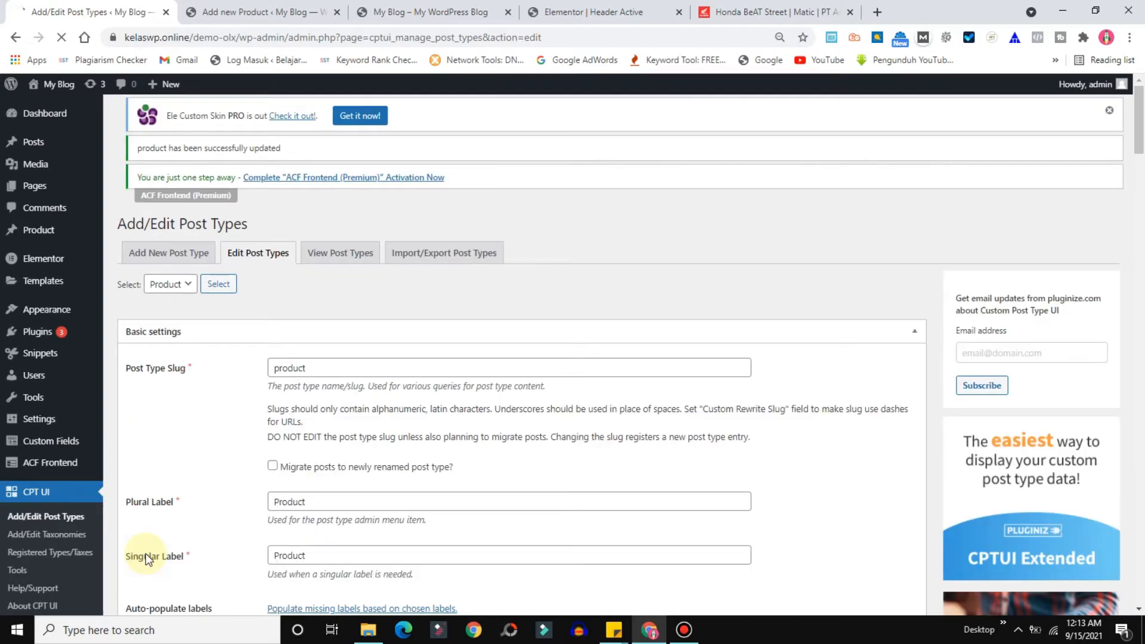
Reload the new Product entry page to check its editing layout
click(235, 11)
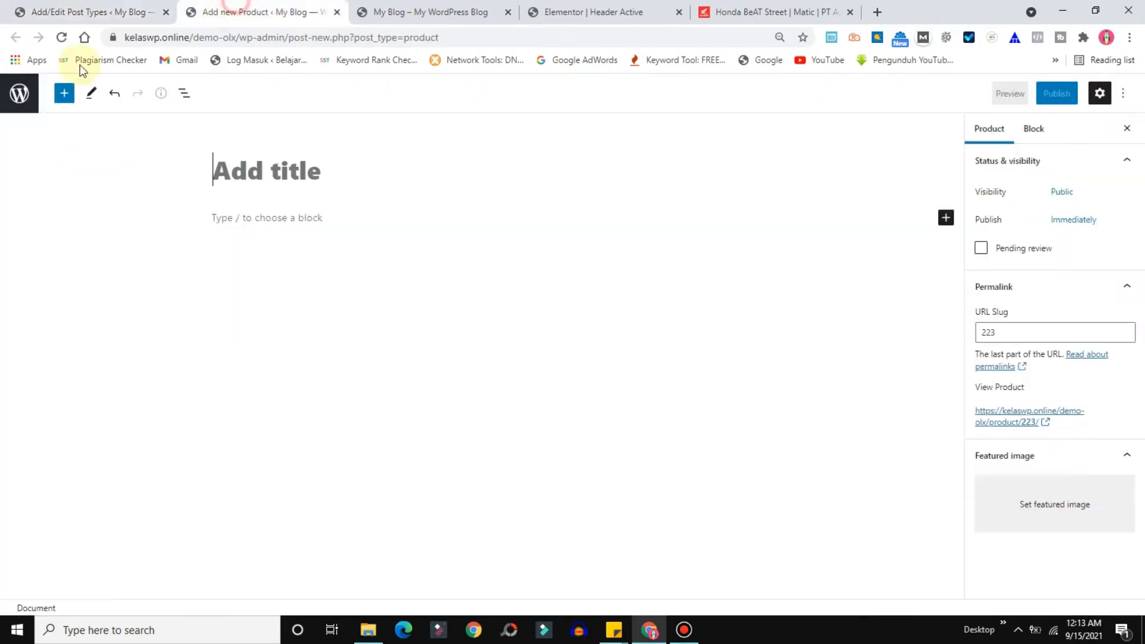
click(62, 37)
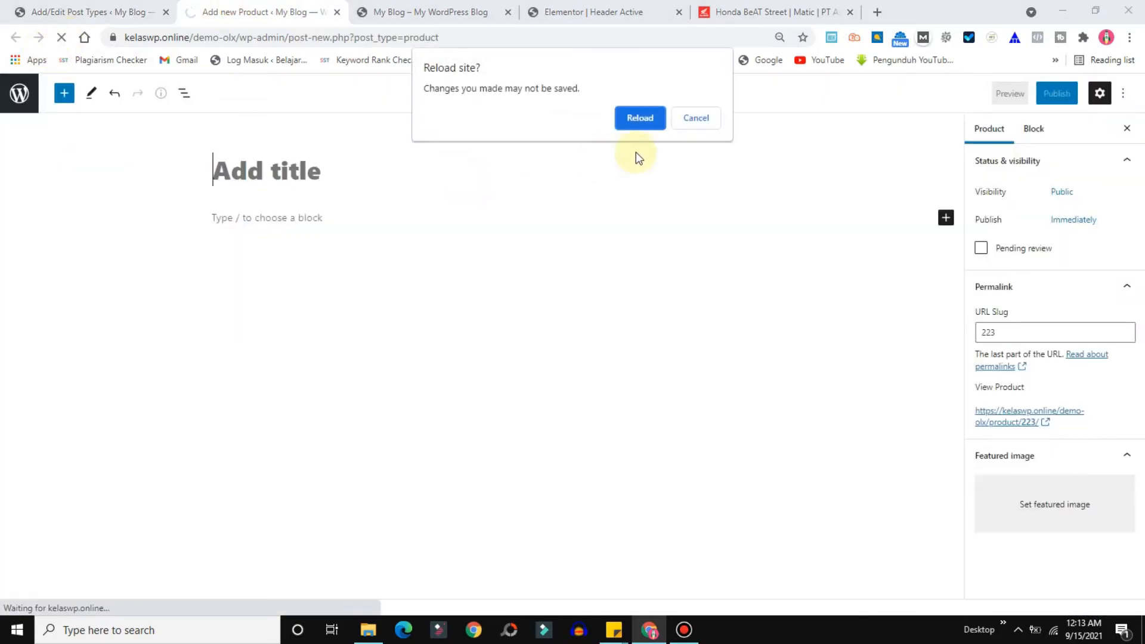
click(638, 118)
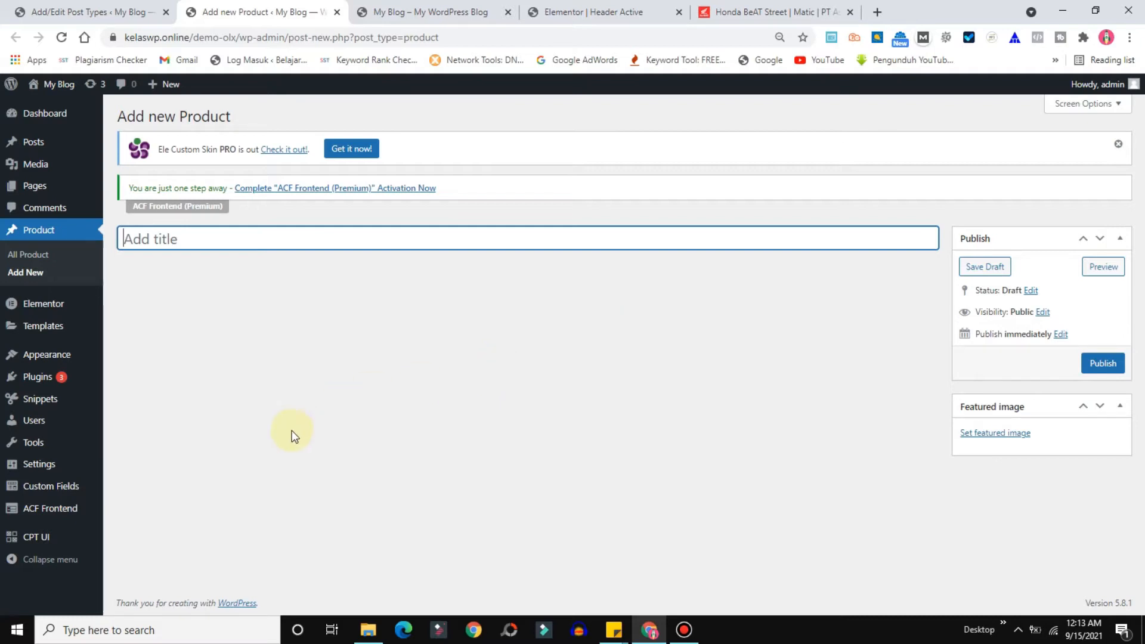
Start a new taxonomy with the slug kategori and set both its plural and singular labels to Kategori
mouse_move(15, 543)
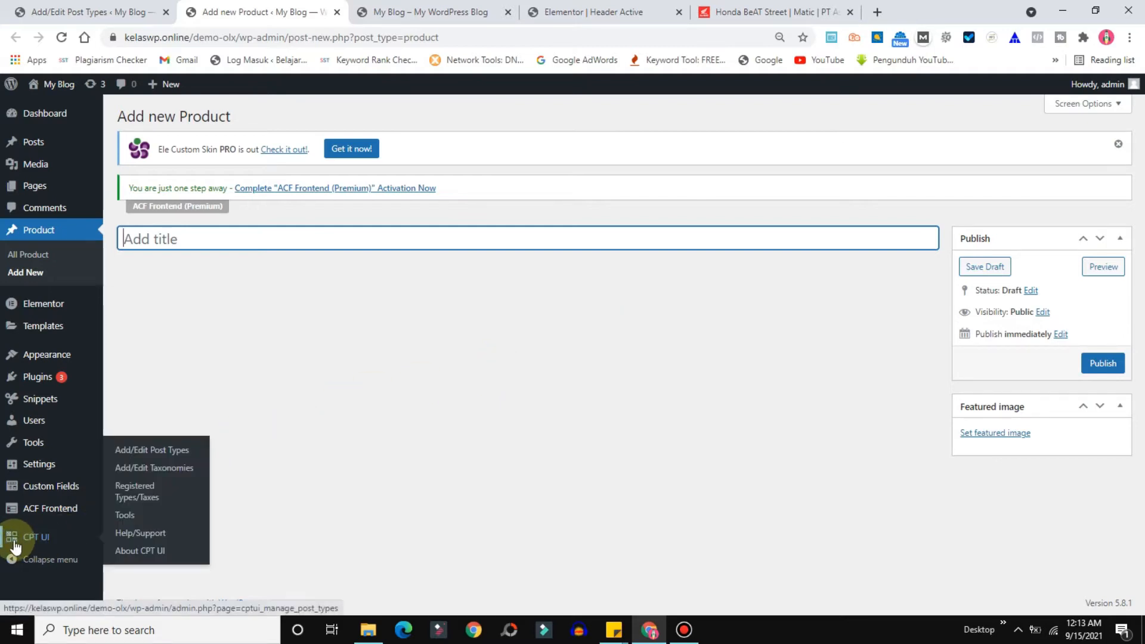
click(148, 470)
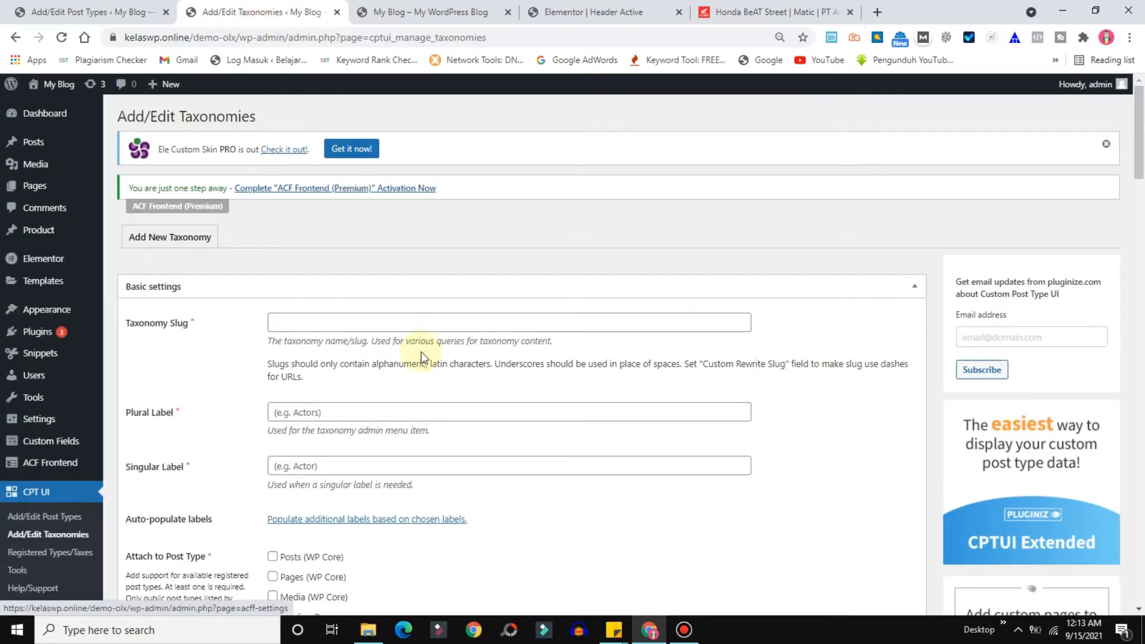
click(366, 322)
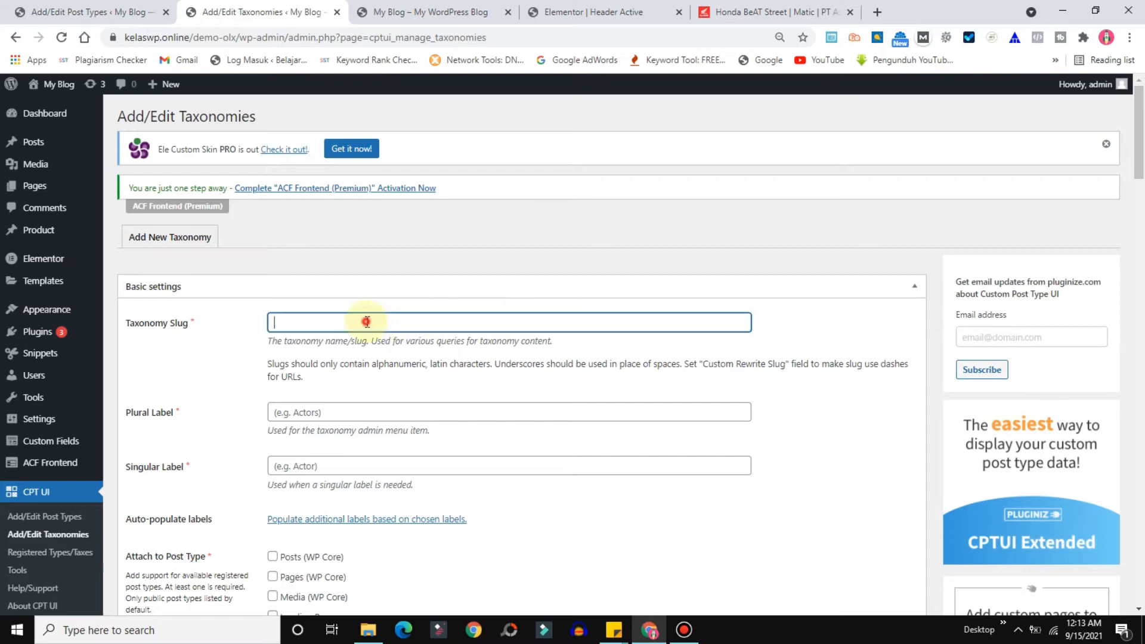
text(kategori)
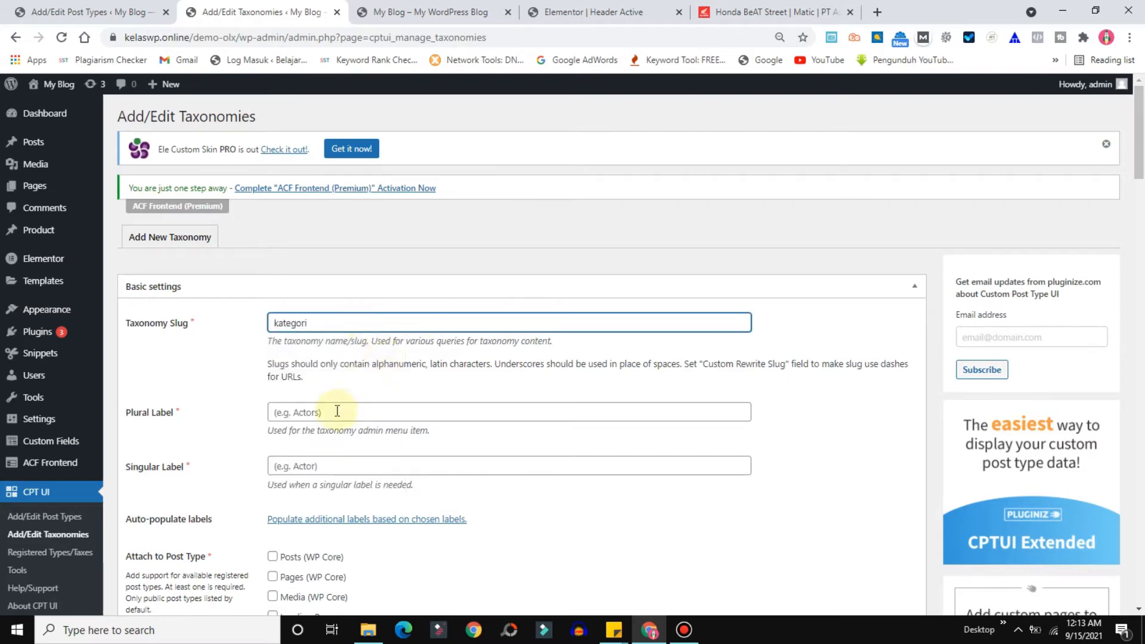
click(337, 411)
text(Kategor)
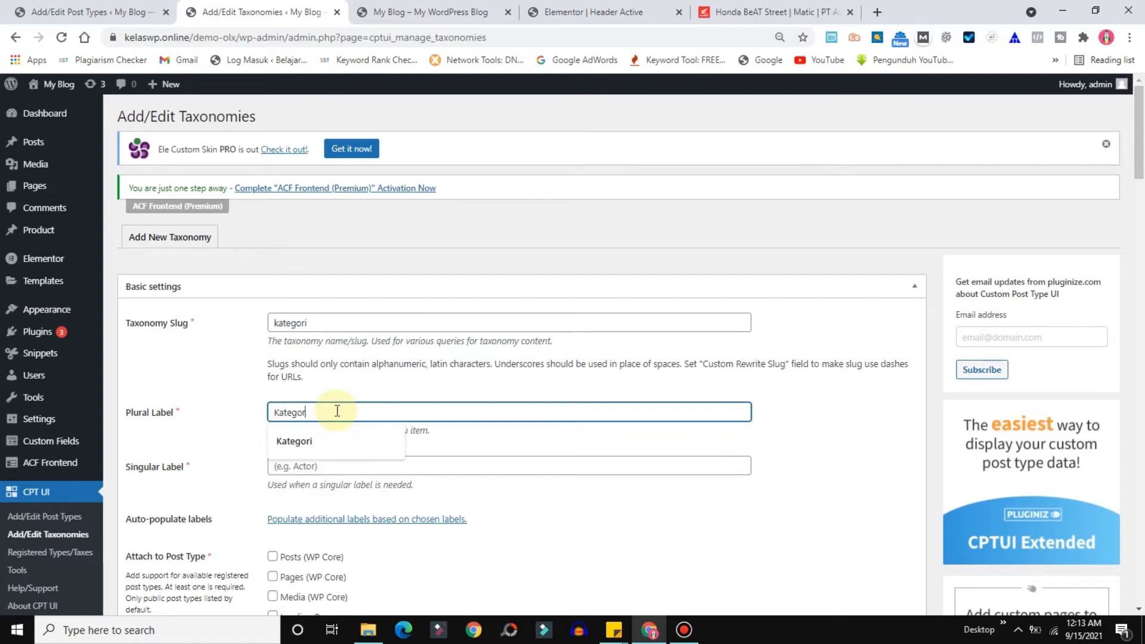
text(i)
click(316, 468)
text(Ka)
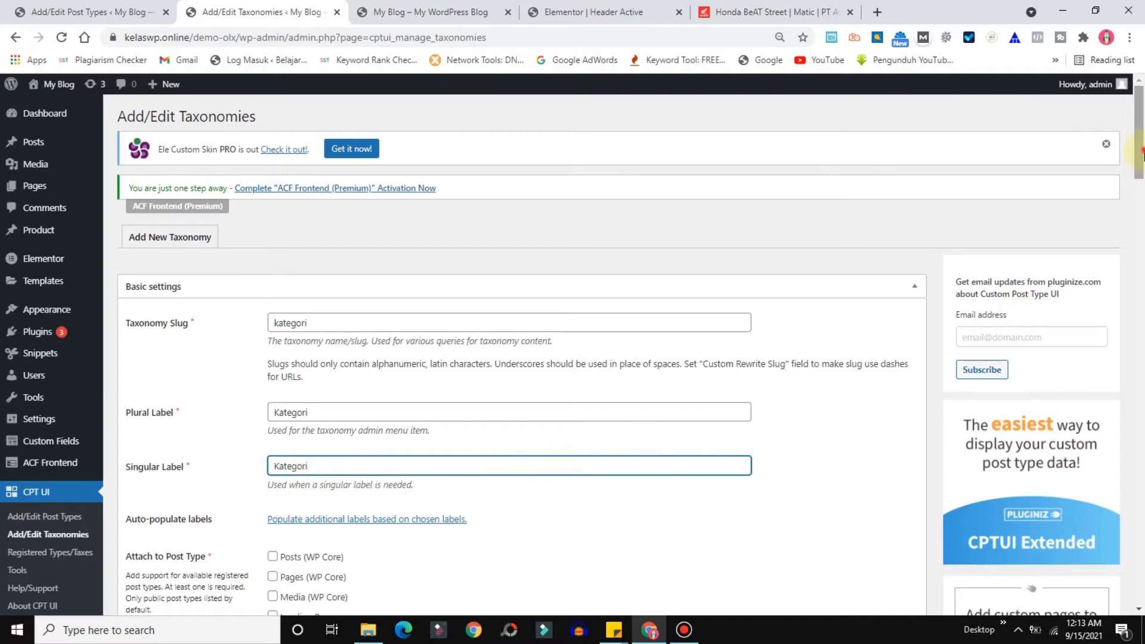
Attach the Kategori taxonomy to the Product post type and add the taxonomy
drag(1142, 164, 1143, 194)
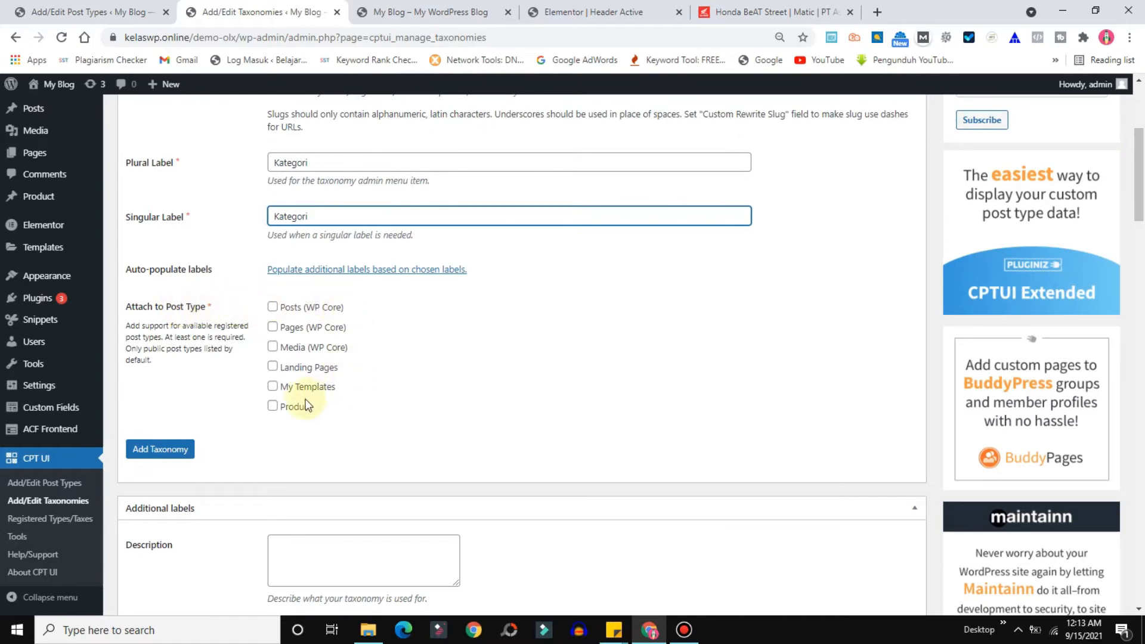
click(273, 407)
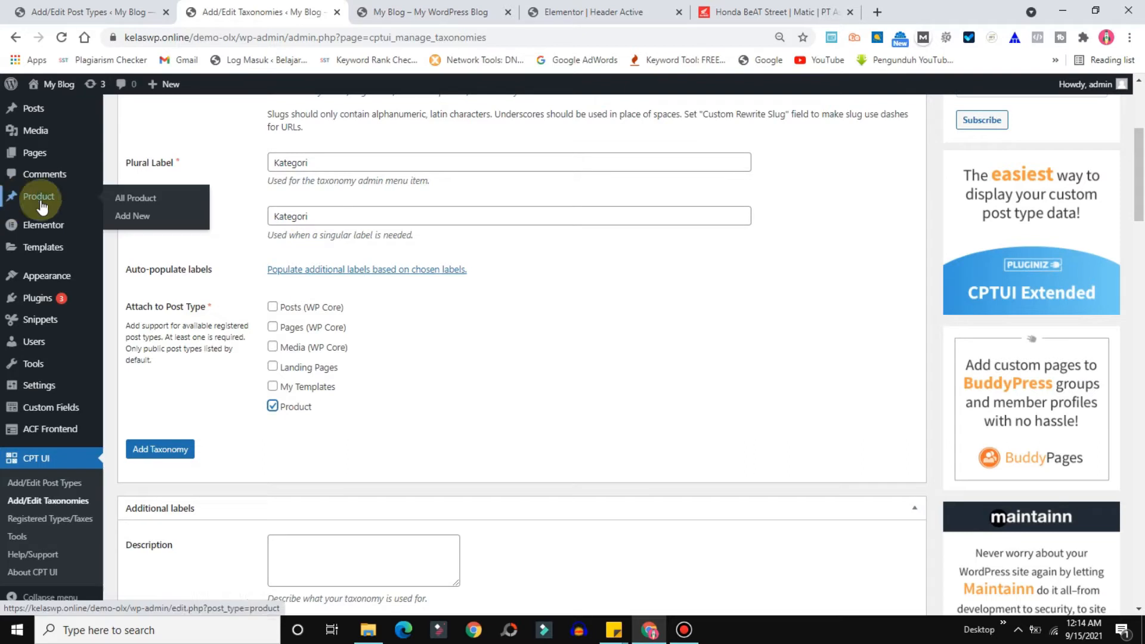
click(151, 451)
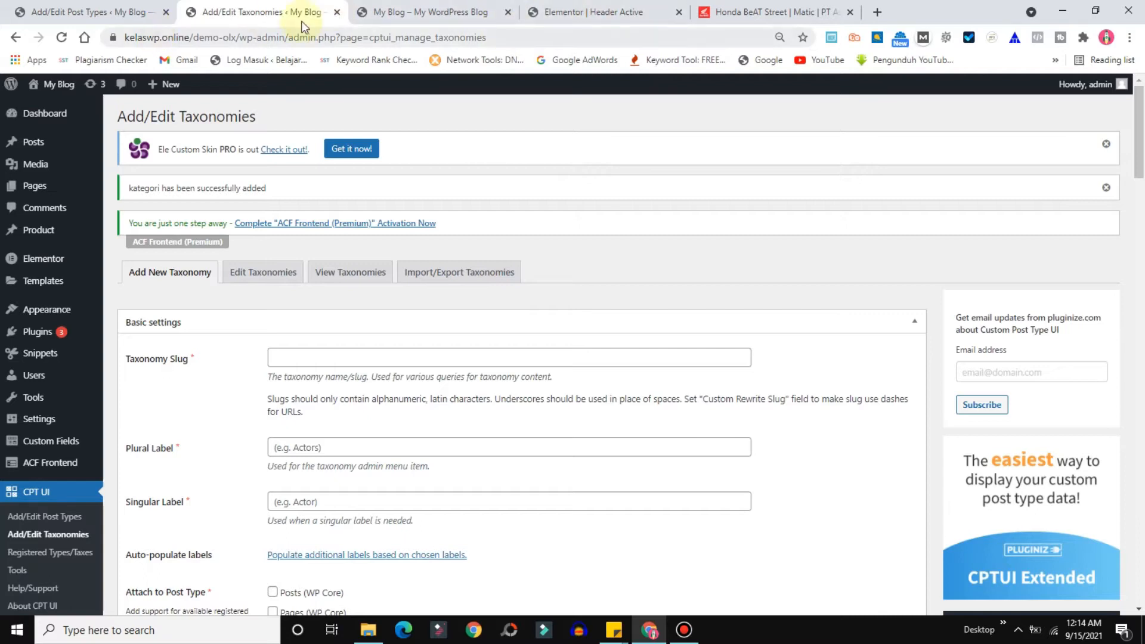
Open the Kategori taxonomy for editing and set Hierarchical to True
mouse_move(38, 230)
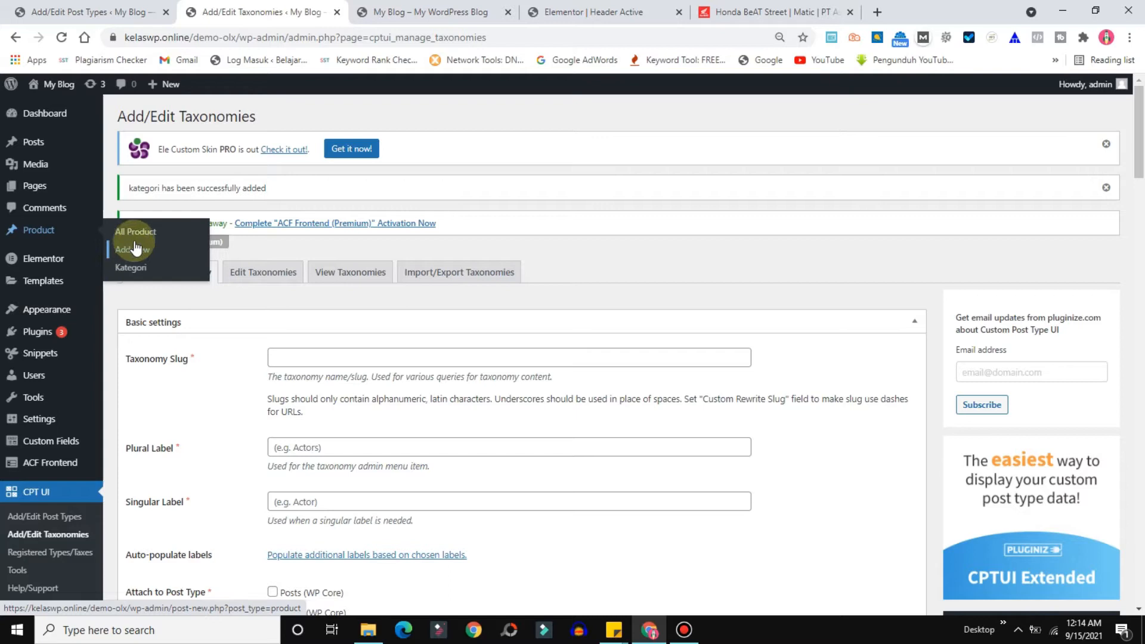
drag(1139, 165, 1008, 156)
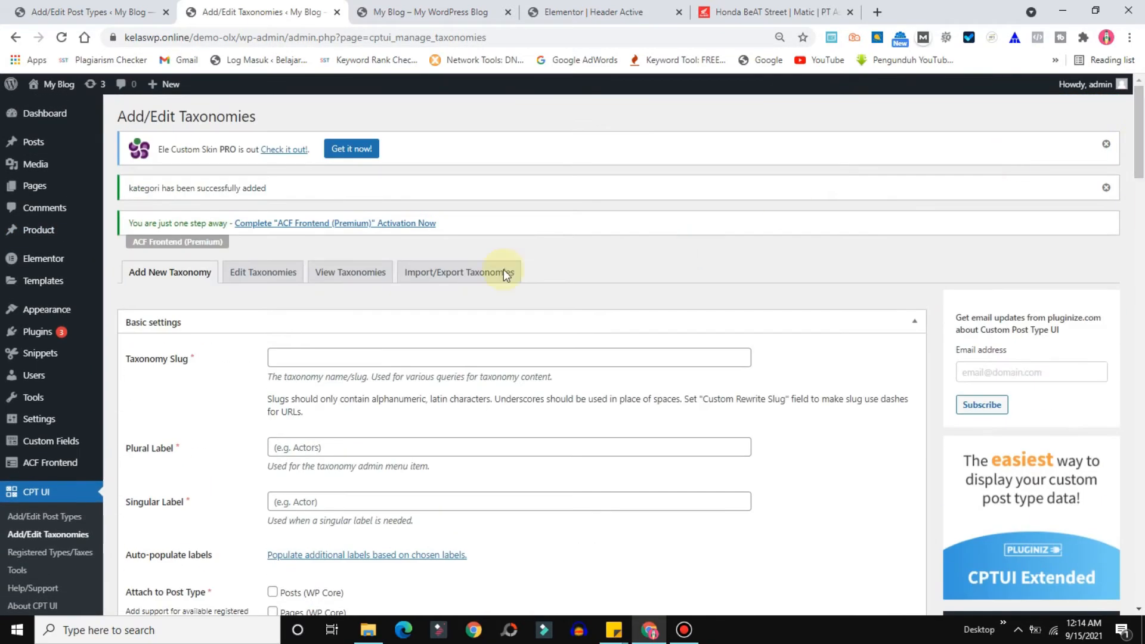
click(257, 278)
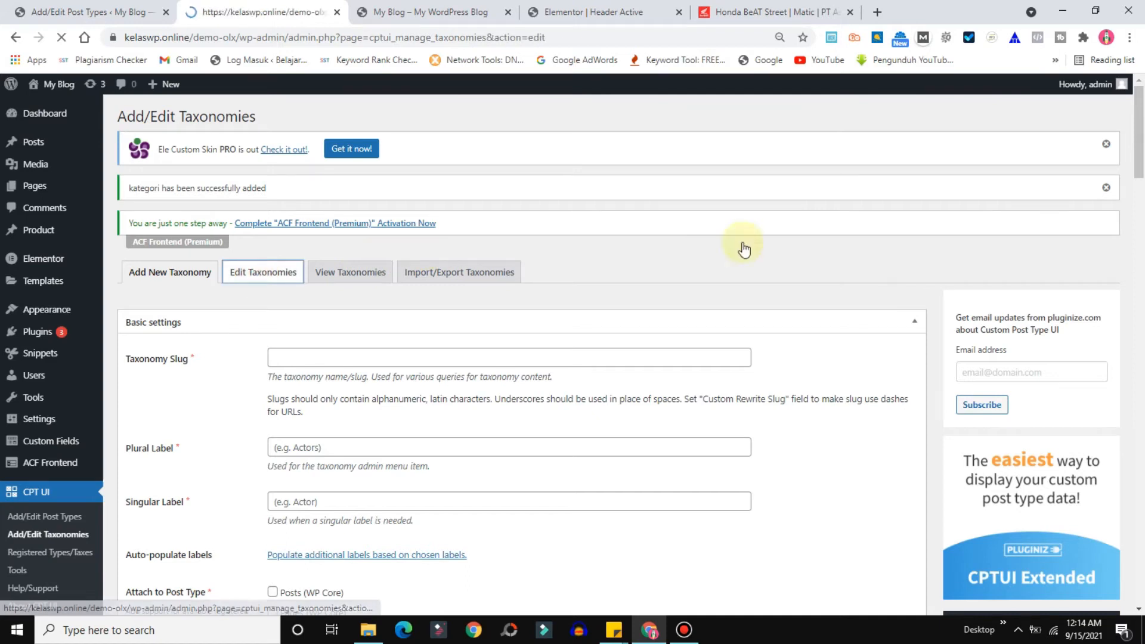
drag(1140, 131, 1142, 456)
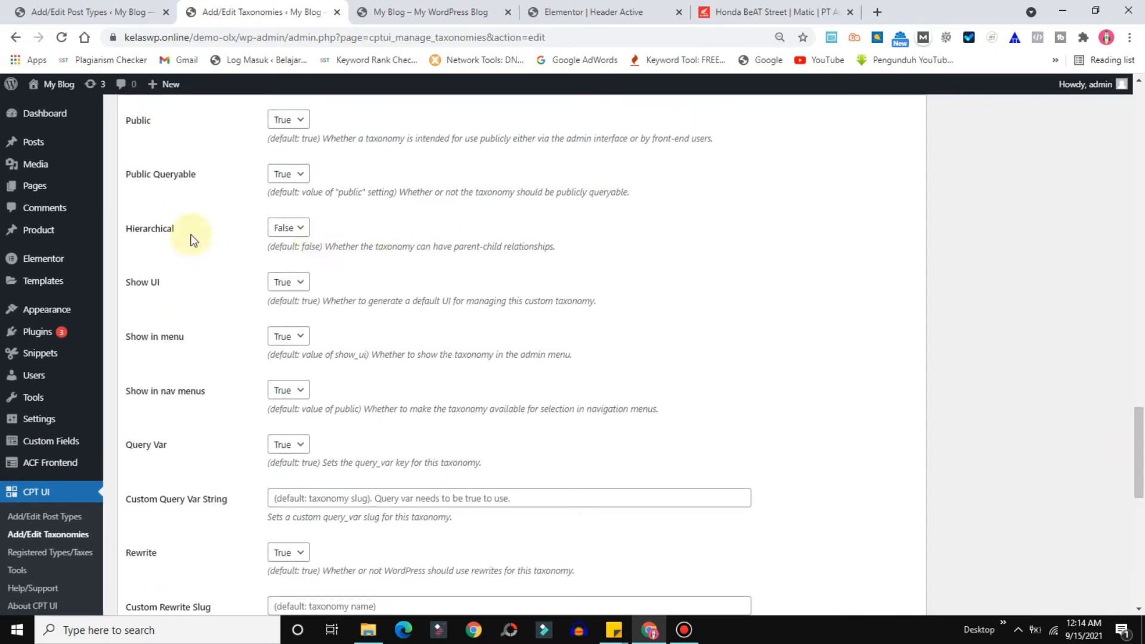
click(298, 227)
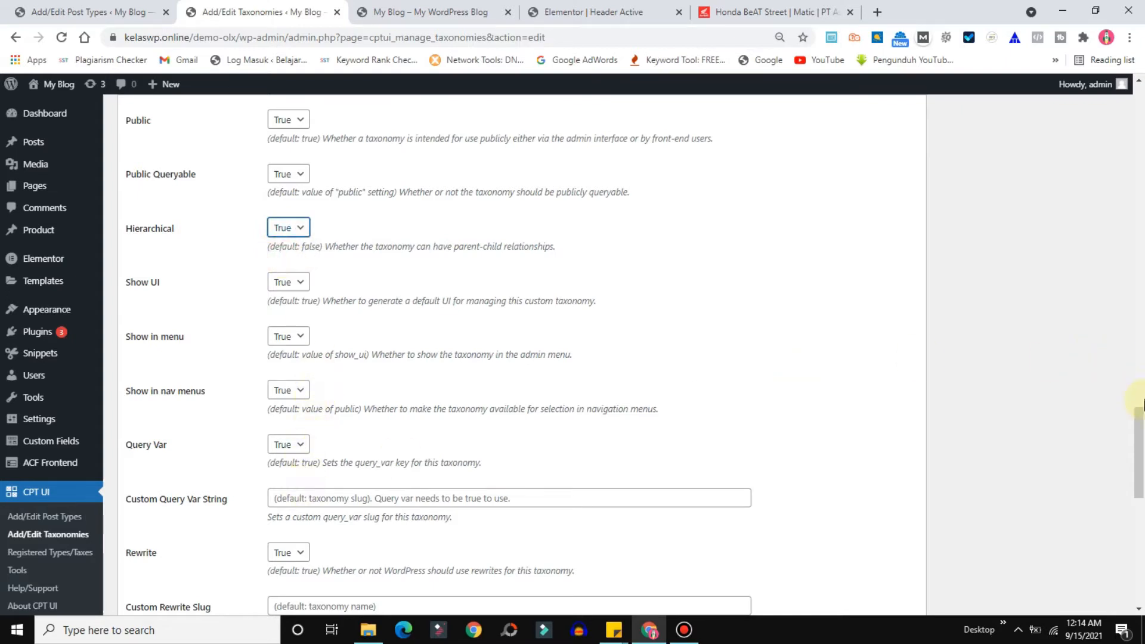
Set Rewrite Hierarchical, Show Admin Column and Show in quick/bulk edit panel to True, and save the Kategori taxonomy
drag(1143, 433, 1143, 509)
click(300, 266)
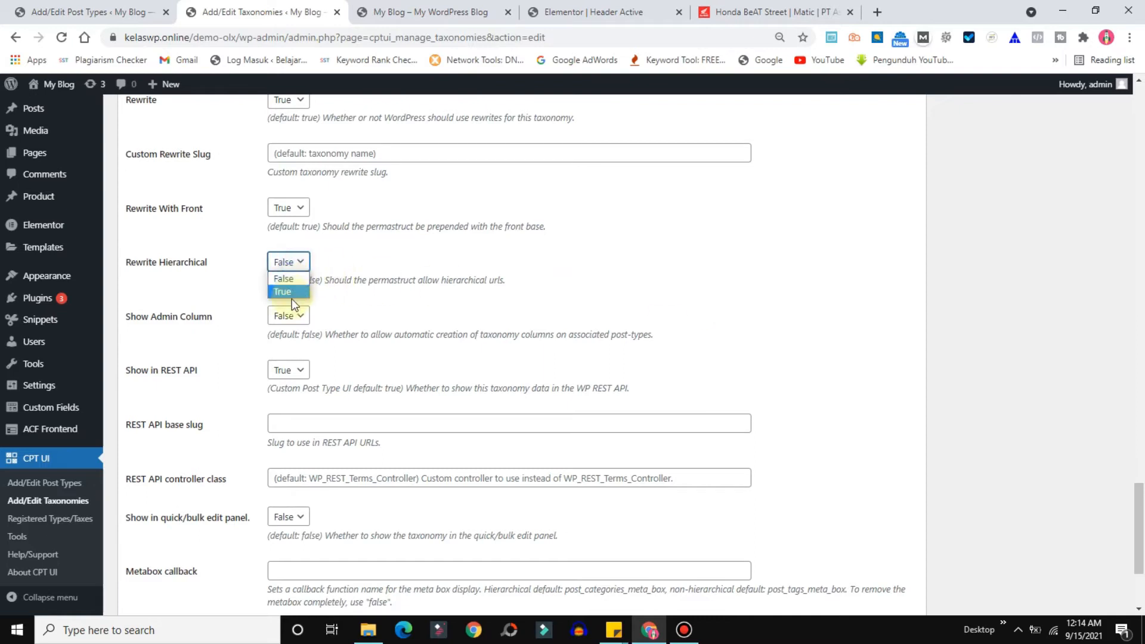
click(296, 317)
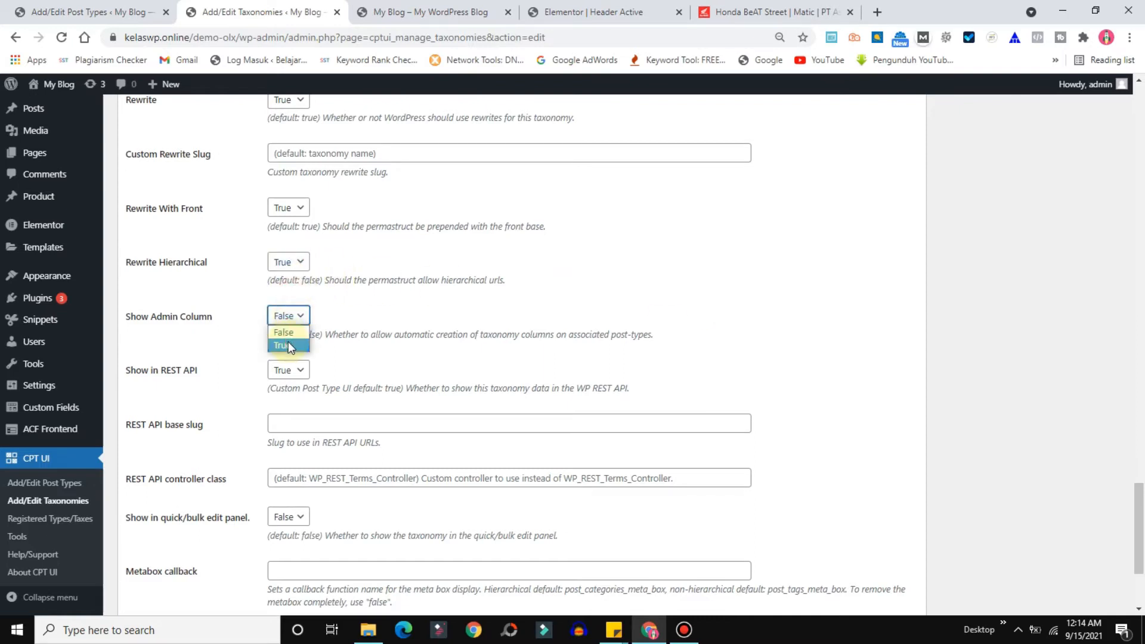
drag(1141, 495, 1141, 524)
click(283, 364)
click(284, 394)
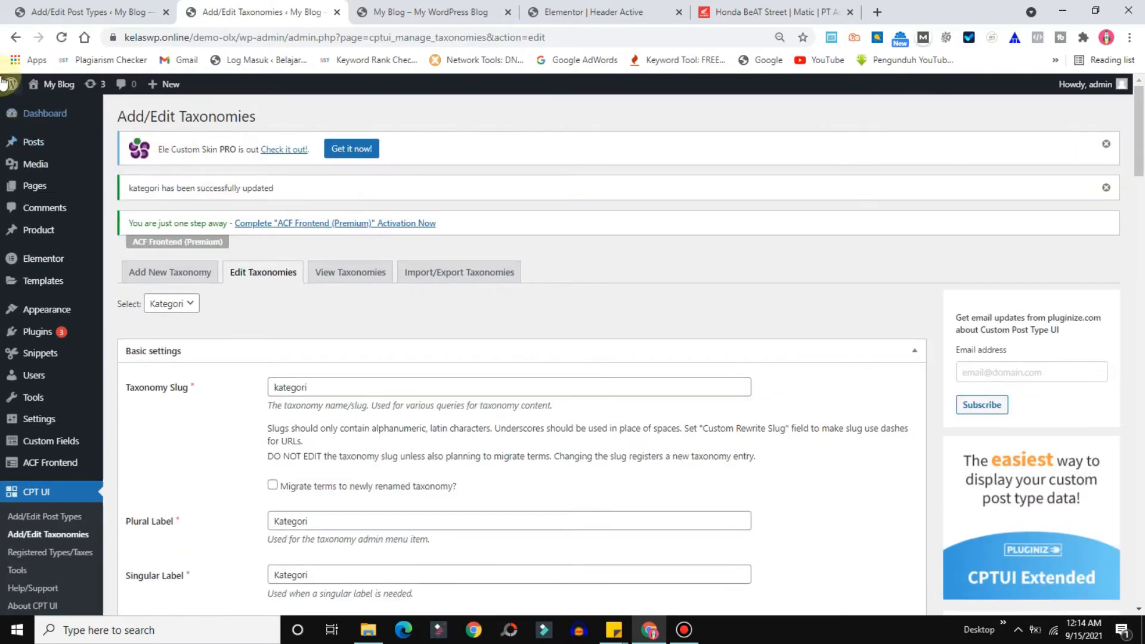
Open the new Product entry editor in a separate browser tab and examine its Kategori box, including the form for adding a category
mouse_move(29, 235)
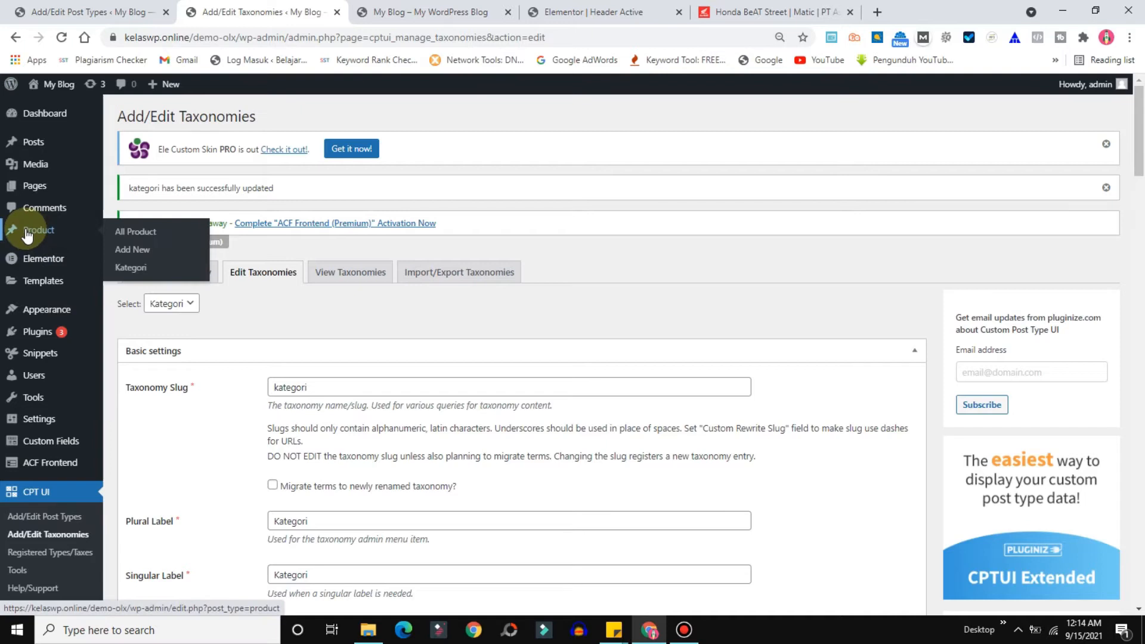
right_click(132, 249)
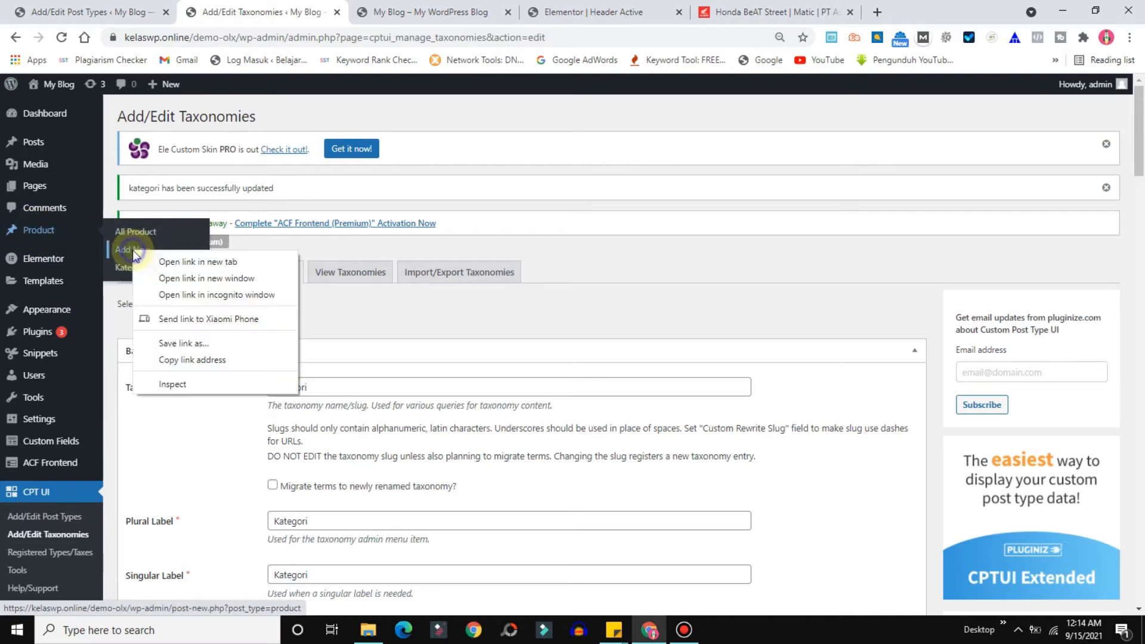
click(188, 263)
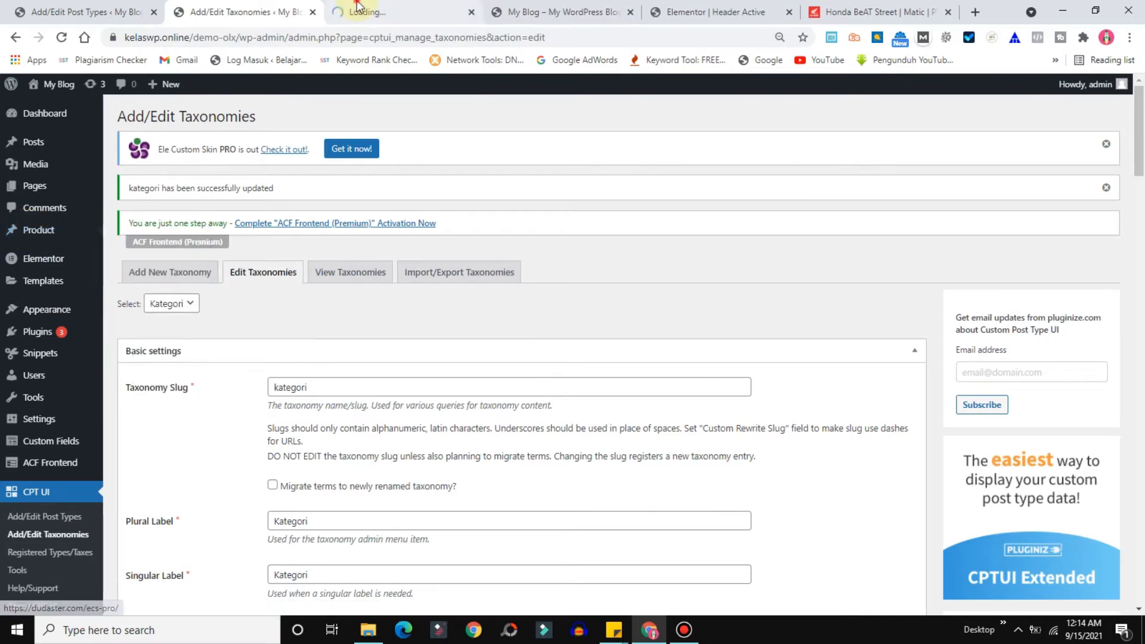
click(382, 11)
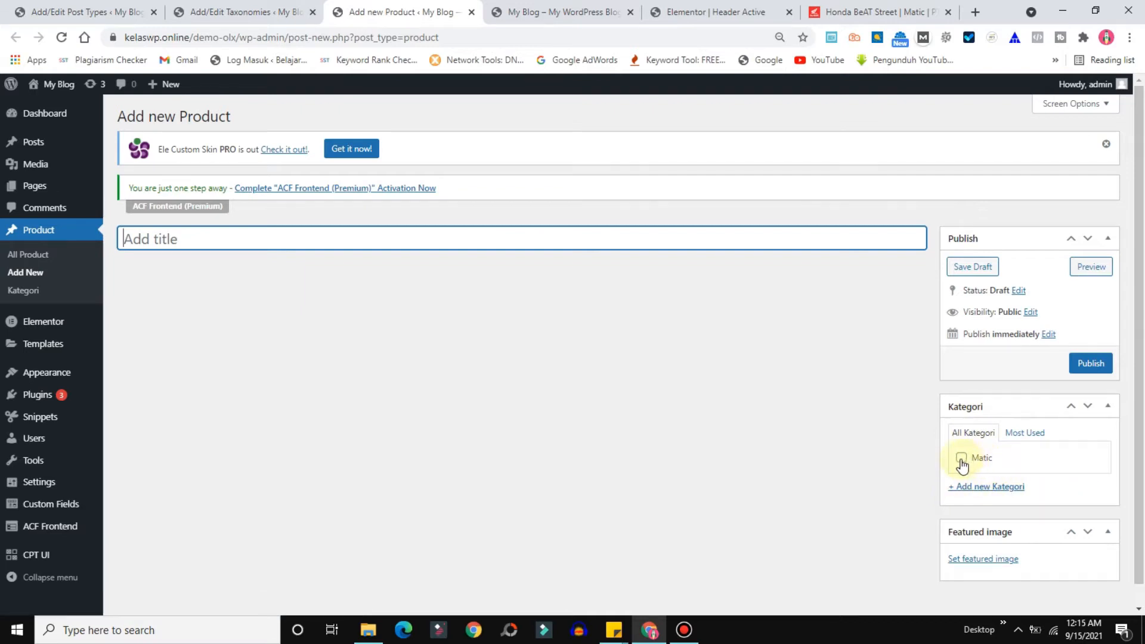
click(991, 492)
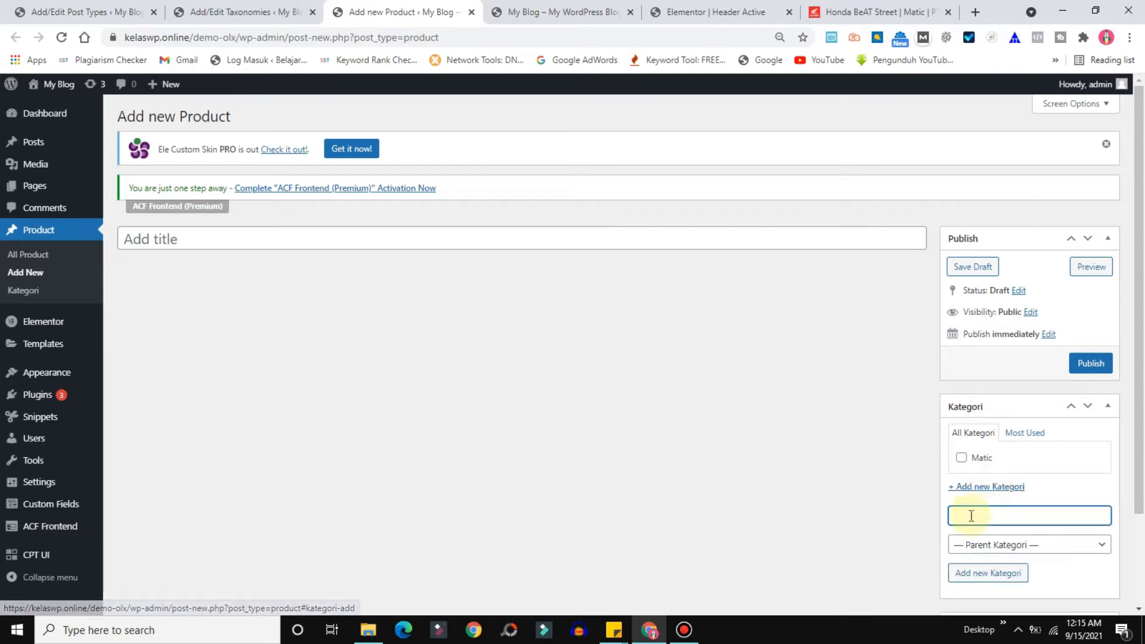
click(971, 518)
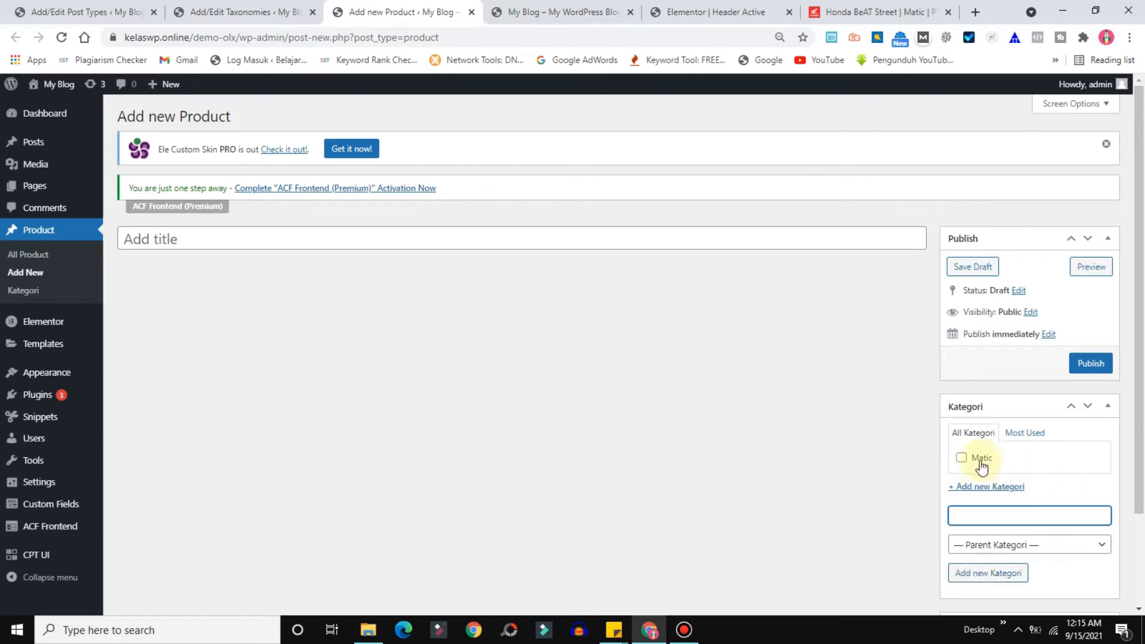
click(626, 414)
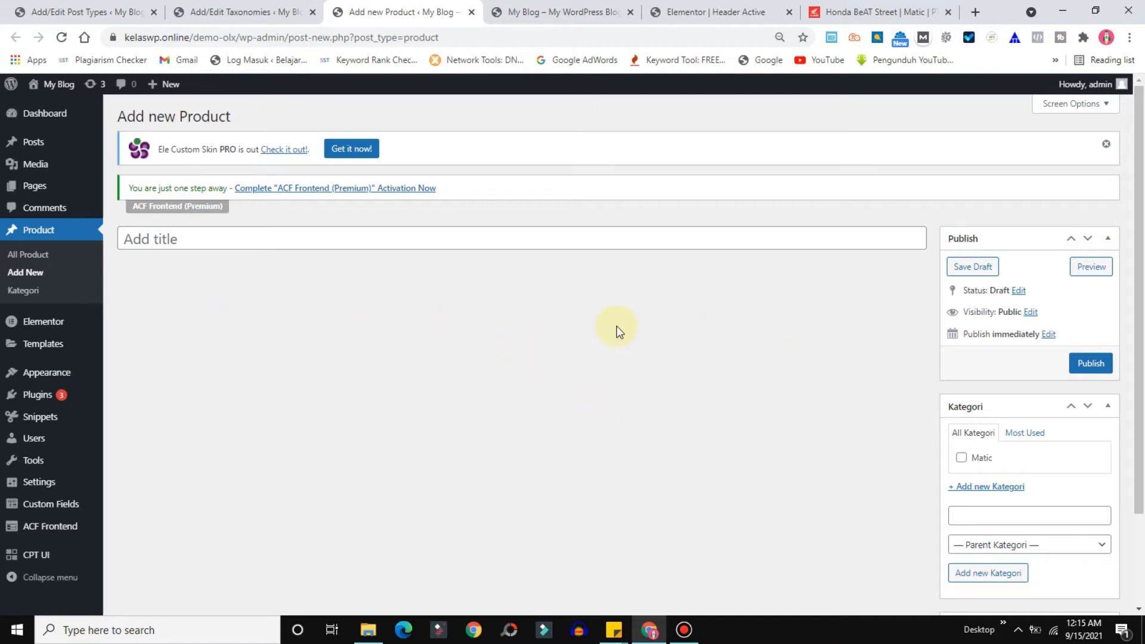
Switch to the Honda BeAT Street reference page and examine its image slider, 360 view, colour variants, features and recommended products sections
click(849, 7)
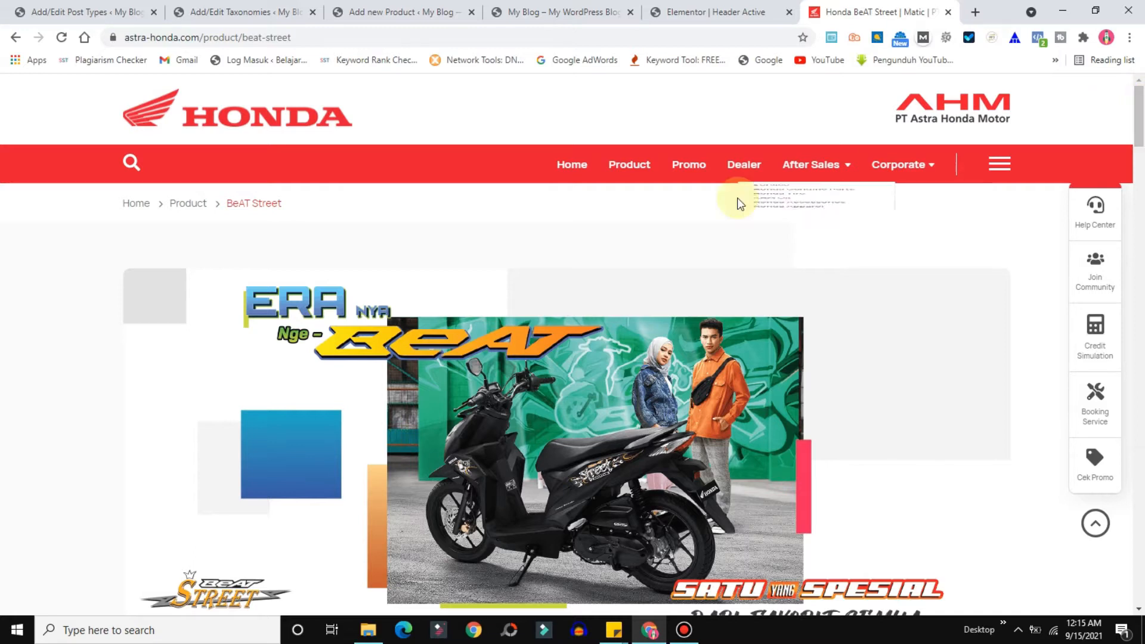
click(344, 39)
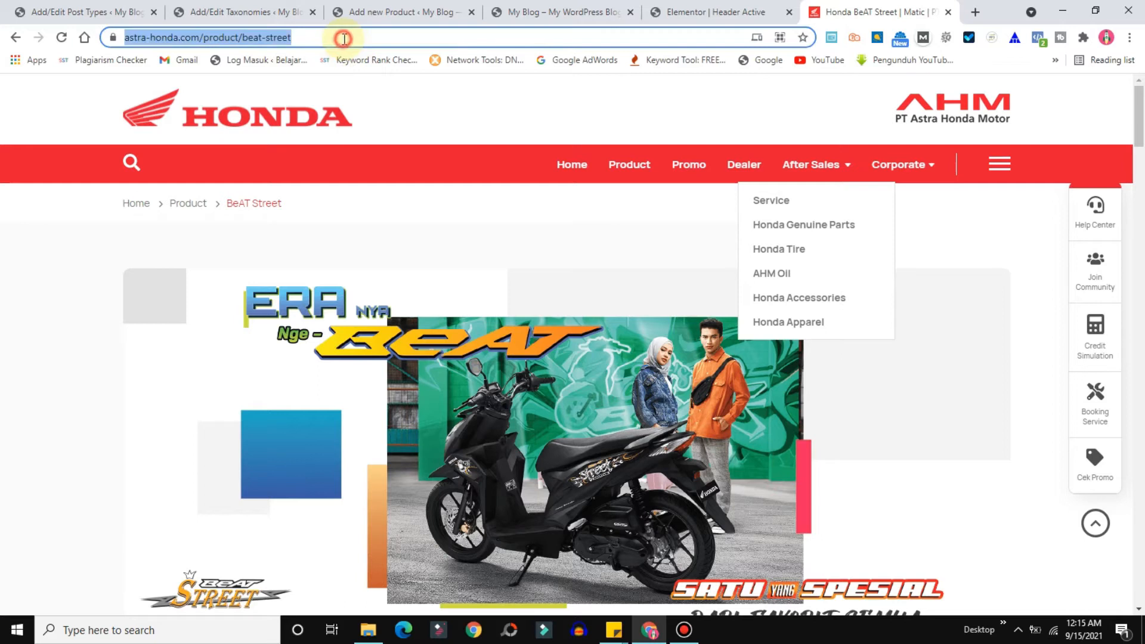
click(81, 317)
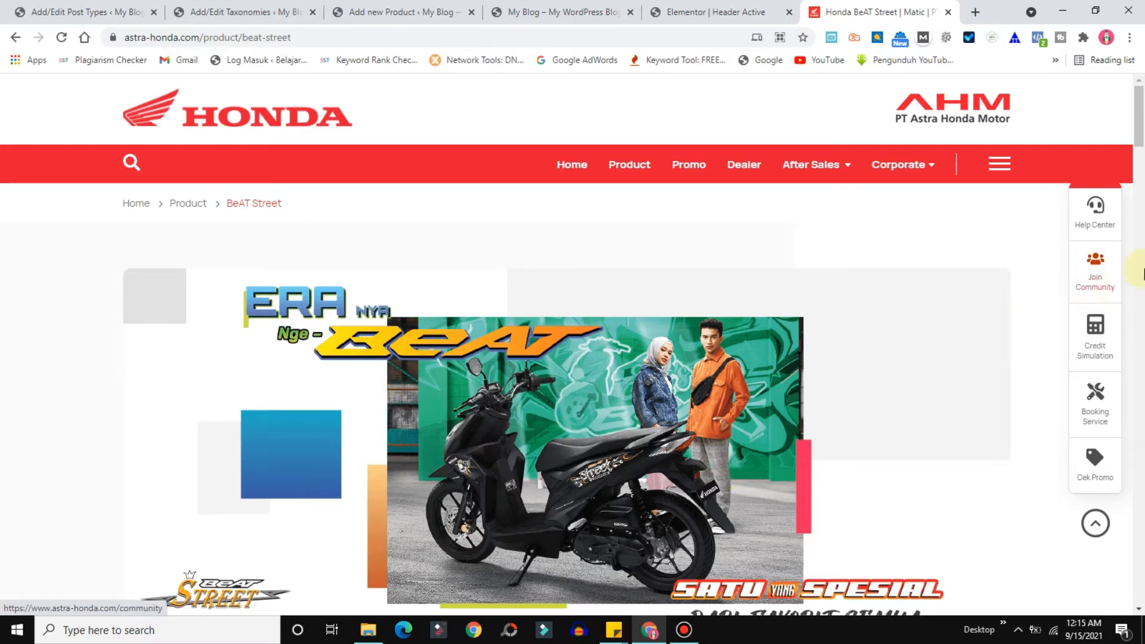
drag(1140, 140, 1141, 208)
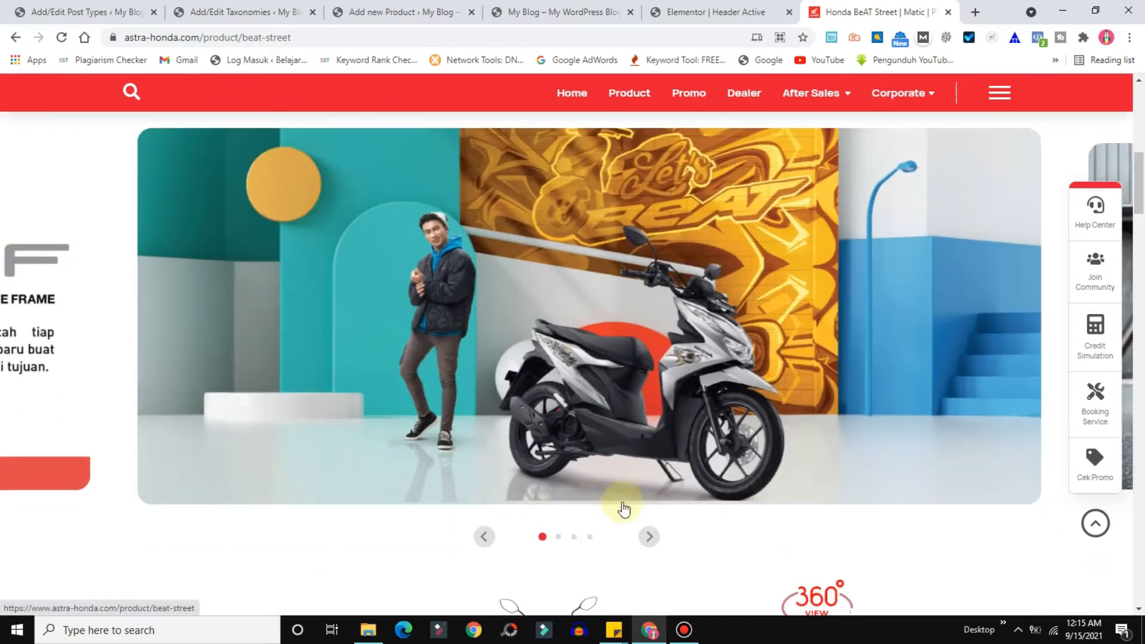
click(649, 537)
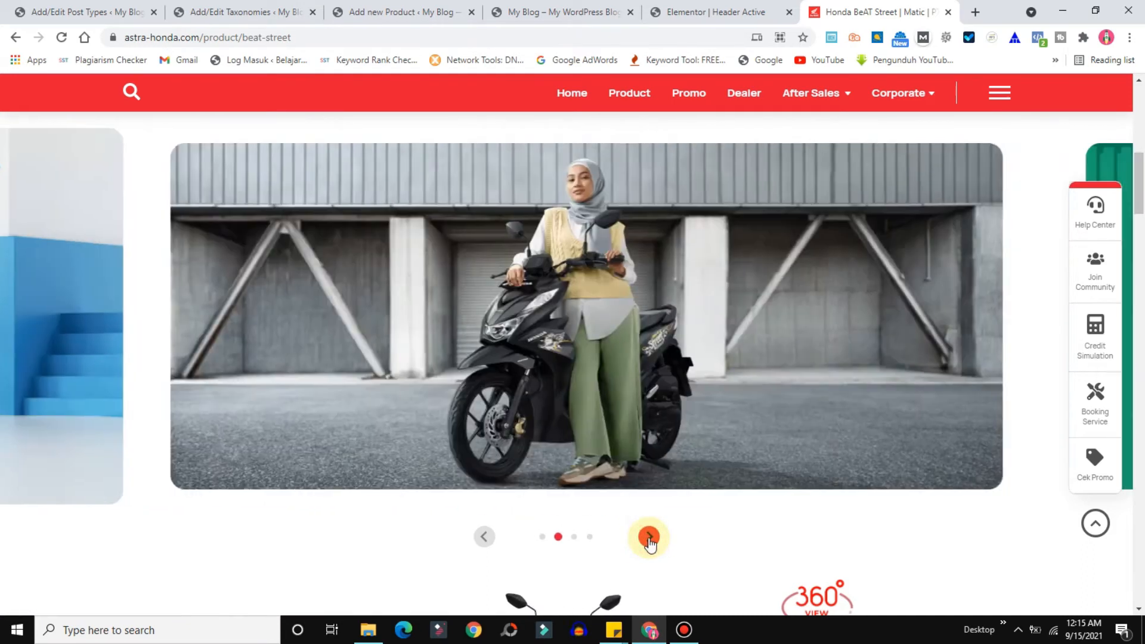
drag(1141, 194, 1142, 243)
drag(528, 218, 1077, 316)
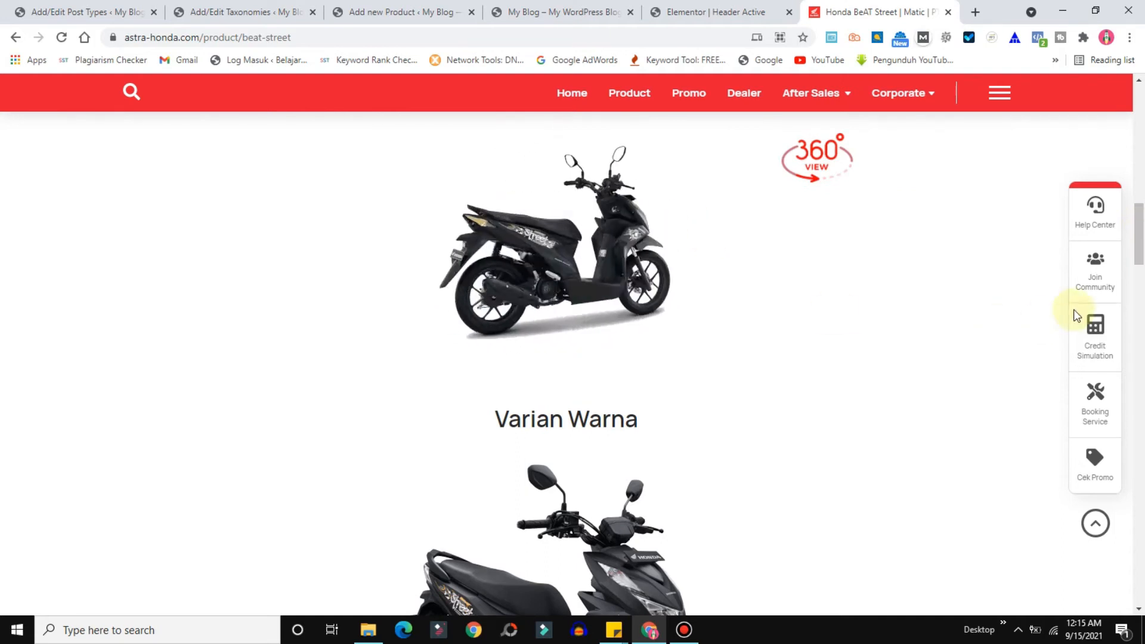
drag(1141, 246, 997, 286)
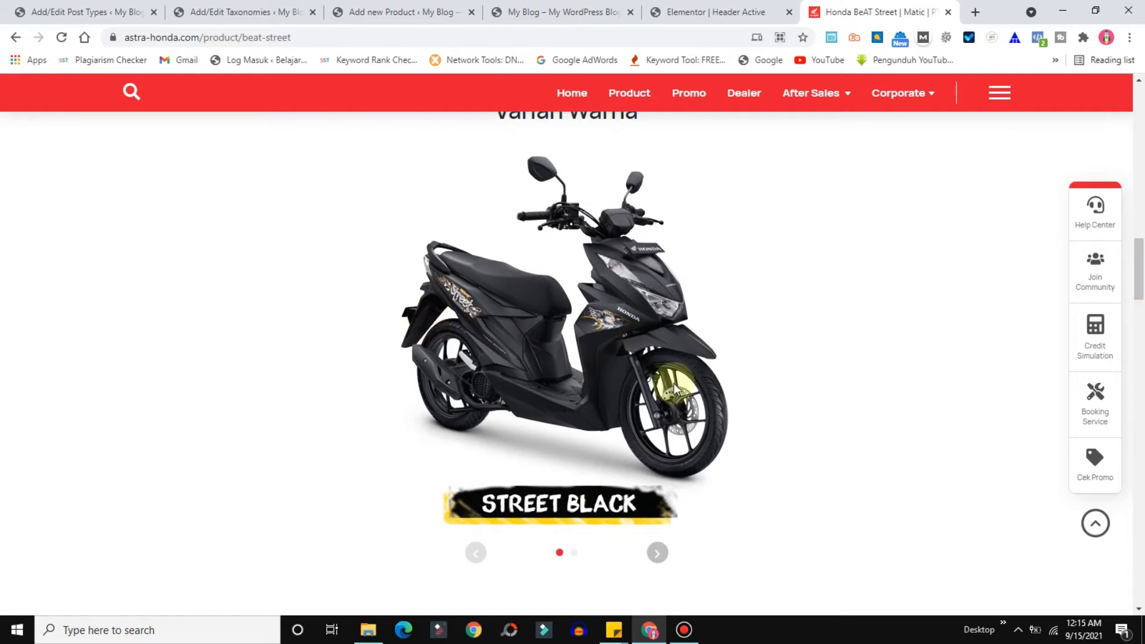
click(659, 558)
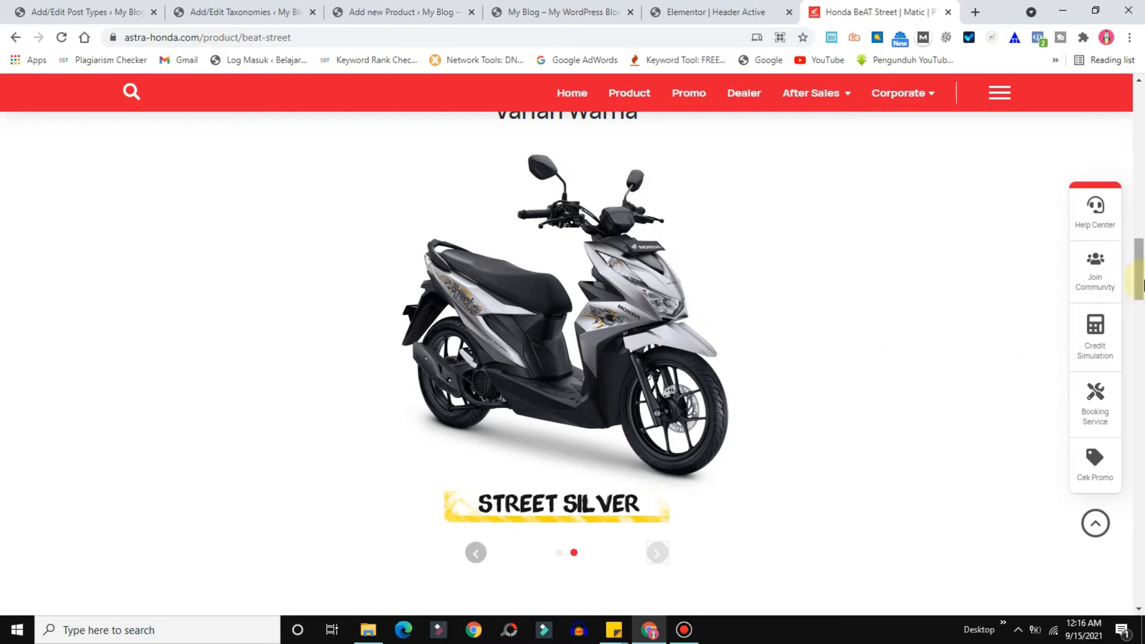
drag(1139, 275, 1140, 328)
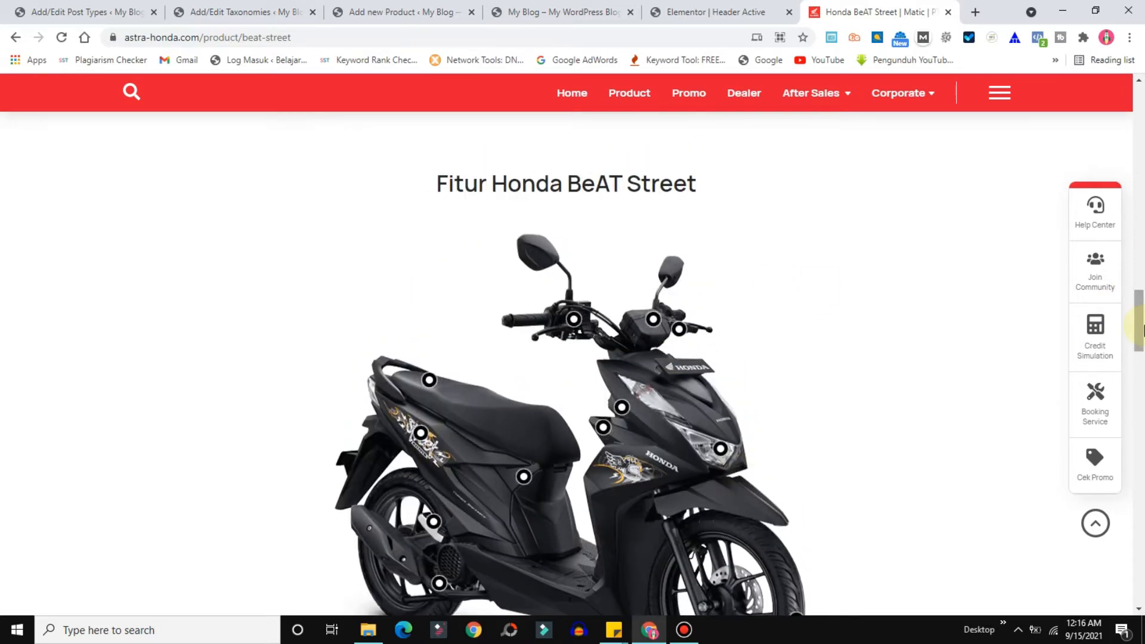
drag(1140, 327, 1142, 497)
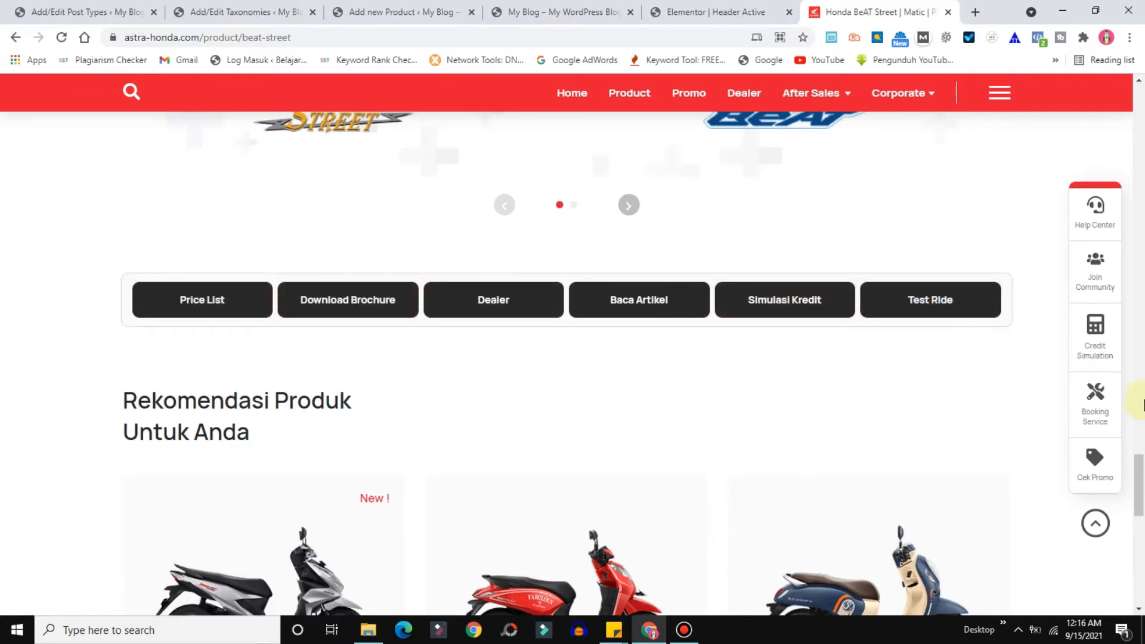
drag(1141, 495, 1141, 518)
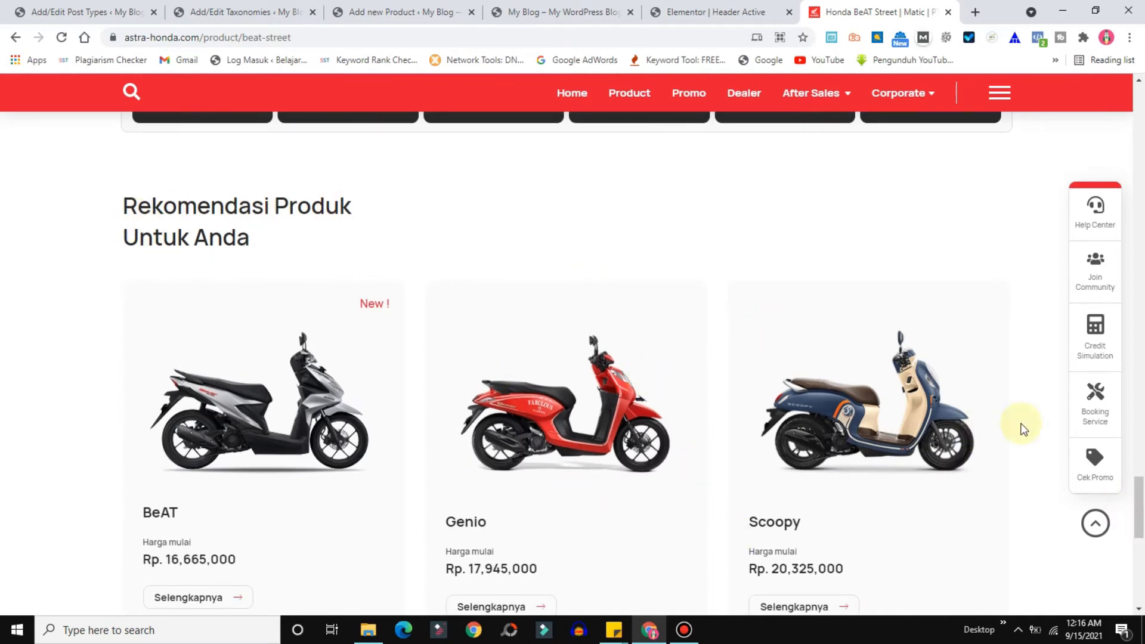
Compare the banner area of the BeAT Street reference page with the empty Product entry editor
drag(1140, 489, 1140, 90)
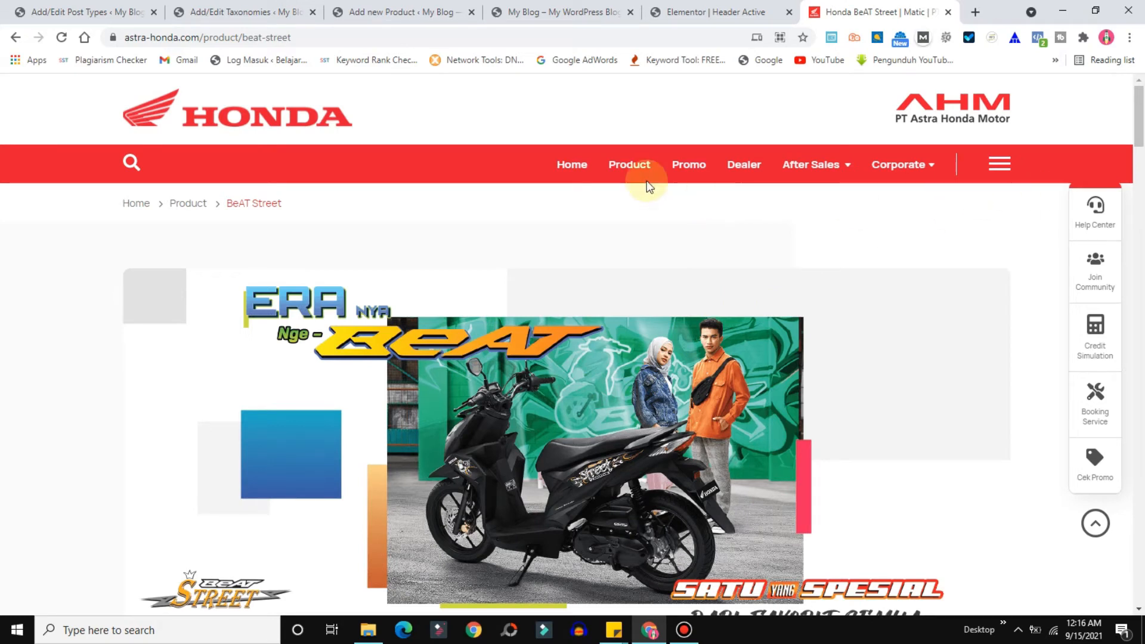
click(394, 8)
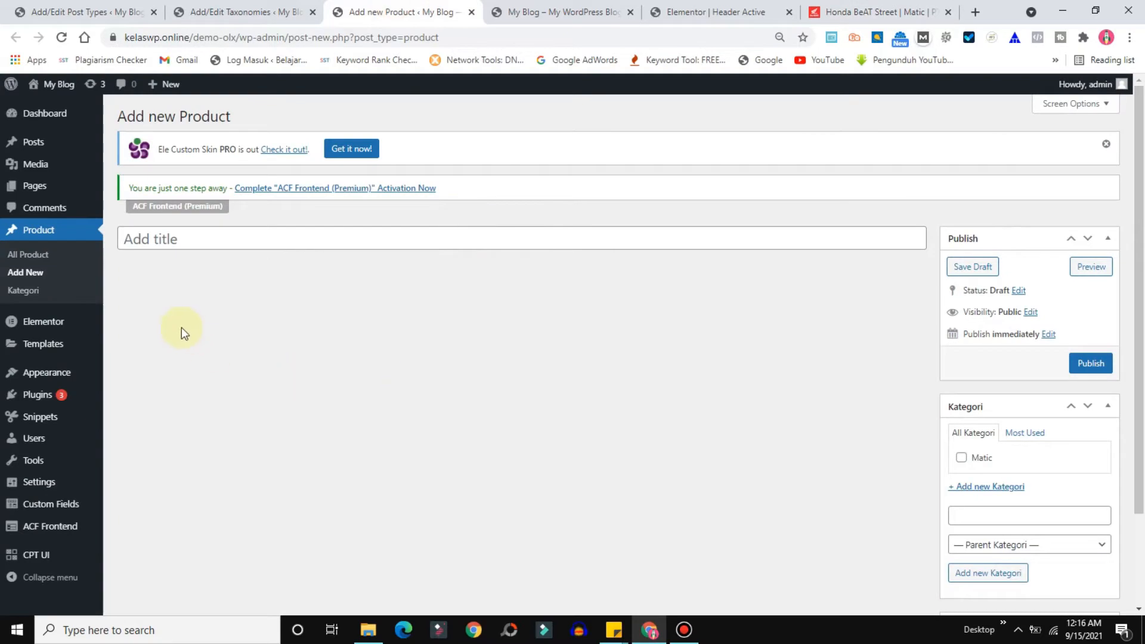
click(822, 12)
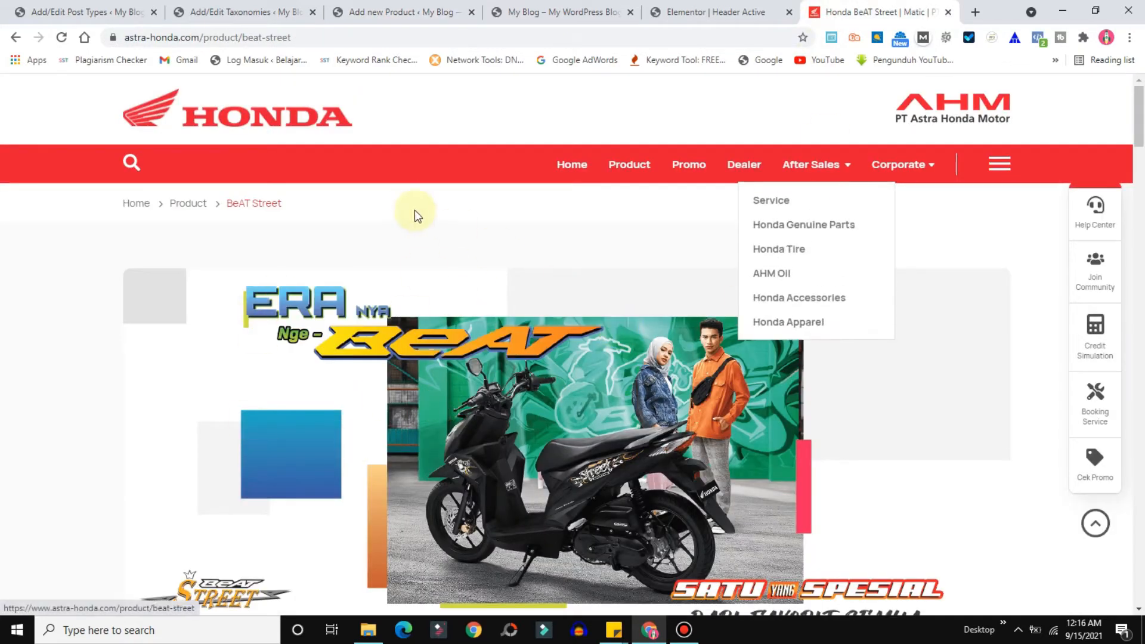
click(402, 199)
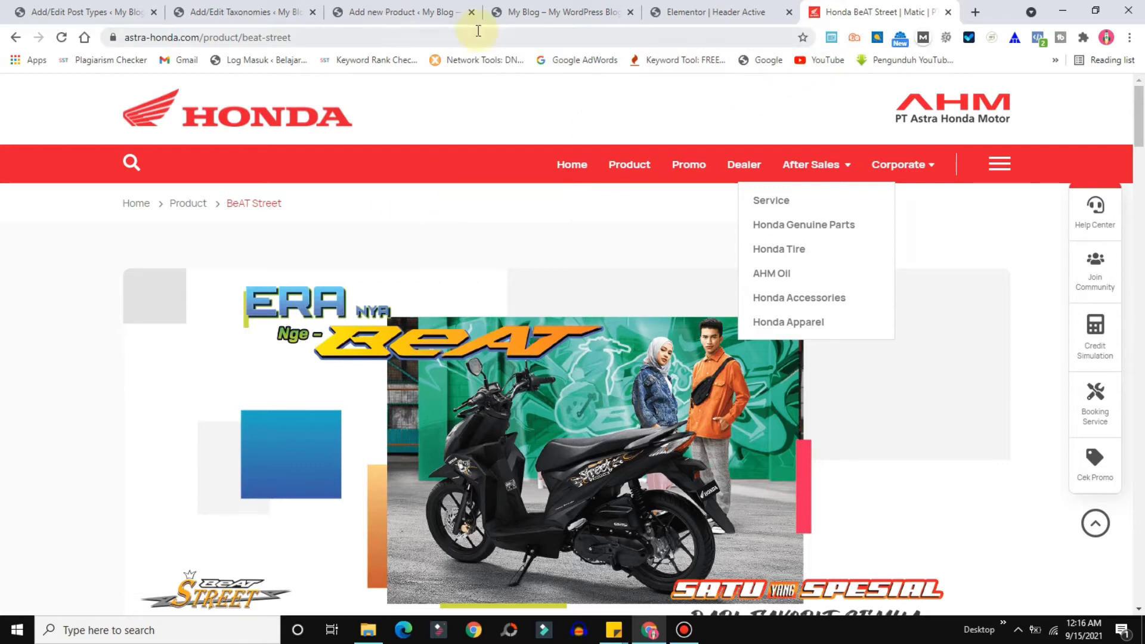
click(379, 13)
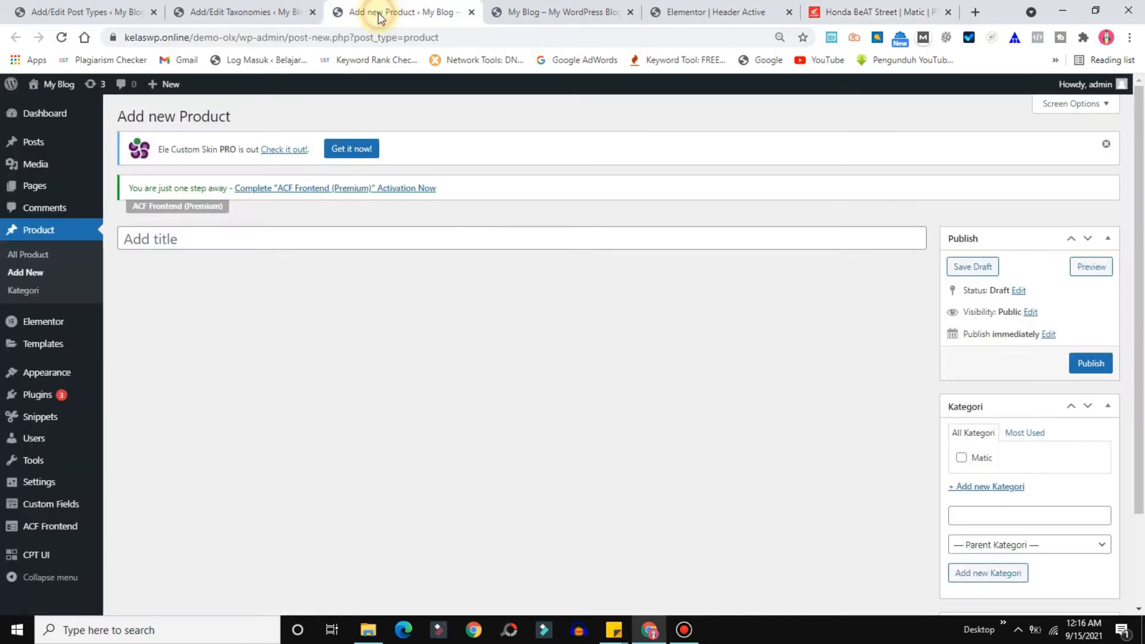
Create a new Advanced Custom Fields field group titled Custom Fields Product
click(223, 11)
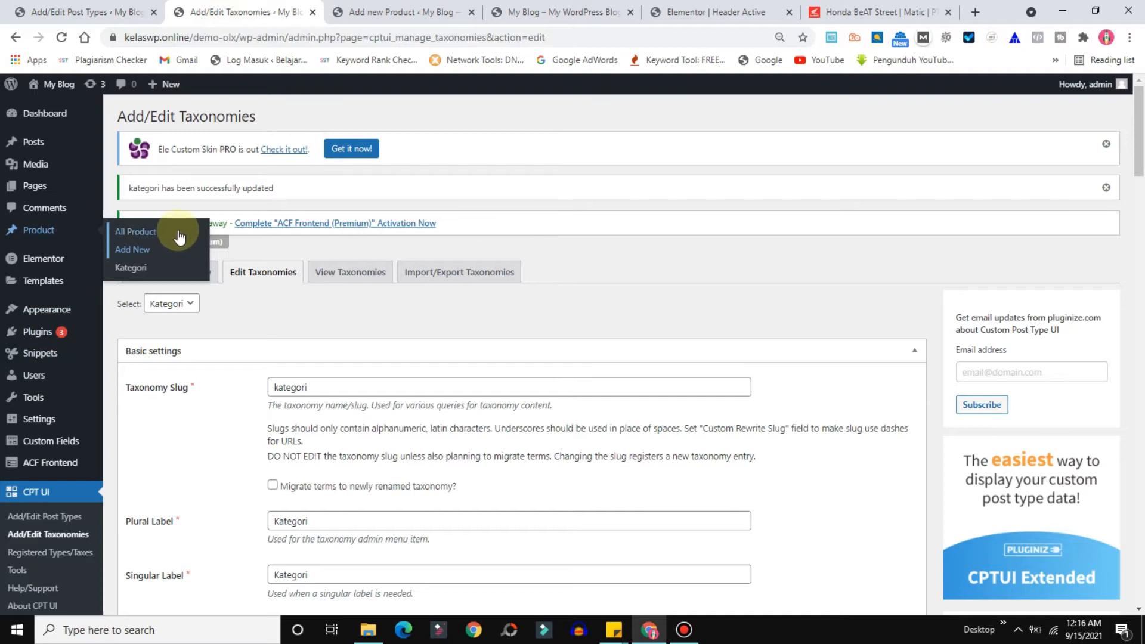
mouse_move(23, 444)
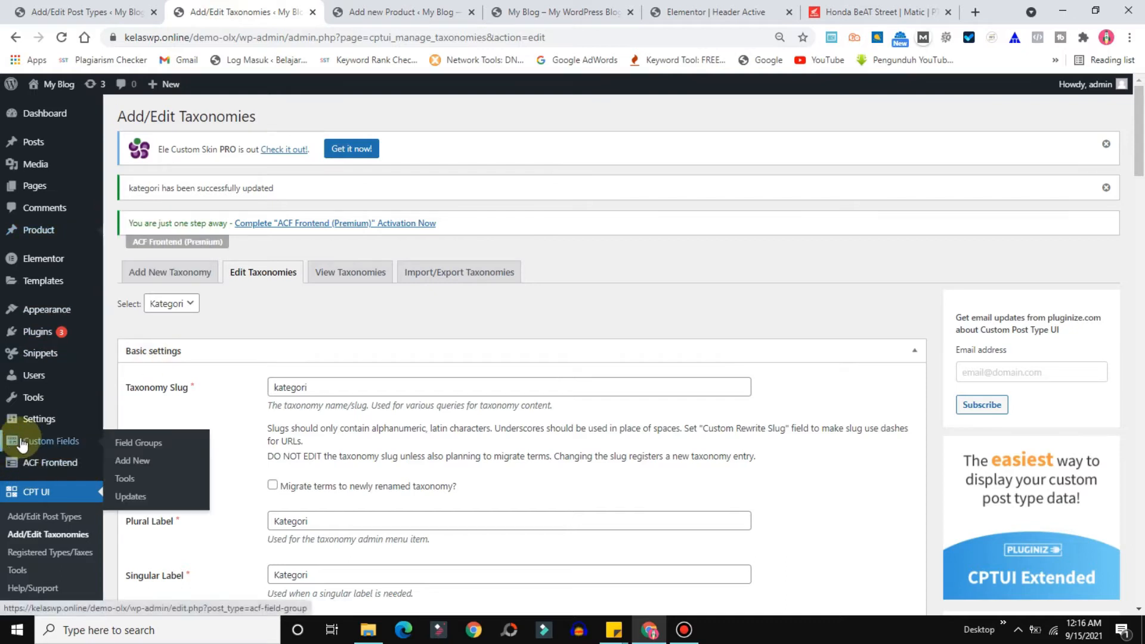
click(129, 463)
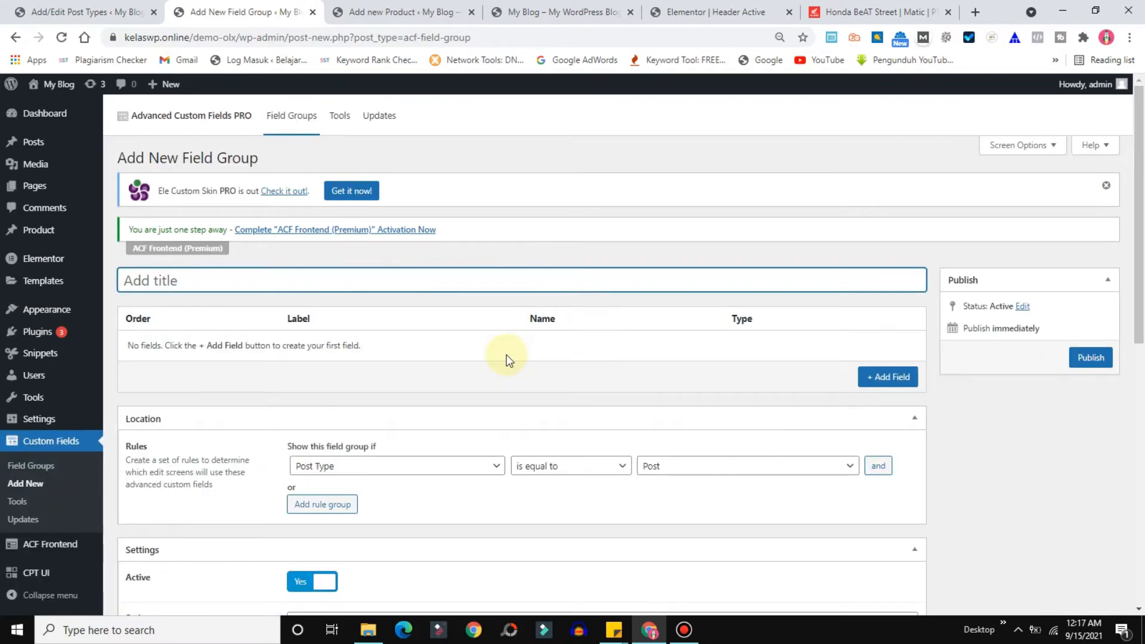
click(179, 278)
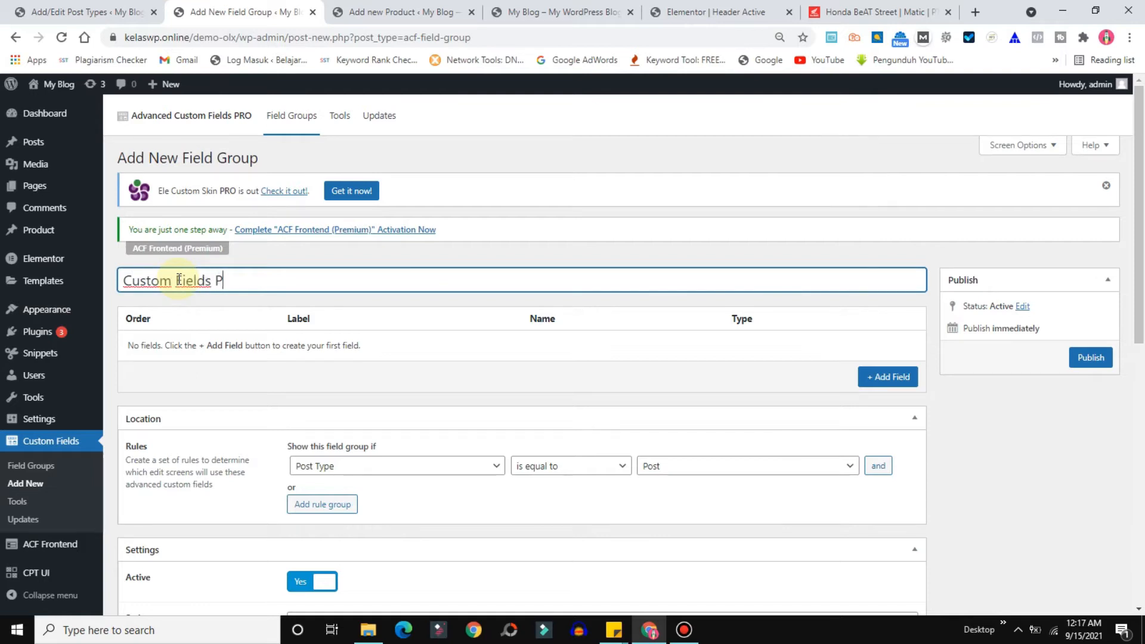
text(Custom Fields Product)
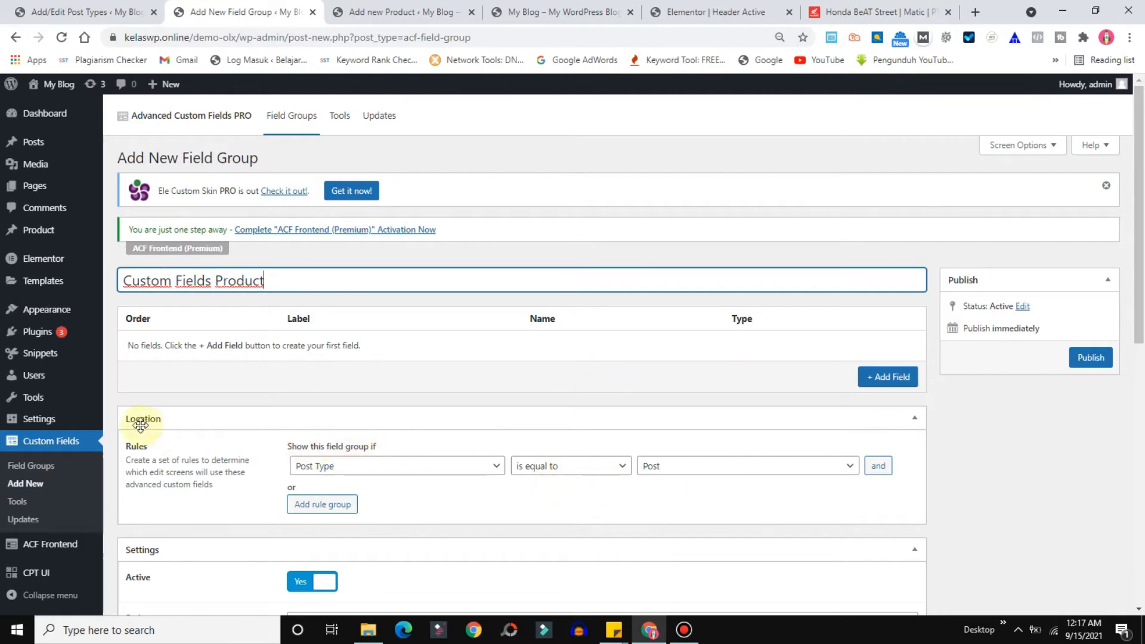
Set the field group's location rule to Post Type is equal to Product, and check the Product entry editor
click(778, 465)
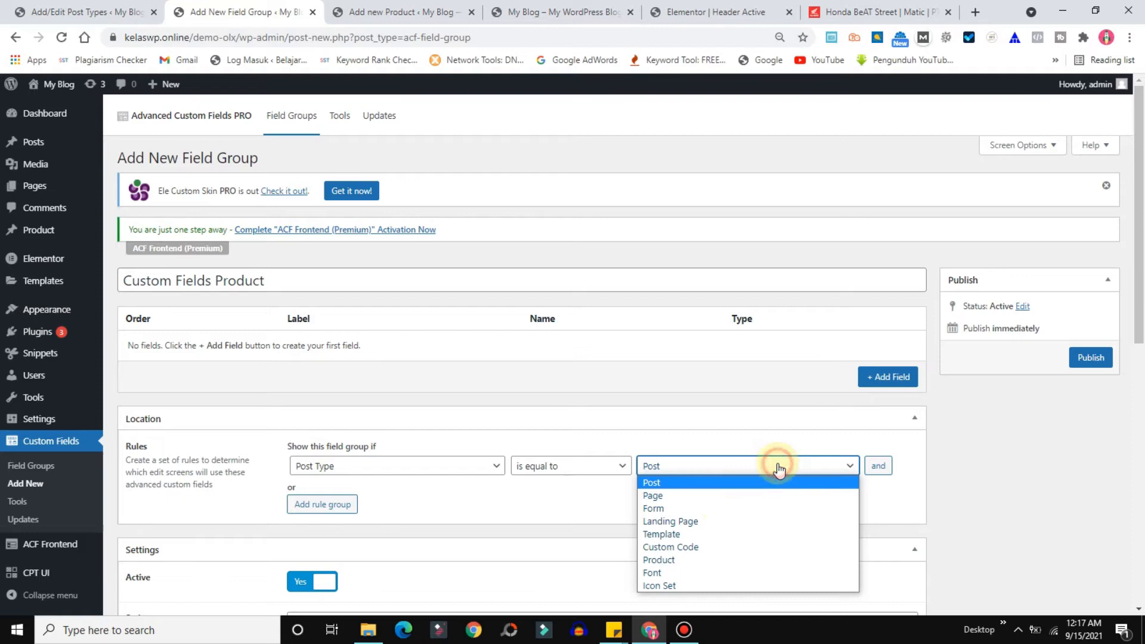
click(662, 557)
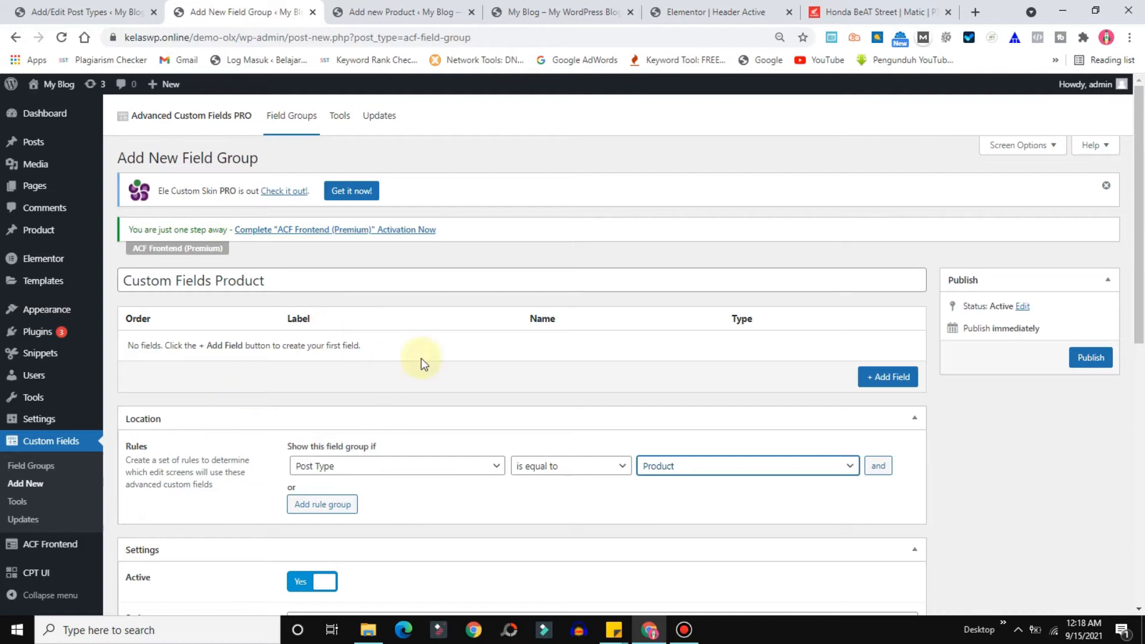
click(408, 12)
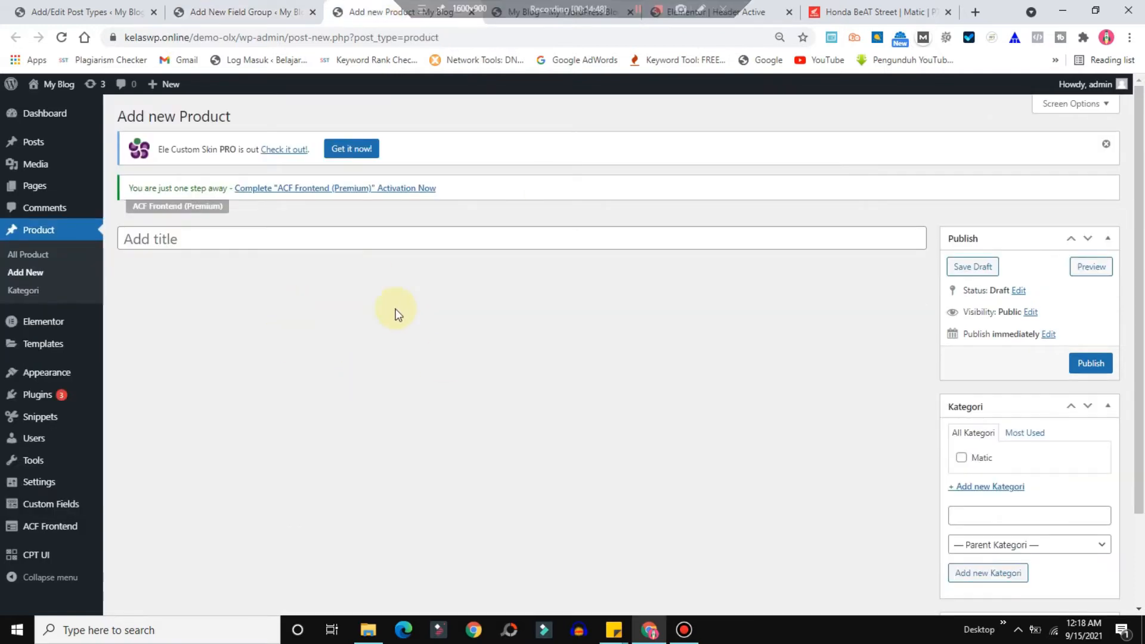
click(244, 12)
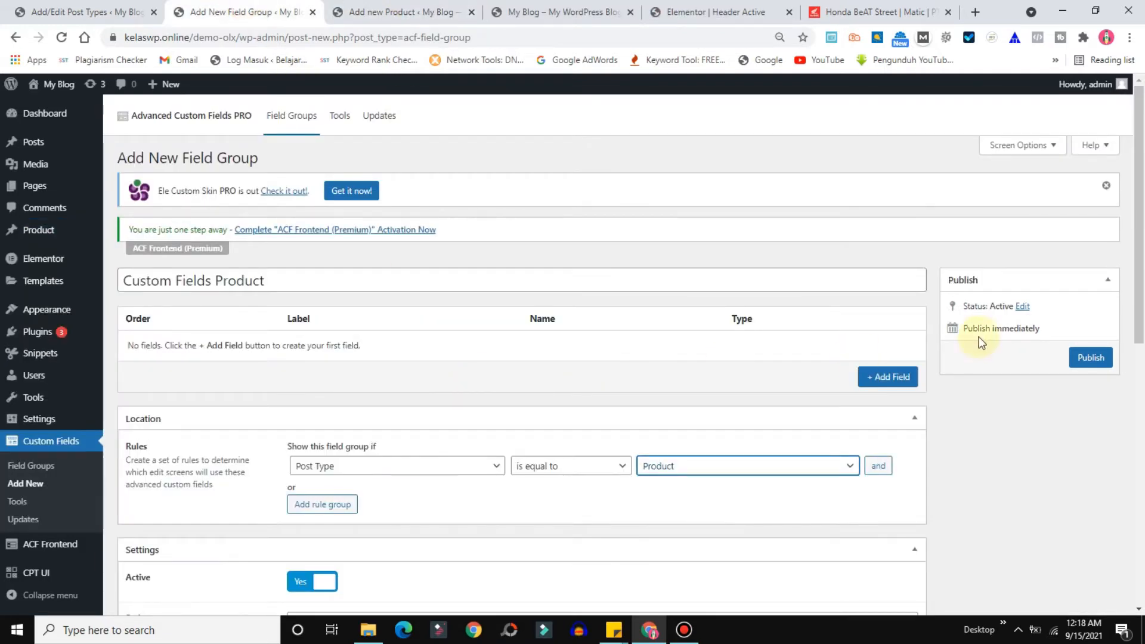
Add a first field to the group, and place the BeAT Street reference page's browser tab directly after the field group's tab
scroll(1094, 257, down, 2)
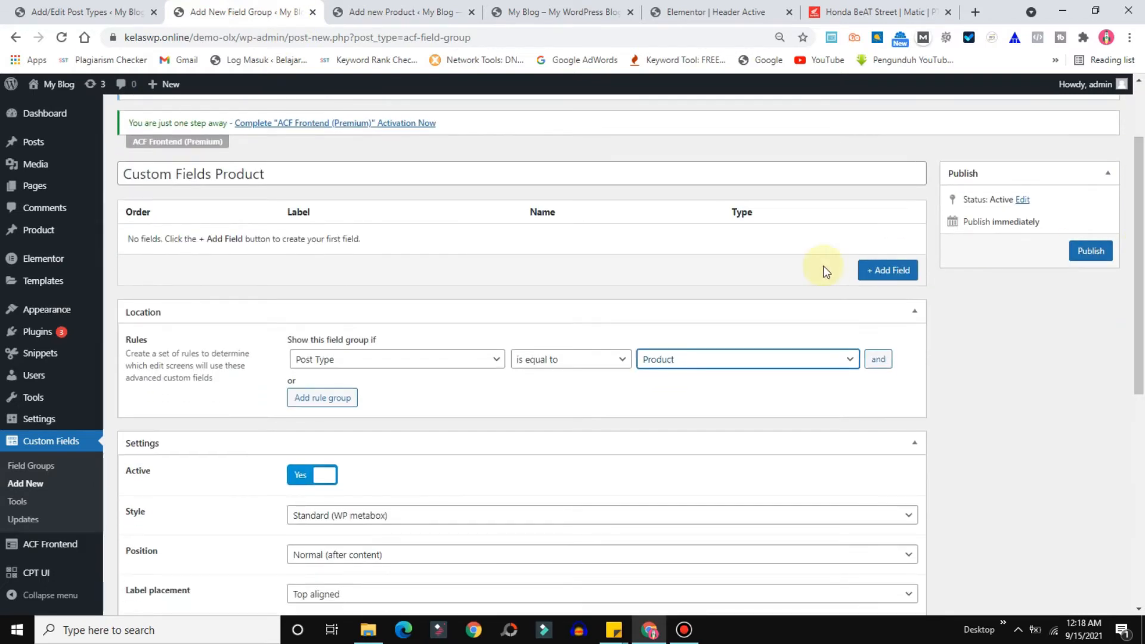
click(881, 271)
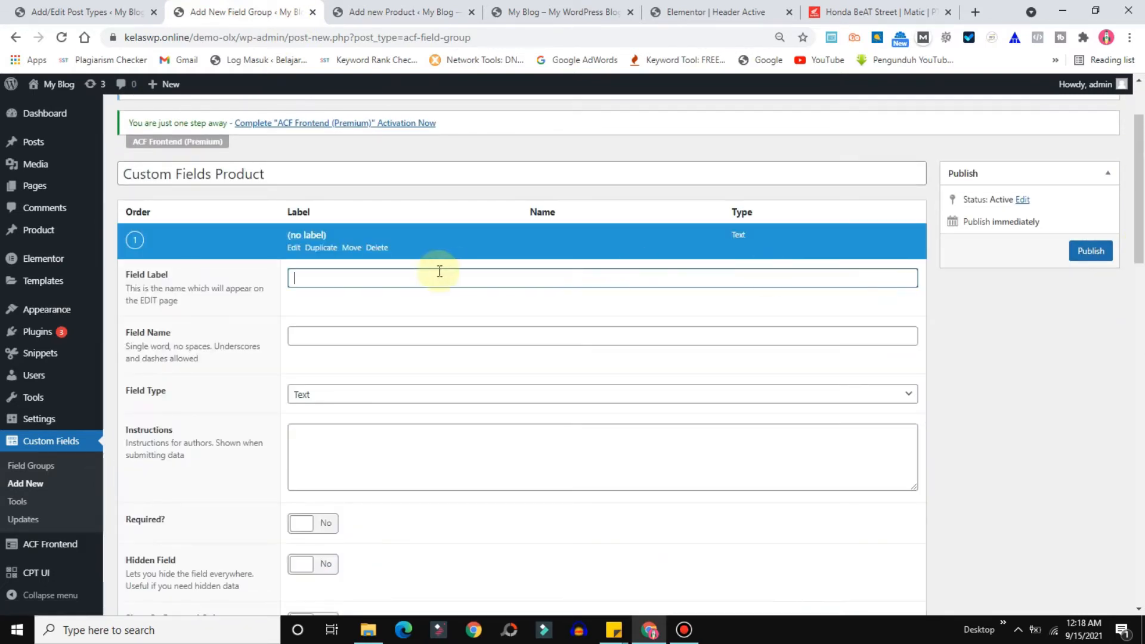
click(889, 12)
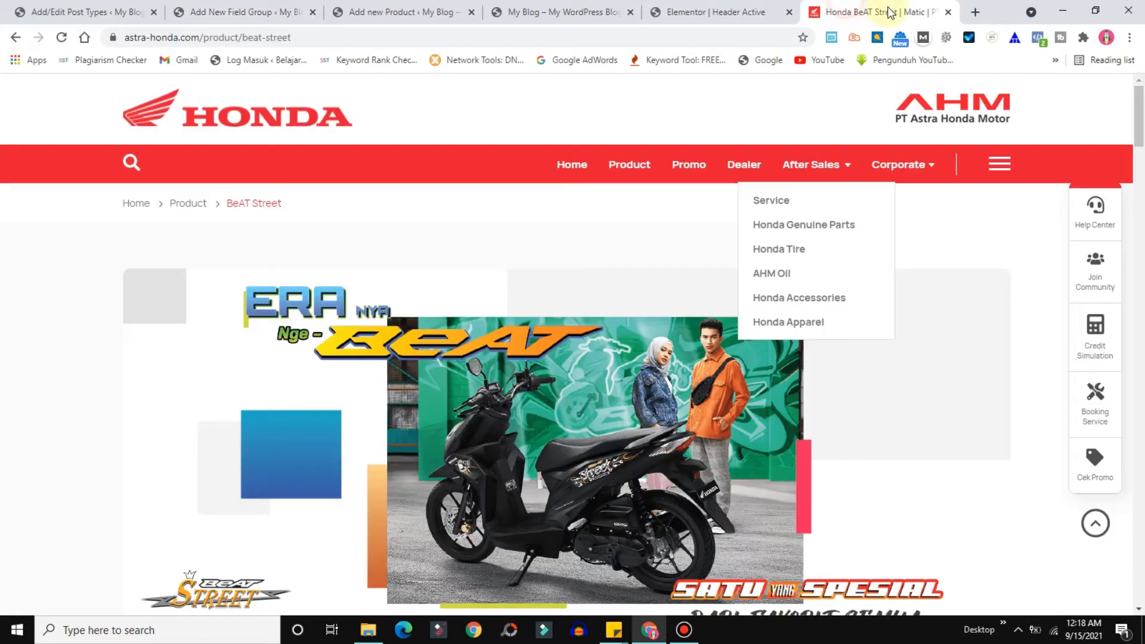
drag(790, 13, 407, 25)
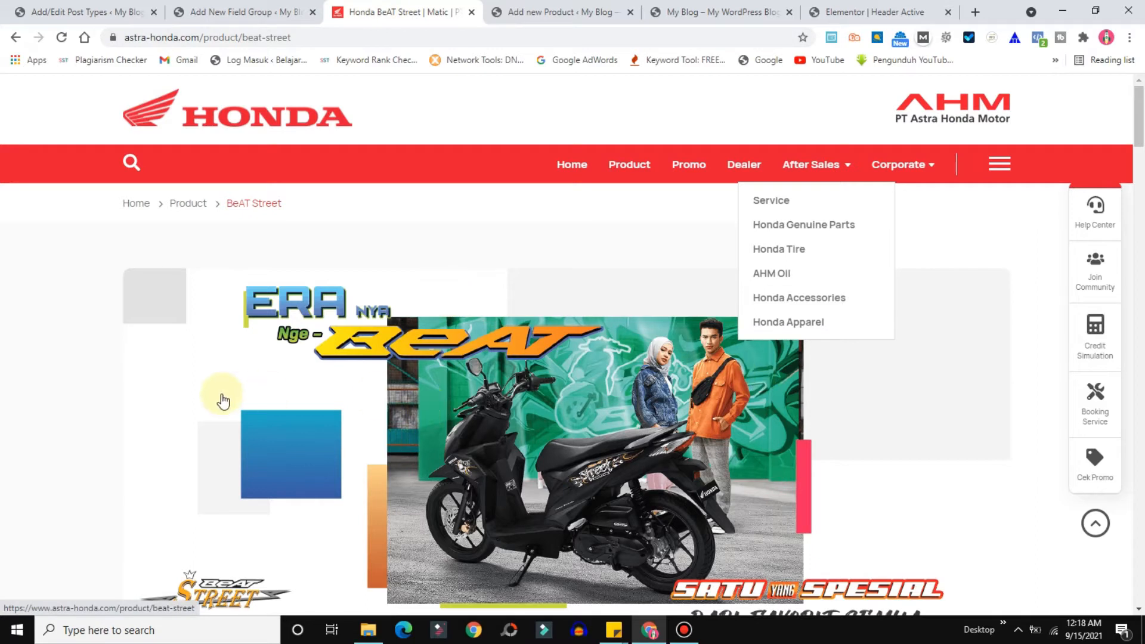
Label the first field Banner 1, name it banner_1 and set its field type to Image
click(247, 6)
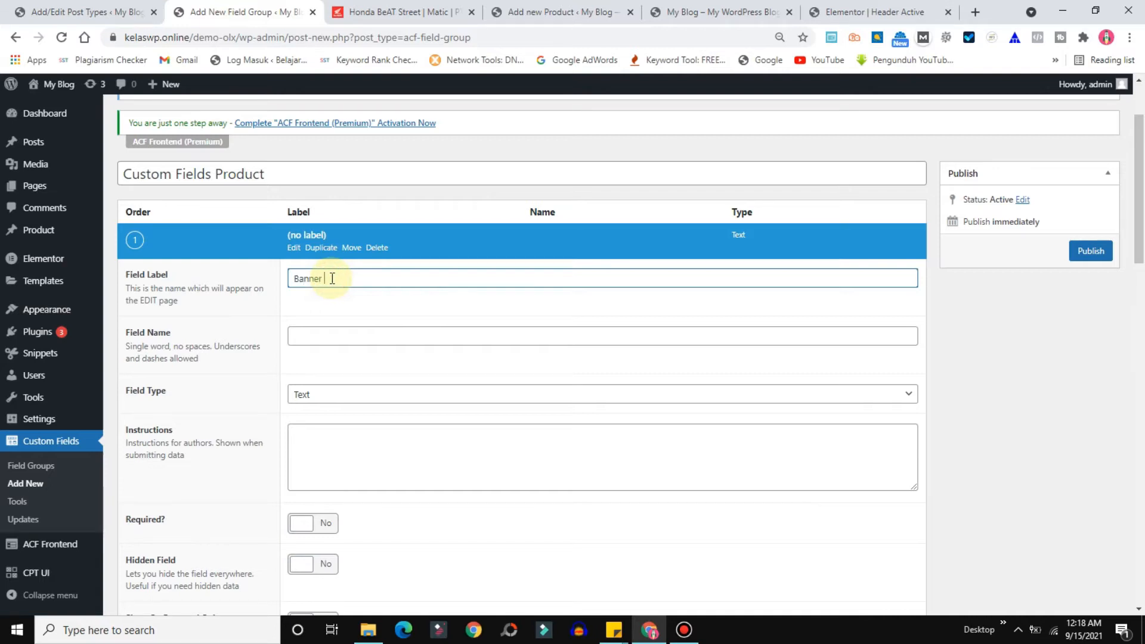
click(334, 336)
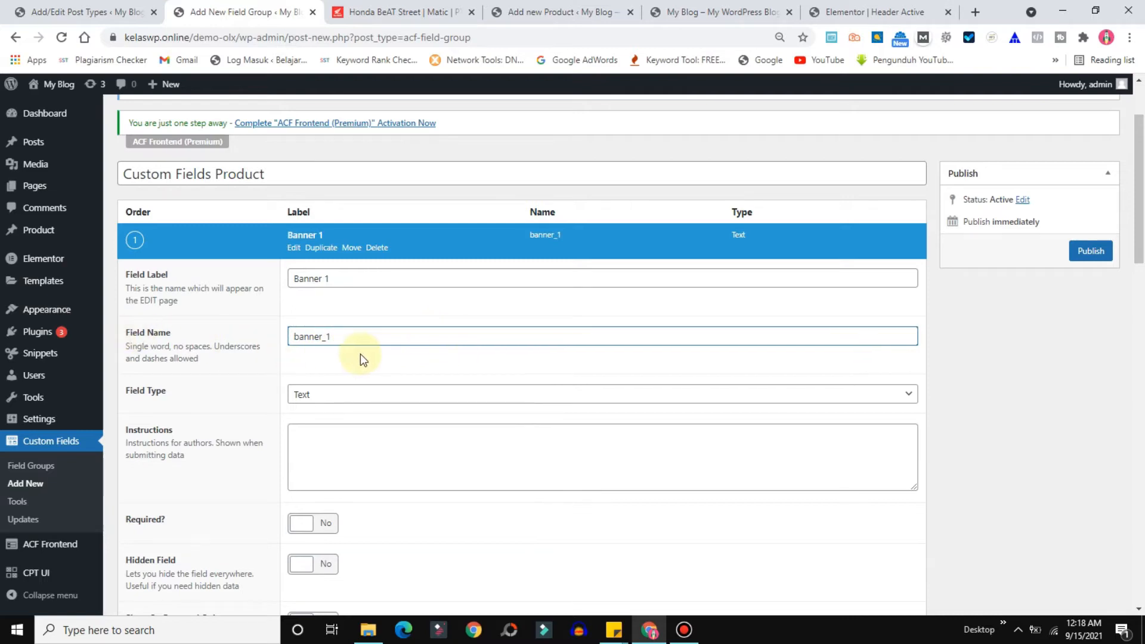
click(335, 394)
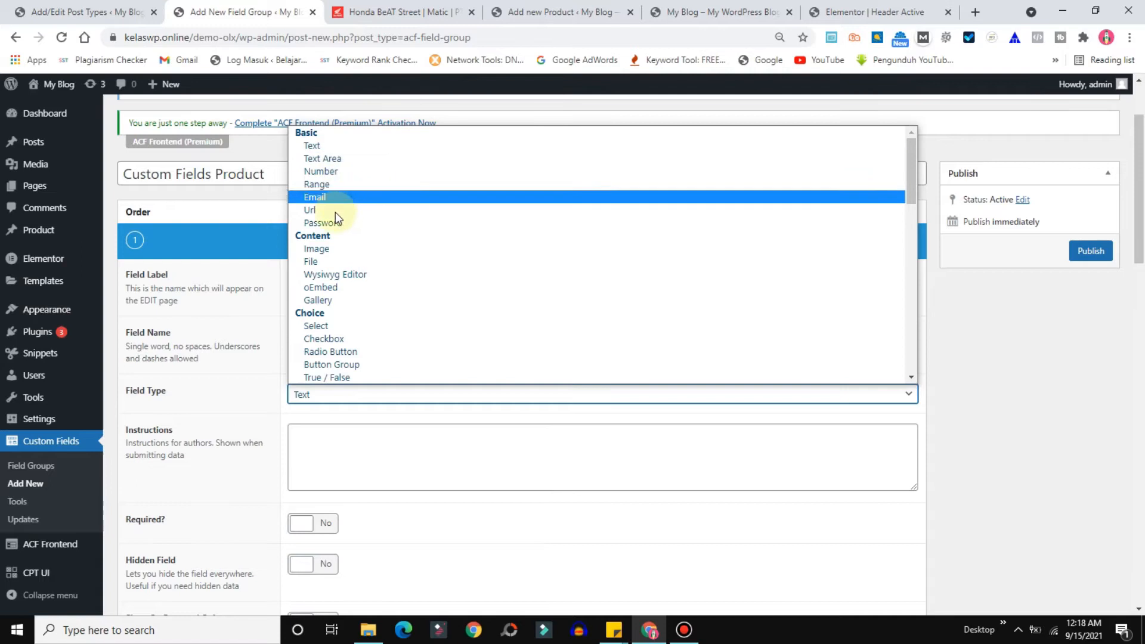
click(321, 248)
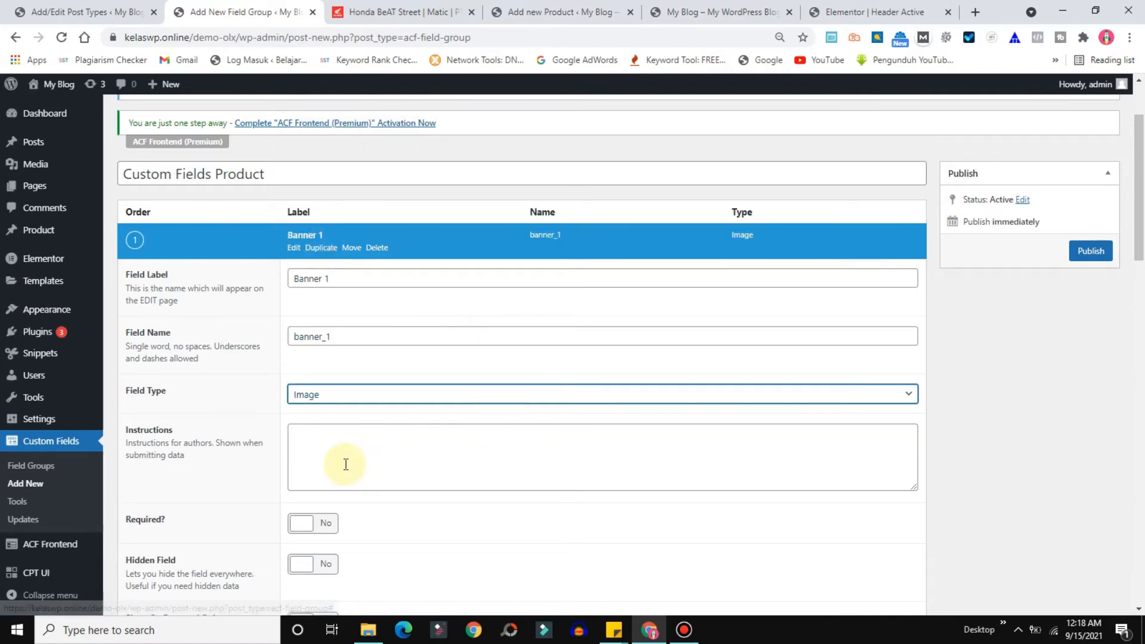
Check the reference page's banner and set the Banner 1 field's preview size to Full Size
click(401, 12)
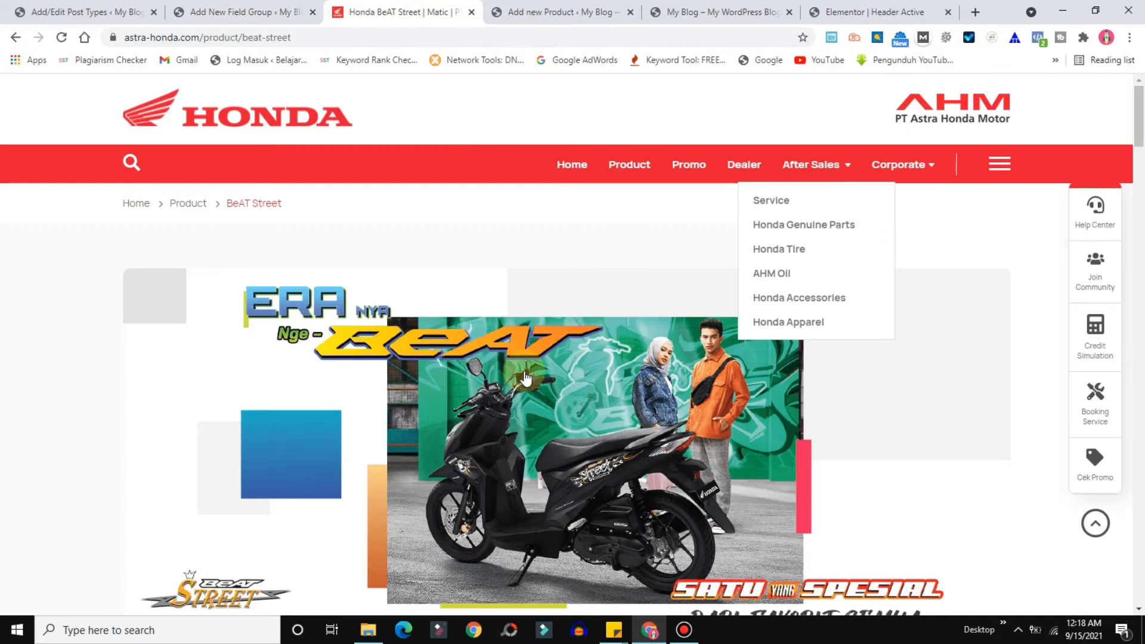
click(237, 10)
scroll(924, 301, down, 7)
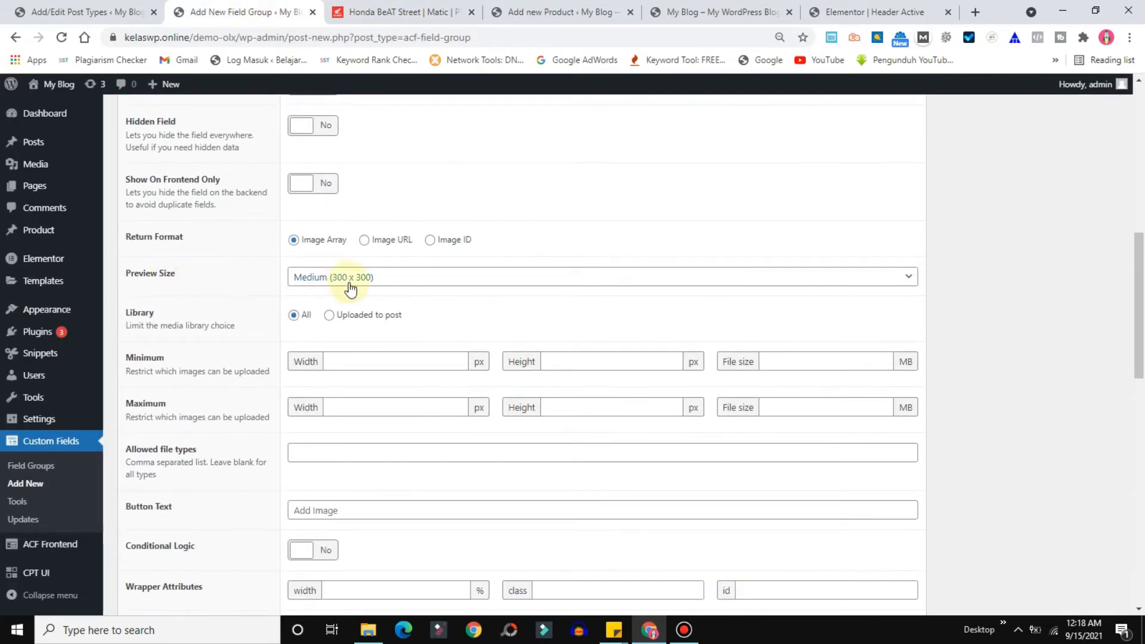
click(414, 277)
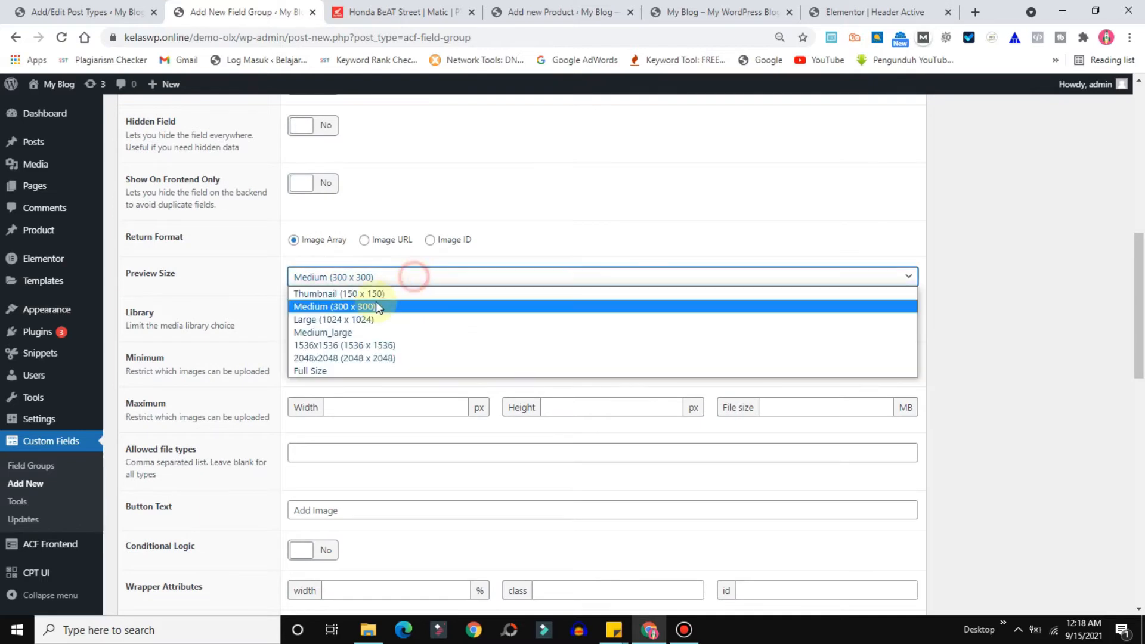
click(308, 371)
drag(1140, 331, 1142, 433)
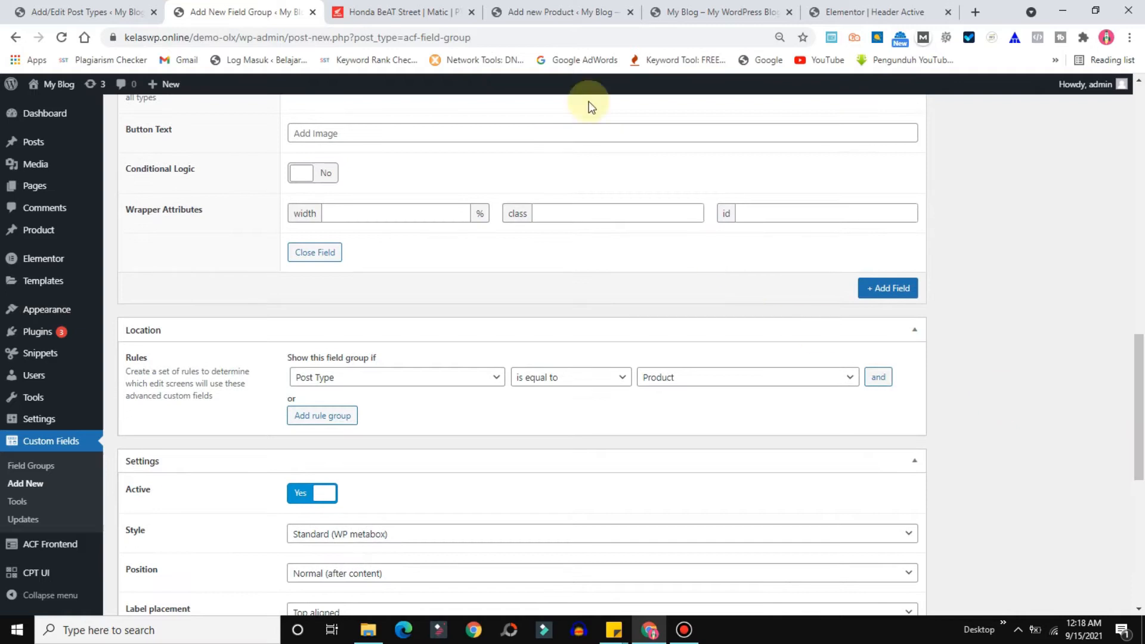
Check the reference page's image slider and add a second field labelled Slider 1, named slider_1, with the Gallery type
click(406, 12)
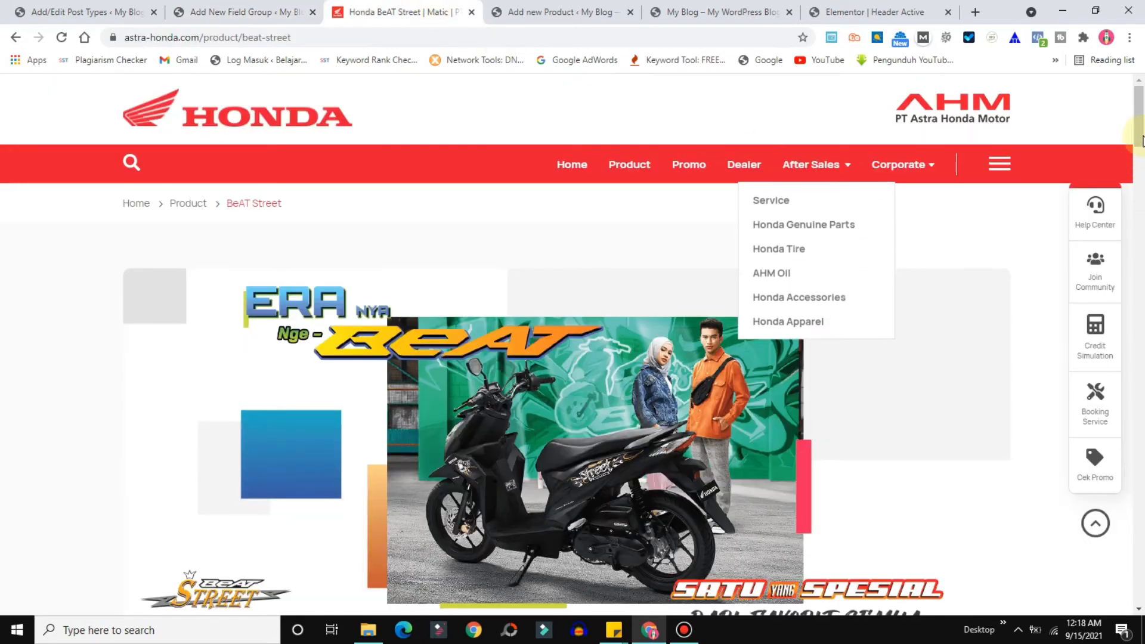
drag(1141, 157, 1142, 216)
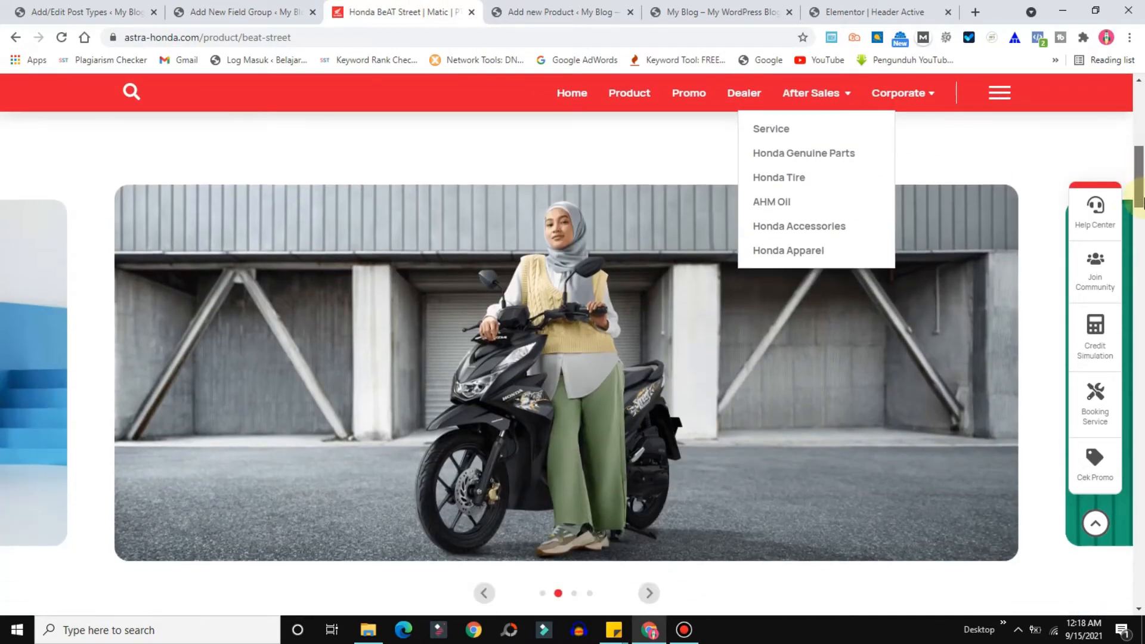
click(649, 593)
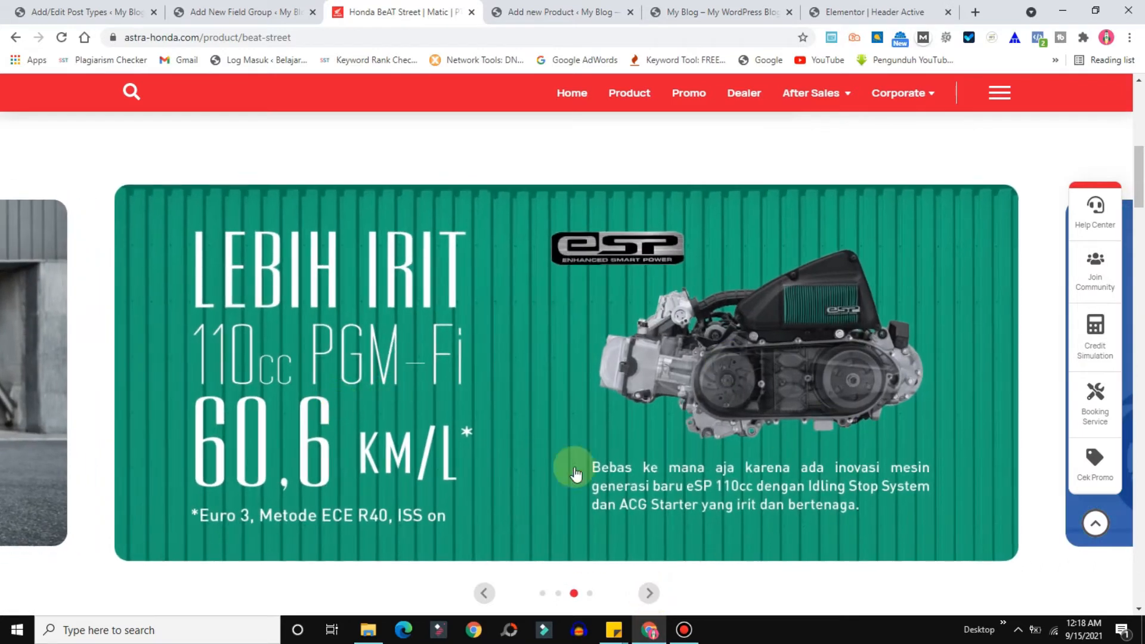
click(209, 10)
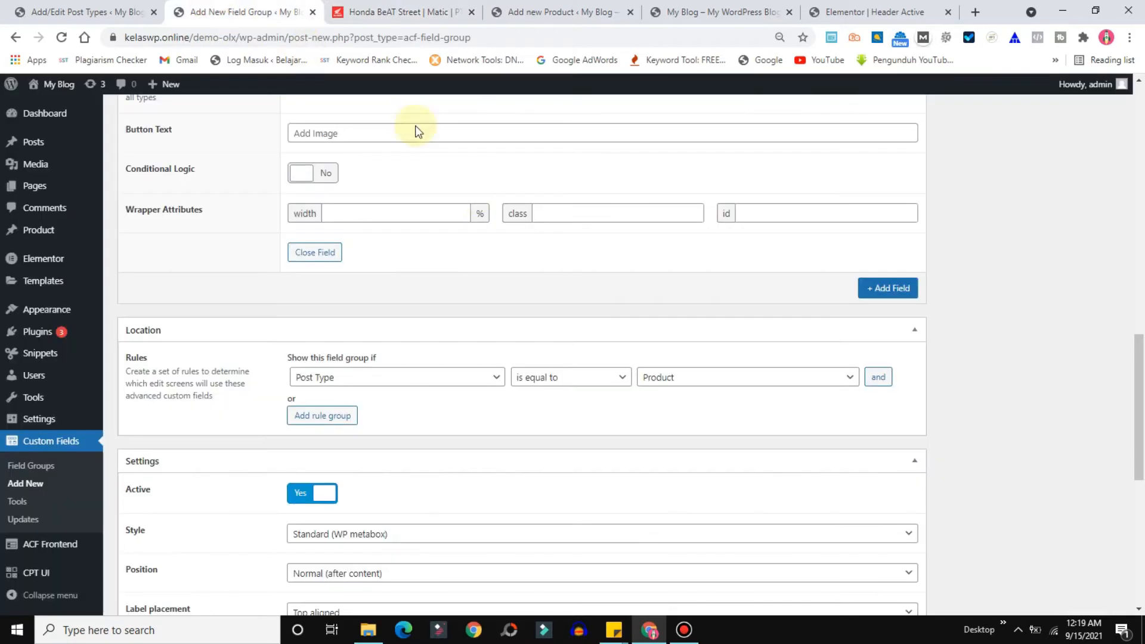
click(887, 288)
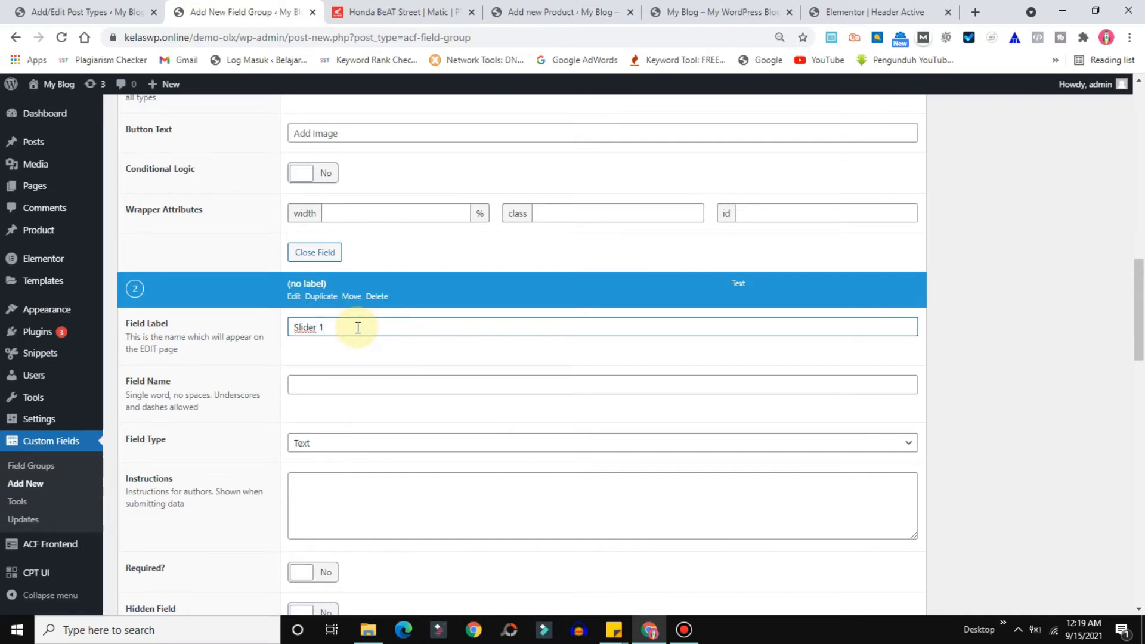
click(375, 381)
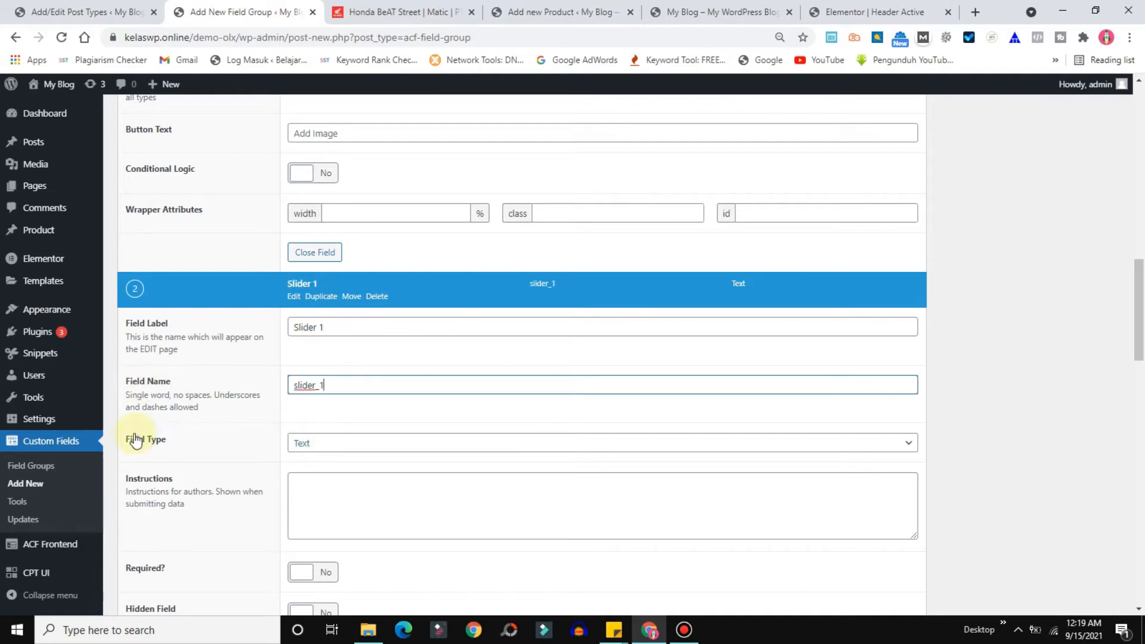
click(332, 454)
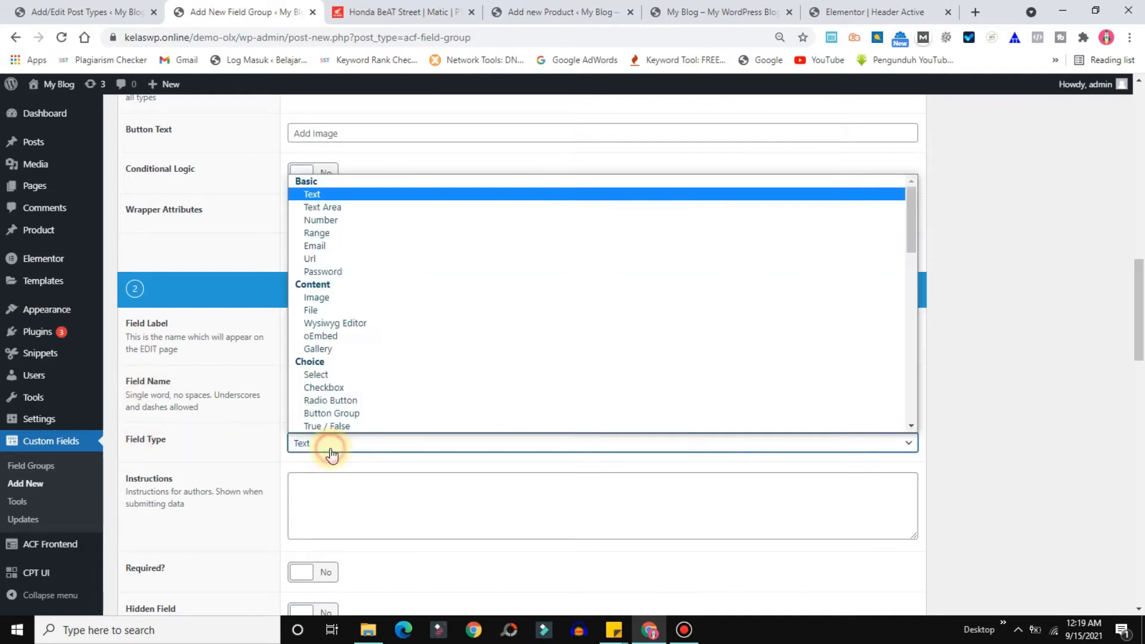
click(320, 350)
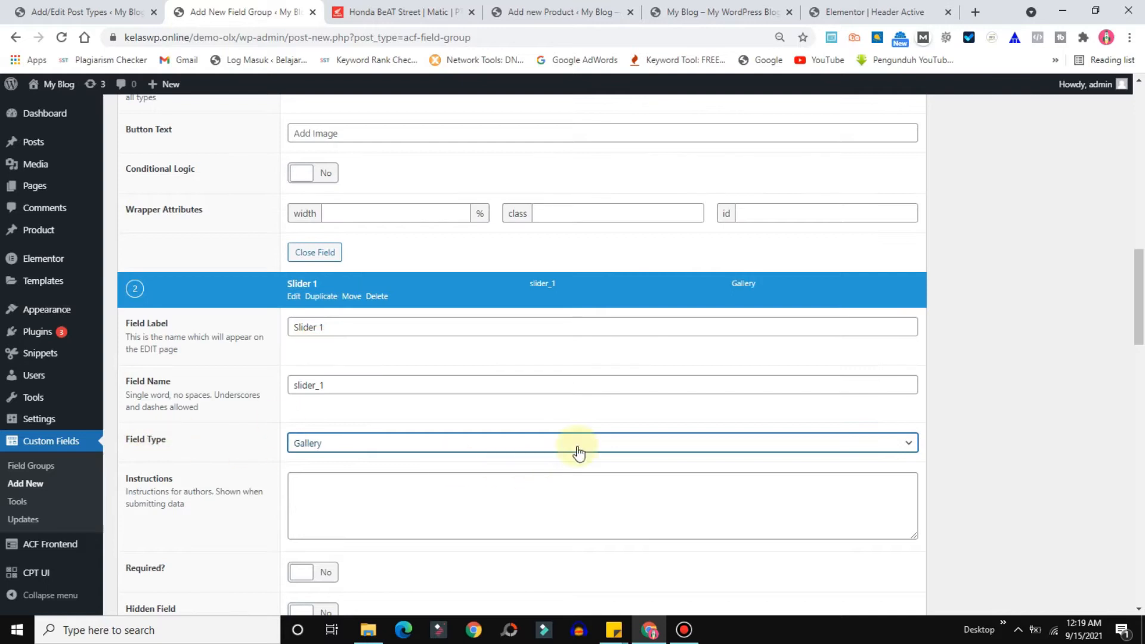
Set the Slider 1 gallery field's preview size to Full Size
drag(1144, 322, 1144, 404)
click(389, 247)
click(330, 340)
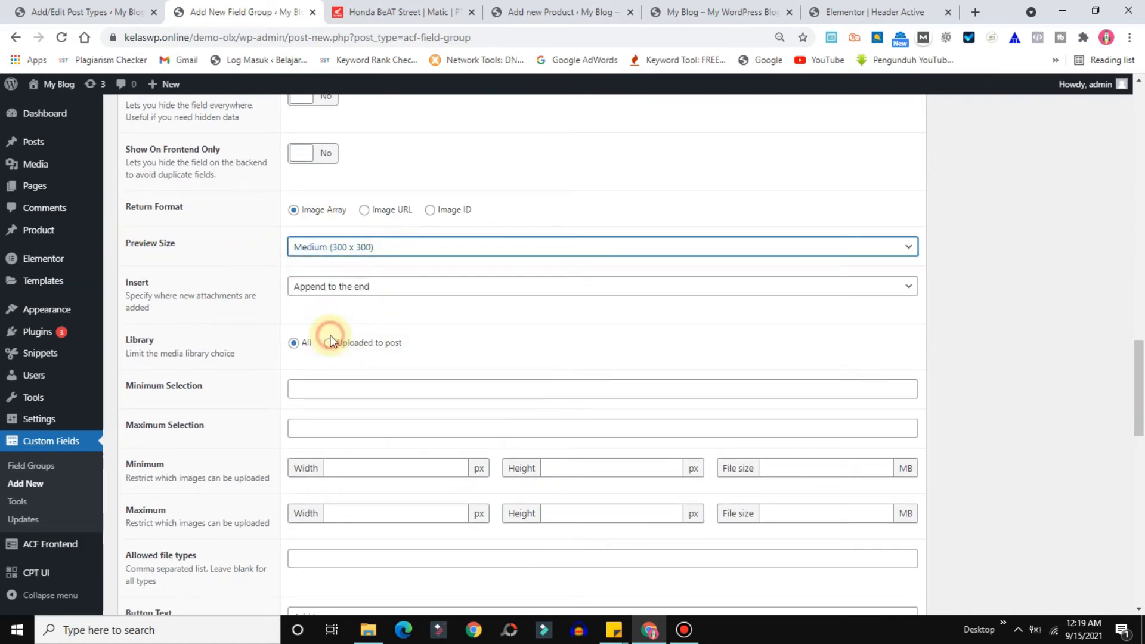
Check the reference page's 360 view section and add a third field labelled 360 View, named 360_view, with the Image type
drag(1142, 426, 1142, 513)
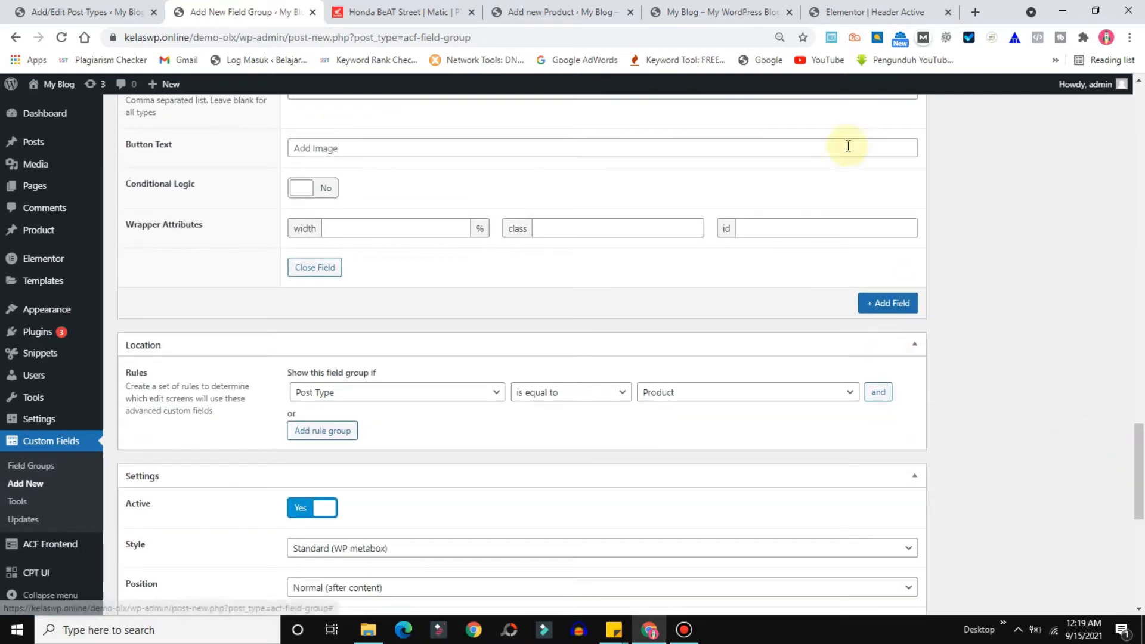
click(423, 15)
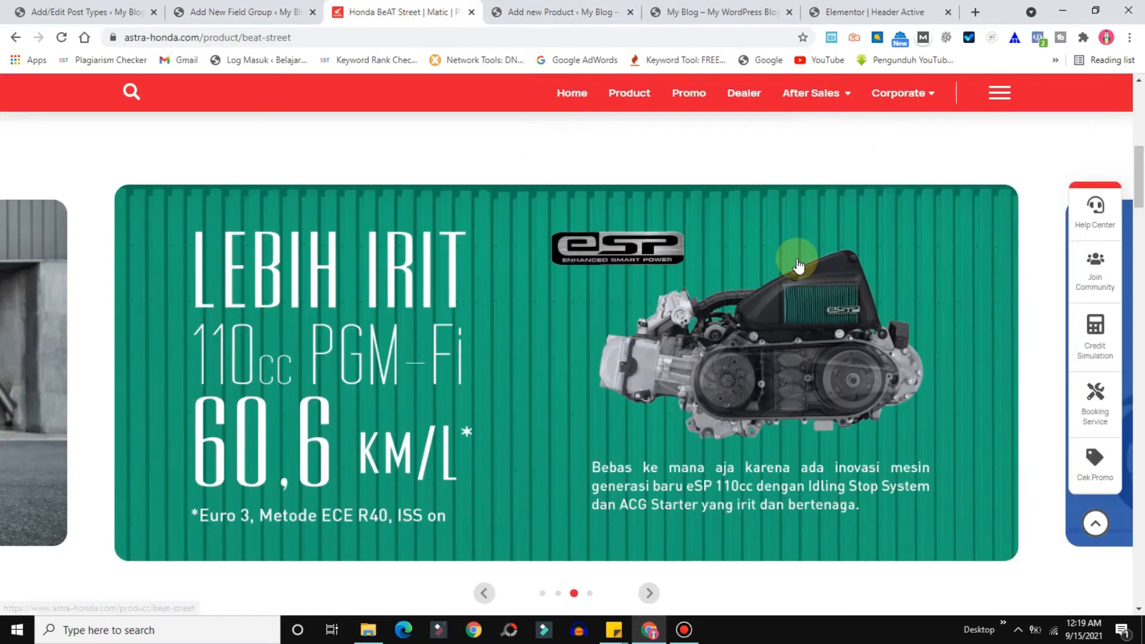
drag(1141, 193, 1140, 247)
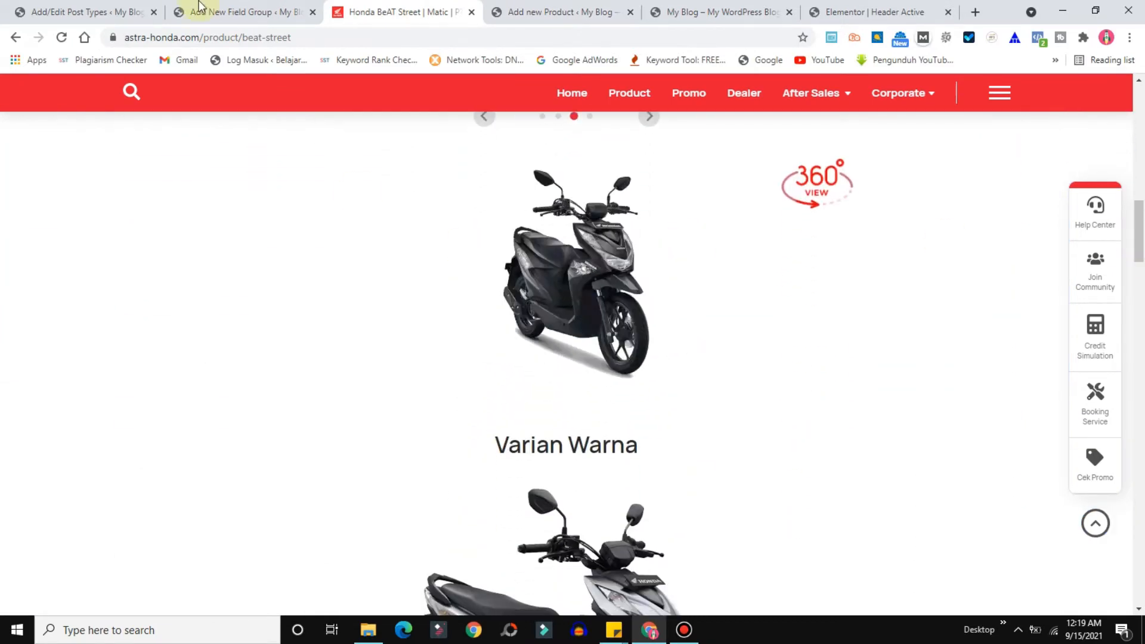
click(192, 10)
click(888, 303)
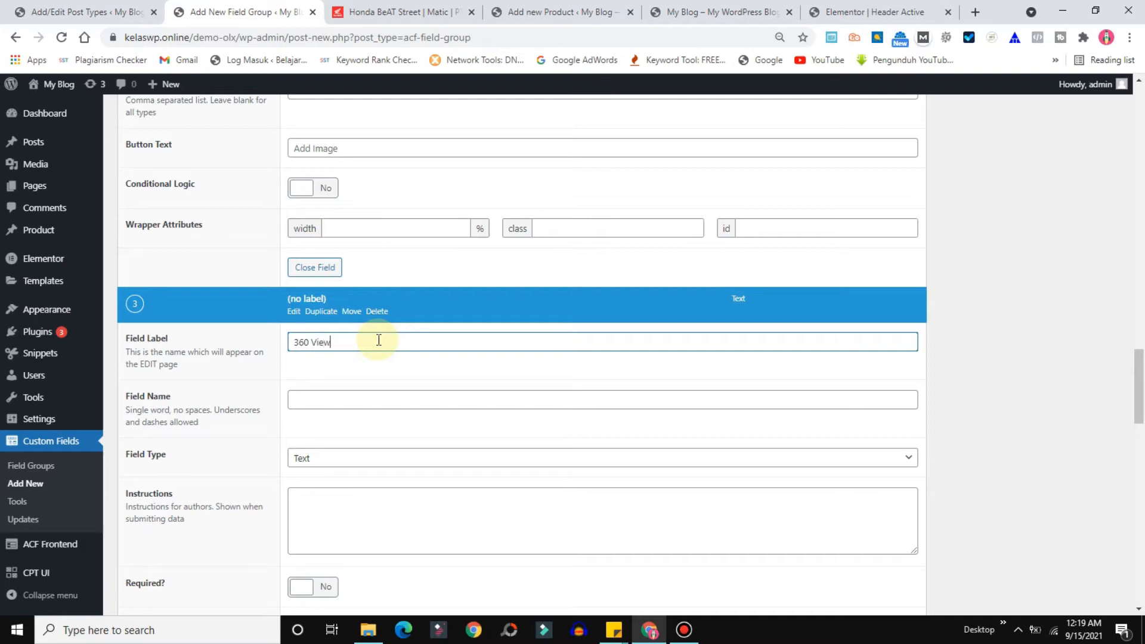
click(317, 399)
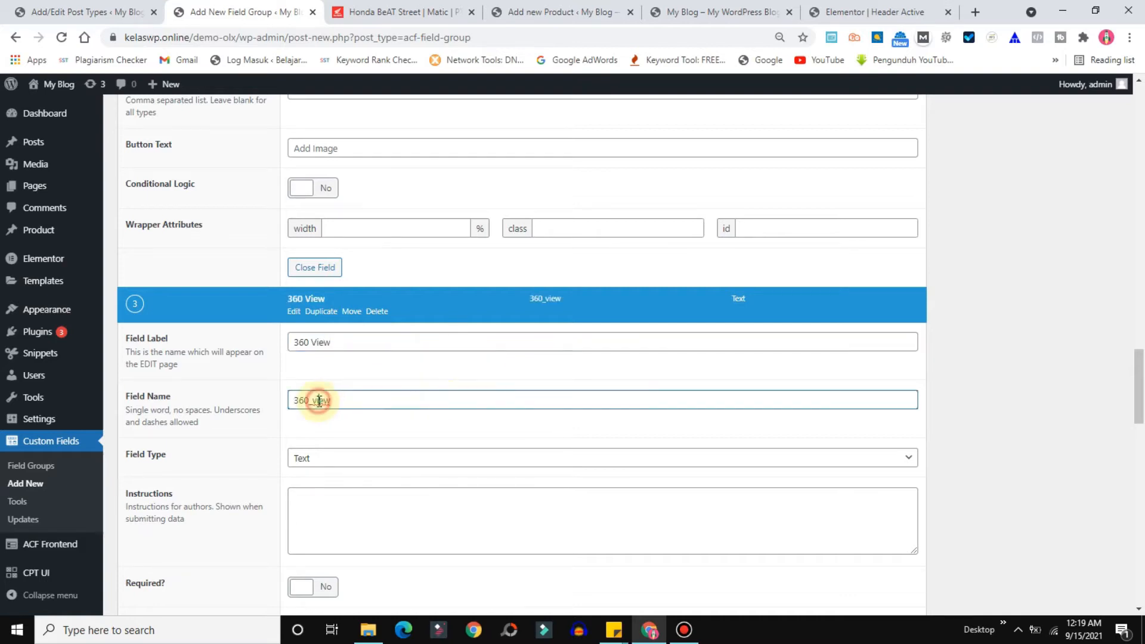
click(385, 455)
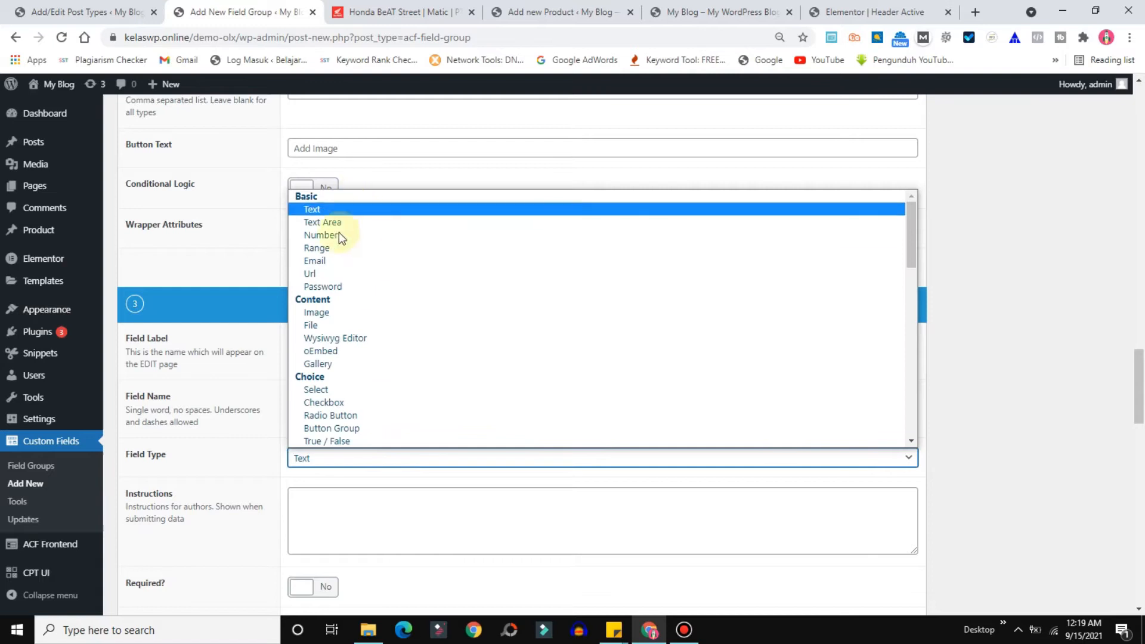
click(315, 313)
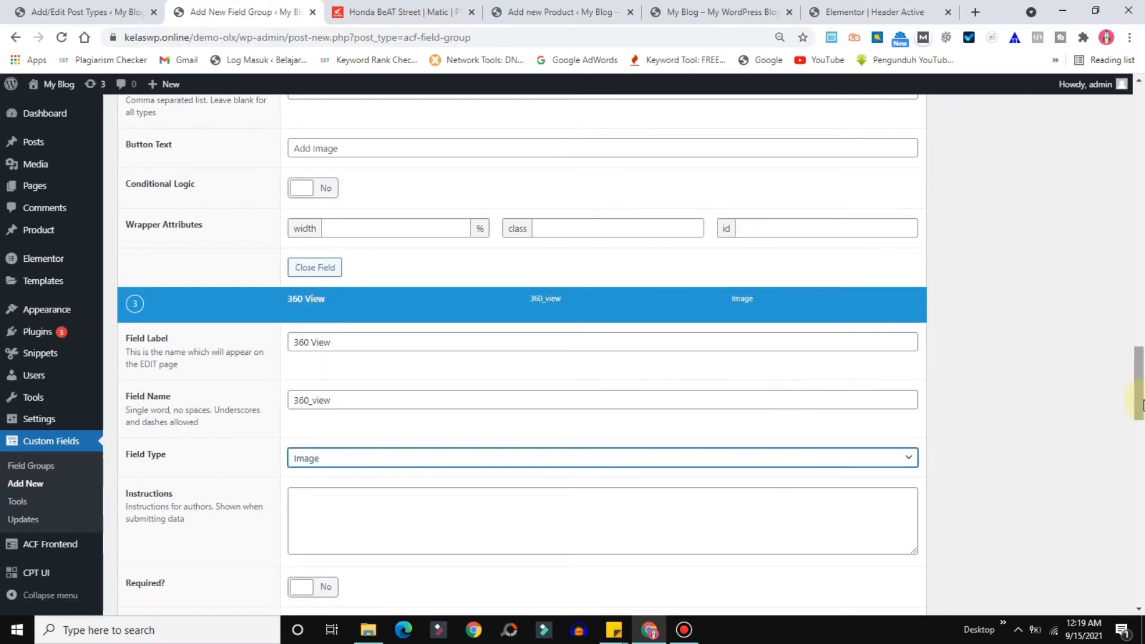
Set the 360 View image field's preview size to Full Size
drag(1139, 400, 1139, 477)
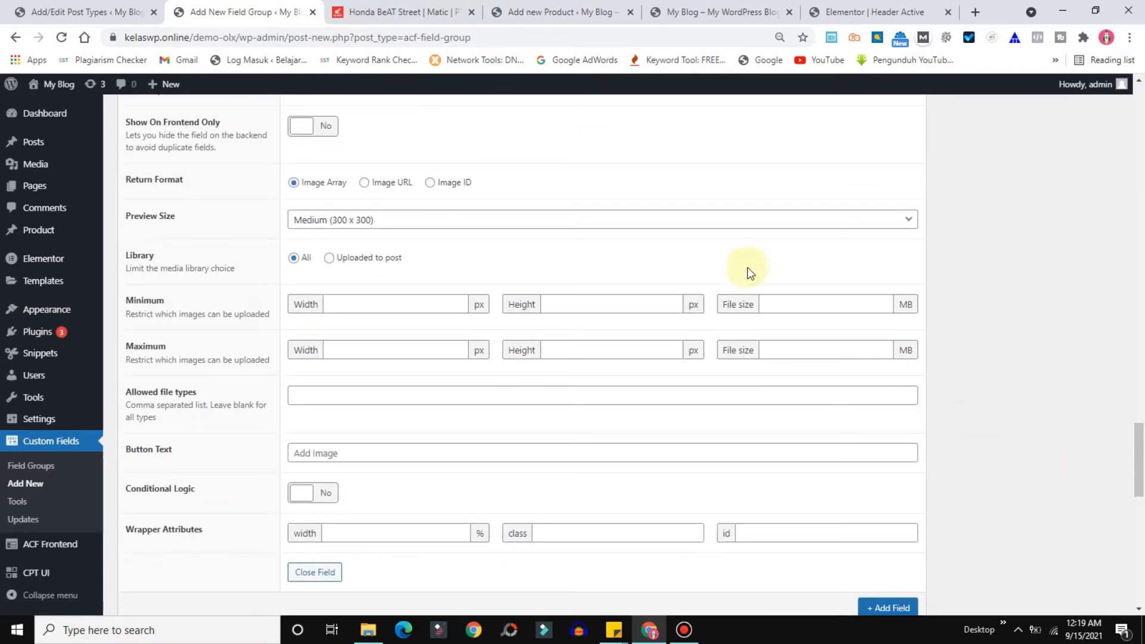
click(401, 221)
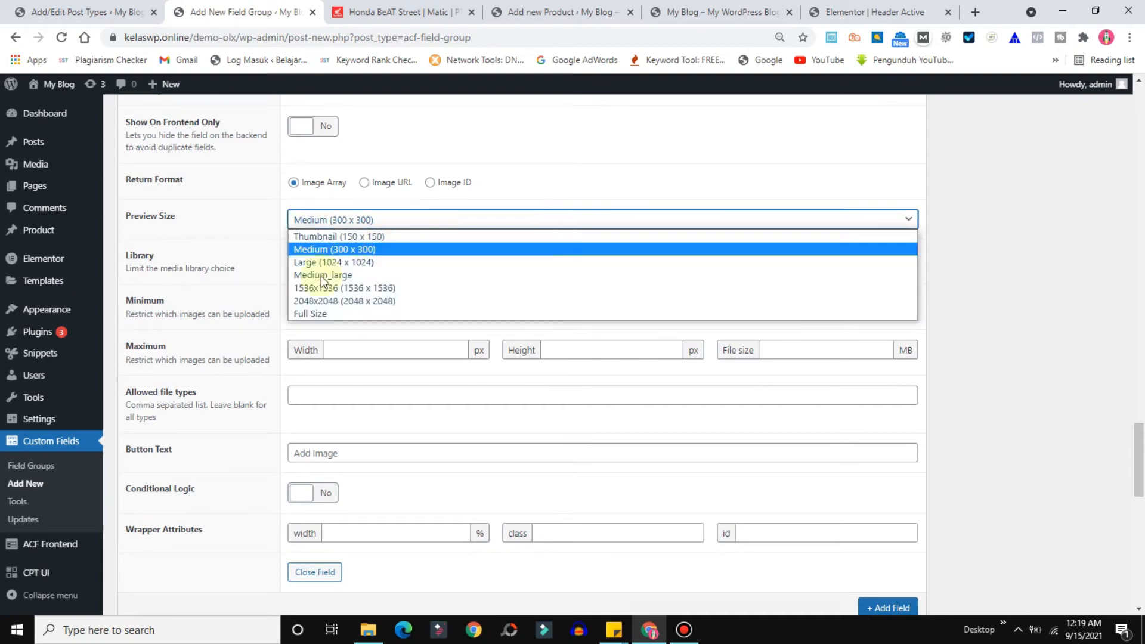
click(294, 313)
Add a fourth field to the group and check the Varian Warna colour slider on the reference page
drag(1141, 453, 1141, 501)
click(889, 263)
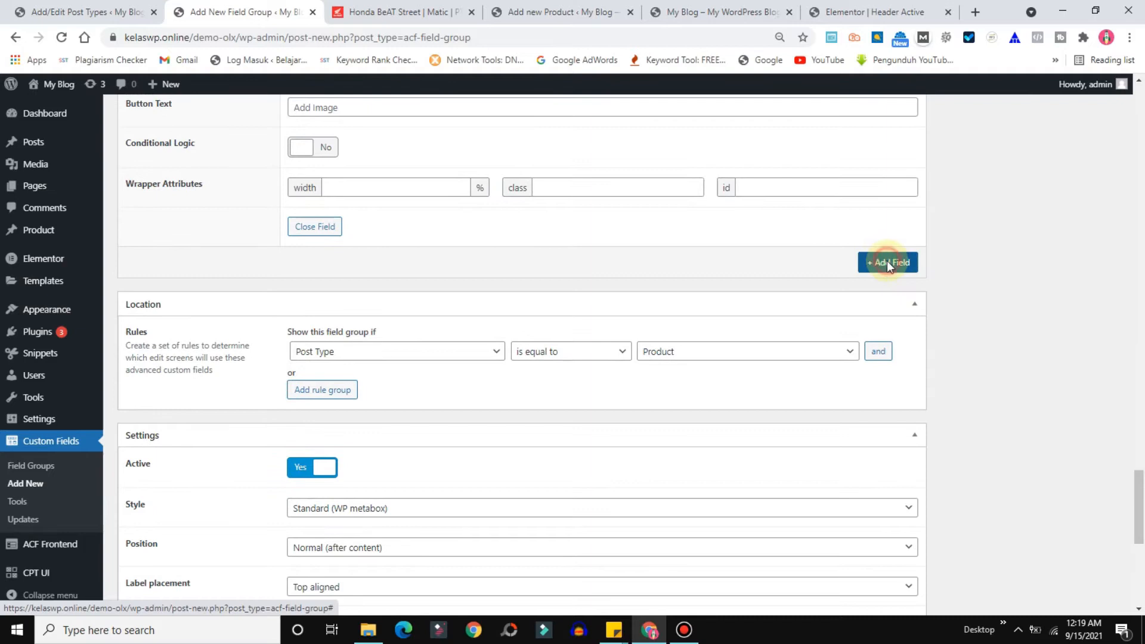
click(388, 12)
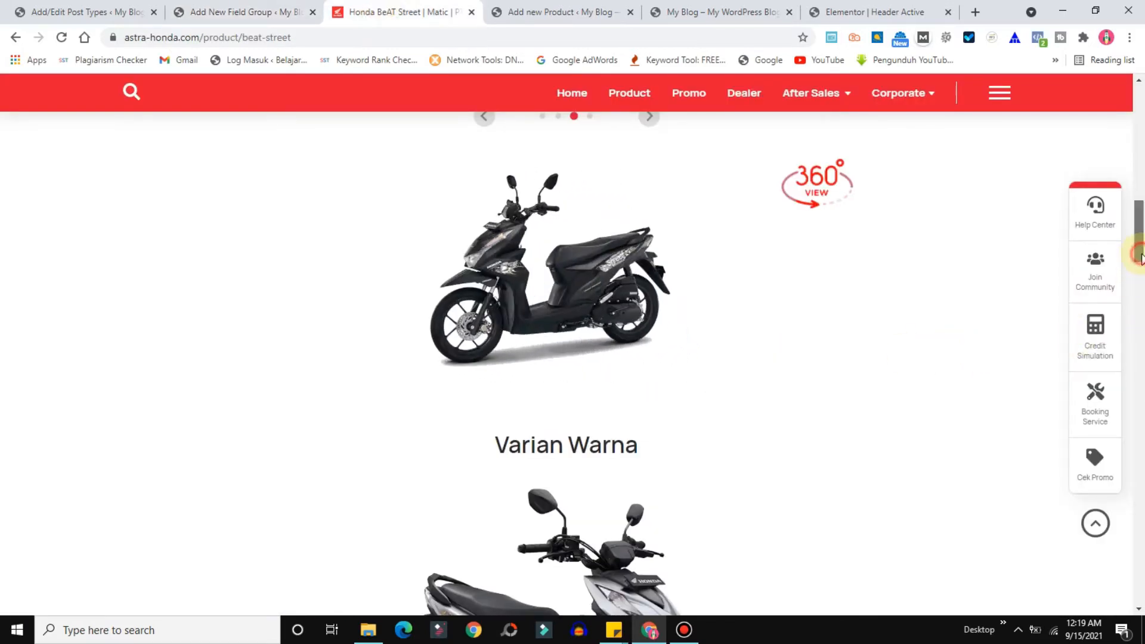
scroll(1141, 257, down, 6)
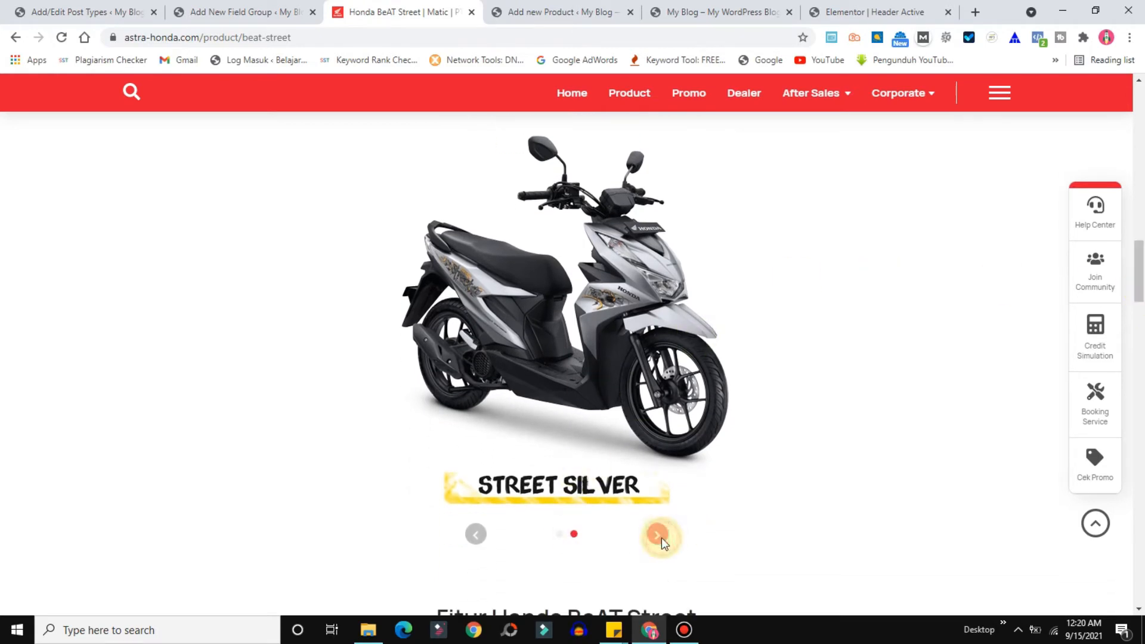
click(476, 535)
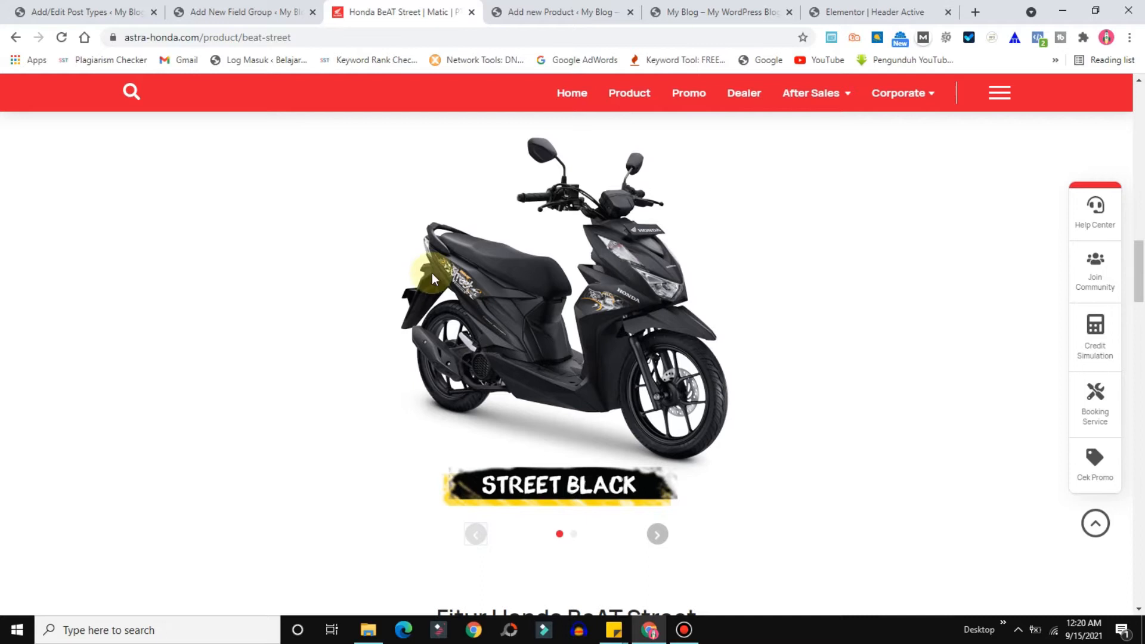
Label the fourth field Slider Varian Warna, name it slider_varian_warna and set its field type to Gallery
click(253, 12)
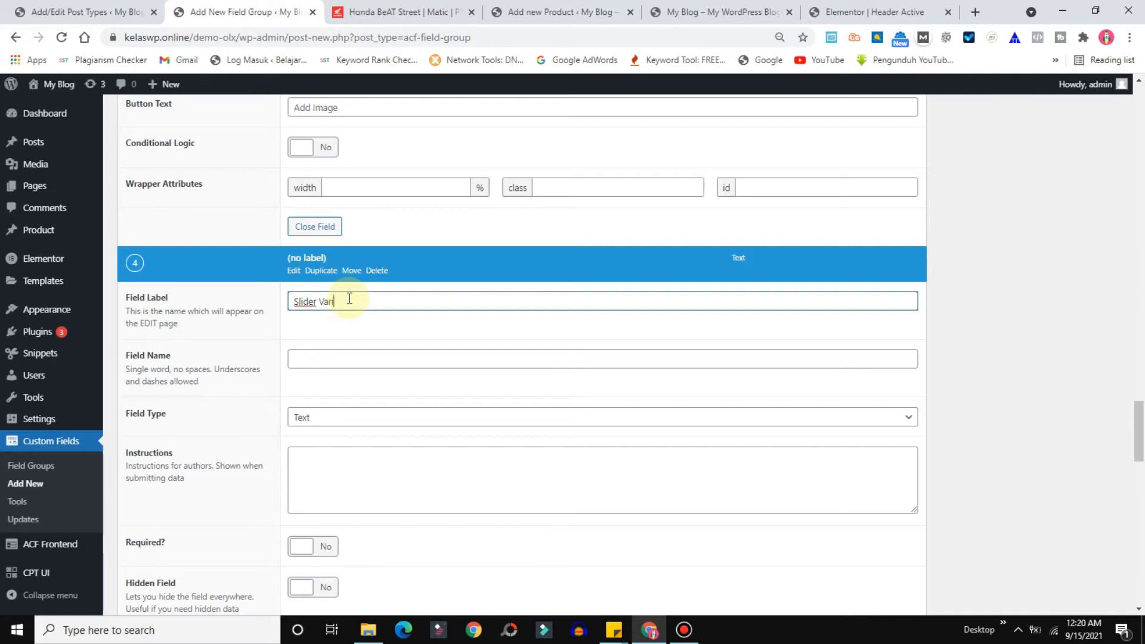
text(na)
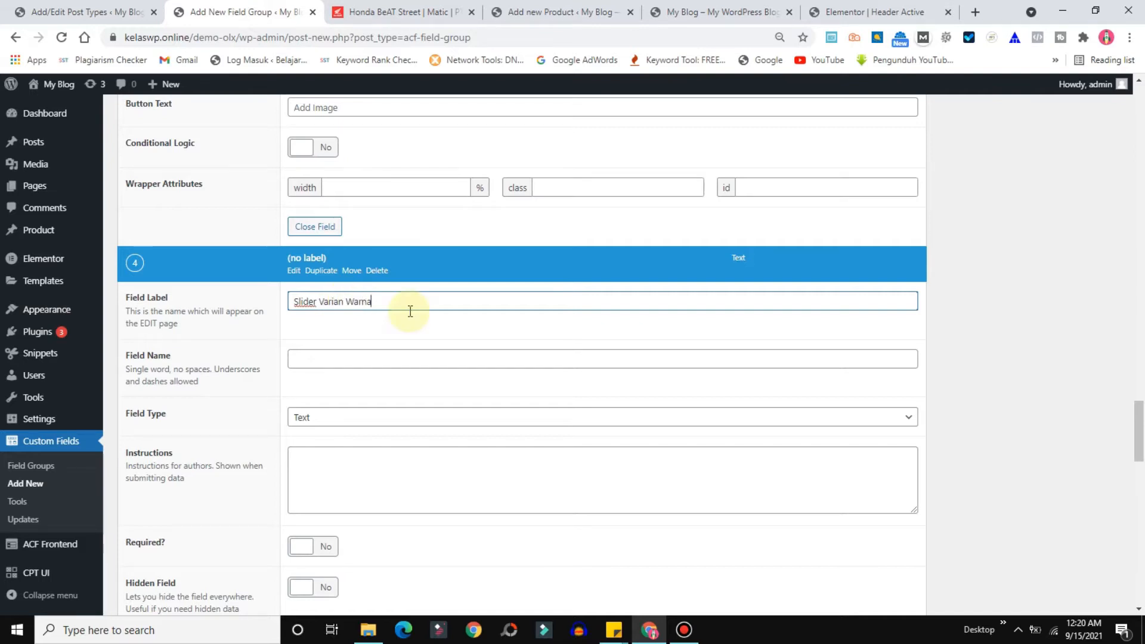
click(343, 360)
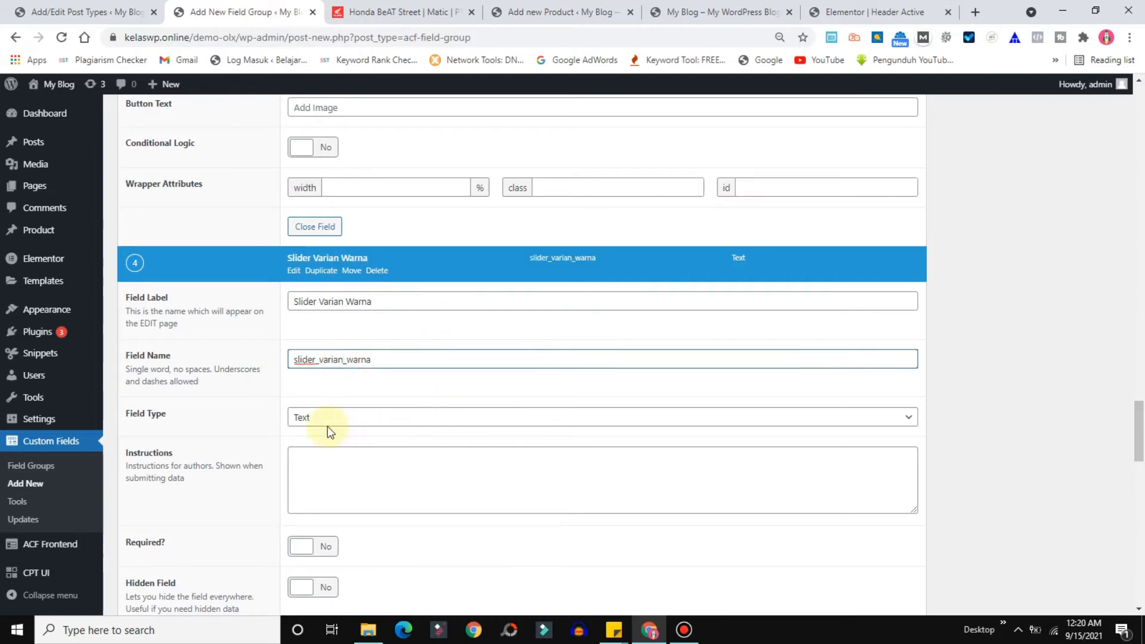
click(319, 420)
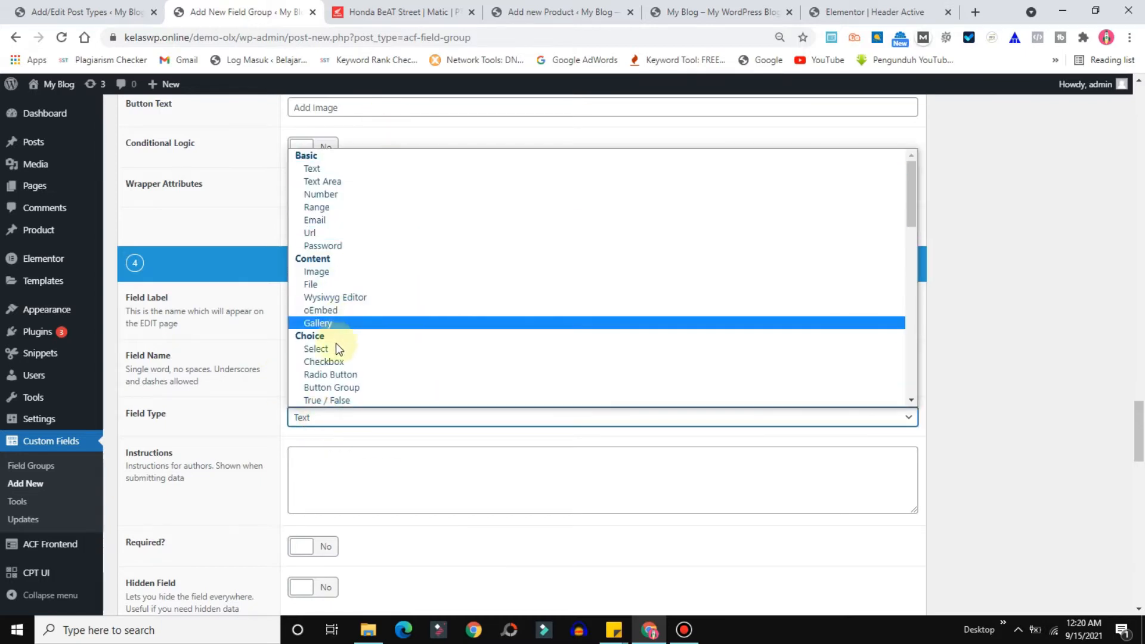
click(328, 325)
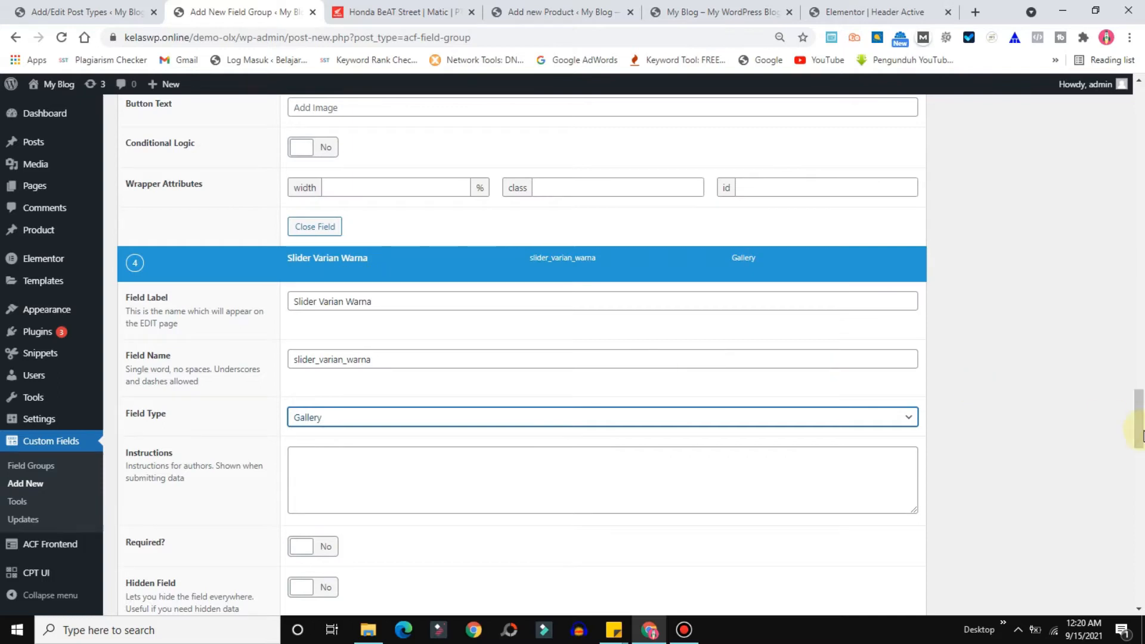
Set the Slider Varian Warna gallery field's preview size to Full Size
scroll(1141, 414, down, 5)
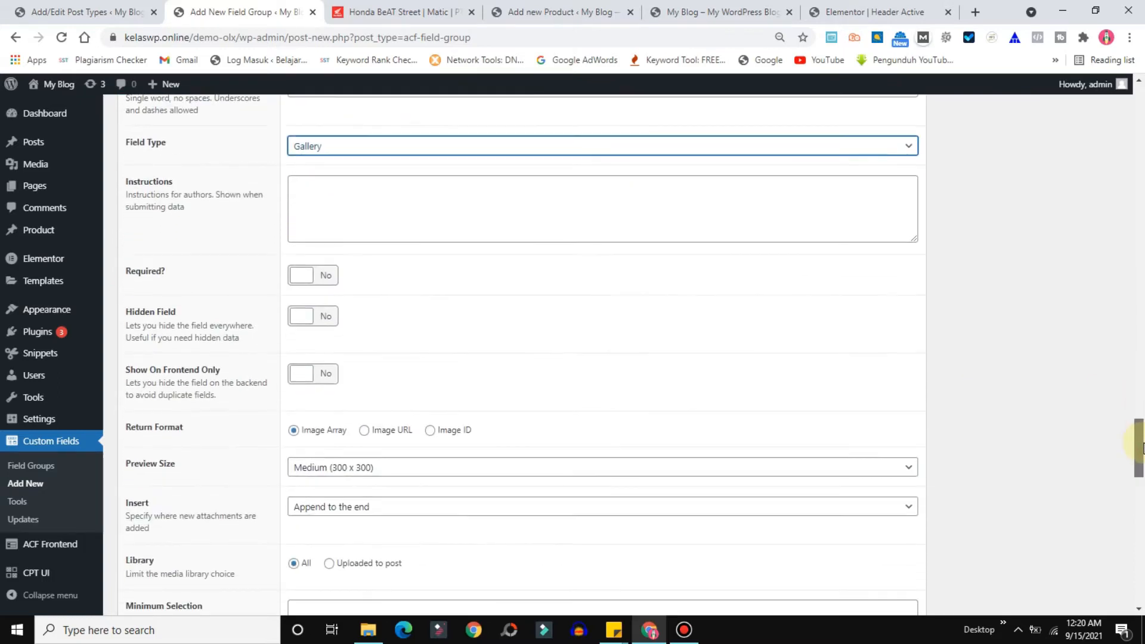
click(352, 468)
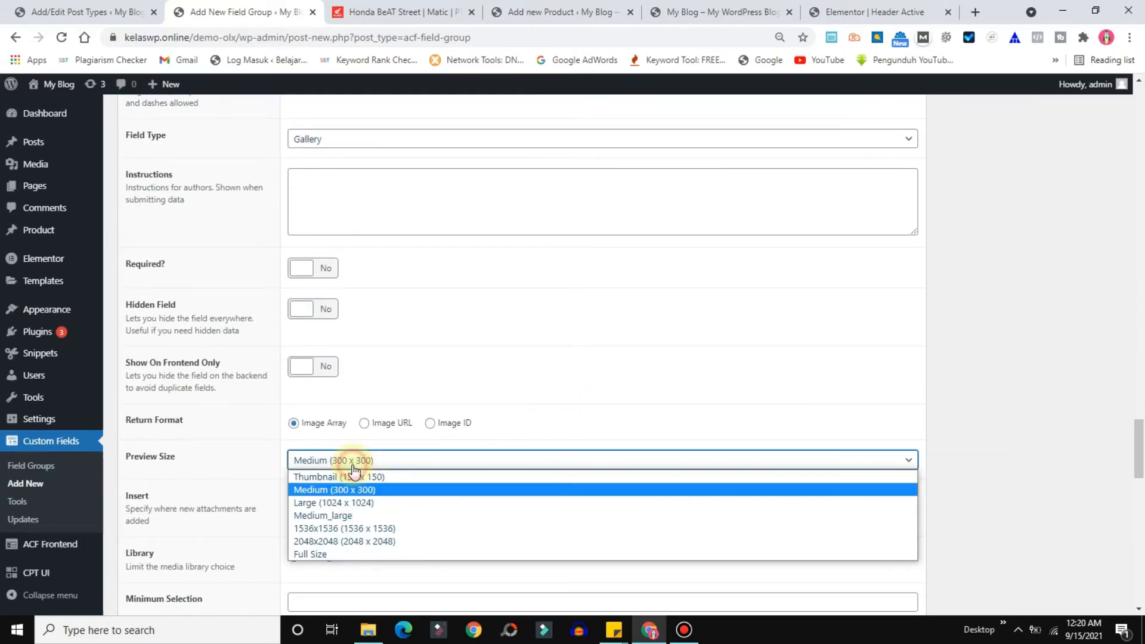
click(328, 553)
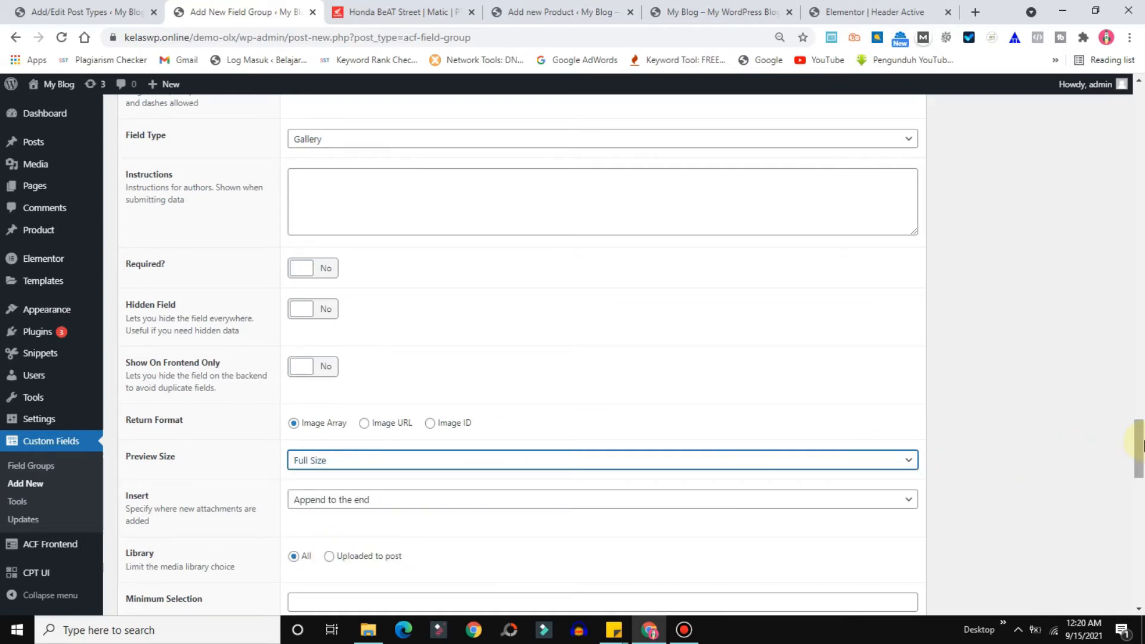
Check the Fitur Honda BeAT Street section on the reference page and add a fifth field to the group
drag(1141, 441, 1141, 514)
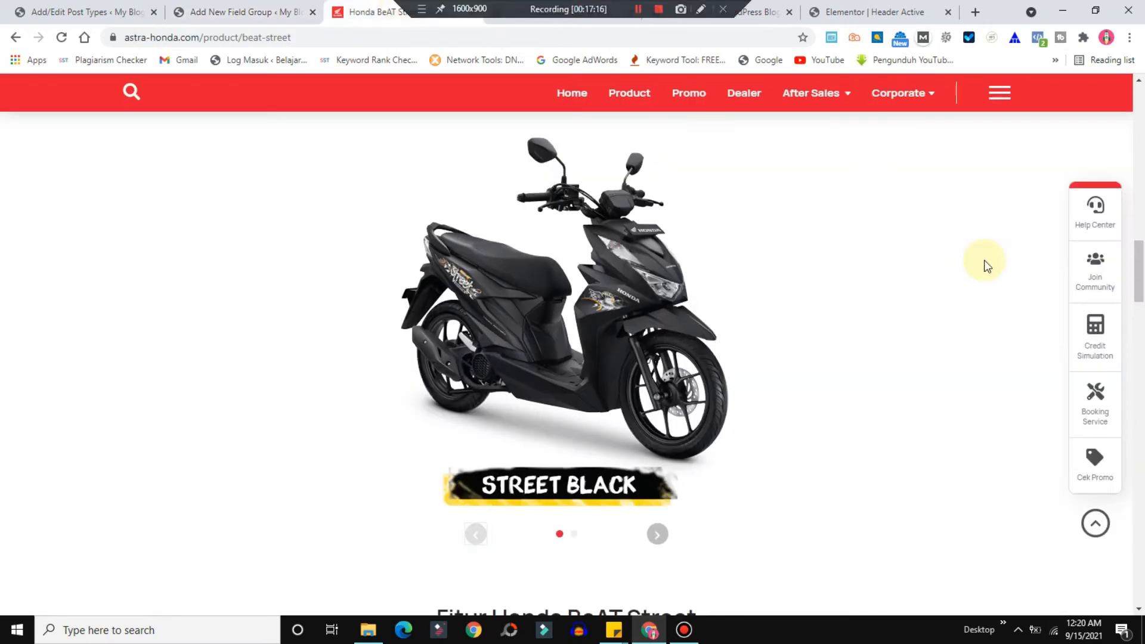
drag(1142, 271, 1143, 321)
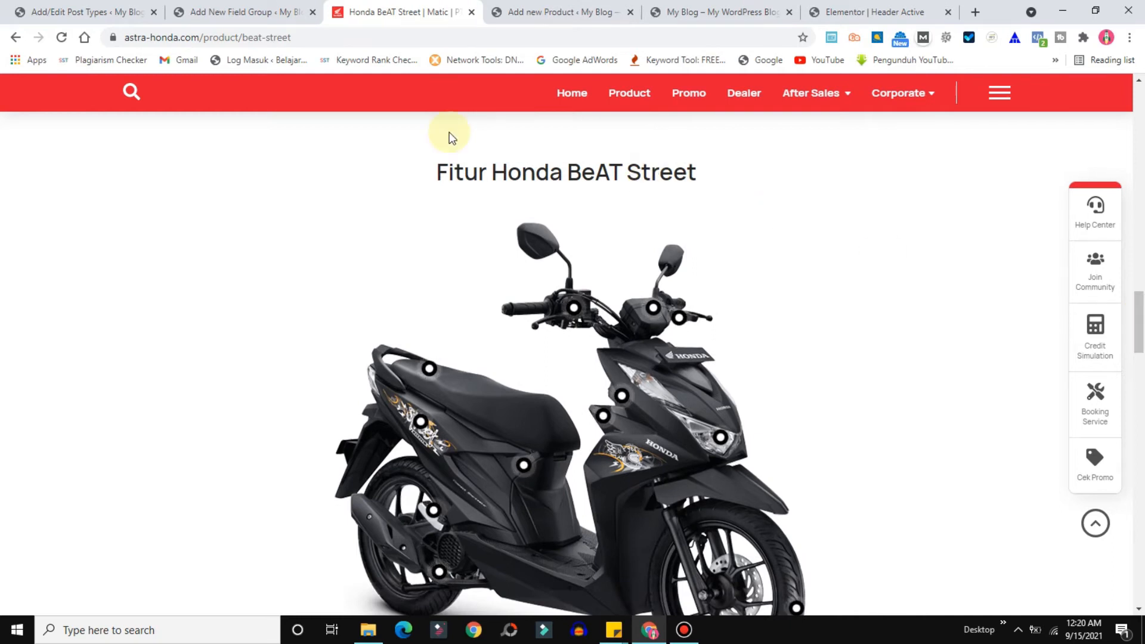
click(222, 11)
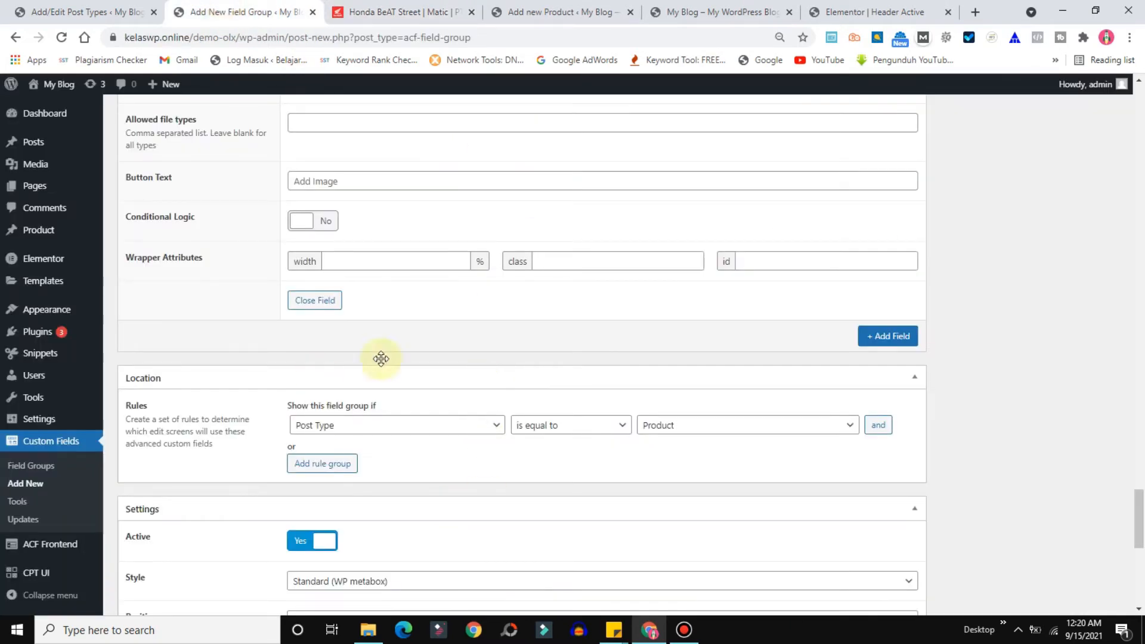
mouse_move(1142, 522)
mouse_down()
mouse_move(1142, 502)
mouse_move(1142, 520)
mouse_up()
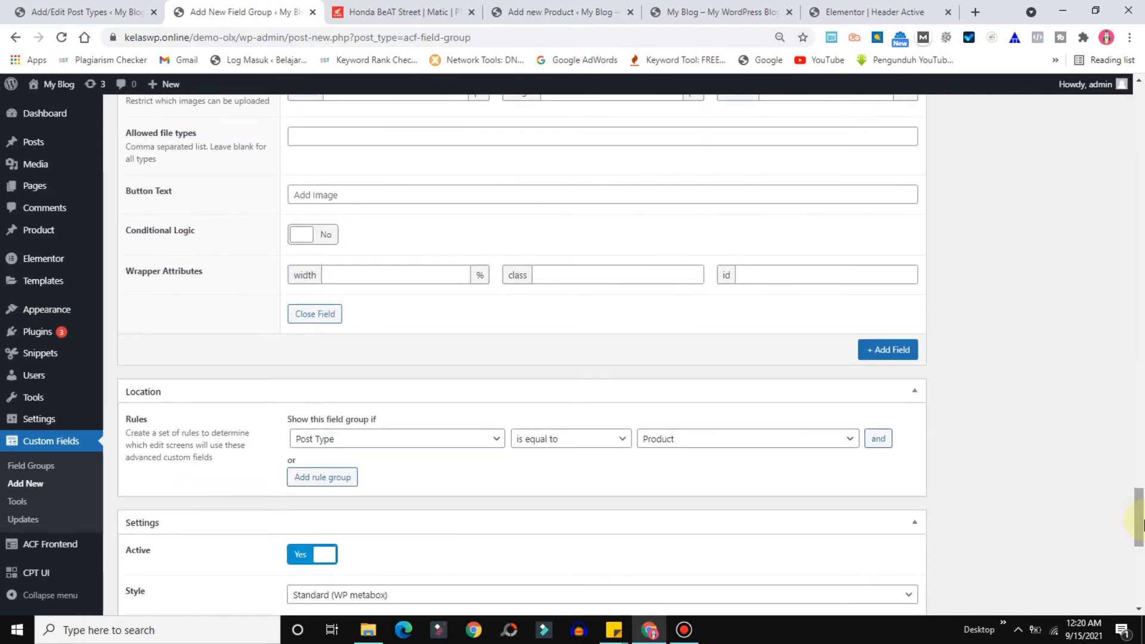
click(895, 353)
Label the fifth field Gambar Fitur, name it gambar_fitur_ and set its field type to Image
text(Fitur)
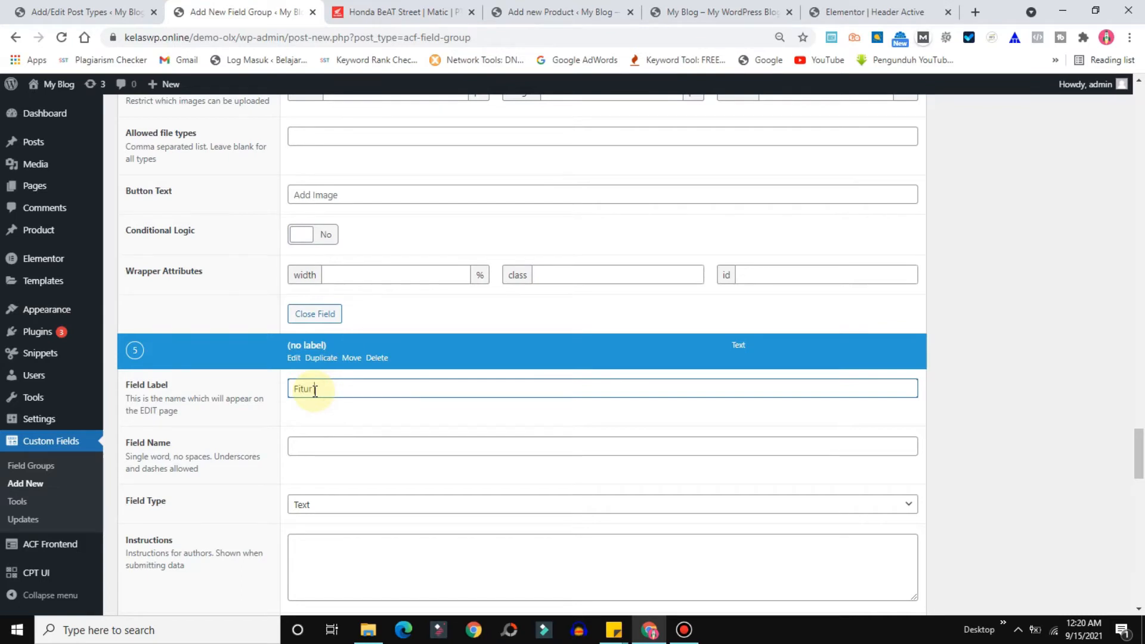
click(294, 389)
text(Gambar)
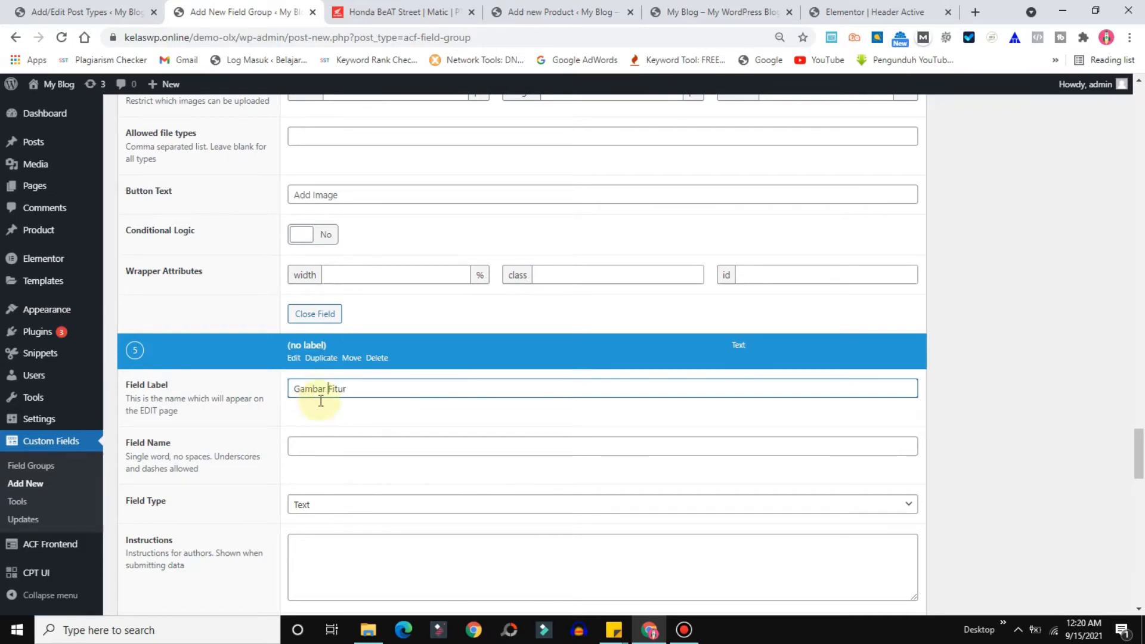
click(340, 447)
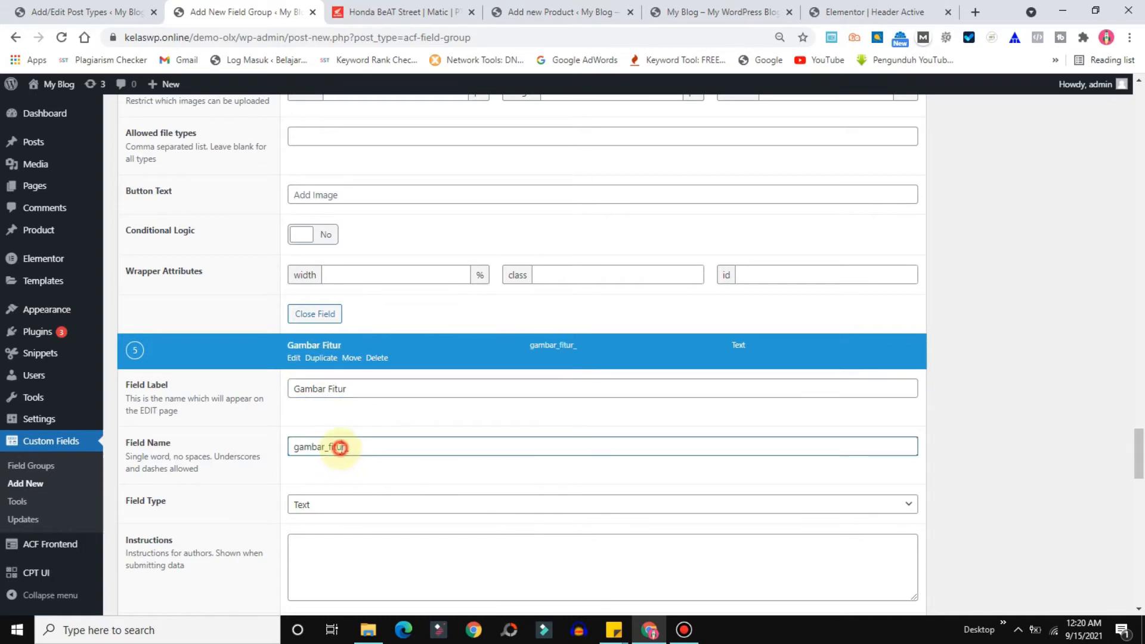
click(336, 505)
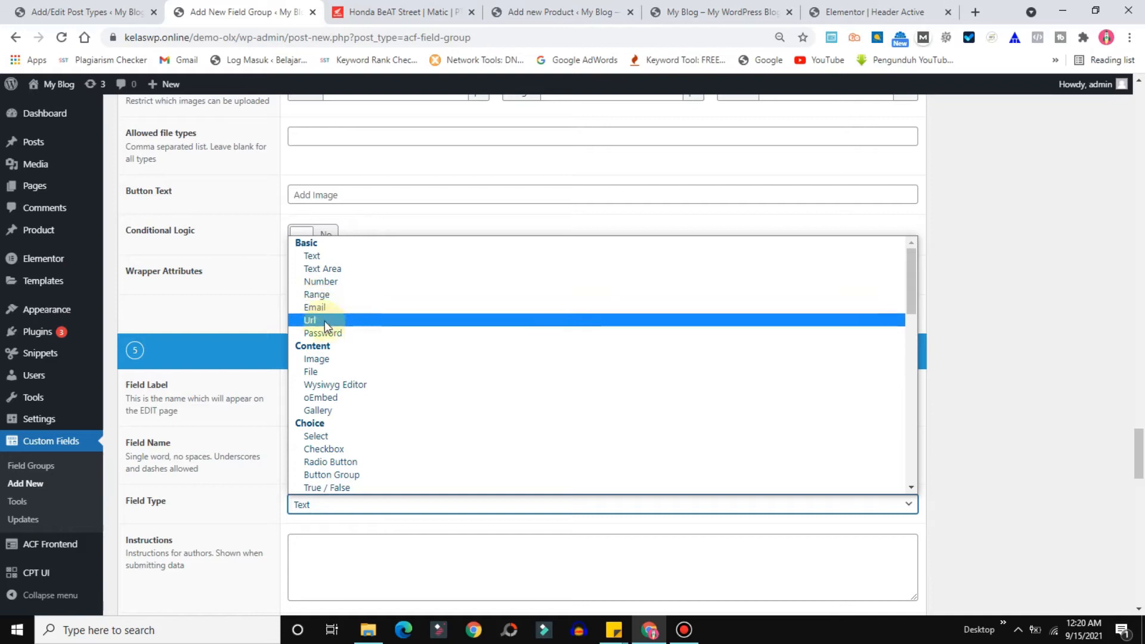
click(327, 360)
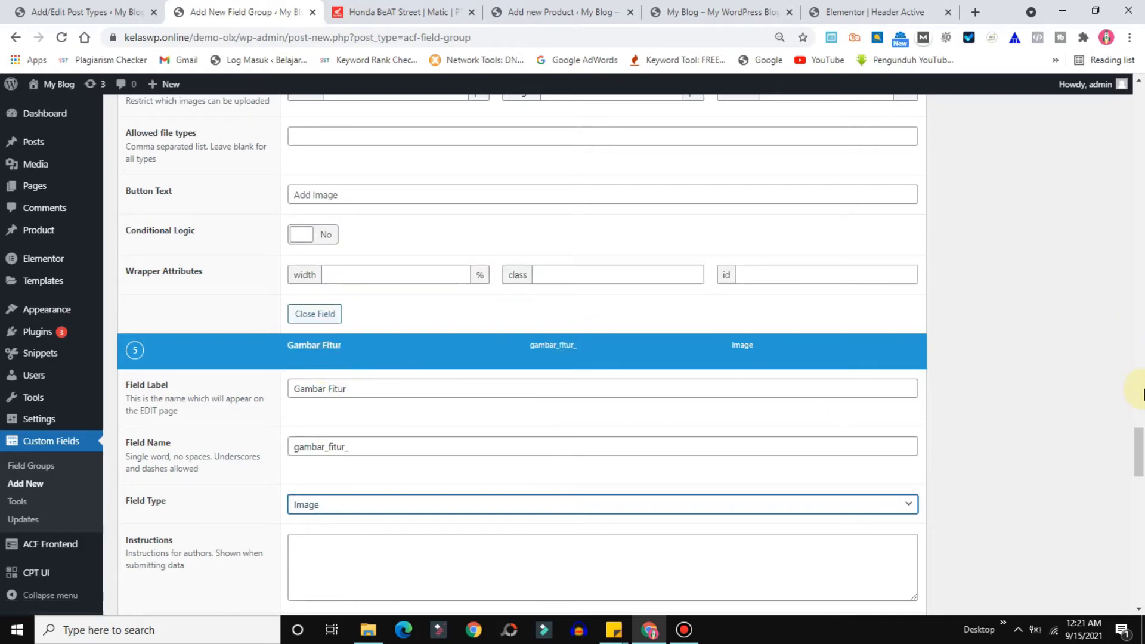
Set the Gambar Fitur image field's preview size to Full Size
scroll(1139, 438, down, 11)
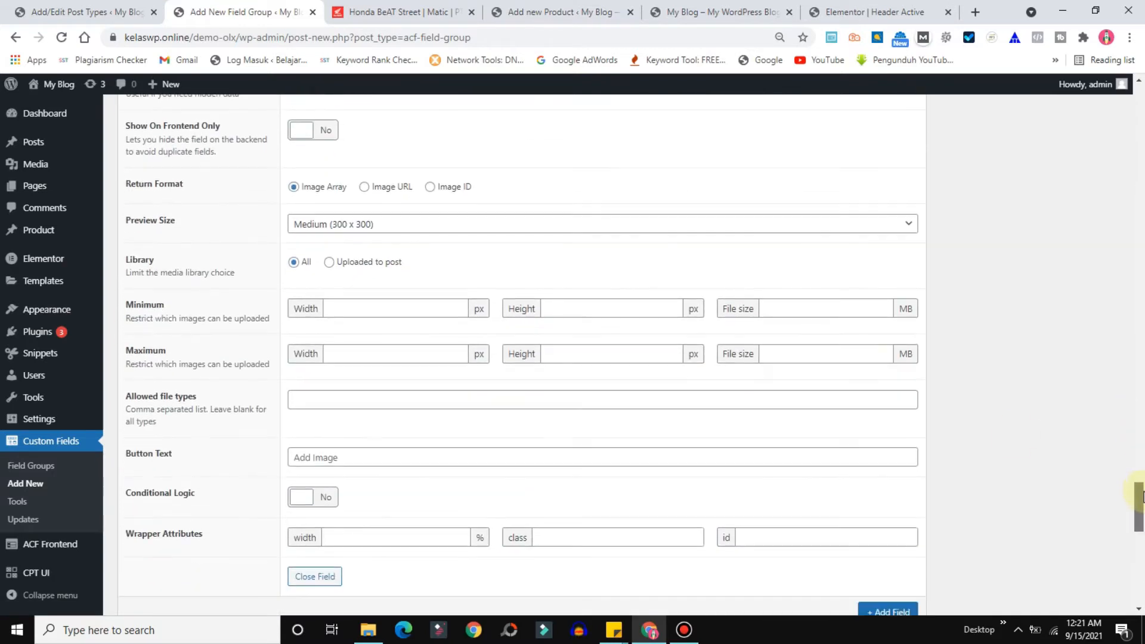
click(607, 225)
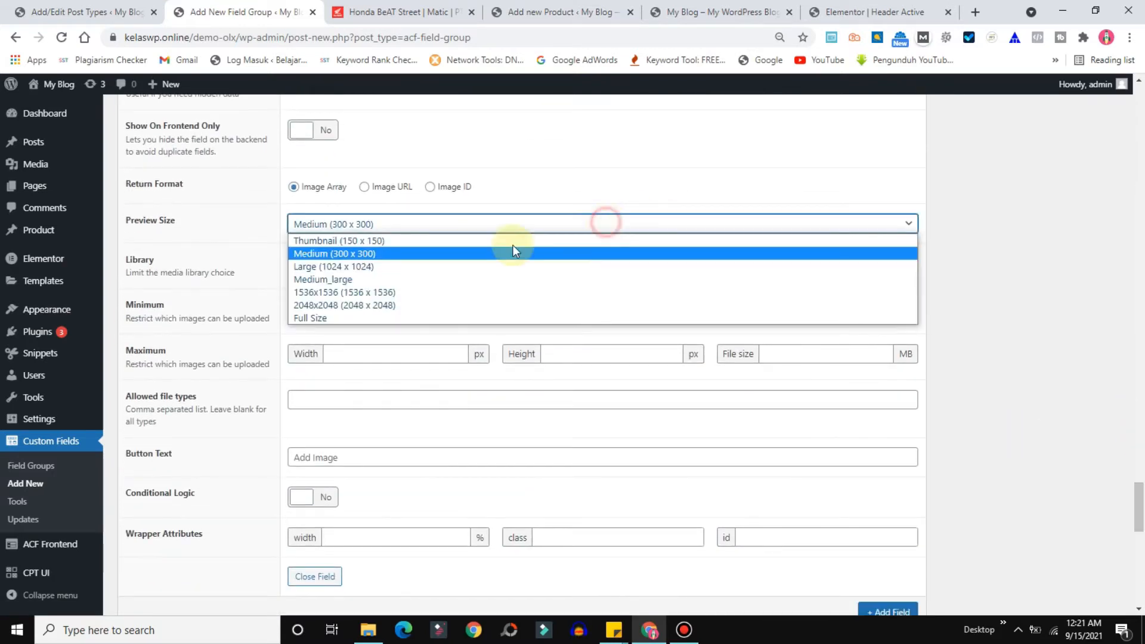
click(333, 316)
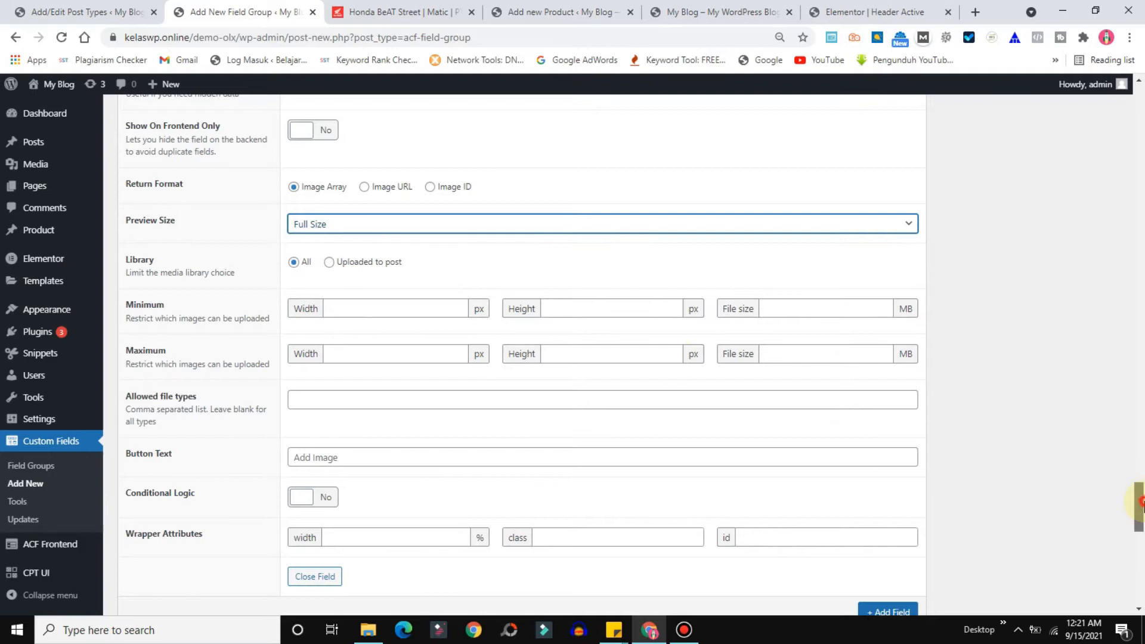
Add a sixth field to the group and check the Spesifikasi Motor section's specification categories on the reference page
scroll(1140, 501, down, 5)
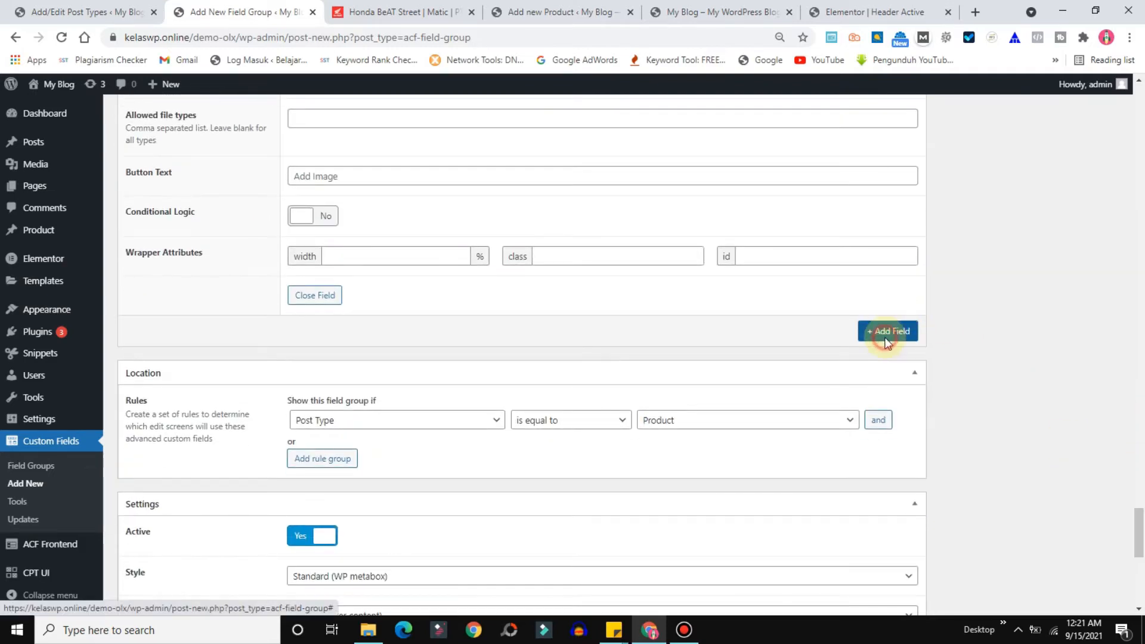
click(887, 331)
click(399, 12)
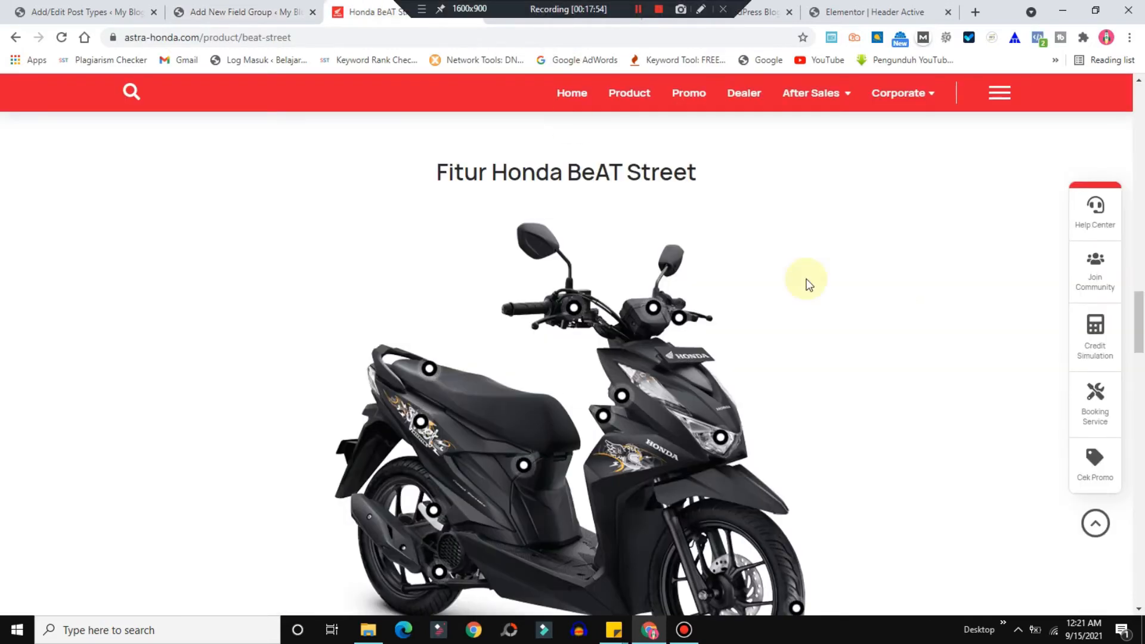
drag(1141, 334, 1143, 410)
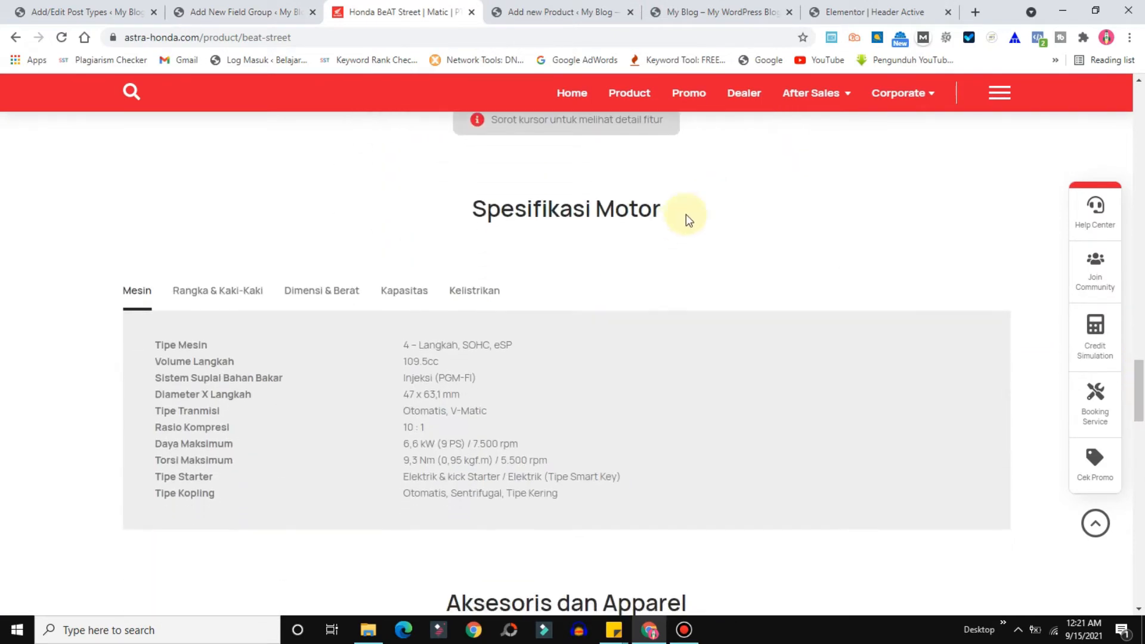
drag(711, 202, 384, 200)
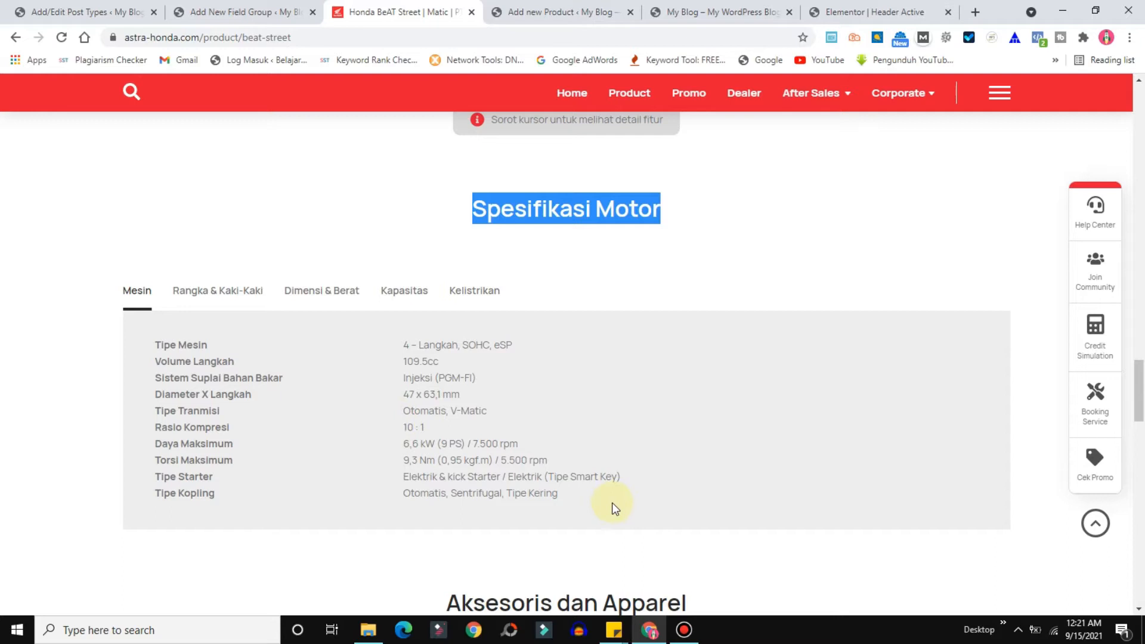
click(185, 291)
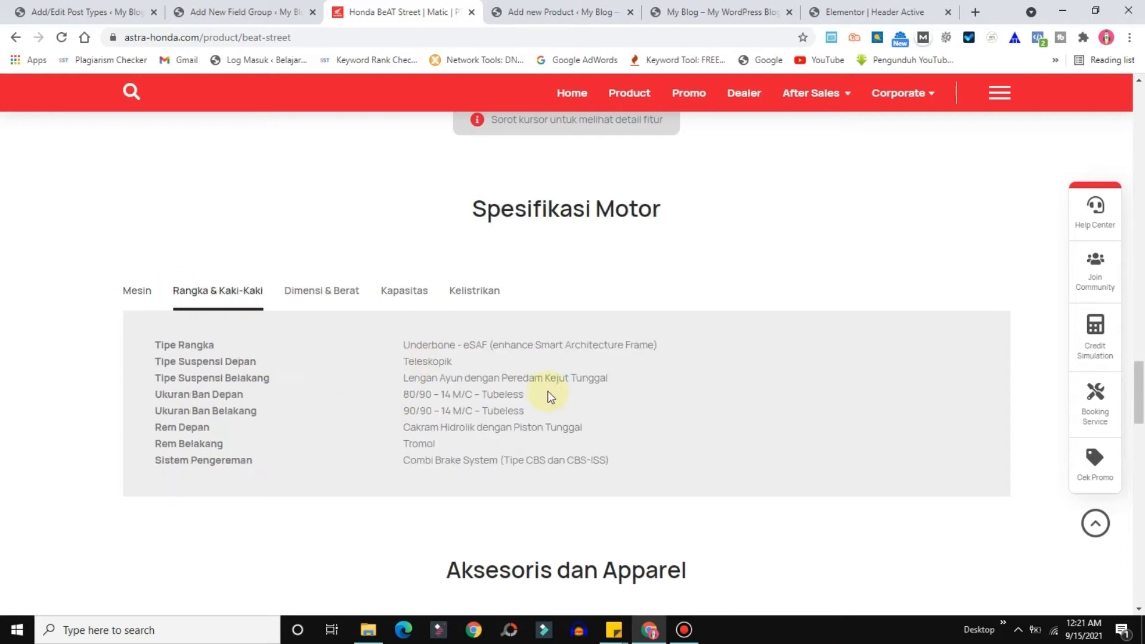
click(137, 290)
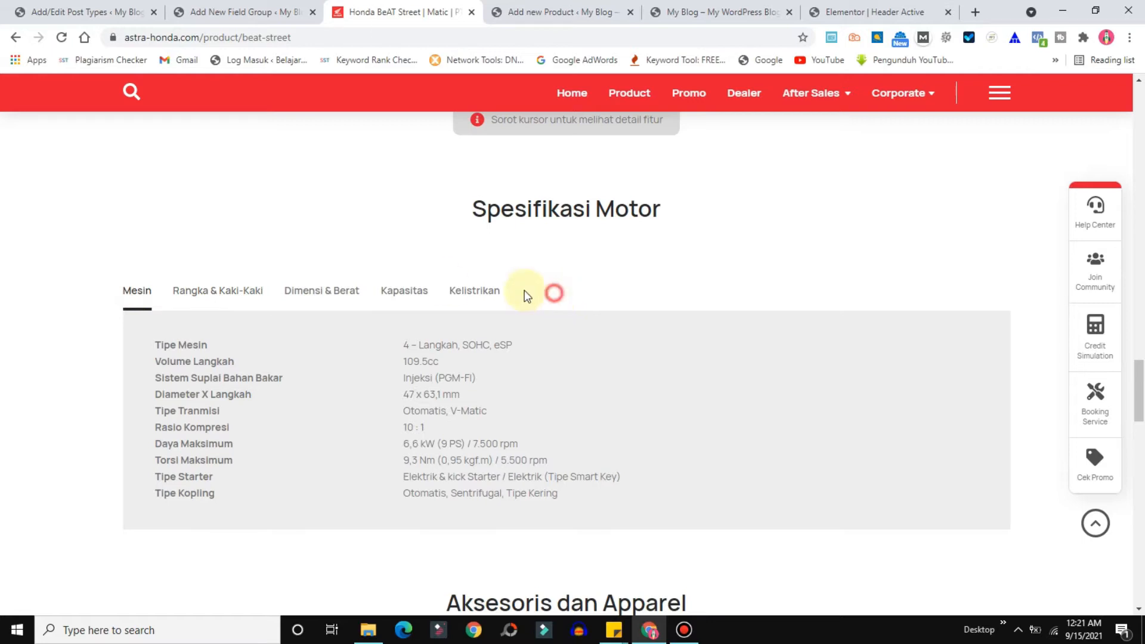
drag(554, 293, 28, 284)
click(27, 282)
Label the sixth field Mesin, name it mesin and set its field type to Text Area
click(236, 13)
text(Mesin)
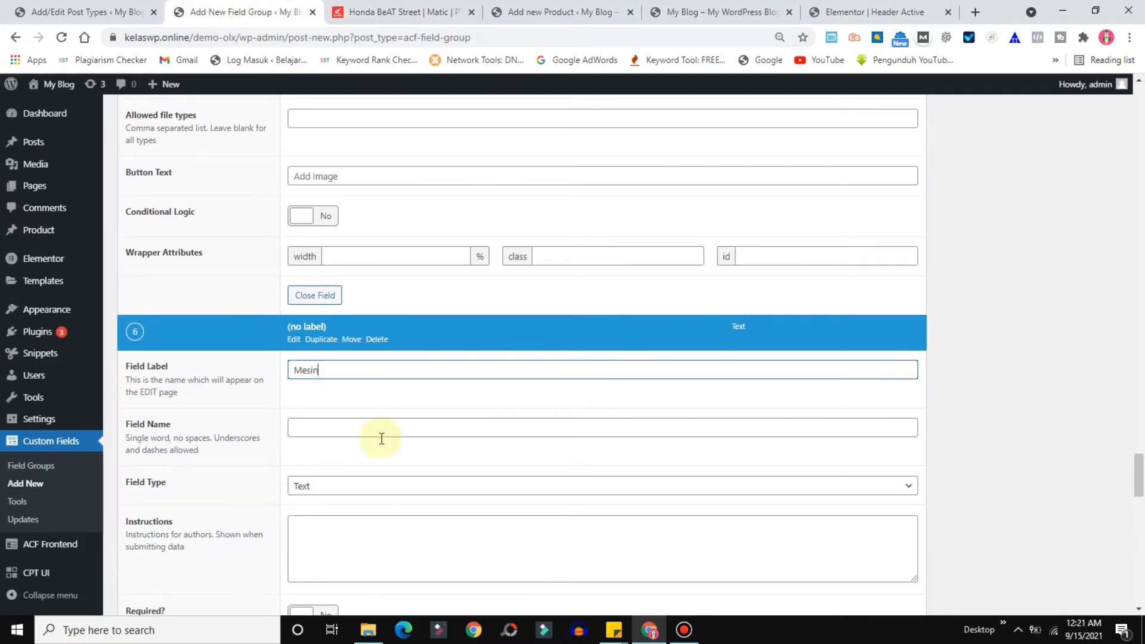
click(322, 432)
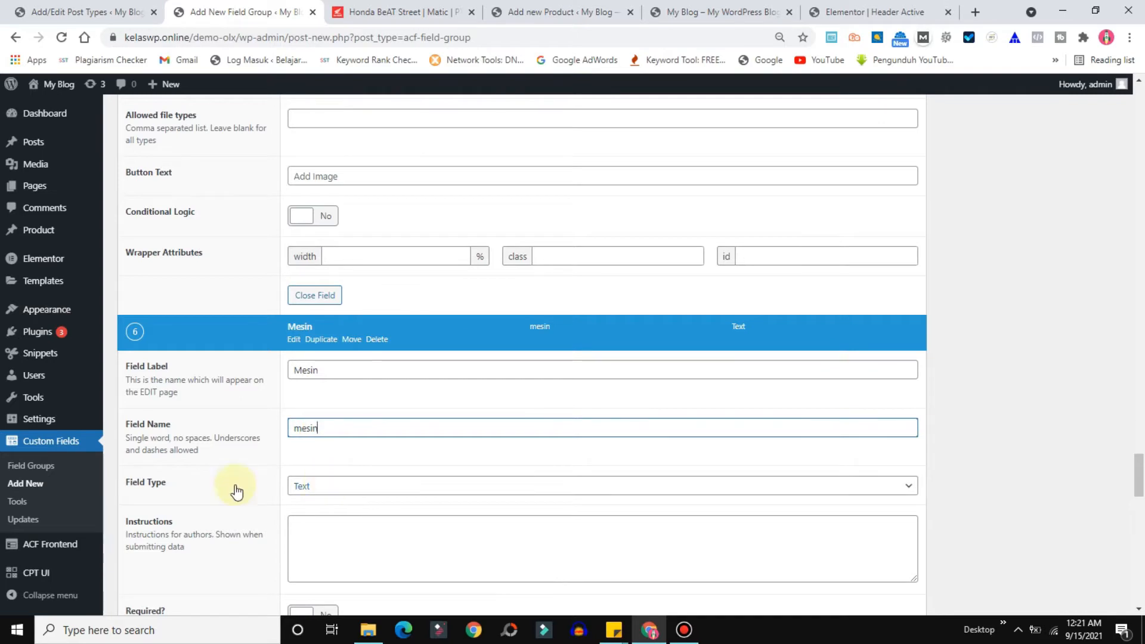
click(302, 487)
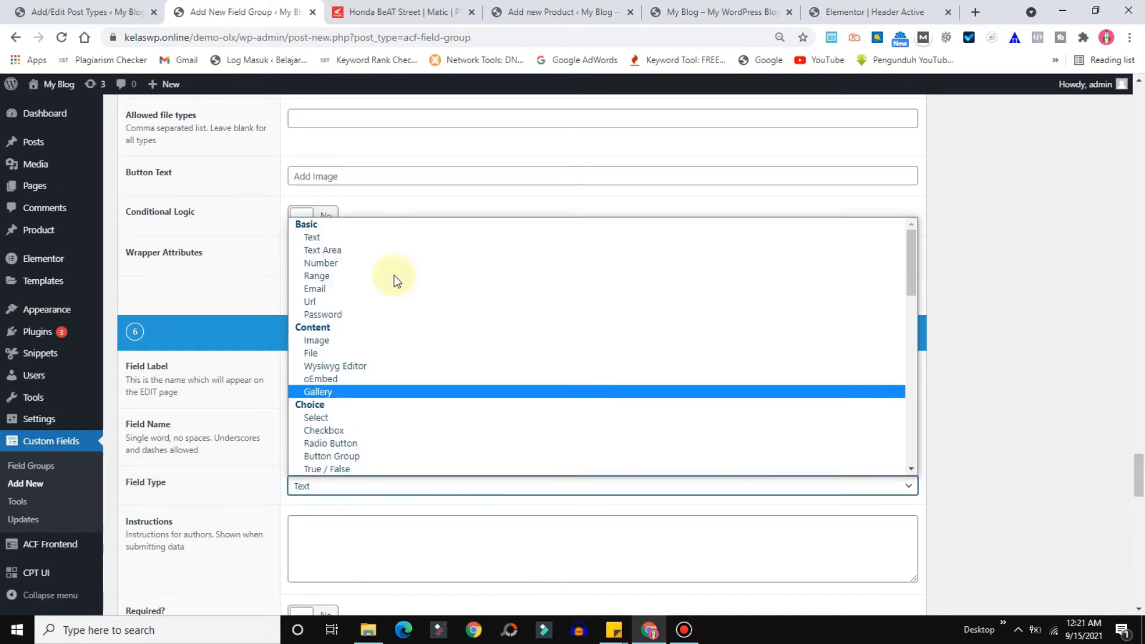
click(335, 251)
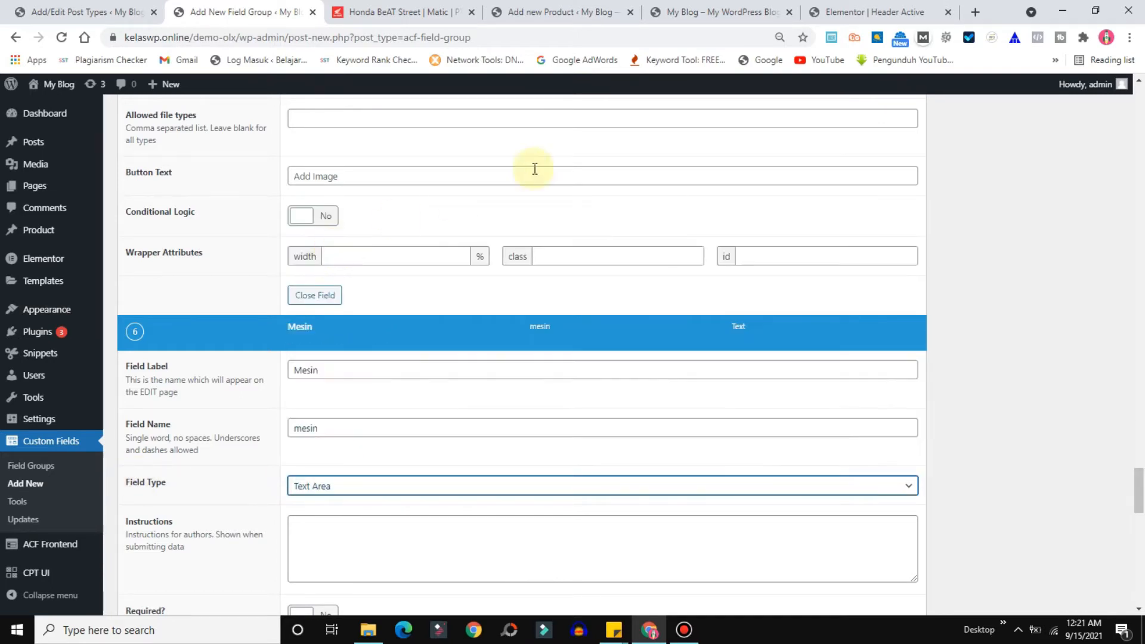
Review the Mesin specification list on the reference page and set the Mesin text area to 6 rows
click(403, 9)
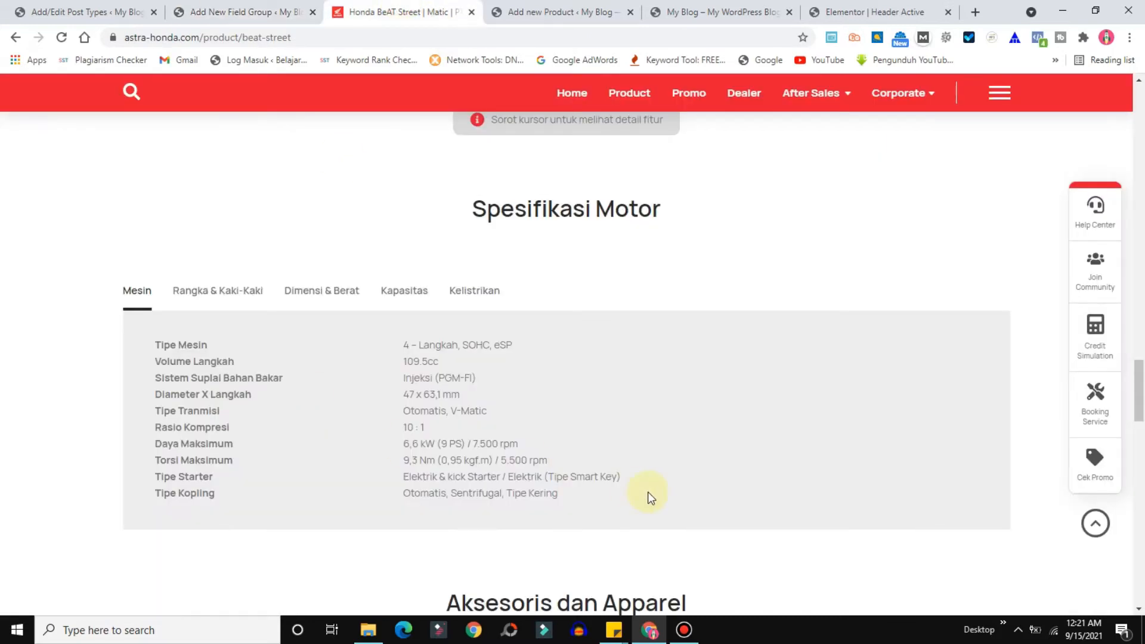
drag(639, 495, 154, 344)
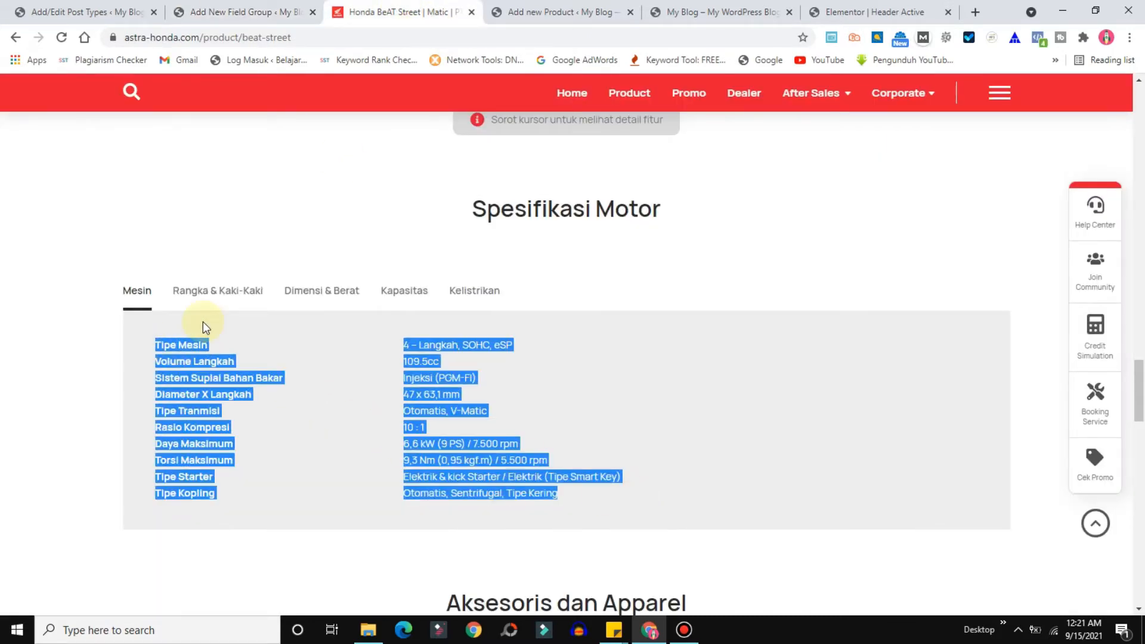
click(206, 12)
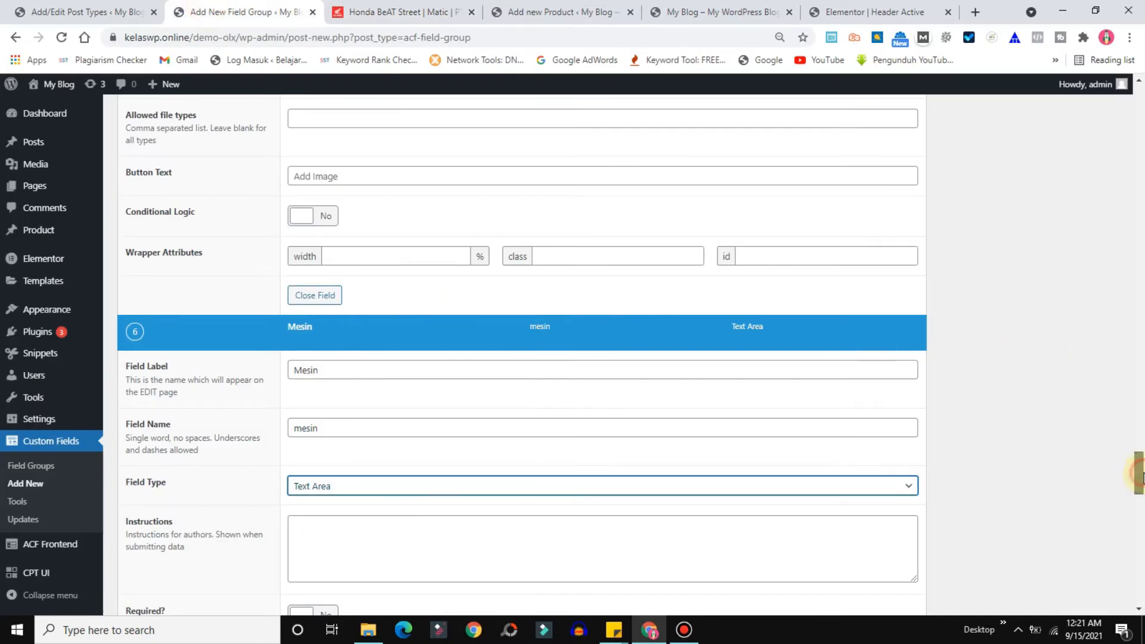
scroll(1141, 477, down, 10)
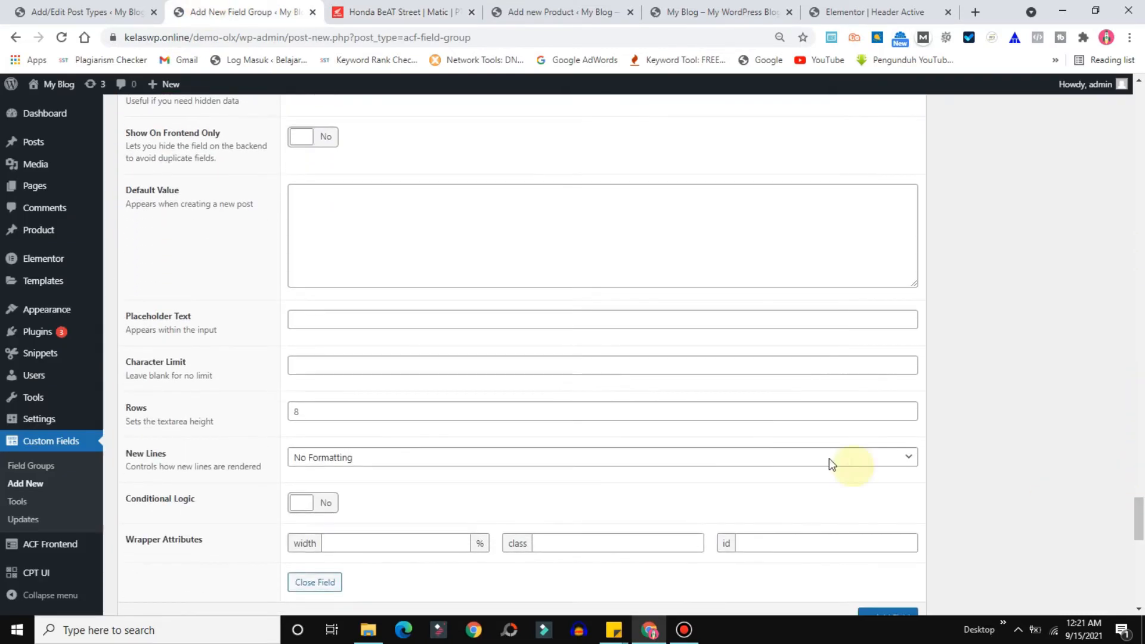
click(348, 413)
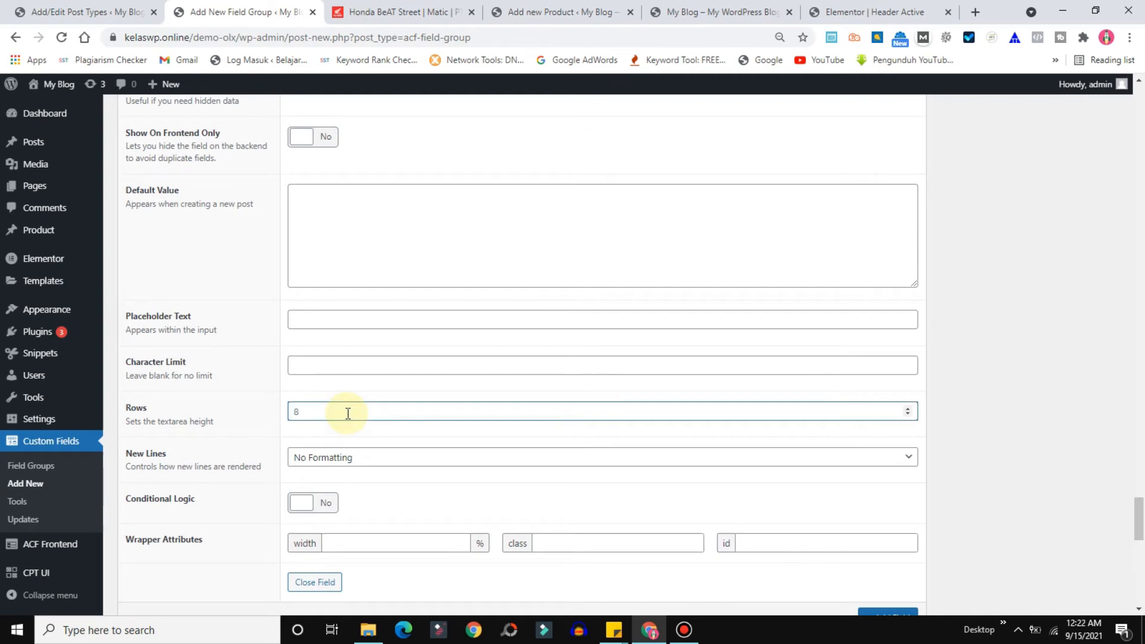
text(6)
scroll(1141, 527, down, 4)
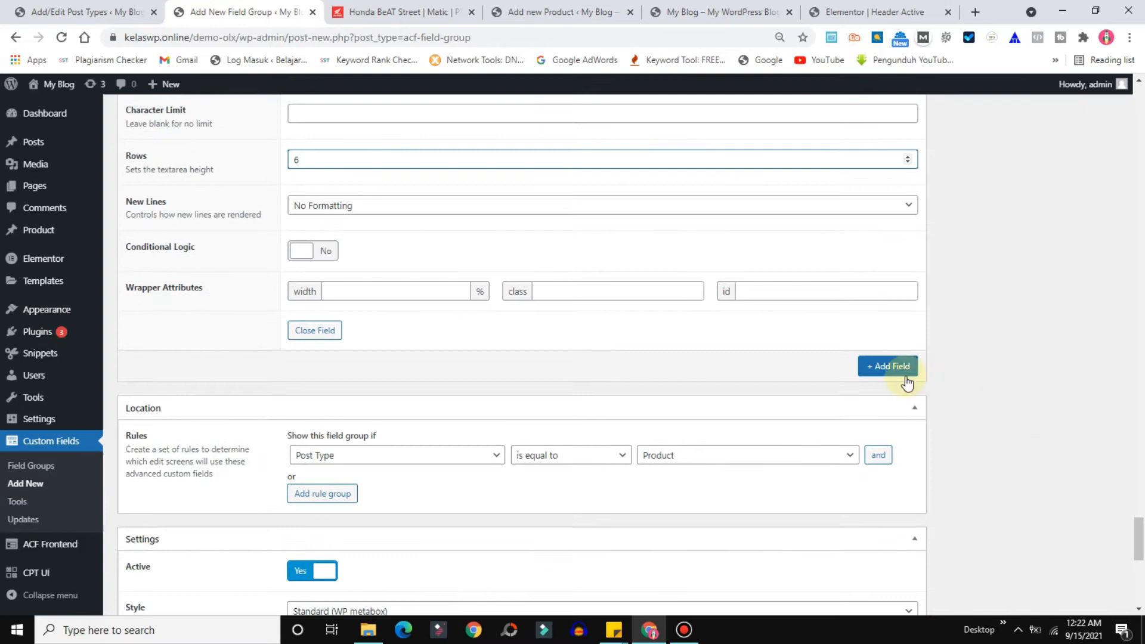
Add a seventh field labelled Rangka dan kaki-kaki, named rangka_dan_kaki-kaki, with the Text Area field type
click(880, 370)
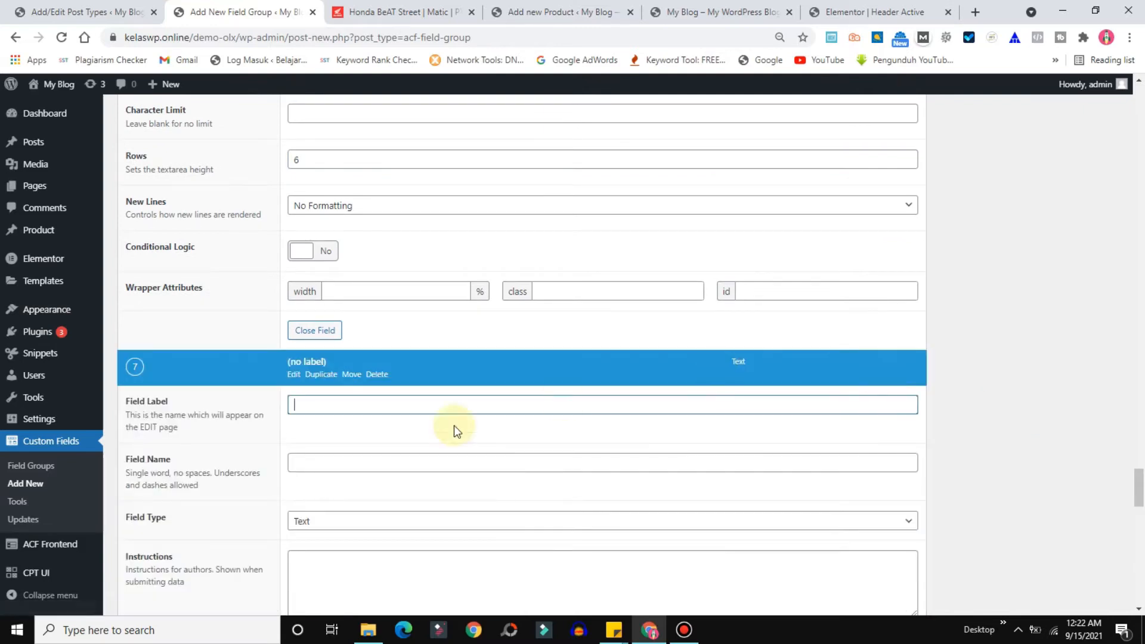
click(363, 6)
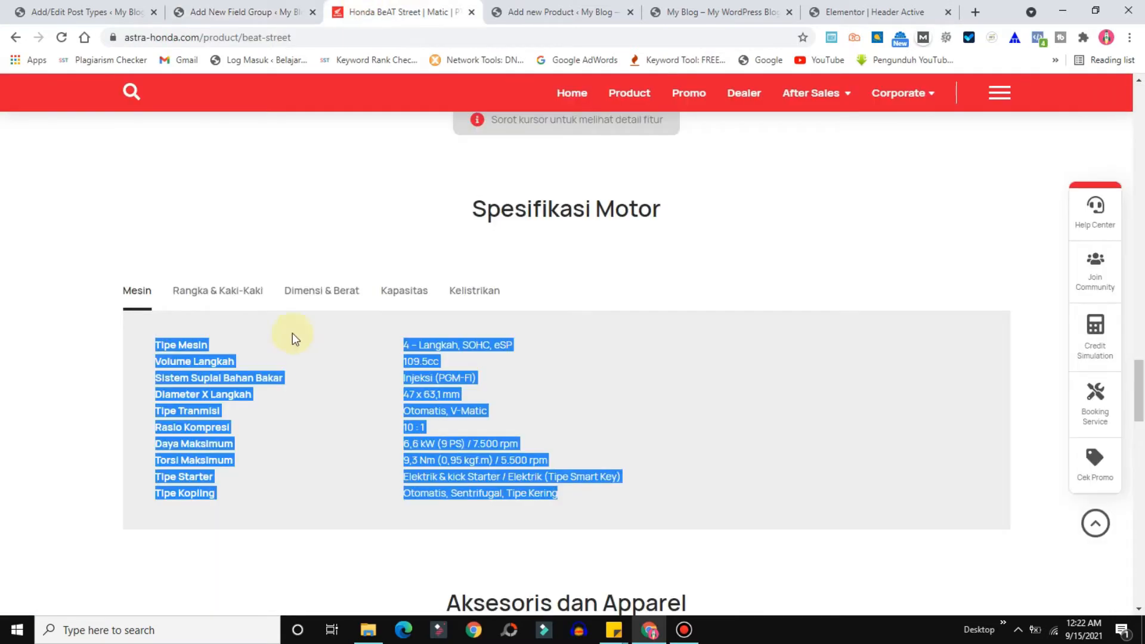
click(219, 5)
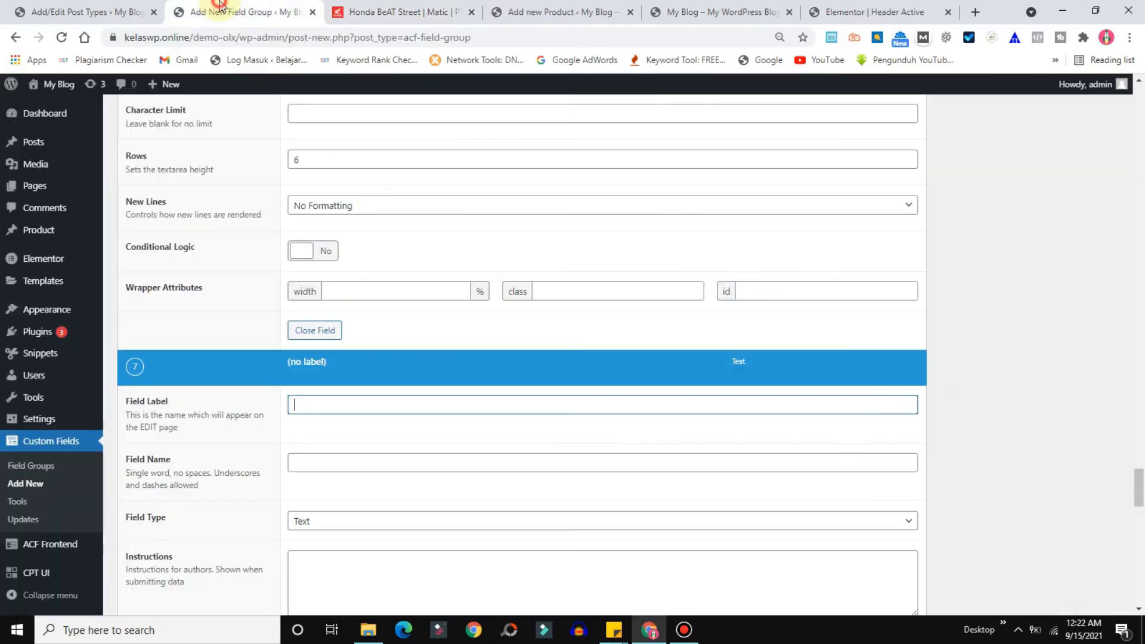
text(Rangka dan ka)
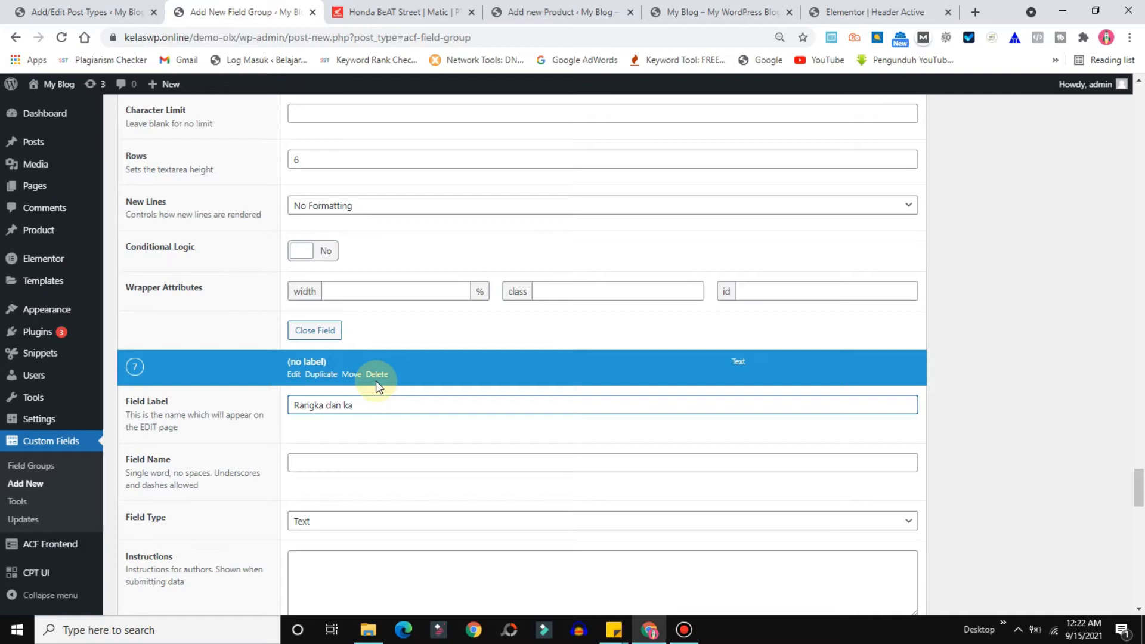
text(ki-kaki)
click(352, 457)
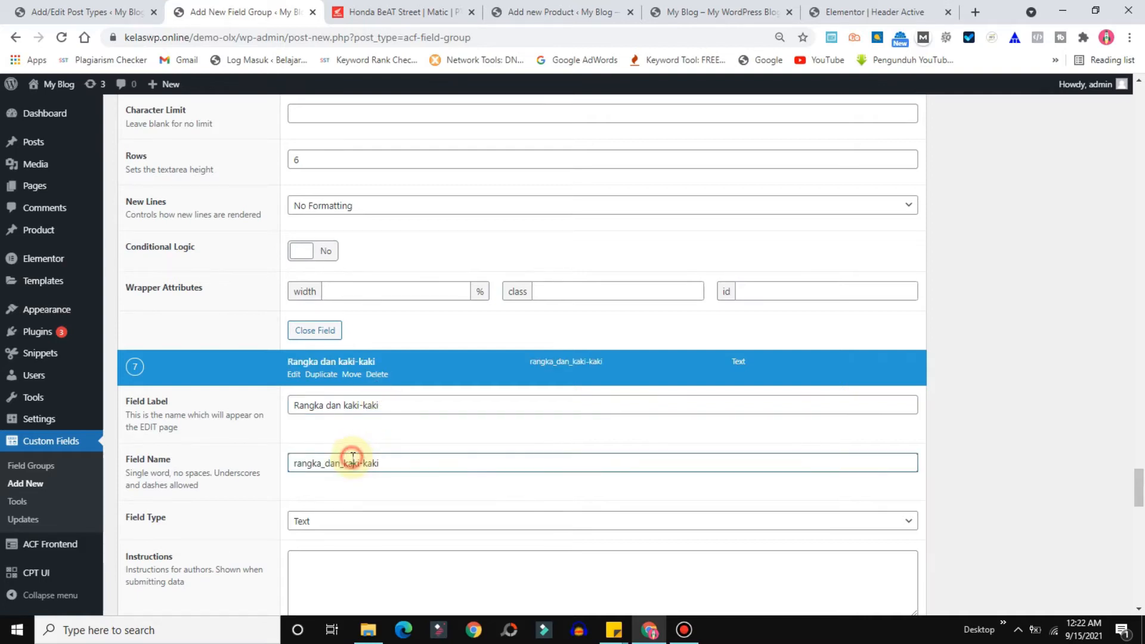
click(361, 521)
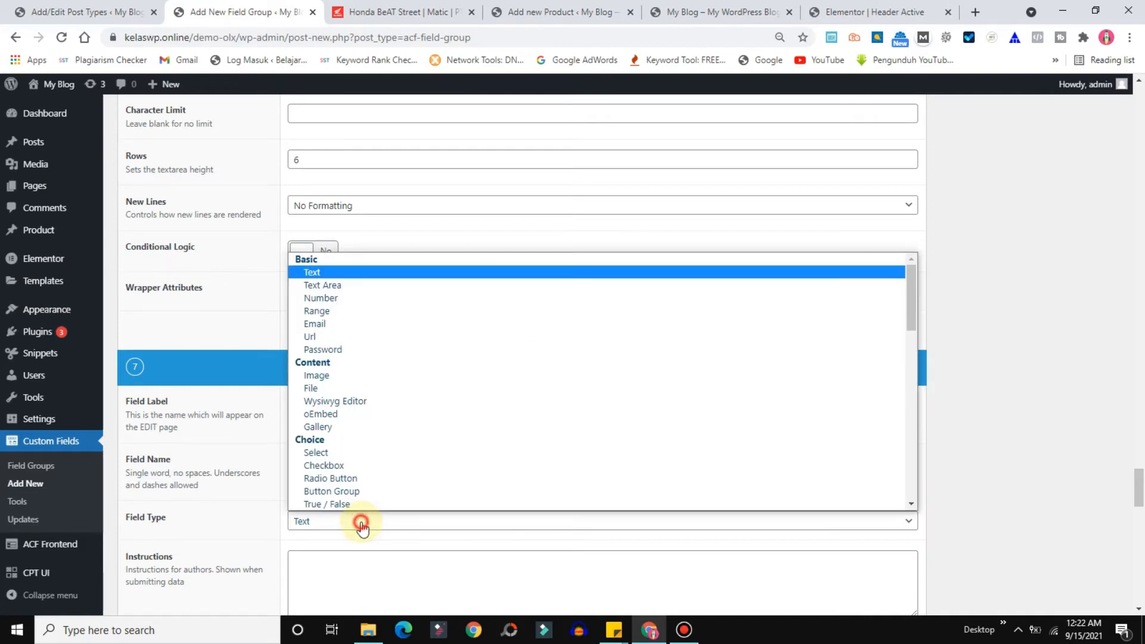
click(318, 286)
Set the Rangka dan kaki-kaki text area to 6 rows
drag(1139, 486, 1139, 522)
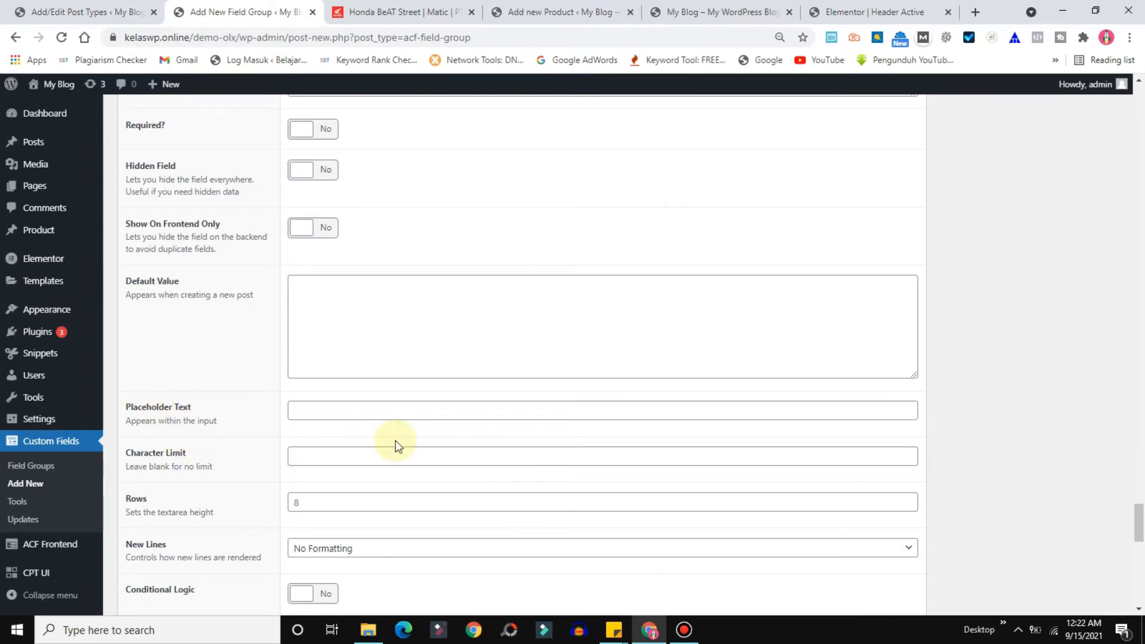
click(331, 501)
text(6)
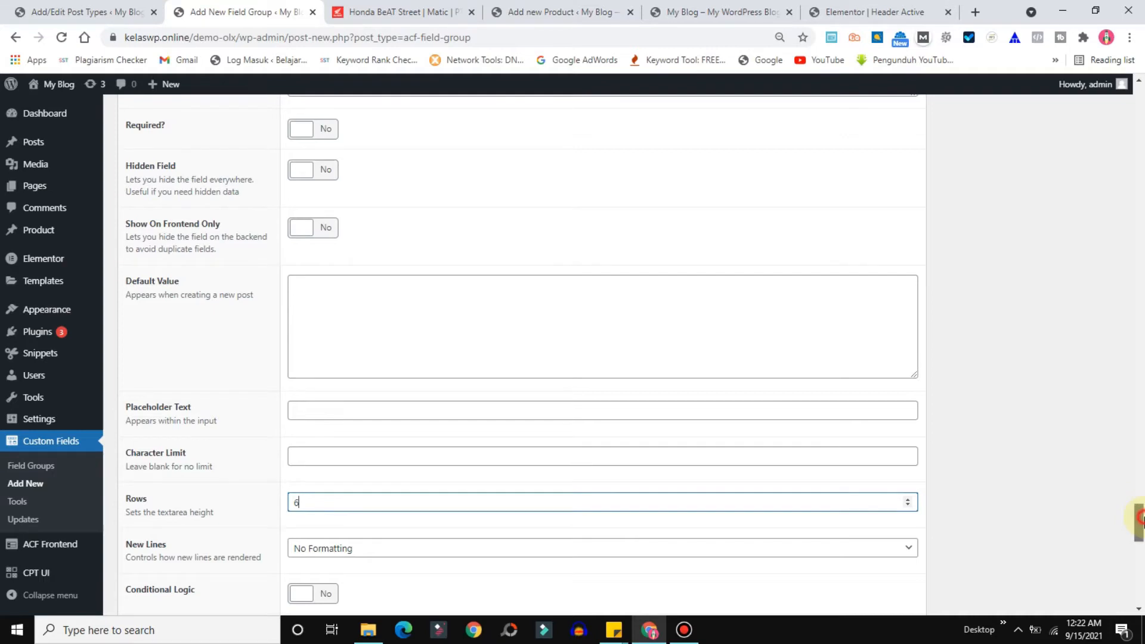
Add an eighth field labelled Dimensi dan Berat, named dimensi_dan_berat, with the Text Area field type
scroll(1141, 518, down, 7)
click(885, 315)
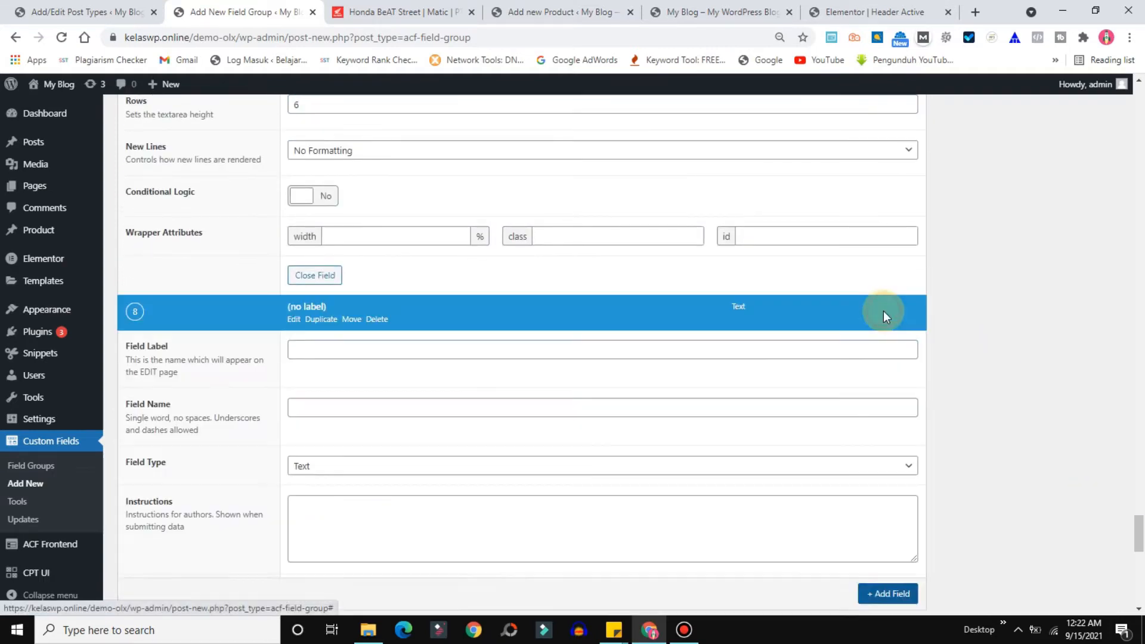
click(402, 12)
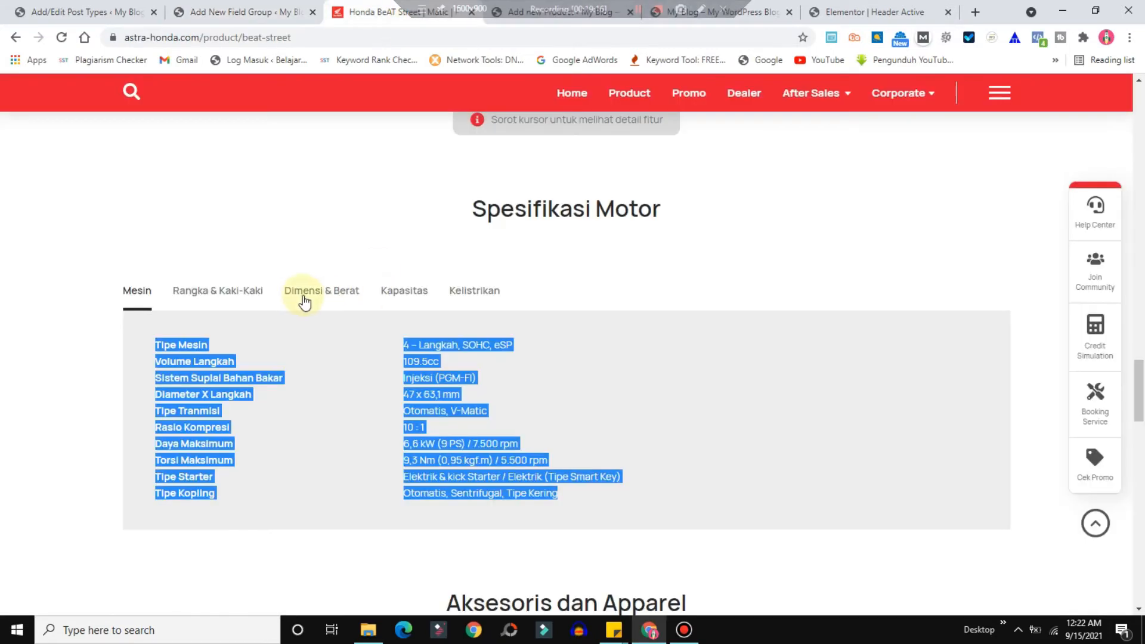
click(257, 12)
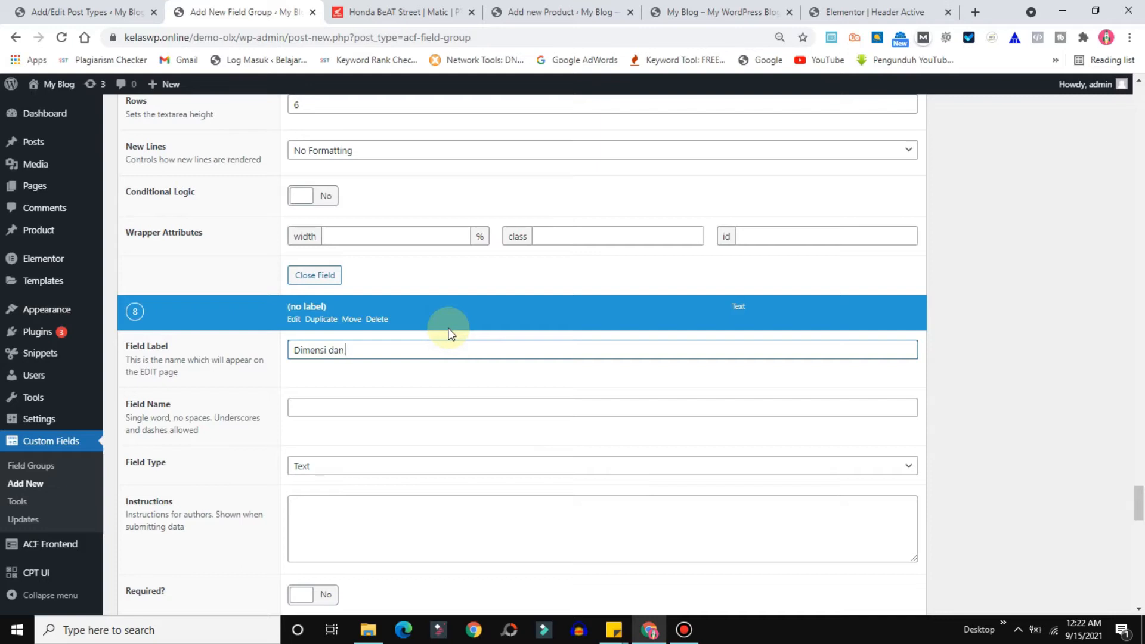
text(t)
click(346, 408)
click(346, 468)
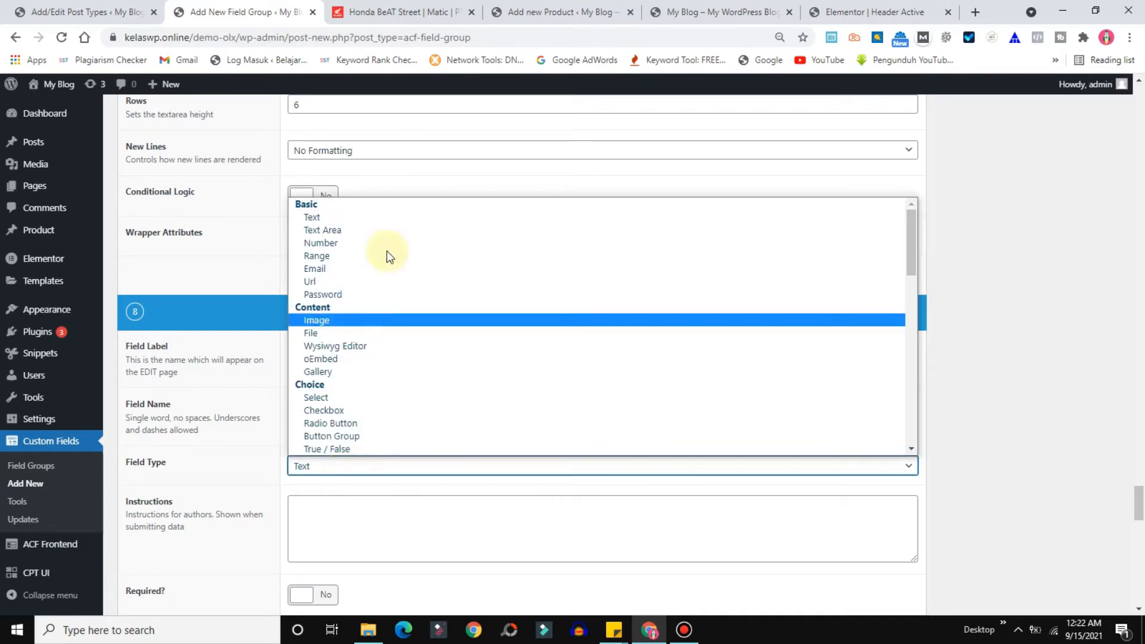
click(325, 231)
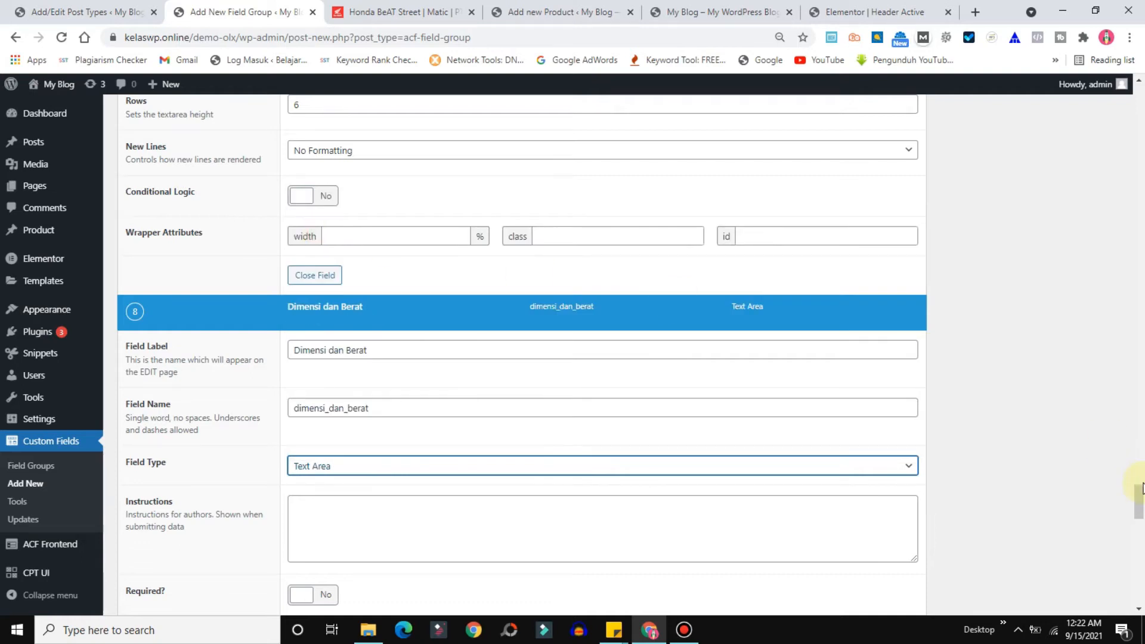
Set the Dimensi dan Berat text area to 6 rows
drag(1142, 493, 1141, 532)
click(606, 350)
key(BackSpace)
text(6)
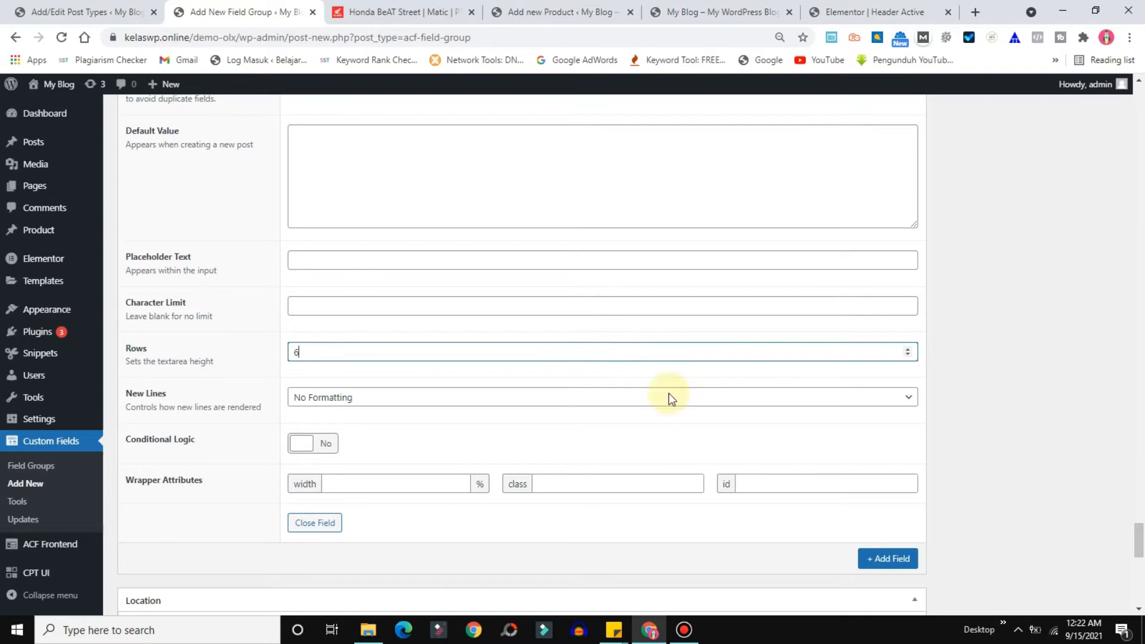
Add a ninth field labelled Kapasitas, named kapasitas, with the Text Area field type
click(888, 558)
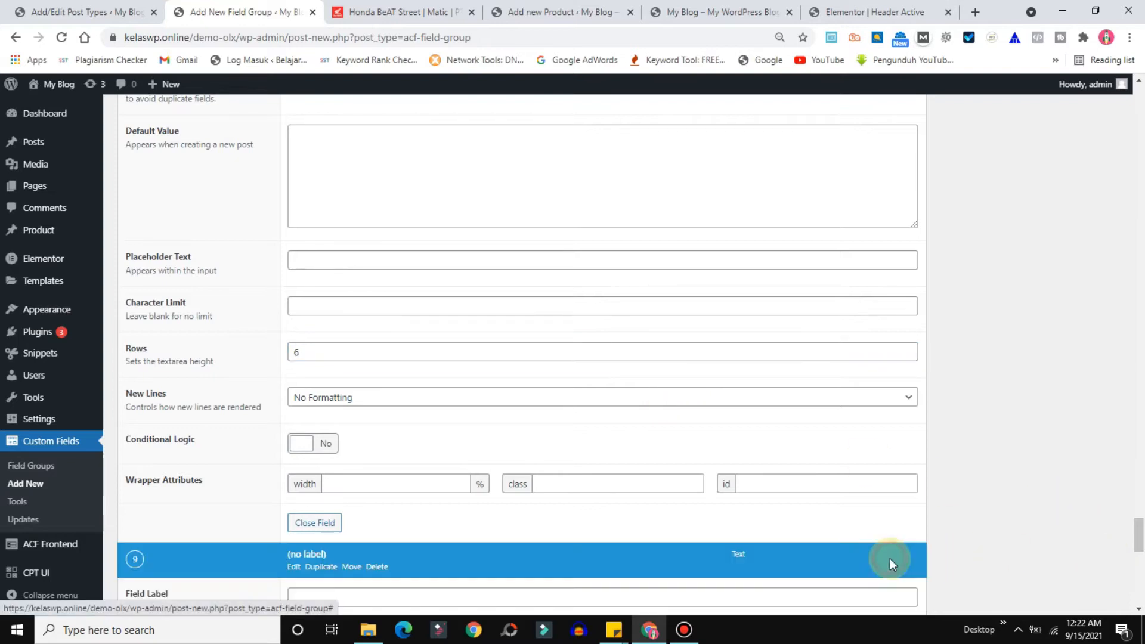
click(372, 11)
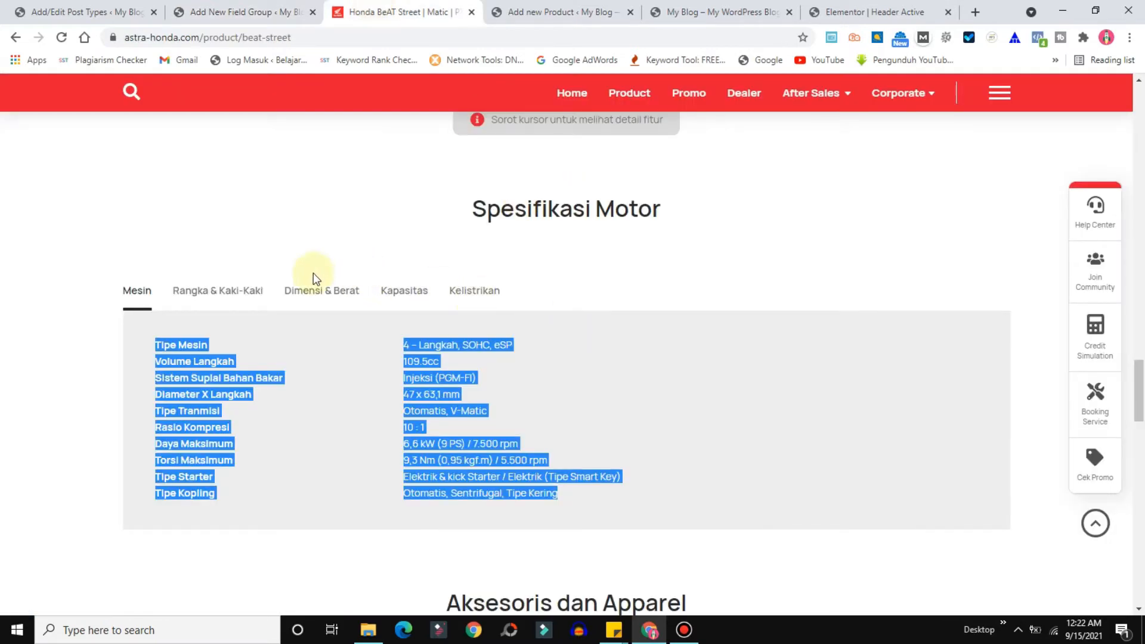
click(238, 11)
text(Ka)
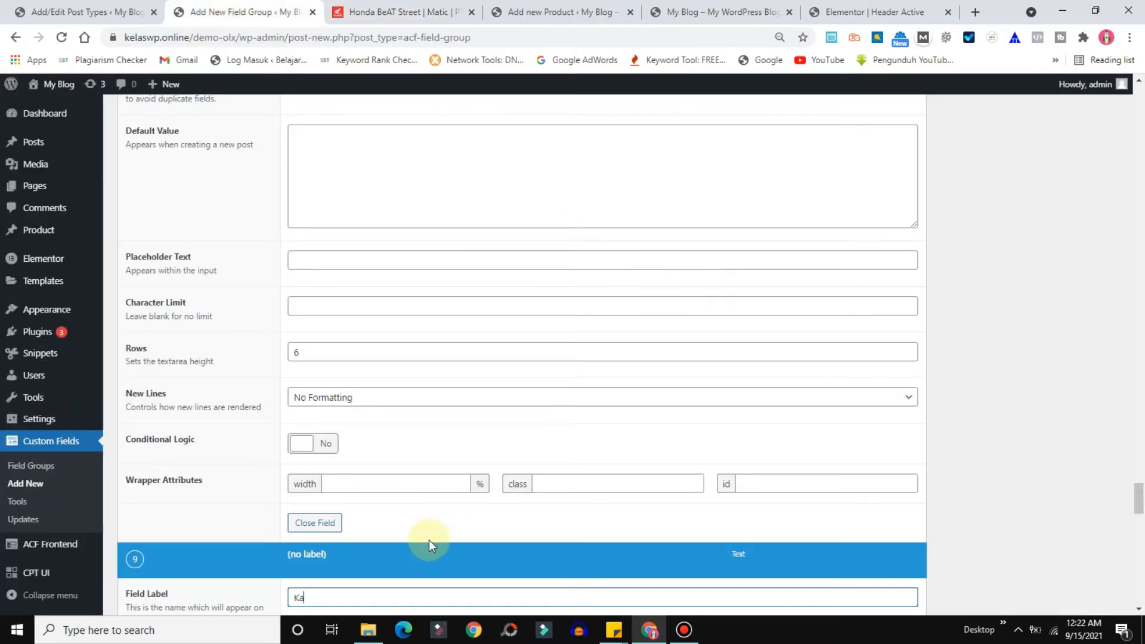
text(pasitas)
drag(1139, 501, 1139, 527)
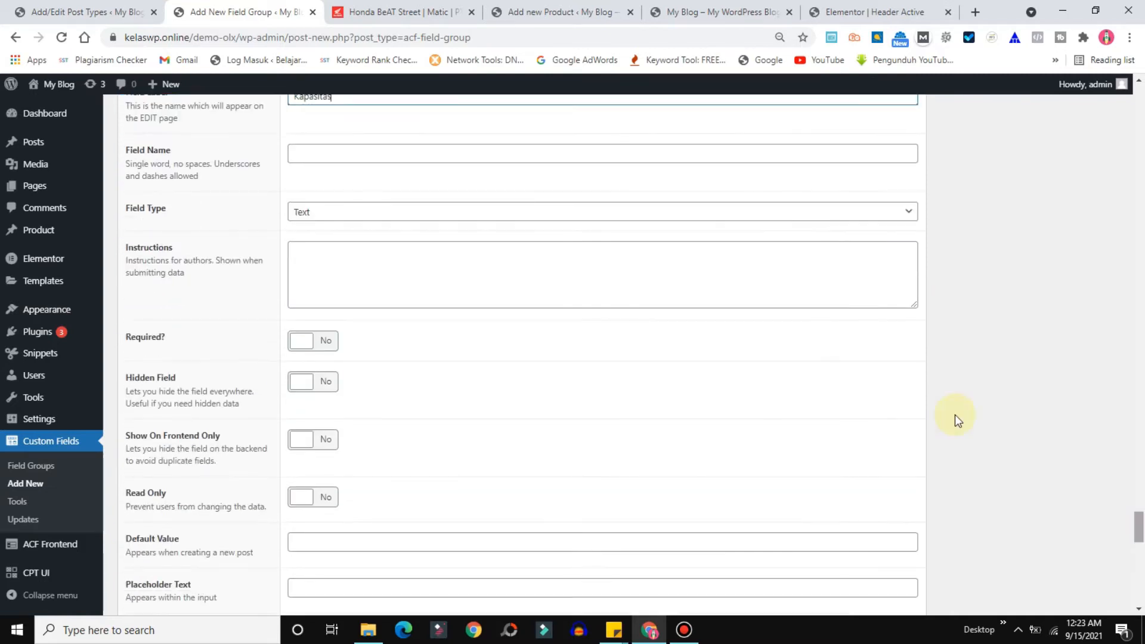
click(316, 212)
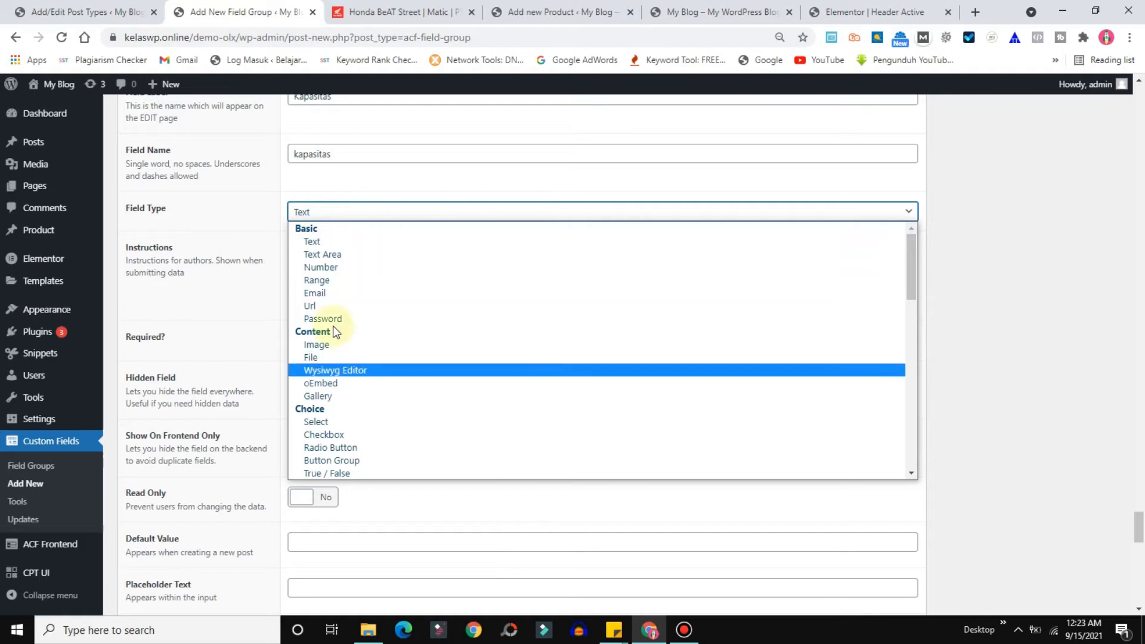
click(325, 257)
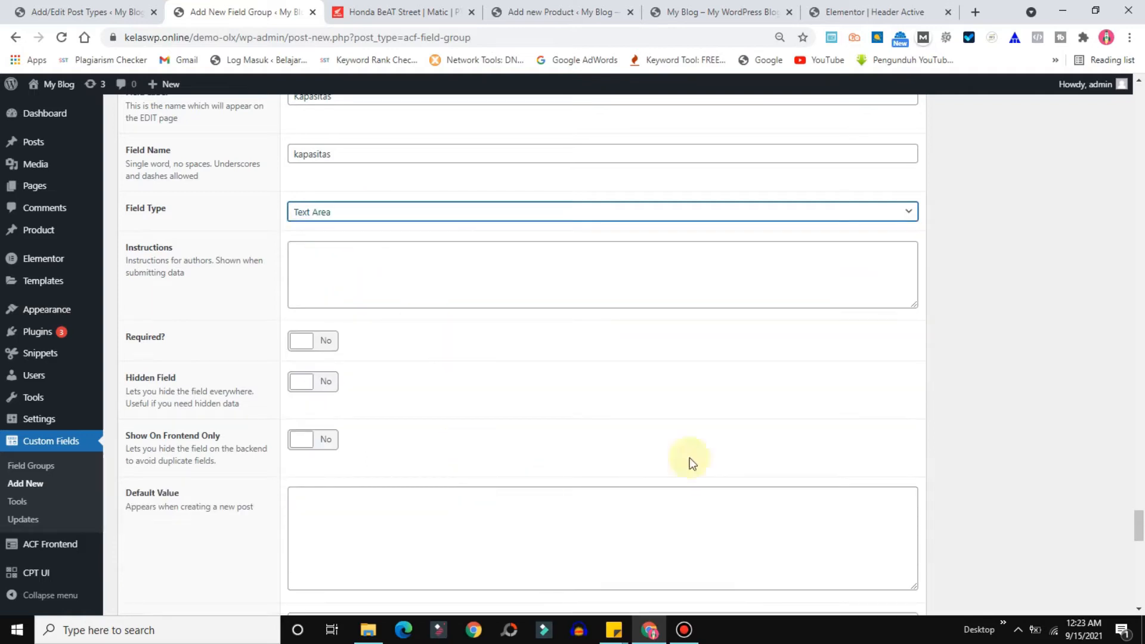
Set the Kapasitas text area to 6 rows
drag(1139, 516, 1139, 547)
click(534, 197)
text(6)
Add a tenth field labelled Kelistrikan, named kelistrikan, with the Text Area field type
click(893, 407)
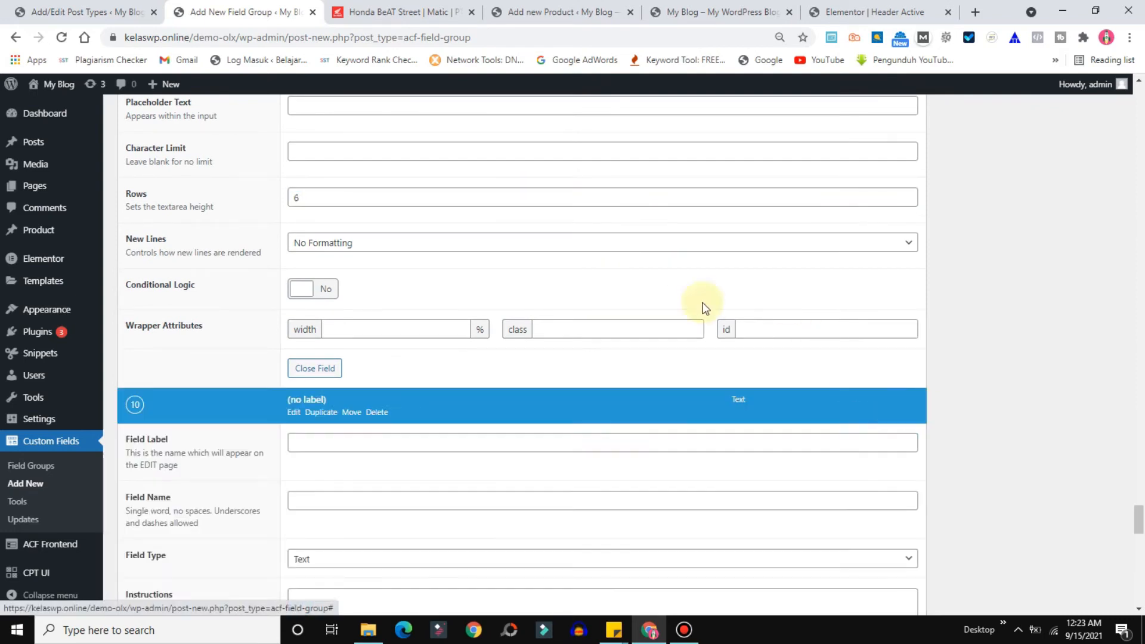
click(375, 8)
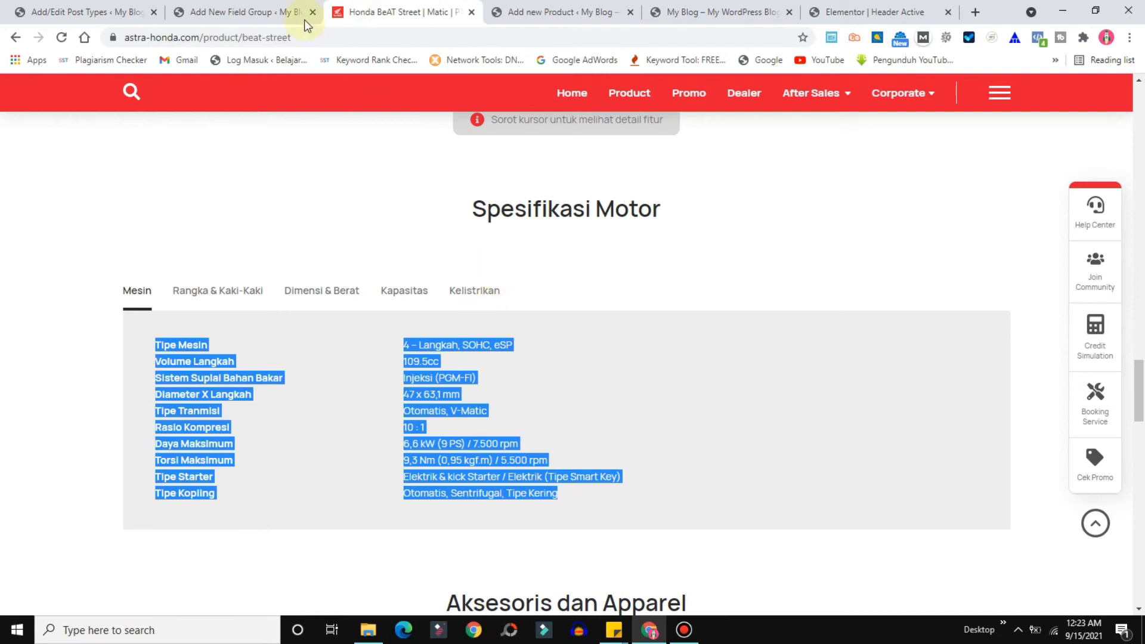
click(292, 7)
text(Ke)
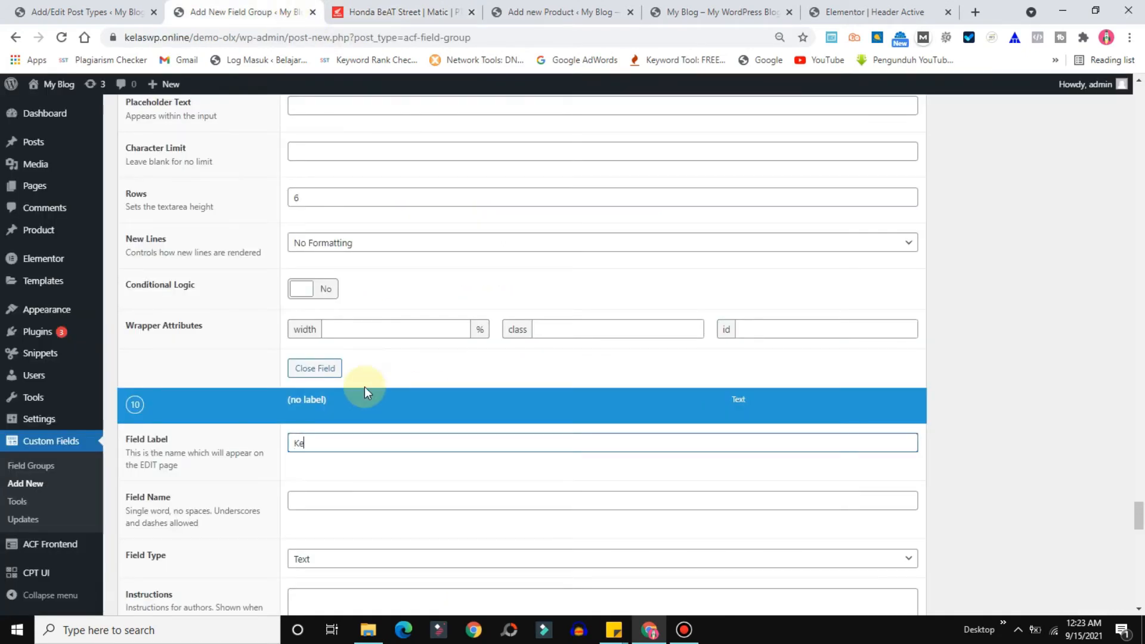
text(listrikan)
click(328, 502)
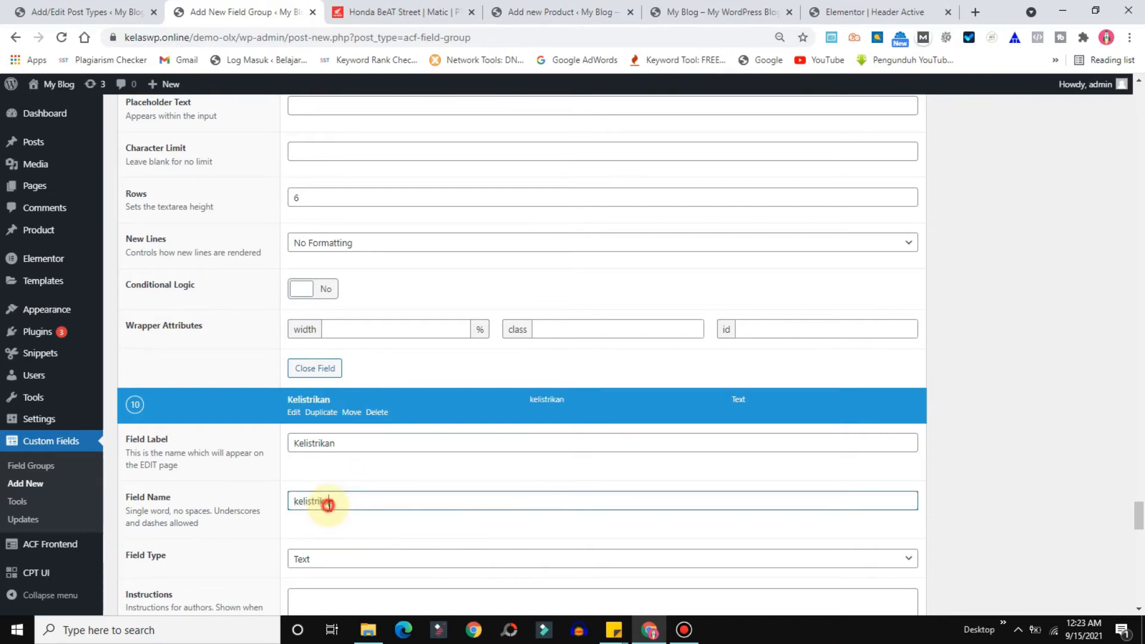
click(335, 561)
click(321, 323)
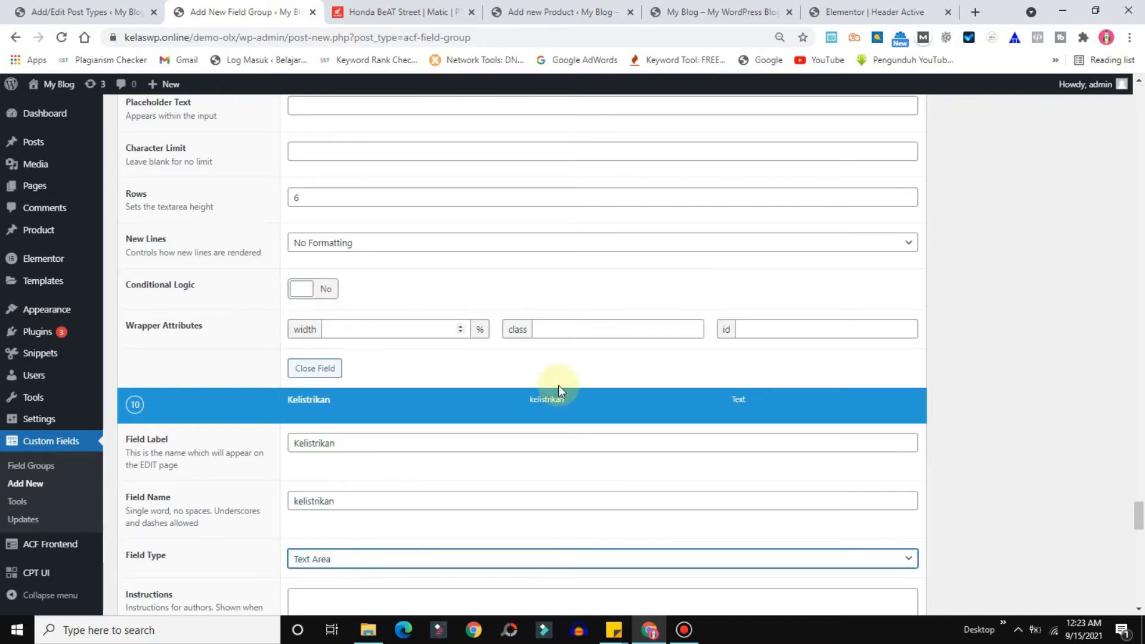
Set the Kelistrikan text area to 6 rows
scroll(1140, 516, down, 6)
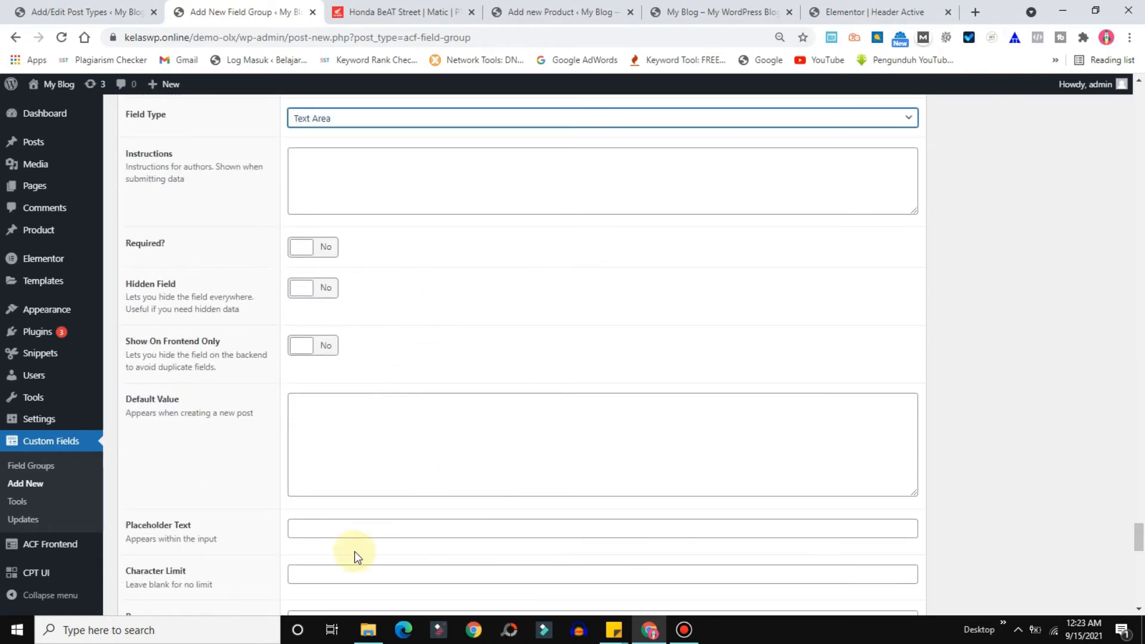
drag(1140, 537, 1097, 554)
click(566, 247)
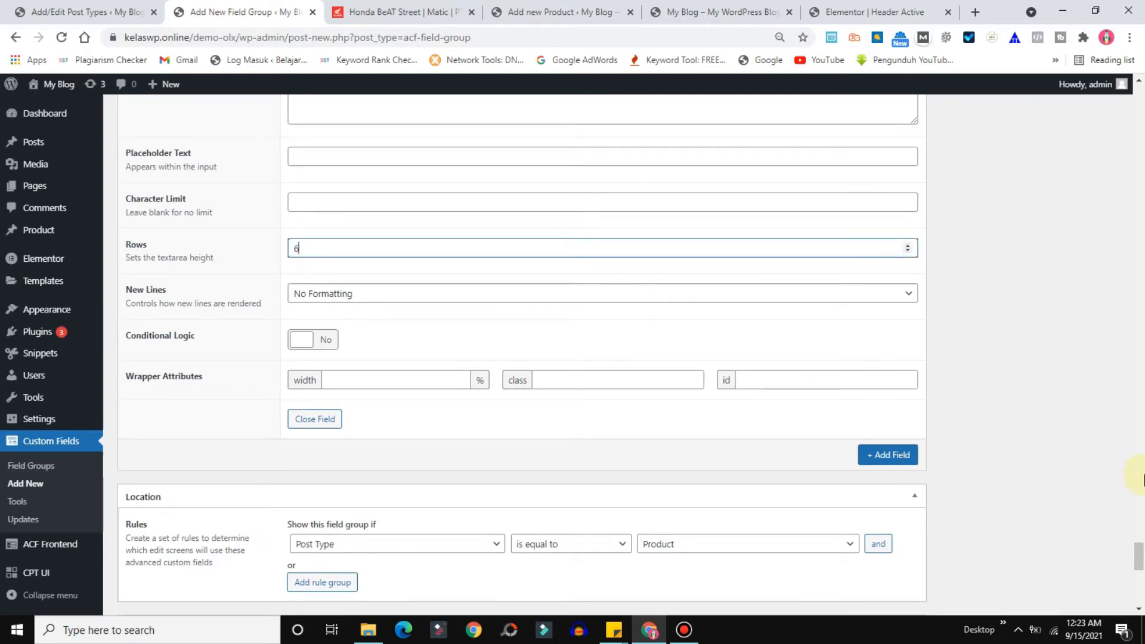
Copy the Aksesoris dan Apparel section heading from the Honda BeAT Street product page
click(387, 9)
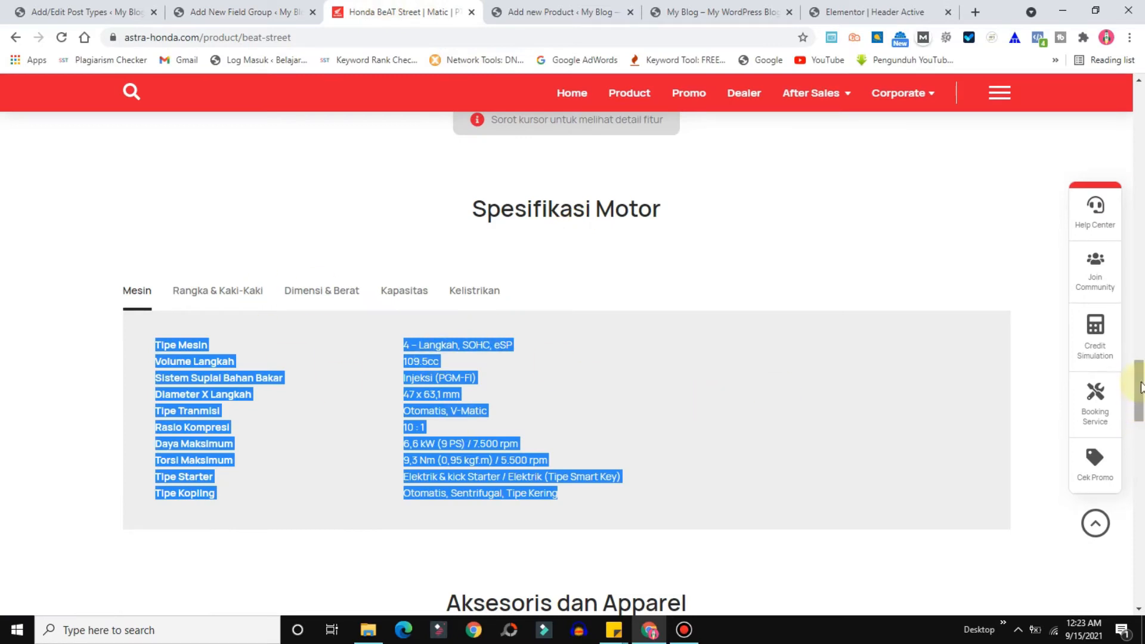
scroll(828, 399, down, 7)
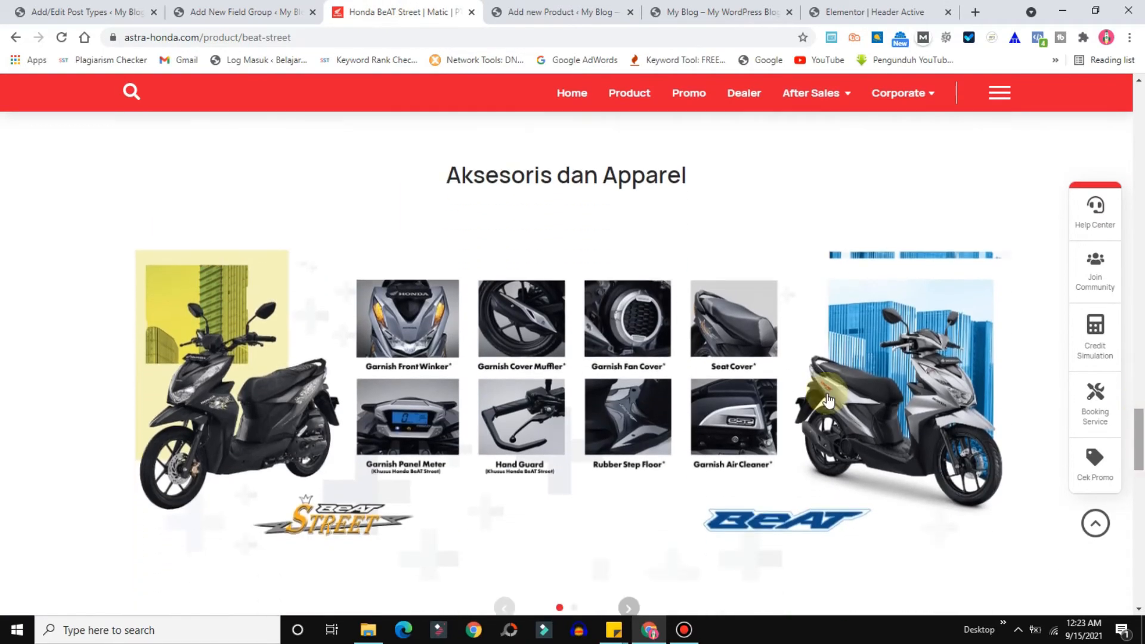
mouse_move(434, 176)
mouse_down()
mouse_move(714, 174)
mouse_move(453, 173)
mouse_up()
click(712, 177)
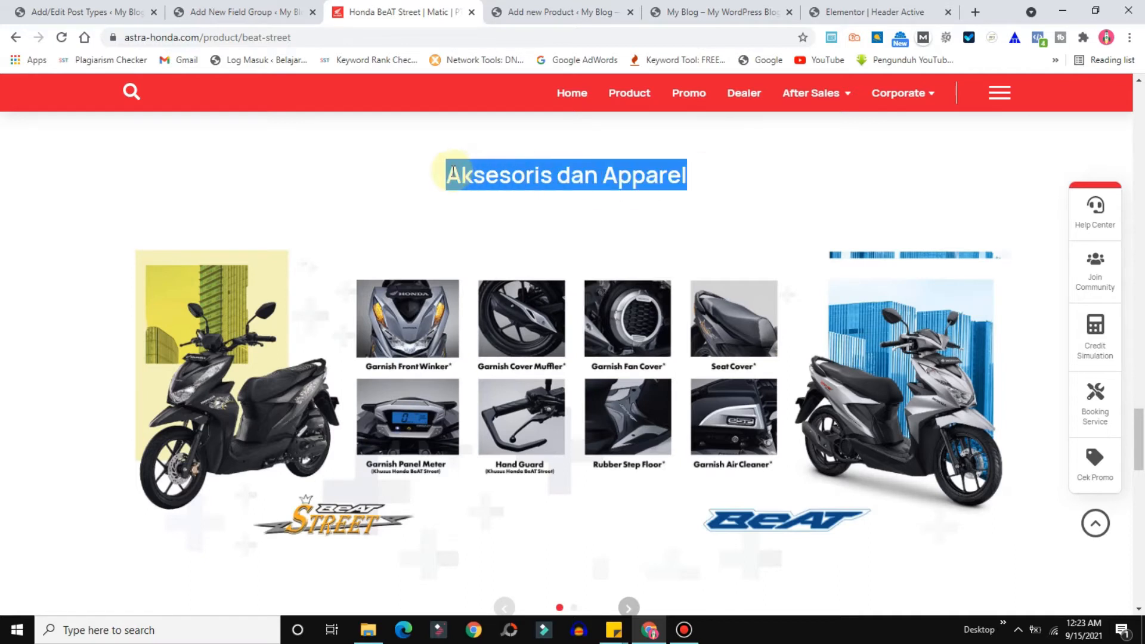
Add an eleventh field labelled Aksesoris dan Apparel, named aksesoris_dan_apparel, with the Gallery field type
click(247, 12)
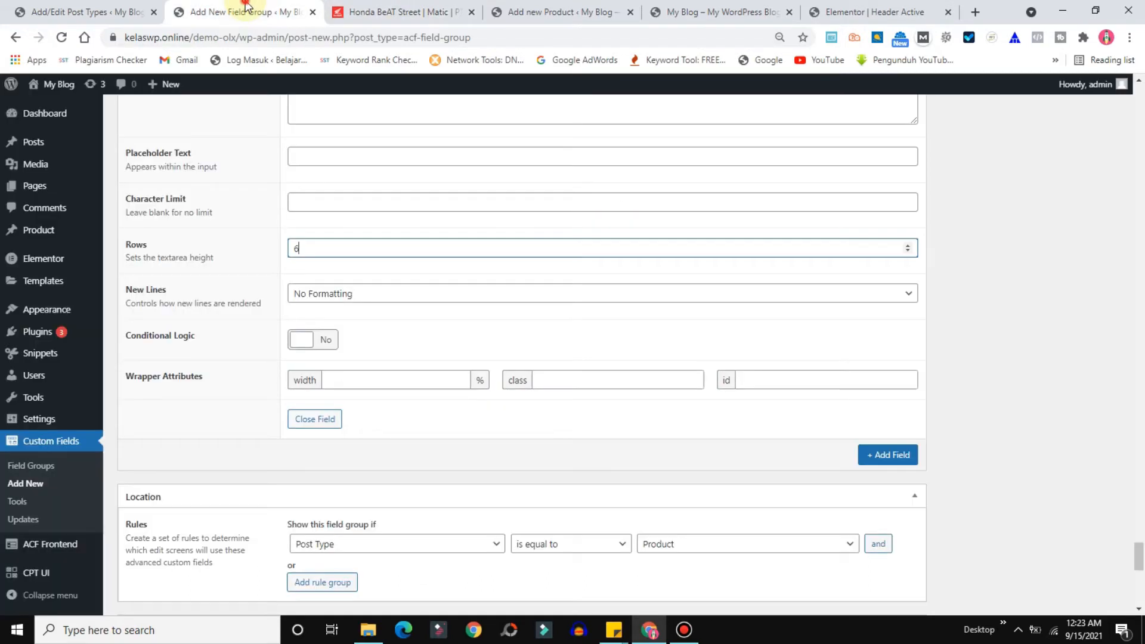
click(888, 455)
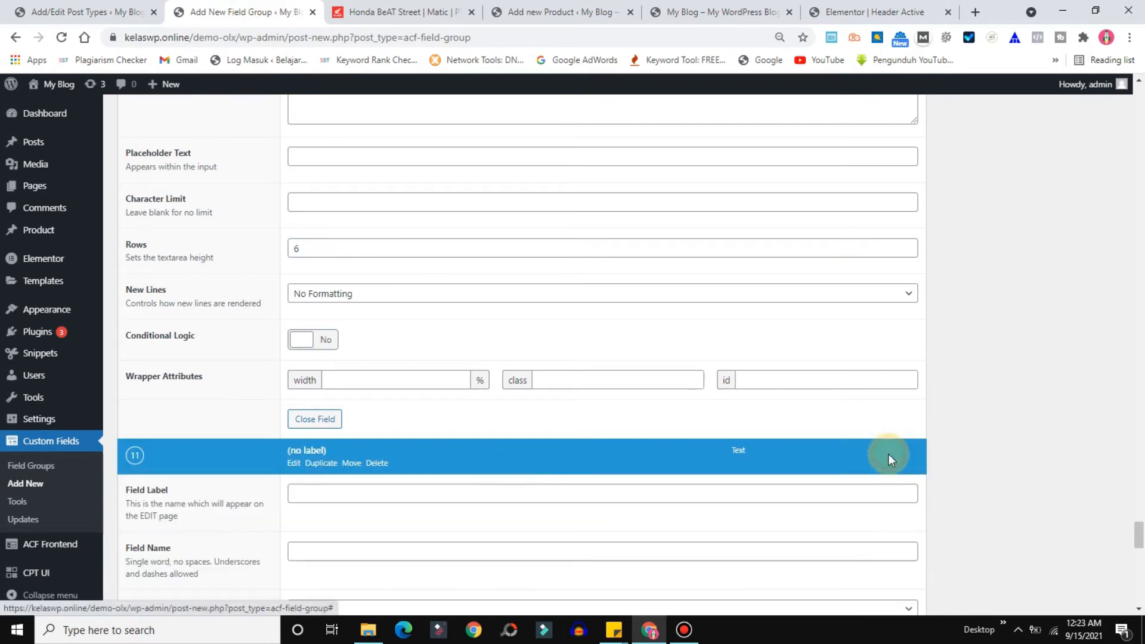
text(Aksesoris dan Apparel)
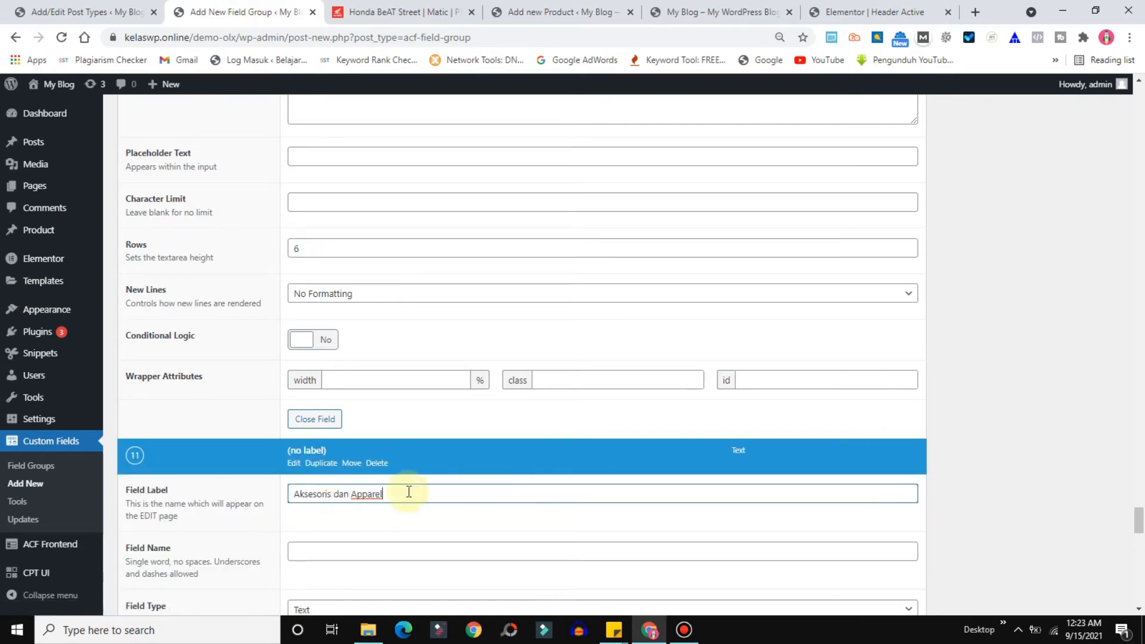
click(335, 553)
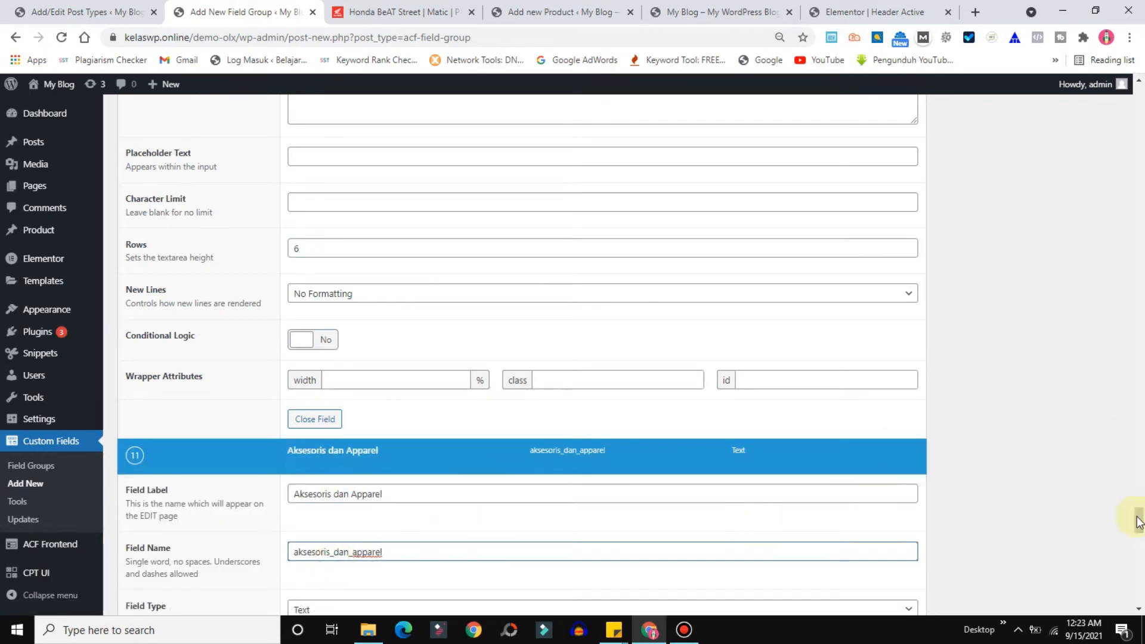
scroll(1125, 435, down, 7)
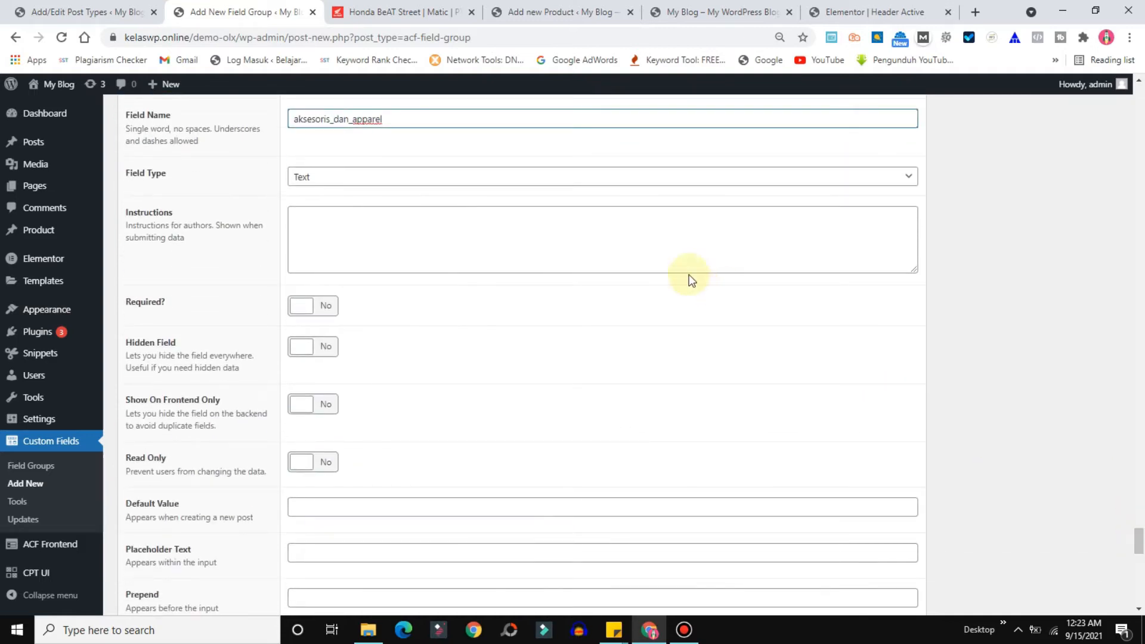
click(411, 175)
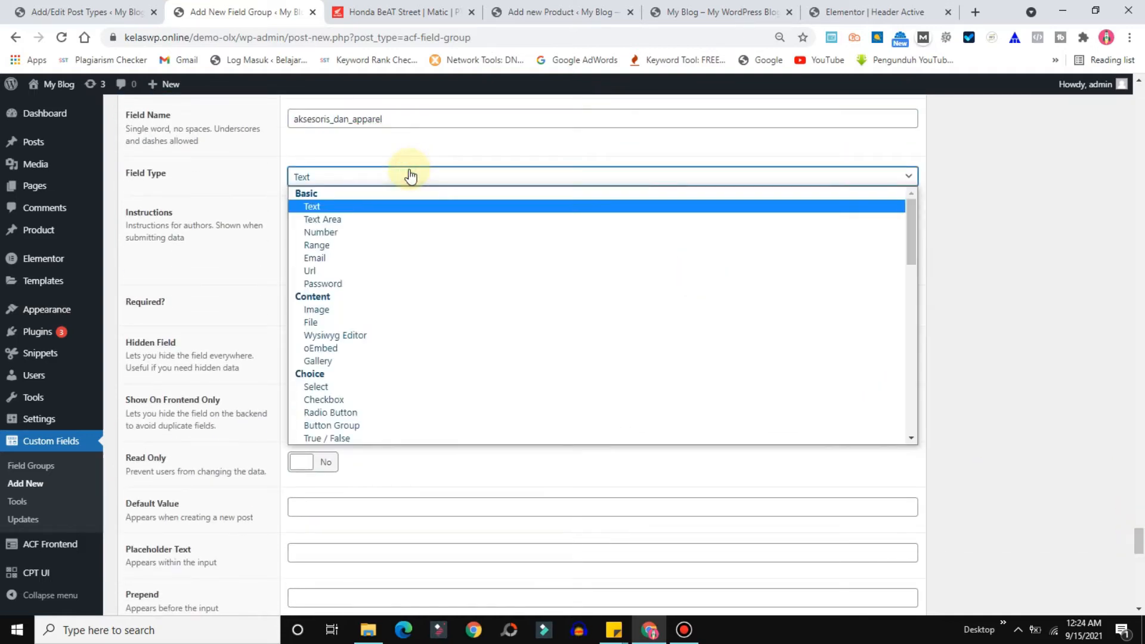
click(330, 362)
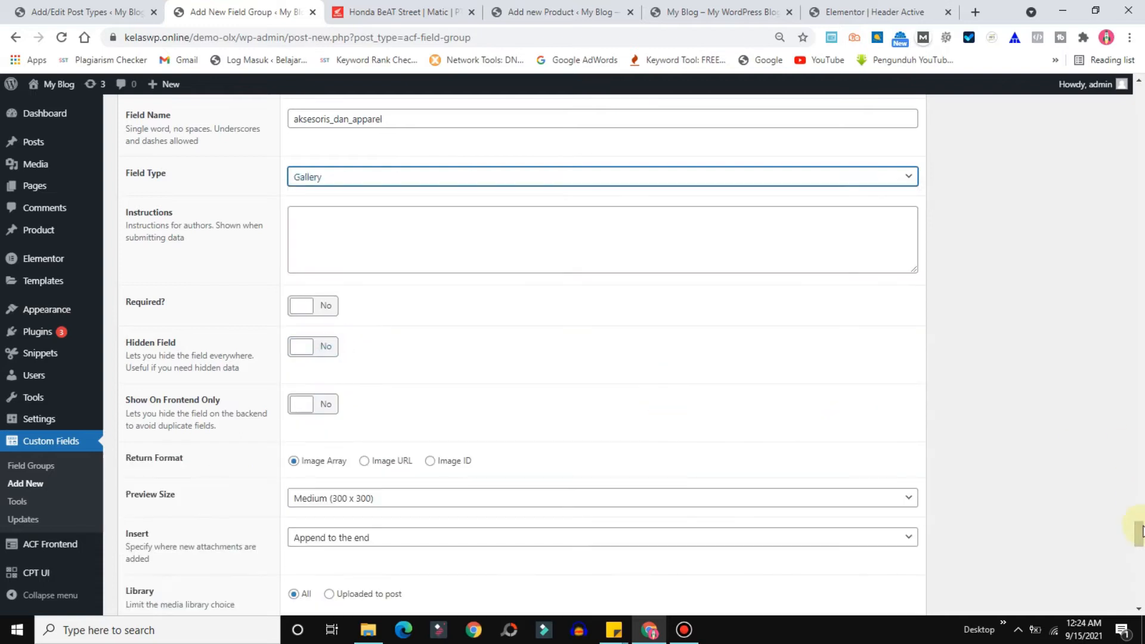
Set the Aksesoris dan Apparel gallery's preview size to Full Size
scroll(1139, 534, down, 5)
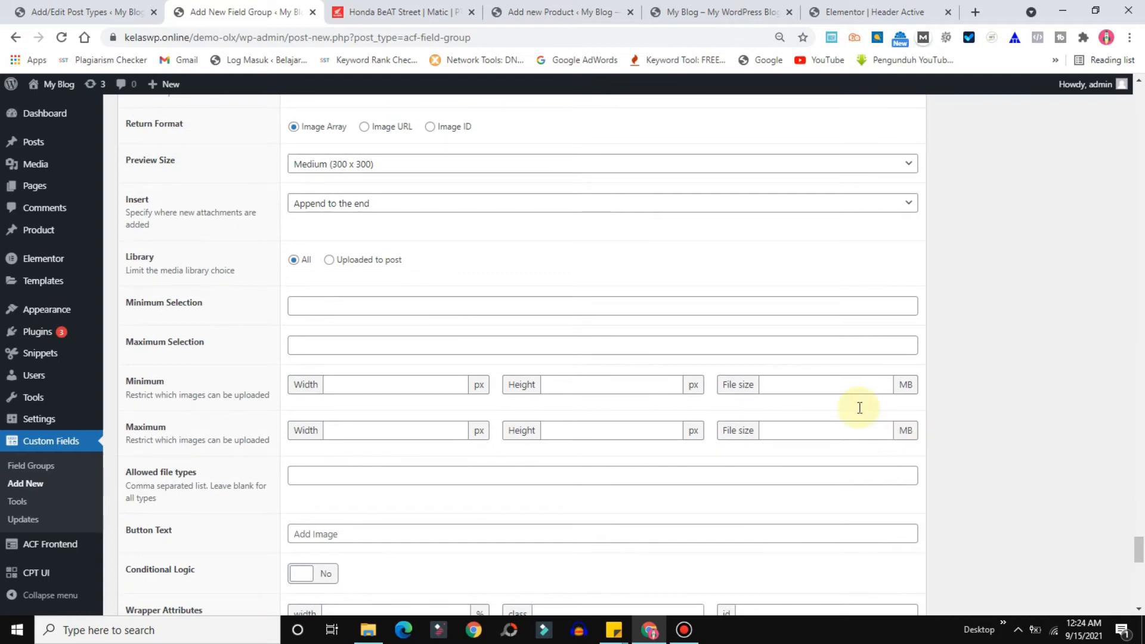
click(404, 164)
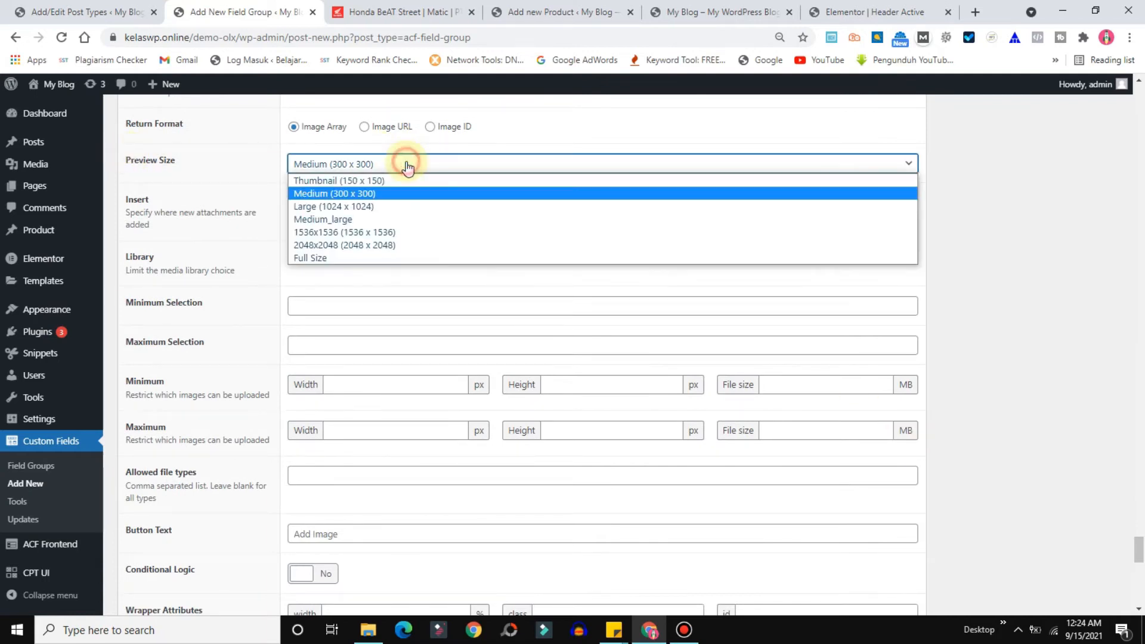
click(327, 260)
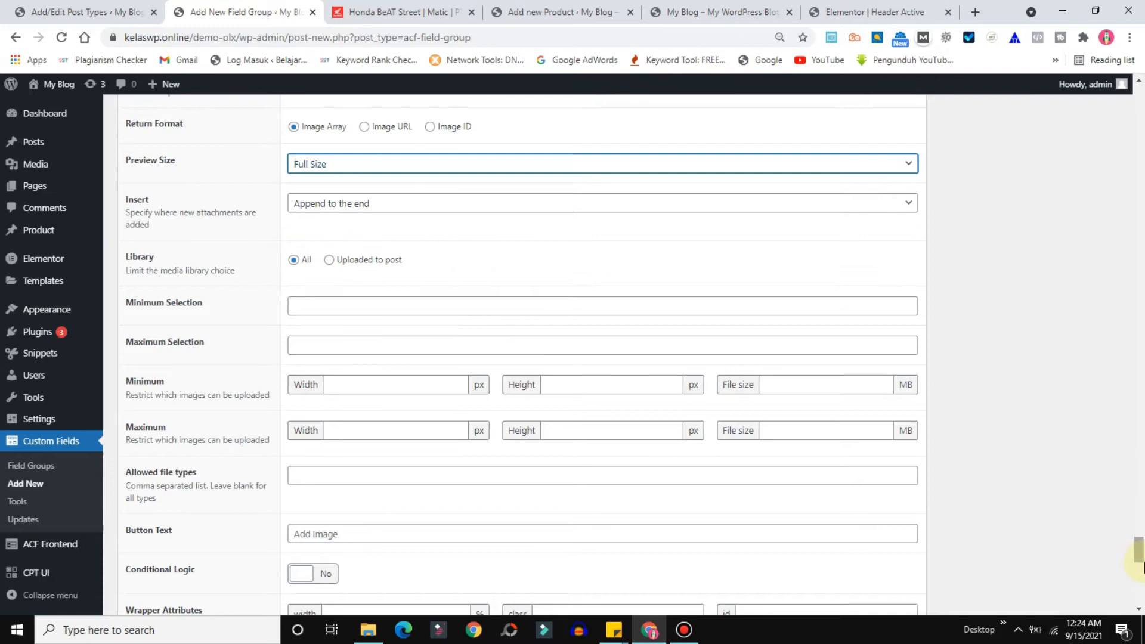
scroll(1140, 552, down, 8)
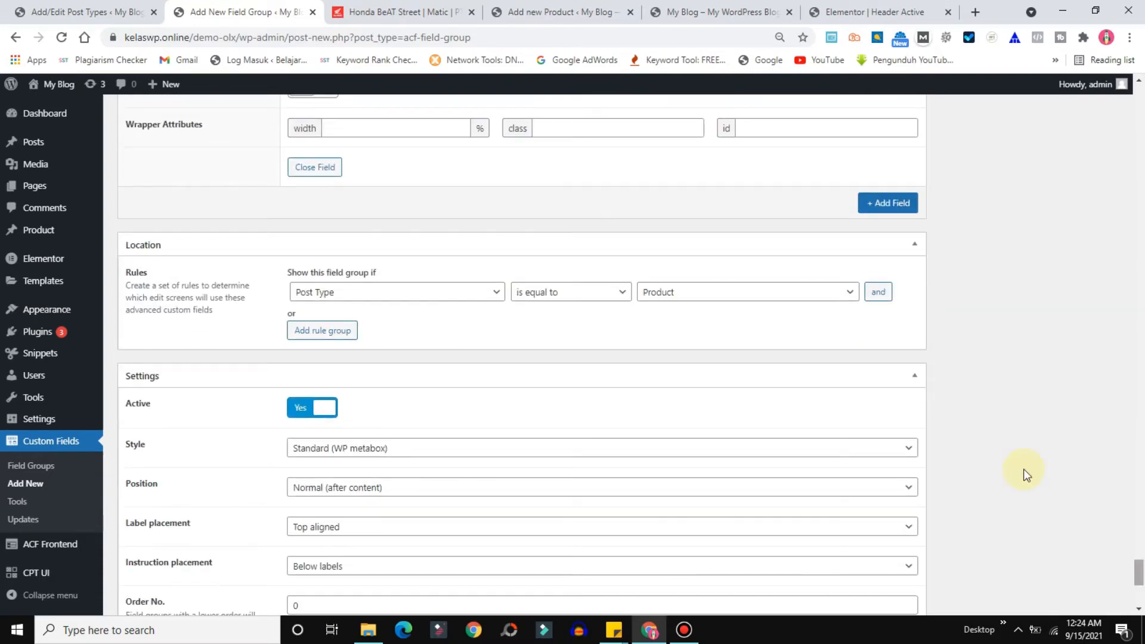
Check the product recommendations section on the Honda BeAT Street page and add a text field labelled "Arrived" to the field group
click(430, 19)
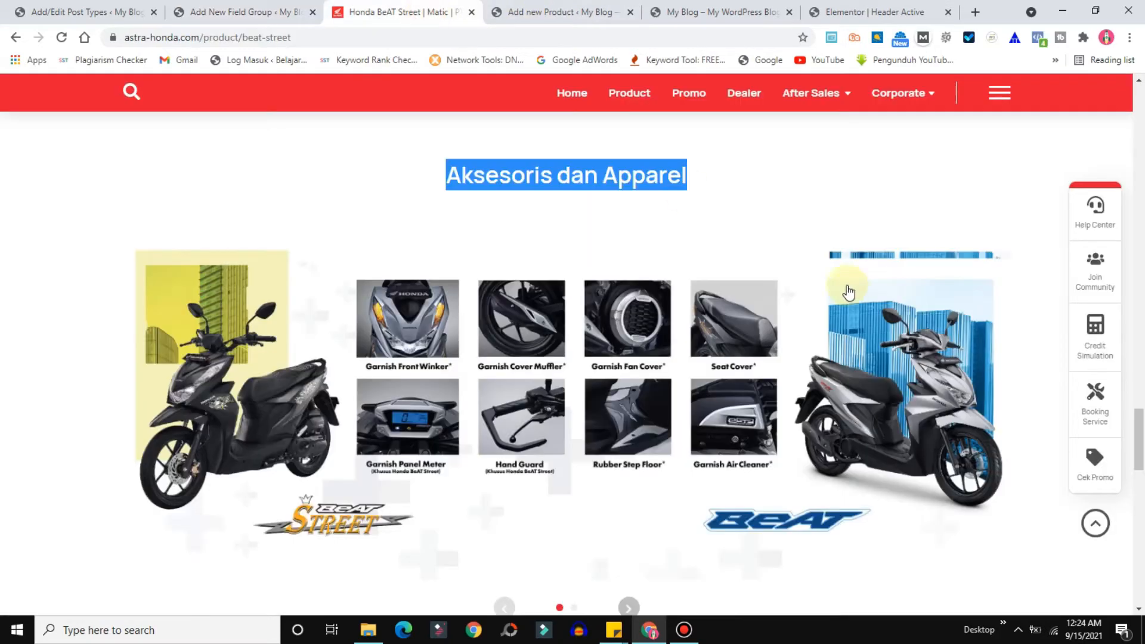
drag(1142, 442, 1143, 499)
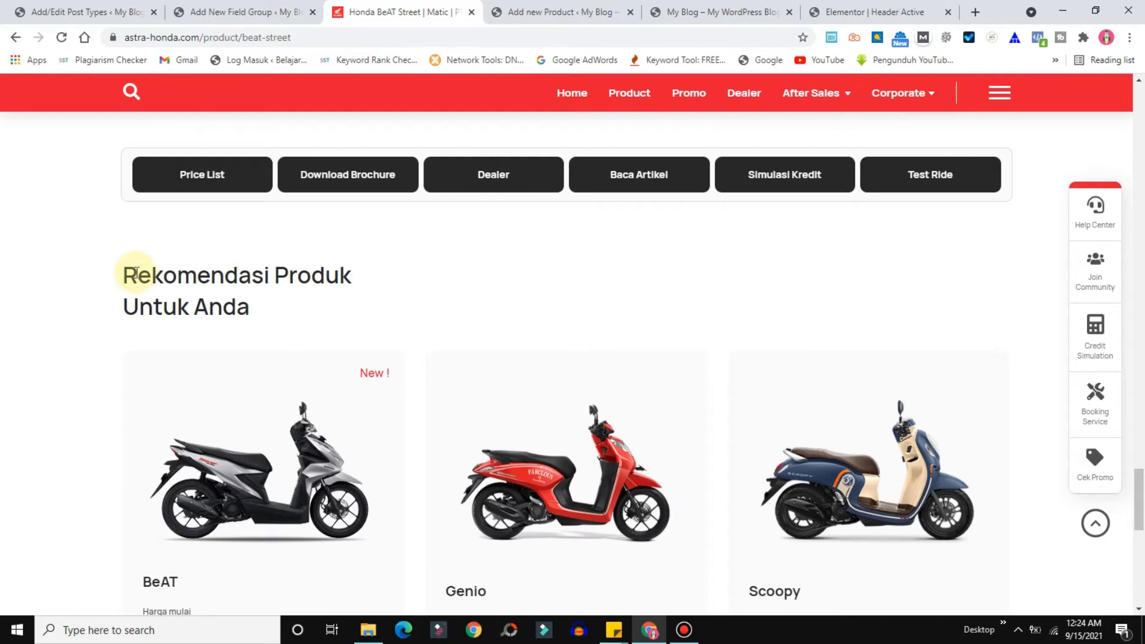
drag(131, 275, 493, 313)
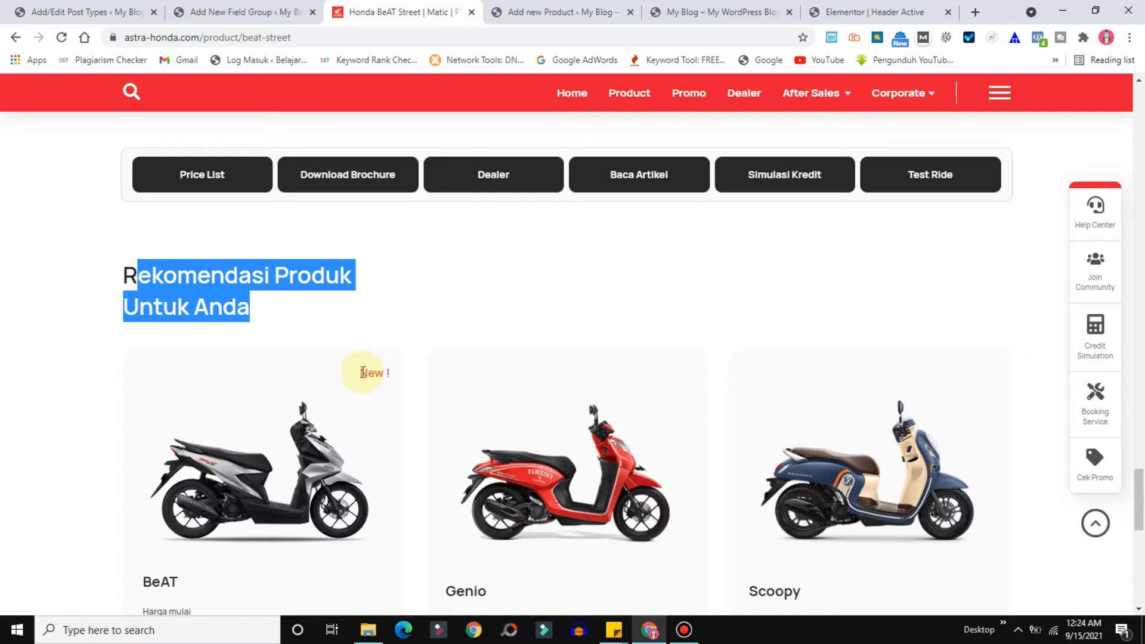
drag(360, 374, 382, 371)
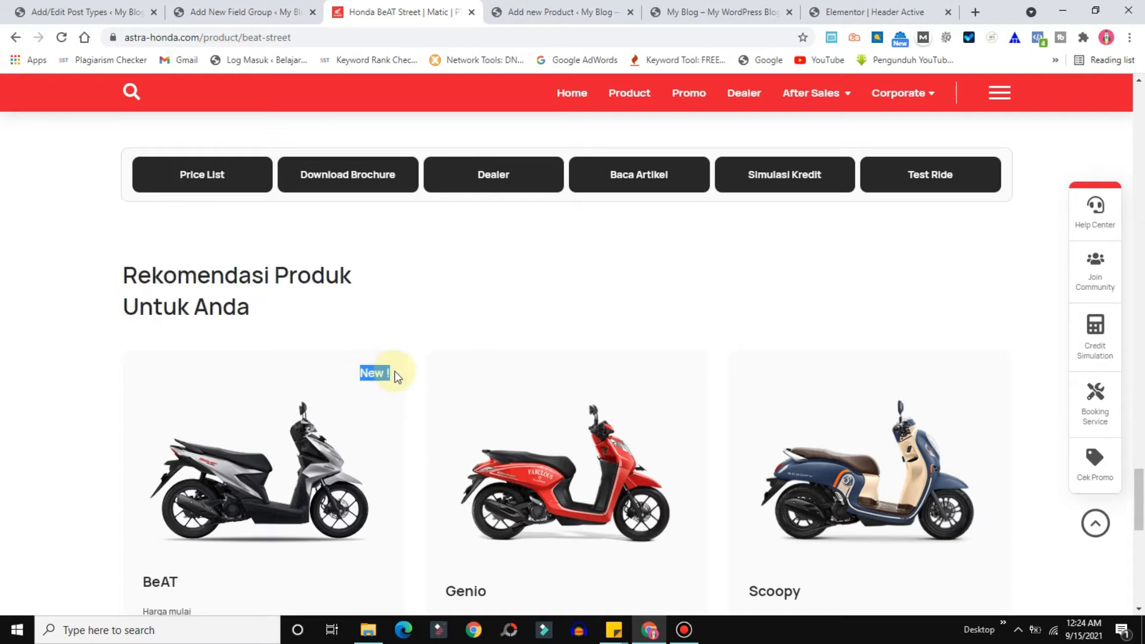
click(218, 12)
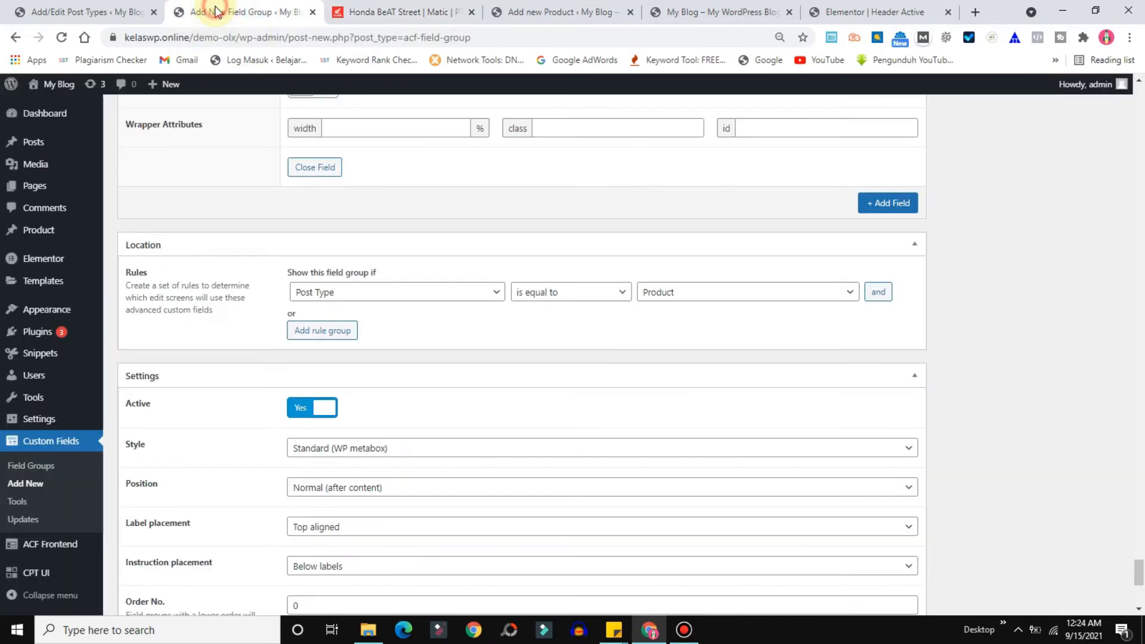
click(890, 203)
click(327, 243)
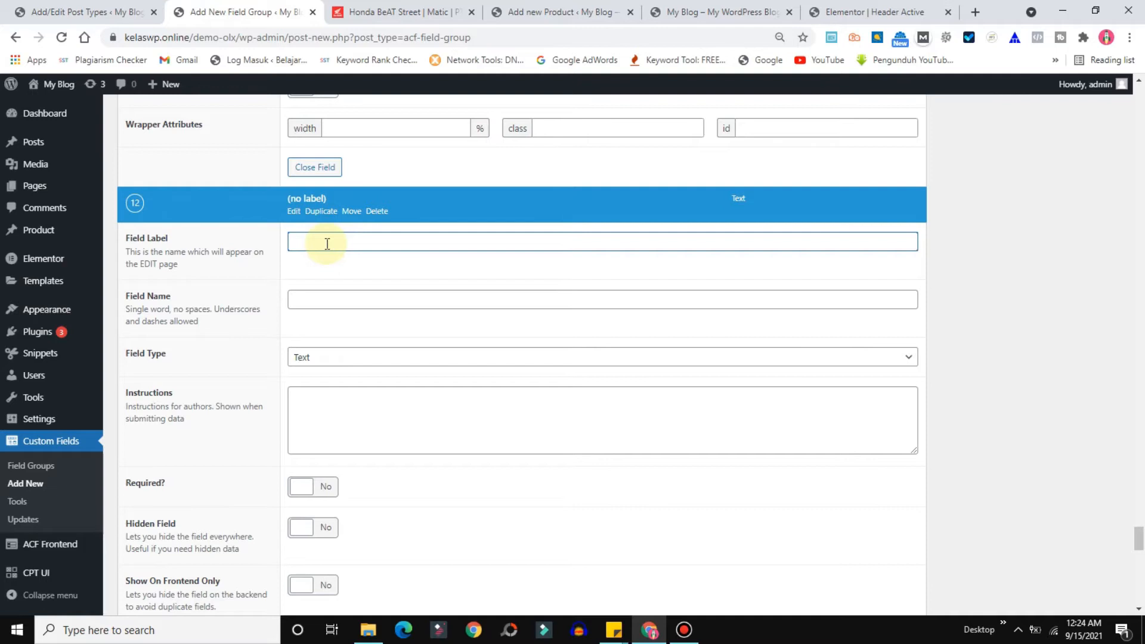
text(Arrived)
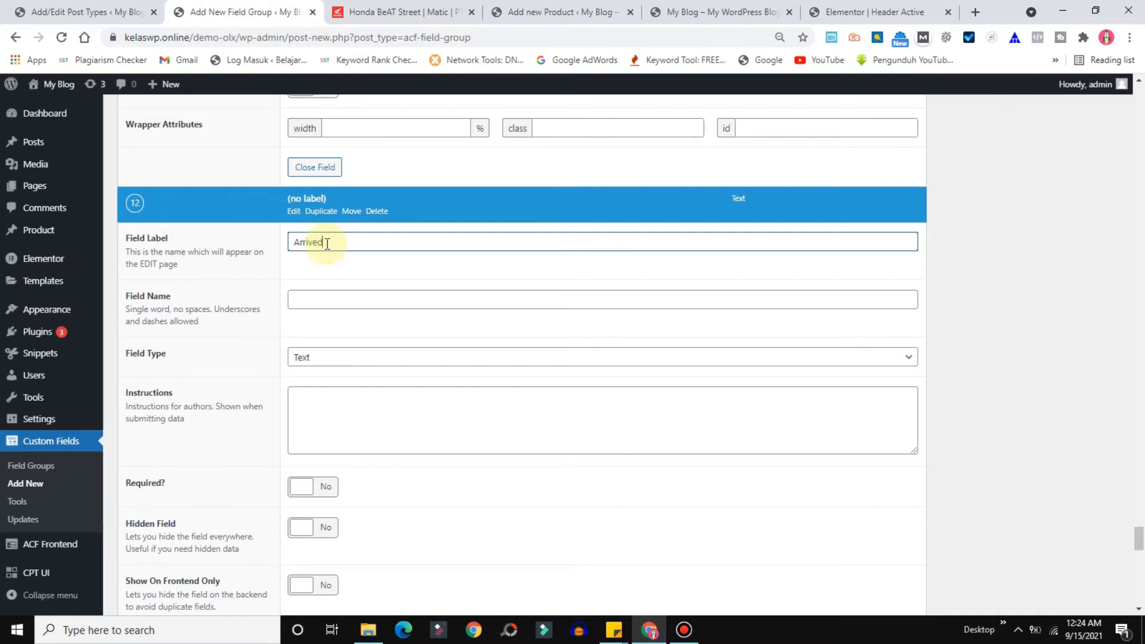
click(310, 300)
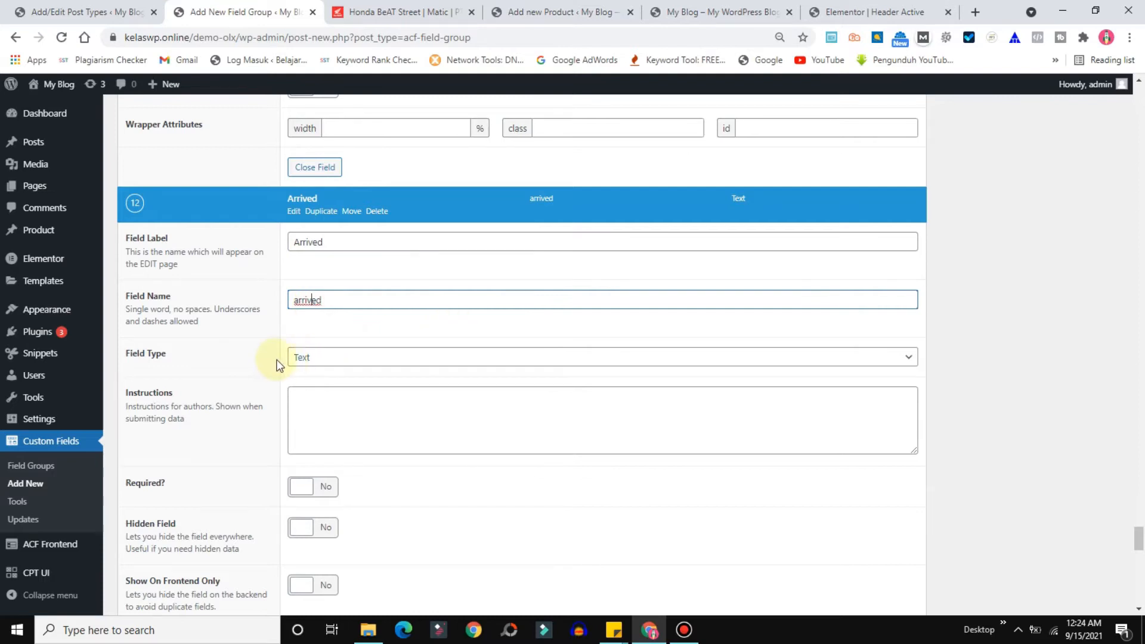
Check the recommended products' price details on the Honda page and add a text field labelled "harga" to the field group
drag(1140, 537, 1140, 569)
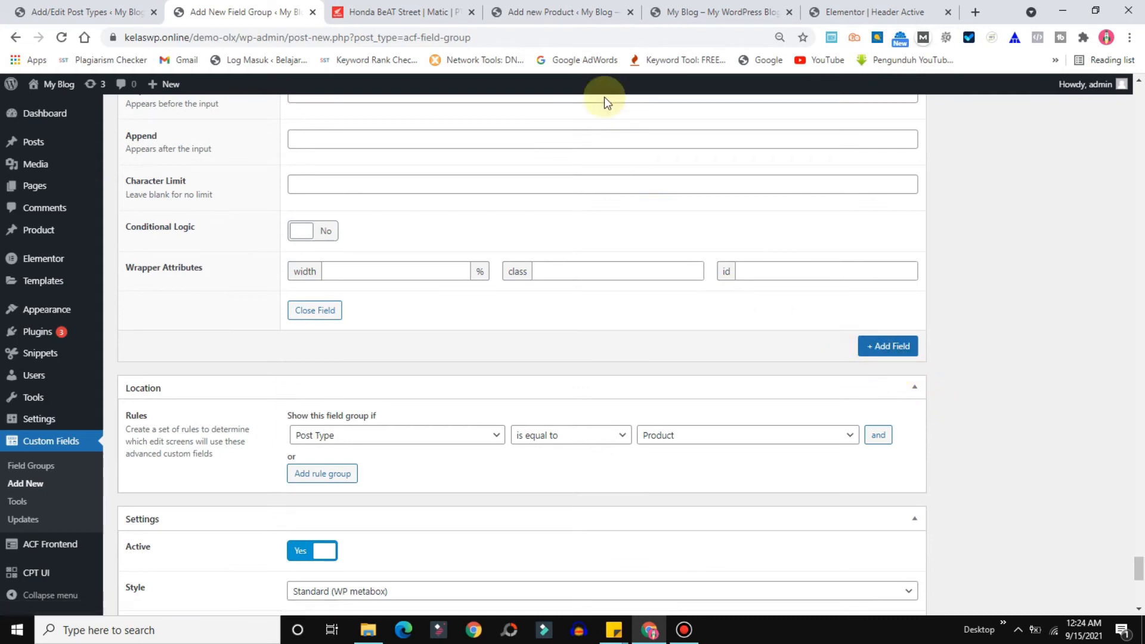
click(384, 5)
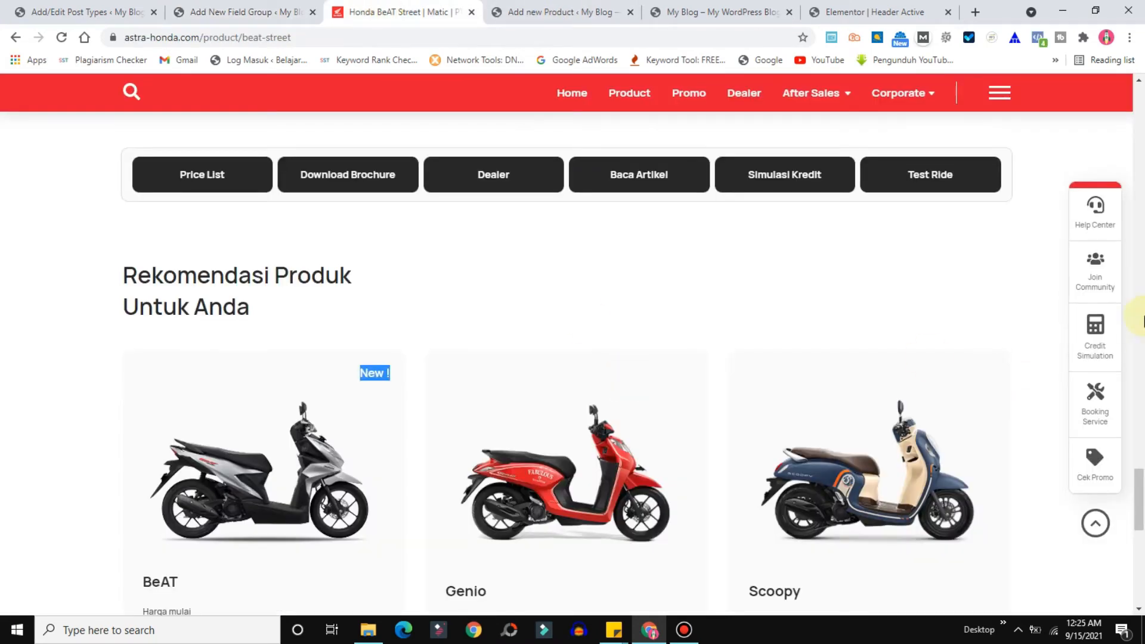
scroll(1141, 489, down, 2)
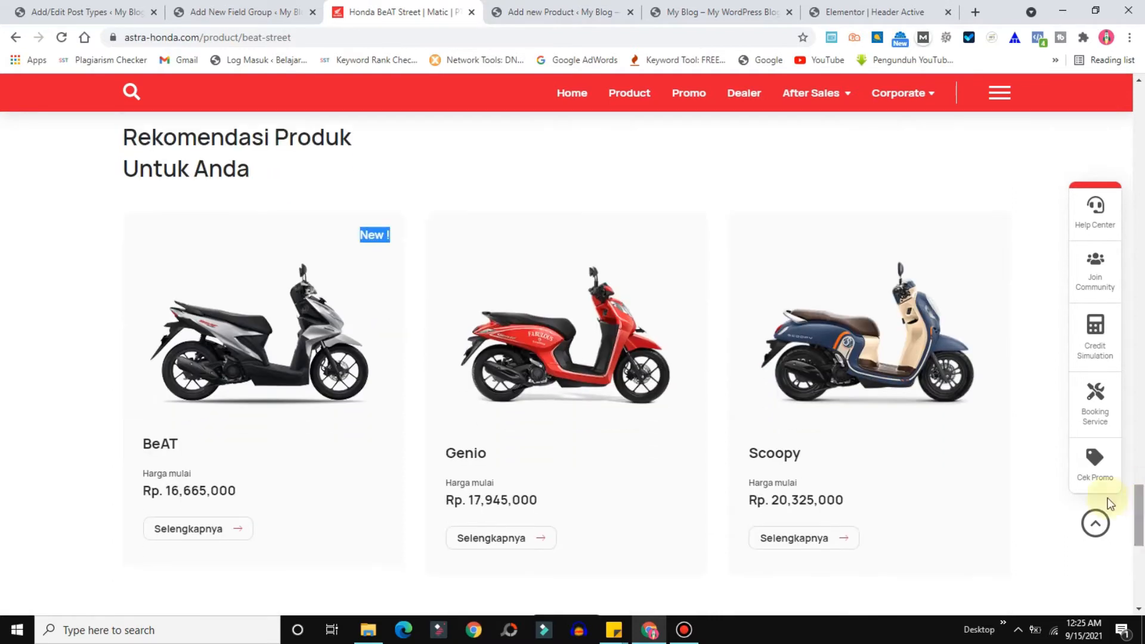
click(214, 8)
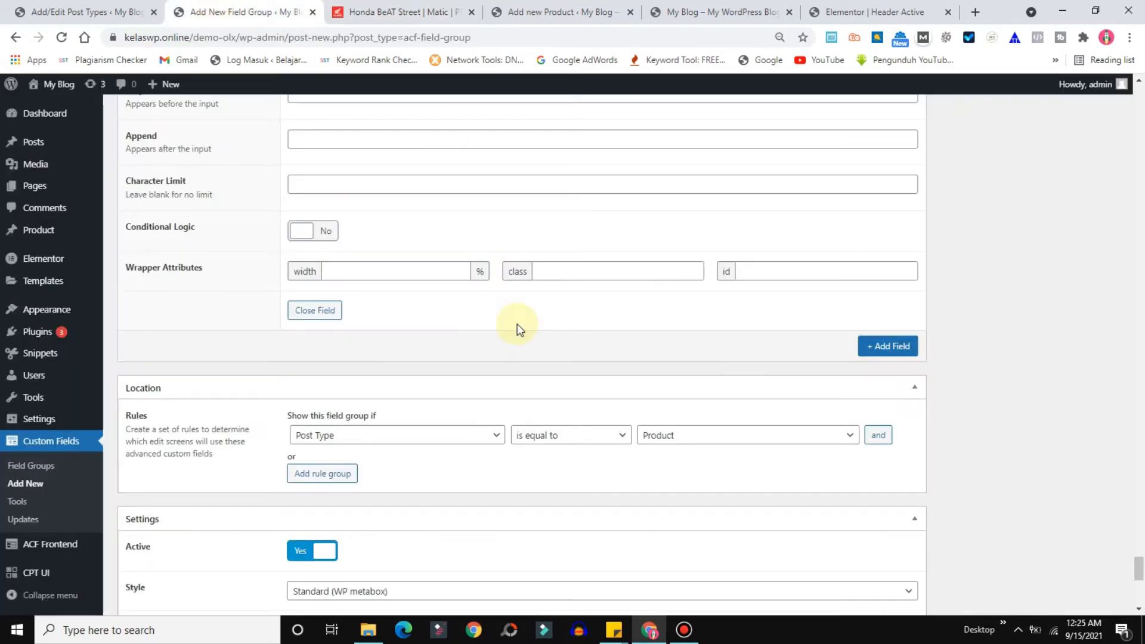
click(886, 344)
text(ha)
click(328, 443)
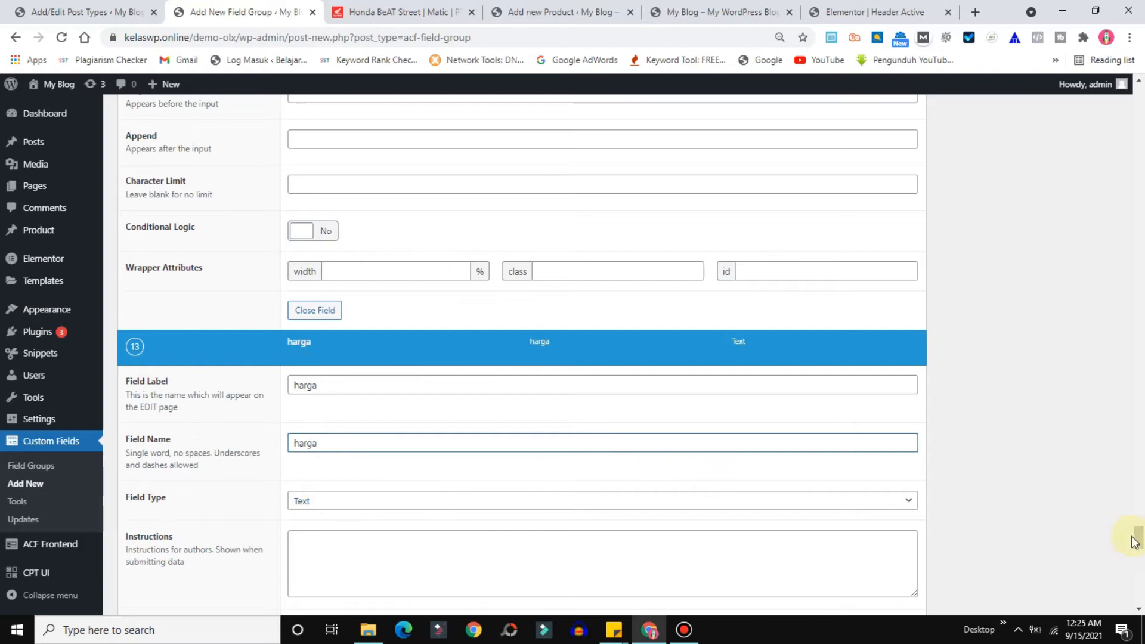
Copy the Genio price from the Honda page into the harga field's placeholder text as "Rp. 17,945,000"
drag(1137, 535, 1136, 559)
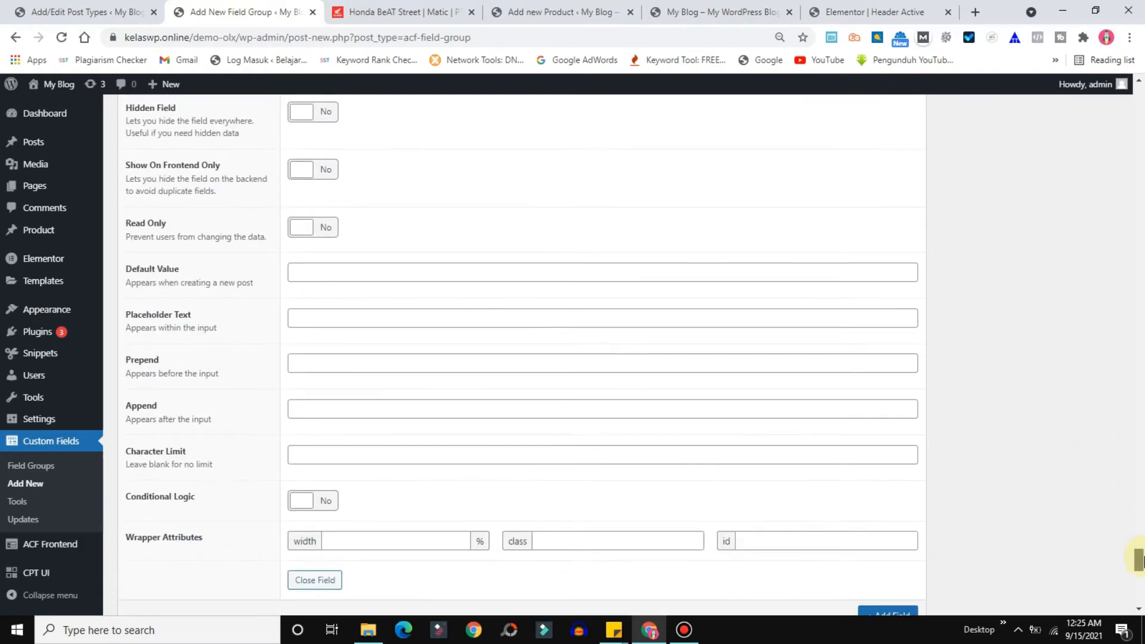
click(333, 318)
click(360, 13)
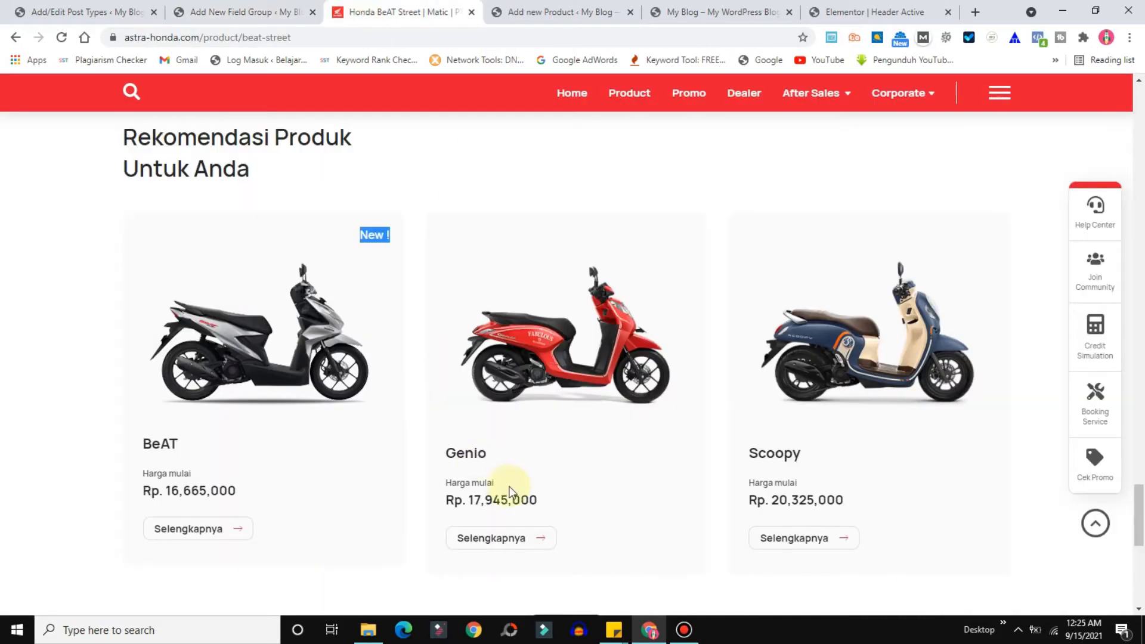
drag(560, 507, 446, 501)
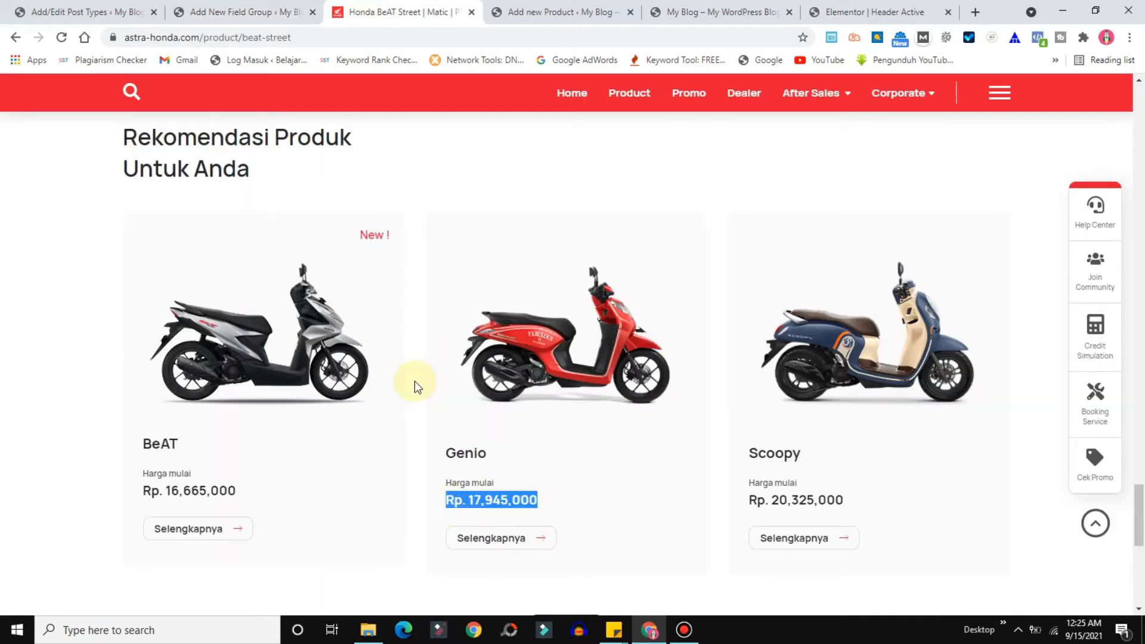
click(232, 12)
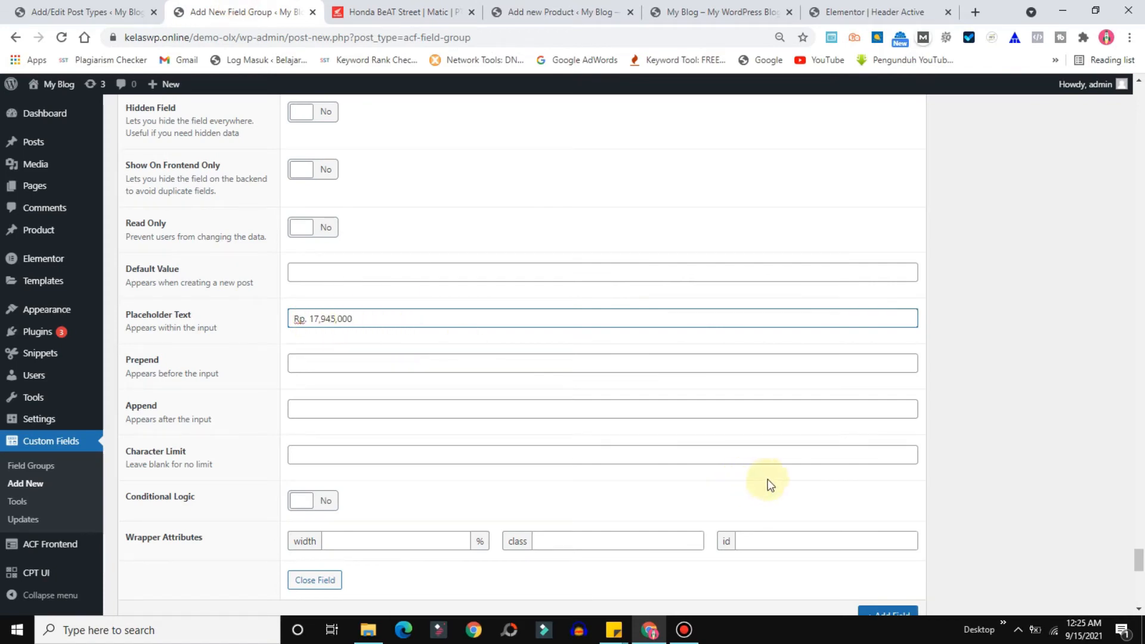
Publish the Custom Fields Product field group and reload the new product form
drag(1140, 564, 1140, 92)
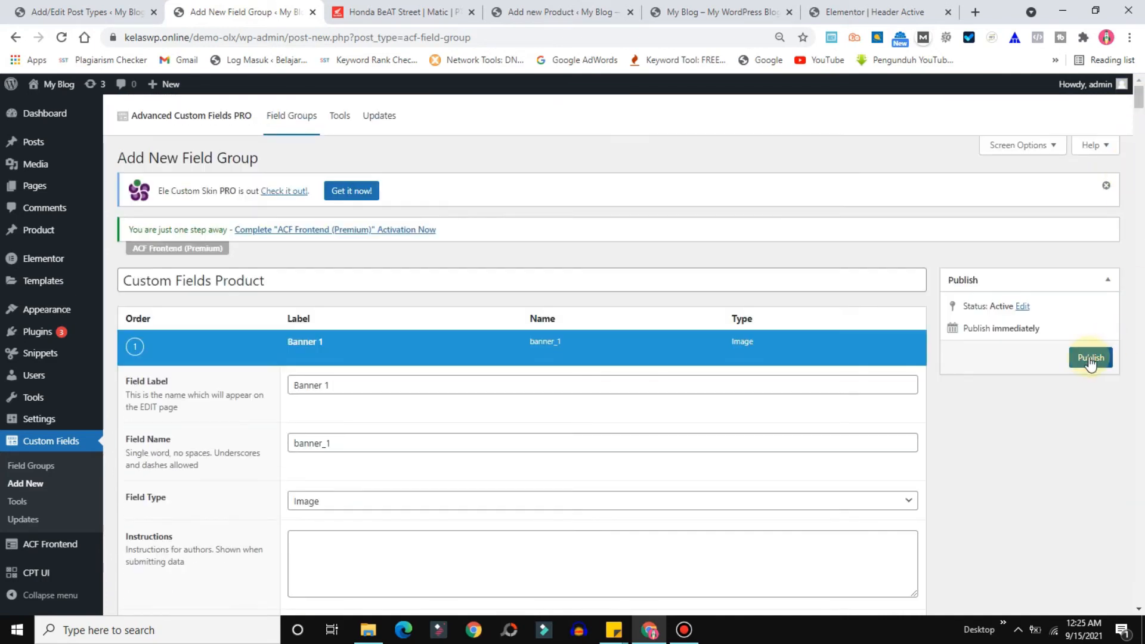
click(1089, 359)
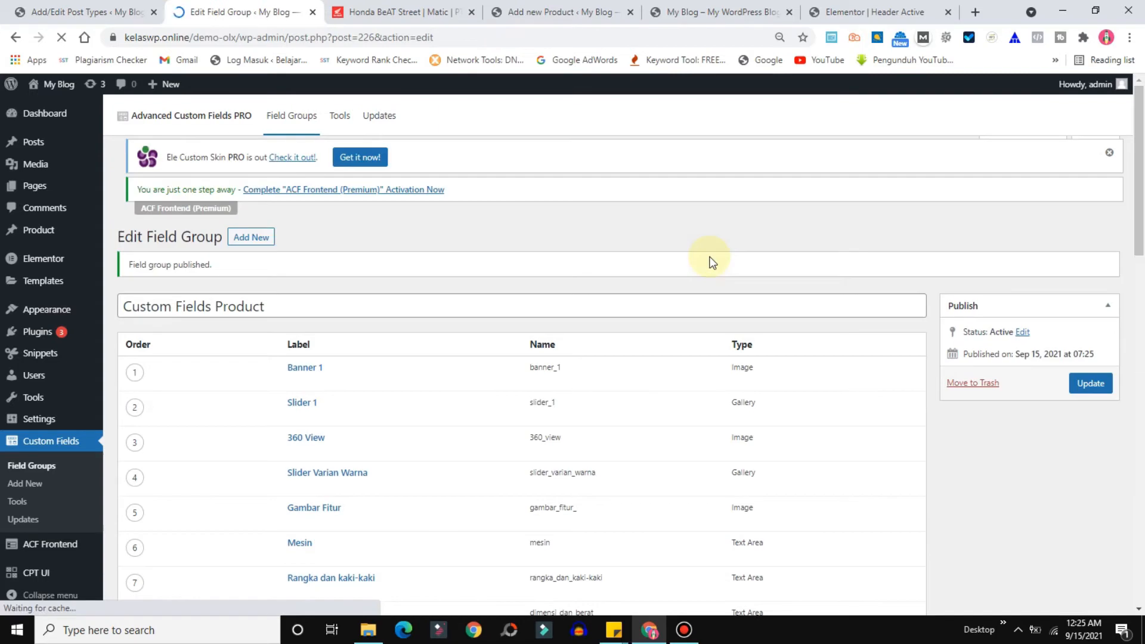
click(555, 11)
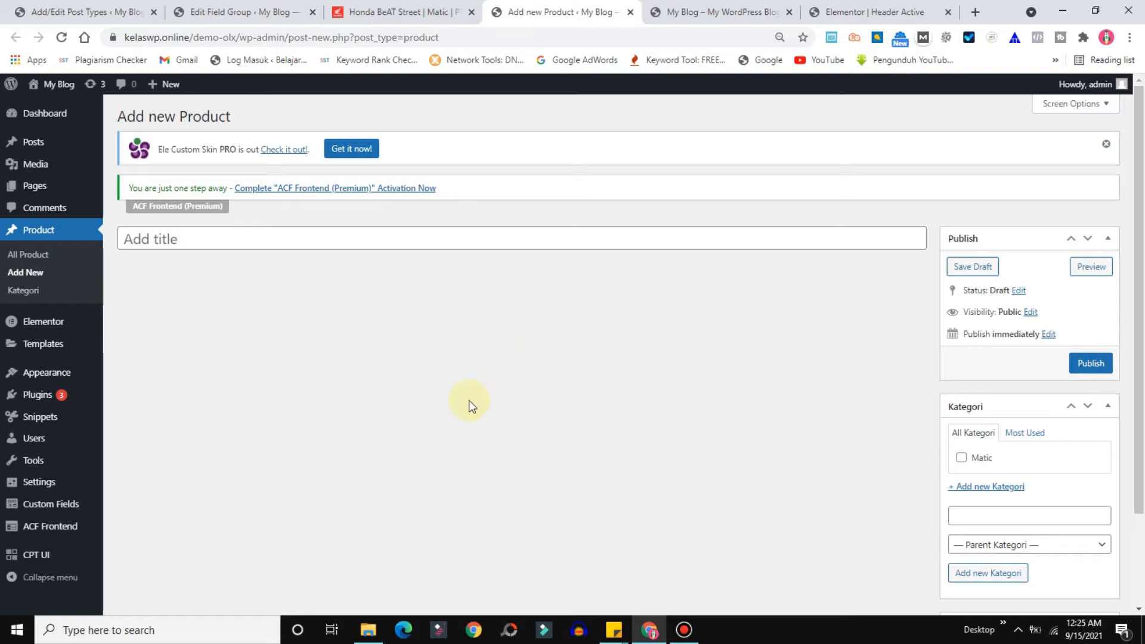
click(61, 38)
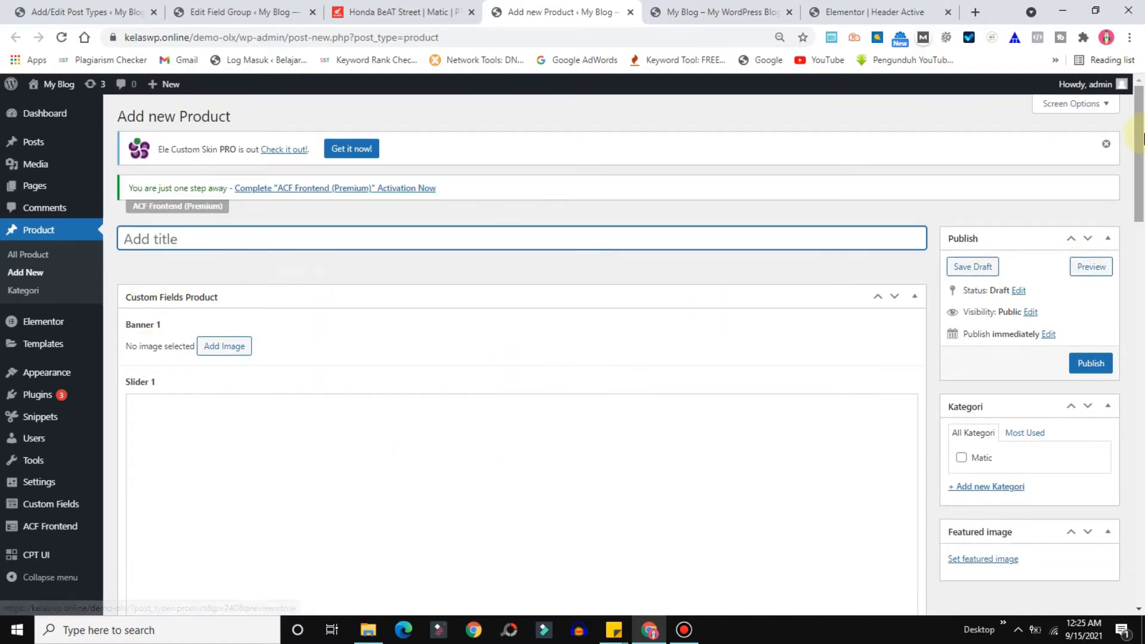
drag(1140, 132, 1141, 107)
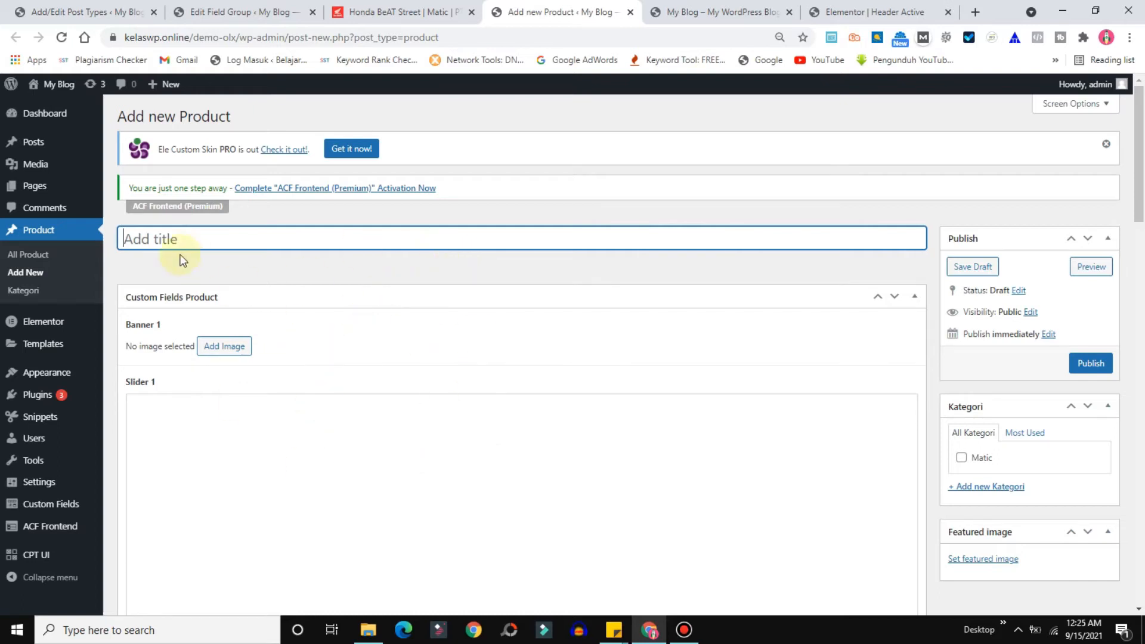
Title the new product "BeAT Street" and reorder the browser tabs so the Honda page follows the product form
text(Beat Street)
click(388, 12)
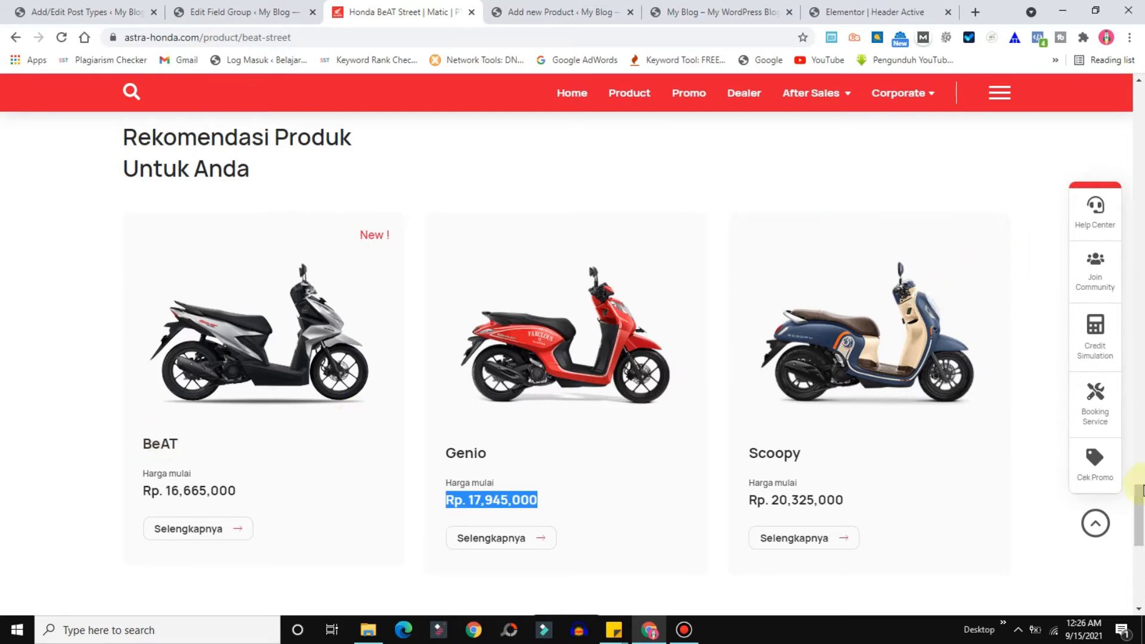
drag(1140, 518, 1139, 283)
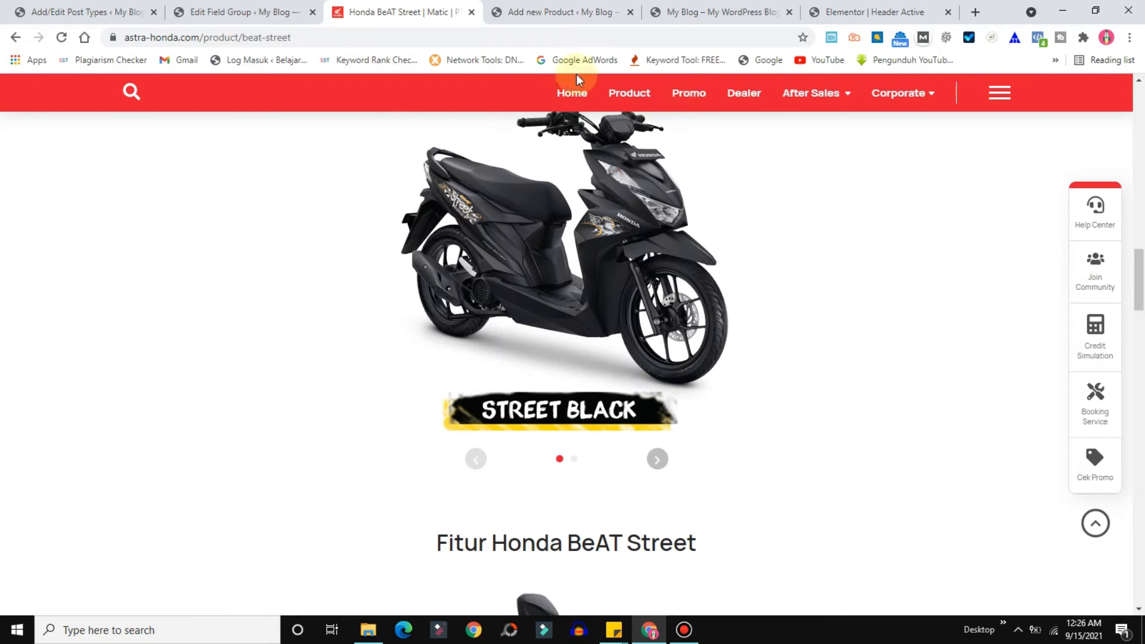
click(187, 17)
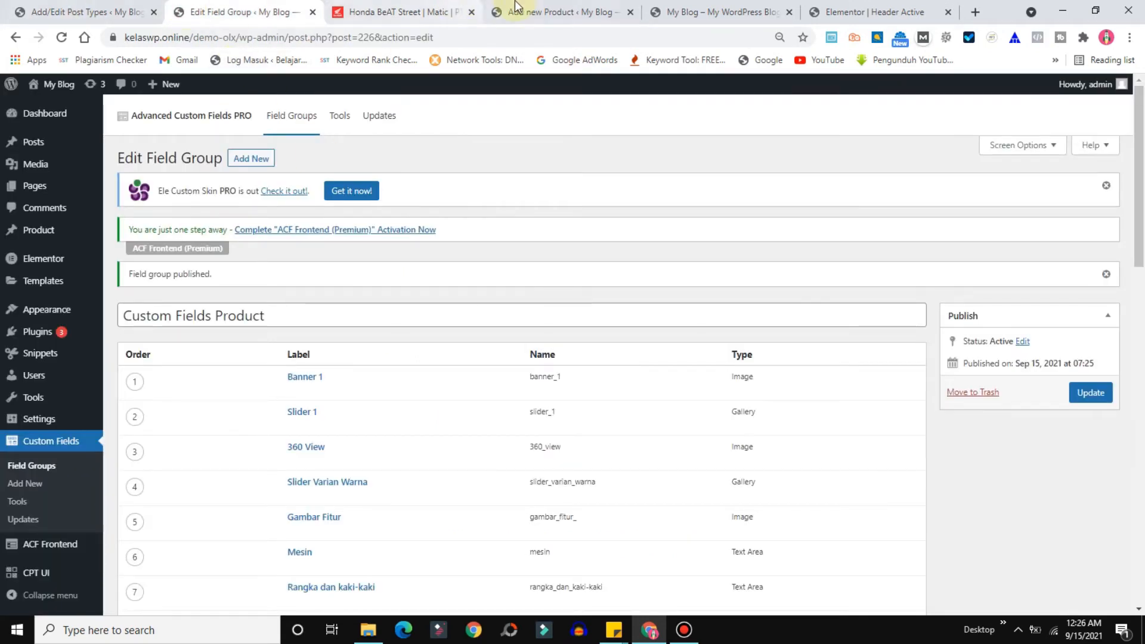
click(540, 12)
click(376, 12)
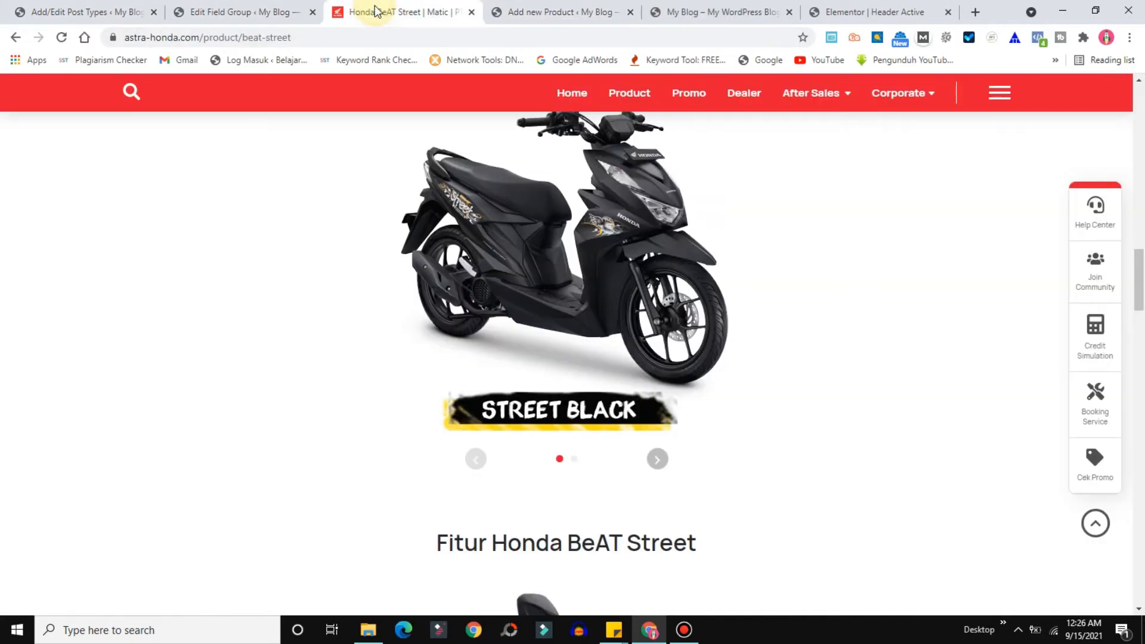
drag(431, 8, 544, 10)
click(405, 11)
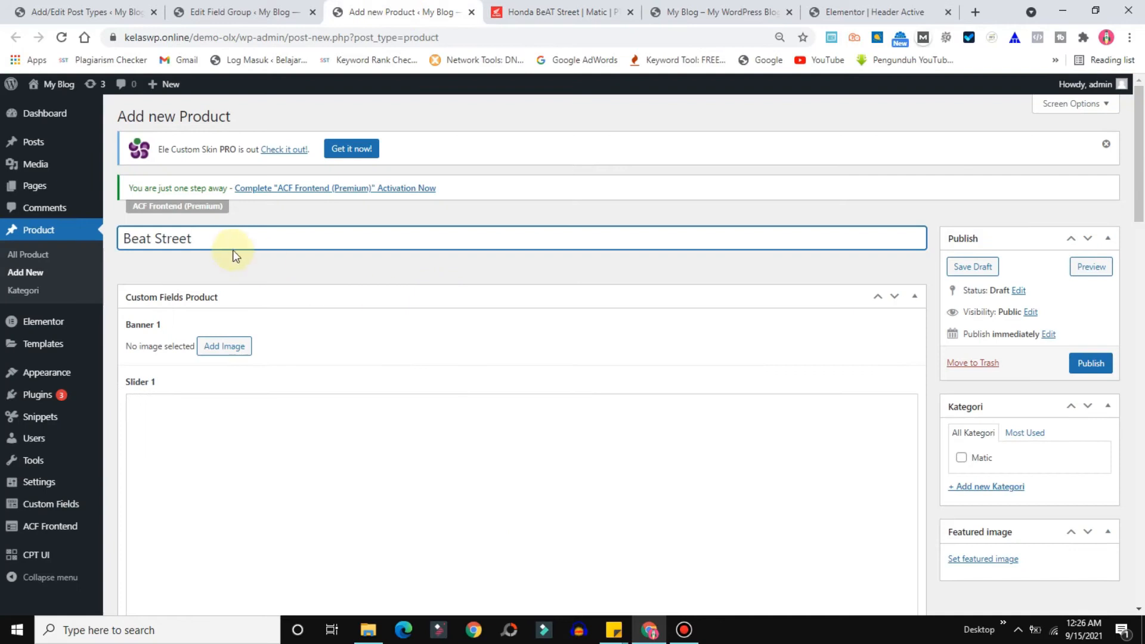
click(146, 238)
key(BackSpace)
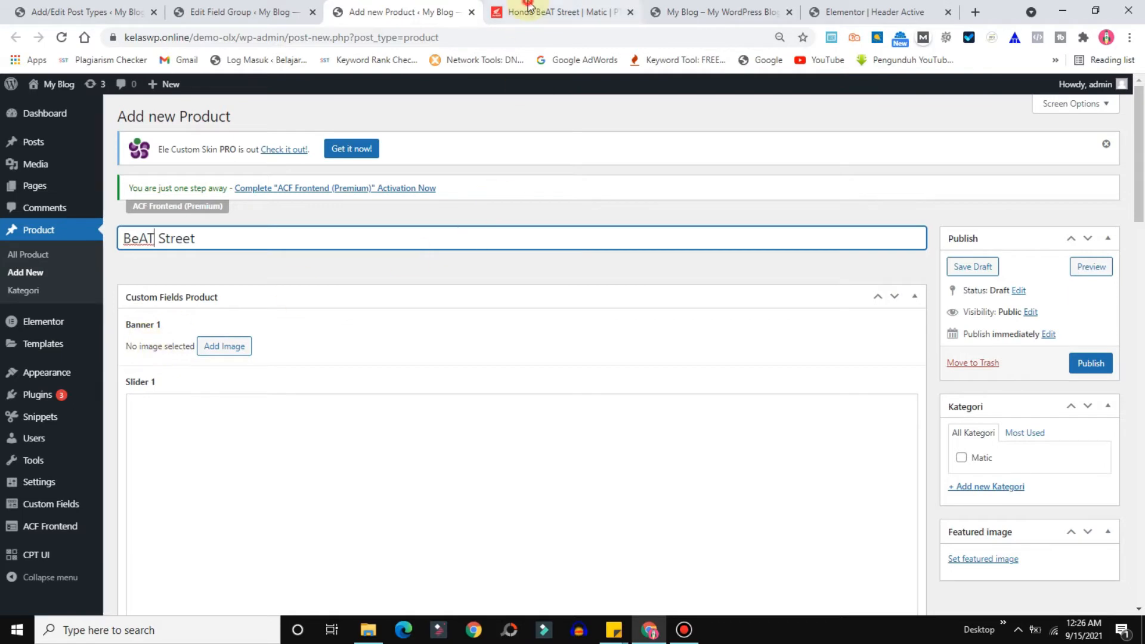
click(528, 11)
drag(1141, 277, 1141, 119)
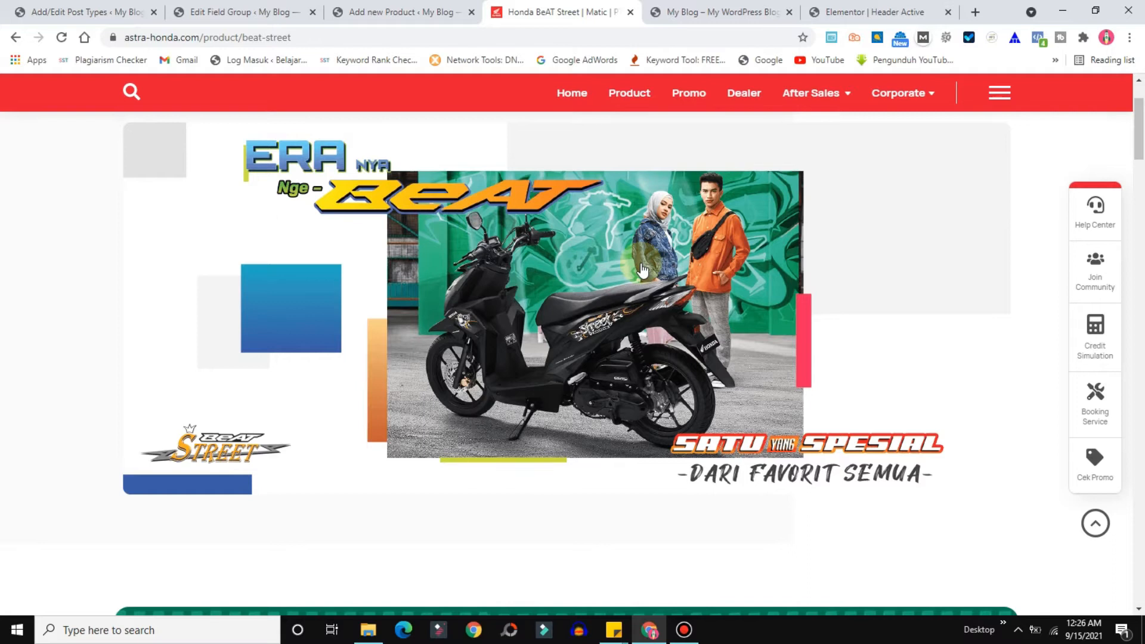
click(364, 7)
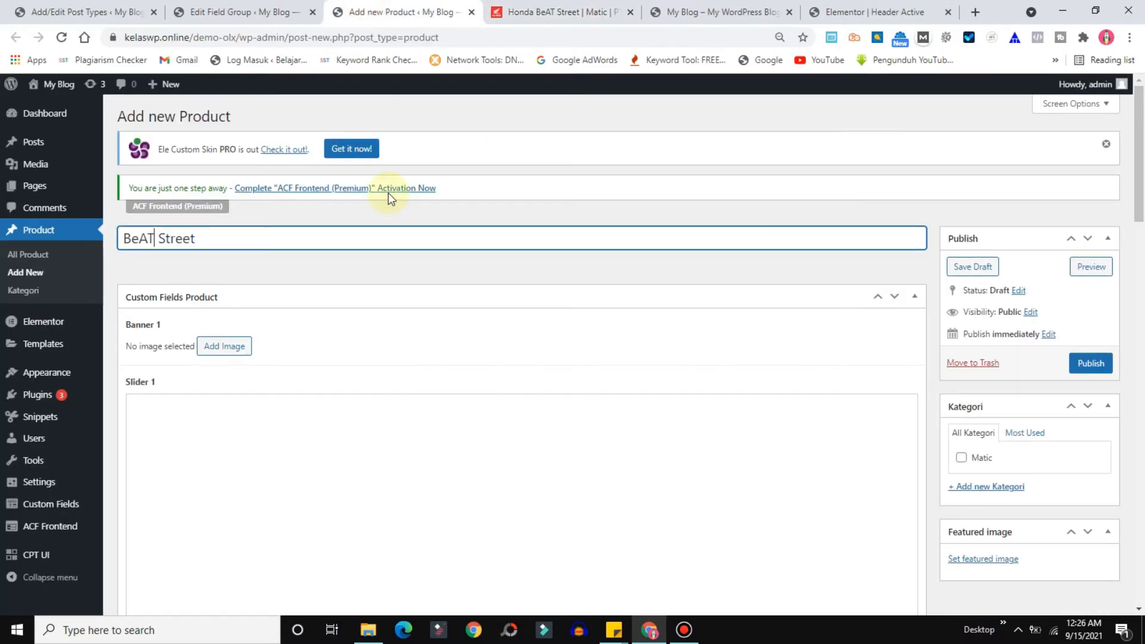
click(230, 350)
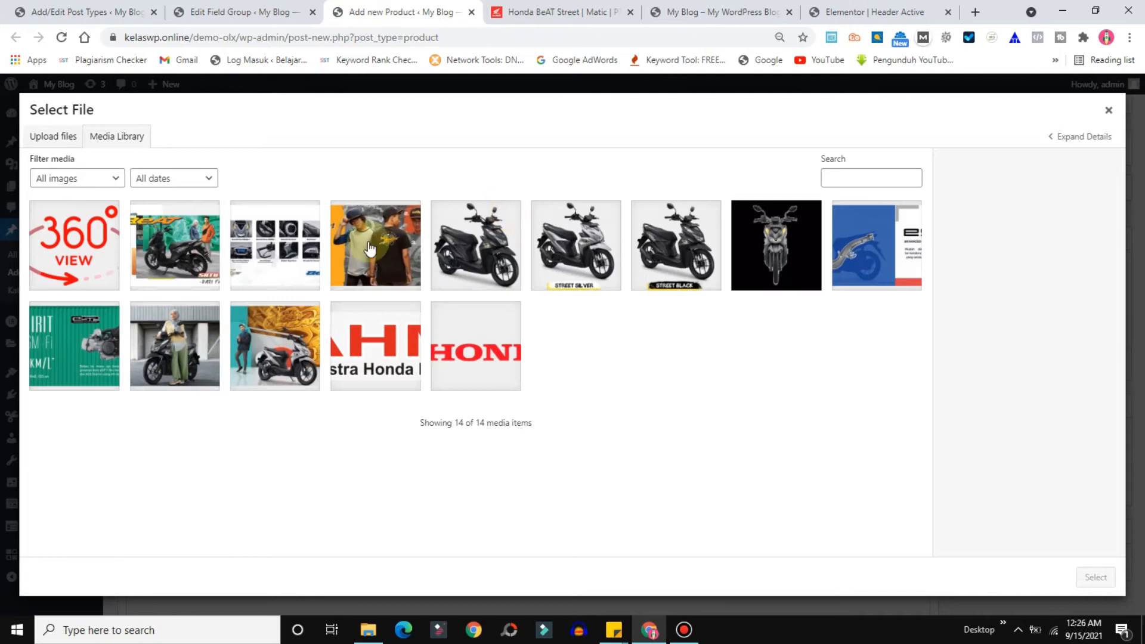
click(192, 254)
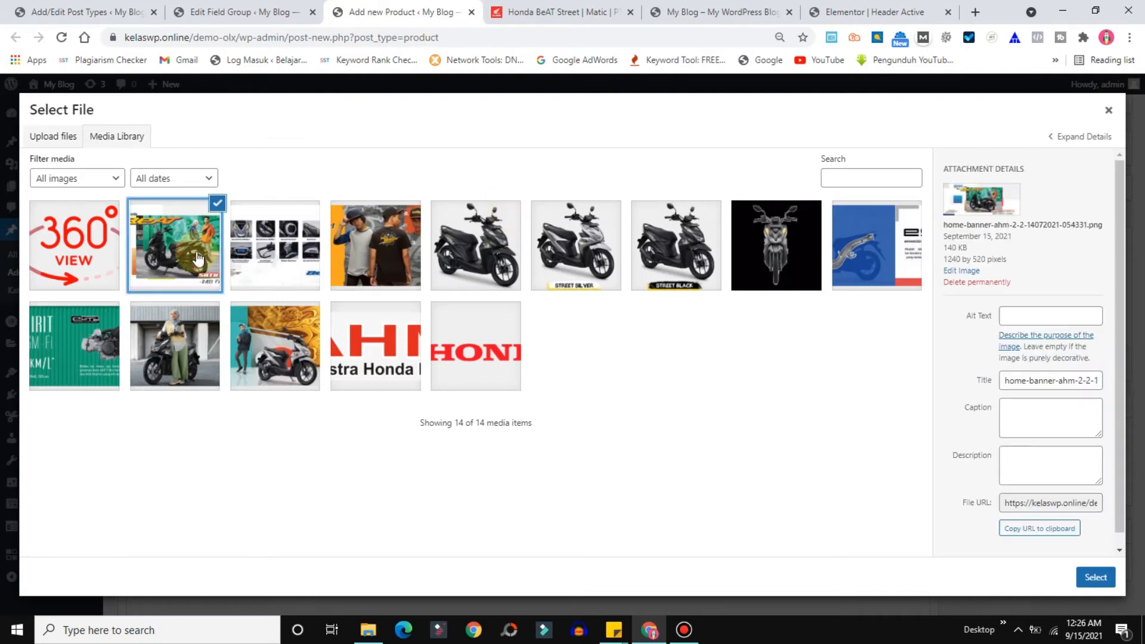
click(1095, 577)
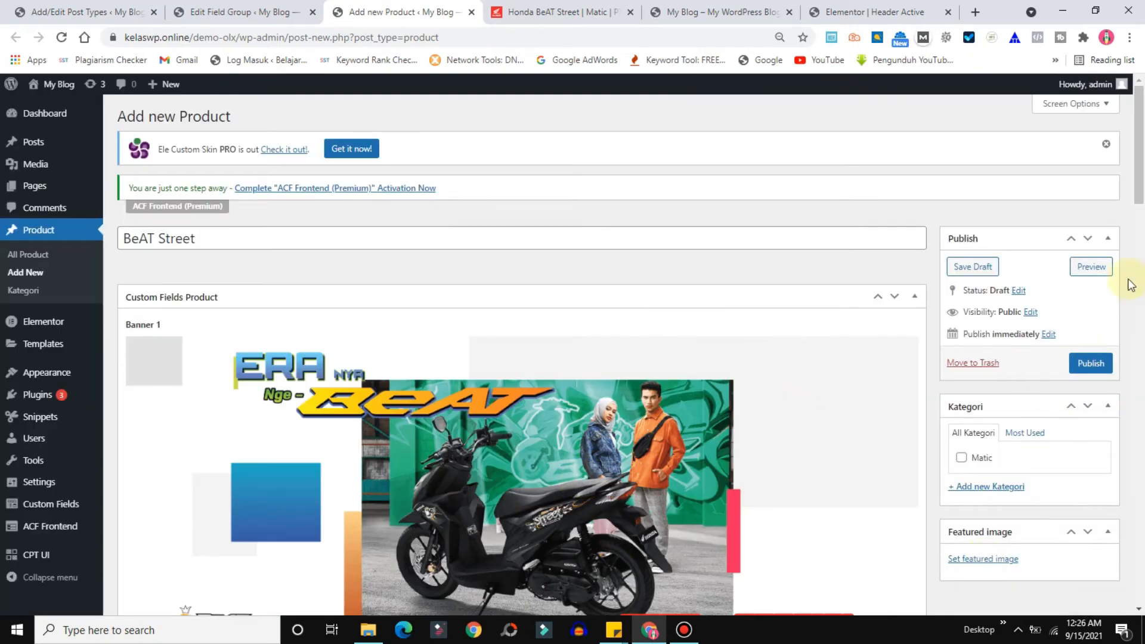
Fill the Slider 1 gallery with the Honda page's four slider images: the two lifestyle banners plus technology banners 3 and 4
drag(1141, 186, 958, 307)
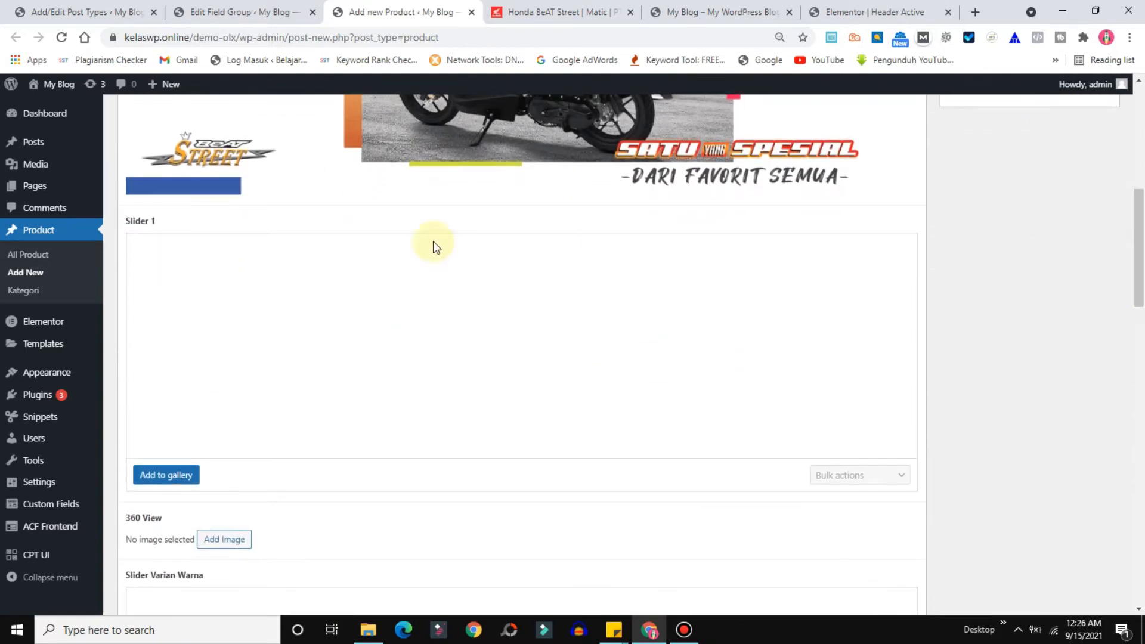
click(520, 6)
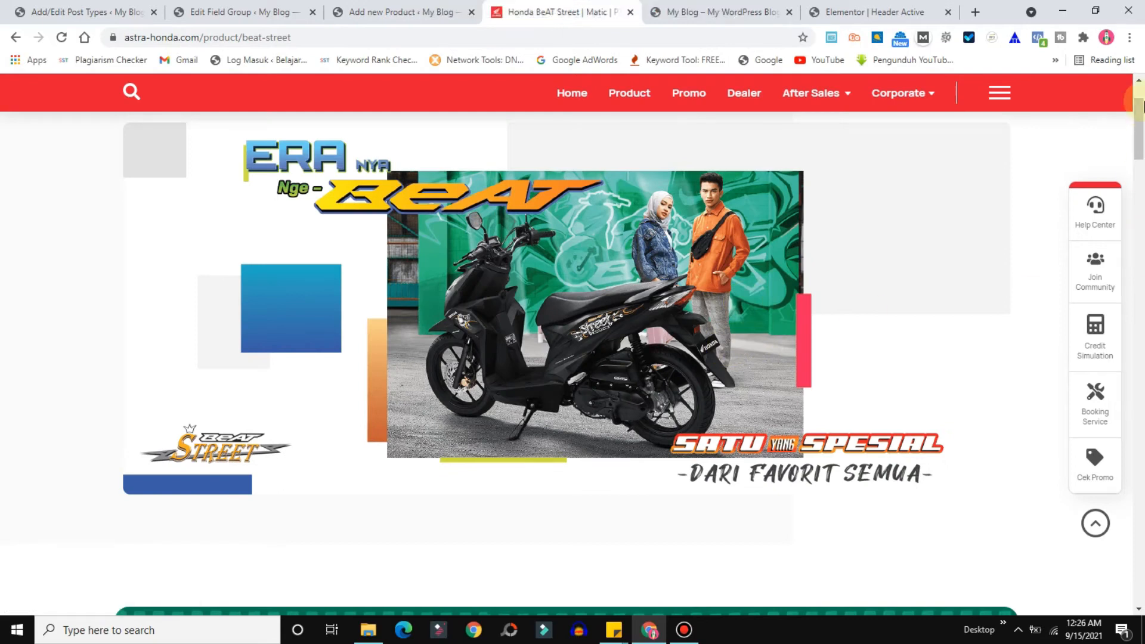
drag(1141, 128, 1141, 192)
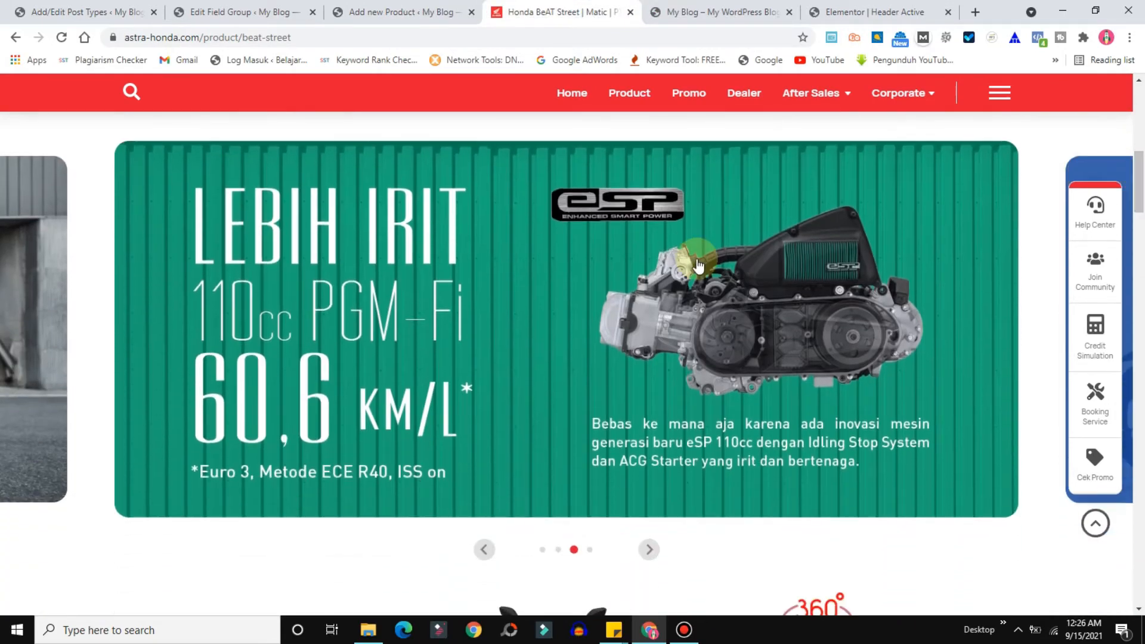
click(485, 550)
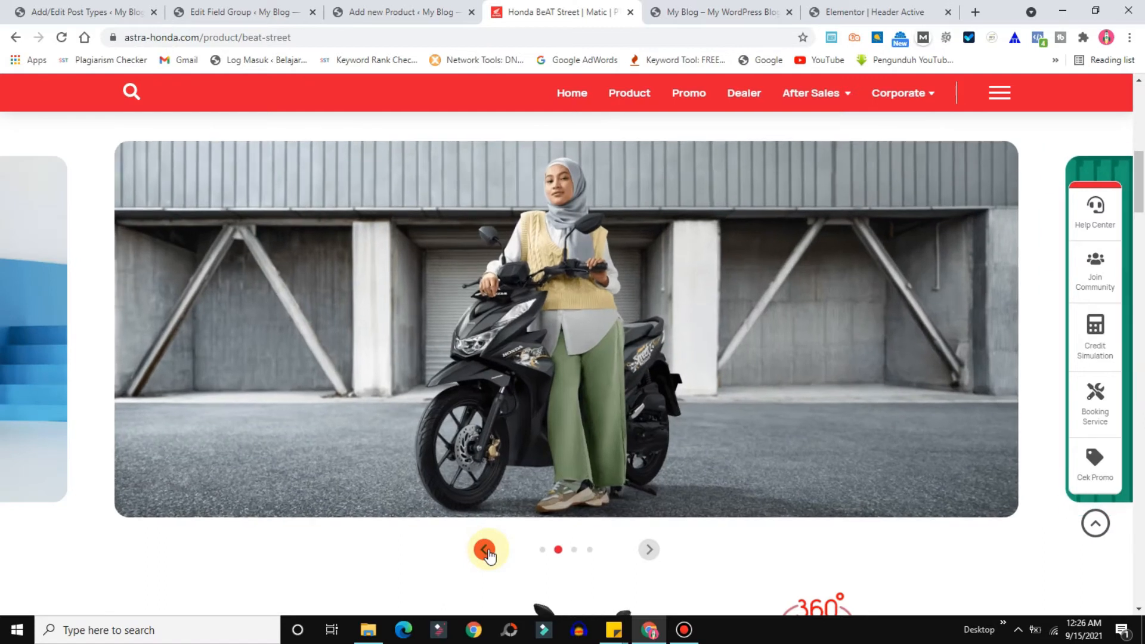
click(485, 550)
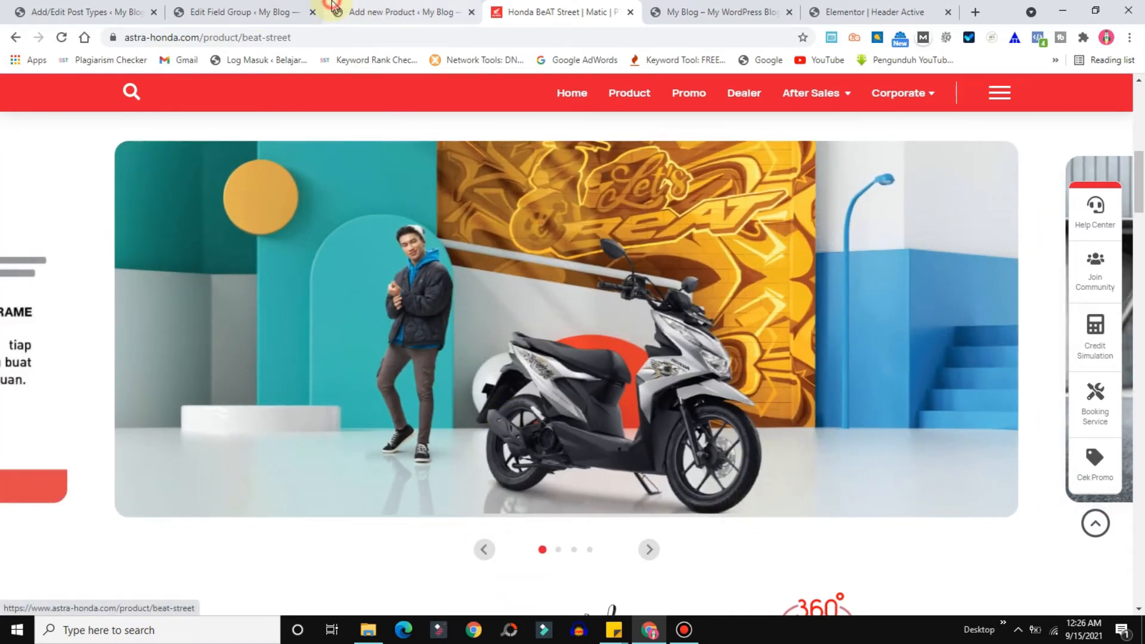
click(399, 12)
click(154, 474)
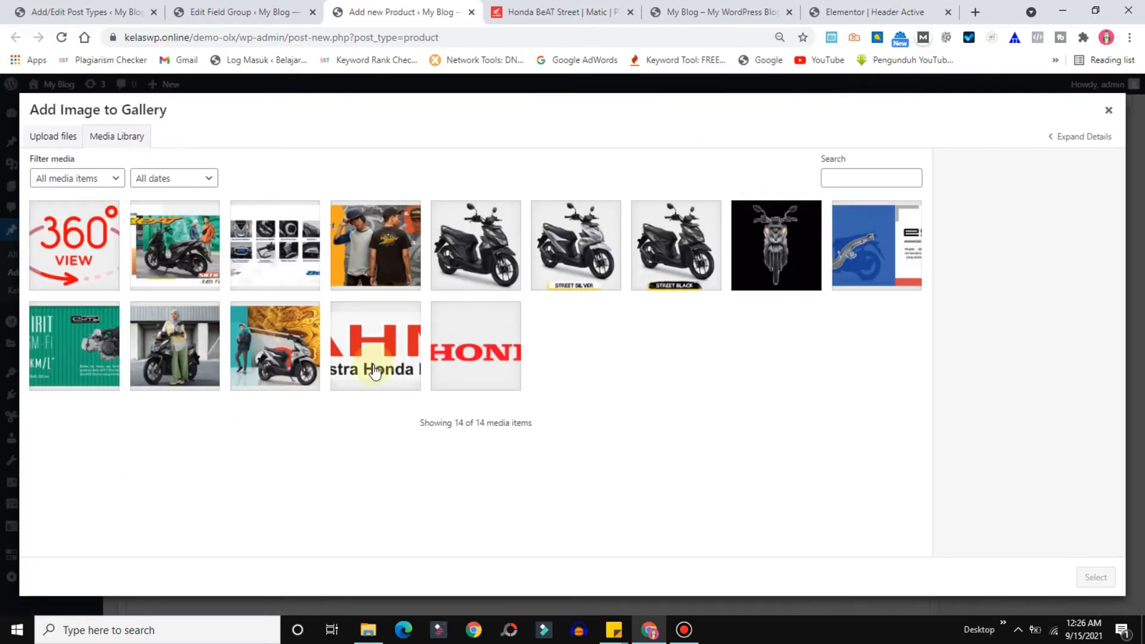
click(273, 354)
click(170, 344)
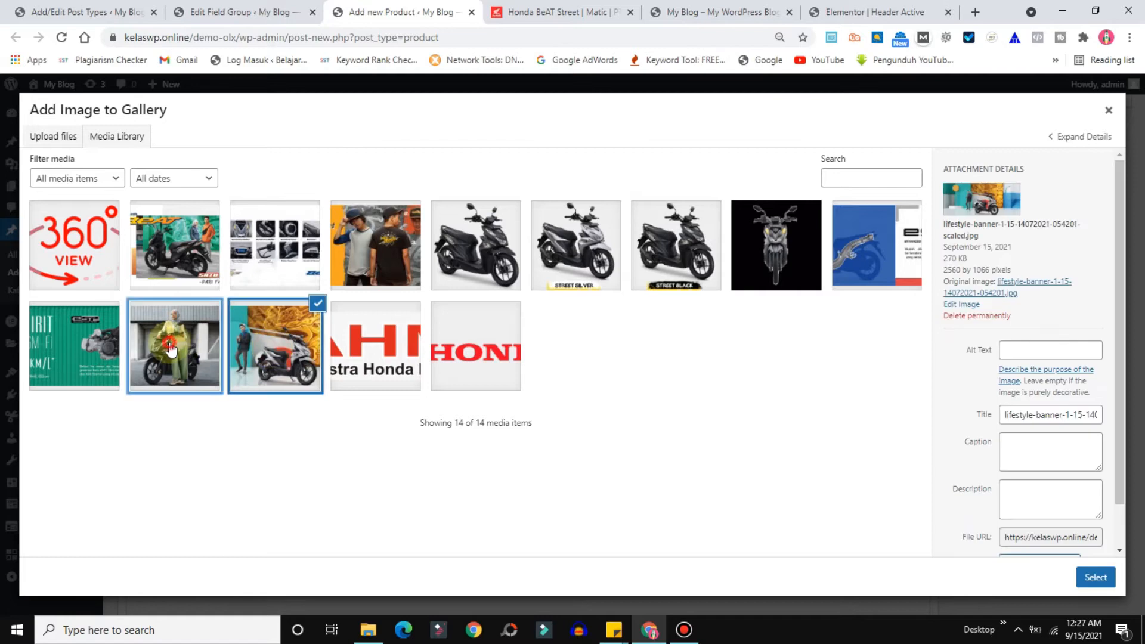
click(125, 353)
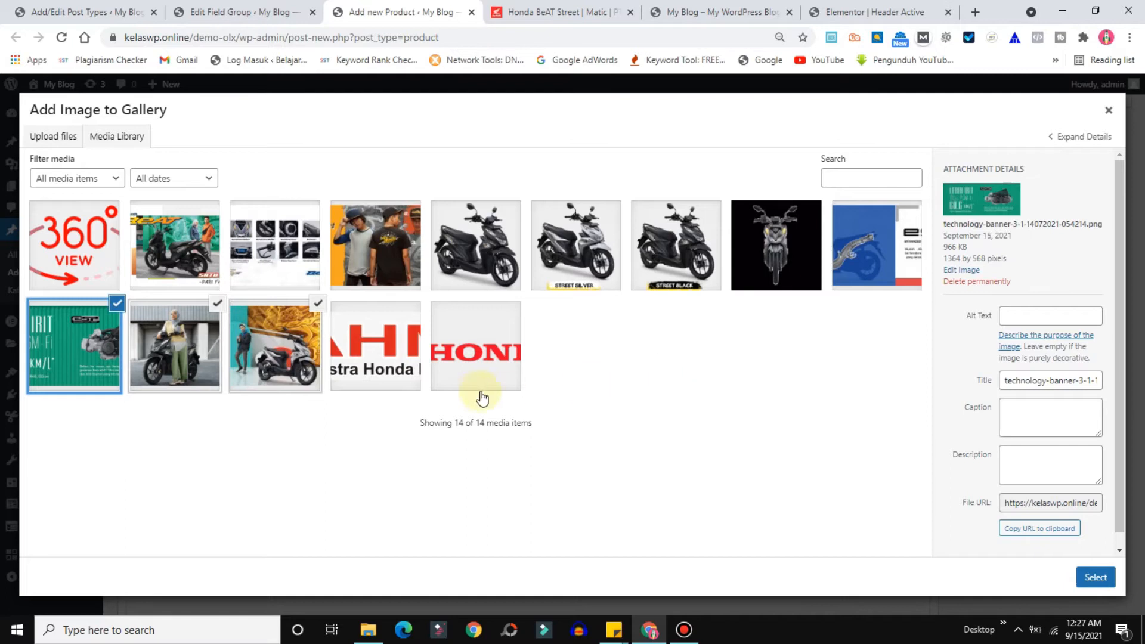
click(886, 250)
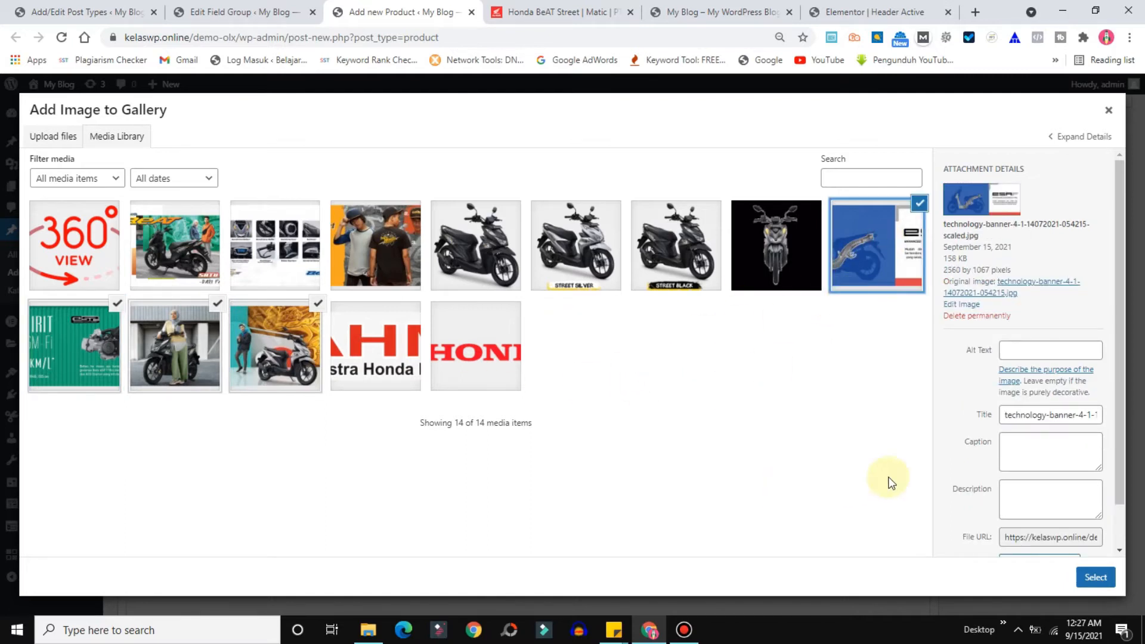
click(1093, 578)
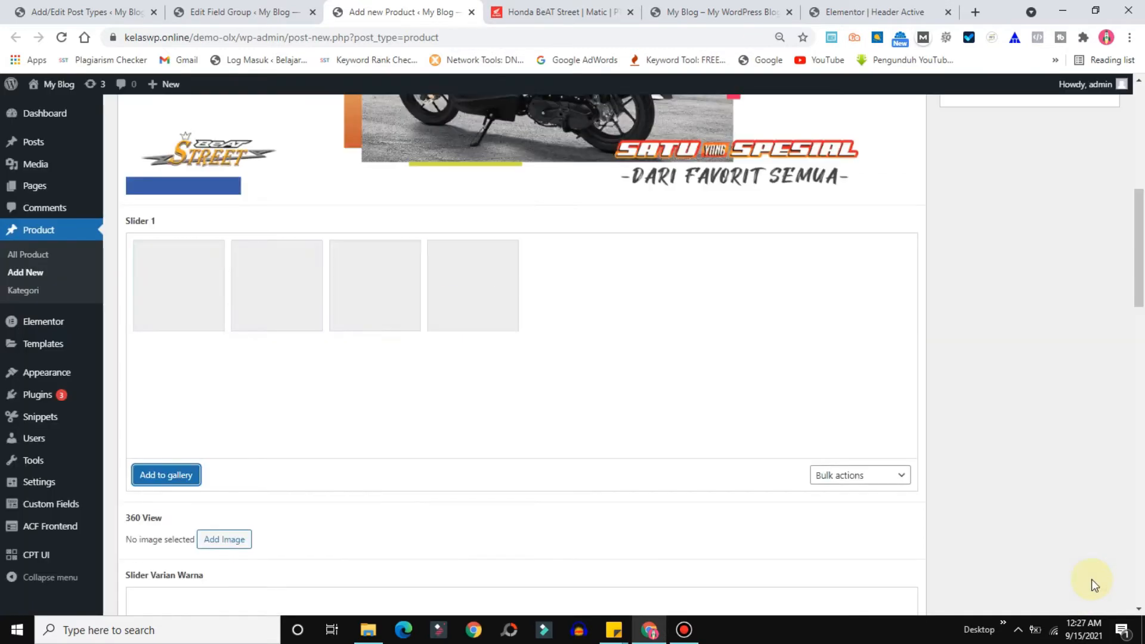
mouse_move(400, 336)
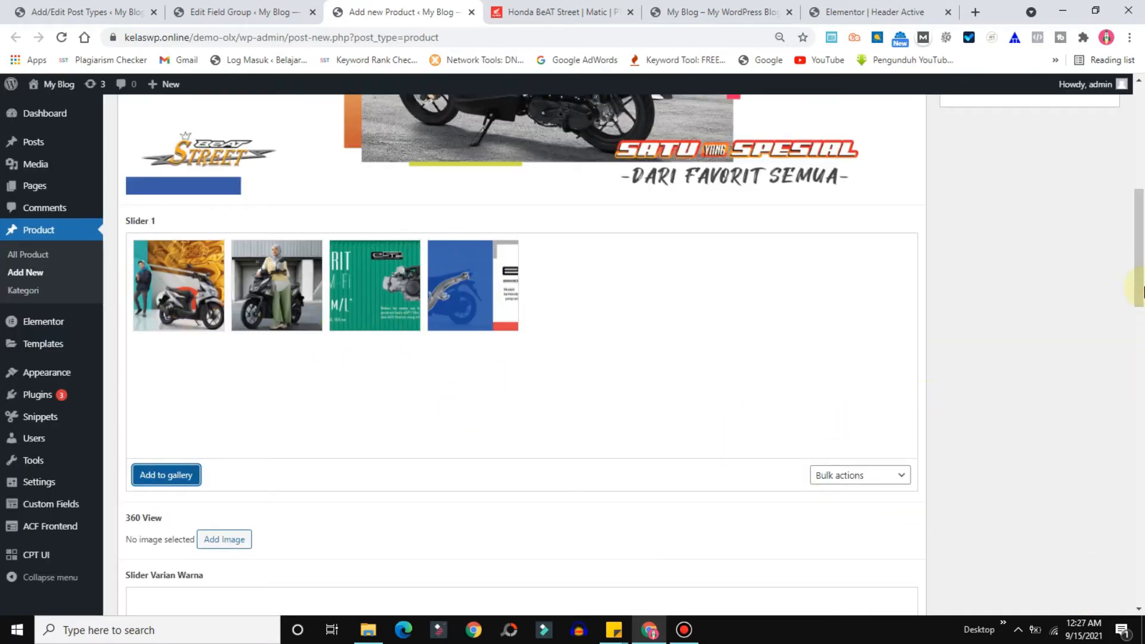
Set the 360 View image to beat-street-360-with-lamp-1-14072021-054319.gif from the media library
scroll(1121, 301, down, 5)
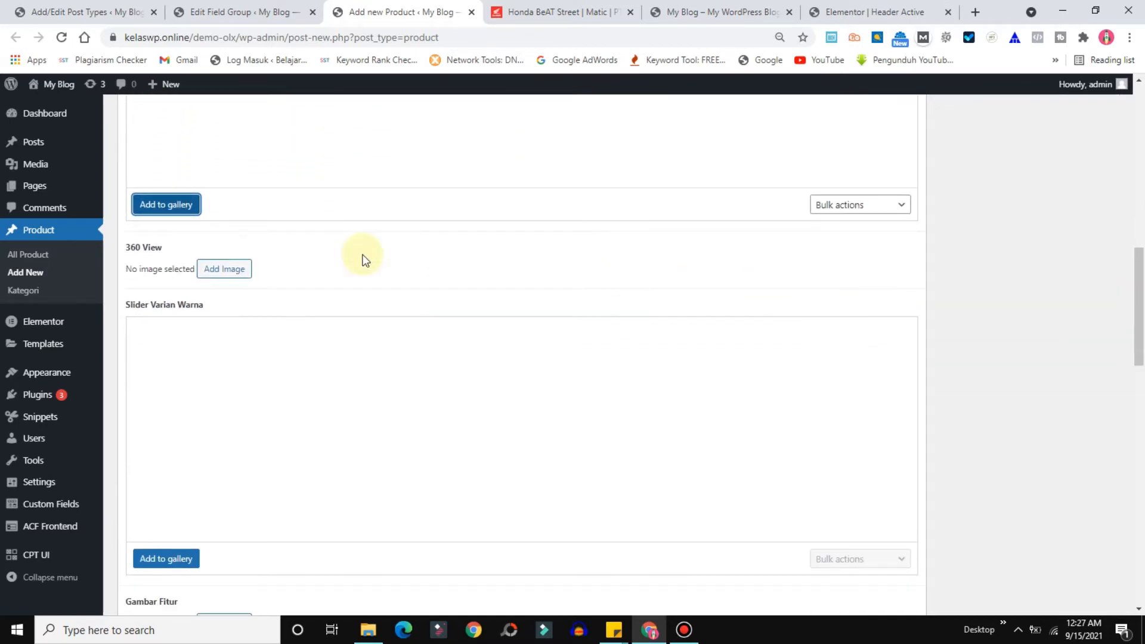
click(223, 274)
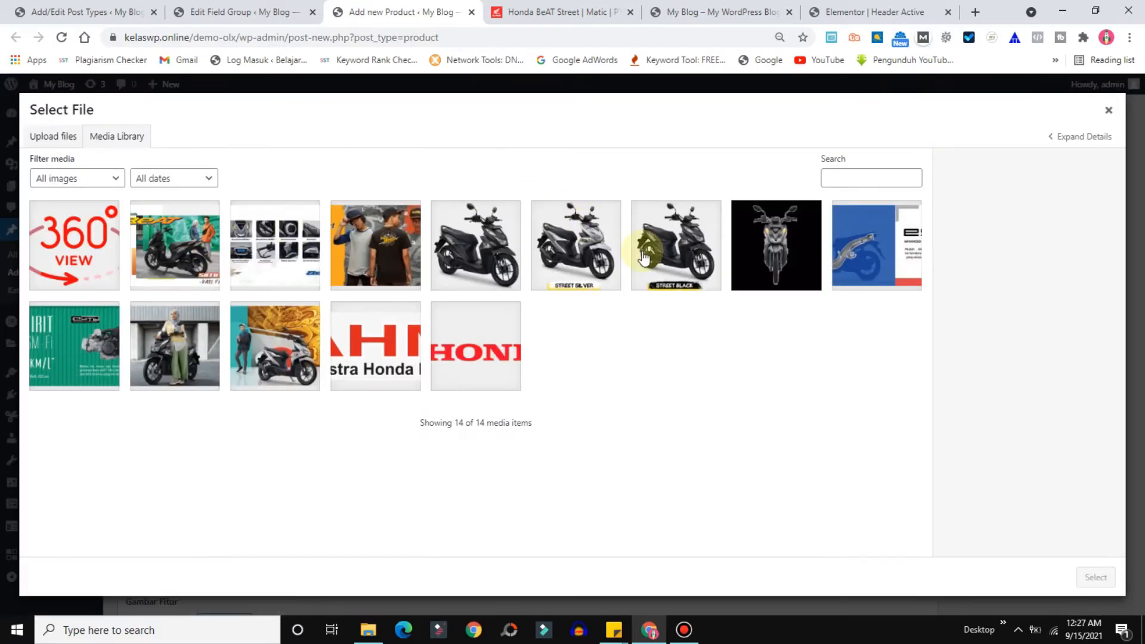
click(488, 255)
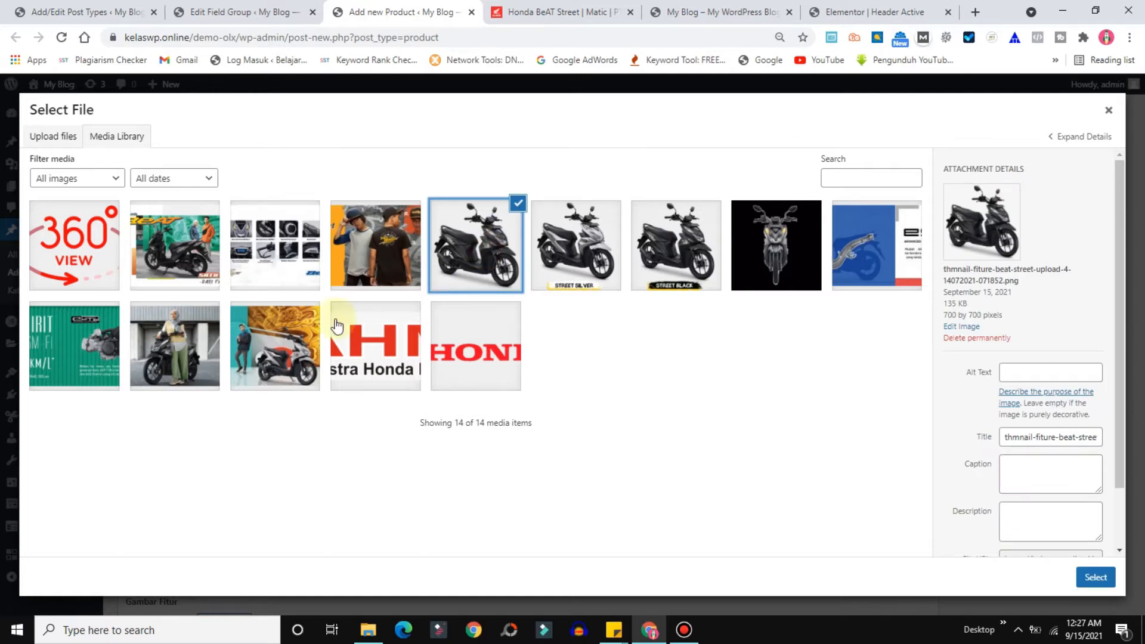
click(780, 244)
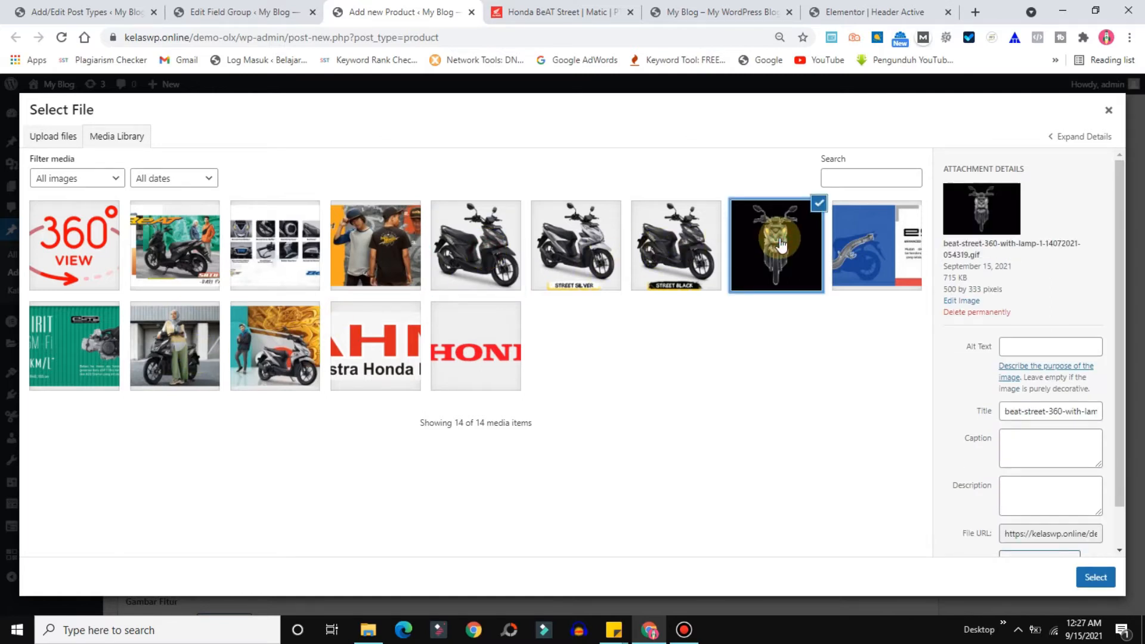
click(1096, 577)
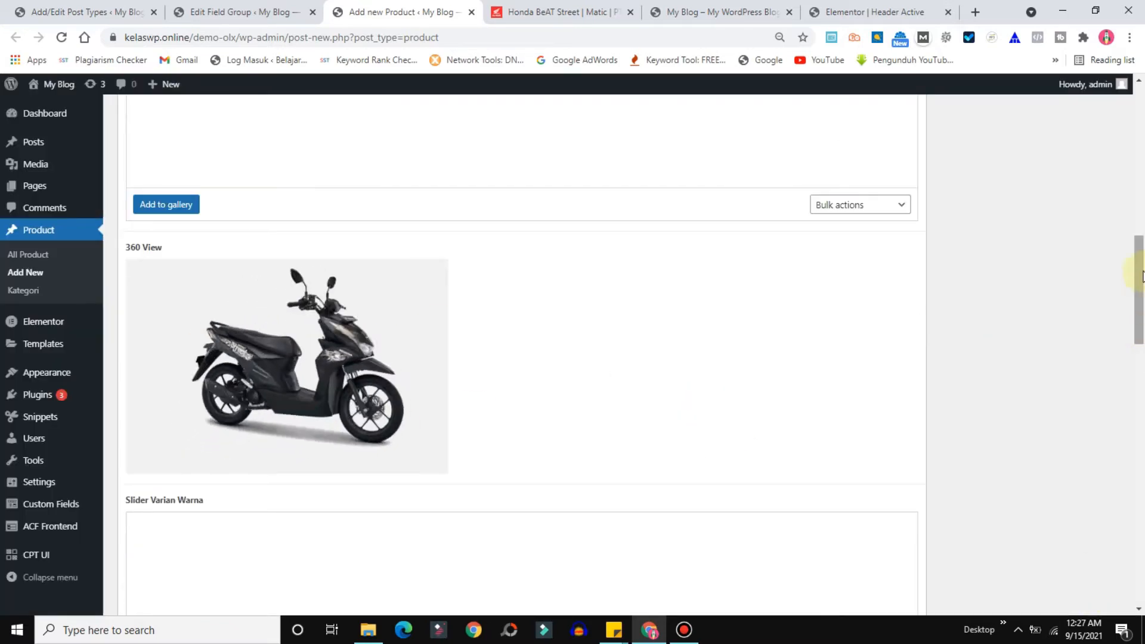
Add the Street Silver and Street Black images to the Slider Varian Warna gallery, following the Honda page's Varian Warna section
drag(1140, 271, 1032, 332)
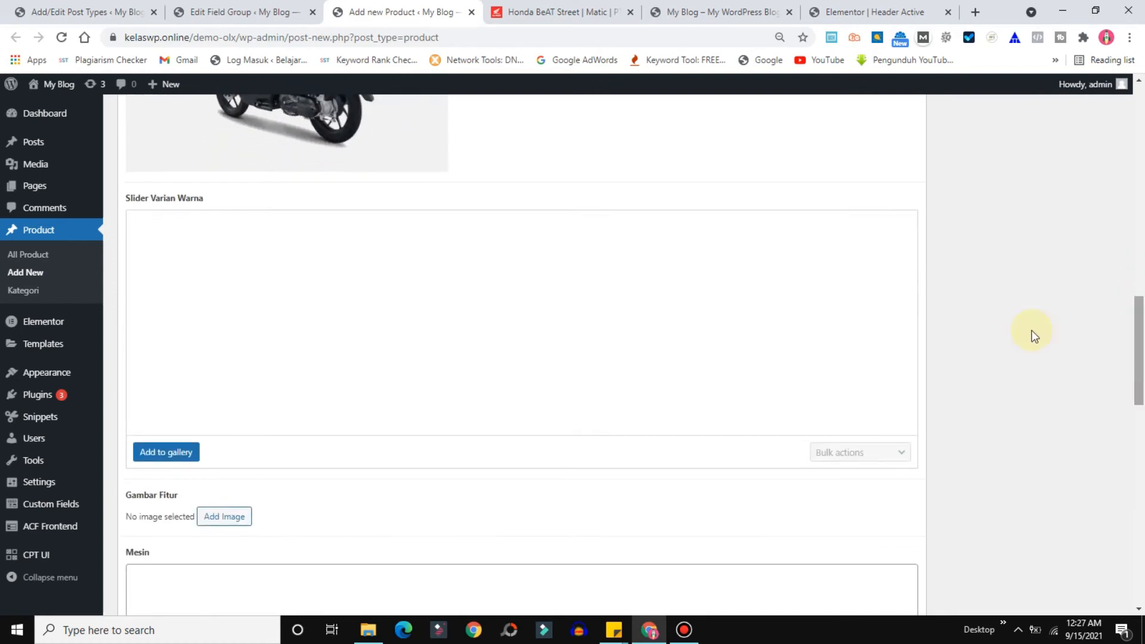
click(539, 12)
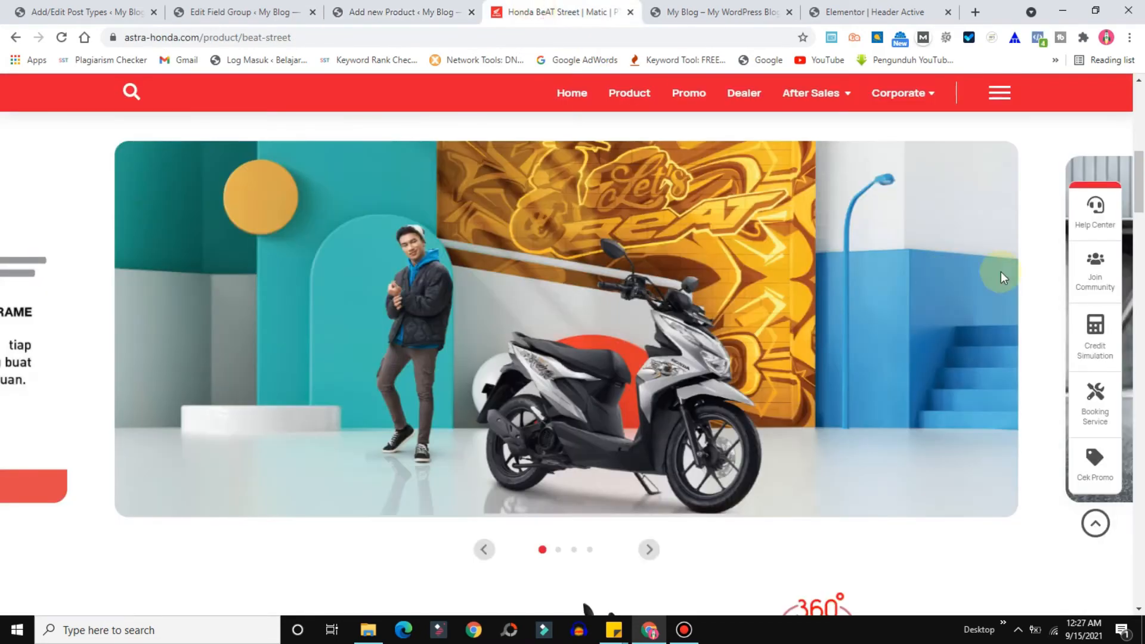
drag(1141, 179, 1068, 264)
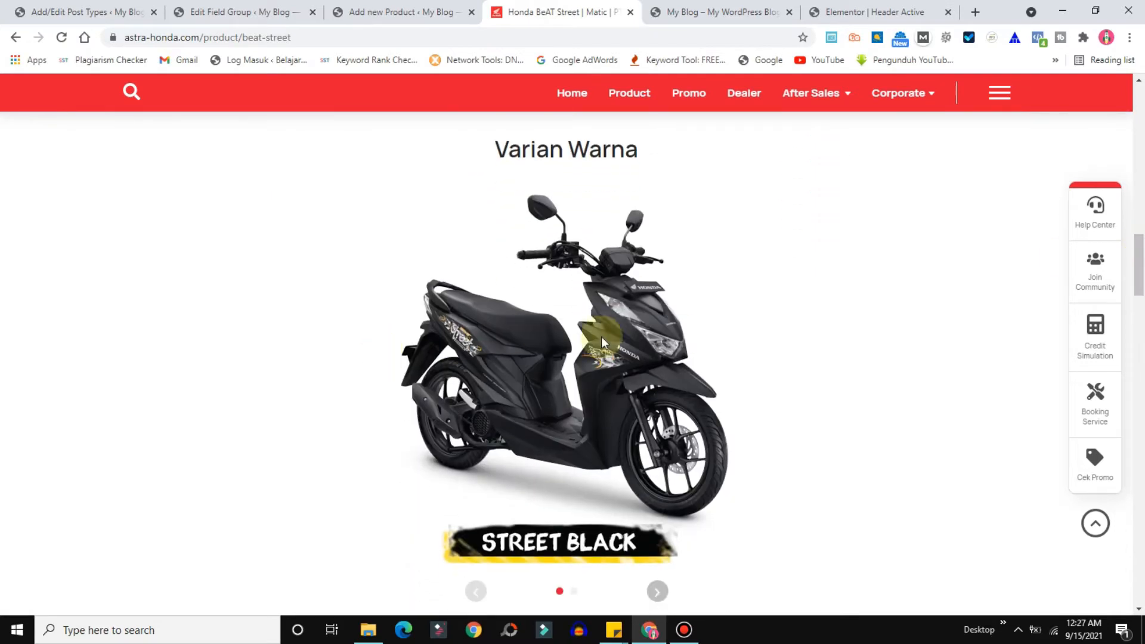
click(368, 7)
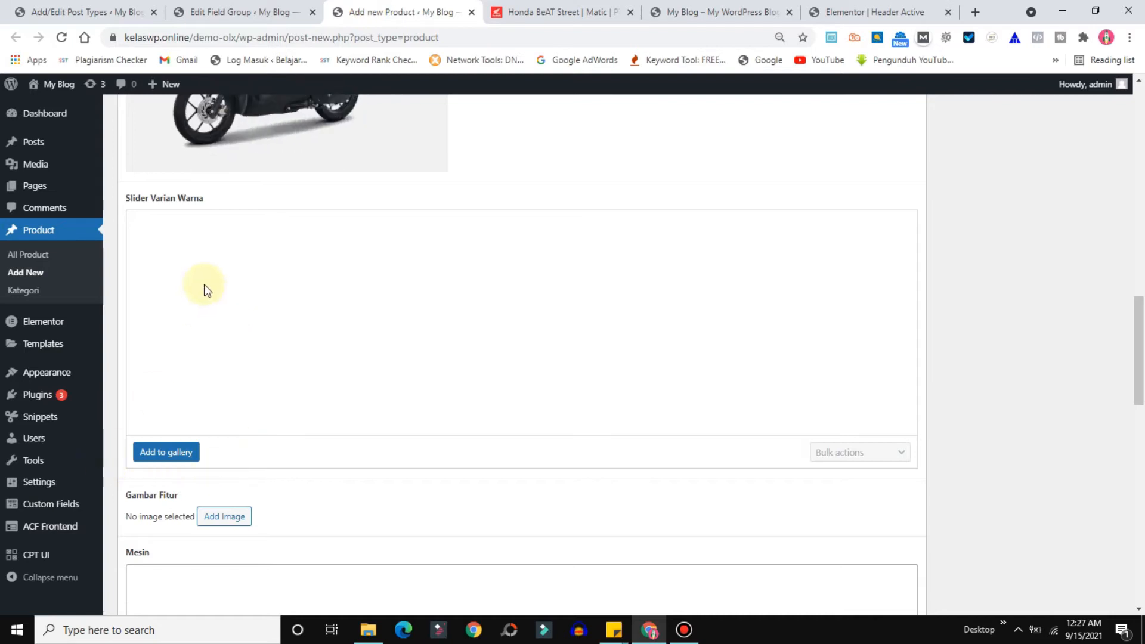
click(157, 452)
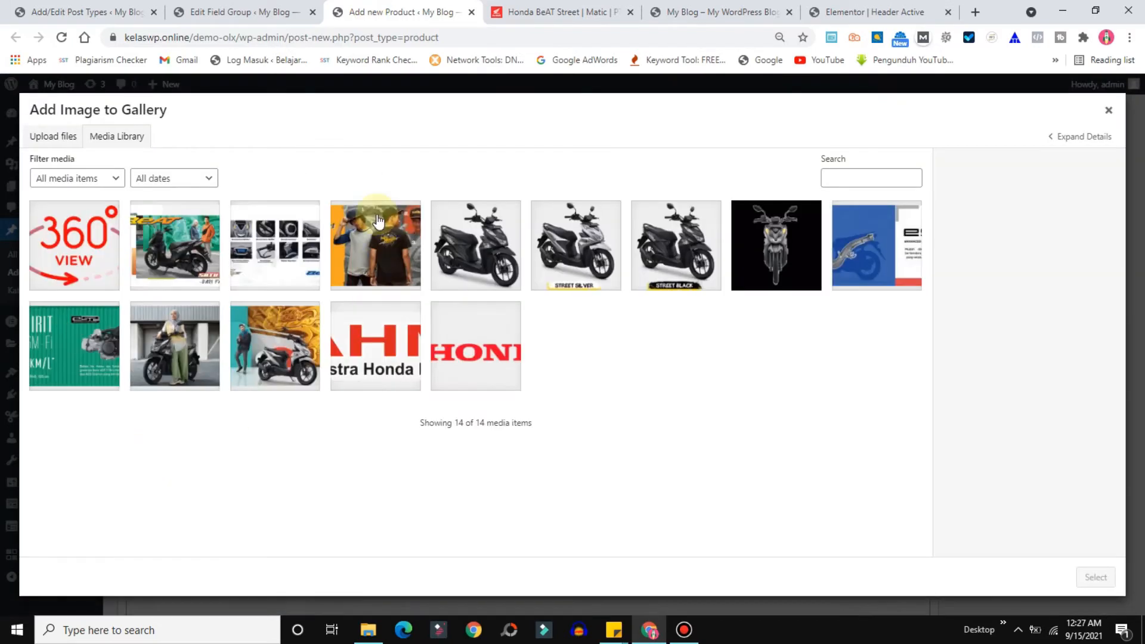
click(582, 241)
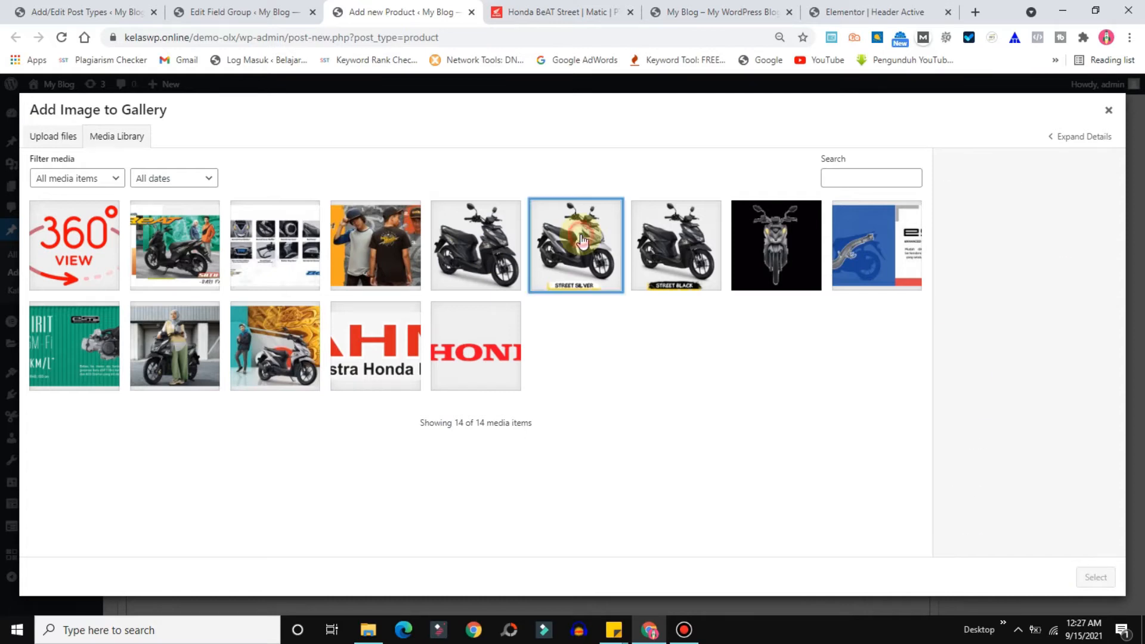
click(701, 242)
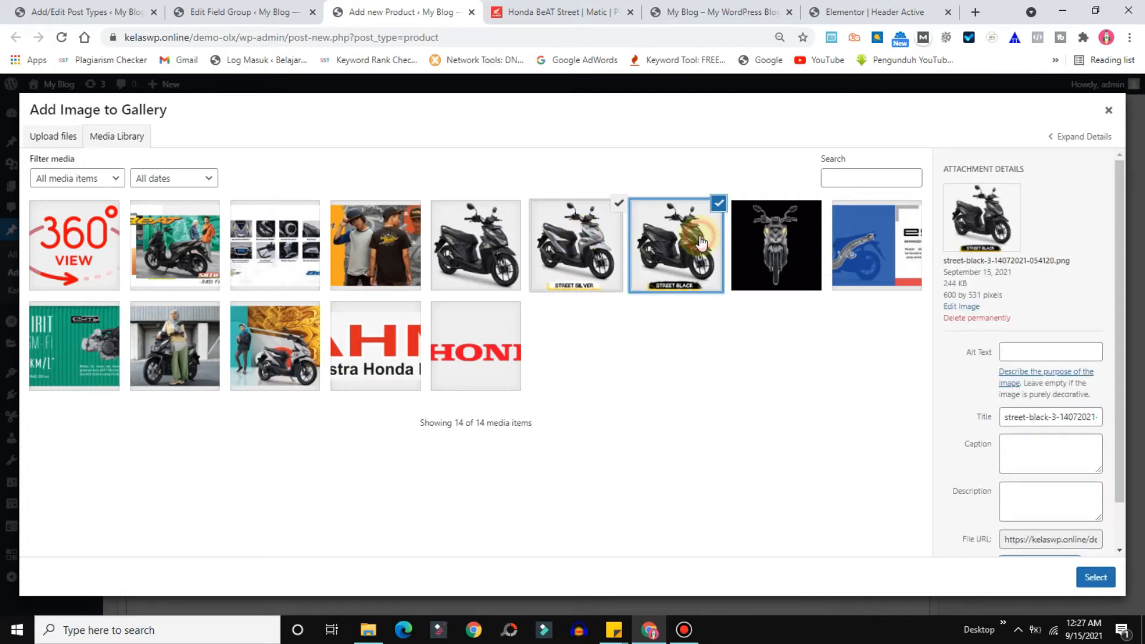
click(1098, 576)
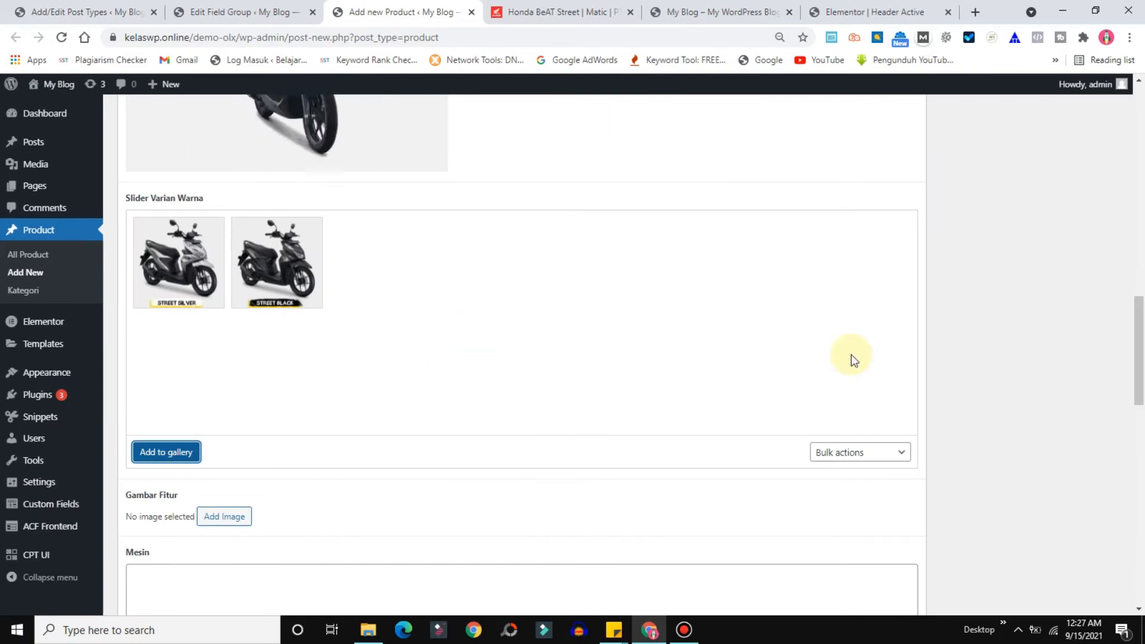
Set the Gambar Fitur image to thmnail-fiture-beat-street-upload-4-14072021-071852.png from the media library
drag(1141, 328, 1141, 378)
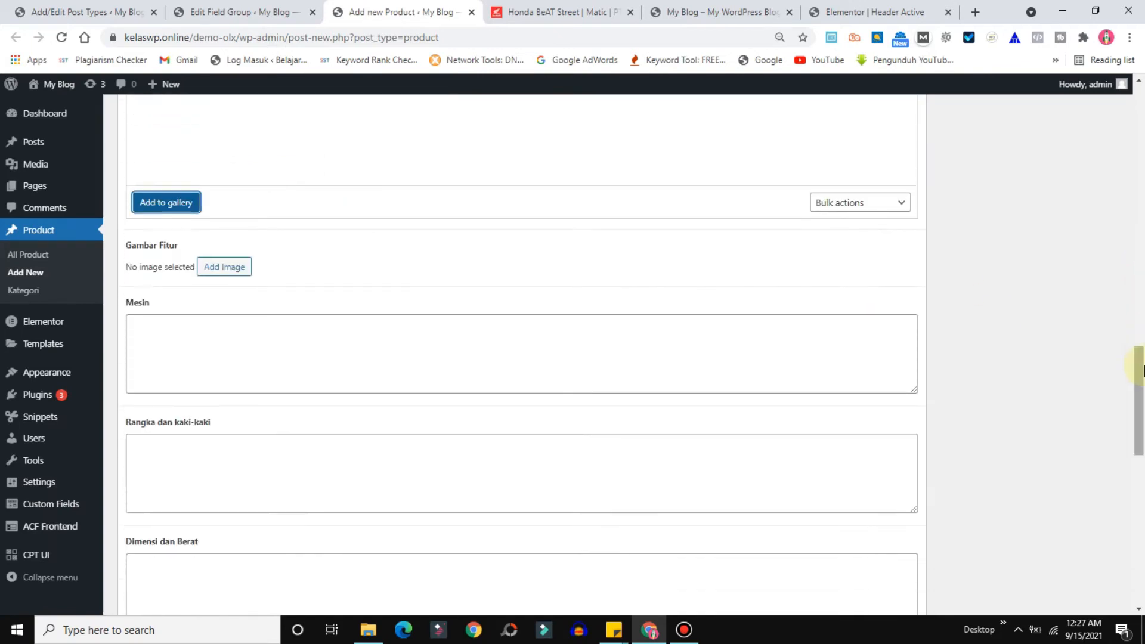
click(221, 267)
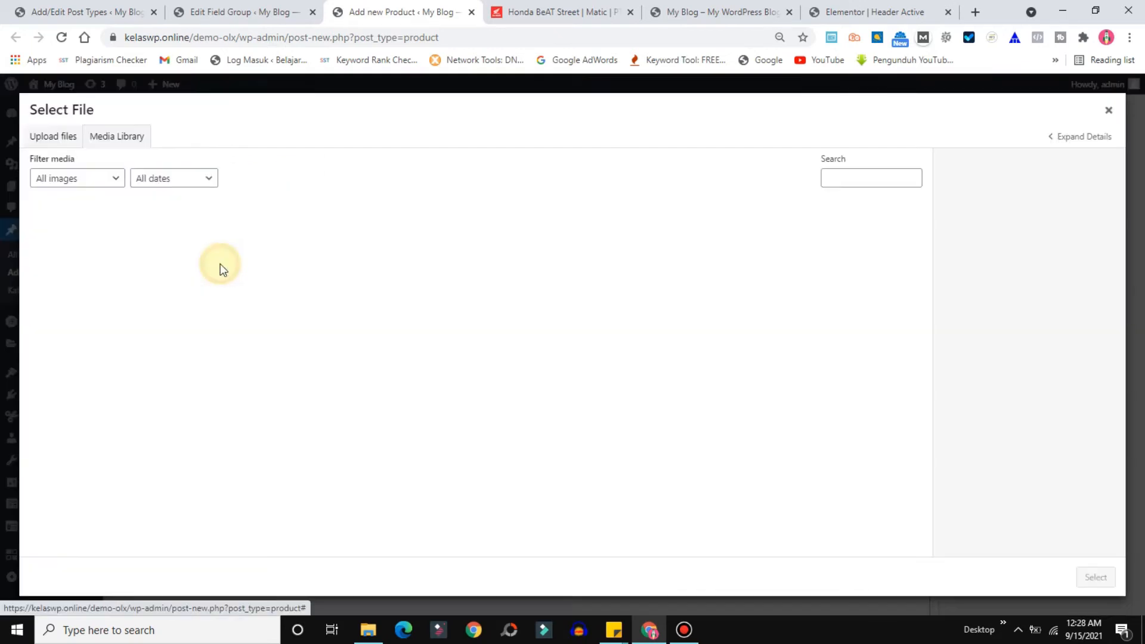
click(454, 250)
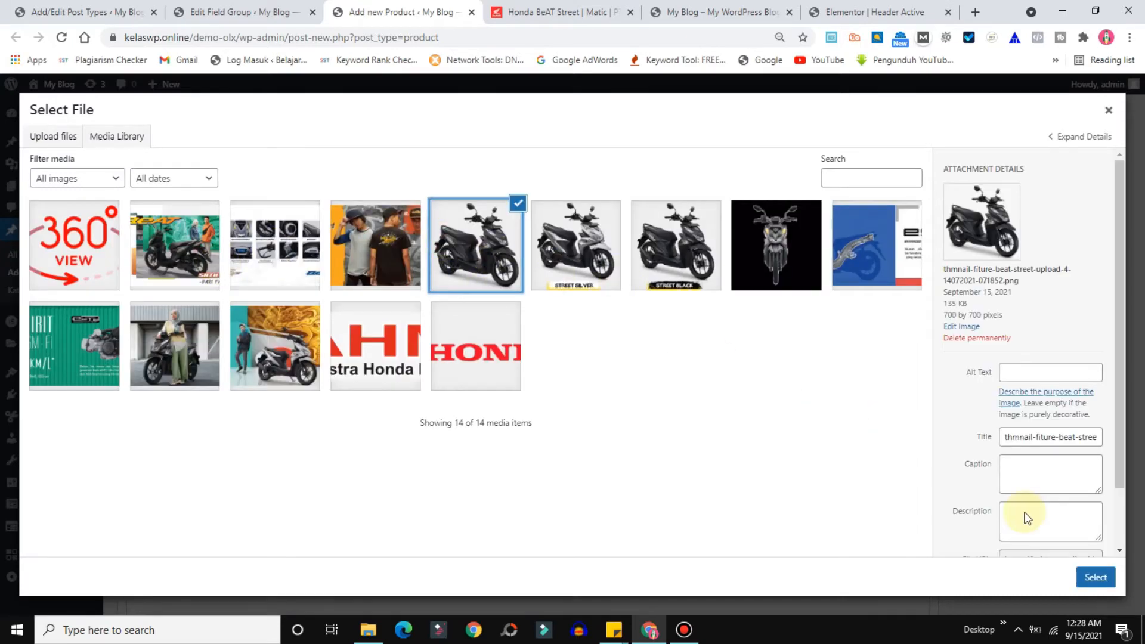
click(1092, 577)
Copy all the Mesin specifications from the Honda page's Spesifikasi Motor section into the product's Mesin field
drag(1141, 334, 1138, 427)
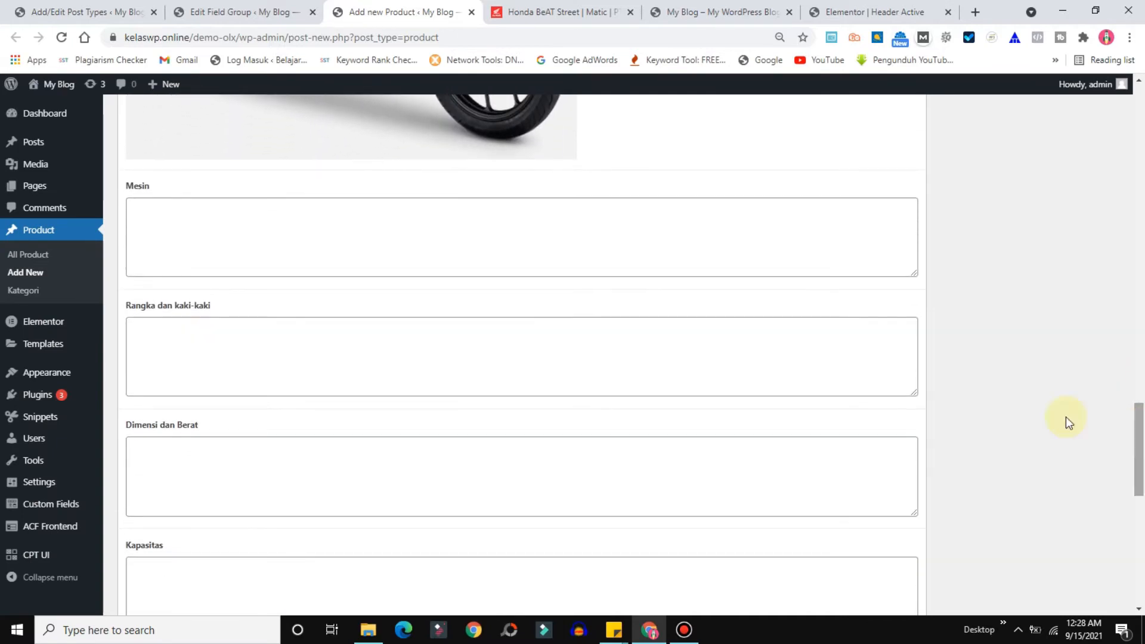
click(539, 24)
drag(1141, 259, 1141, 401)
drag(556, 405, 151, 255)
right_click(174, 257)
click(201, 263)
click(374, 6)
click(151, 217)
key(ctrl+v)
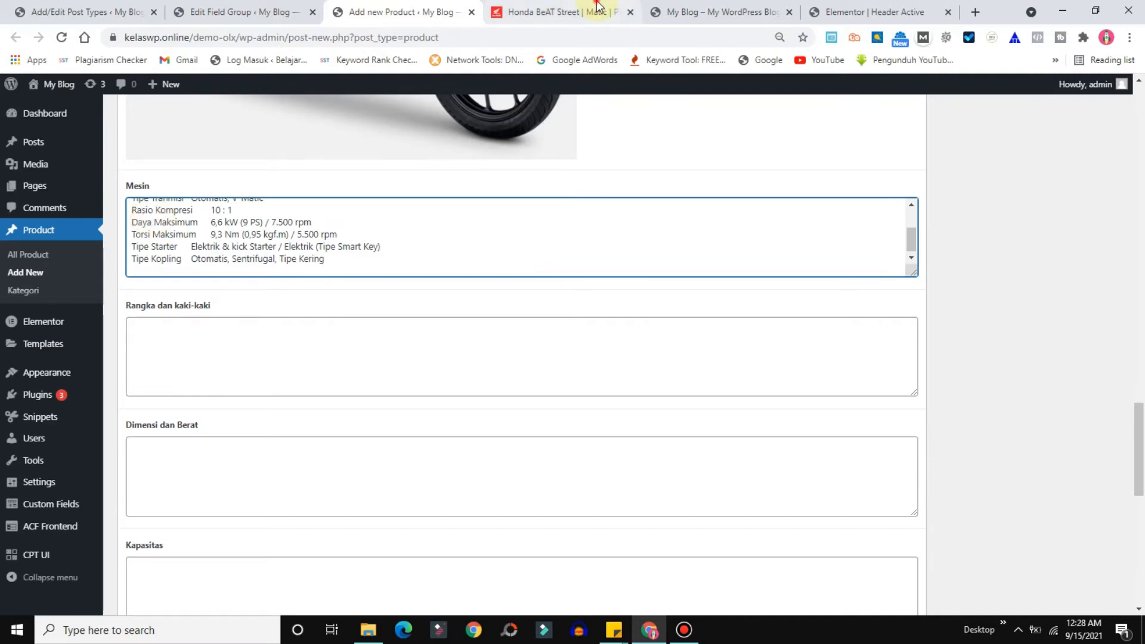
Copy the Rangka & Kaki-Kaki specifications from the Honda page into the product's Rangka dan kaki-kaki field
click(560, 12)
click(201, 210)
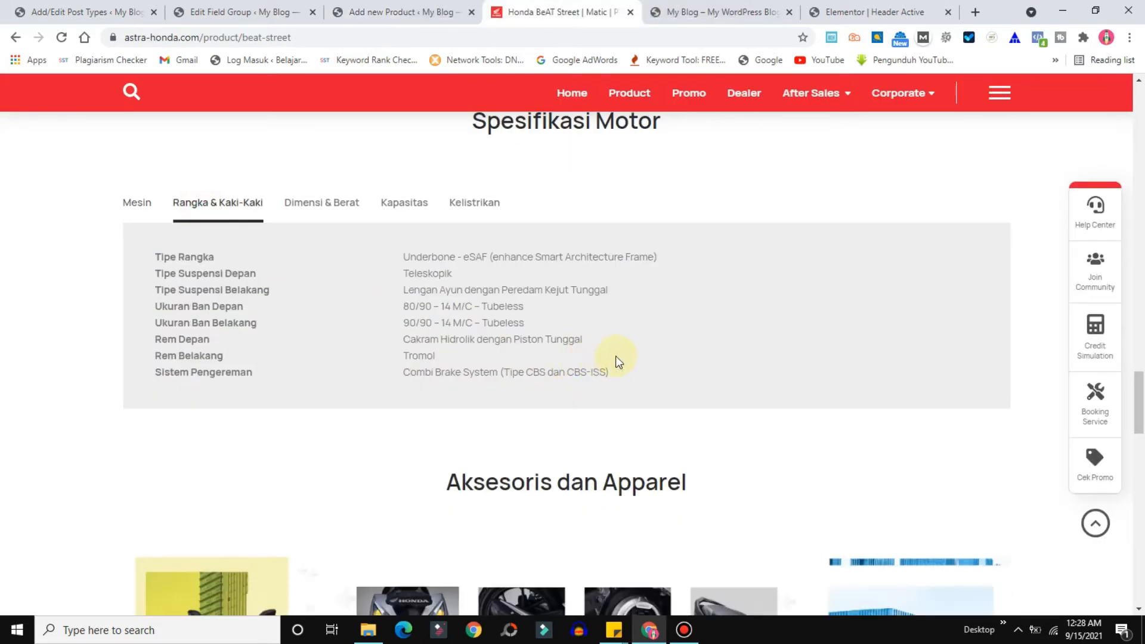
drag(443, 356, 154, 259)
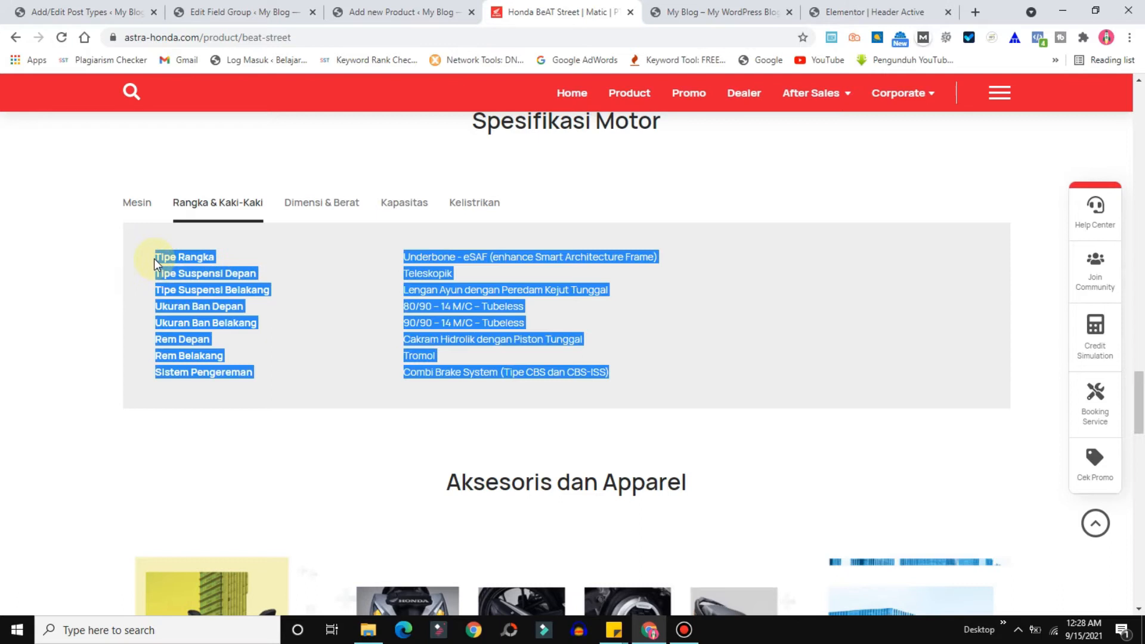
click(387, 12)
click(197, 350)
key(ctrl+v)
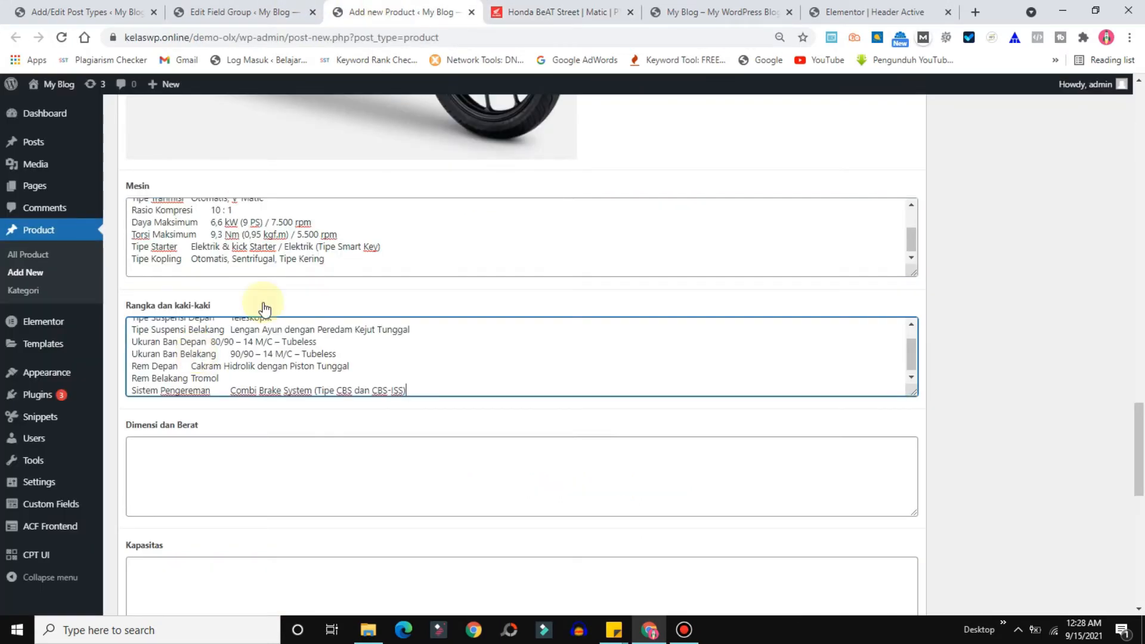
Copy the Dimensi & Berat specifications from the Honda page into the product's Dimensi dan Berat field
click(528, 8)
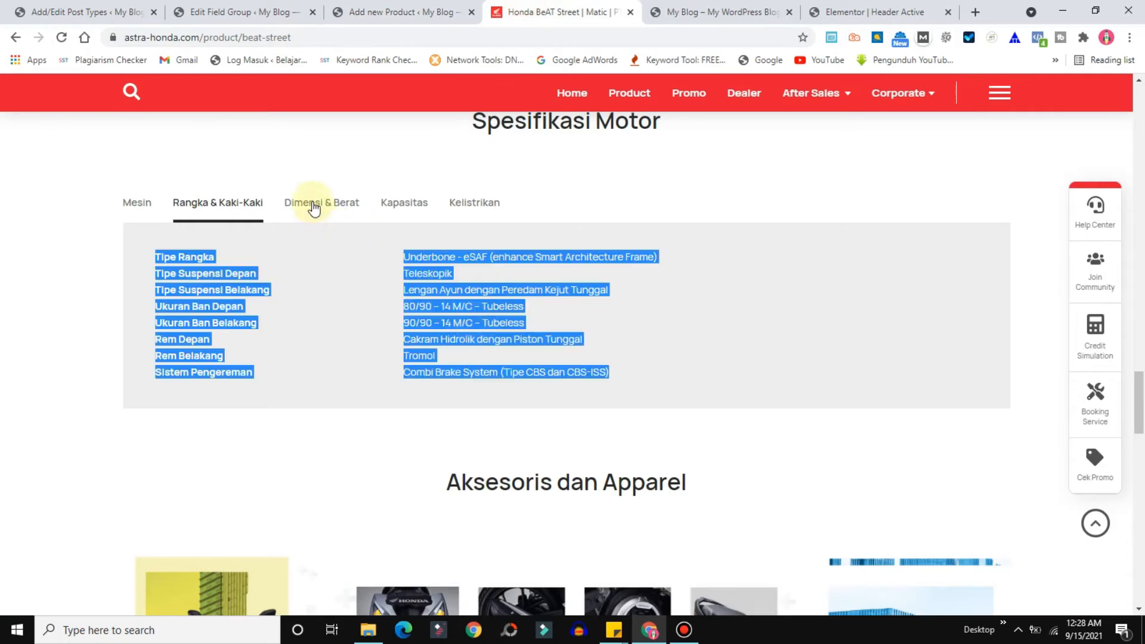
click(314, 205)
drag(614, 328, 138, 257)
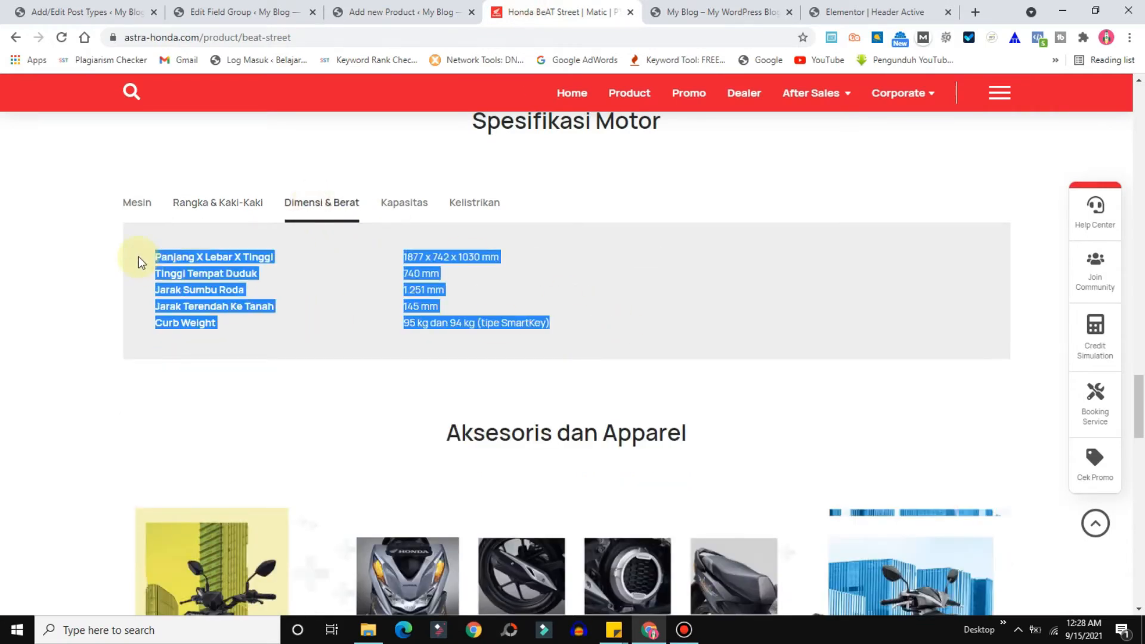
click(396, 12)
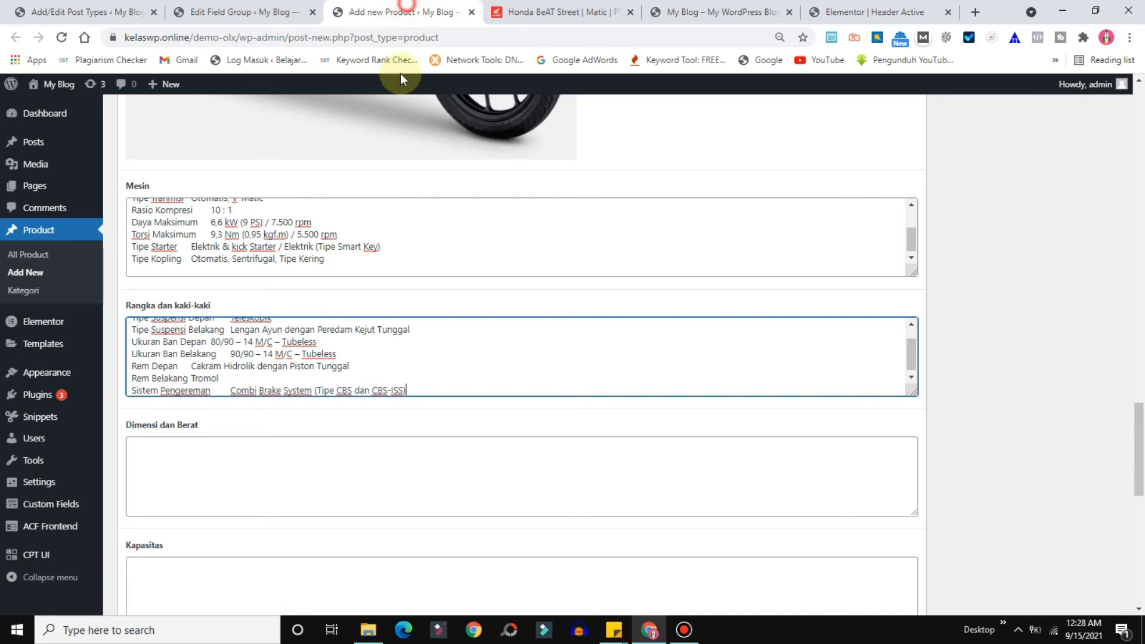
click(190, 473)
key(ctrl+v)
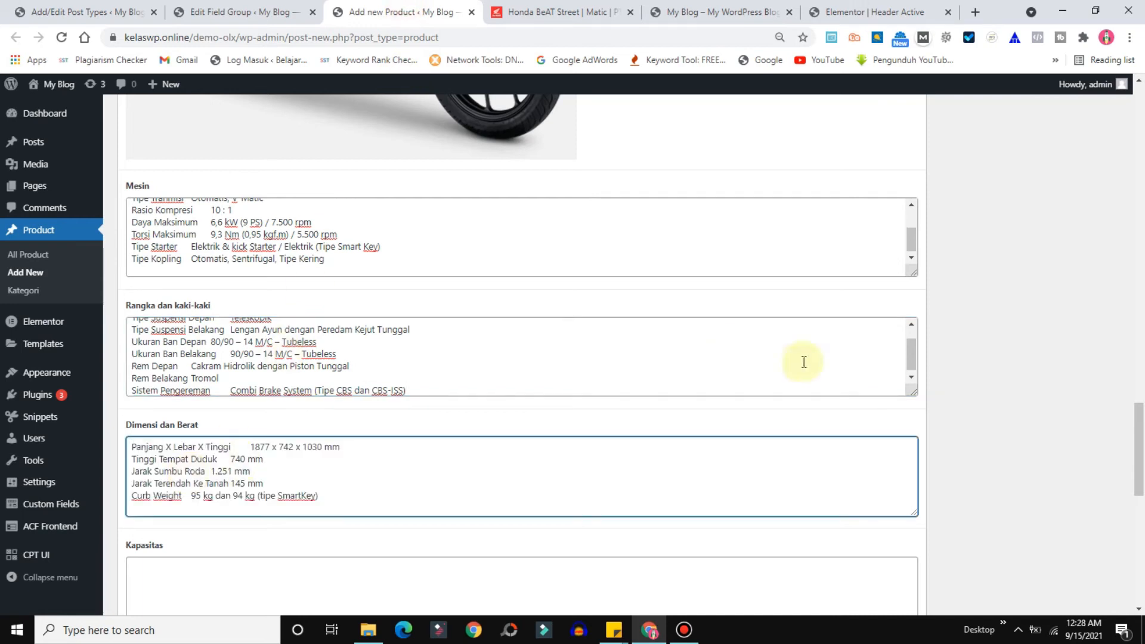
Copy the Kapasitas specifications for fuel tank and lubricating oil from the Honda page into the product's Kapasitas field
scroll(1141, 440, down, 4)
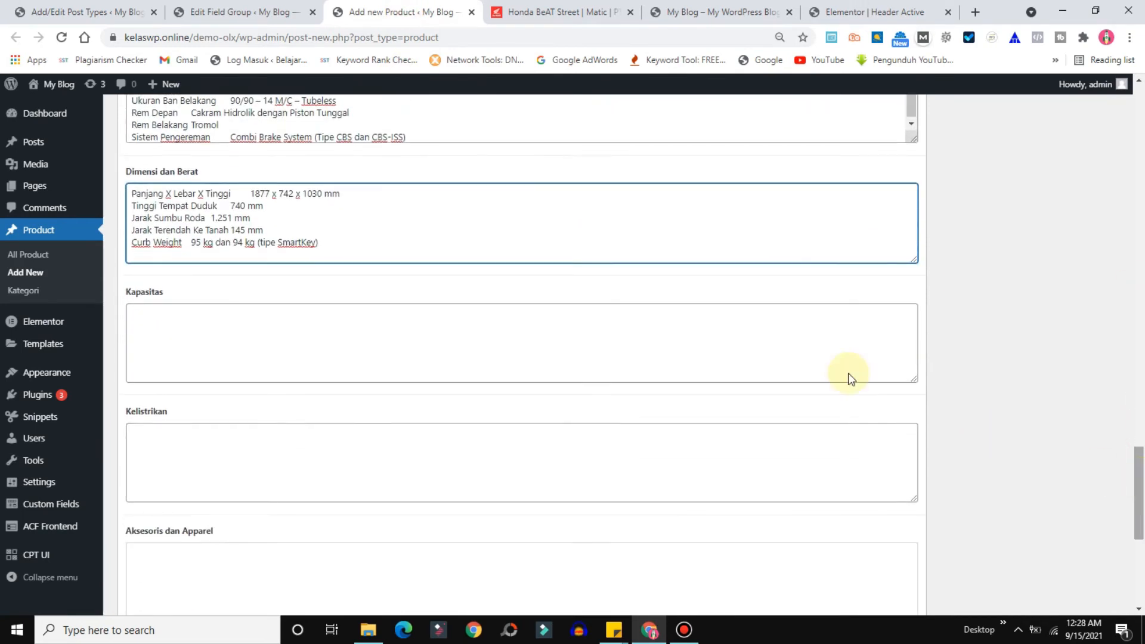
click(517, 16)
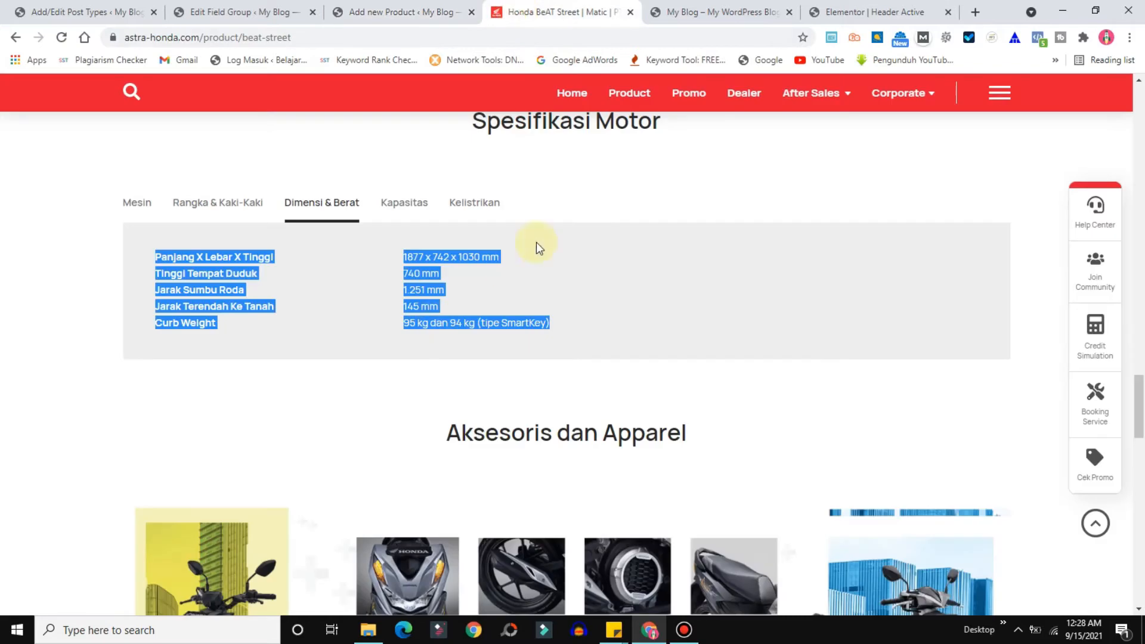
click(416, 206)
drag(614, 284, 163, 254)
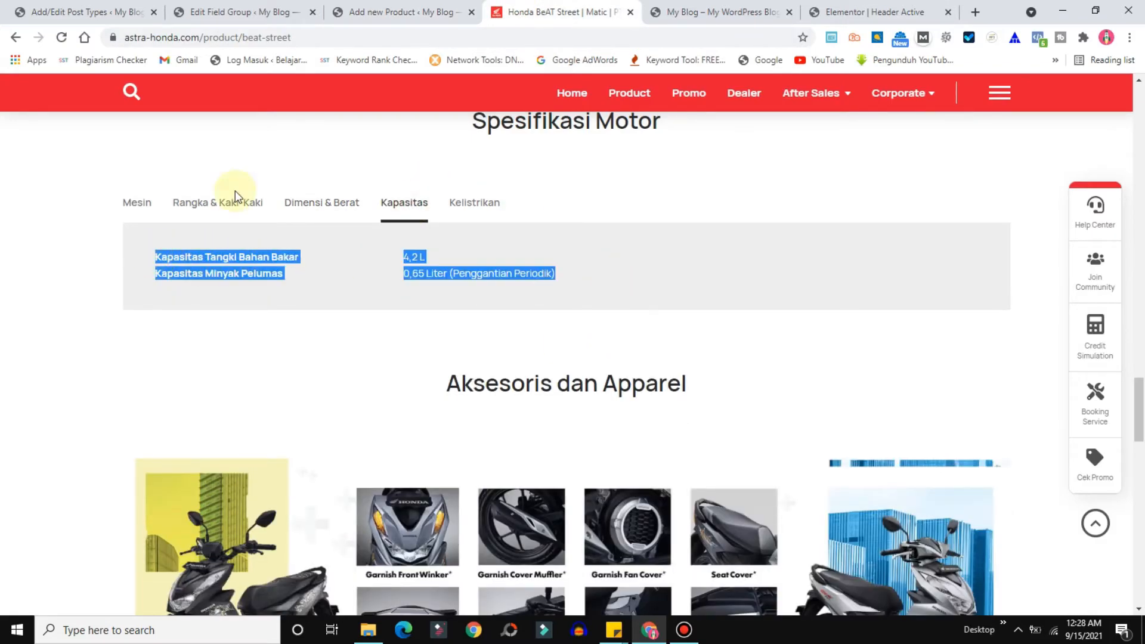
click(402, 11)
click(167, 345)
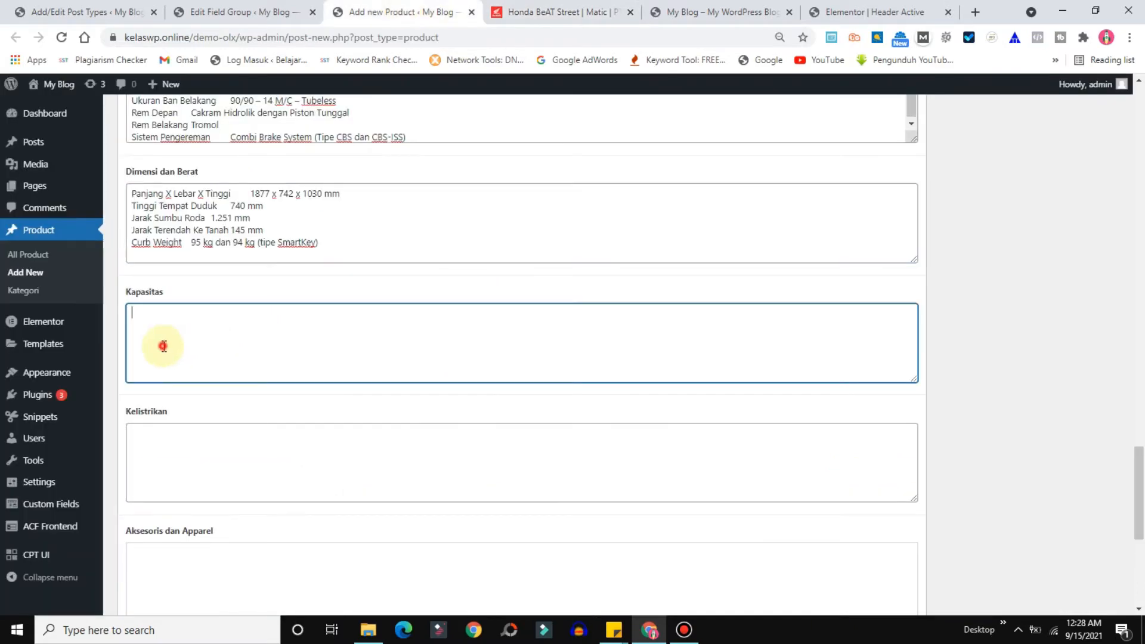
text(Kapasitas Tangki Bahan Bakar	4,2 L Kapasitas Minyak Pelumas	0,65 Liter (Penggantian Periodik))
Copy the Kelistrikan specifications from the Honda page into the product's Kelistrikan field
click(190, 459)
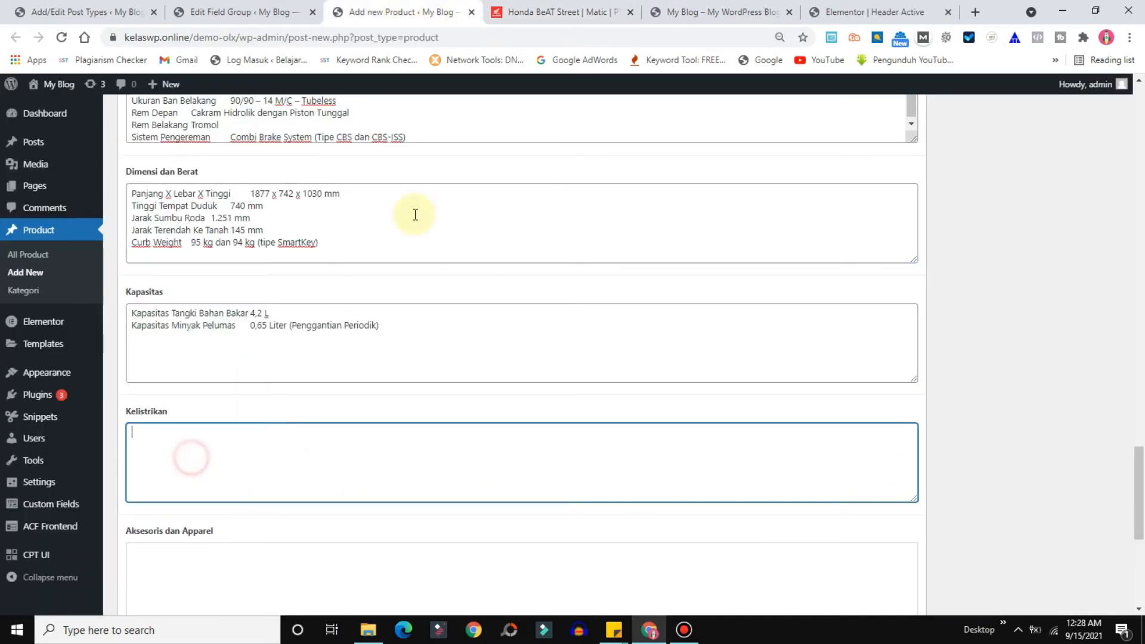
click(534, 13)
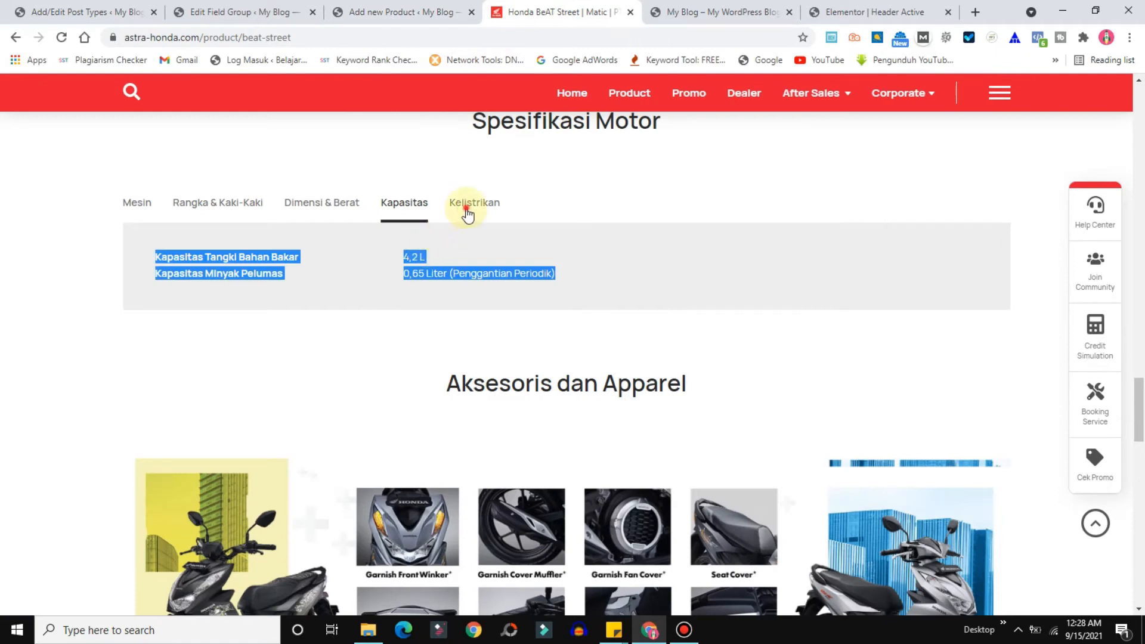
click(472, 204)
drag(558, 297, 153, 247)
key(ctrl+c)
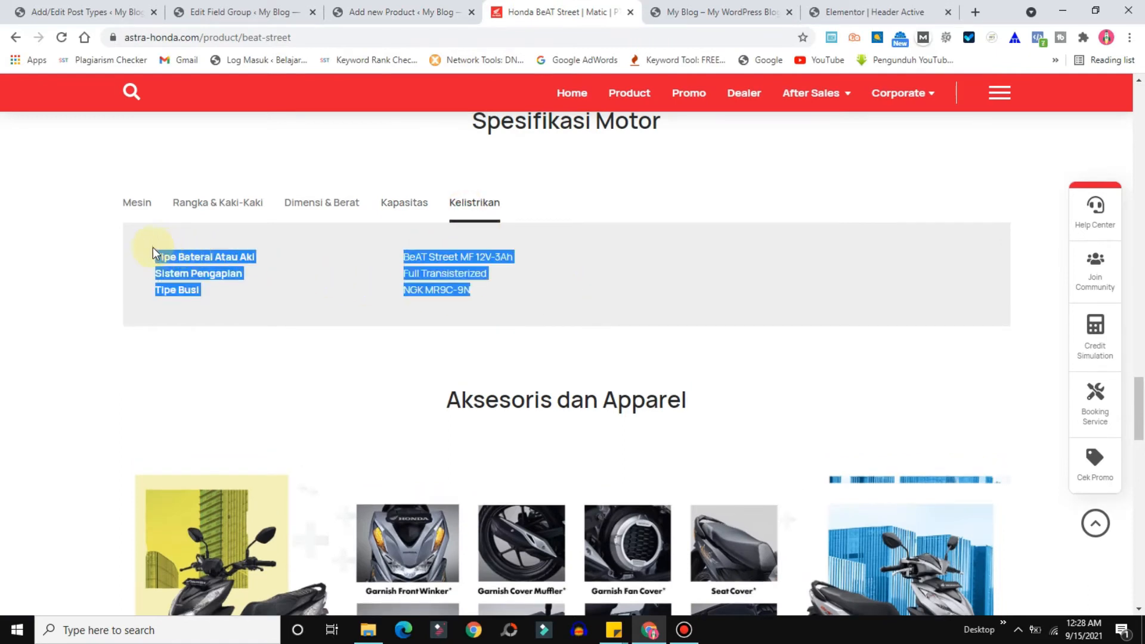
click(399, 8)
key(ctrl+v)
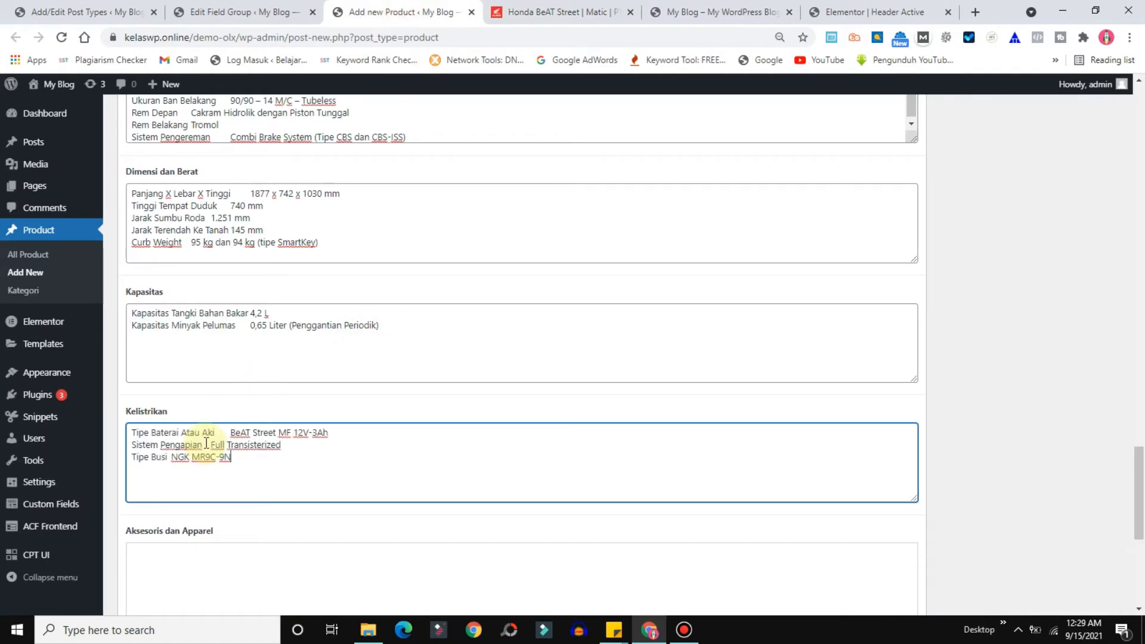
Add the accessories and apparel banners to the Aksesoris dan Apparel gallery, accessories banner first, following the Honda page's slider order
scroll(1141, 483, down, 4)
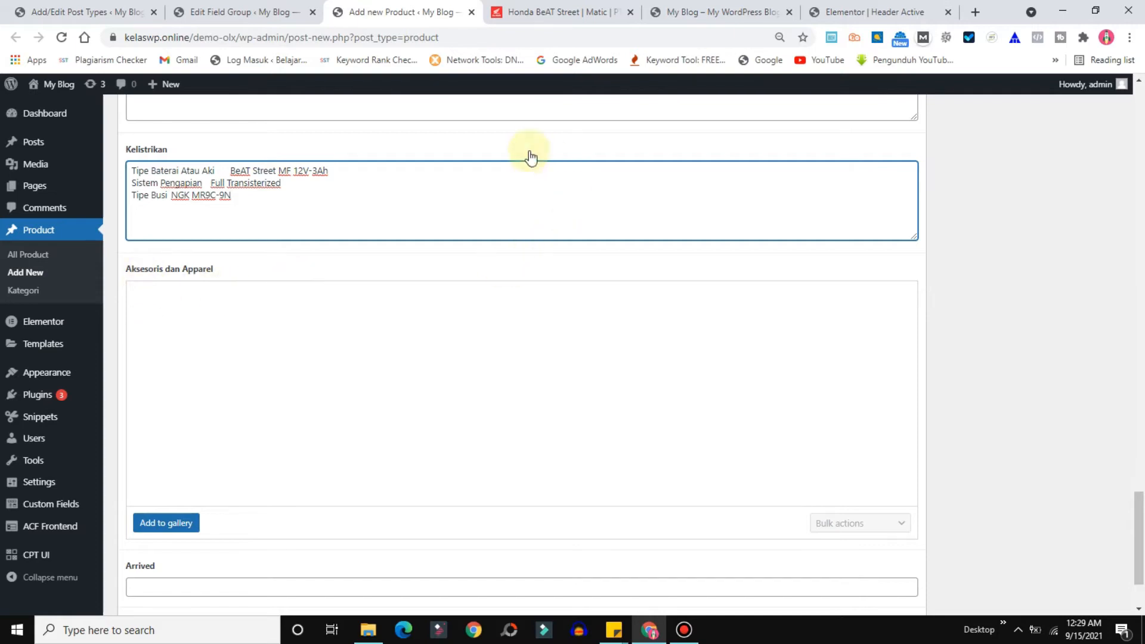
click(555, 10)
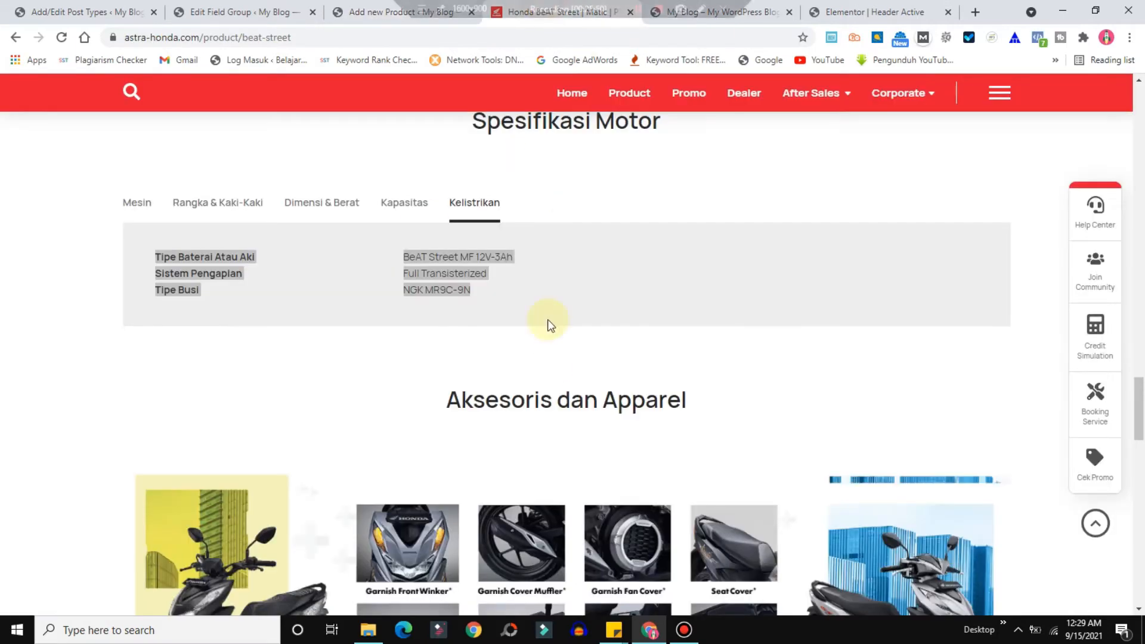
drag(1140, 407, 1140, 440)
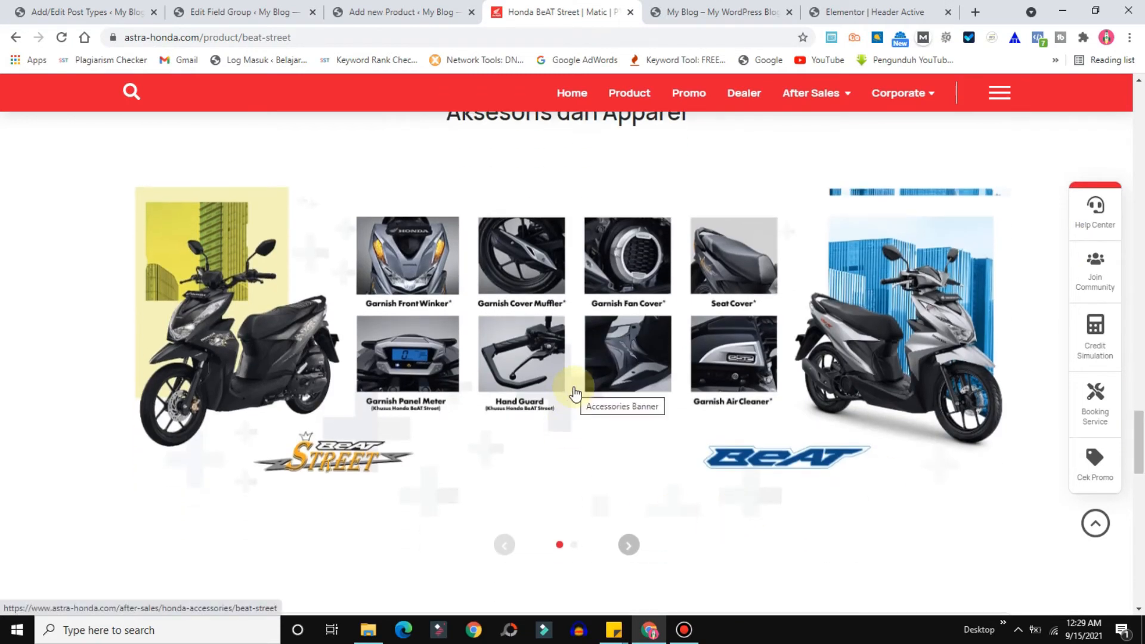
click(629, 544)
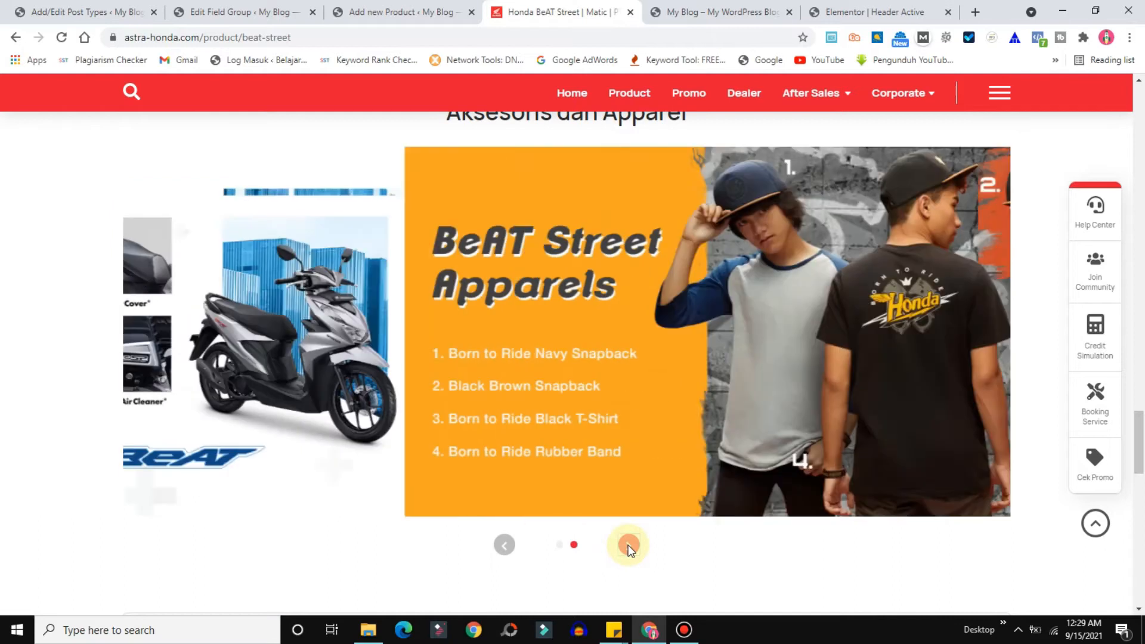
click(342, 5)
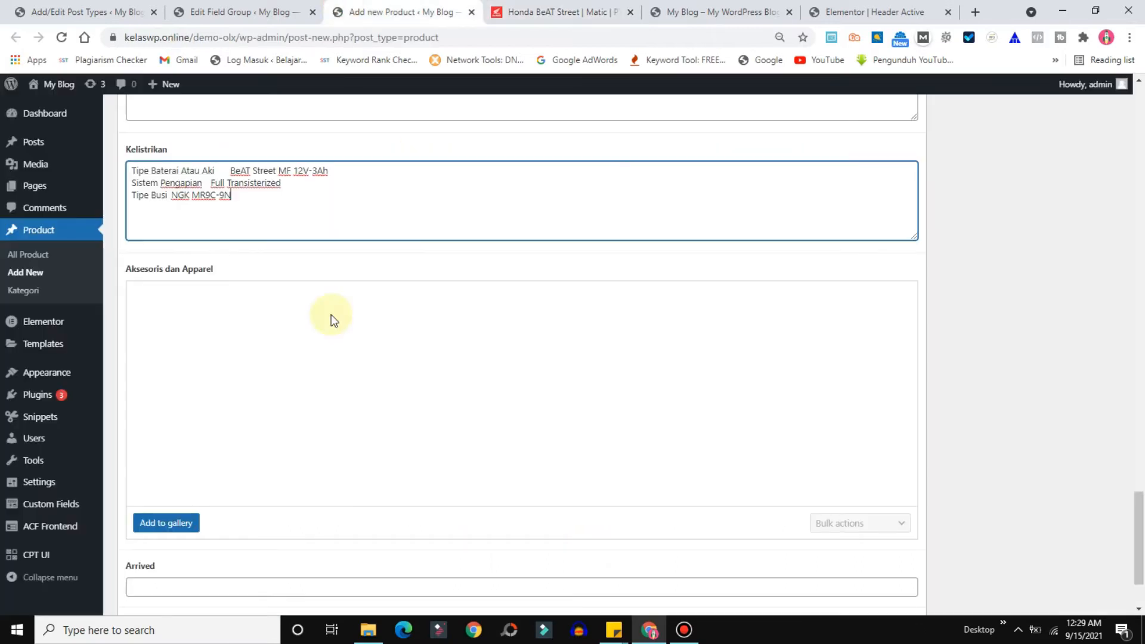
click(165, 523)
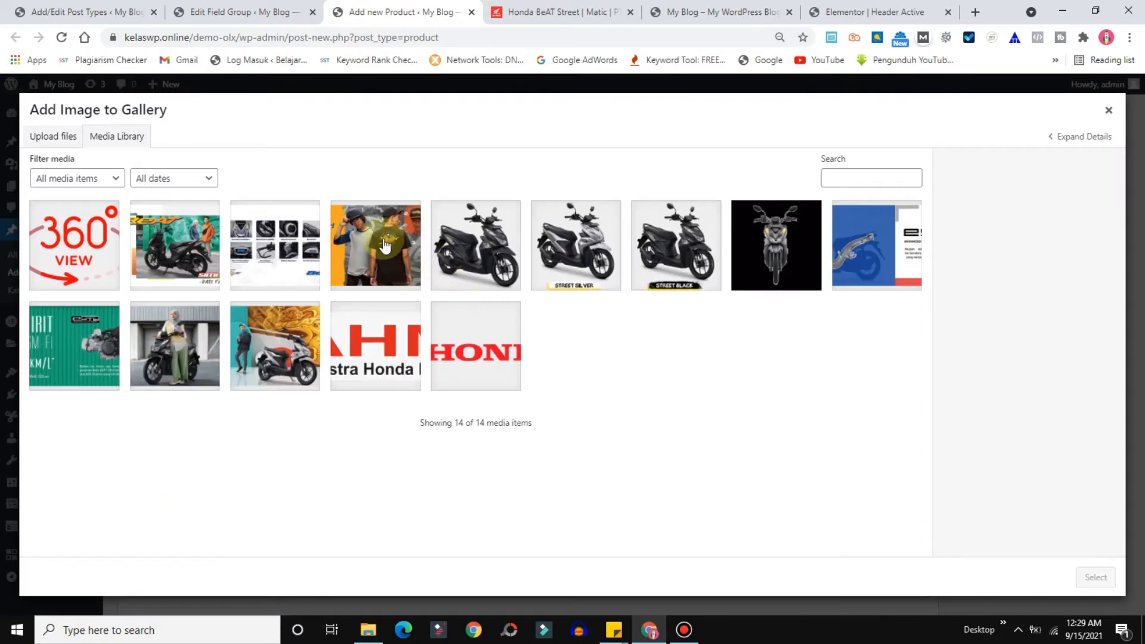
click(385, 242)
click(275, 245)
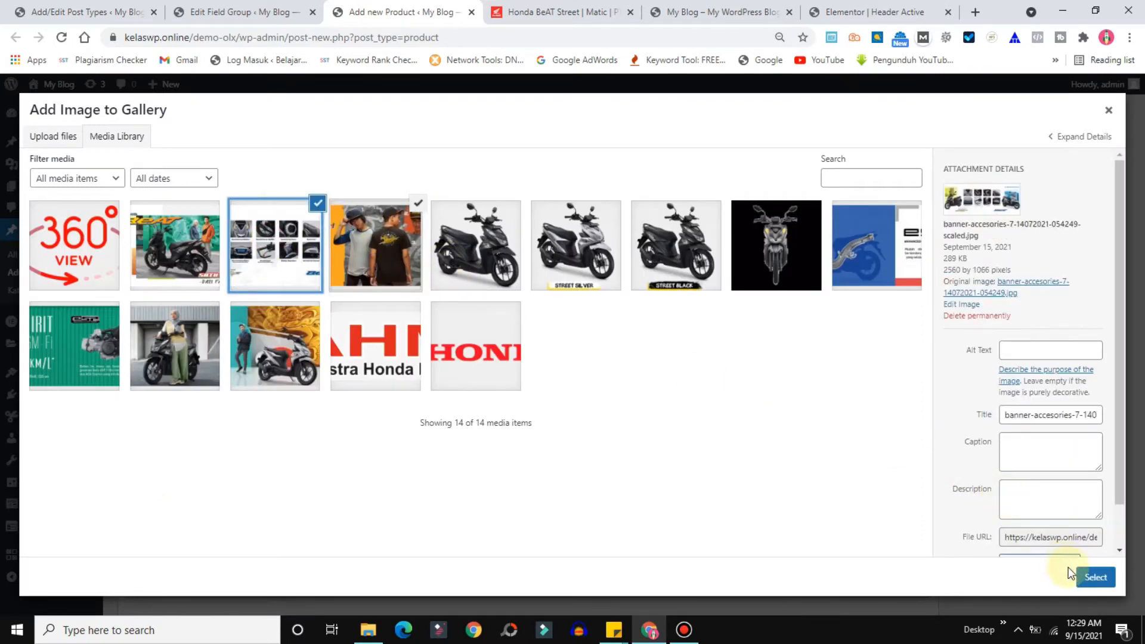
click(1093, 579)
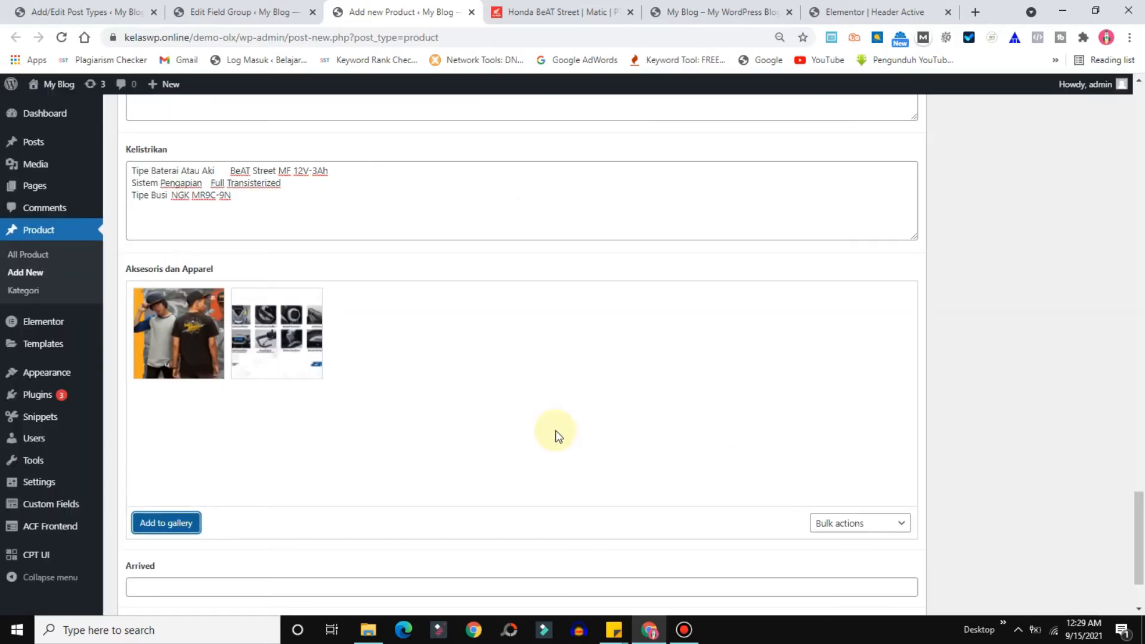
drag(277, 352, 179, 334)
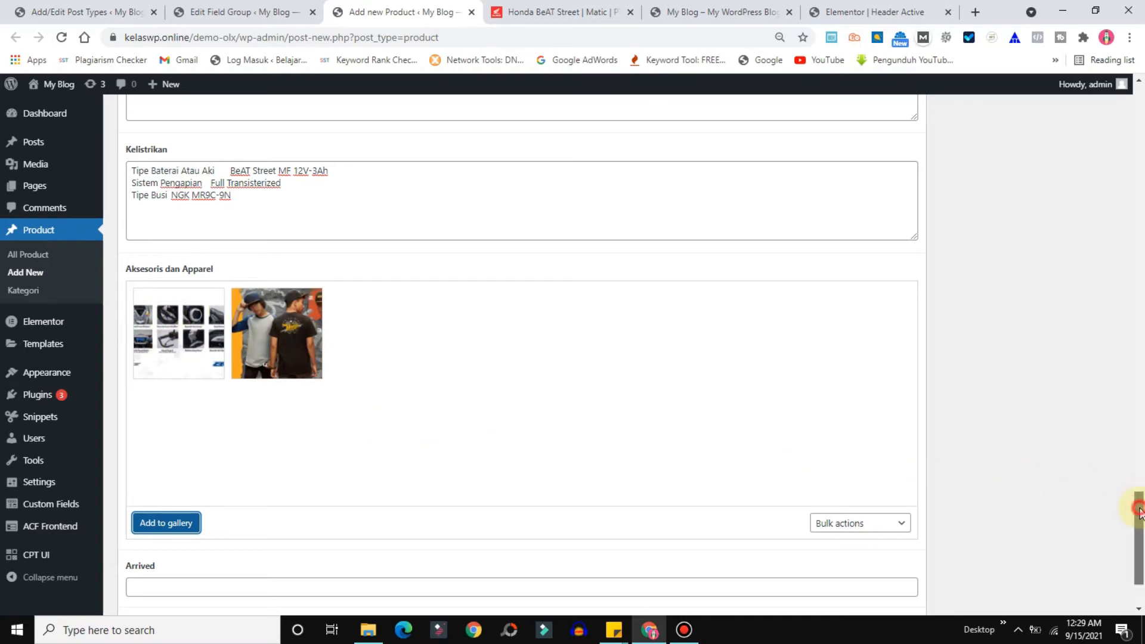
Set Arrived to NEW! and fill harga with the BeAT Street price from the Honda homepage, Rp. 17,365,000
drag(1139, 510, 1140, 528)
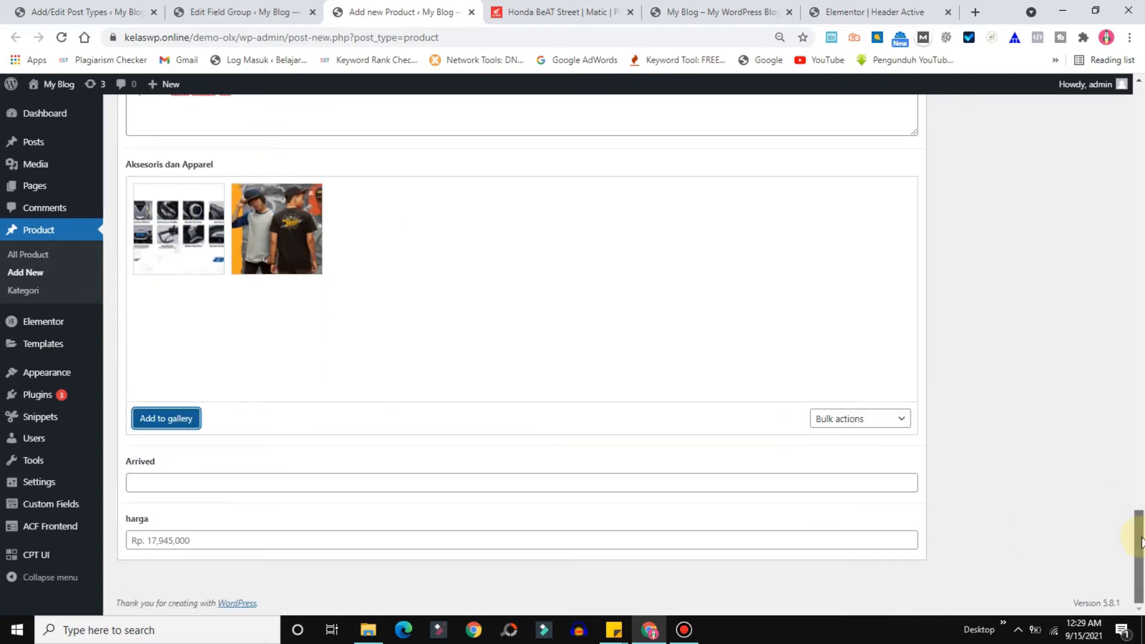
click(316, 480)
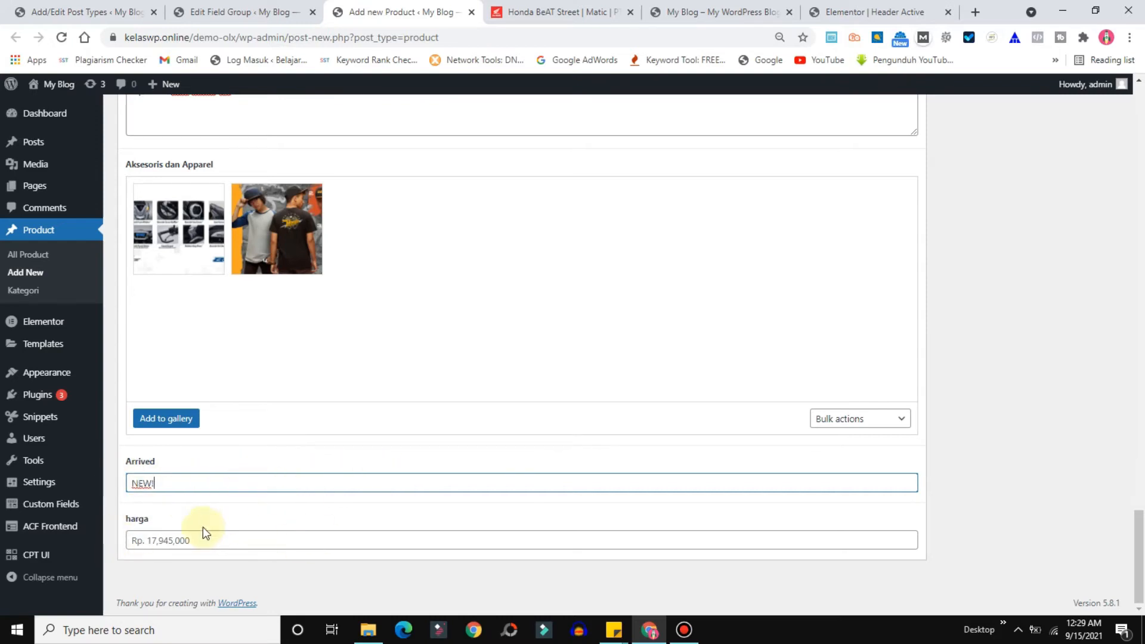
click(537, 11)
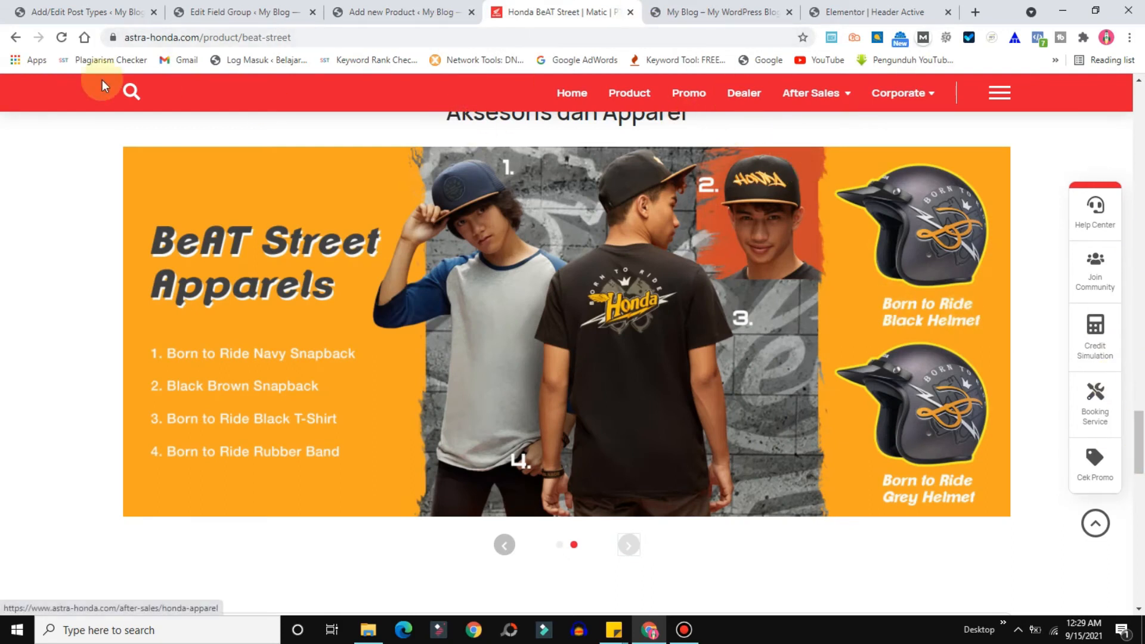
click(15, 37)
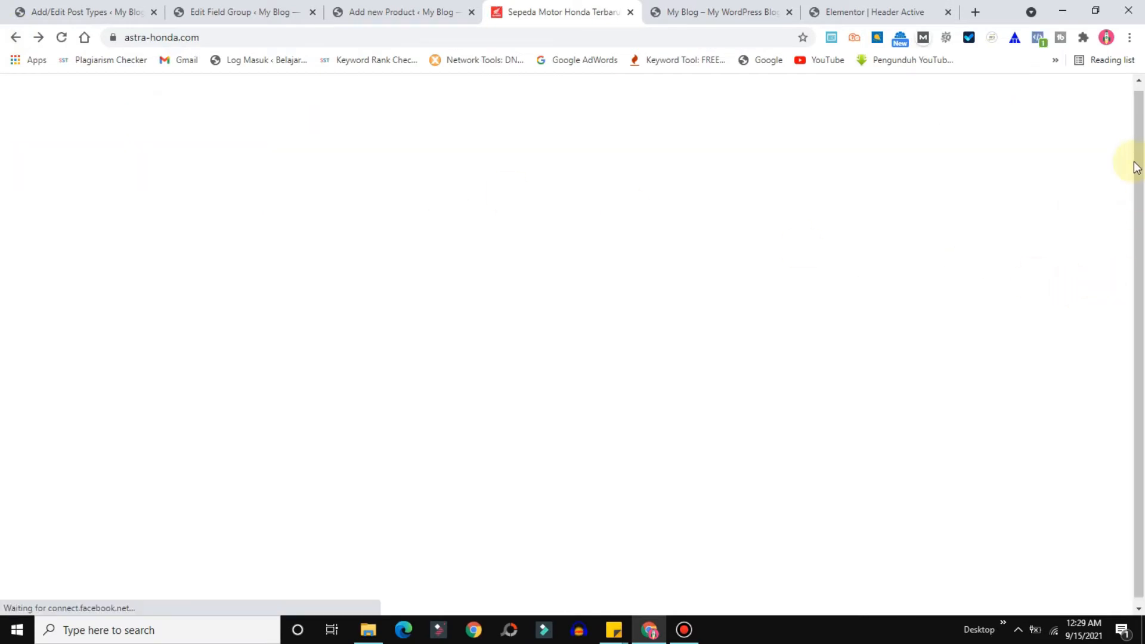
scroll(1143, 277, down, 10)
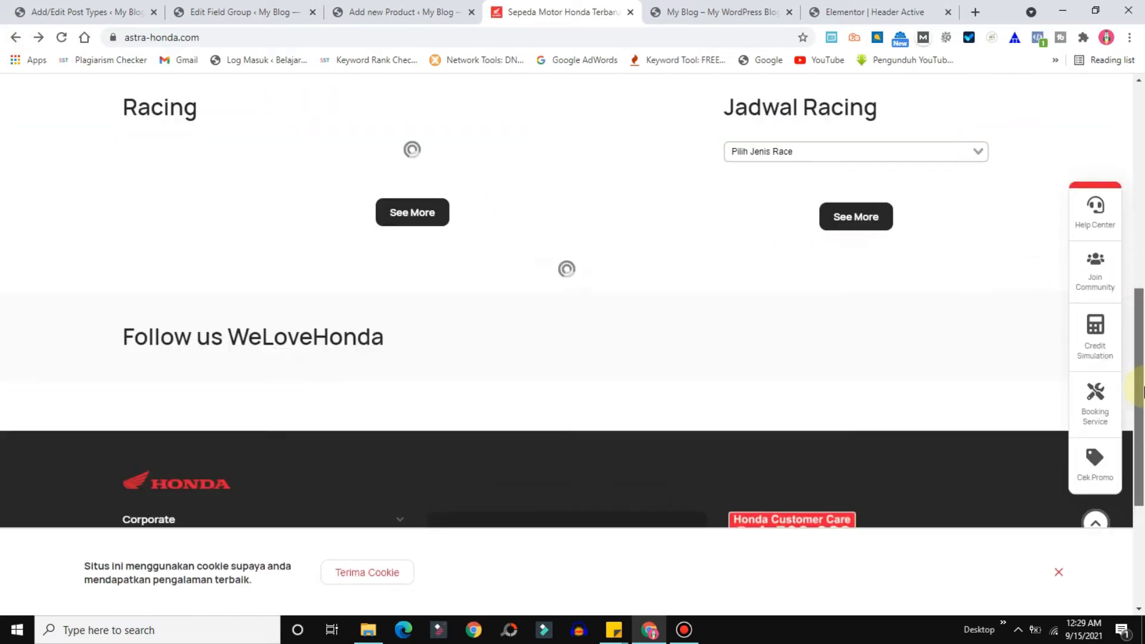
scroll(1140, 179, down, 5)
scroll(1137, 143, up, 10)
scroll(1136, 134, up, 1)
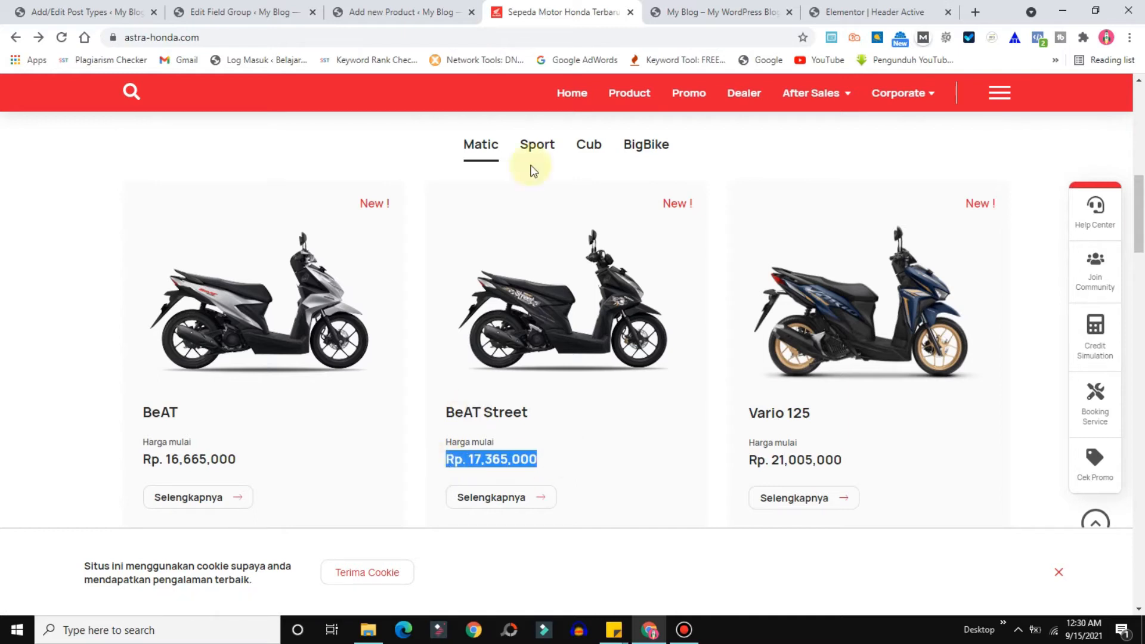
click(381, 10)
click(203, 536)
text(Rp. 17,365,000)
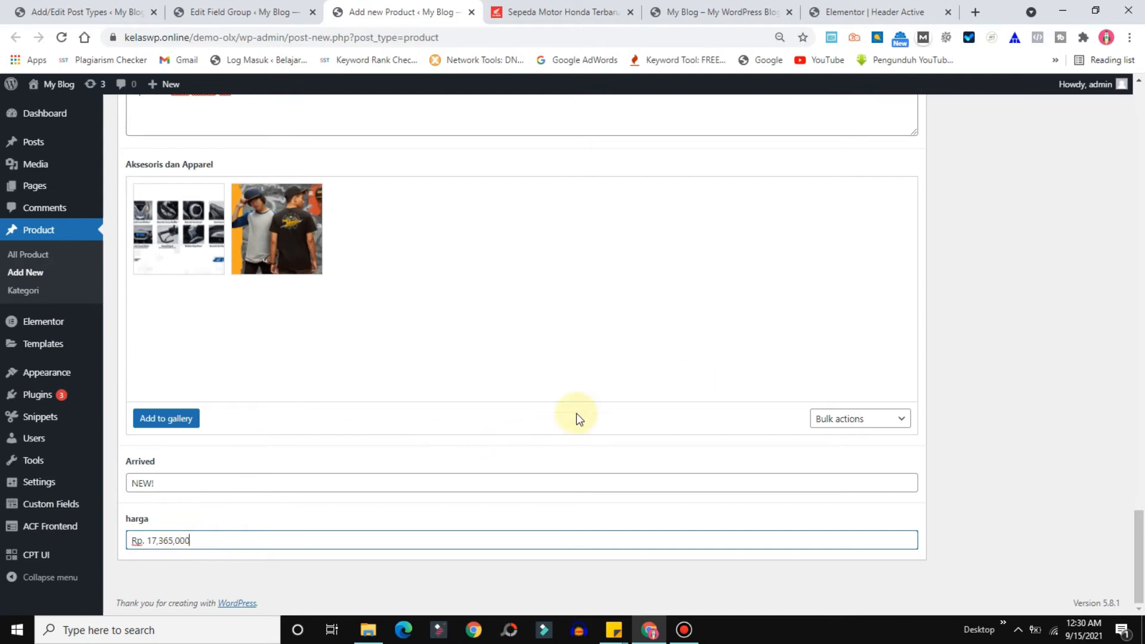
Publish the BeAT Street product
drag(1140, 551, 1141, 263)
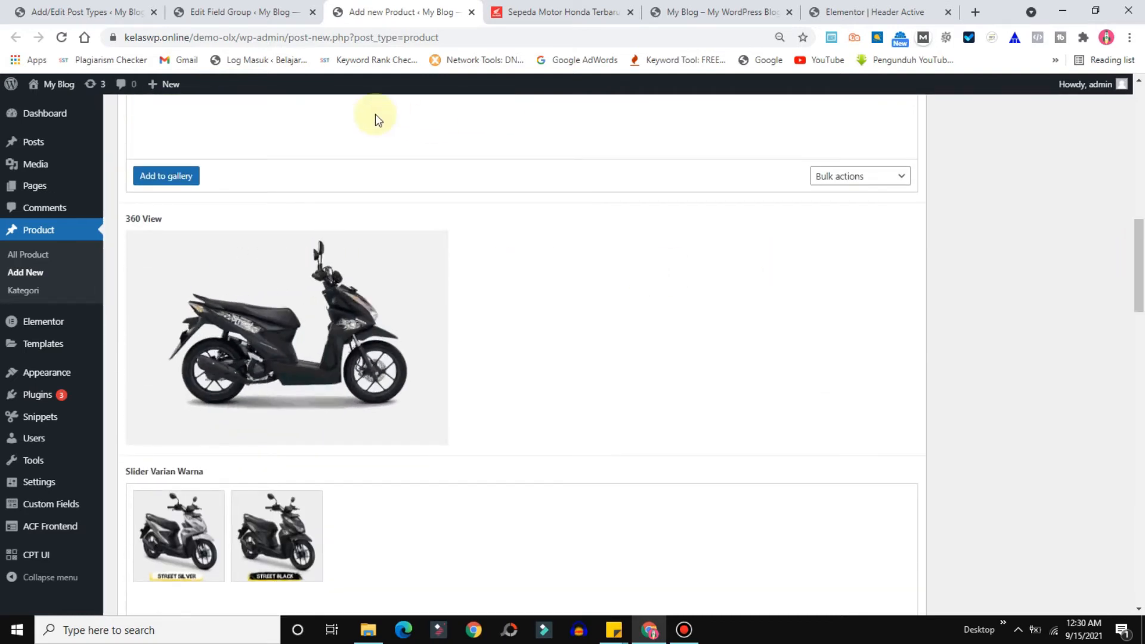
drag(1140, 254, 1142, 137)
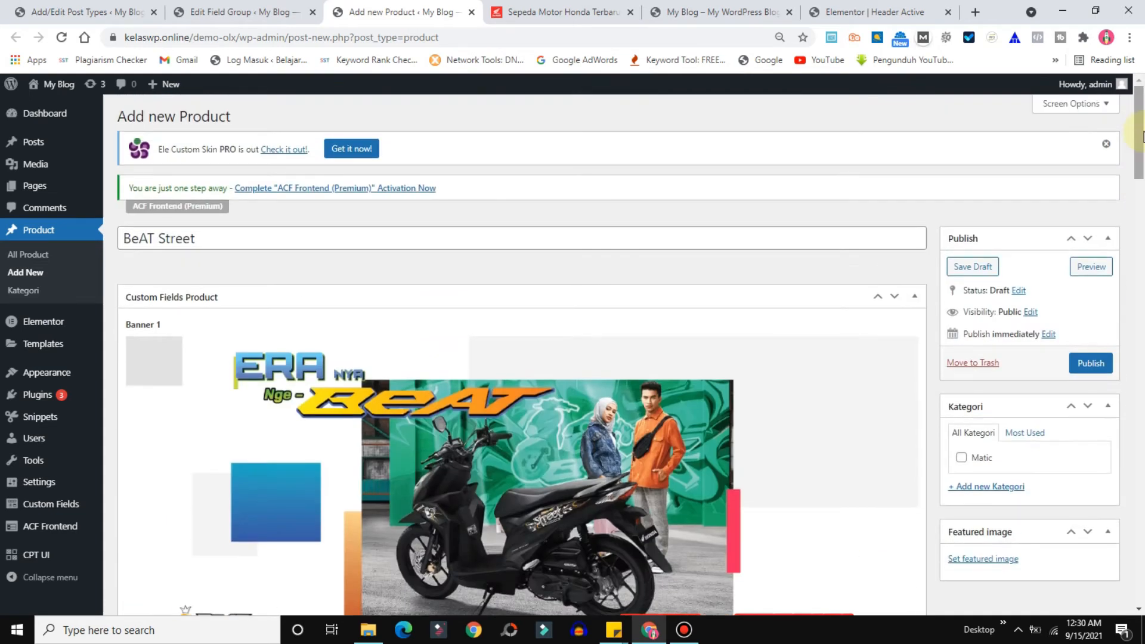
click(1091, 365)
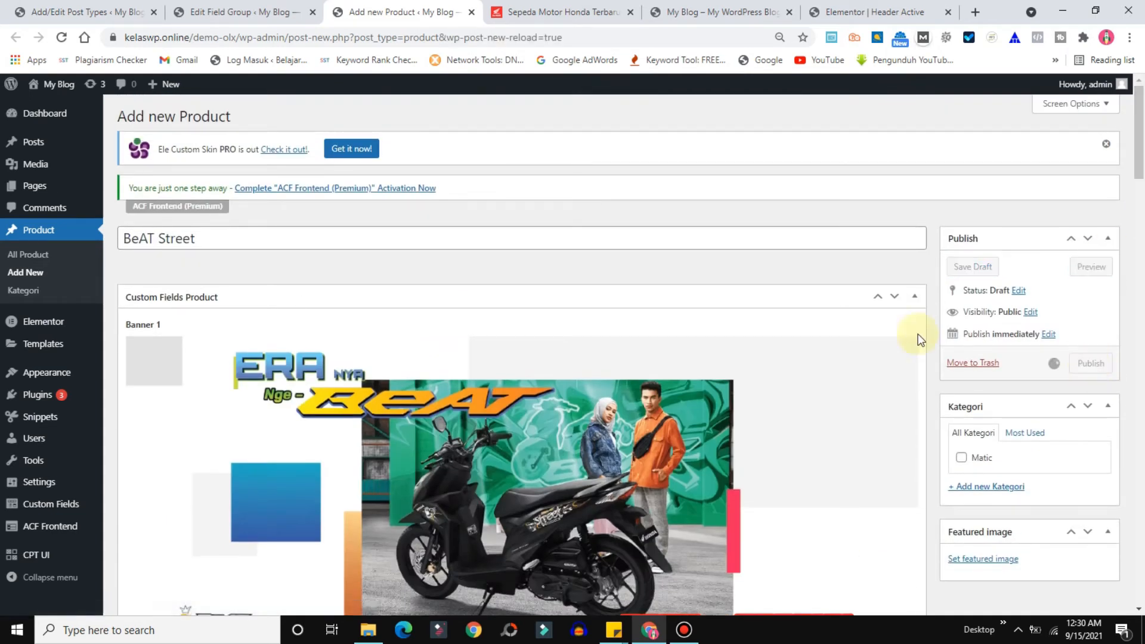
Examine the 360 View section on Honda's BeAT Street page and return to the Custom Fields Product field group
click(545, 23)
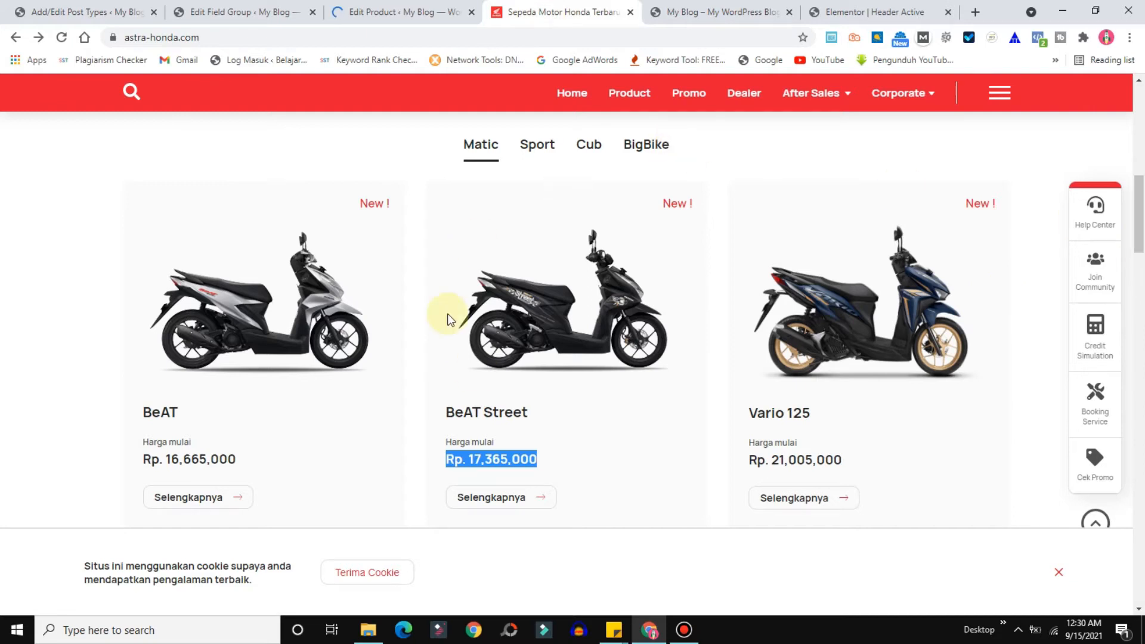
click(500, 498)
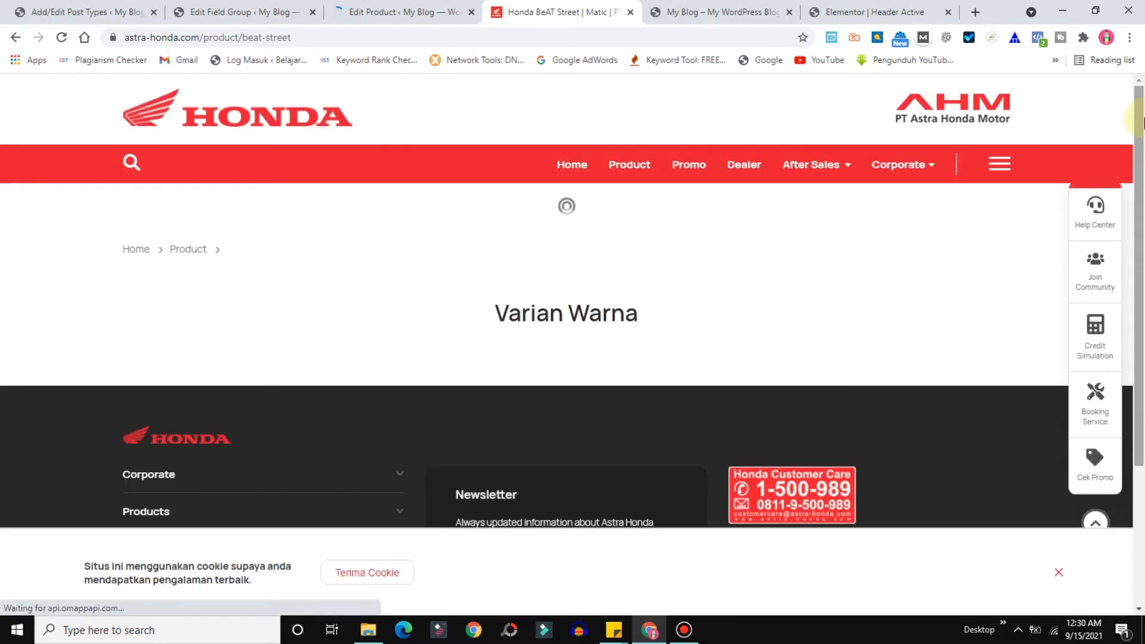
drag(1144, 119, 1138, 208)
drag(1135, 222, 1135, 227)
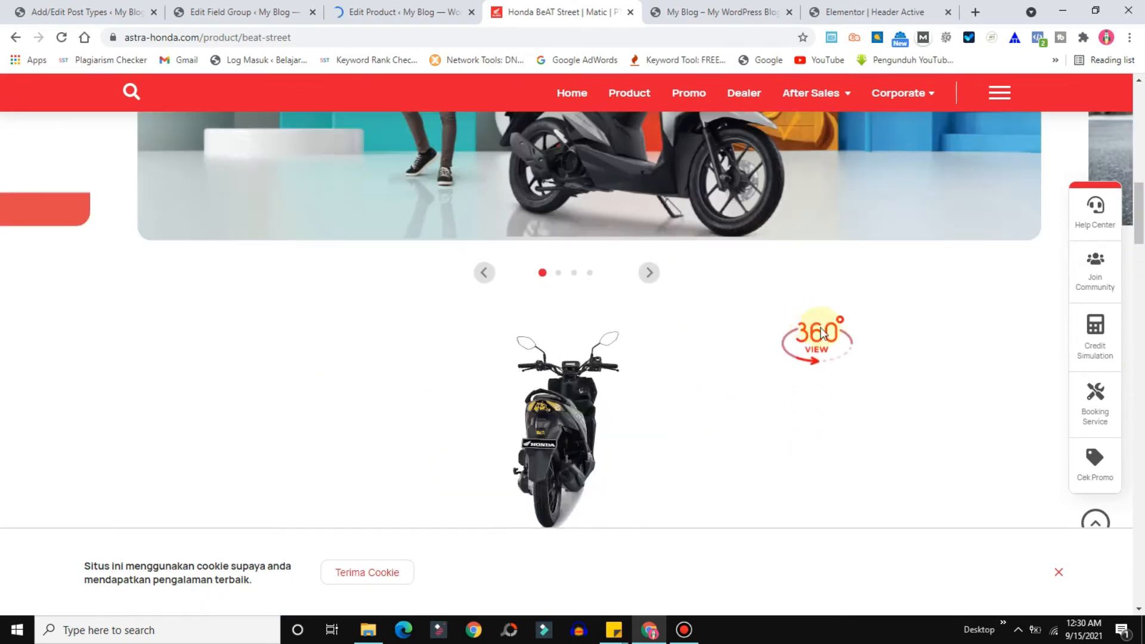
click(220, 12)
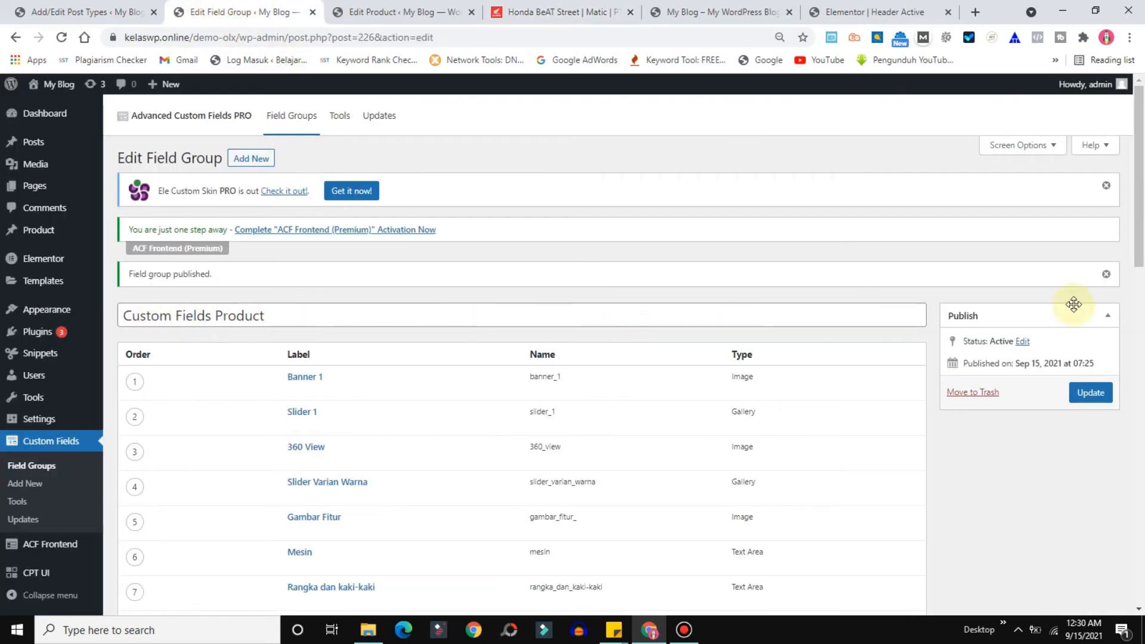
Add a new field labelled 360 Gambar View, named 360_gambar_view, with the Image field type
drag(1139, 219, 1141, 333)
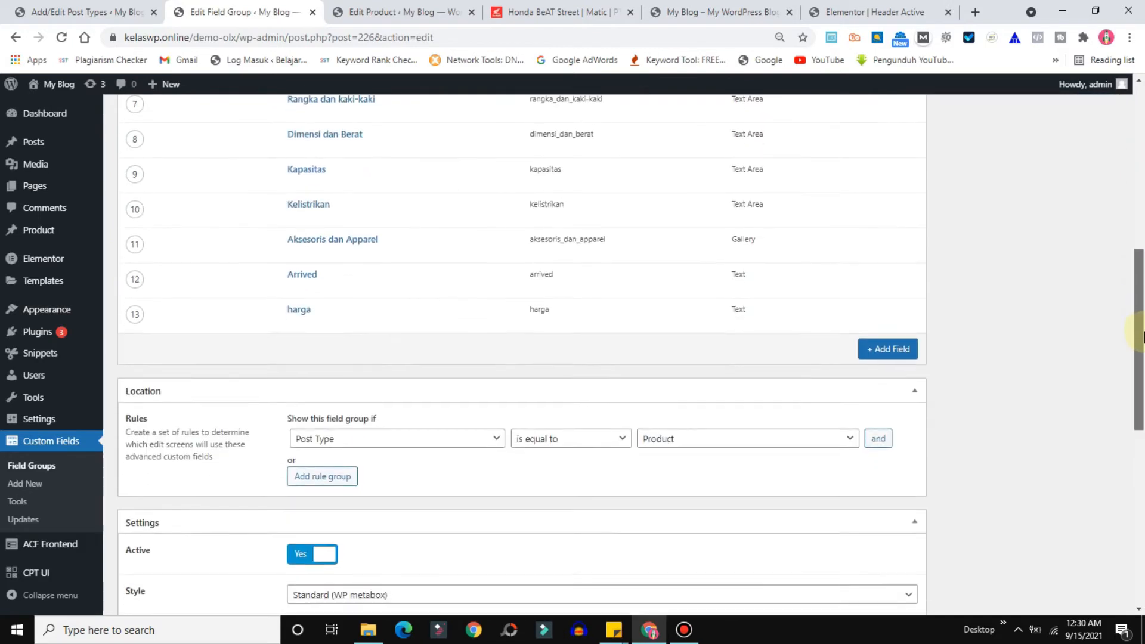
click(884, 352)
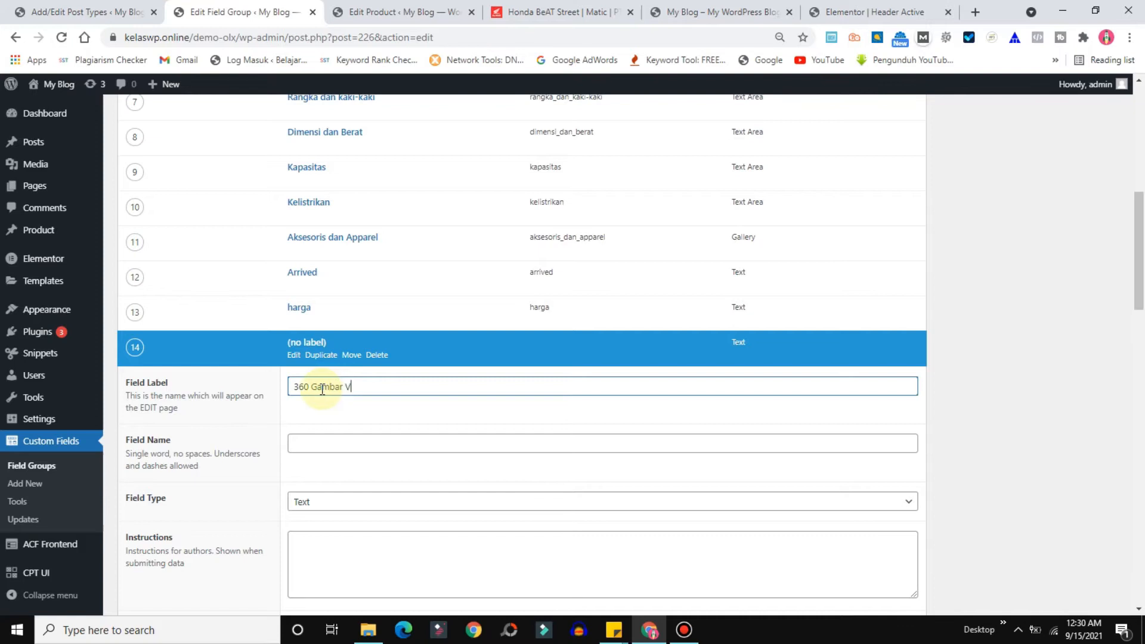
text(w)
click(353, 441)
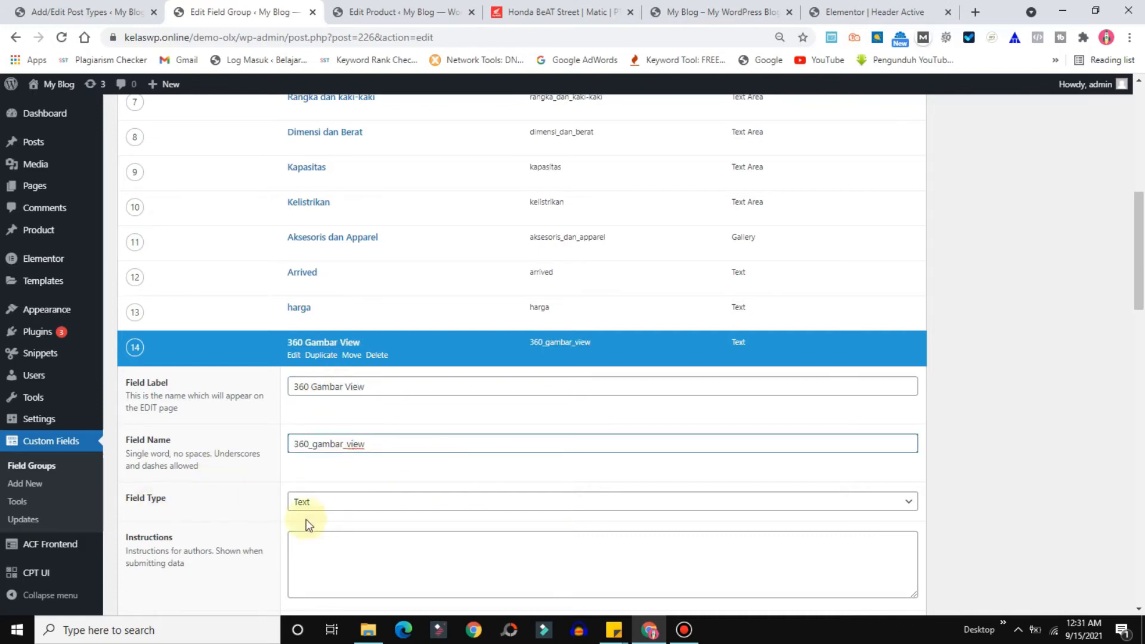
click(343, 507)
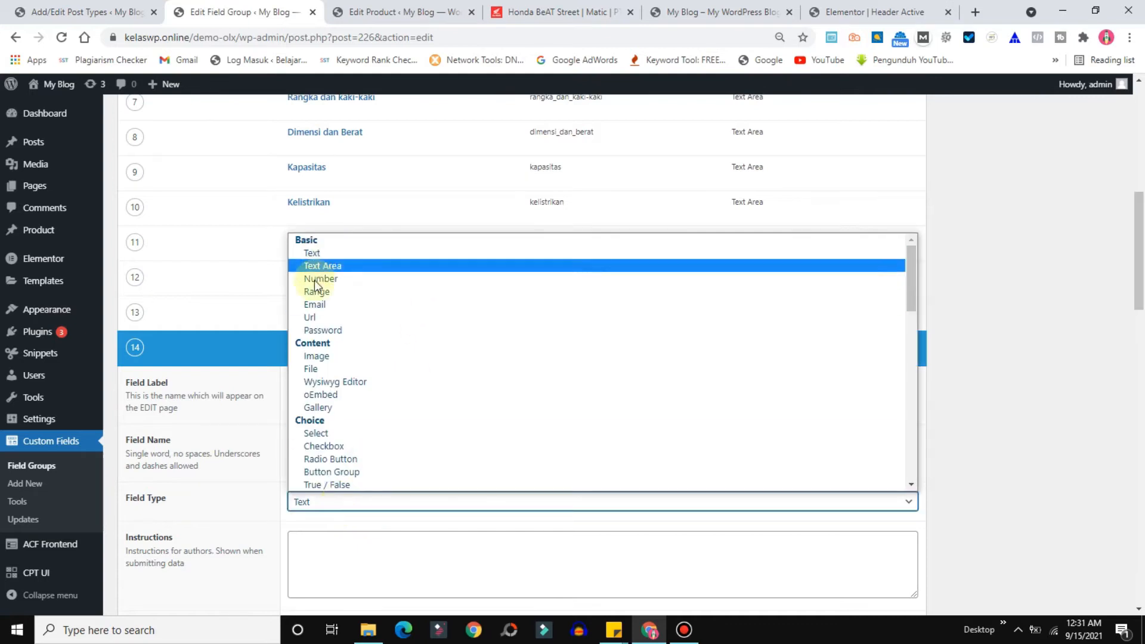
click(316, 356)
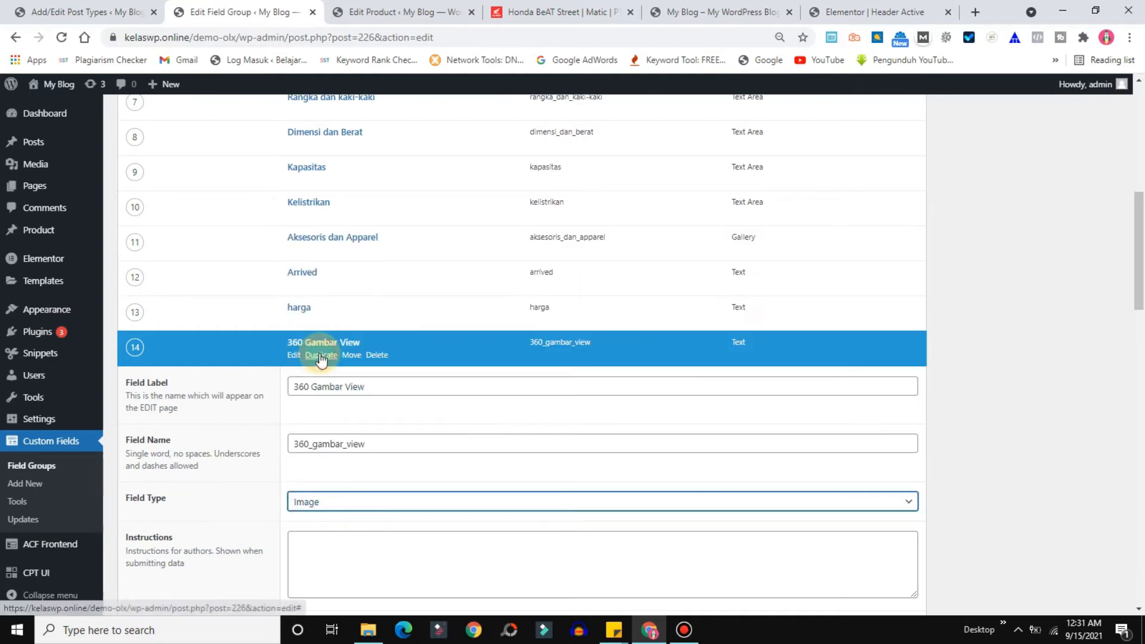
Set the 360 Gambar View field's preview size to Full Size and update the field group
drag(1138, 301, 1139, 407)
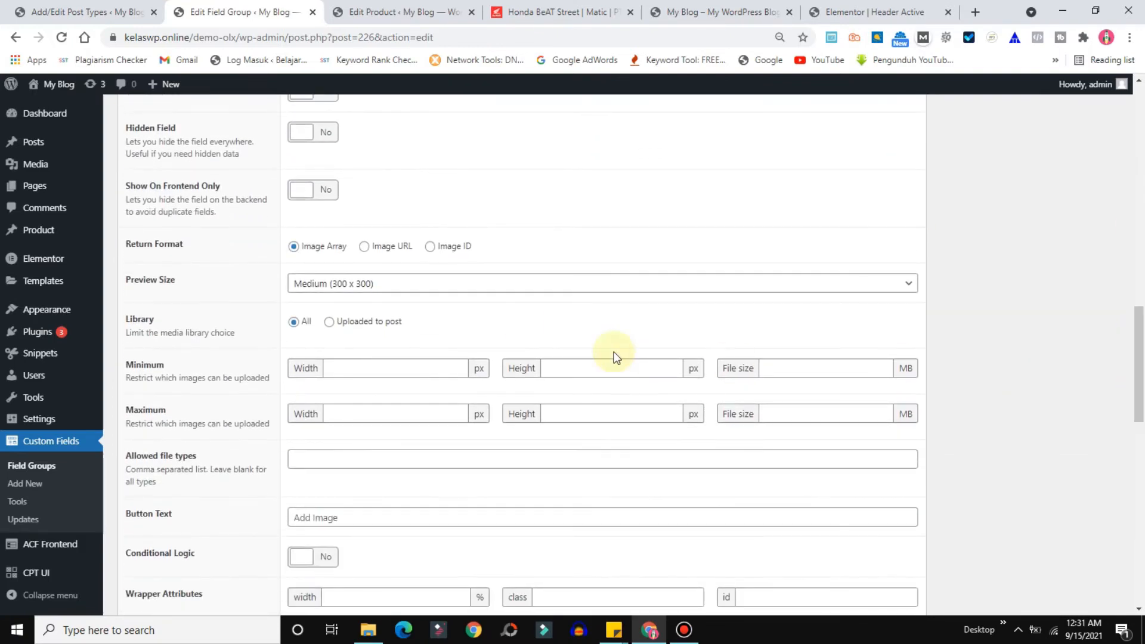
click(423, 289)
click(332, 376)
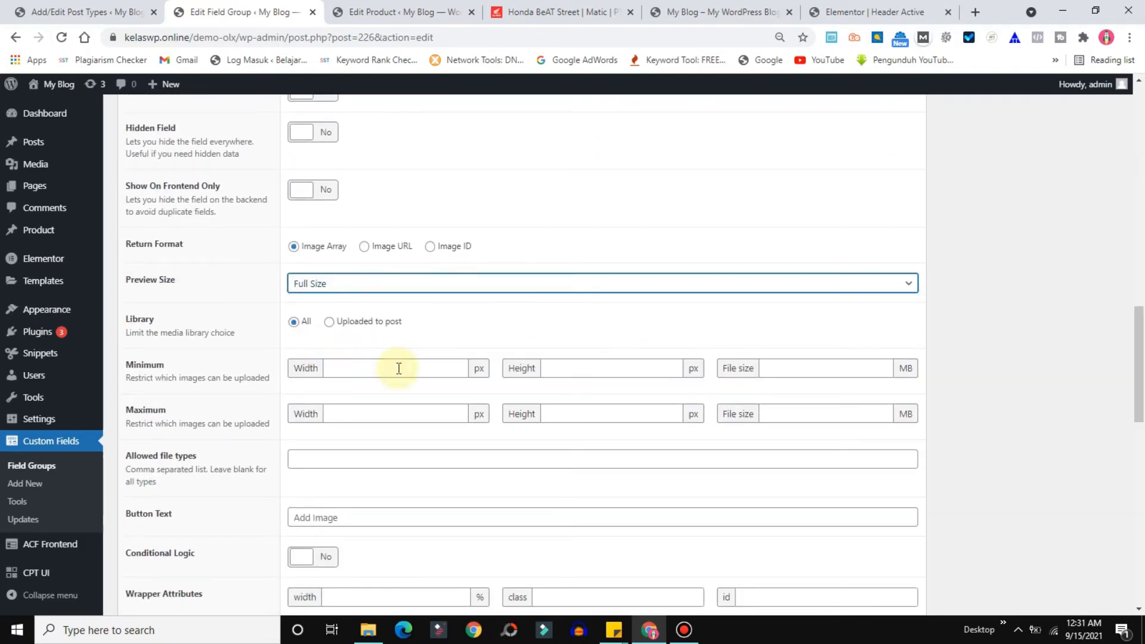
drag(1137, 367, 1116, 206)
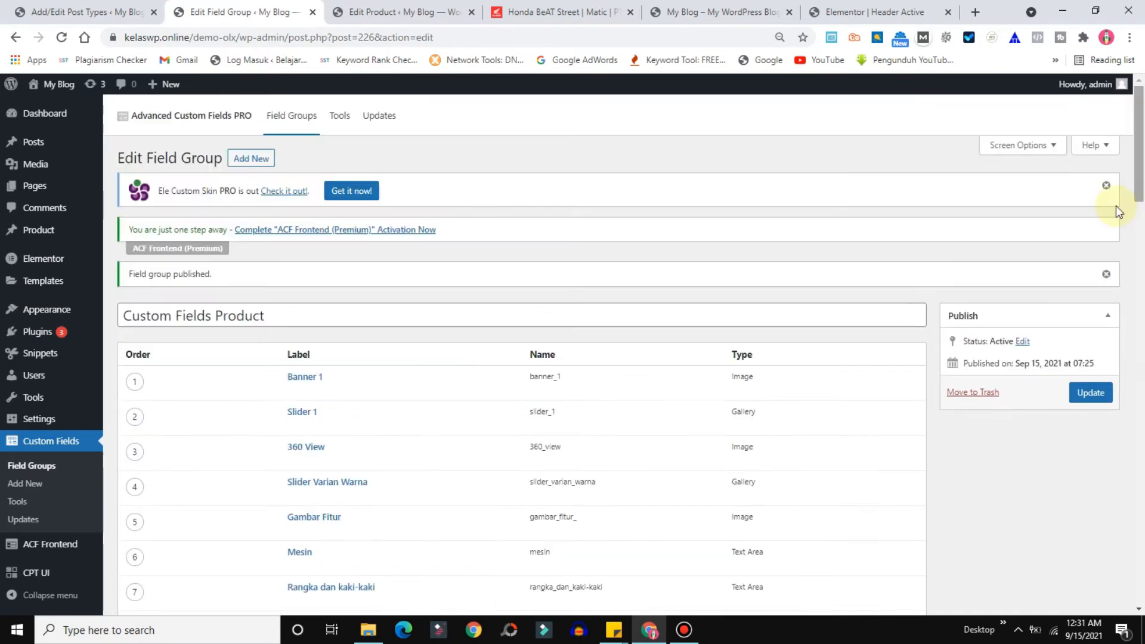
click(1091, 393)
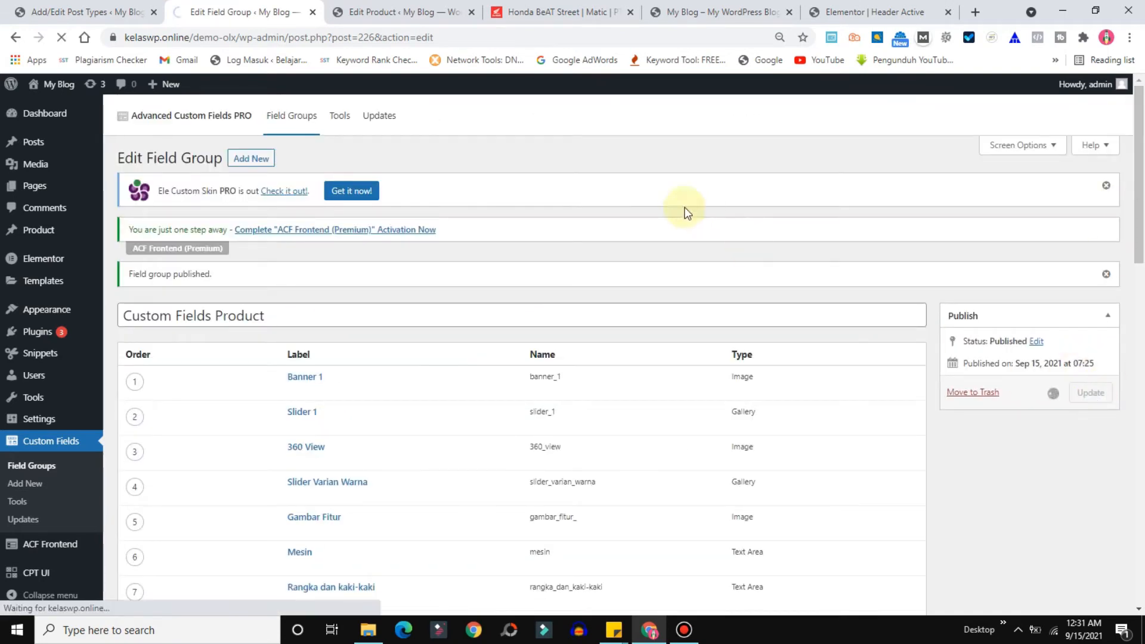
Reload the BeAT Street product editor and set the 360 Gambar View image to icon_360.png from the media library
click(385, 10)
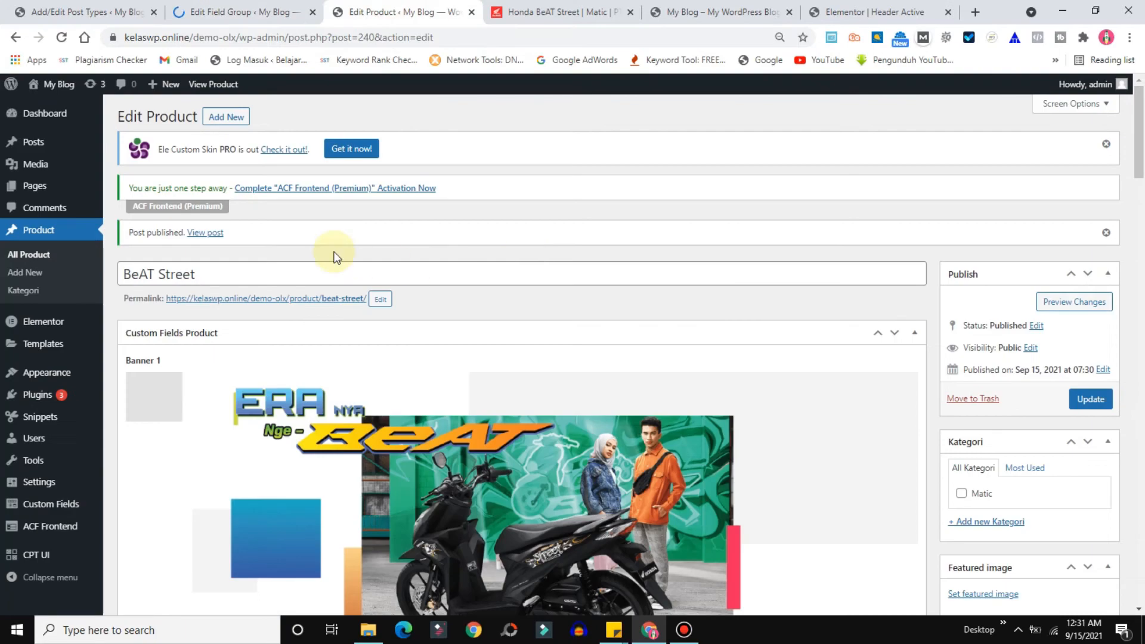
drag(1138, 137, 1140, 572)
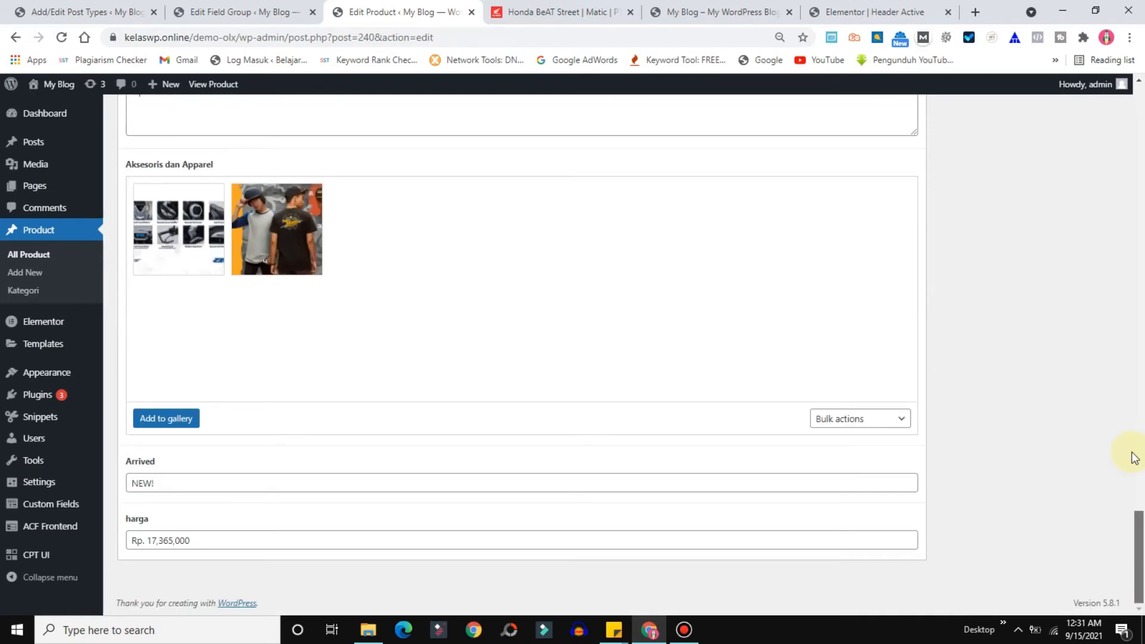
scroll(1135, 458, up, 15)
click(58, 38)
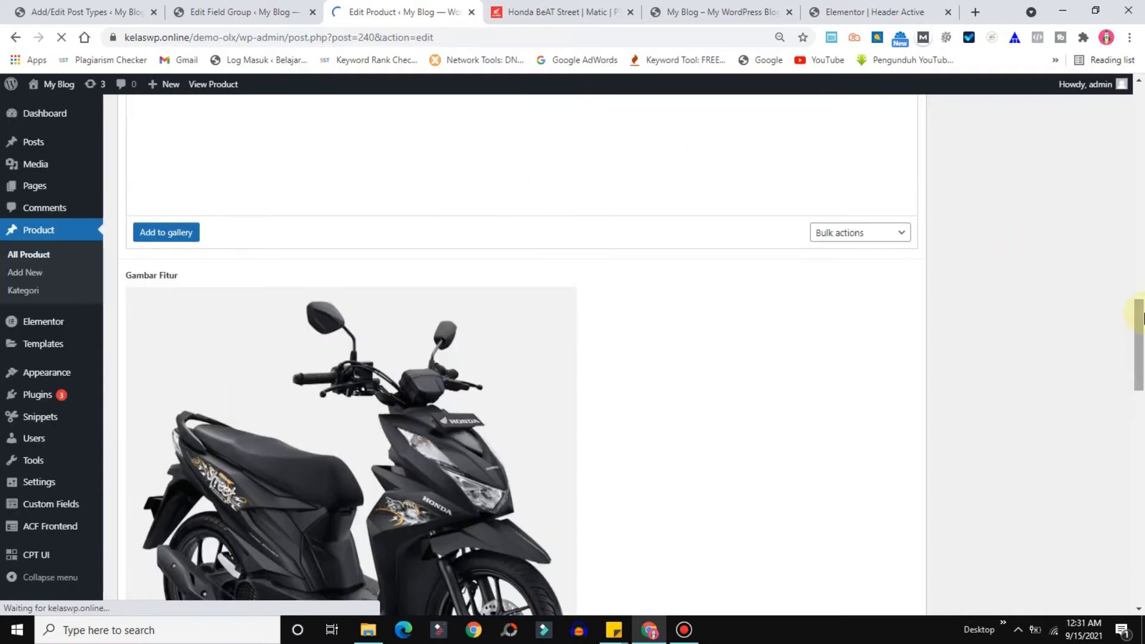
drag(1141, 325, 1059, 536)
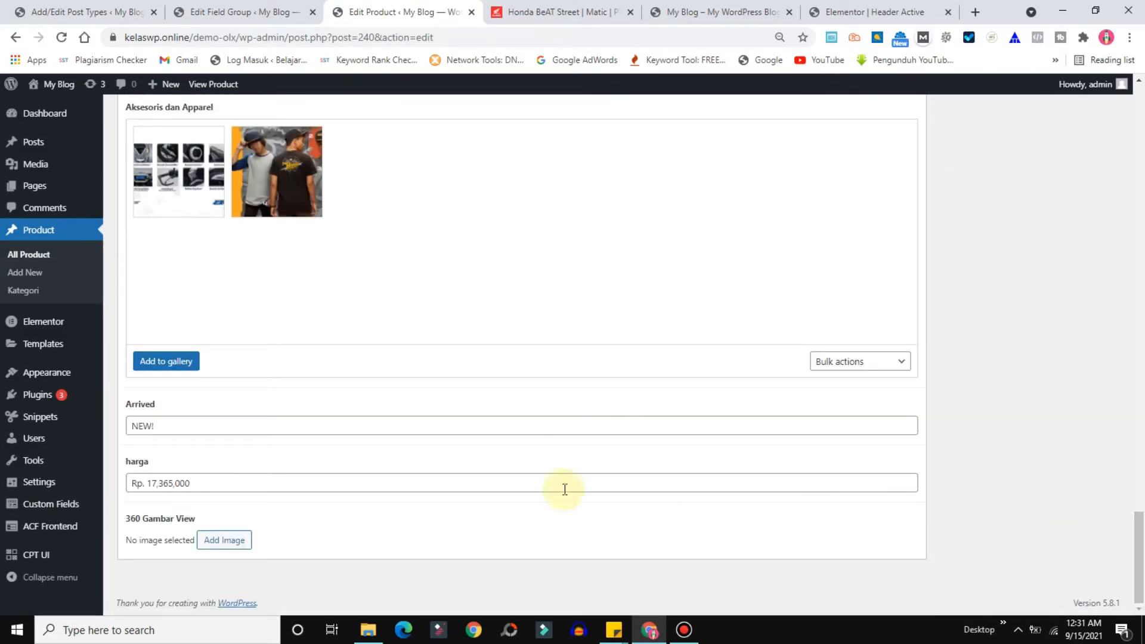
click(225, 543)
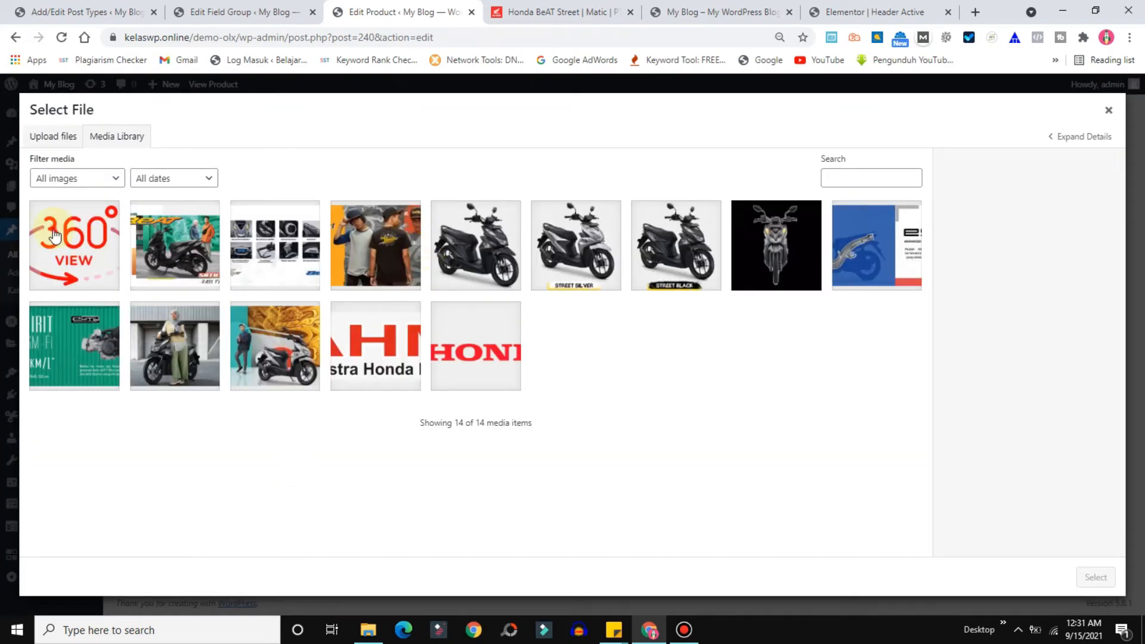
click(56, 237)
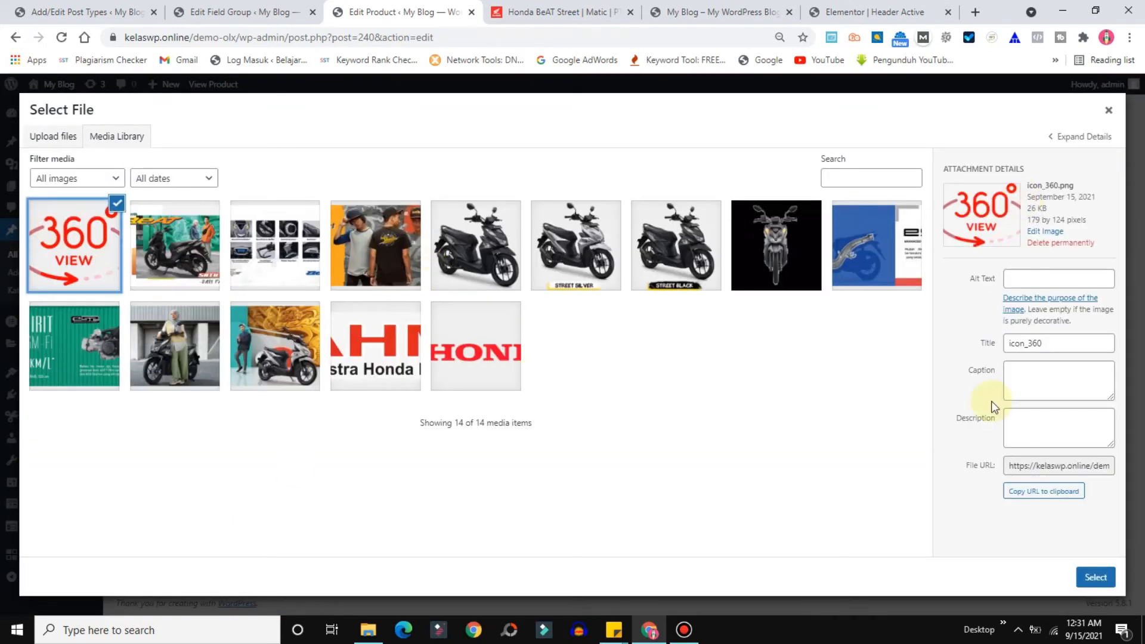
click(1095, 578)
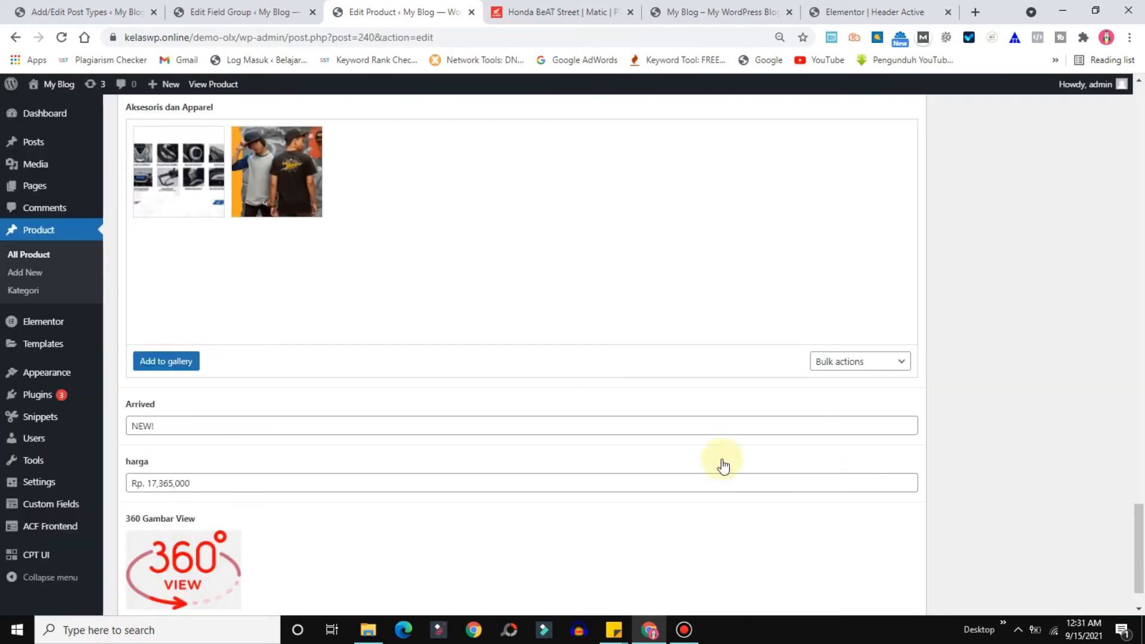
Update the BeAT Street product and tick its Matic category
drag(1141, 539, 1135, 104)
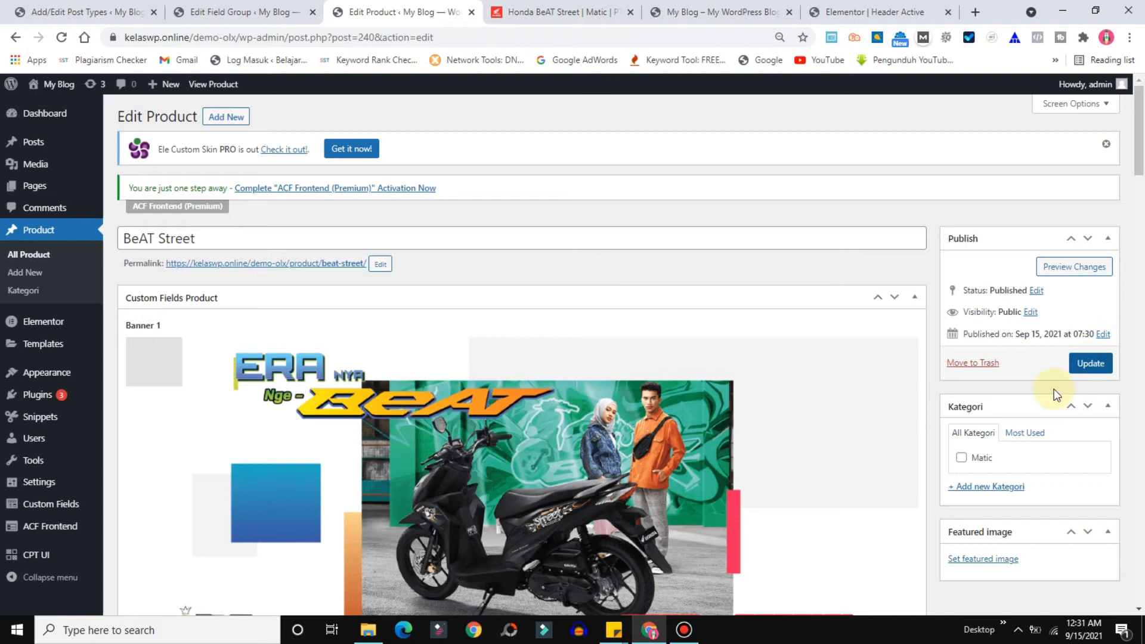
click(1083, 371)
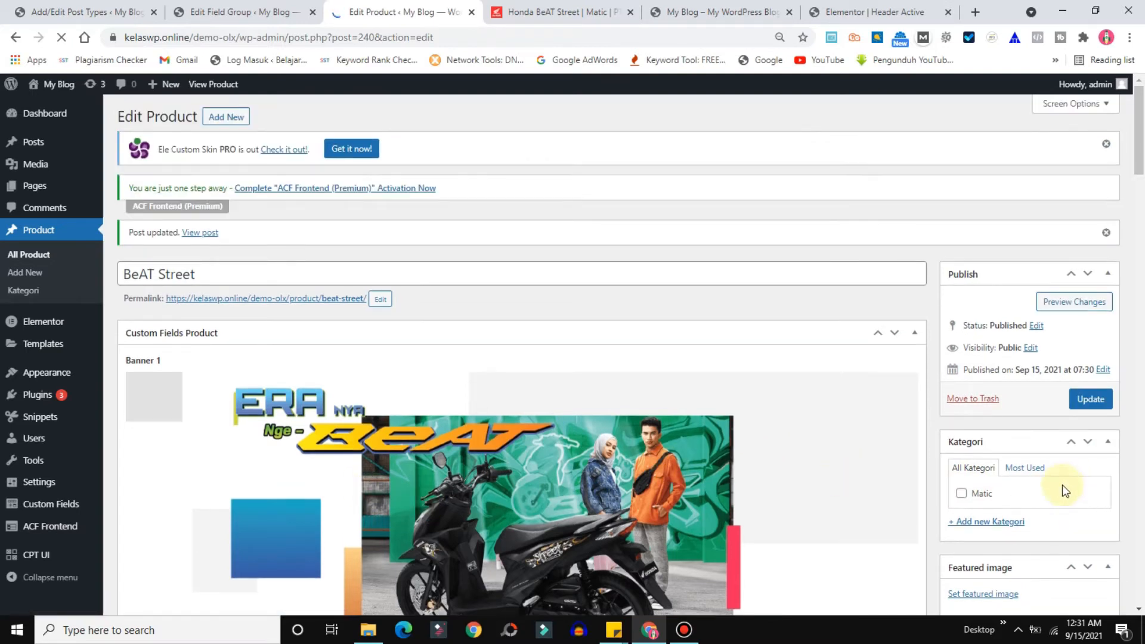
click(961, 495)
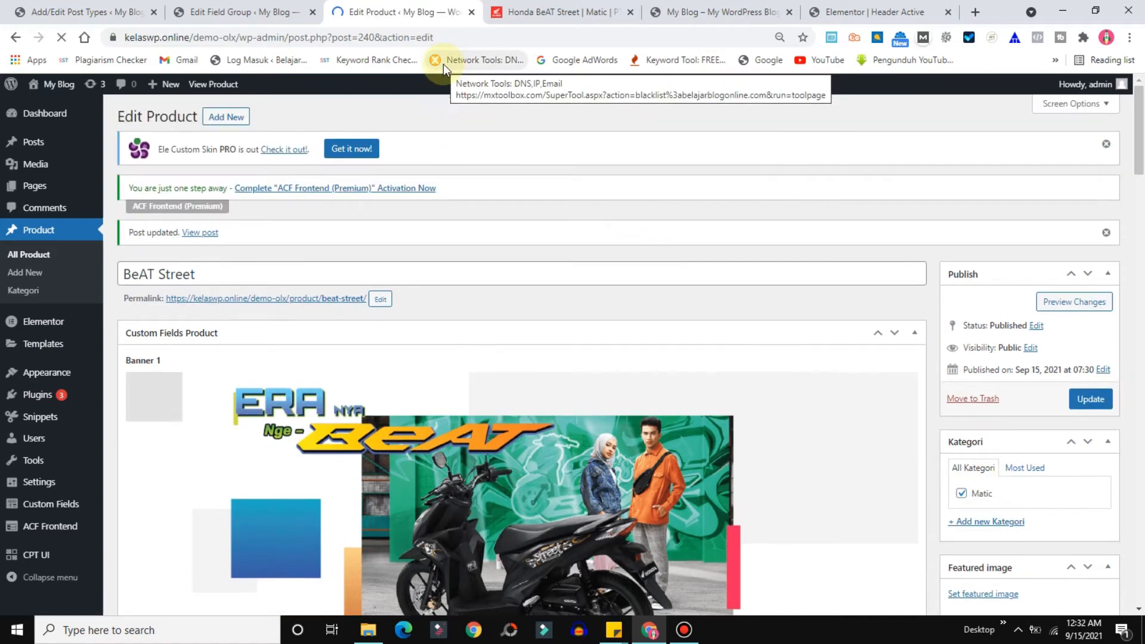
Open the published BeAT Street page in a new tab and check its content
right_click(195, 238)
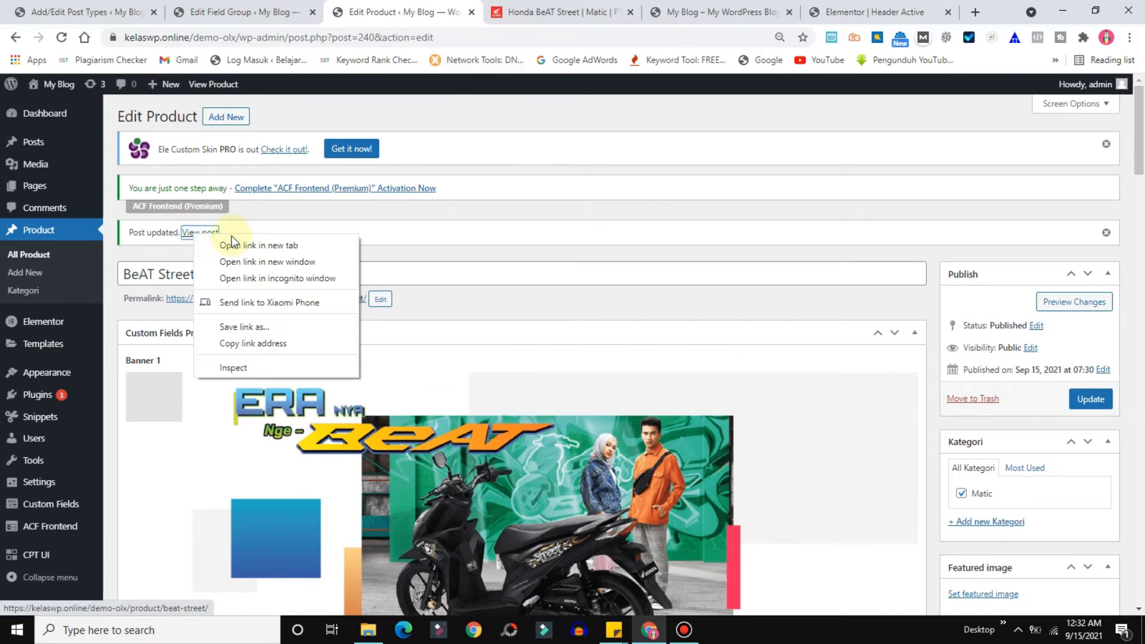
click(260, 249)
click(475, 8)
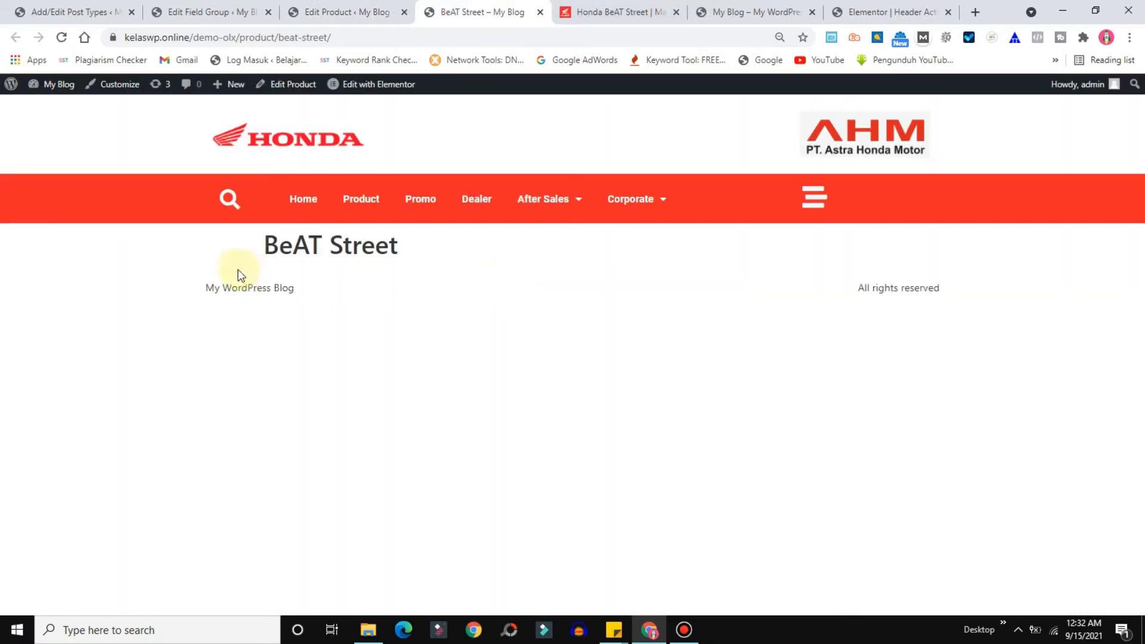
drag(237, 243, 479, 225)
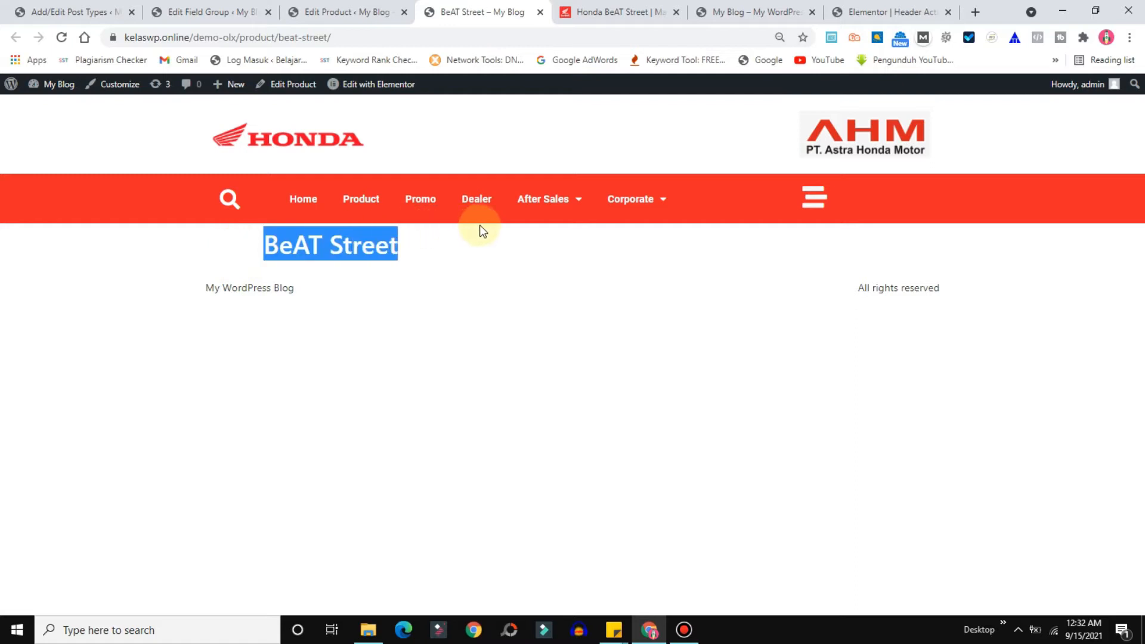
click(290, 247)
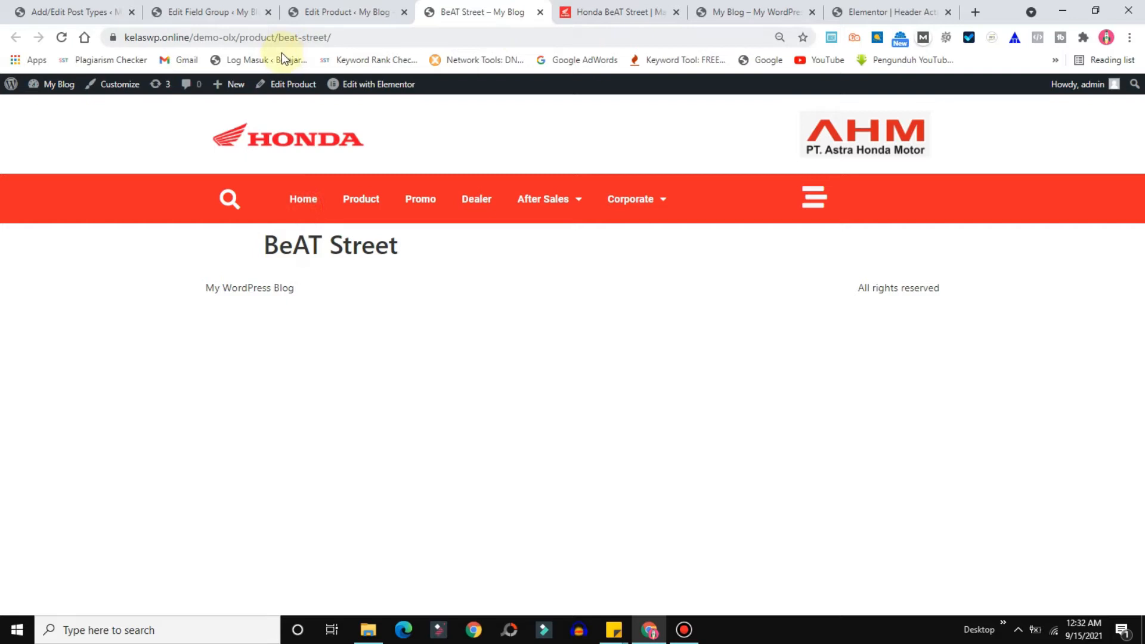
Compare the published BeAT Street page's URL path and content with Honda's BeAT Street page
click(238, 38)
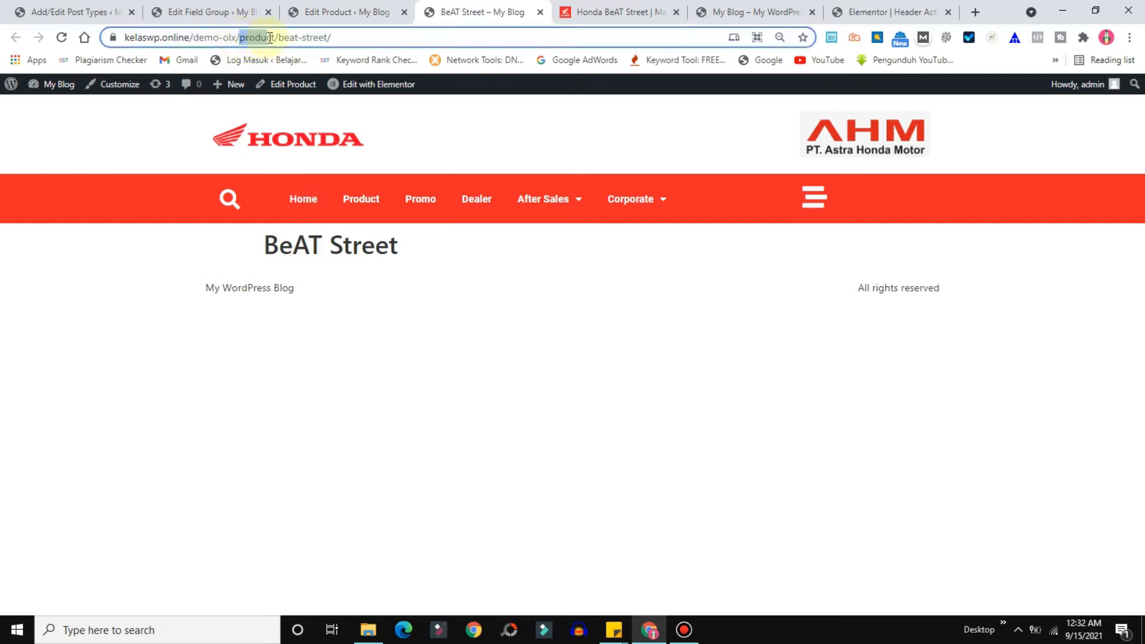
drag(272, 37, 467, 37)
click(620, 6)
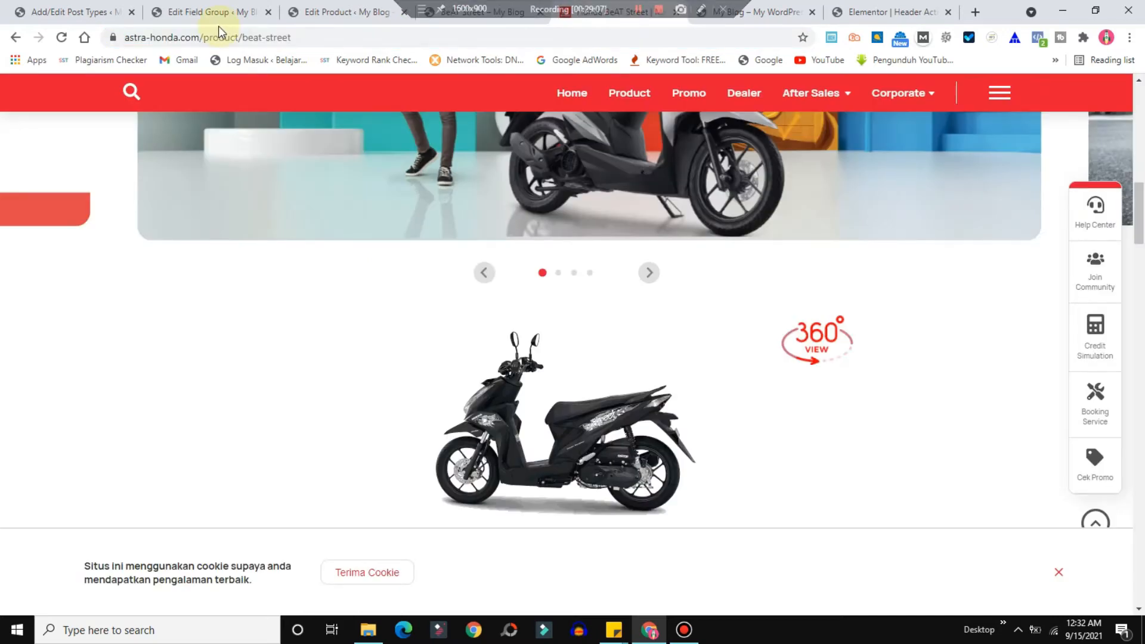
drag(199, 37, 389, 43)
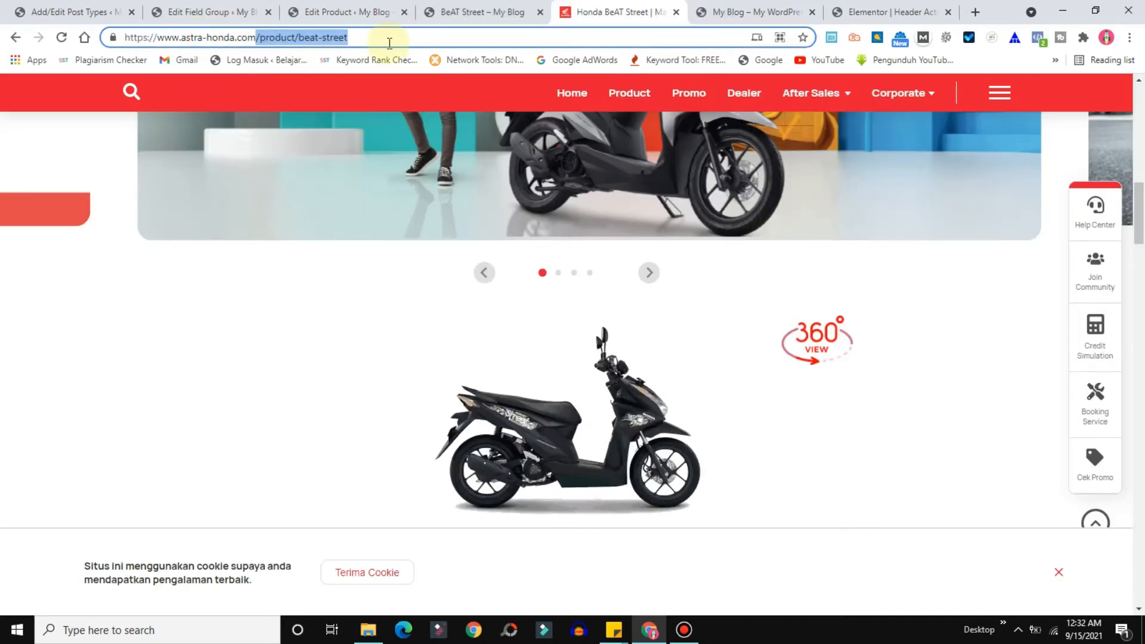
click(460, 9)
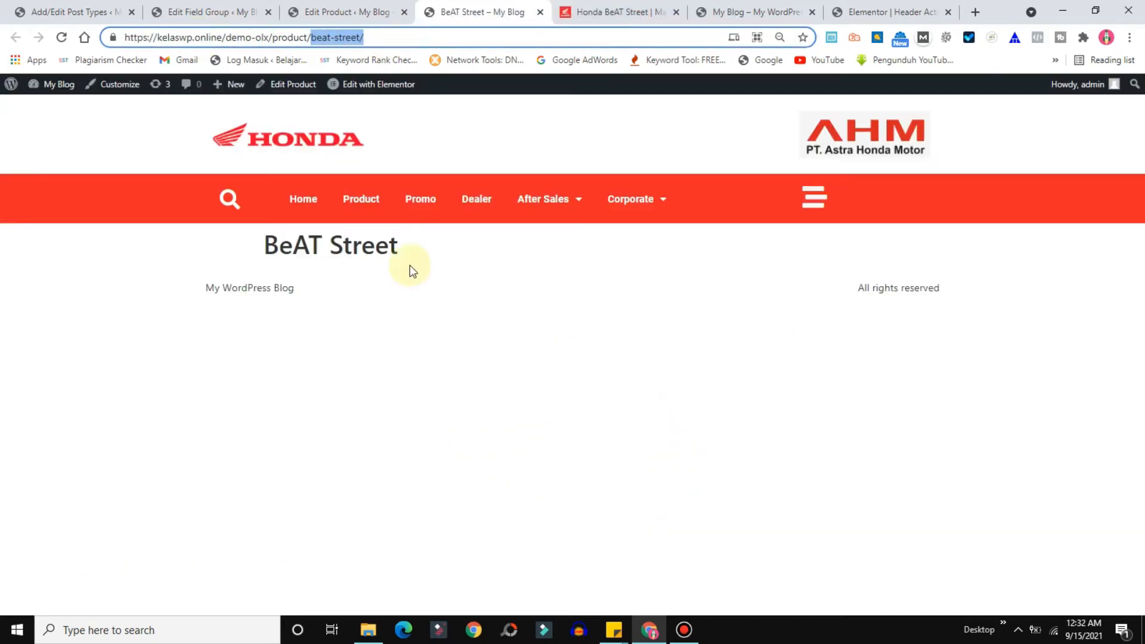
drag(486, 247, 185, 256)
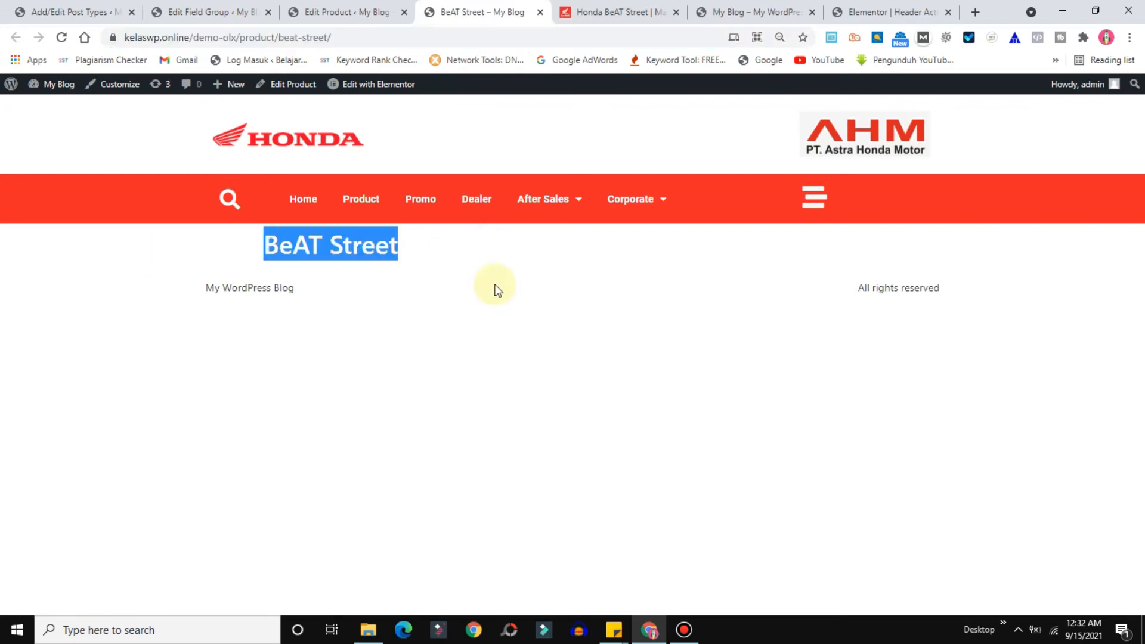
click(476, 264)
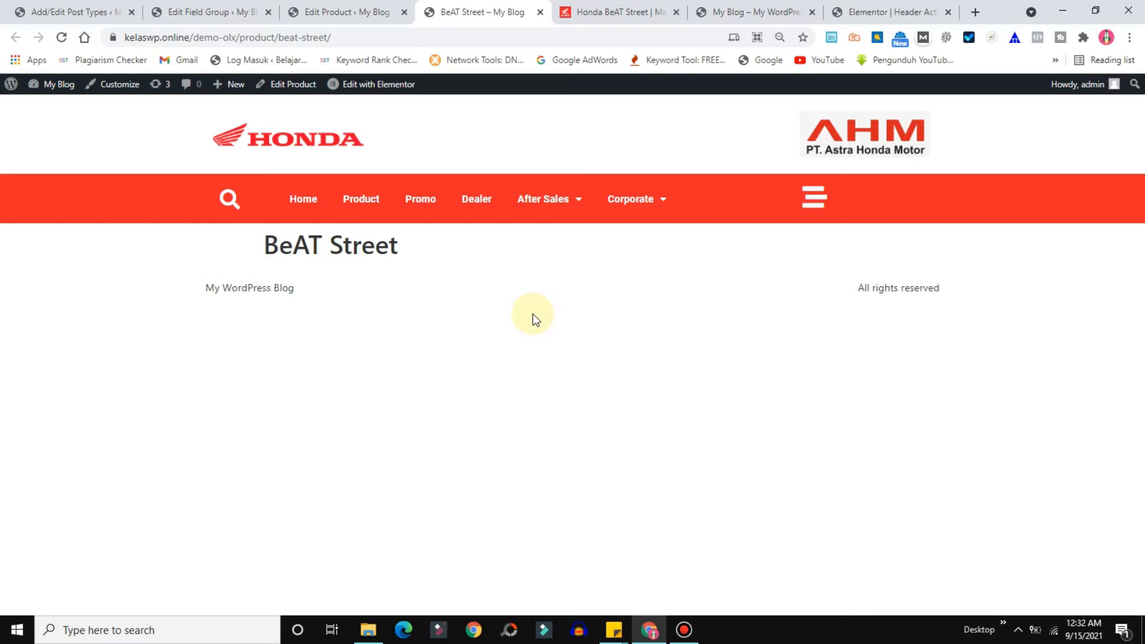
key(ctrl+Tab)
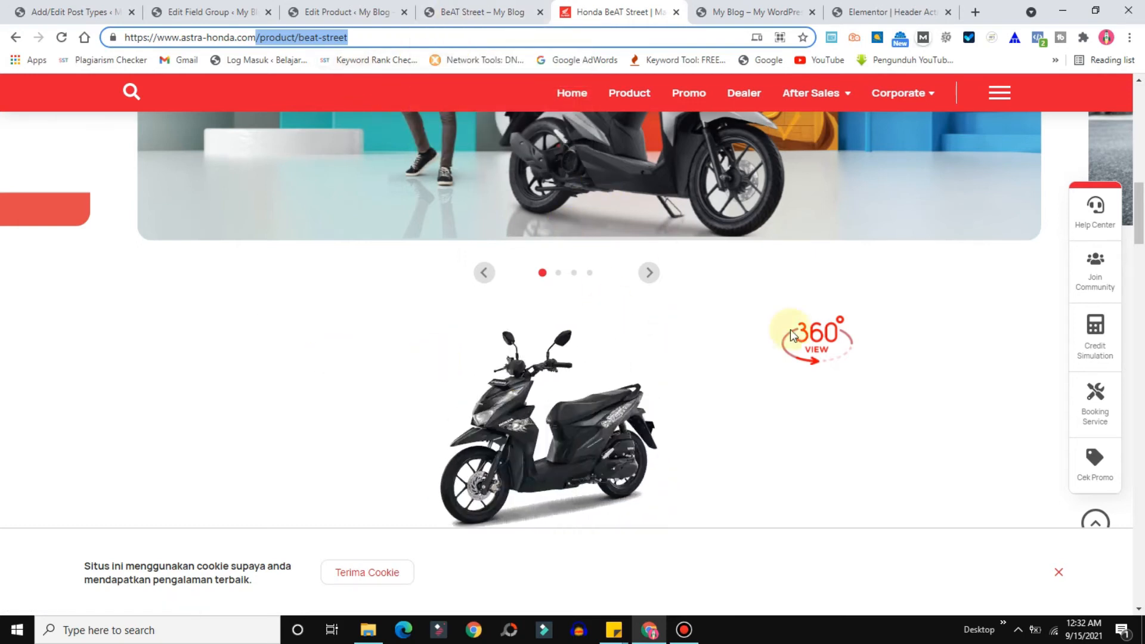
drag(1140, 209, 1142, 161)
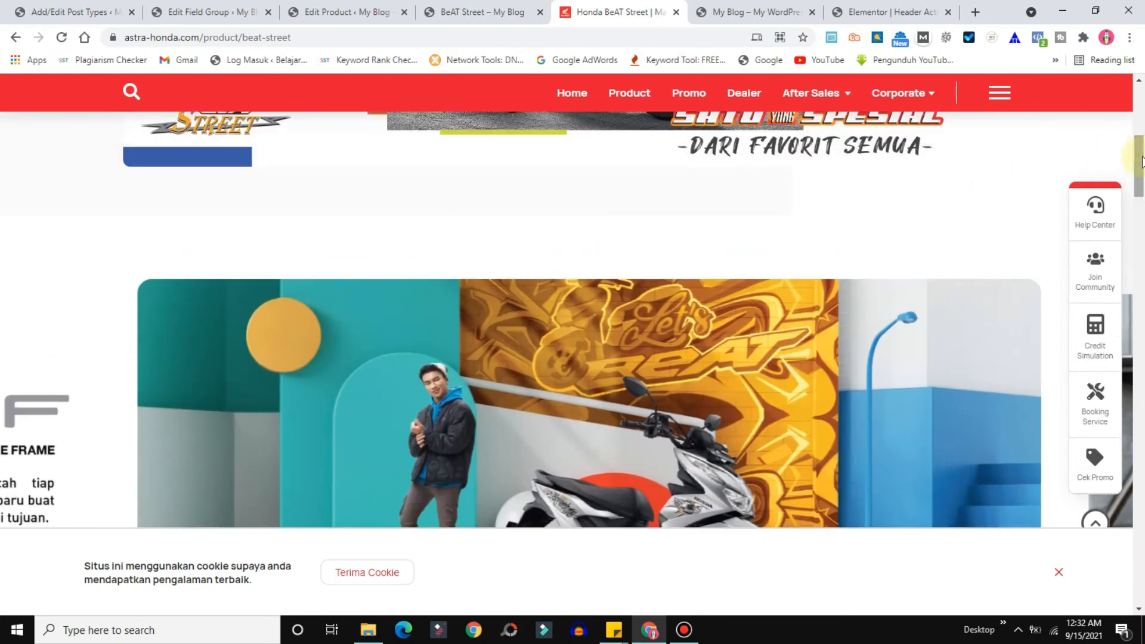
click(457, 5)
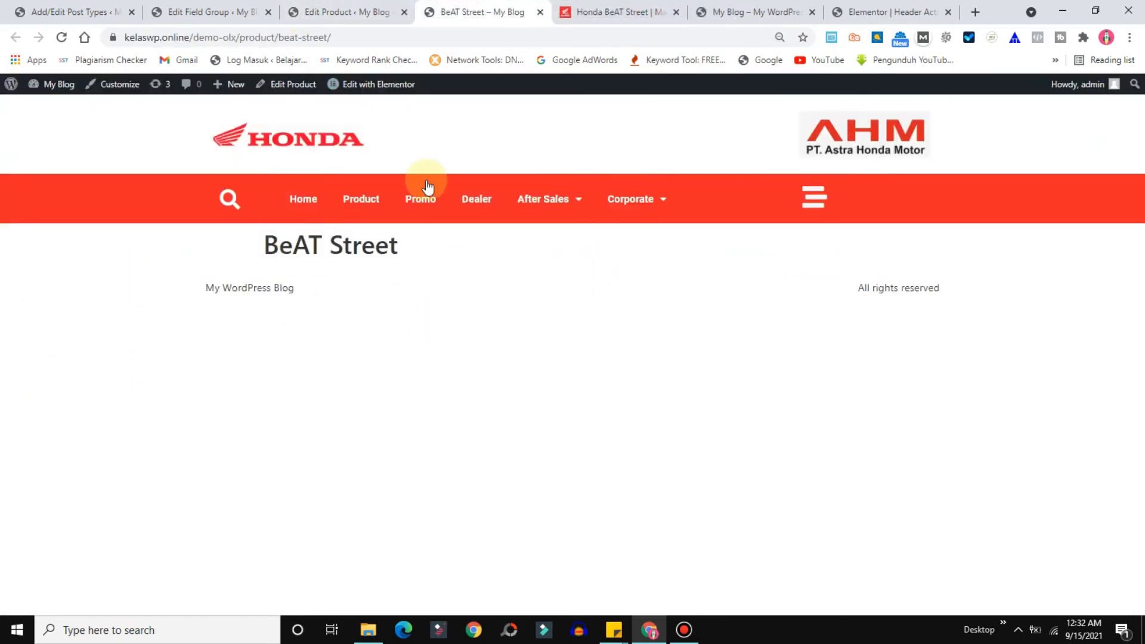
Open the Theme Builder template list from the post types admin page
click(62, 9)
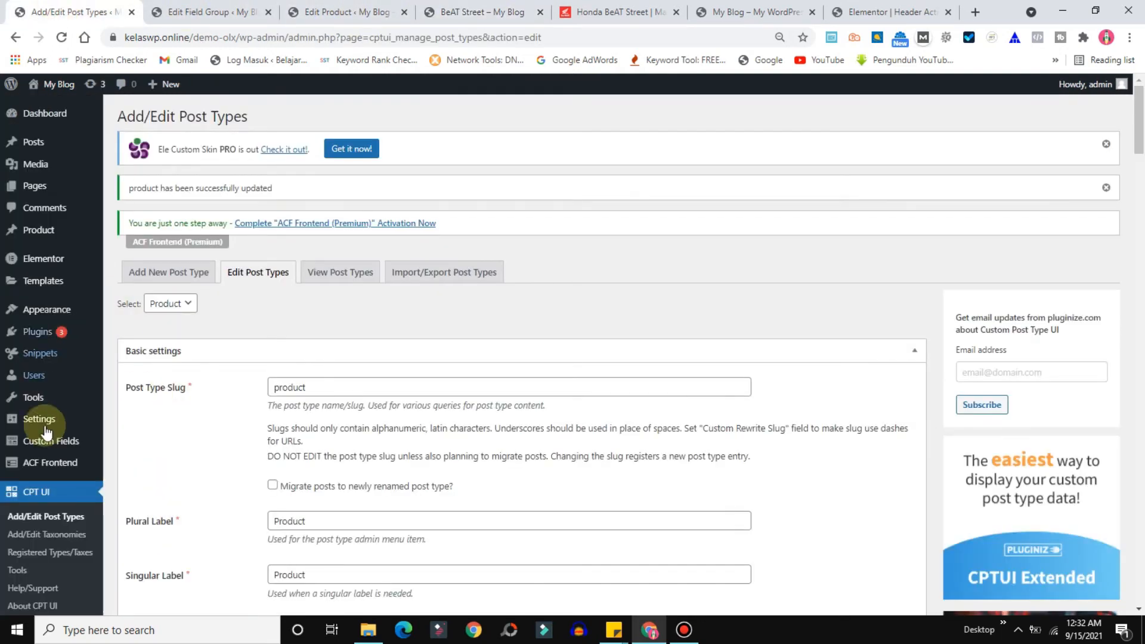
mouse_move(32, 279)
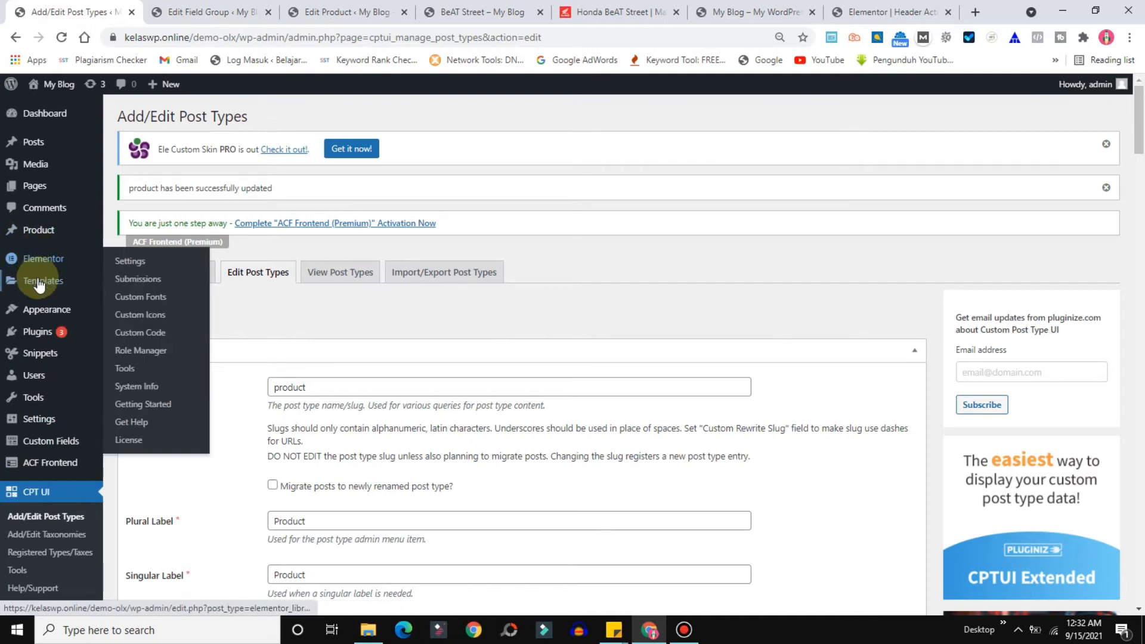
click(146, 322)
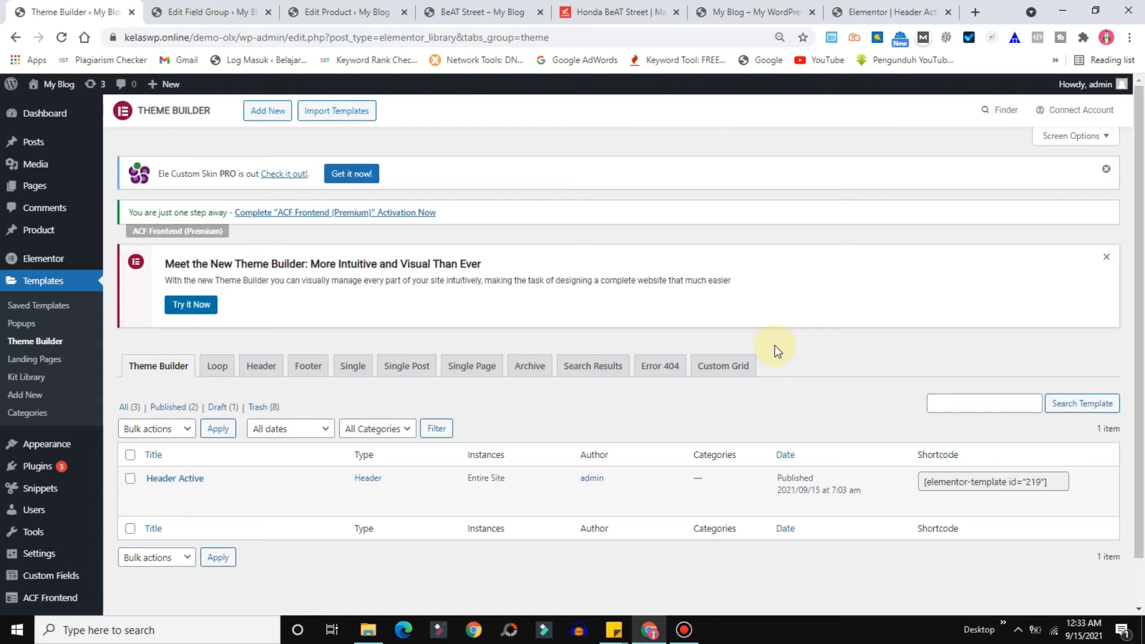
Show the Single Post templates and check the product path in the published BeAT Street page's URL
click(407, 368)
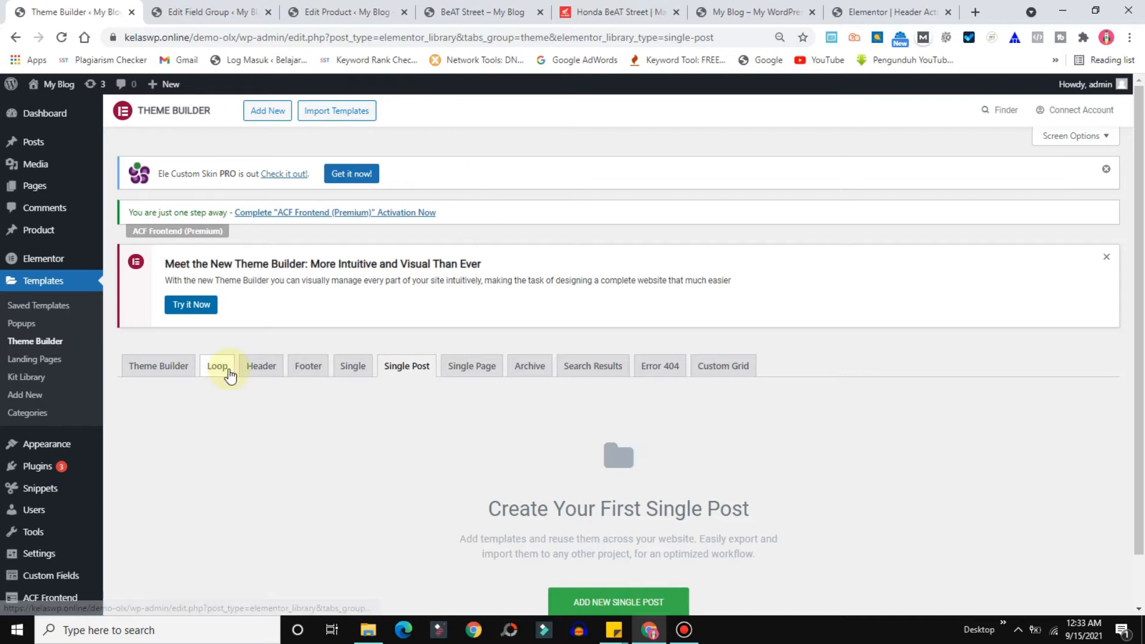
mouse_move(31, 238)
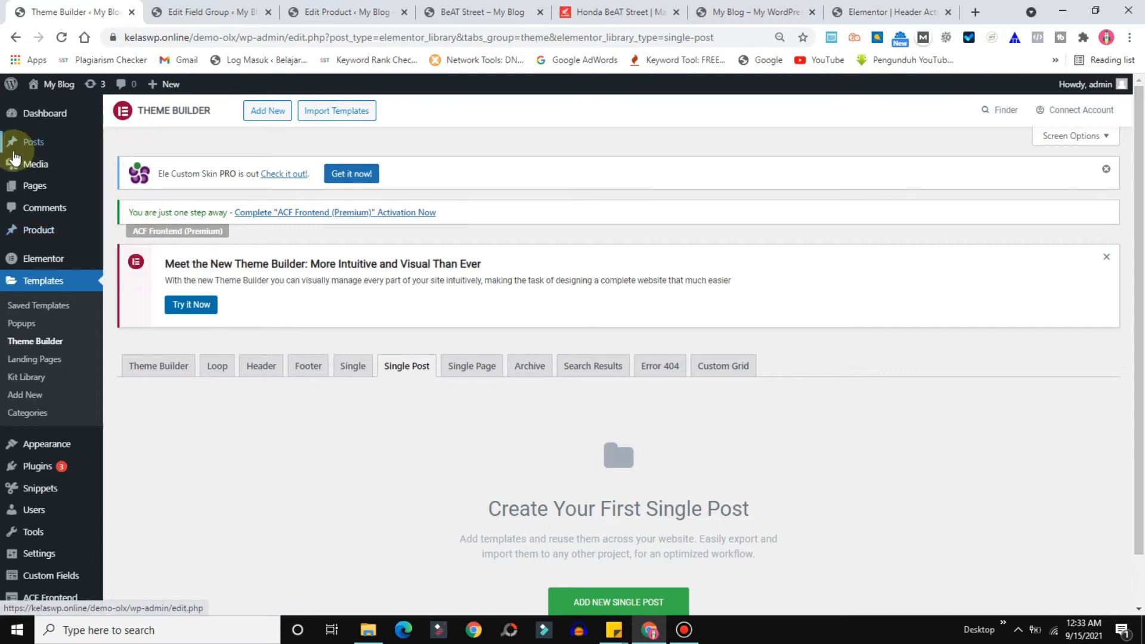
mouse_move(20, 142)
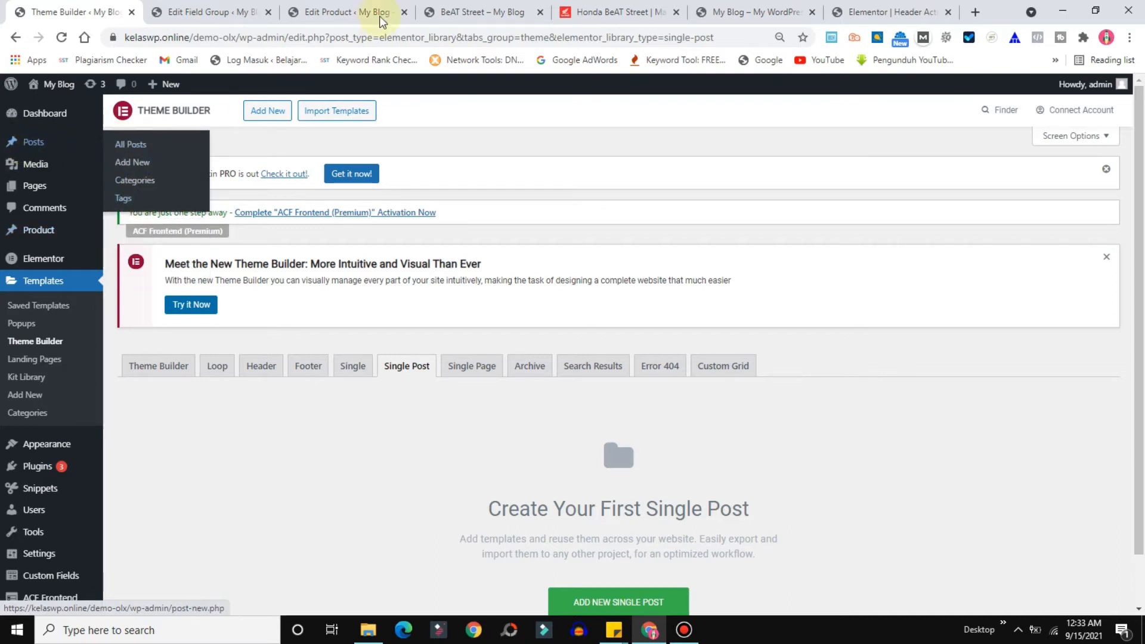
click(500, 14)
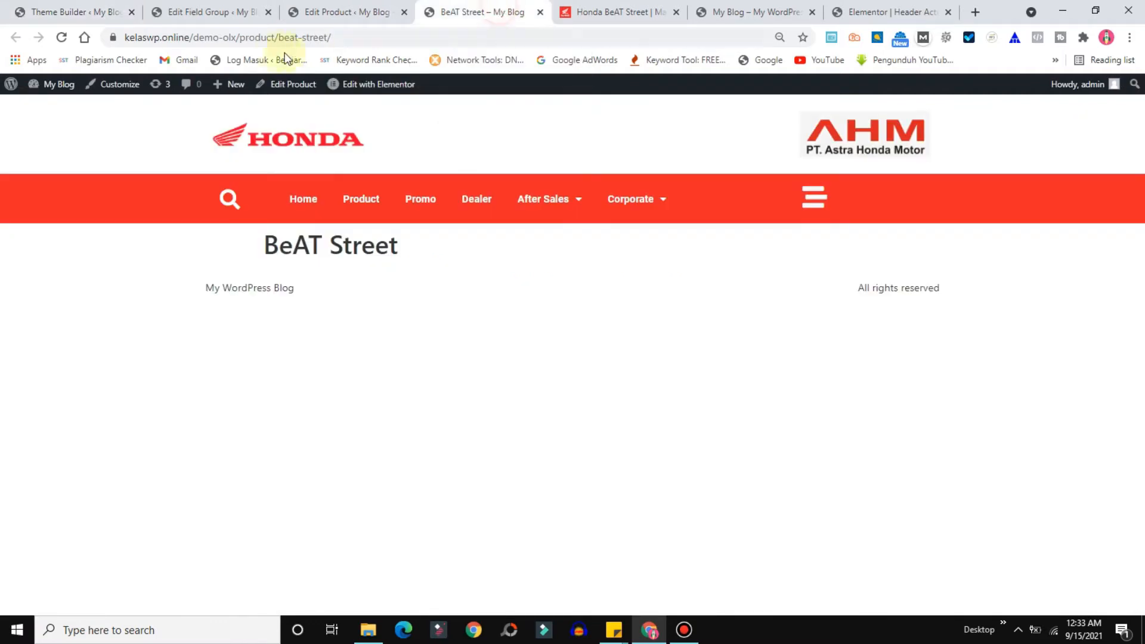
click(241, 38)
drag(241, 38, 282, 39)
click(79, 12)
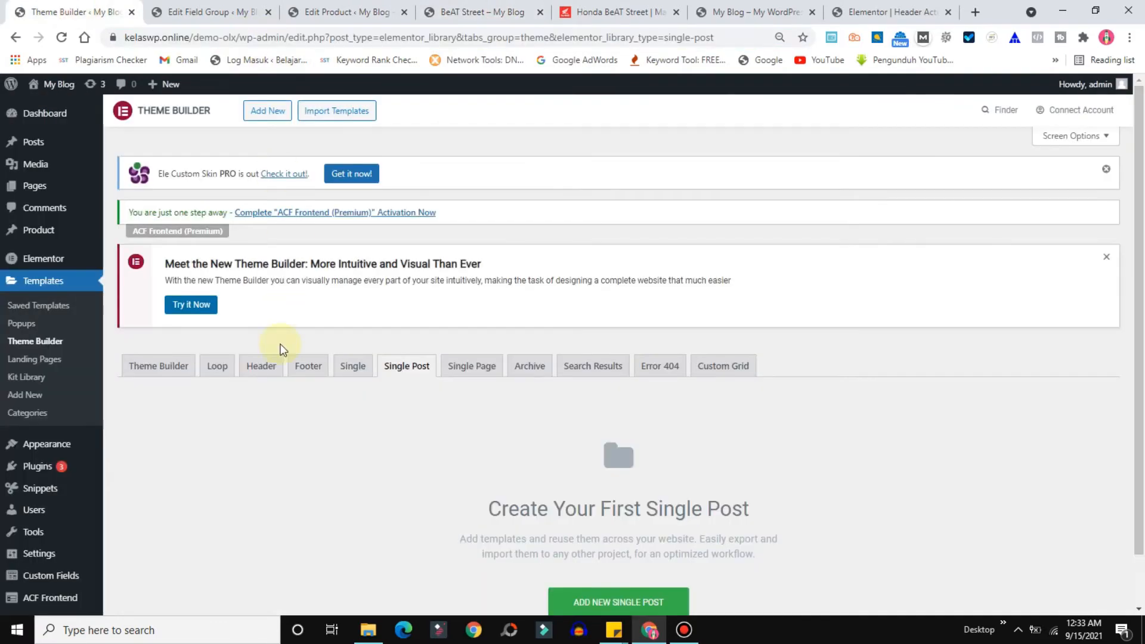
Create a new Single Post template named Single Product Template
scroll(1141, 282, down, 1)
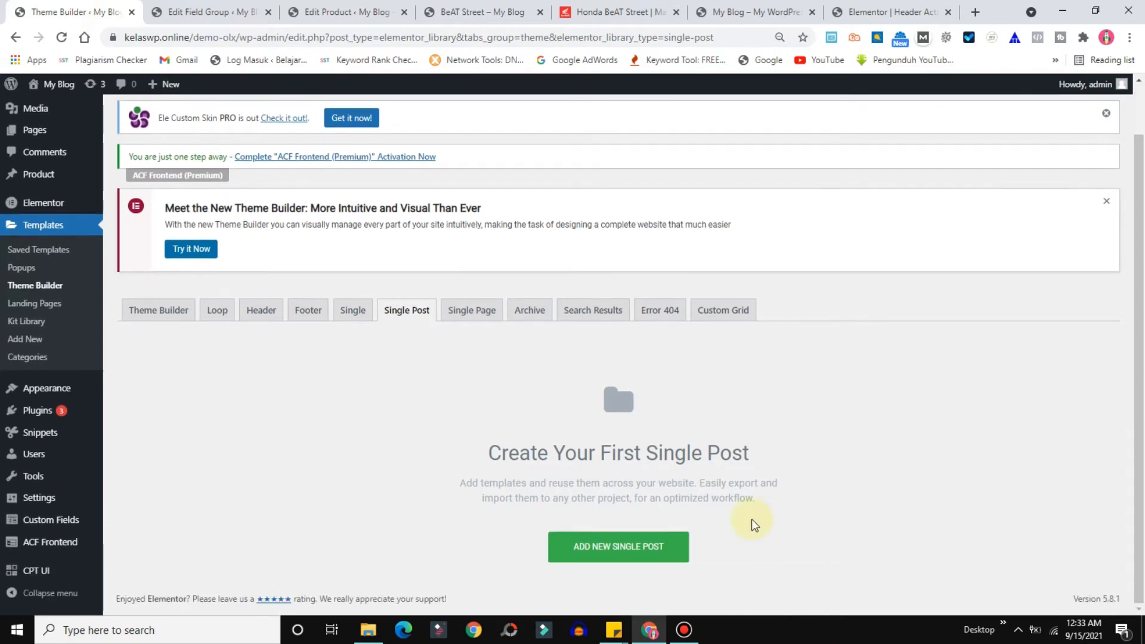
click(585, 553)
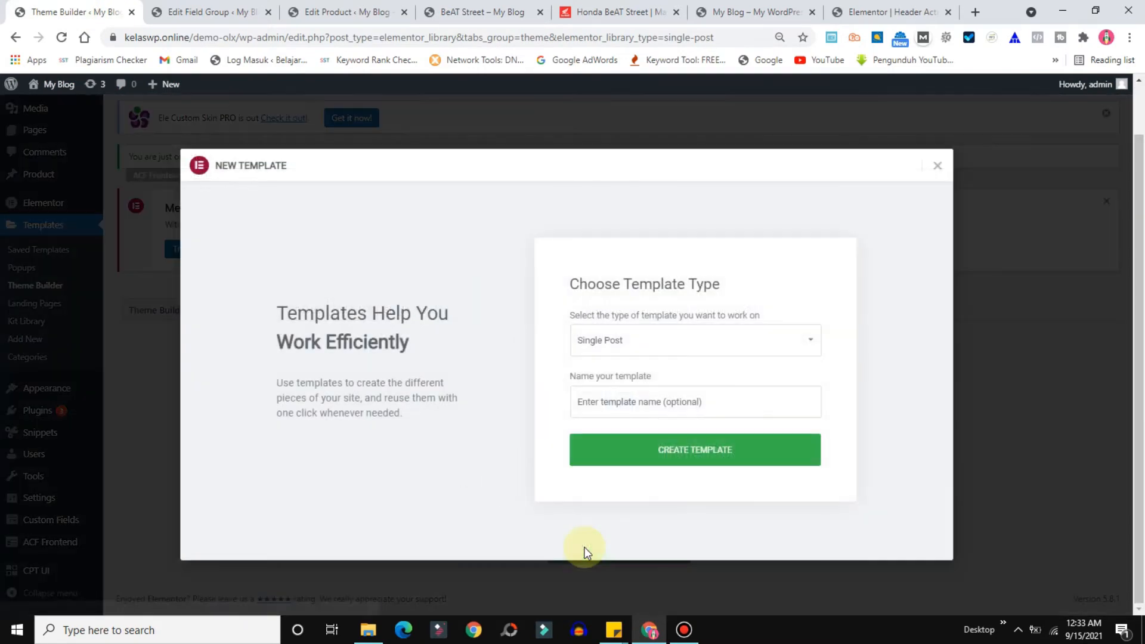
click(629, 401)
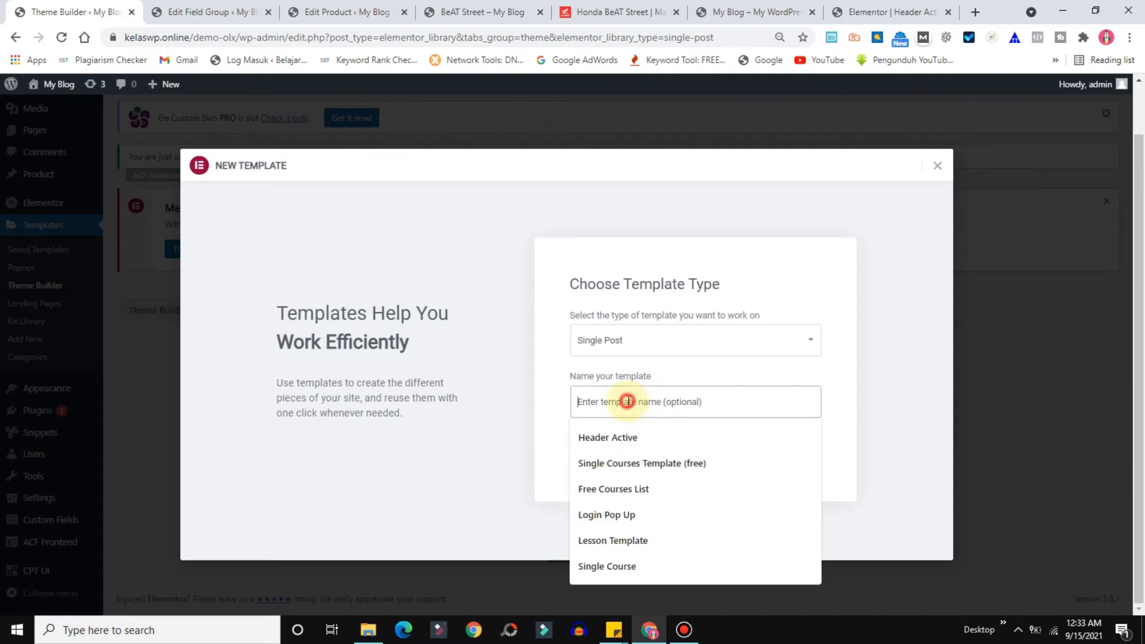
text(Single)
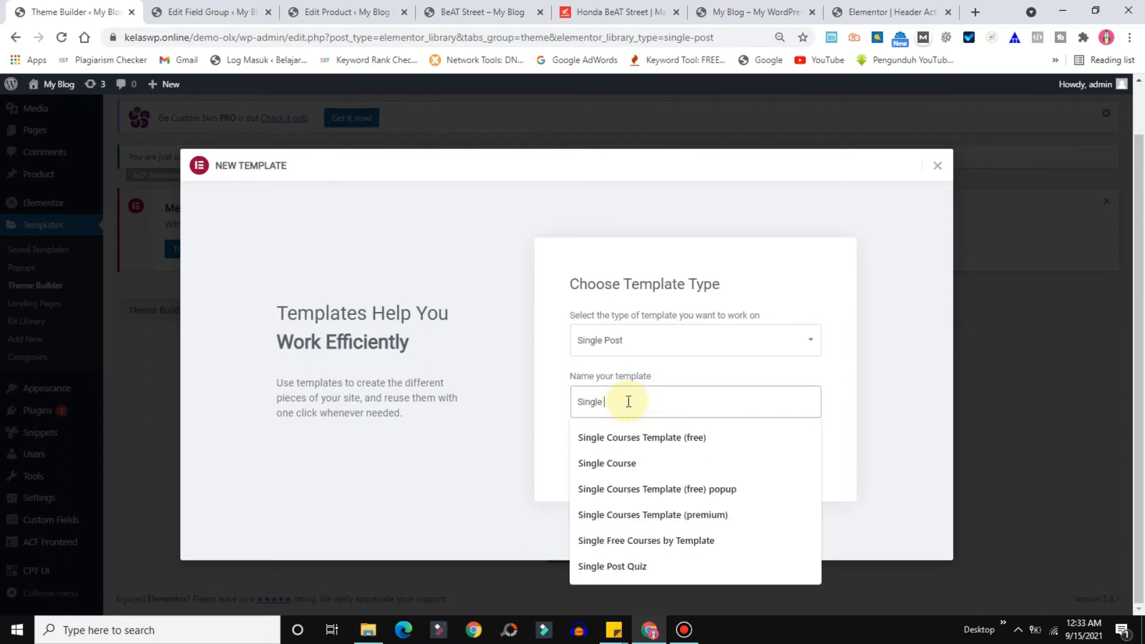
text( Product Template)
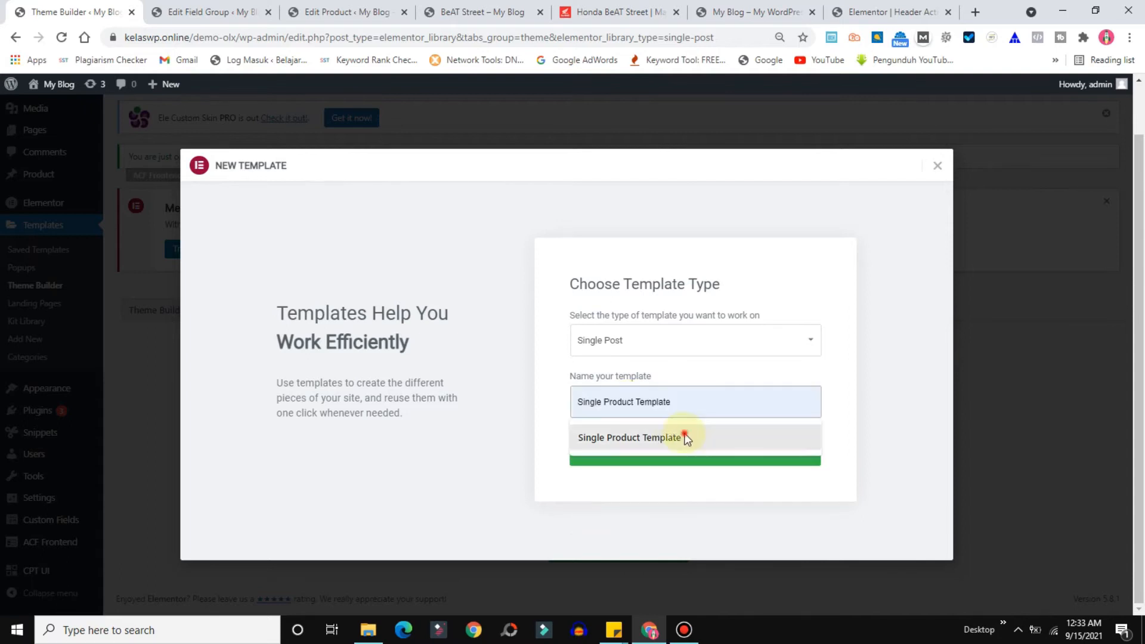
click(685, 435)
click(615, 452)
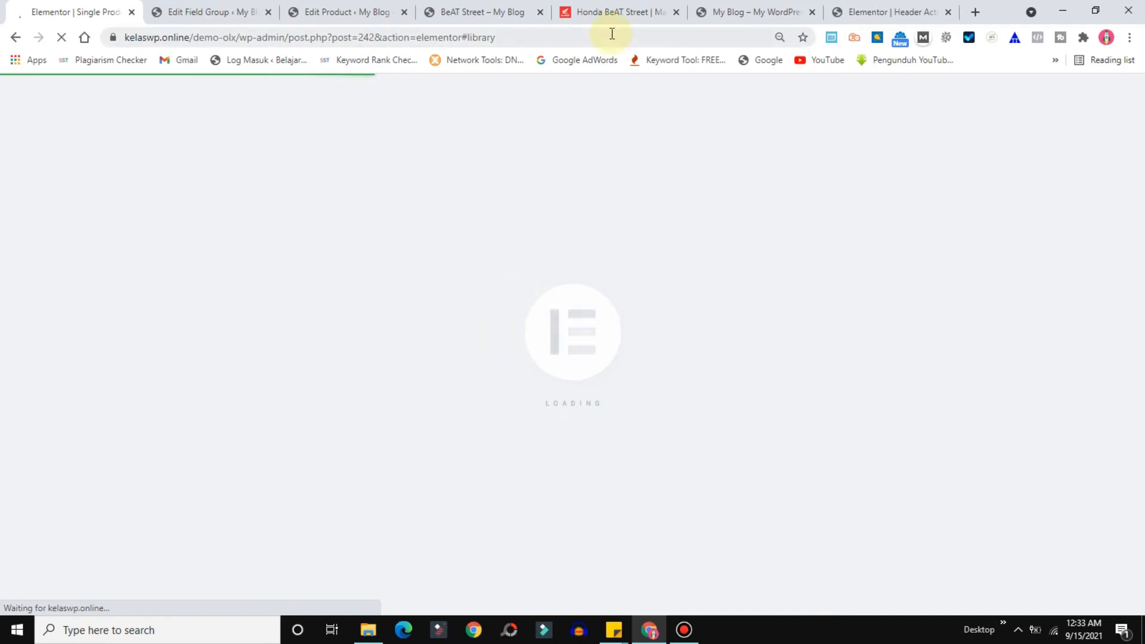
Move the Honda BeAT Street browser tab beside the template editor's tab and view the page's opening banner
click(597, 12)
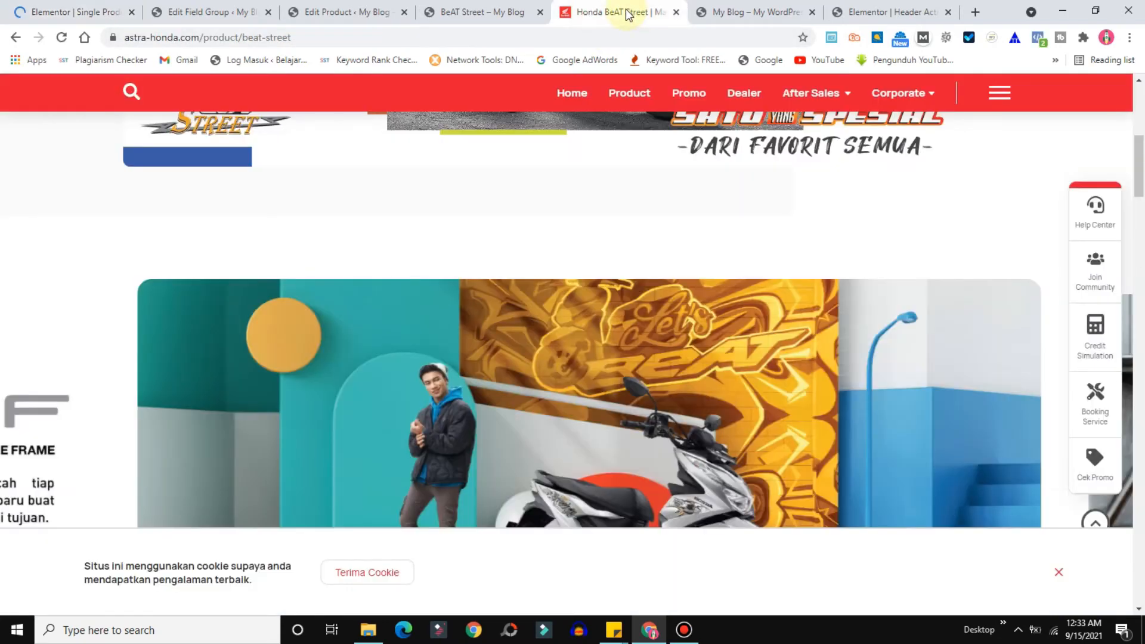
drag(544, 20, 218, 20)
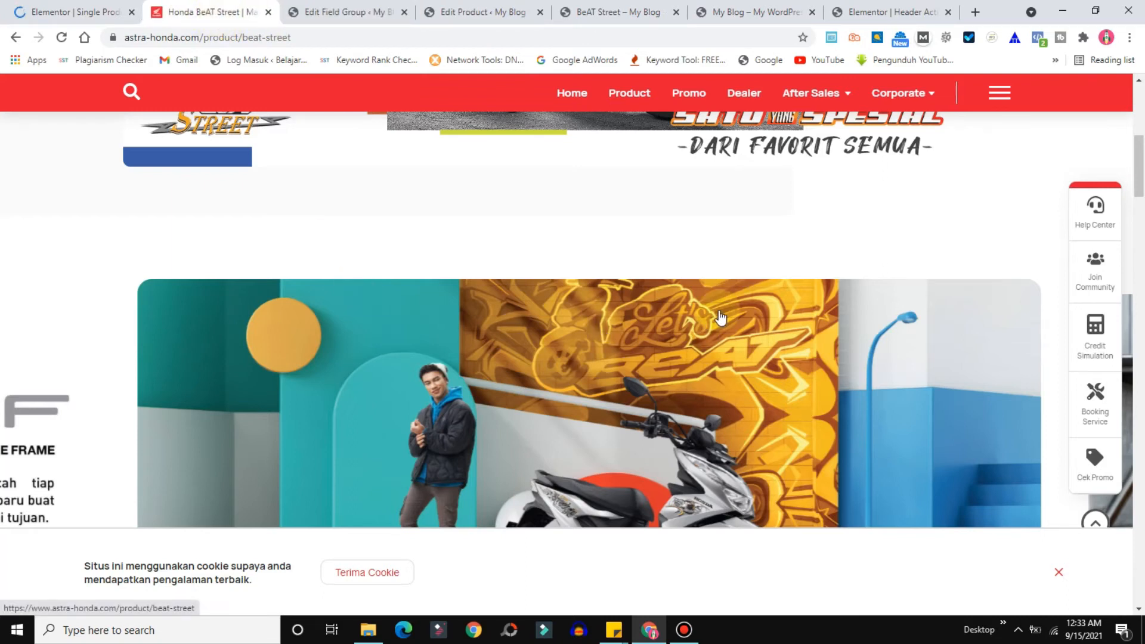
drag(1141, 152, 1141, 119)
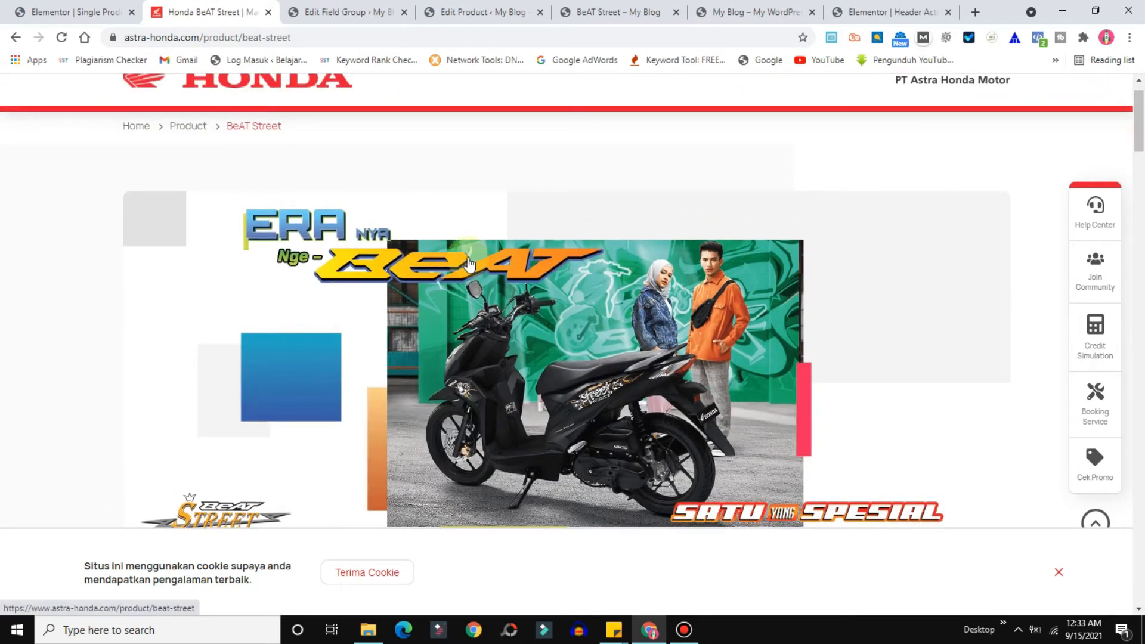
Dismiss the template library and apply the BeAT Street product as the template's dynamic content preview
click(73, 11)
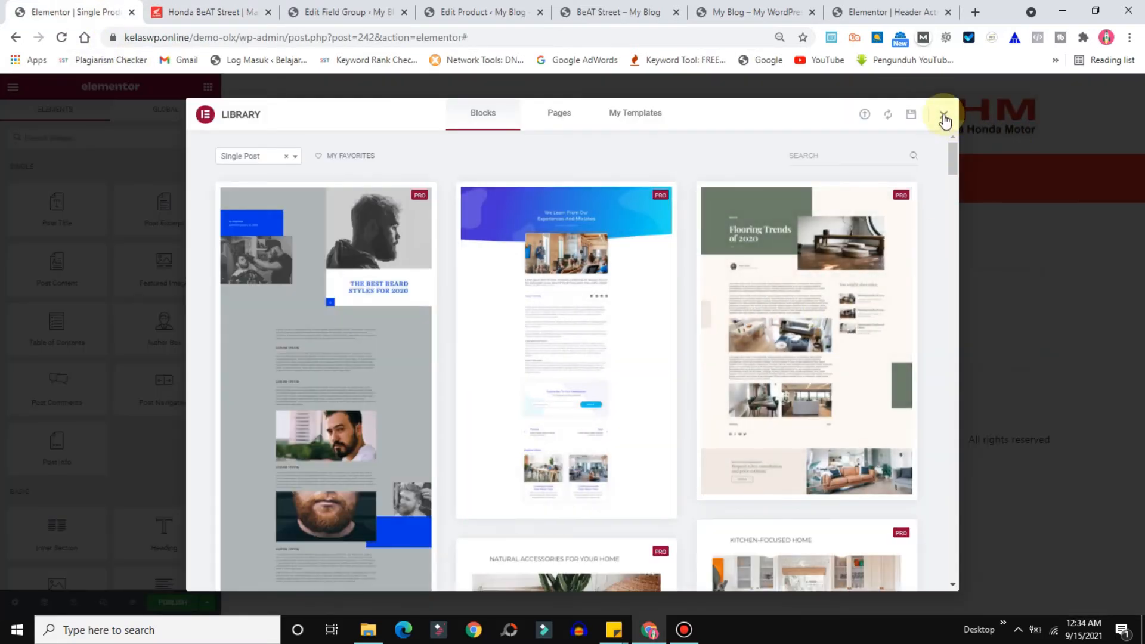
click(943, 116)
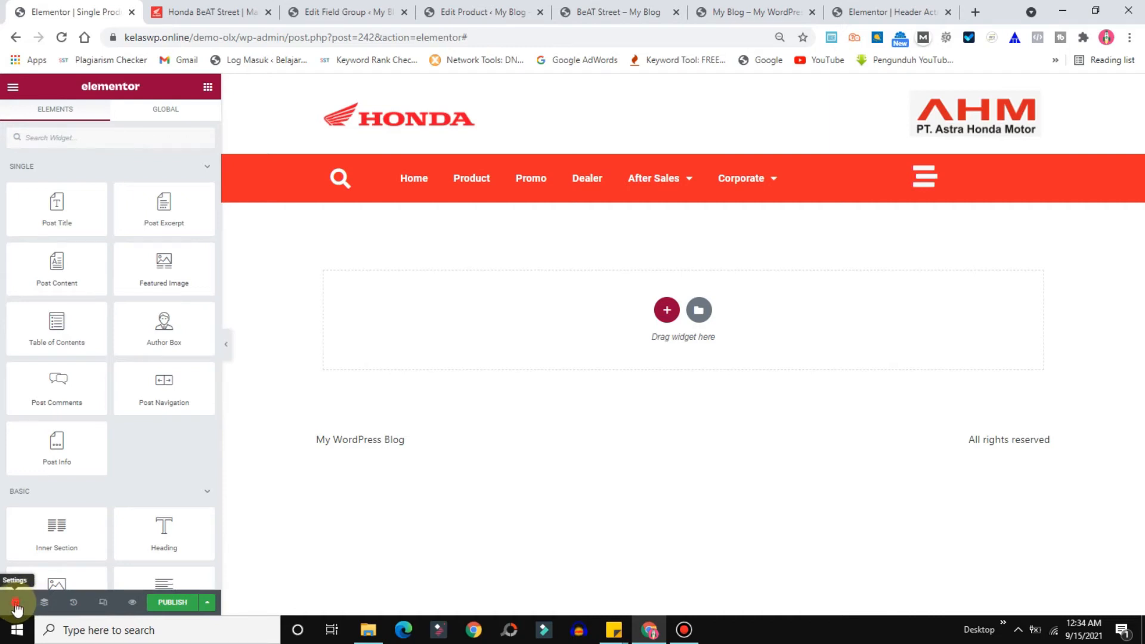
click(15, 604)
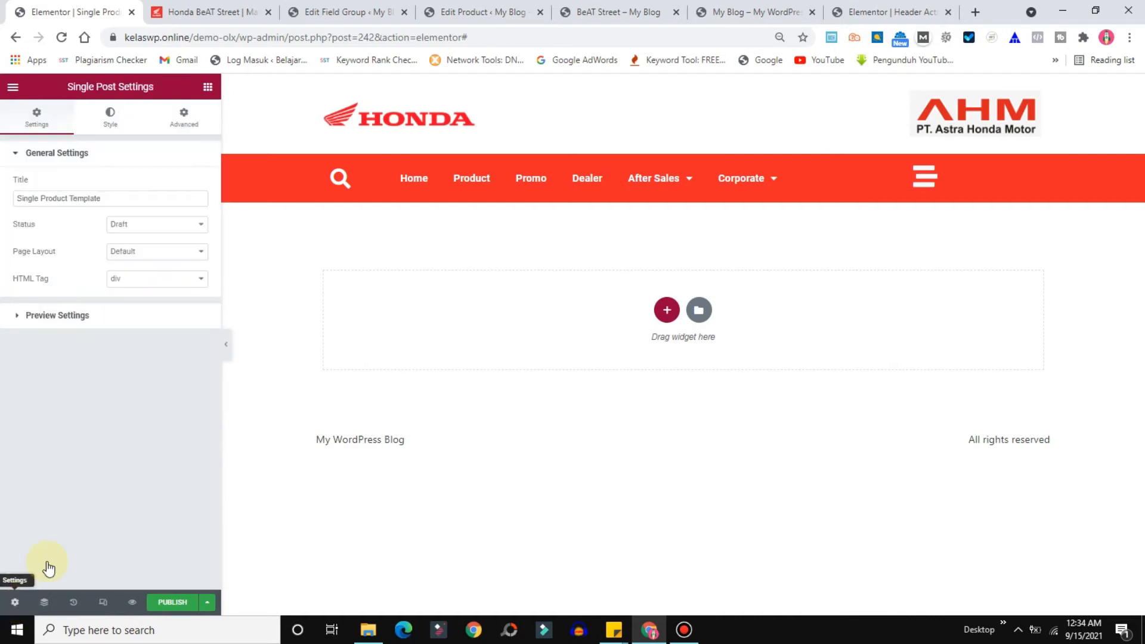
click(54, 316)
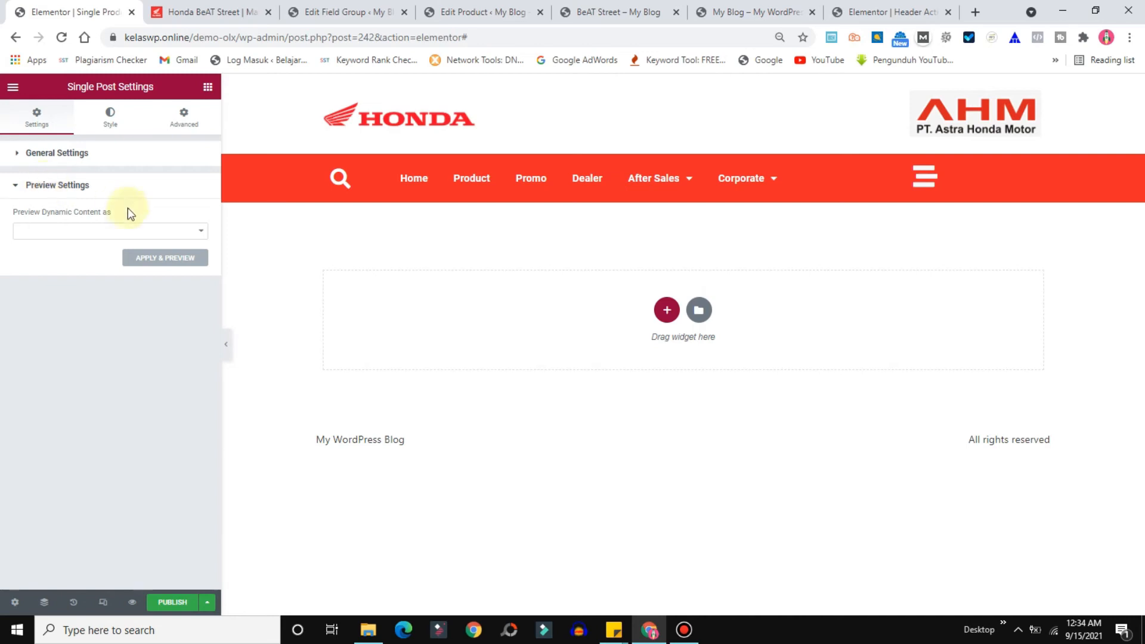
click(85, 232)
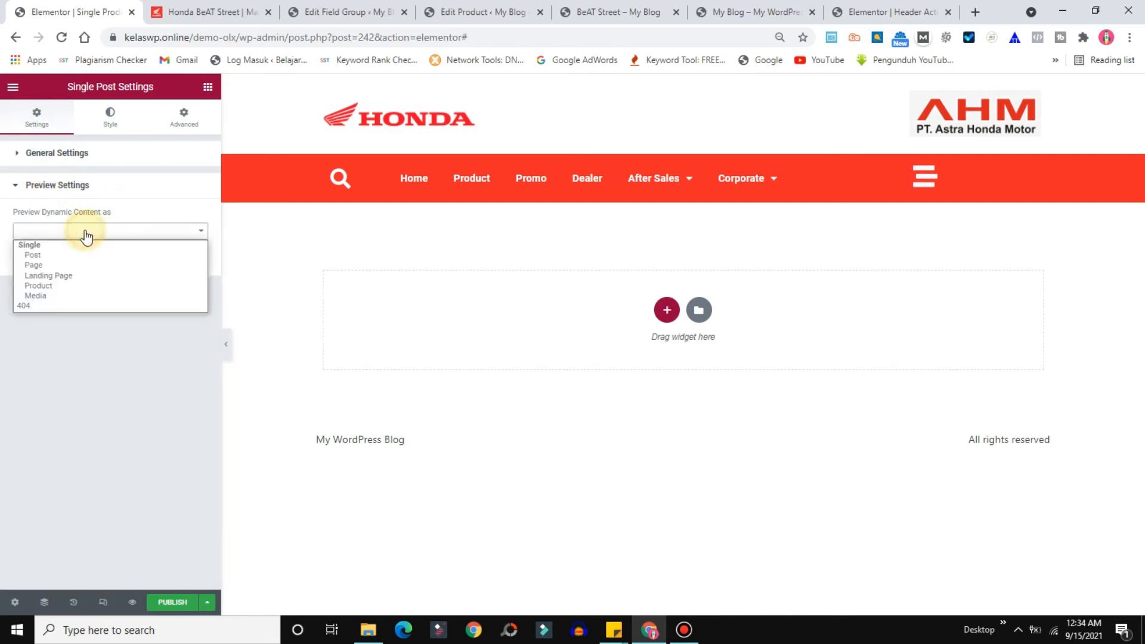
click(39, 286)
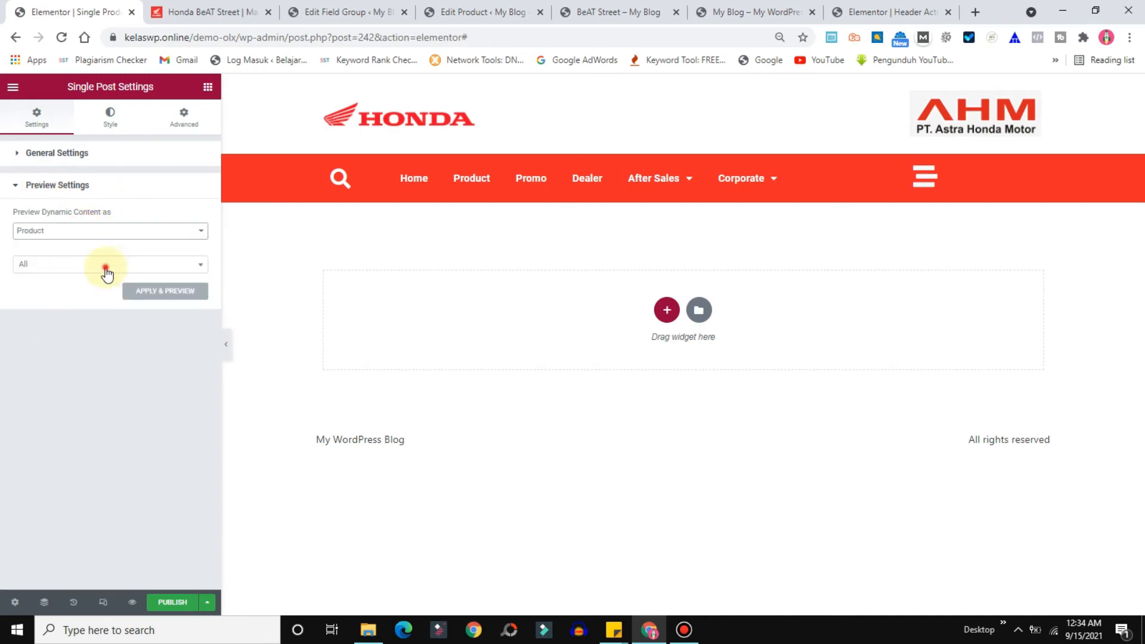
click(107, 272)
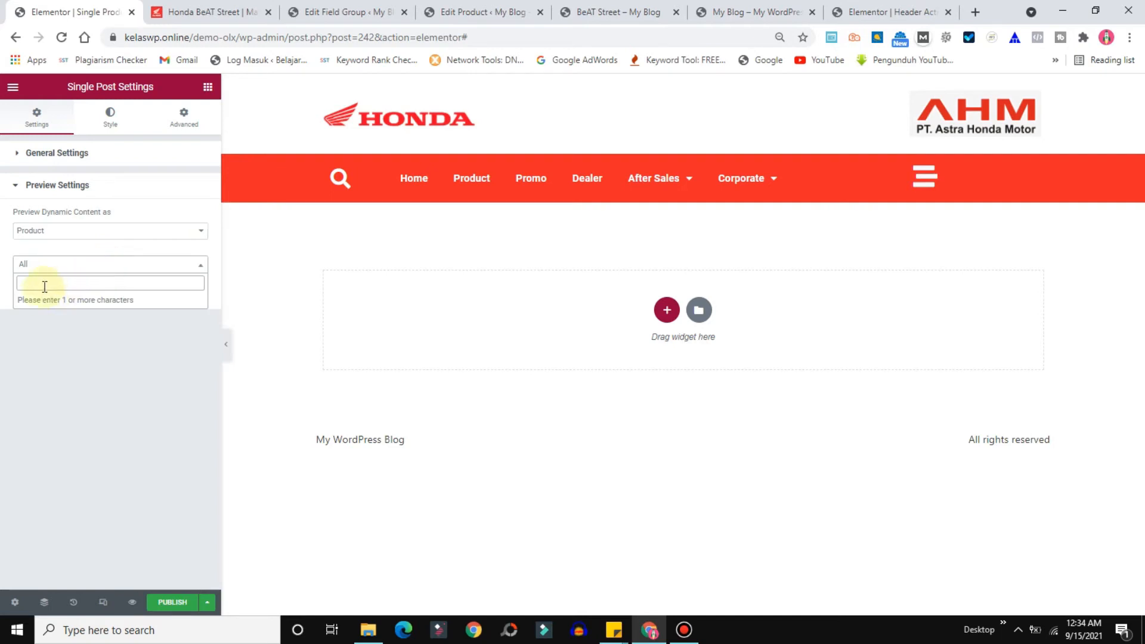
text(beat)
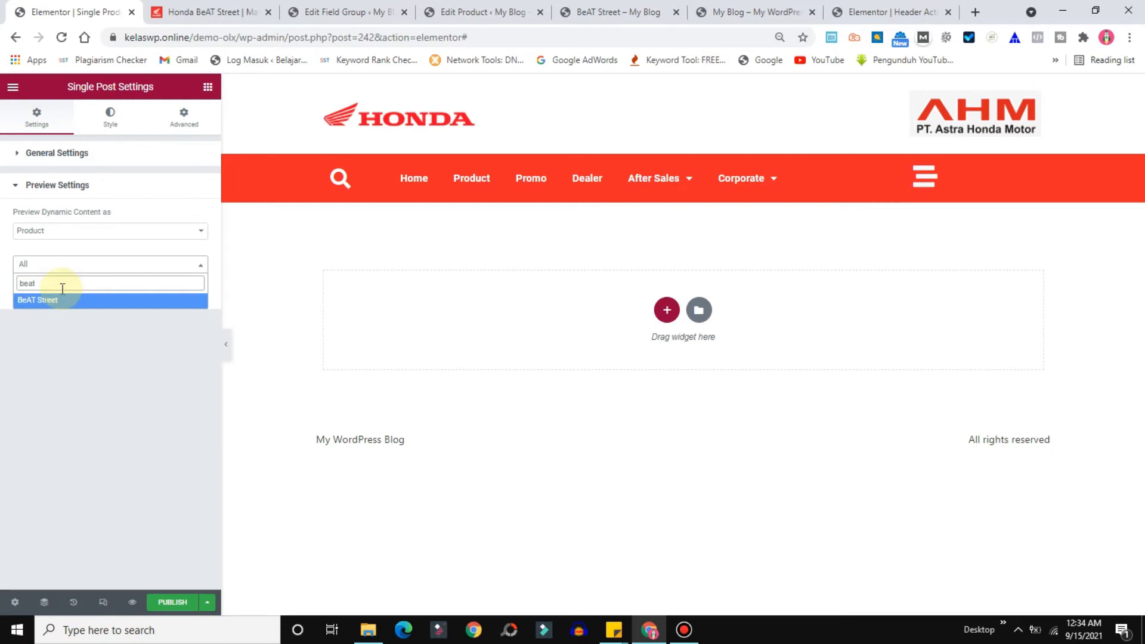
click(73, 306)
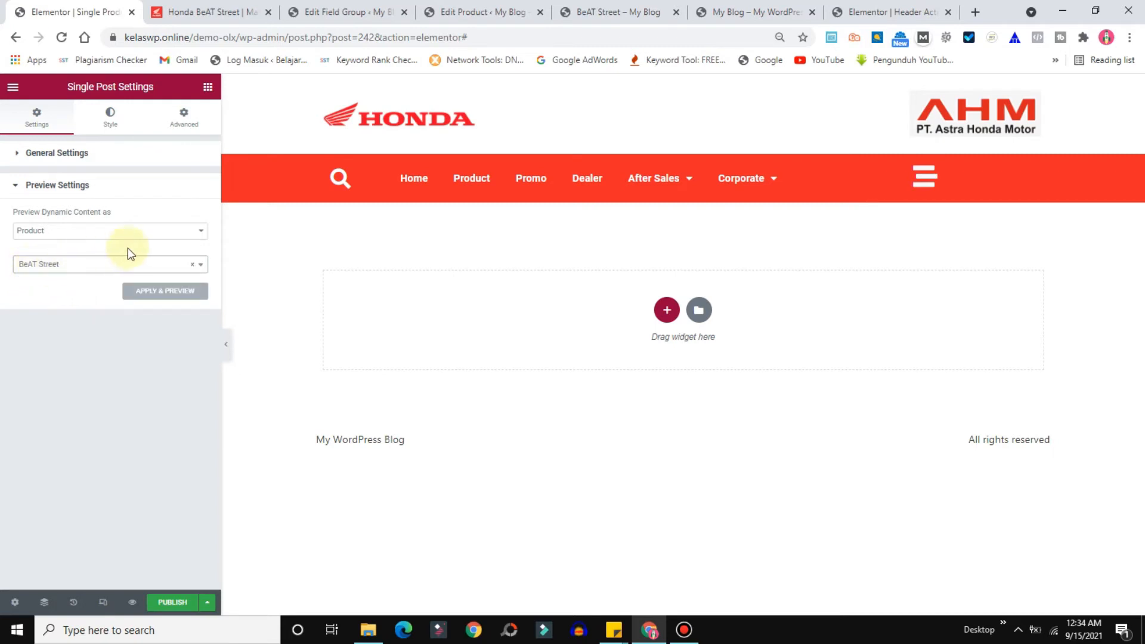
click(153, 292)
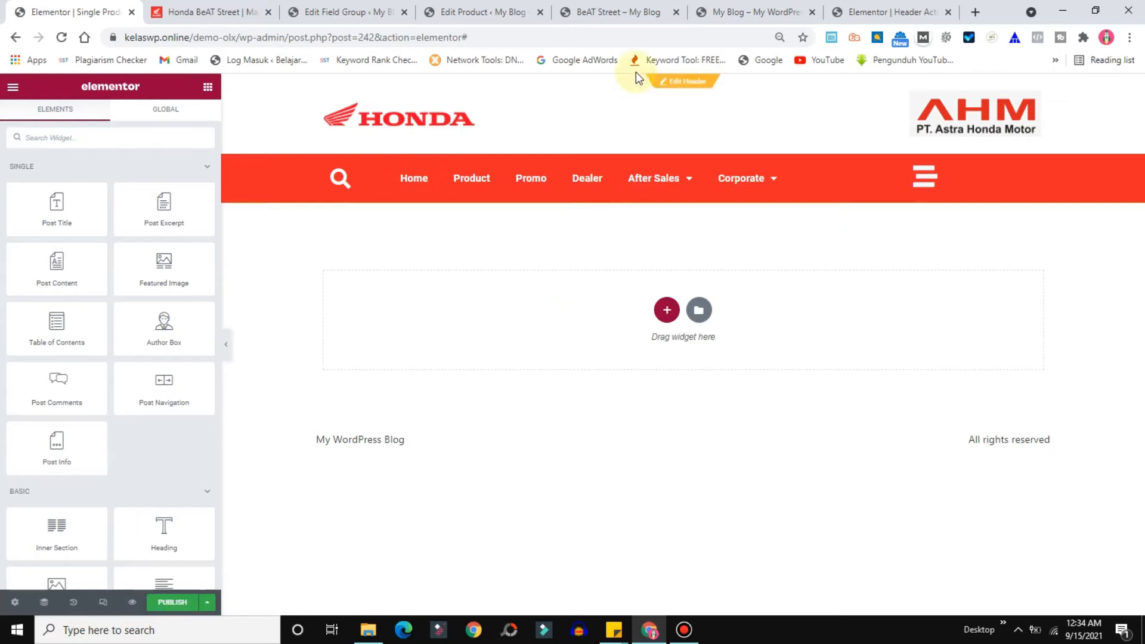
Compare Honda's opening banner with the Banner 1 custom field and the image stored in the BeAT Street product
click(186, 6)
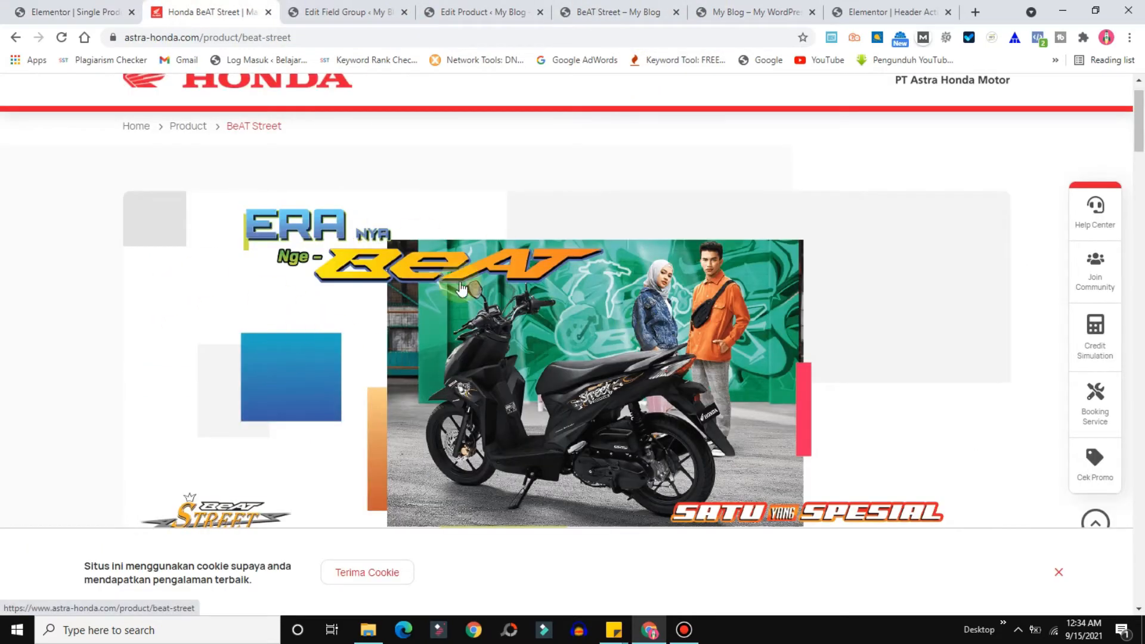
mouse_move(1140, 130)
mouse_down()
mouse_move(1140, 153)
mouse_move(1141, 136)
mouse_up()
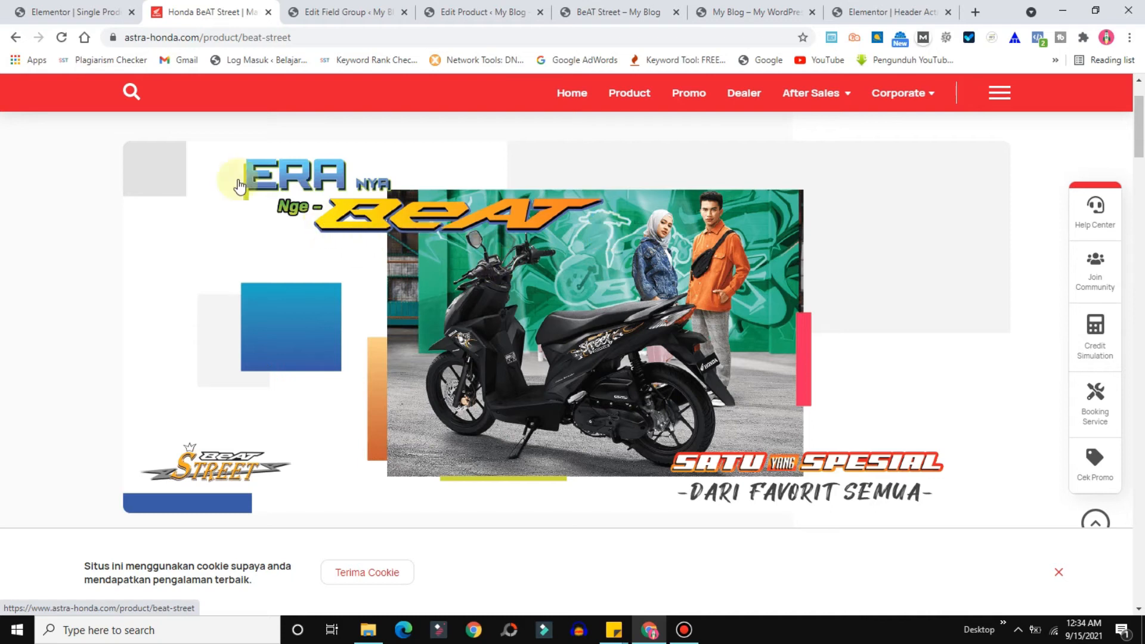
click(334, 10)
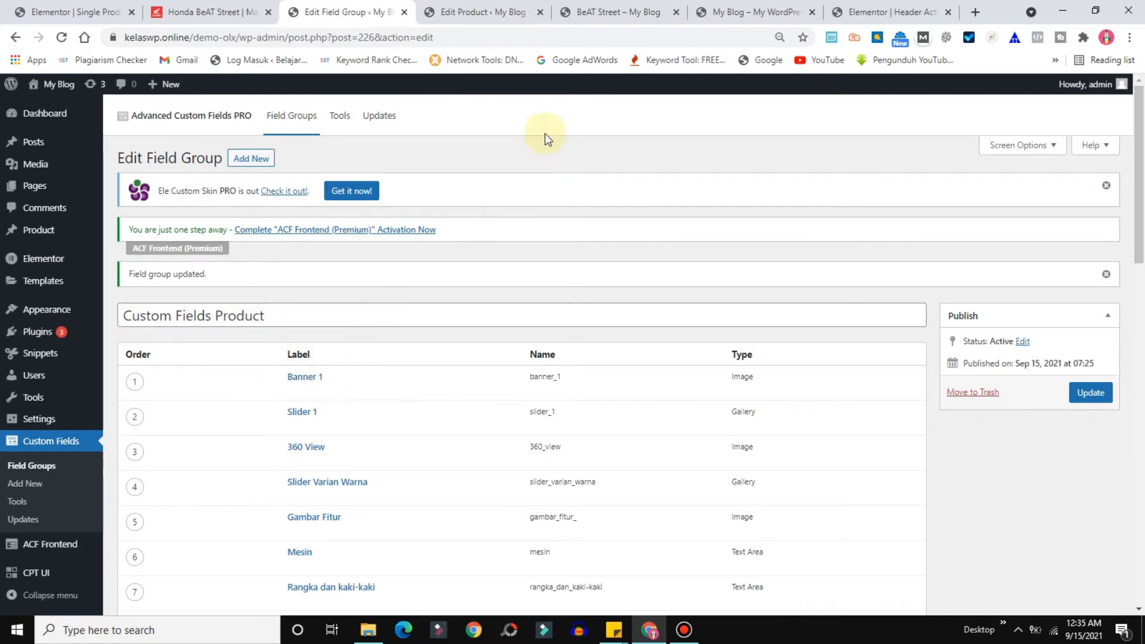
click(478, 18)
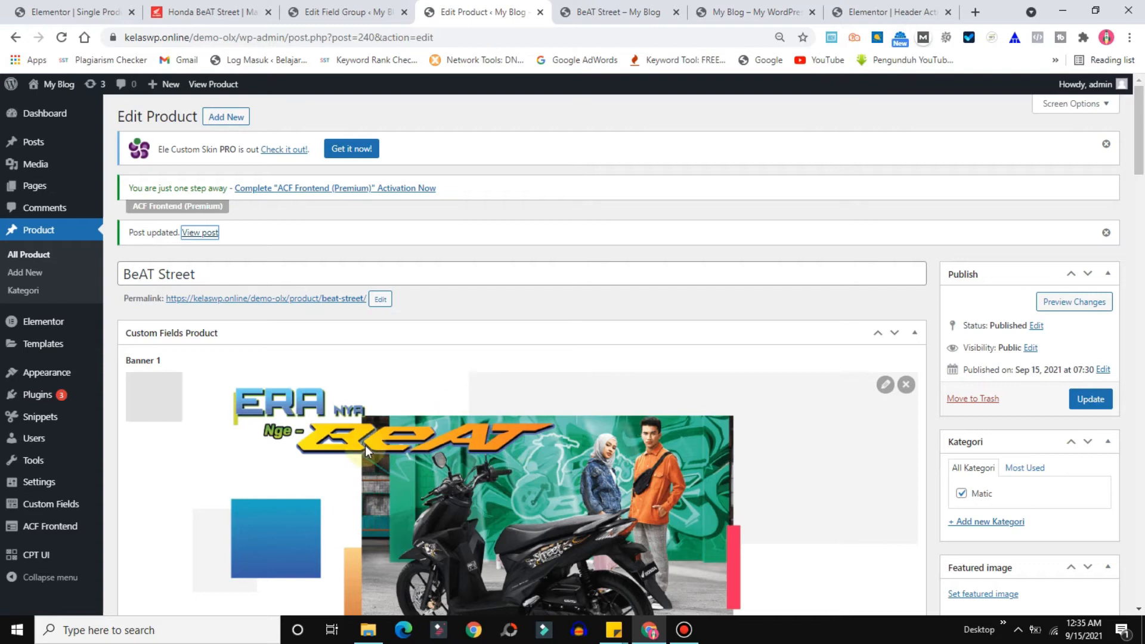
Add a single-column section to the Single Product Template and set its content width to Full Width
click(65, 12)
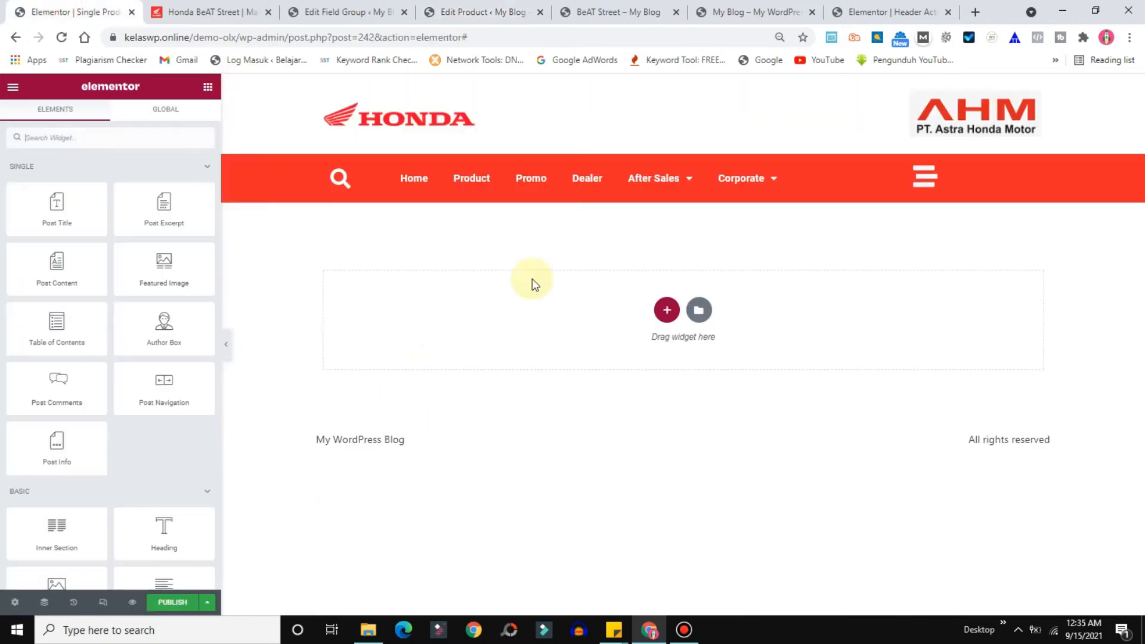
click(665, 313)
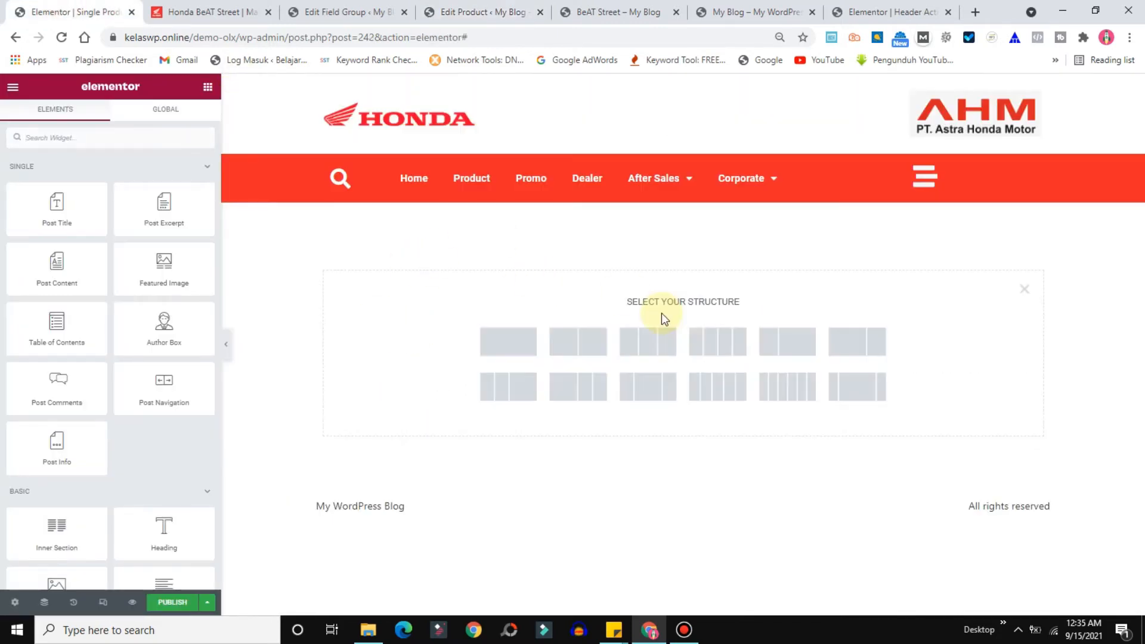
click(503, 341)
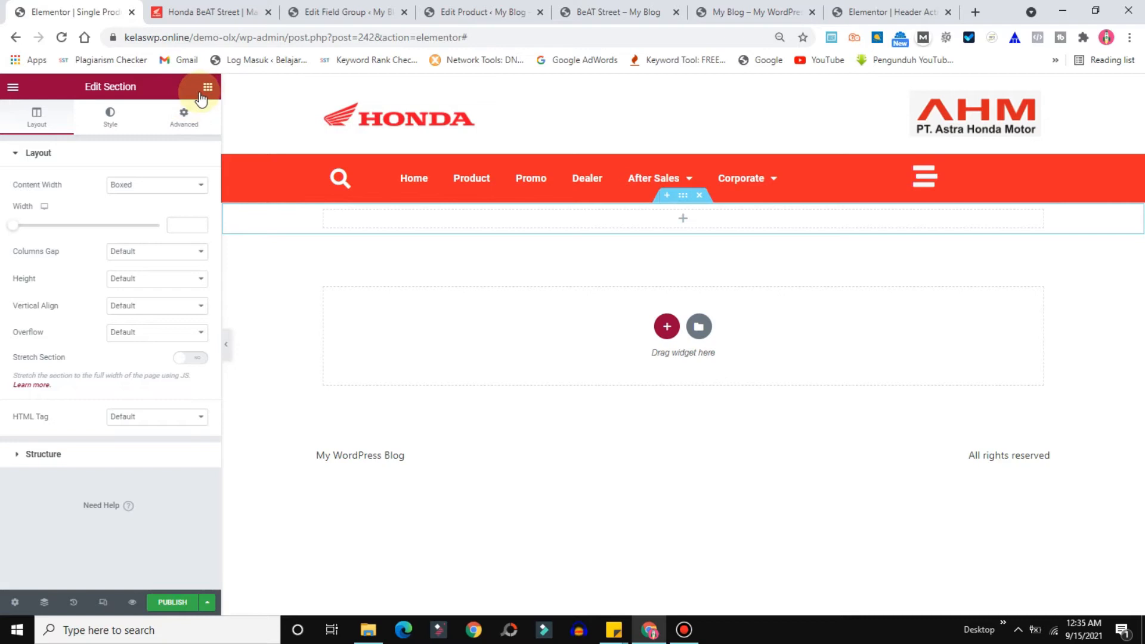
right_click(677, 200)
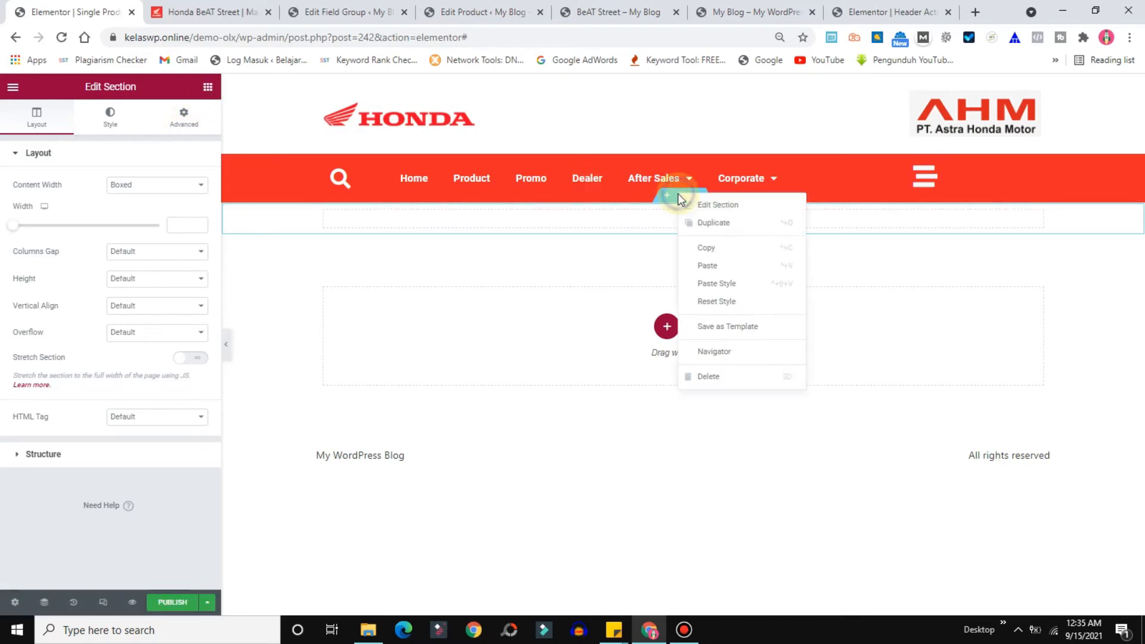
click(728, 208)
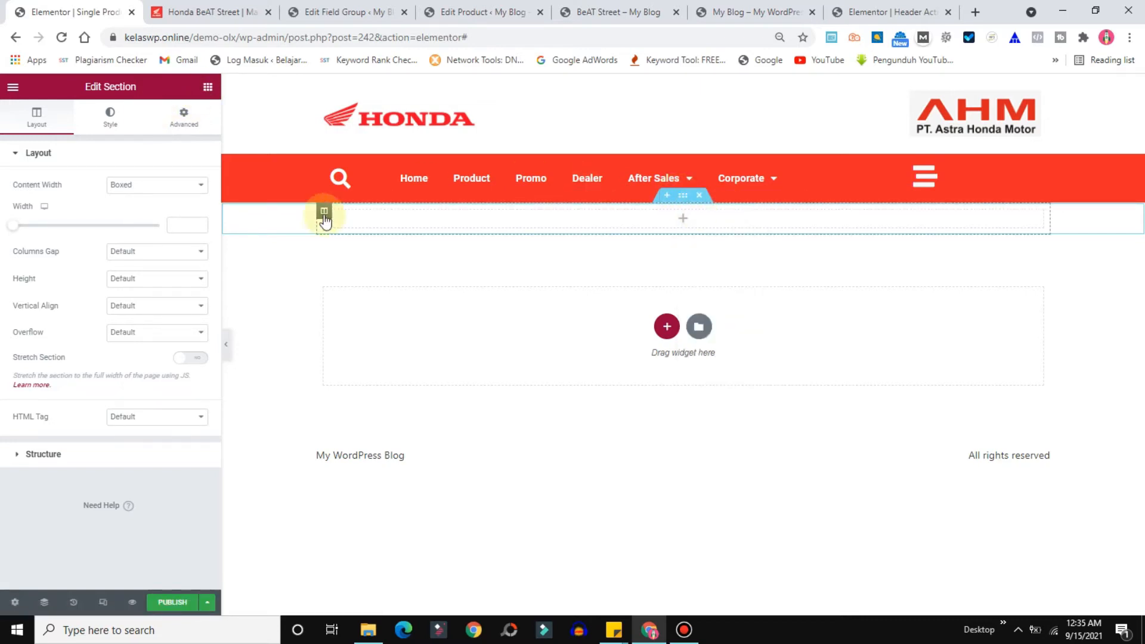
click(144, 185)
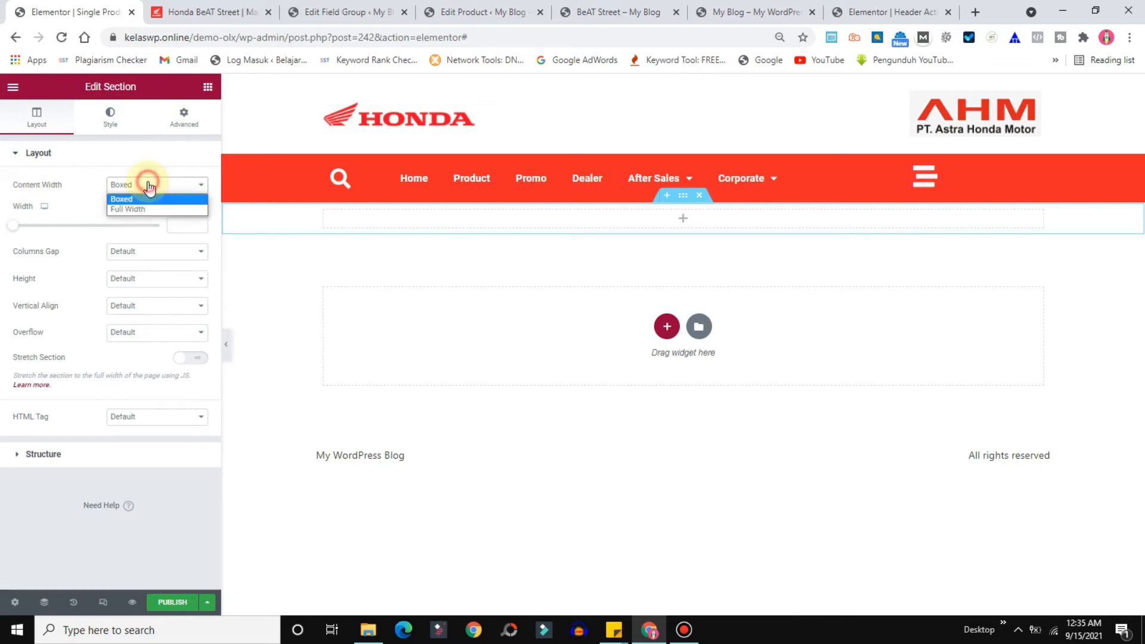
click(132, 212)
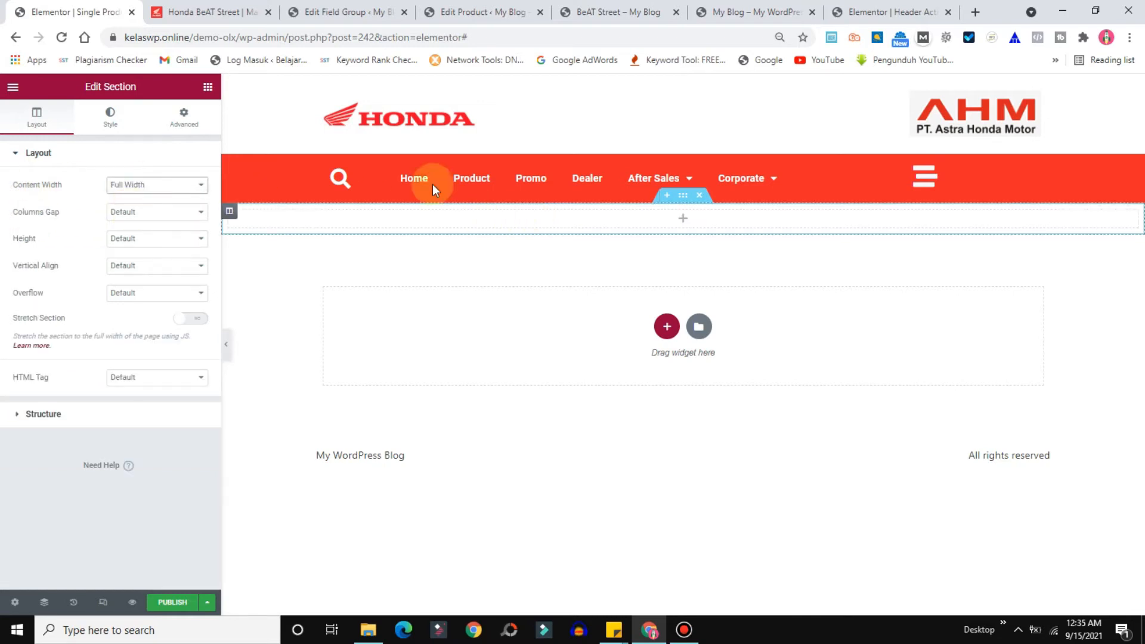
Add an Image widget to the empty full-width section beneath the header
click(208, 90)
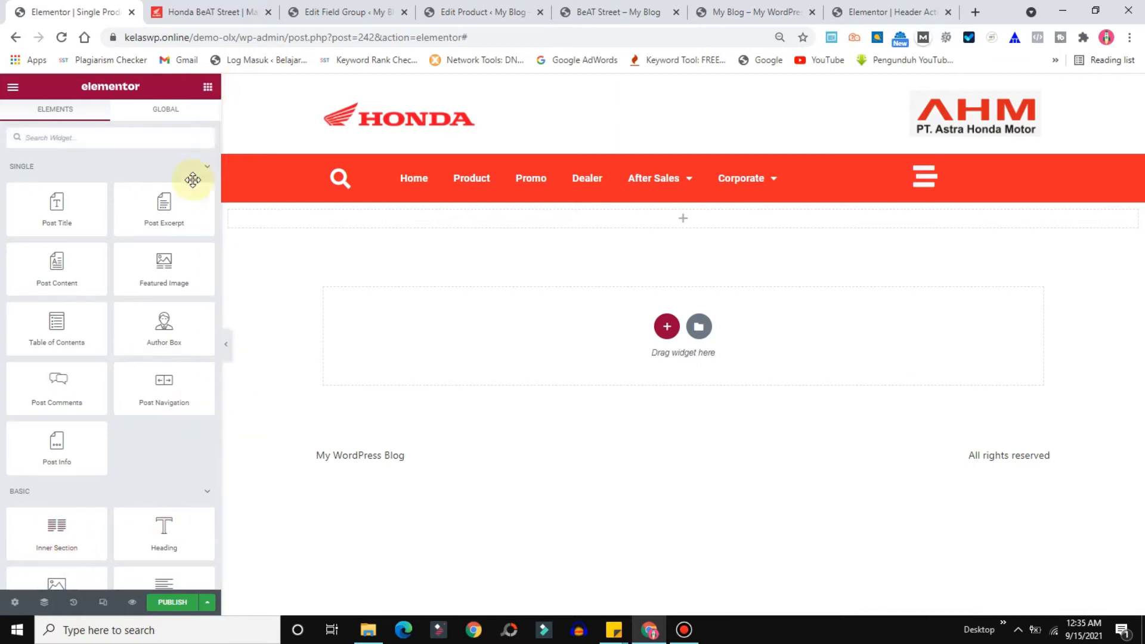
scroll(179, 179, down, 6)
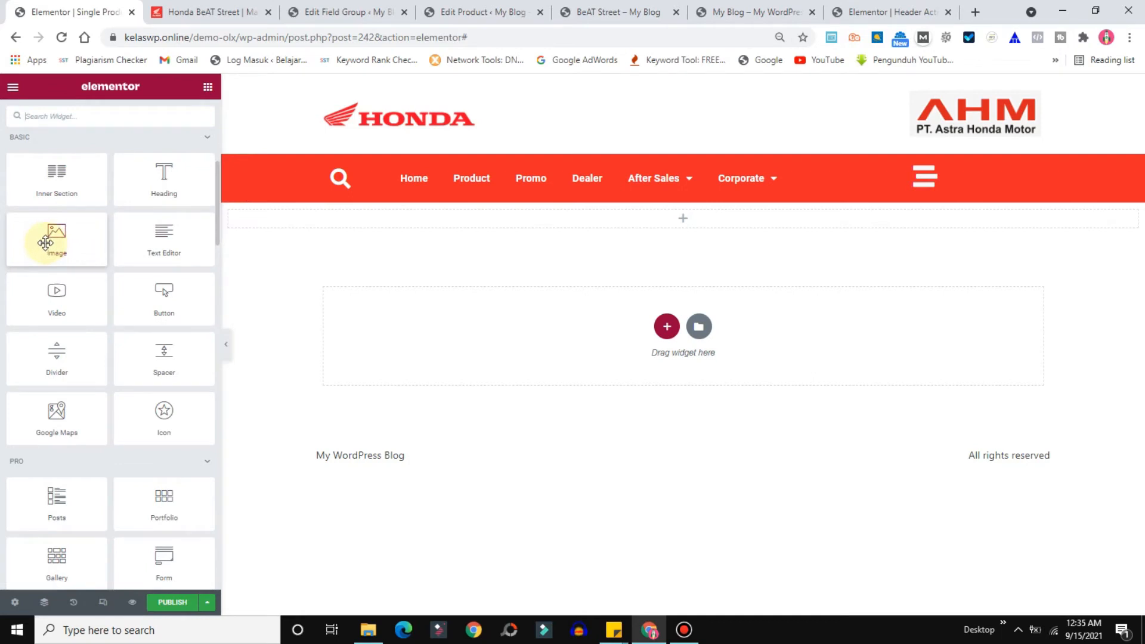
drag(45, 243, 673, 234)
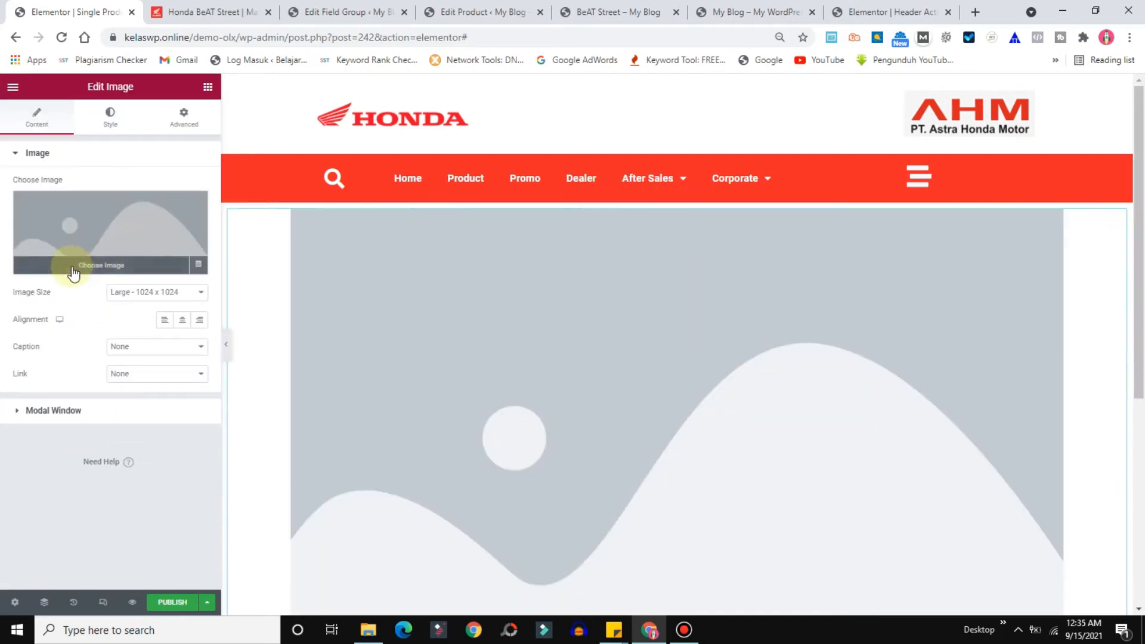
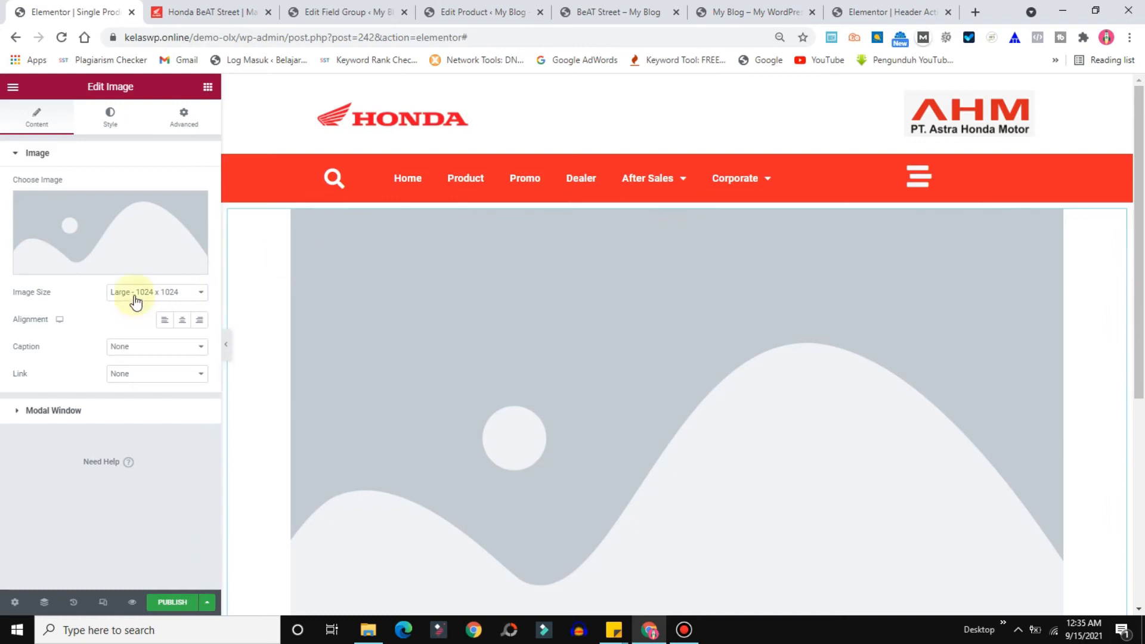
click(106, 236)
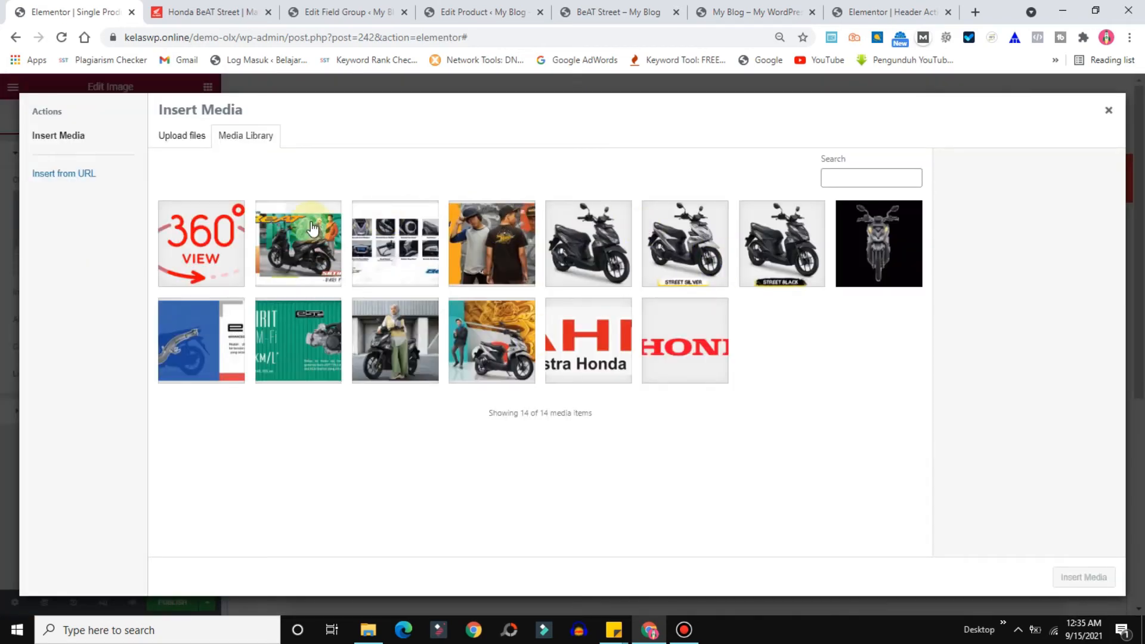
click(311, 228)
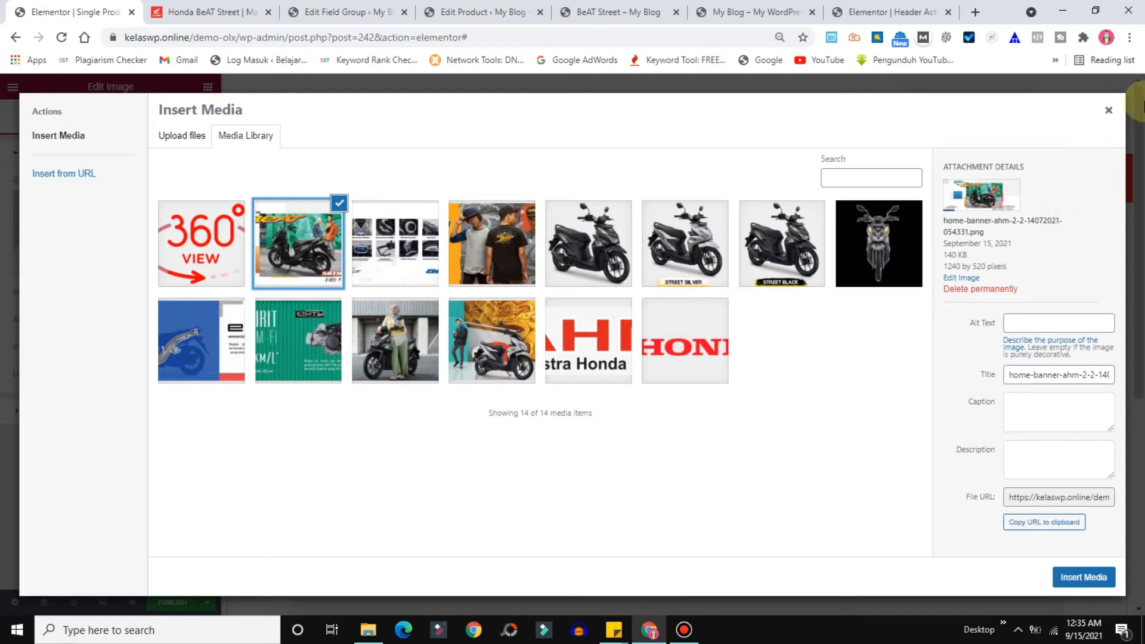
click(1109, 110)
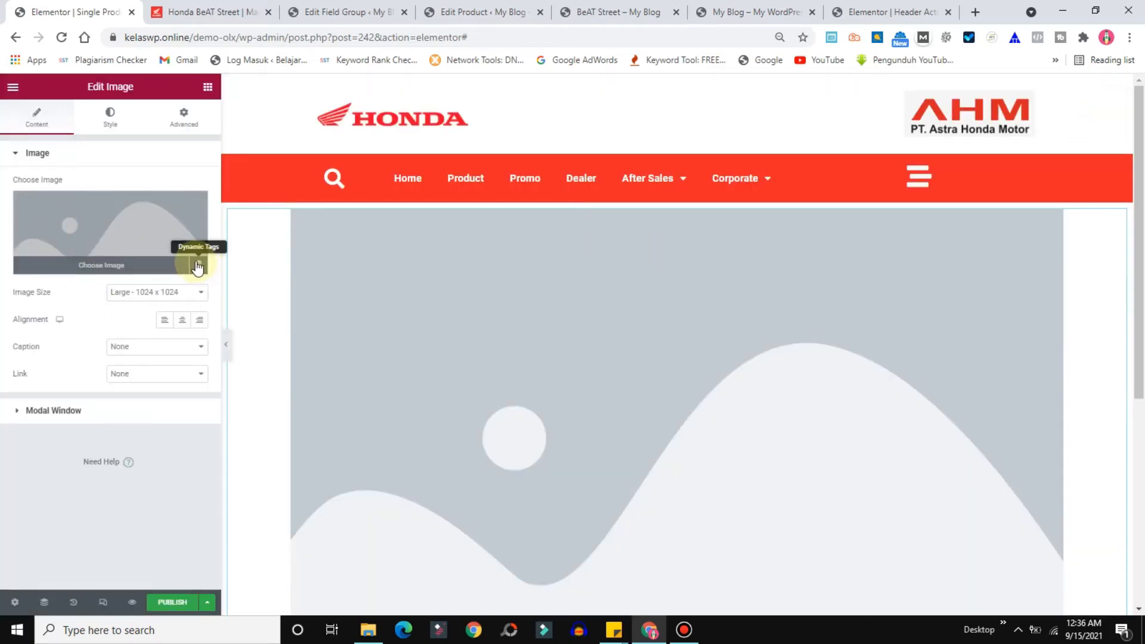
Fill the image dynamically from the ACF Image Field, using Banner 1 as its key
click(197, 267)
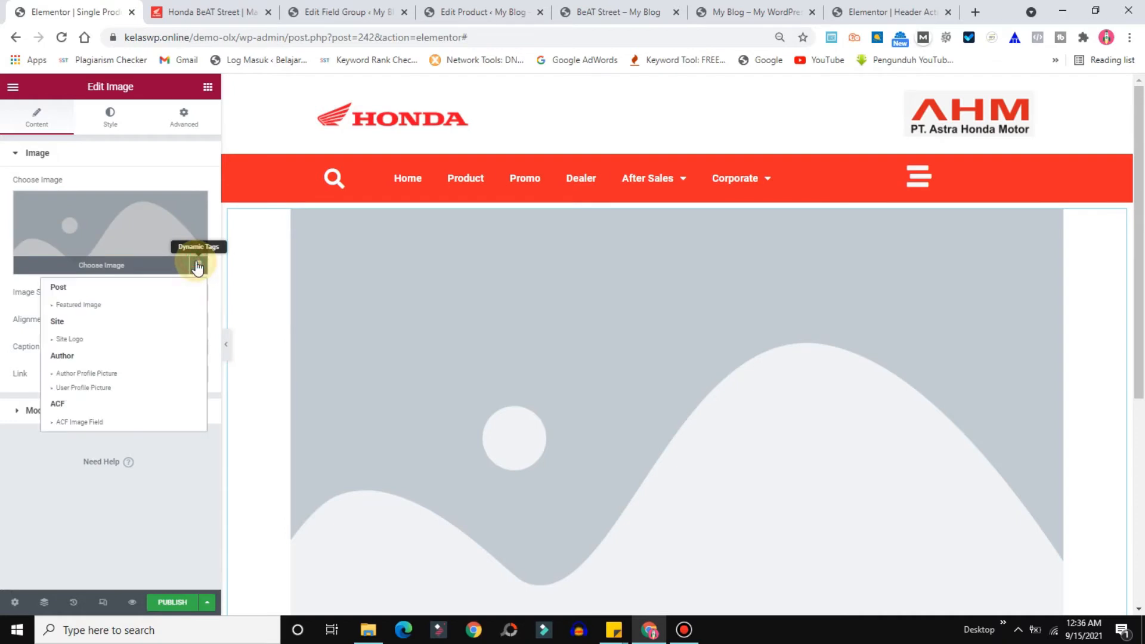
click(92, 422)
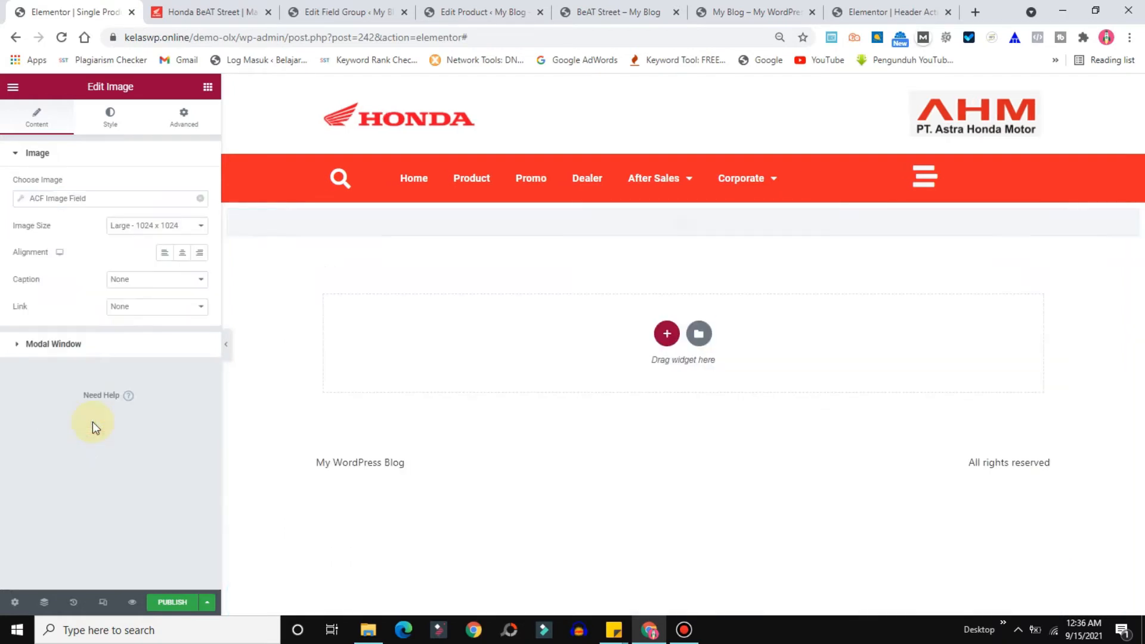
click(18, 200)
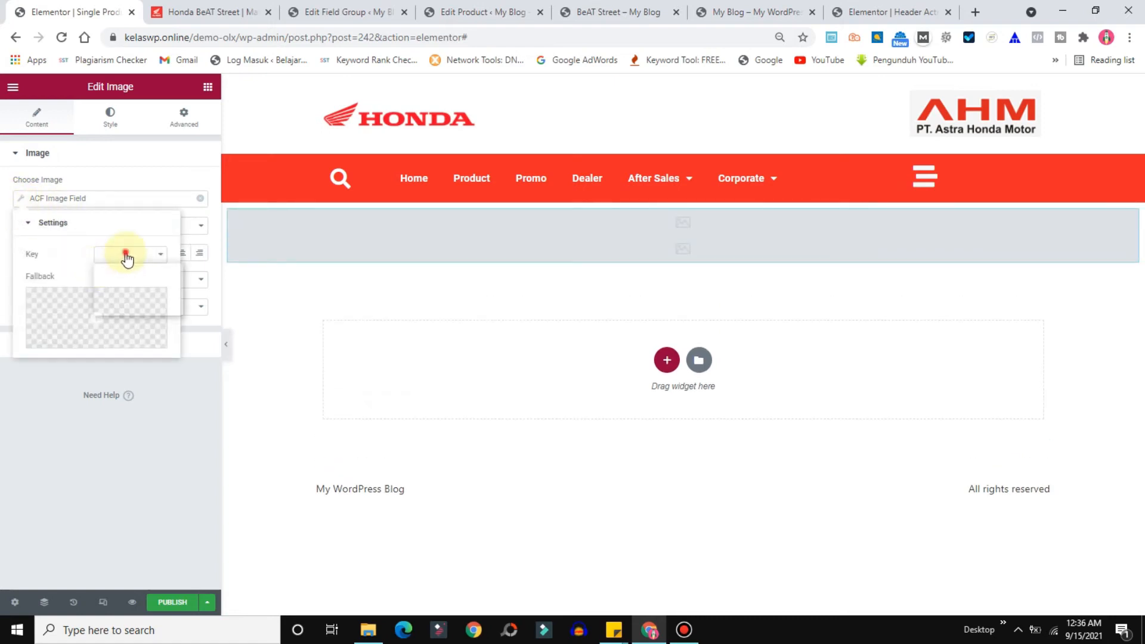
click(126, 254)
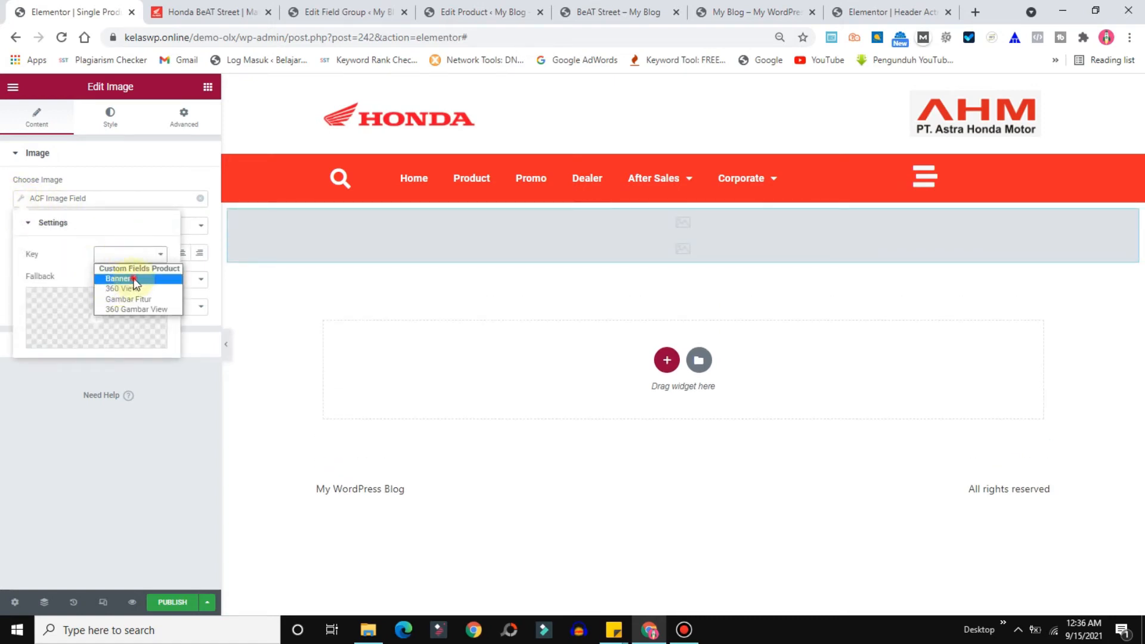
click(132, 279)
Compare the template's banner with the Banner 1 field and BeAT Street's stored image, and view the image slider on Honda's page
click(346, 12)
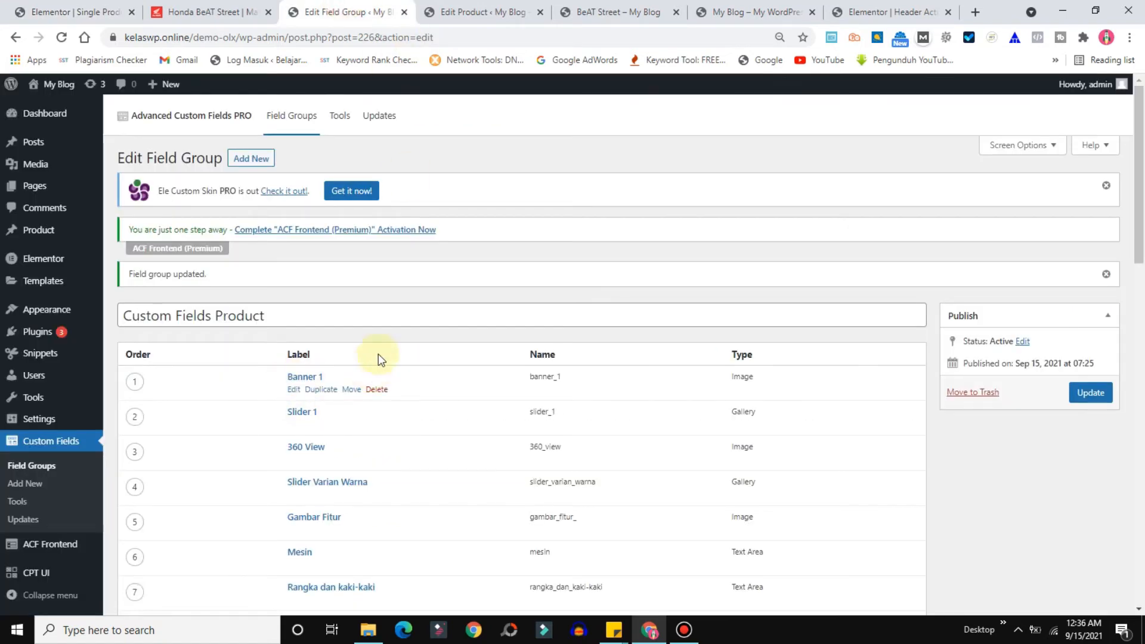
click(475, 10)
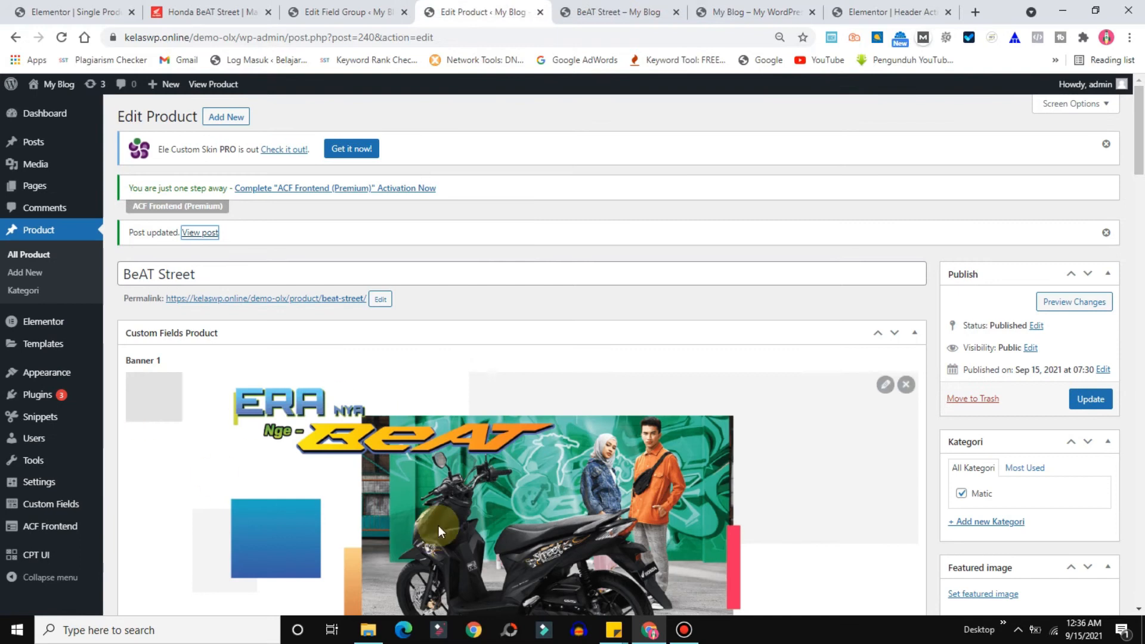
click(3, 6)
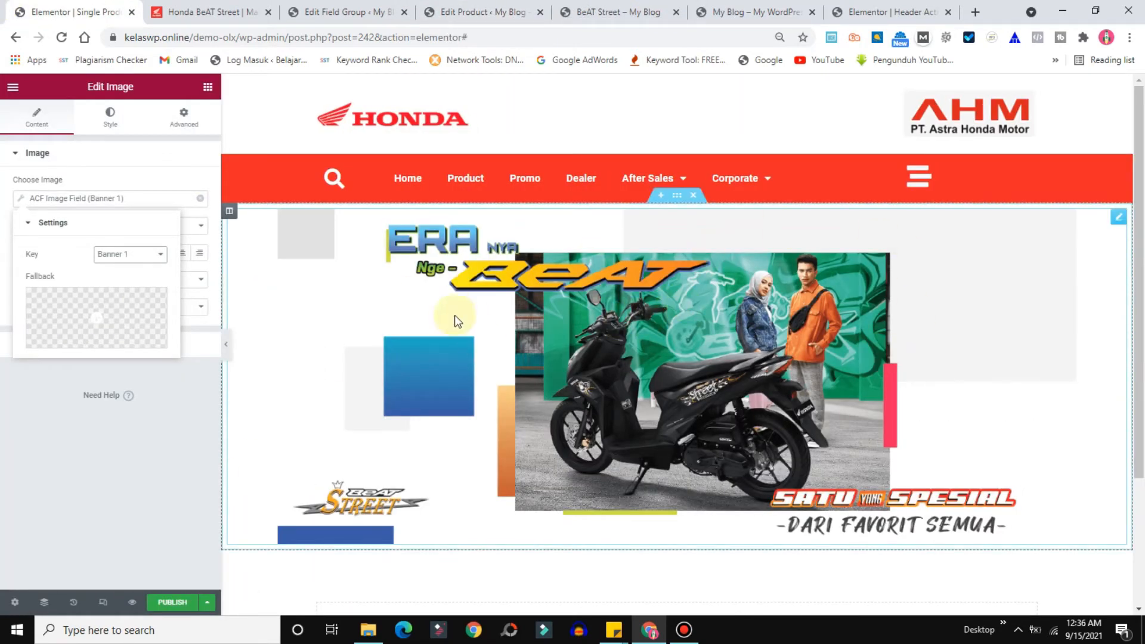
drag(1141, 179, 1142, 328)
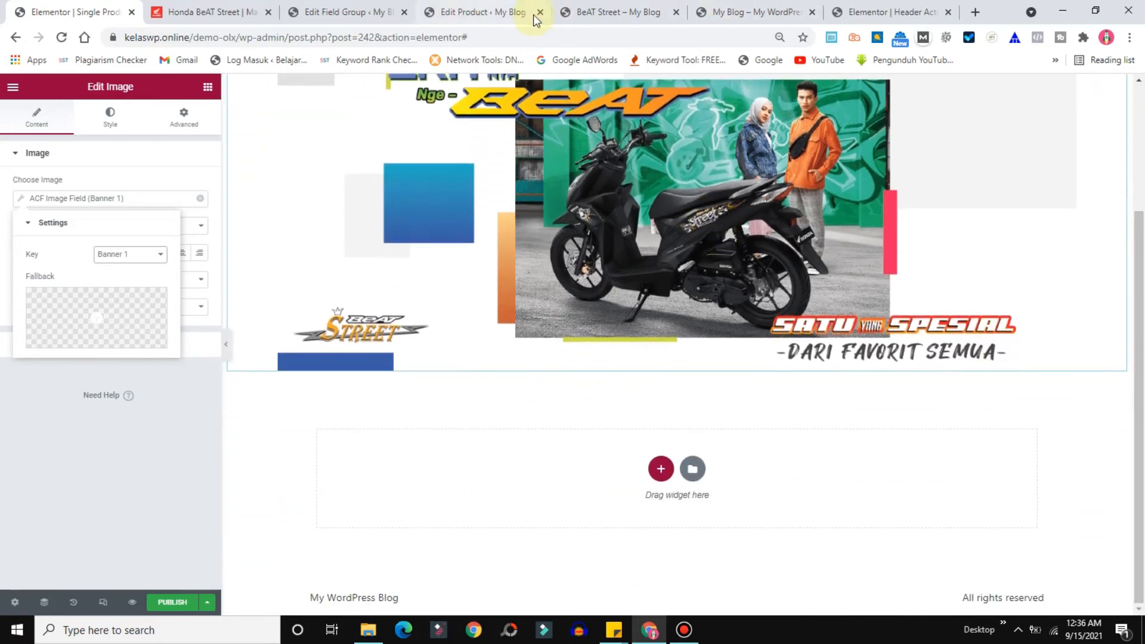
click(210, 7)
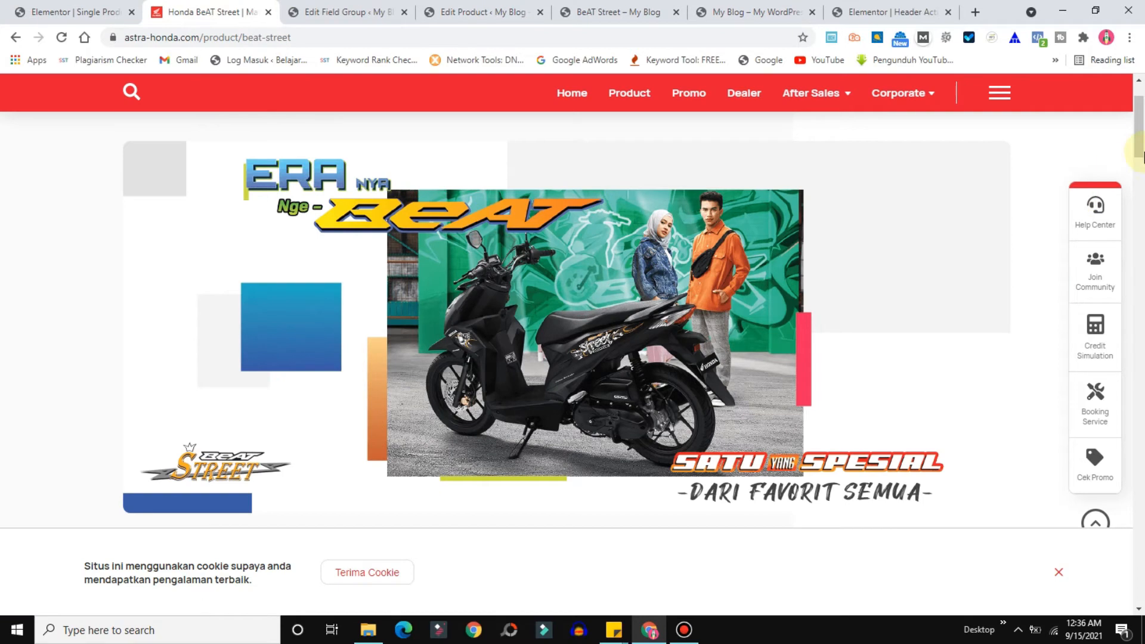
drag(1142, 127, 1143, 185)
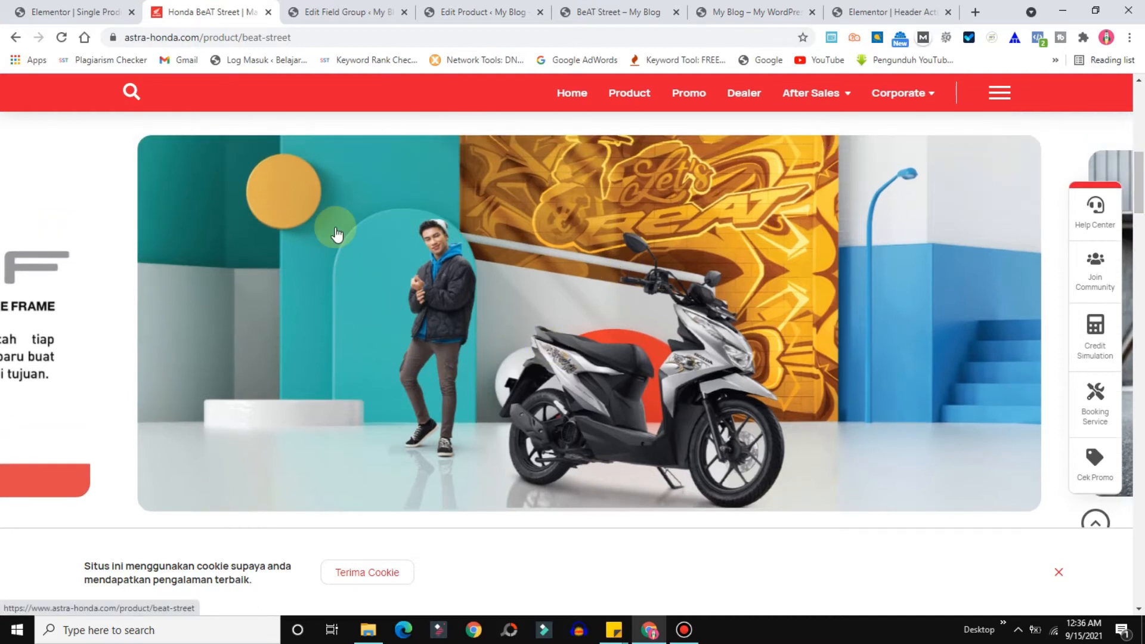
Add a single-column section below the banner in the template and set its content width to Full Width
click(51, 7)
click(661, 470)
click(492, 503)
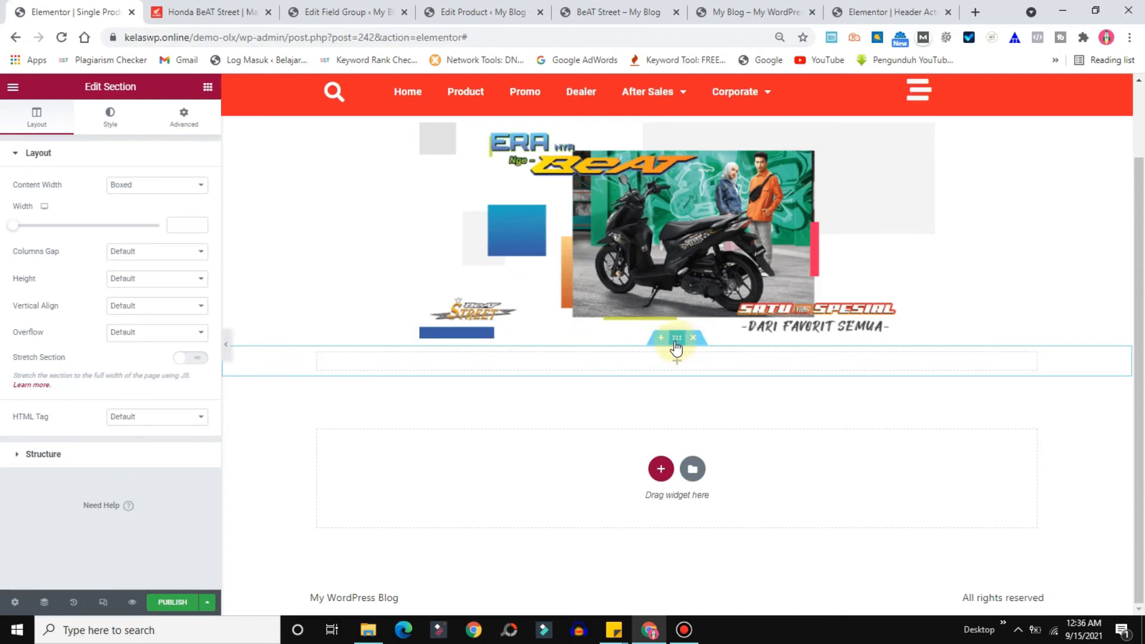
right_click(676, 344)
click(712, 354)
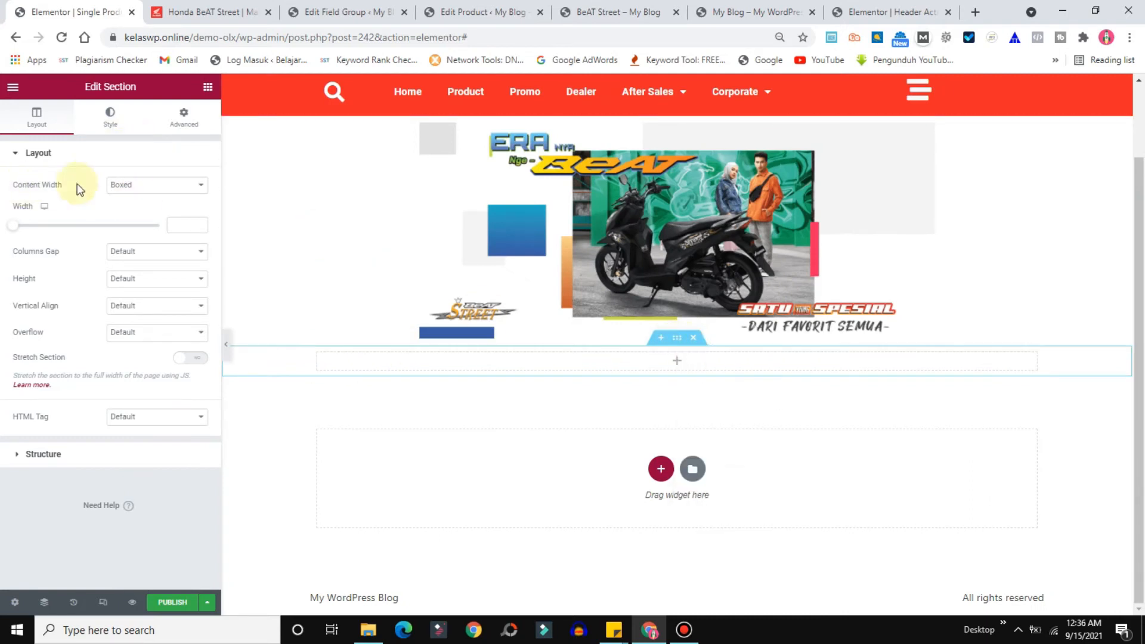
click(149, 185)
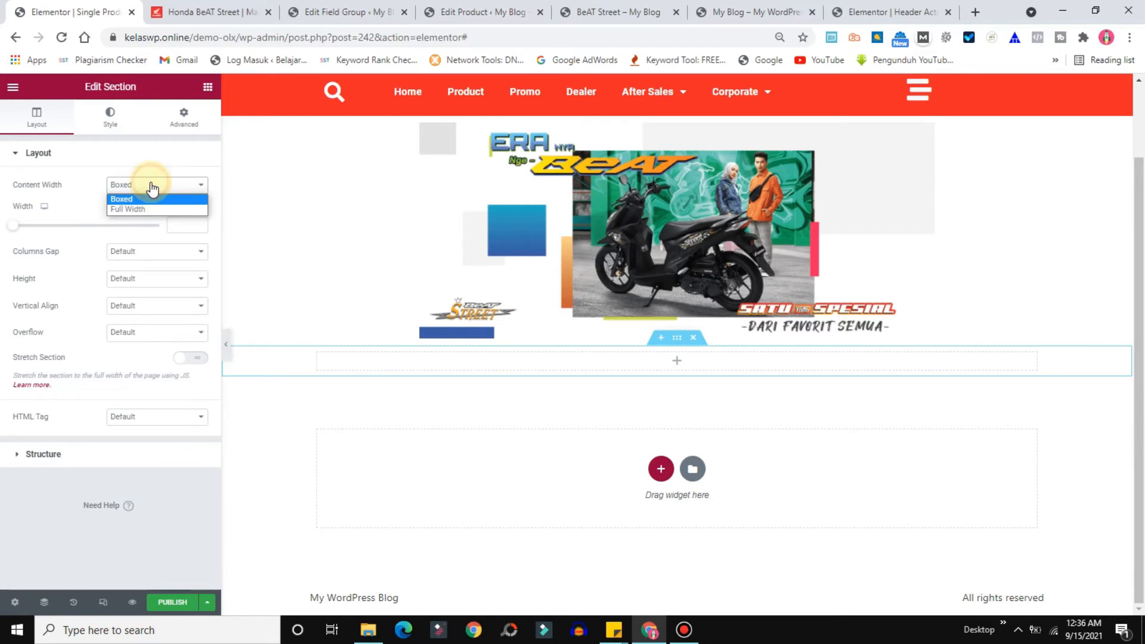
click(125, 210)
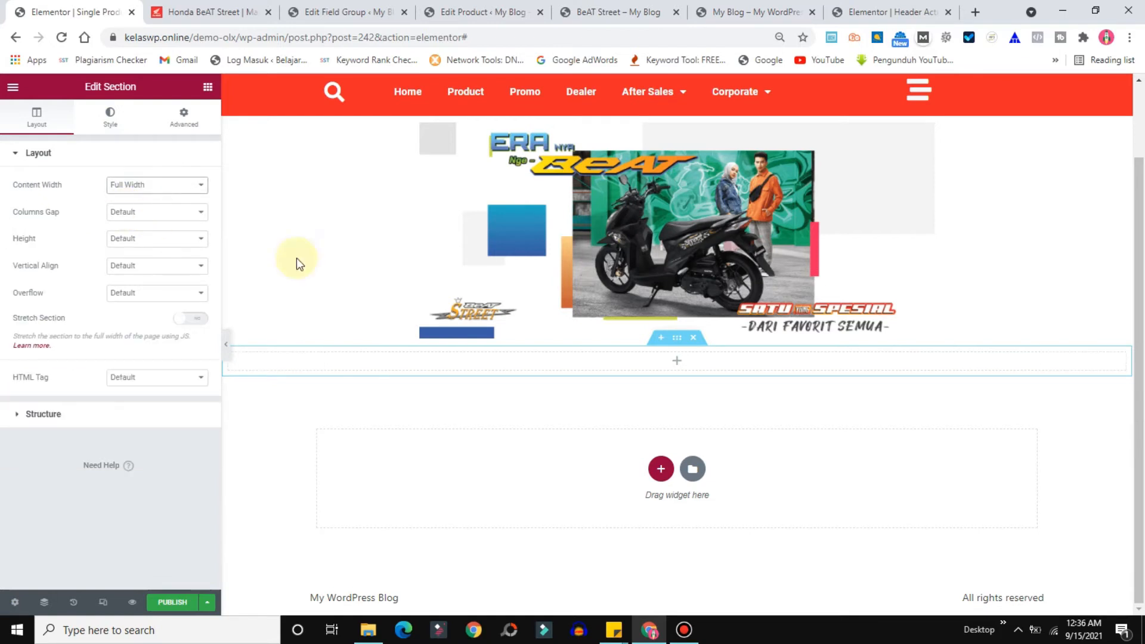
Search the widgets for "car" and add an Image Carousel to the new section below the banner
click(208, 88)
click(41, 139)
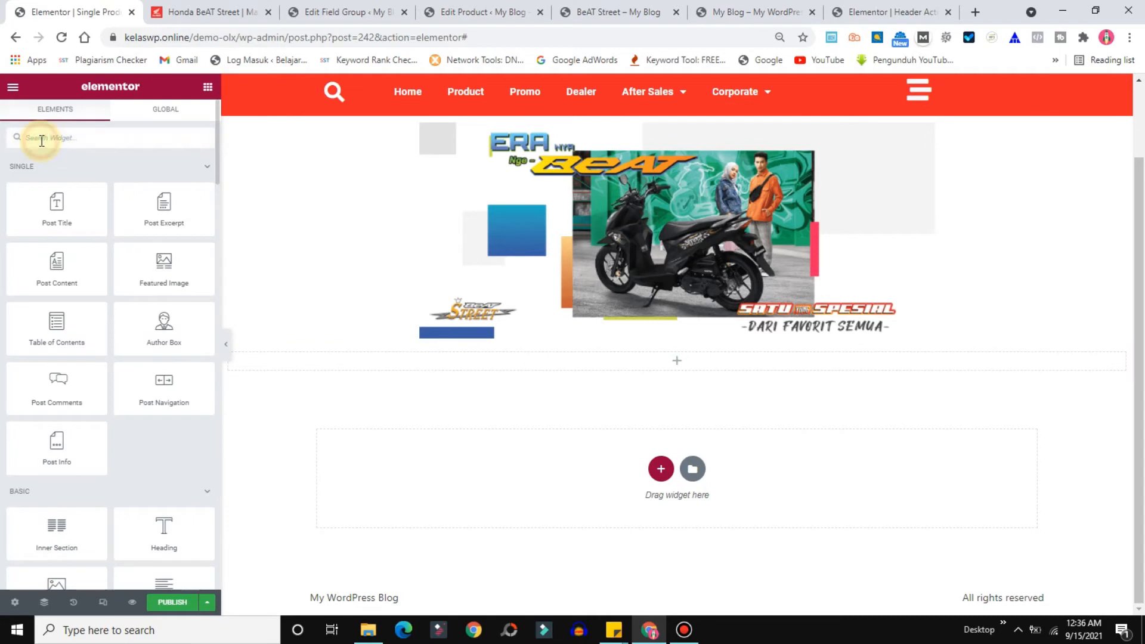
text(car)
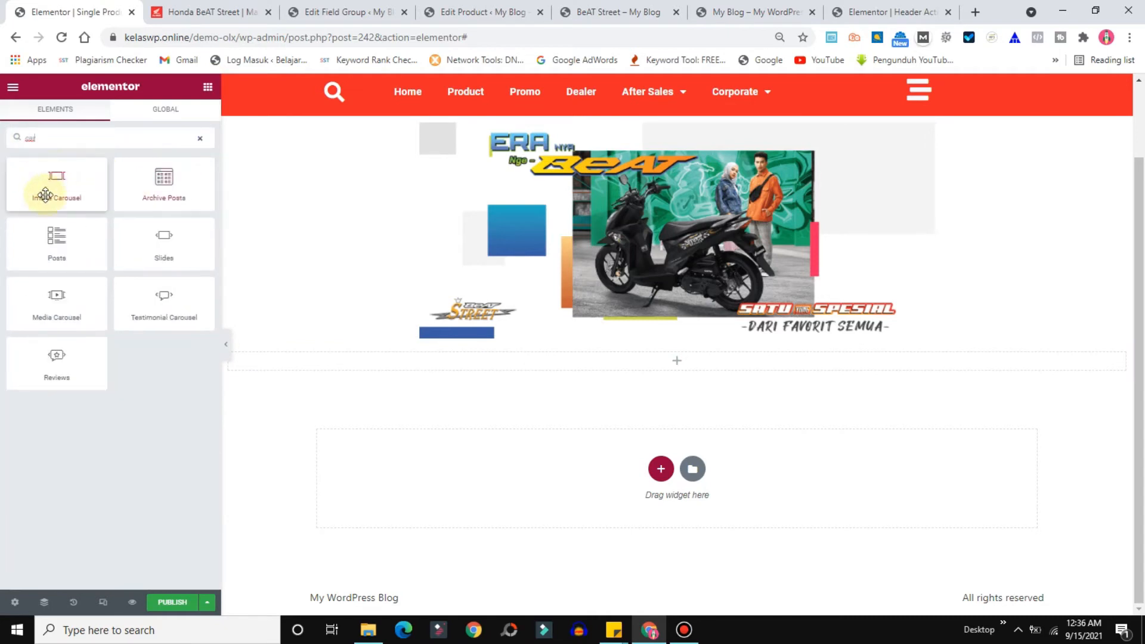
drag(44, 182, 660, 352)
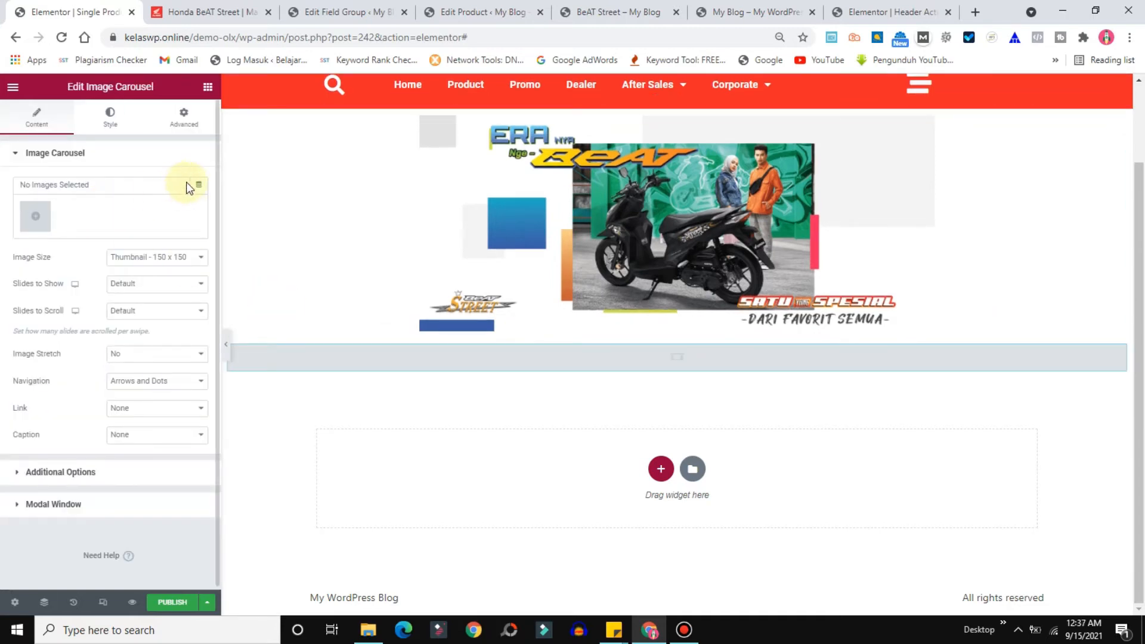
Fill the carousel dynamically from the ACF Gallery Field, using Slider 1 as its key
click(201, 185)
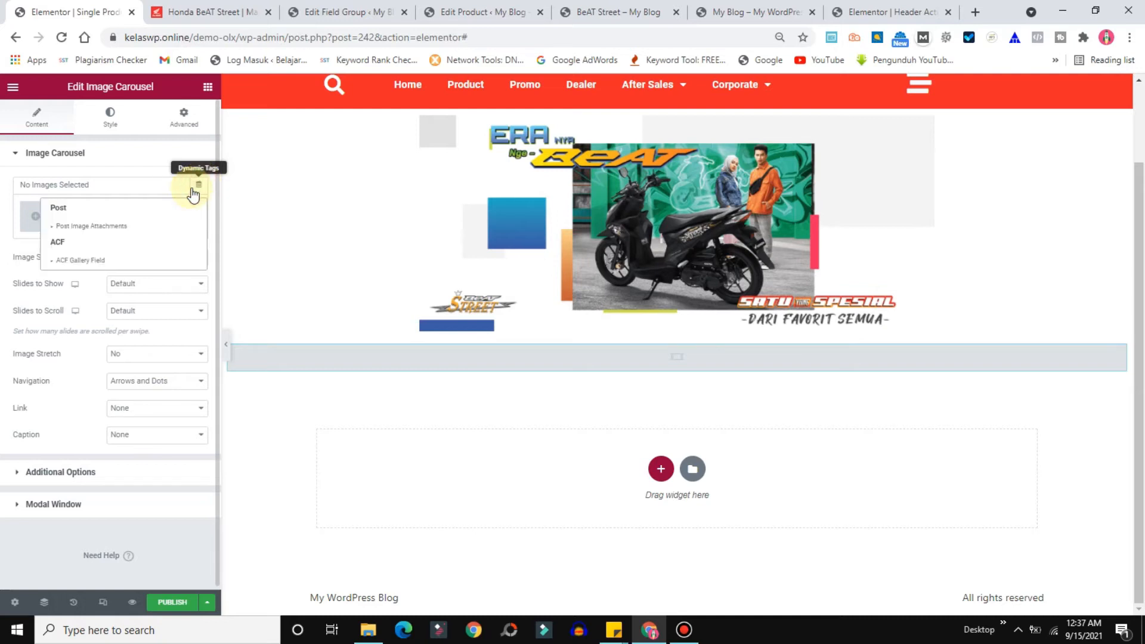
click(61, 260)
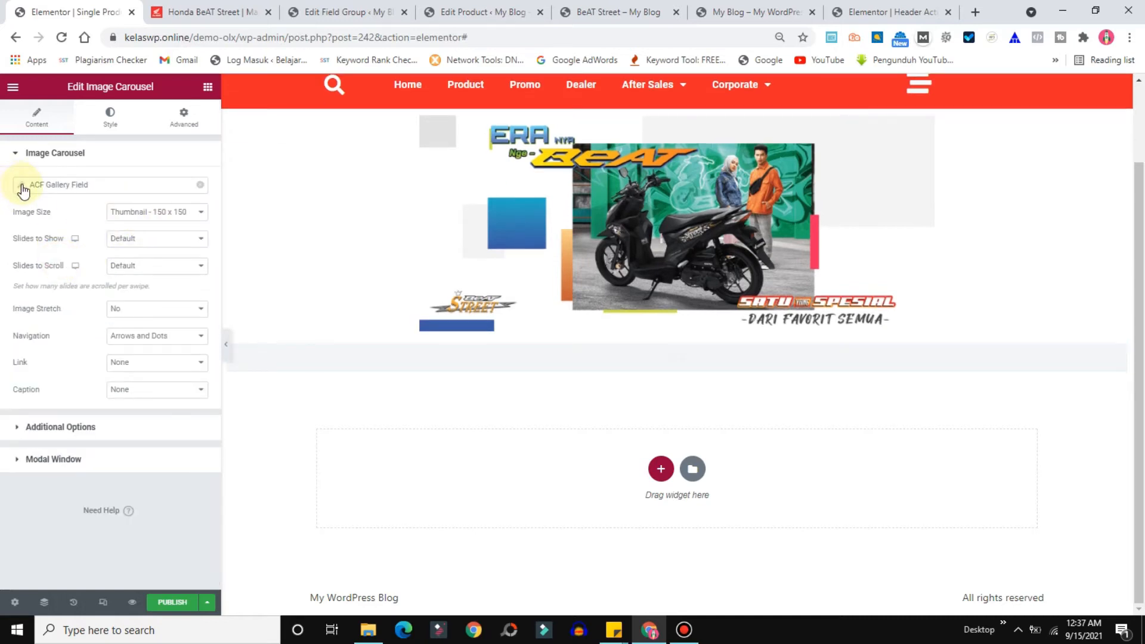
click(22, 185)
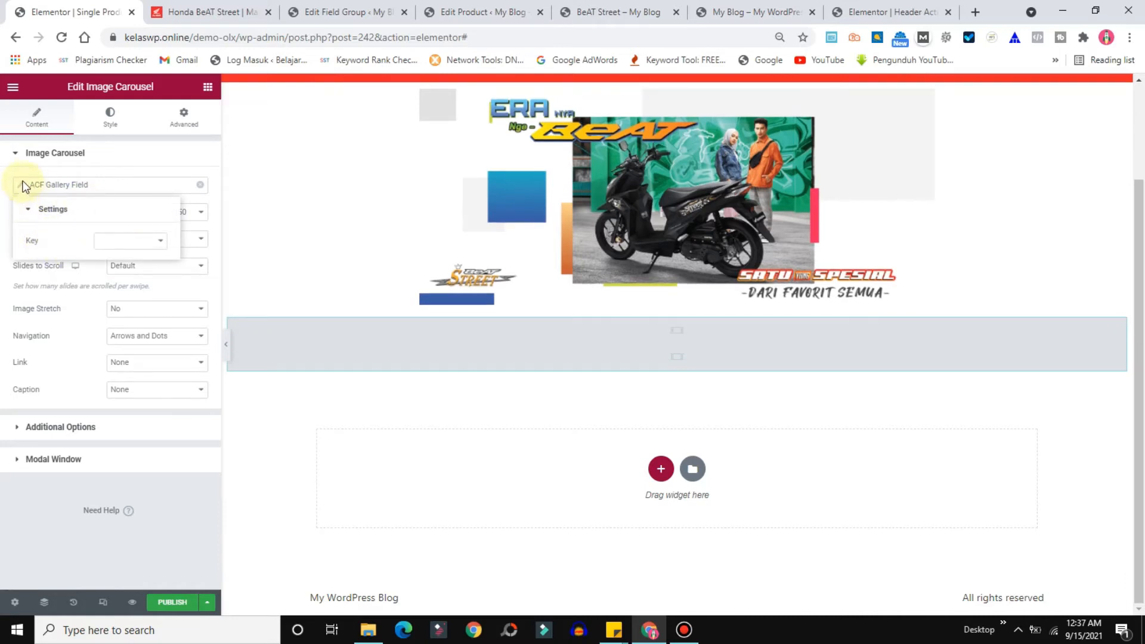
click(145, 240)
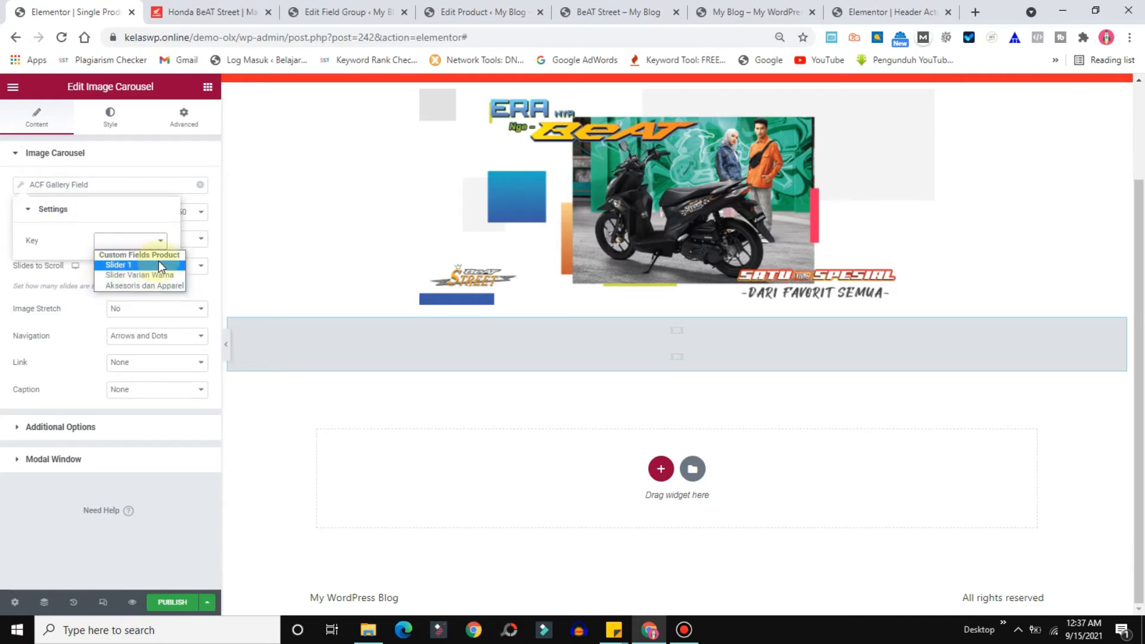
click(150, 261)
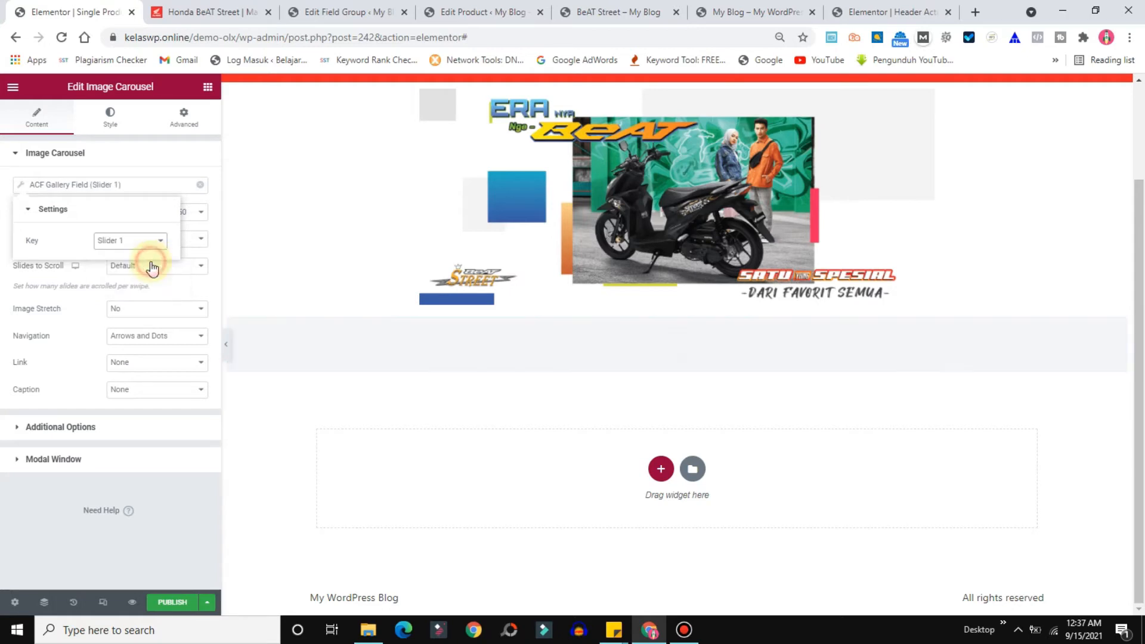
Check the Slider 1 field in the field group and its gallery images in the BeAT Street product
click(337, 6)
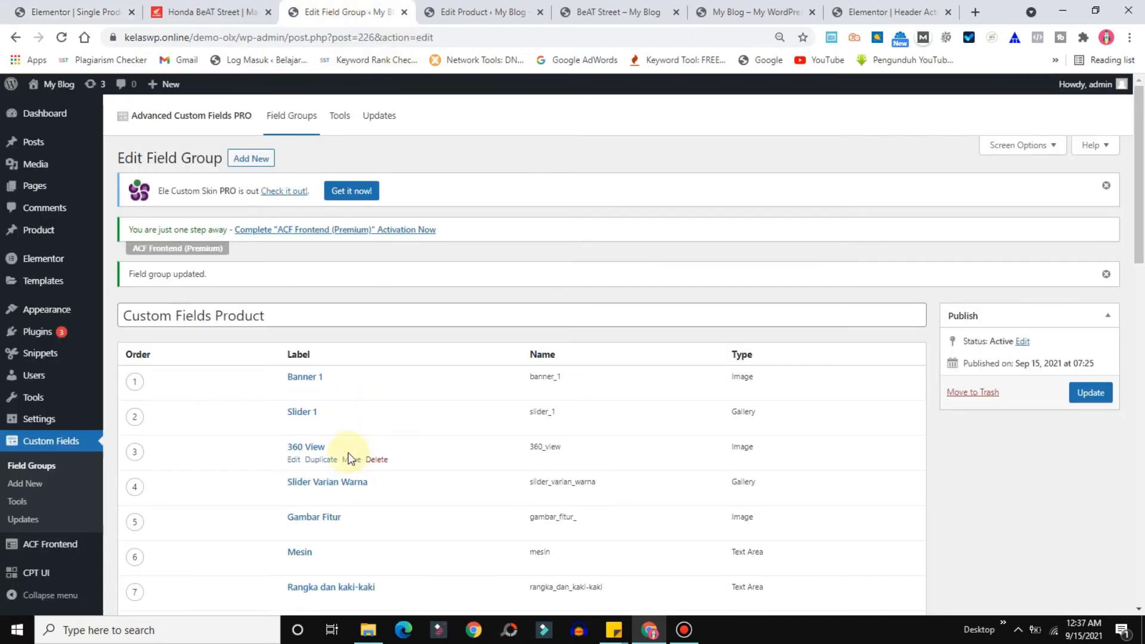
click(480, 12)
drag(1142, 145, 1142, 234)
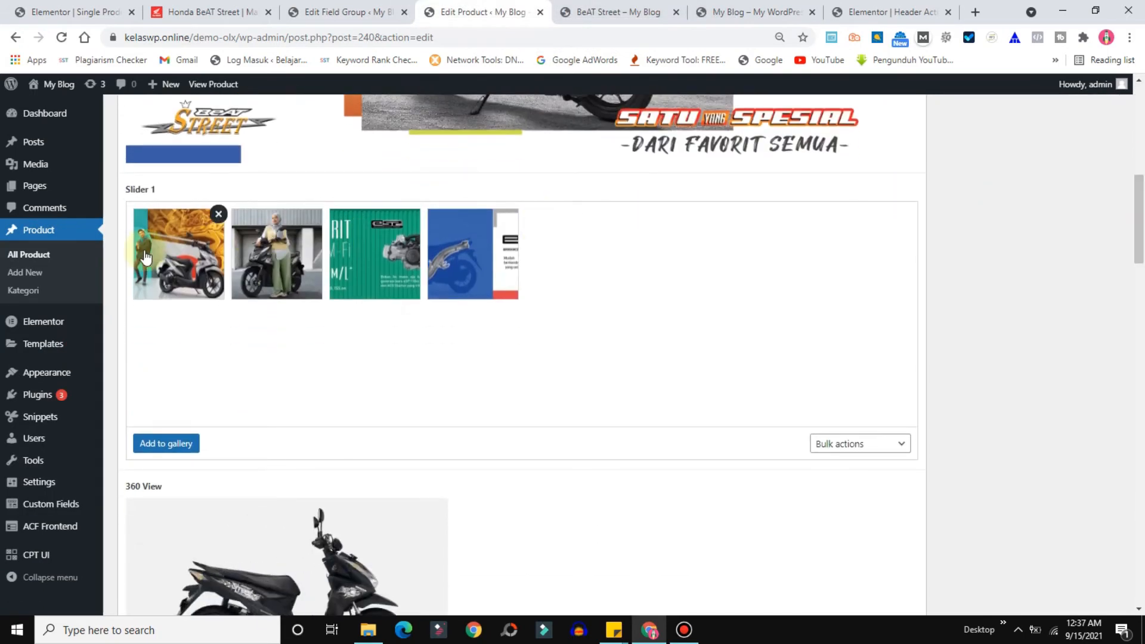
click(31, 9)
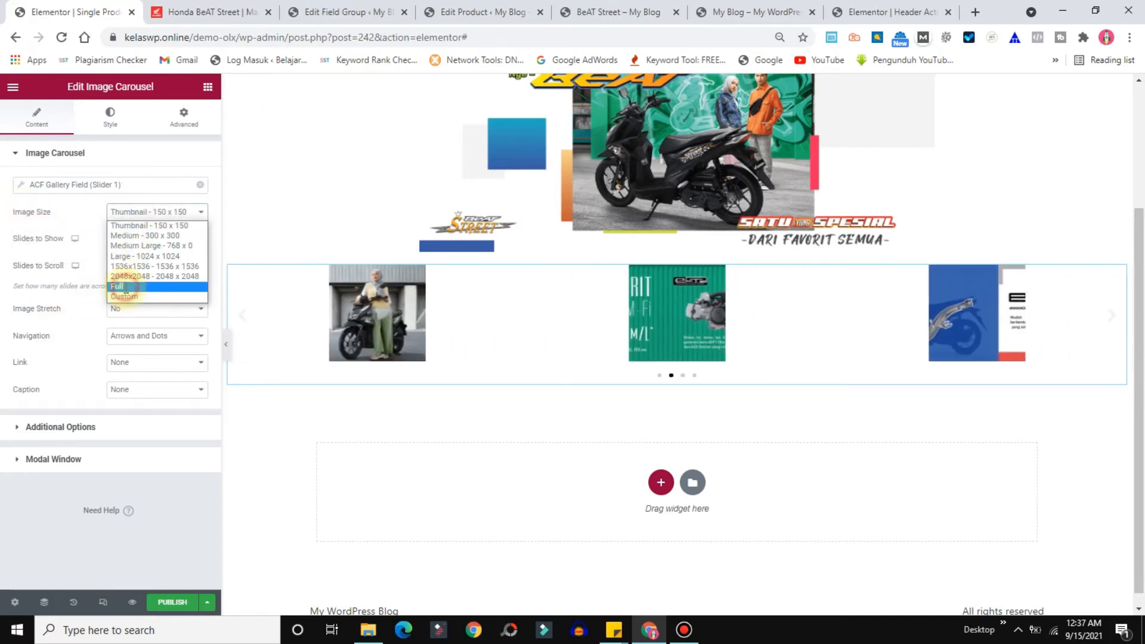
Set the carousel's image size to Full and its slides to show to 1
click(117, 287)
click(147, 240)
click(122, 255)
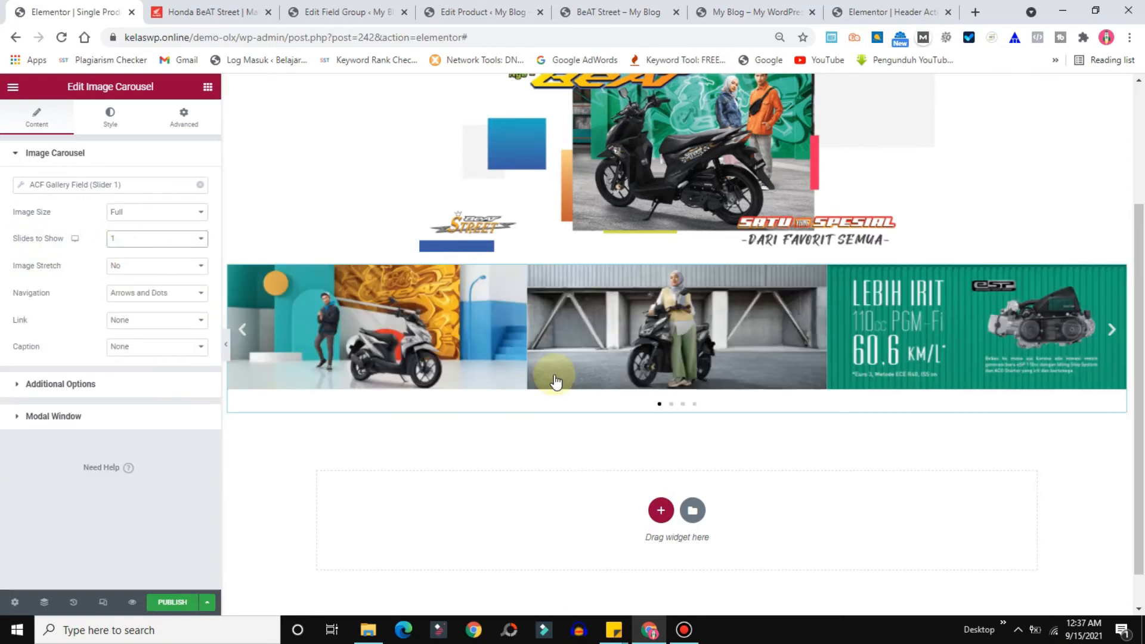
drag(1142, 243, 1142, 324)
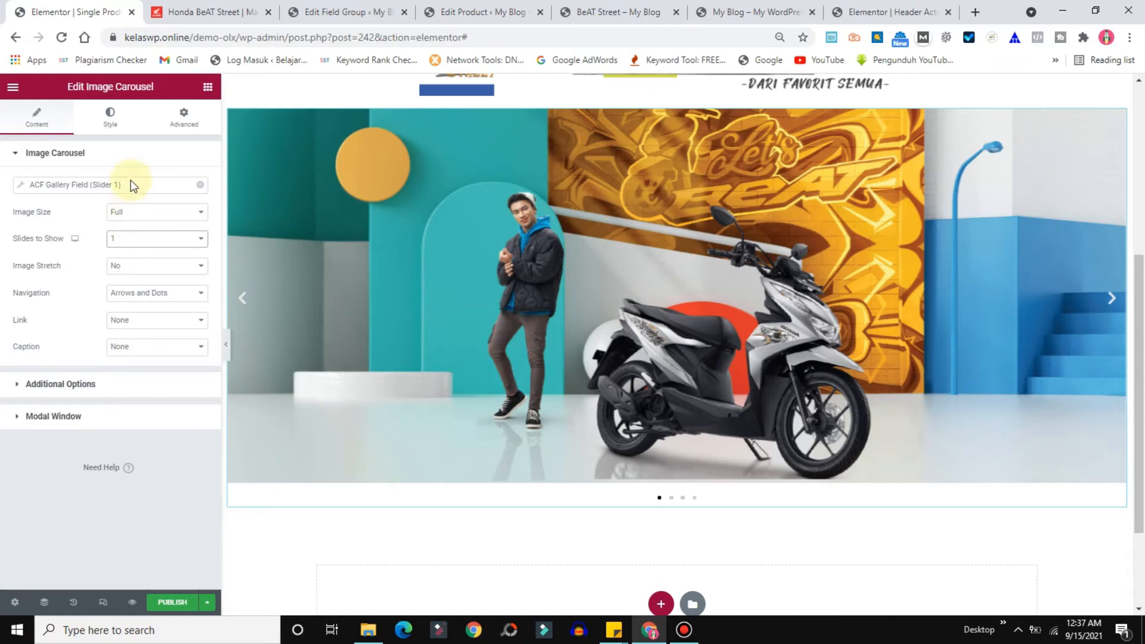
Set the carousel's navigation arrow size to 46 and its dot size to 10, checking the arrows on the slides
click(110, 118)
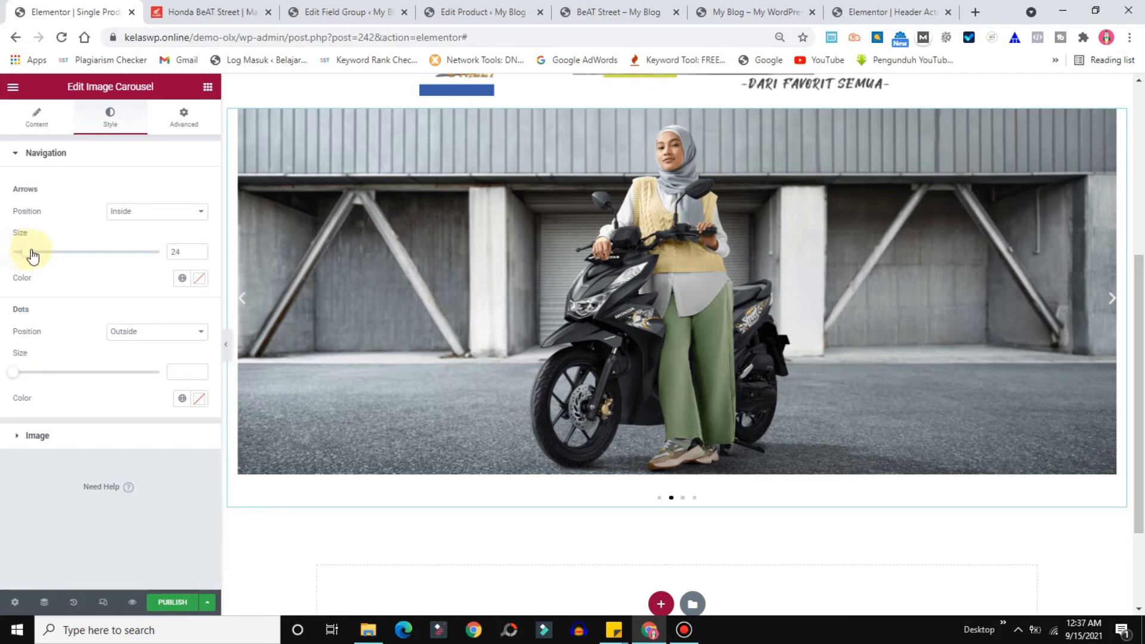
drag(85, 256, 106, 255)
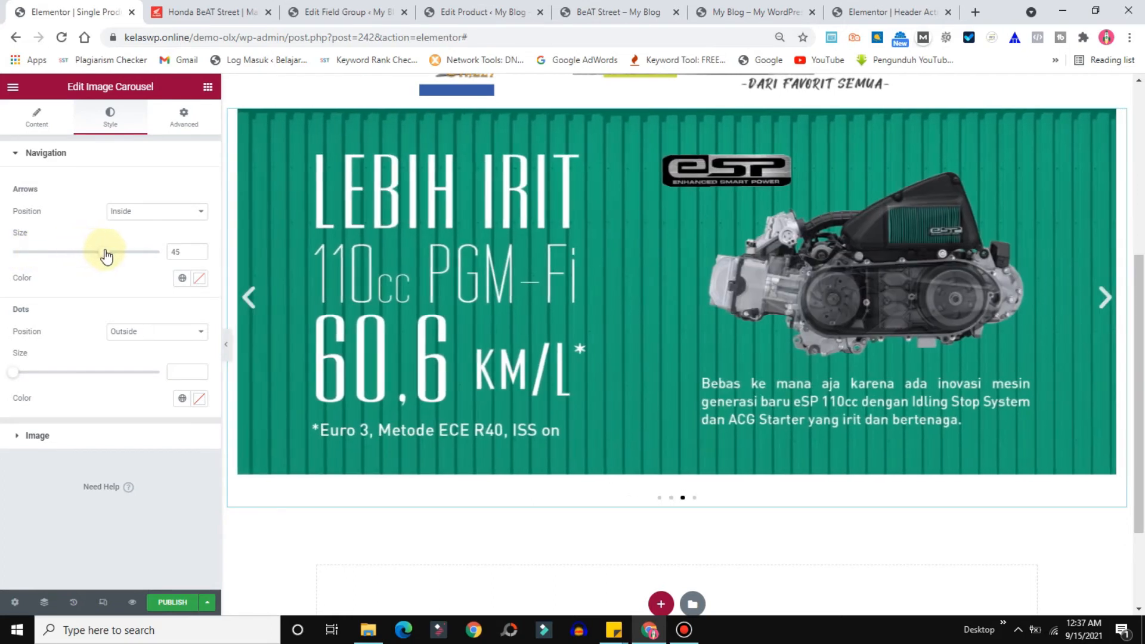
click(250, 298)
click(250, 298)
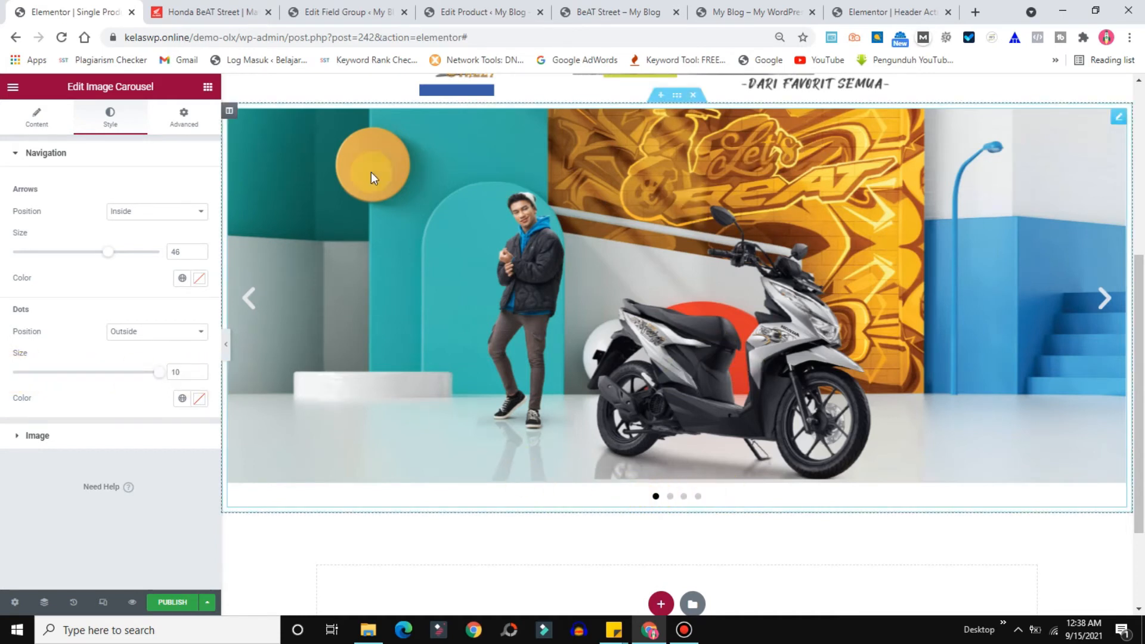
Set the carousel images' border radius to 15 px on all corners
click(36, 437)
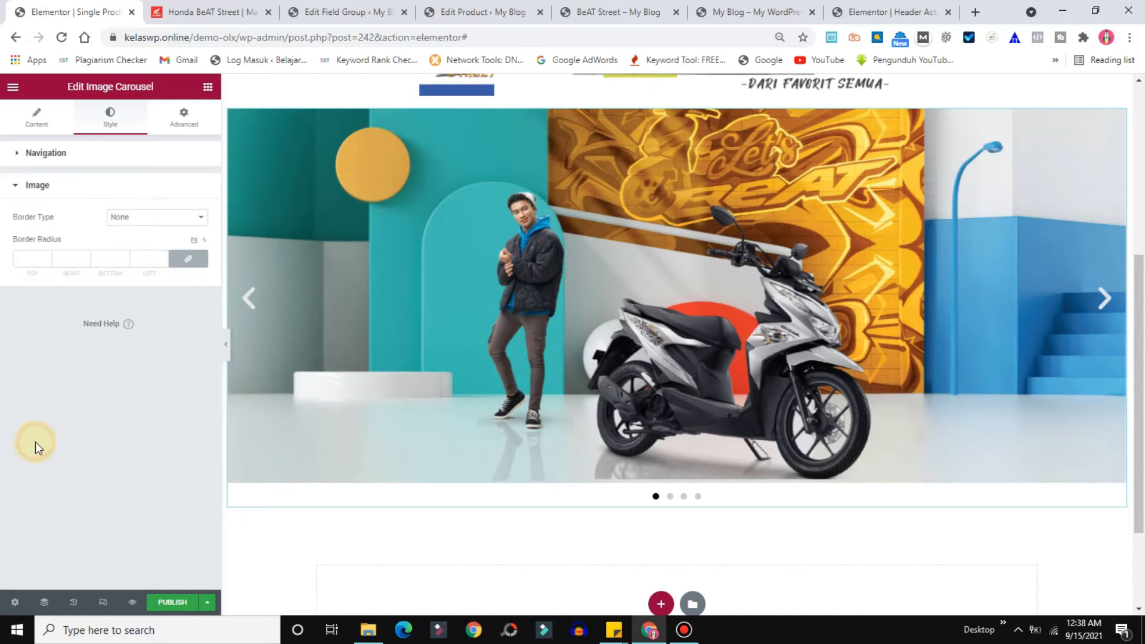
click(21, 260)
text(2)
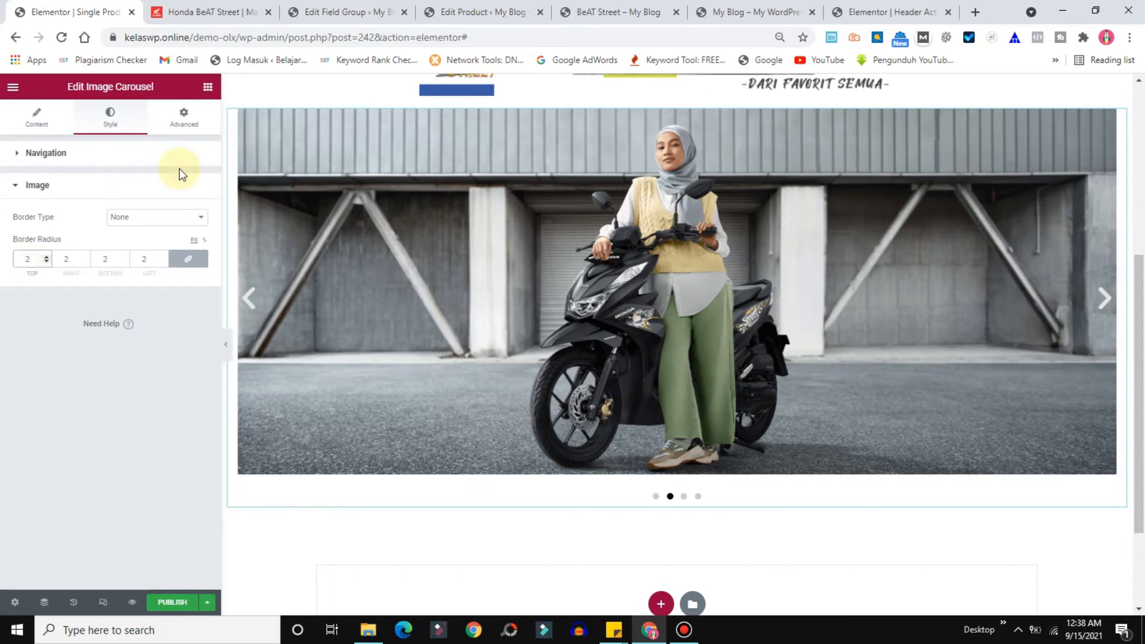
text(015)
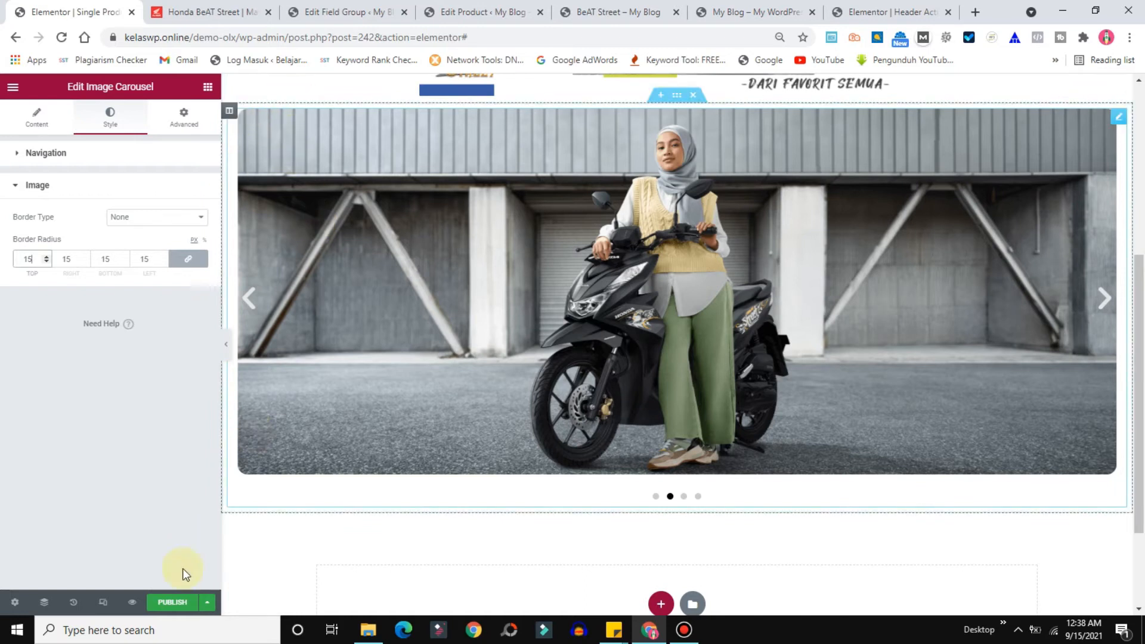
Check what follows the slider on the Honda BeAT Street page and add a single-column section below the carousel in the template
click(200, 12)
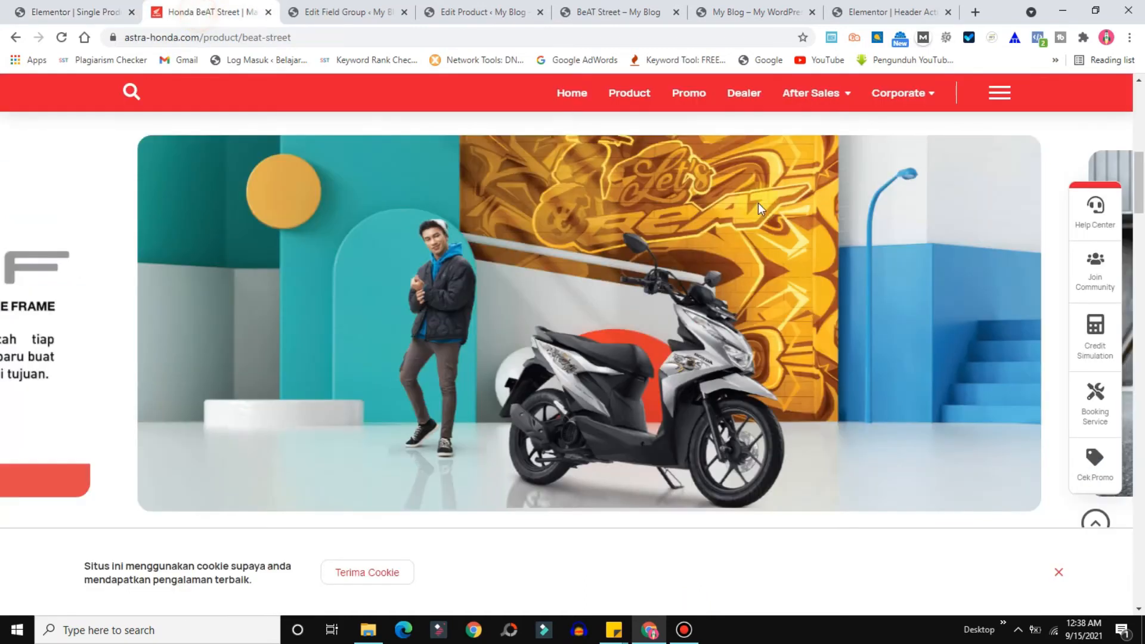
scroll(1140, 173, down, 6)
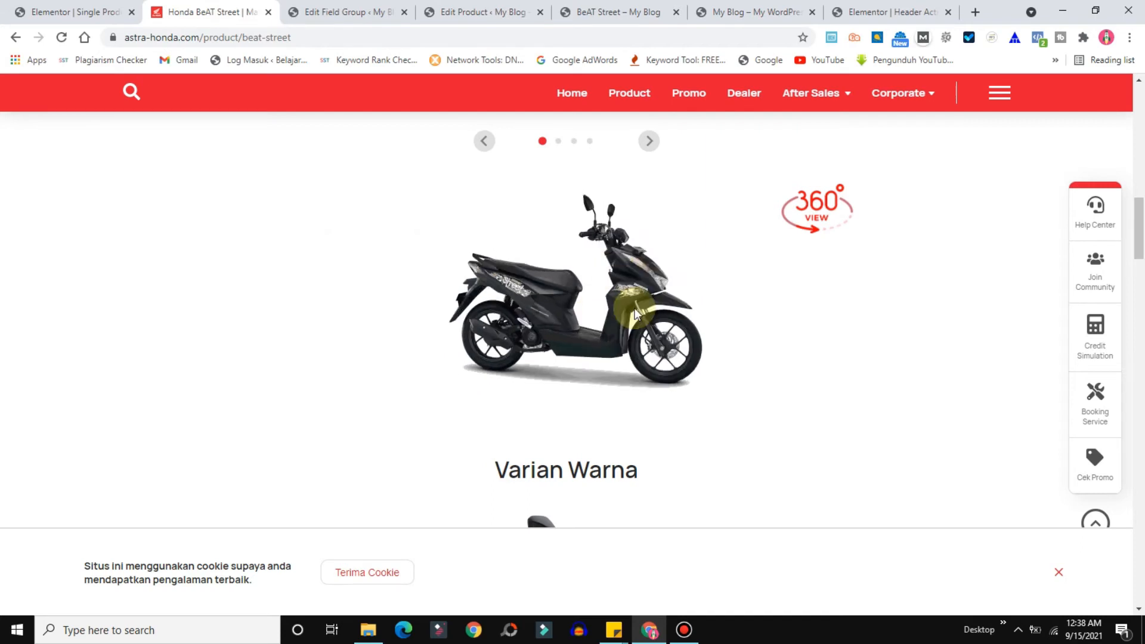
click(35, 18)
scroll(589, 436, down, 2)
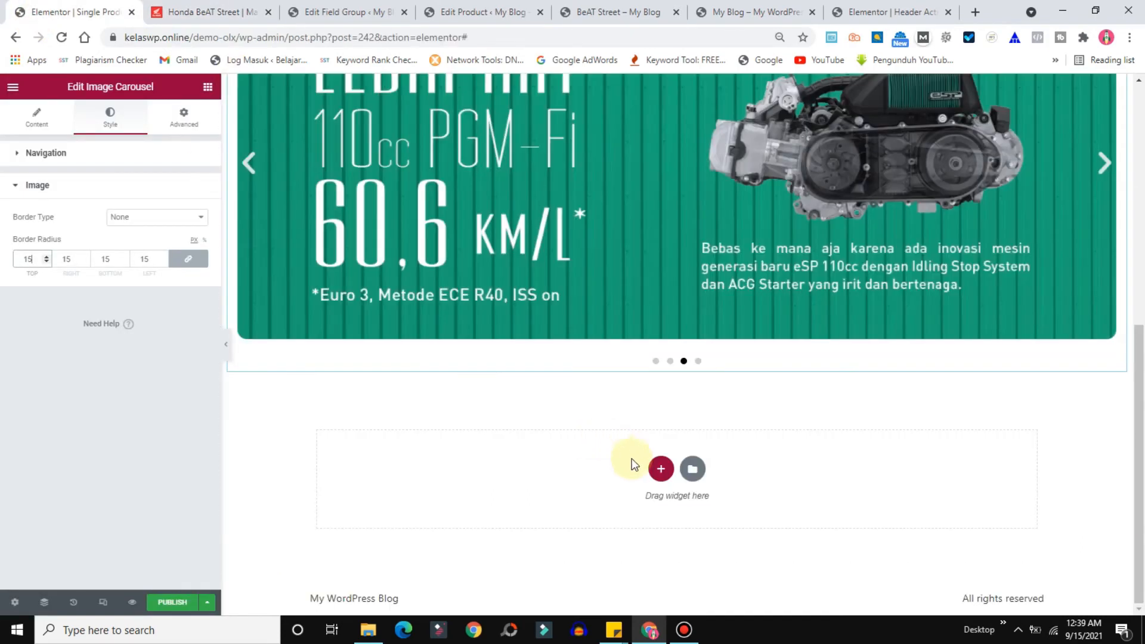
click(661, 469)
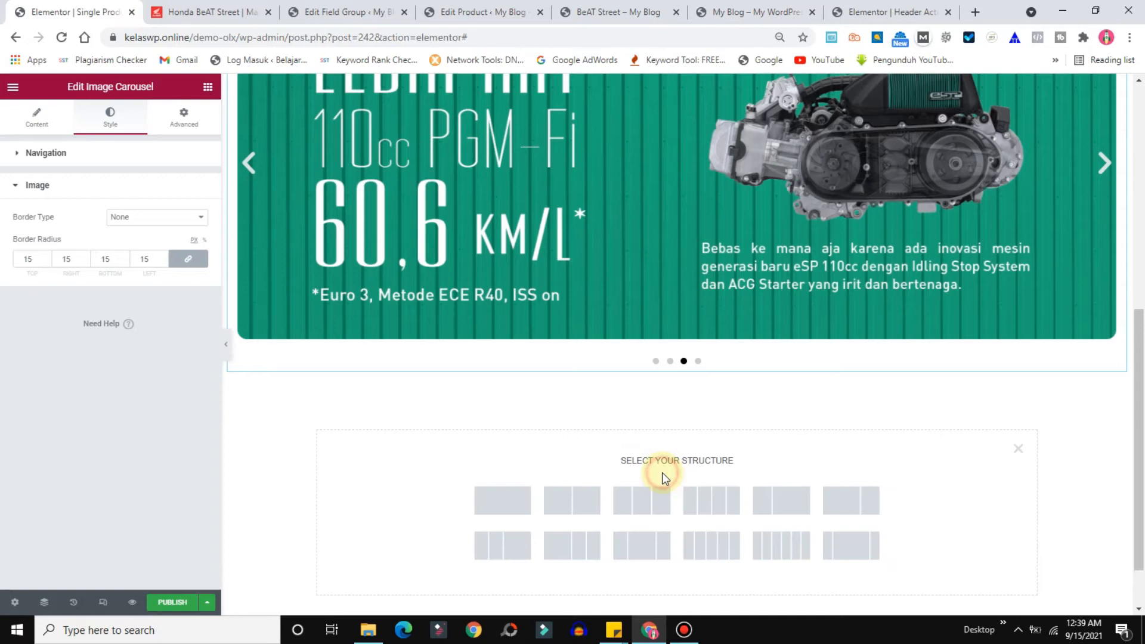
click(502, 504)
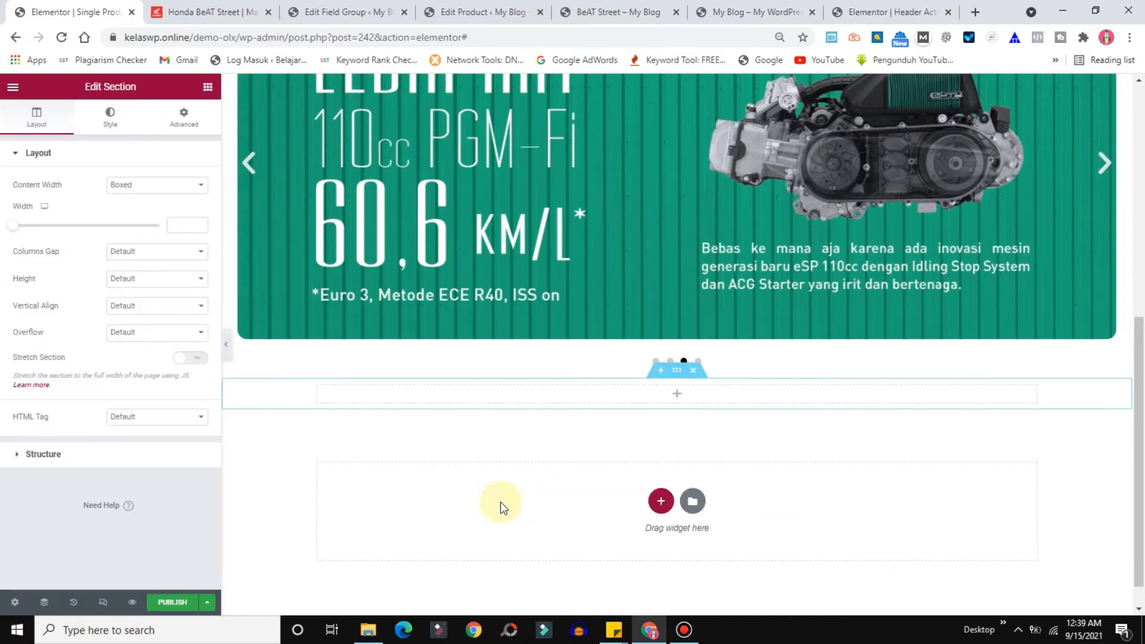
scroll(954, 409, down, 1)
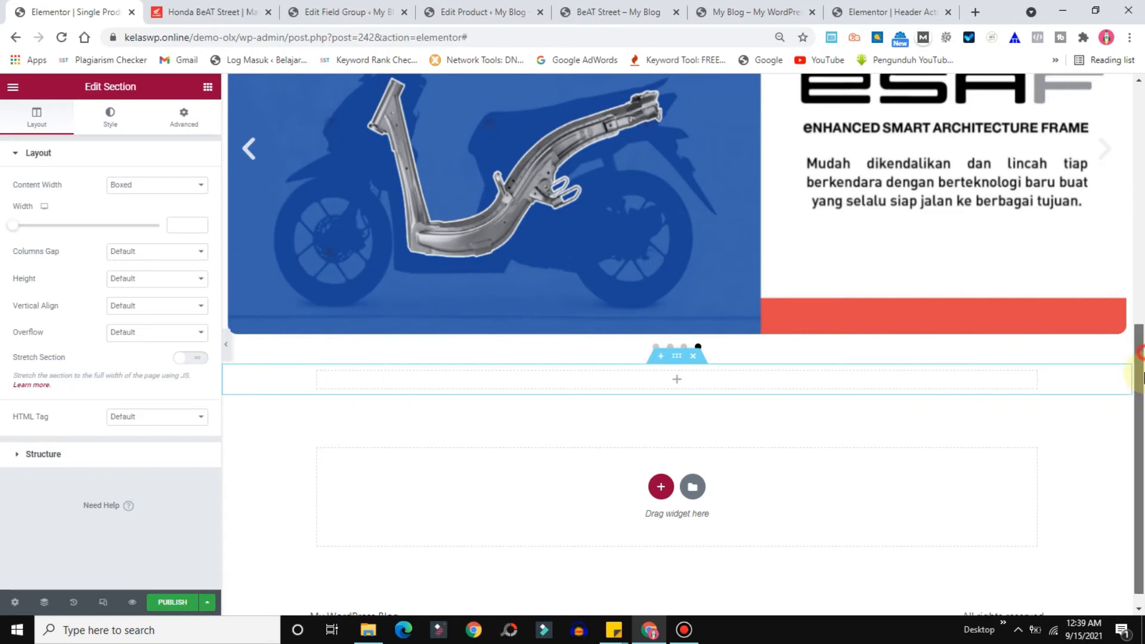
Add an Image widget to the new section below the carousel
click(205, 89)
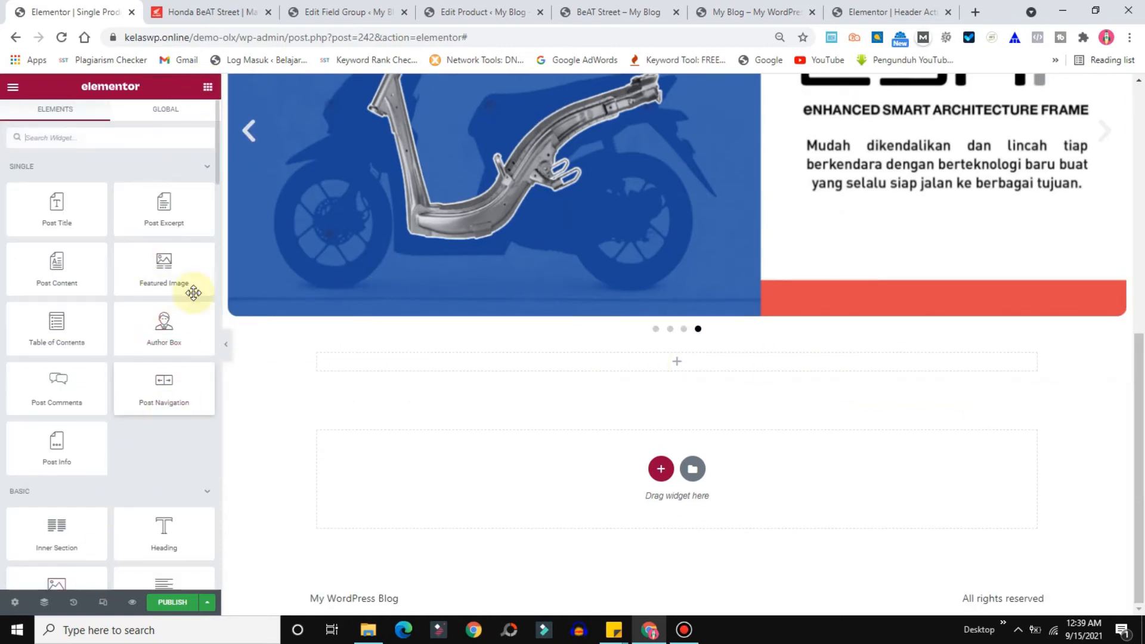
drag(217, 159, 217, 230)
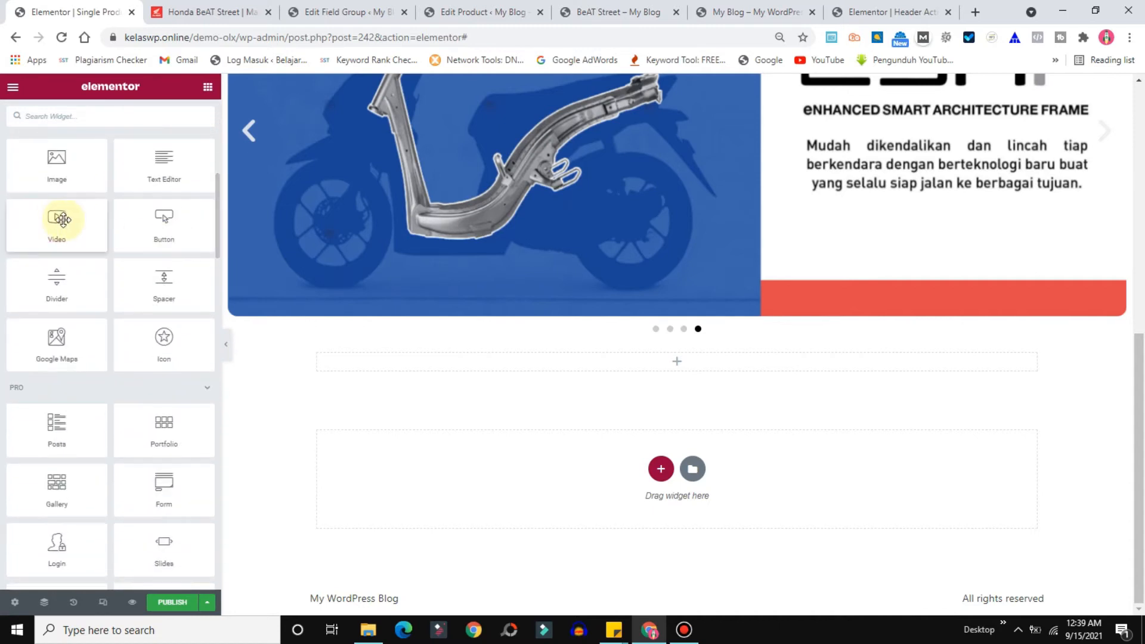
drag(59, 177, 568, 353)
drag(651, 353, 649, 358)
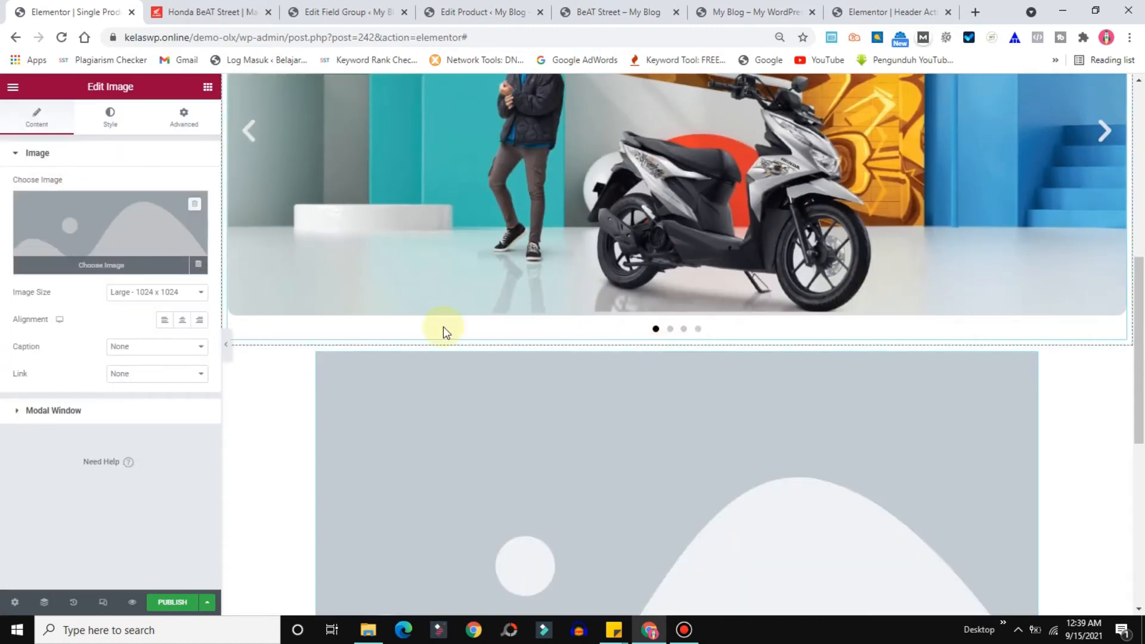
Fill the image dynamically from the ACF Image Field with the key 360 View, and check that field in the field group
click(197, 265)
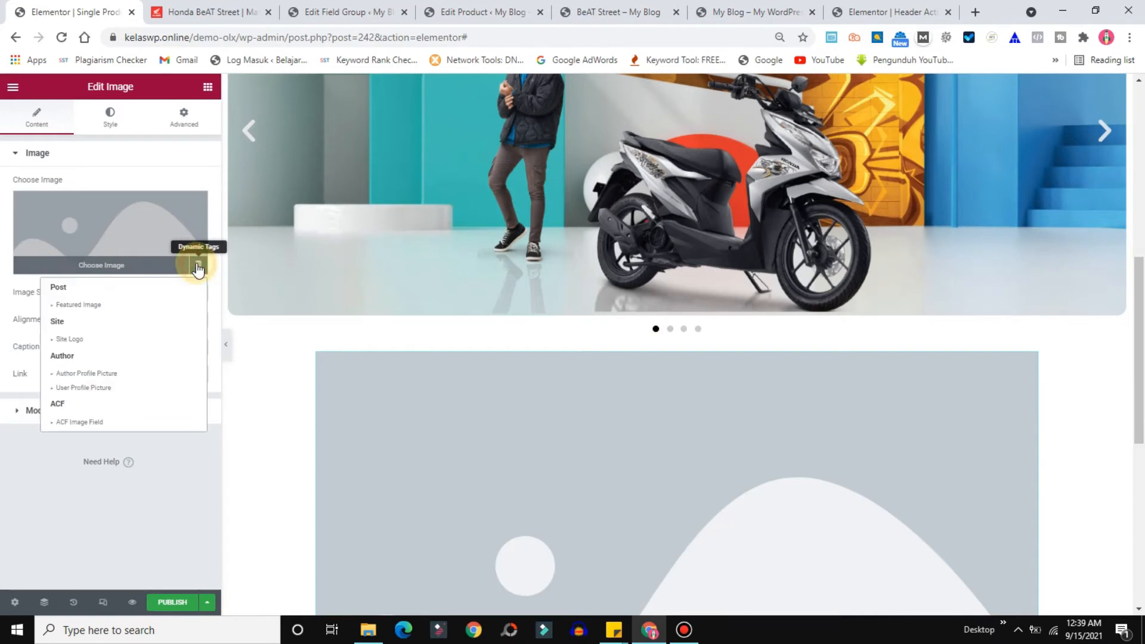
click(74, 423)
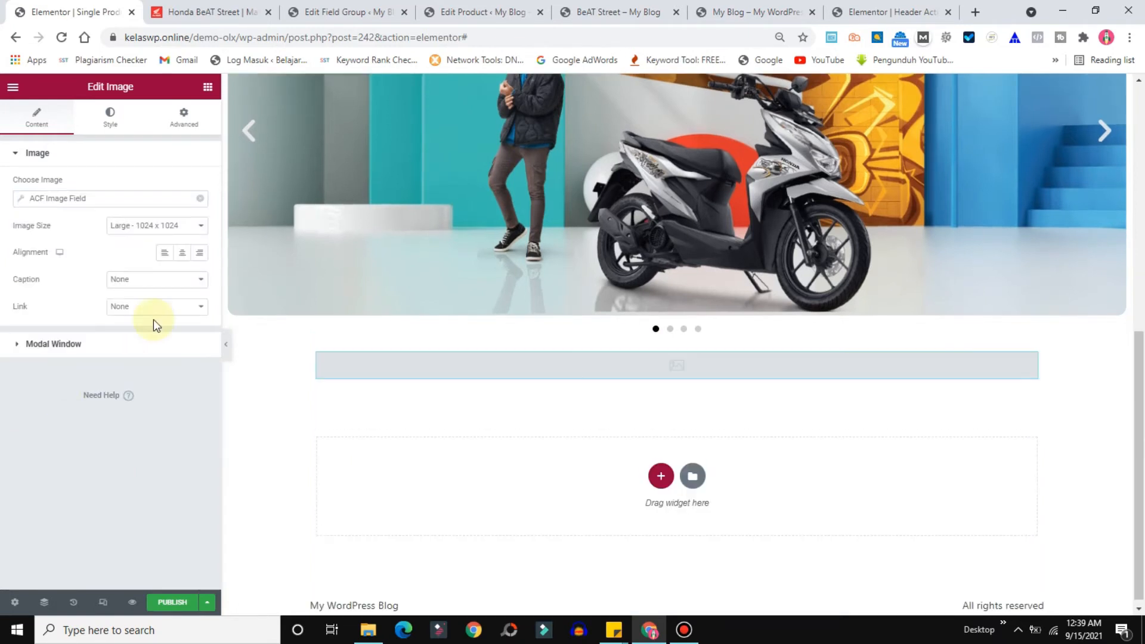
click(17, 198)
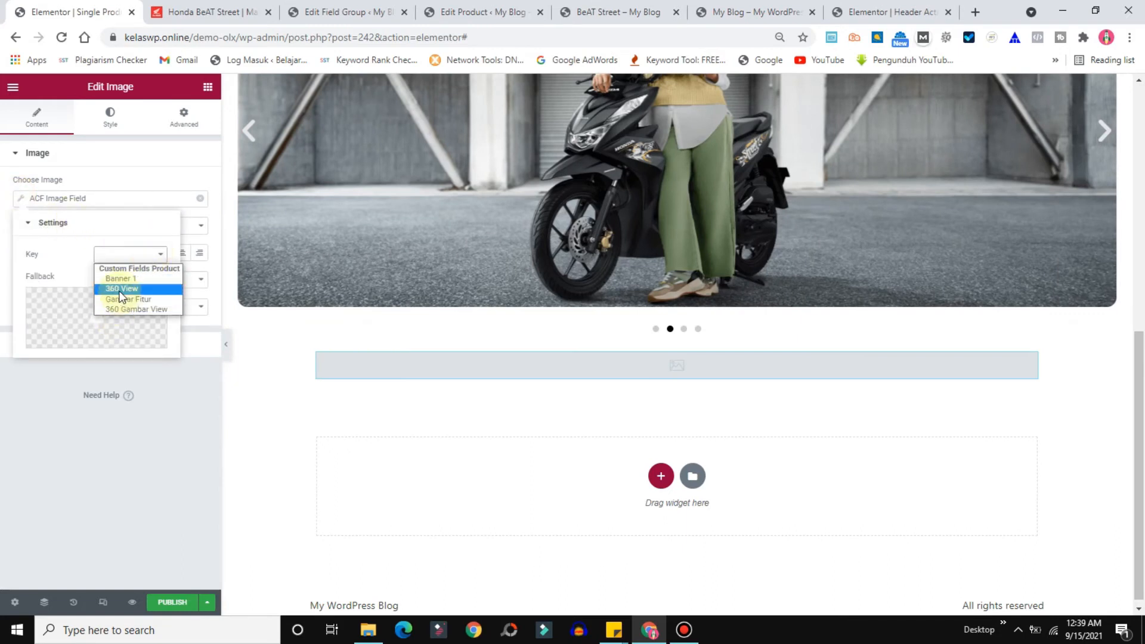
click(117, 290)
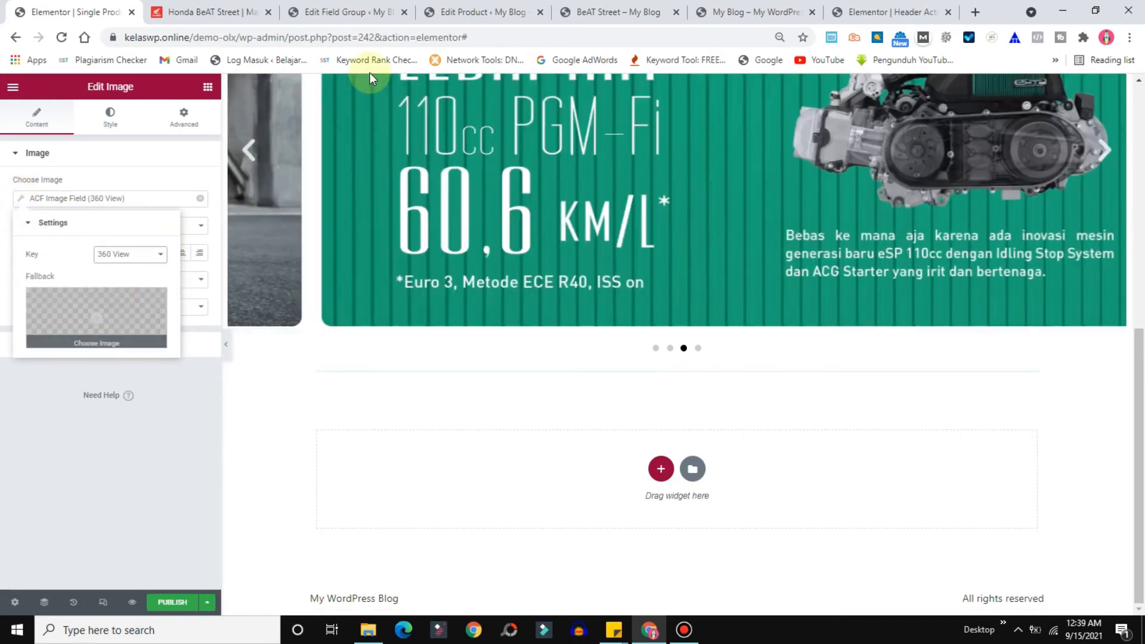
click(331, 7)
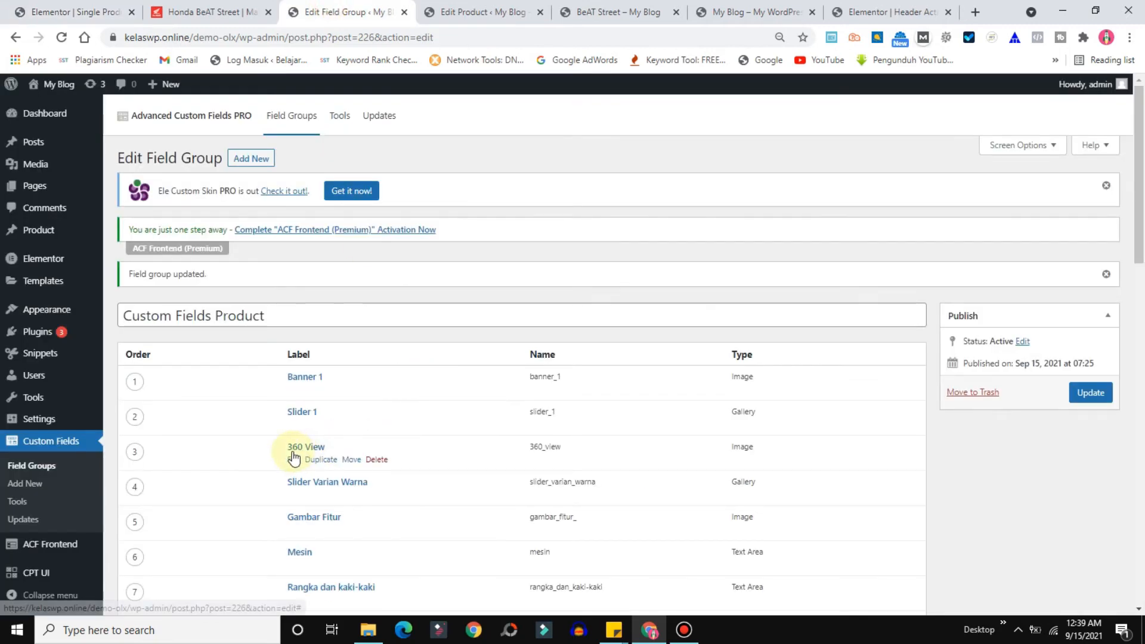
click(43, 7)
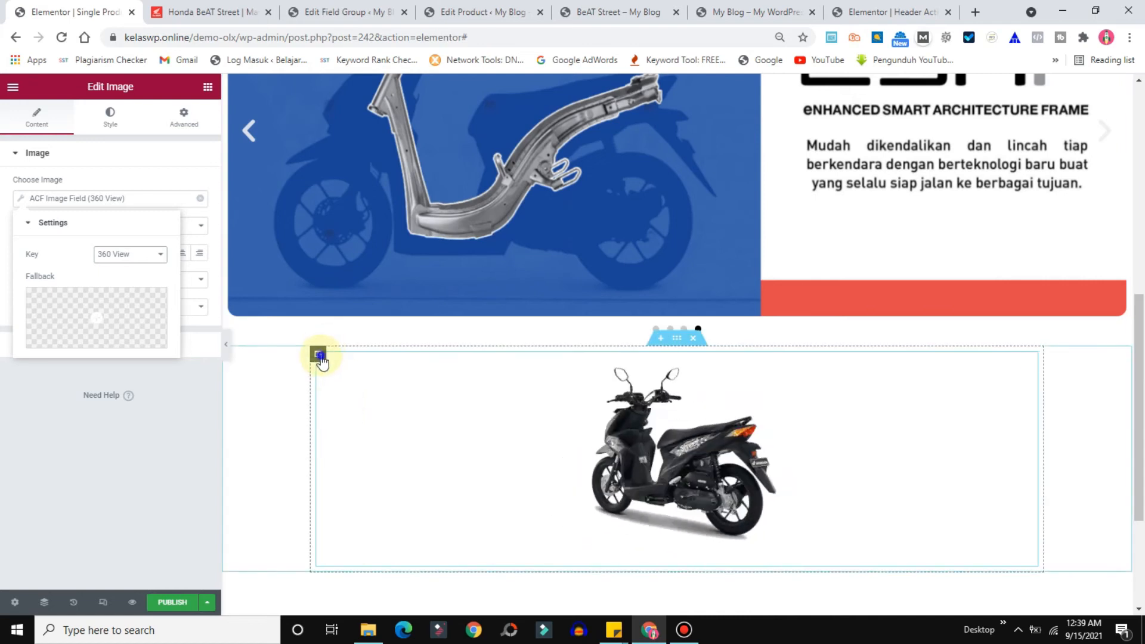
Duplicate the motorcycle image's column twice to make three columns in the section
right_click(320, 357)
click(368, 389)
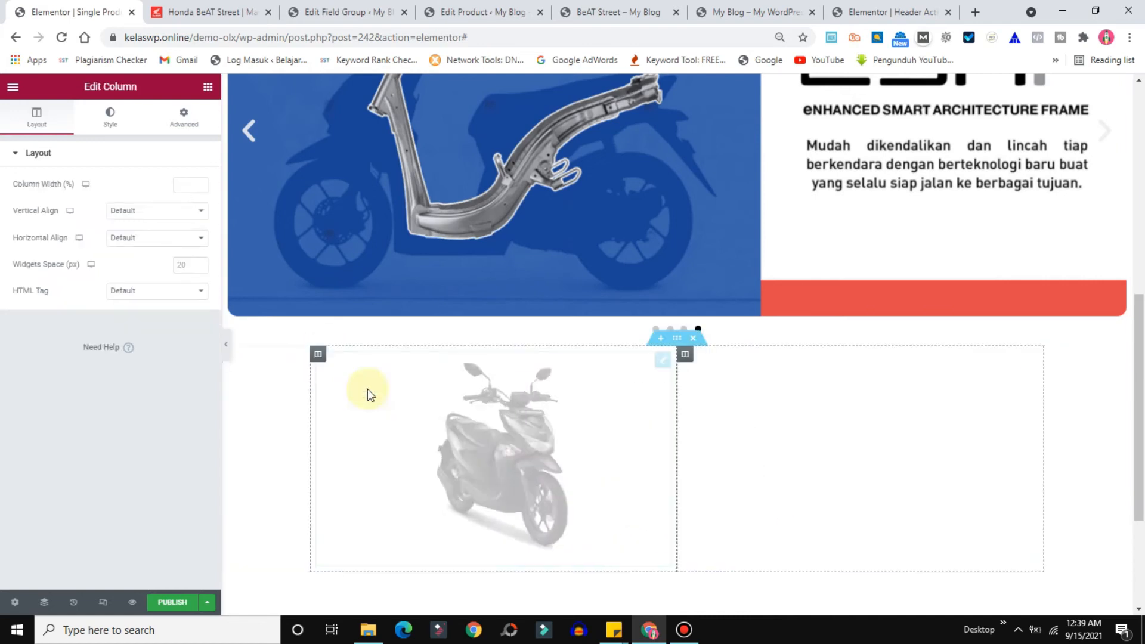
right_click(685, 355)
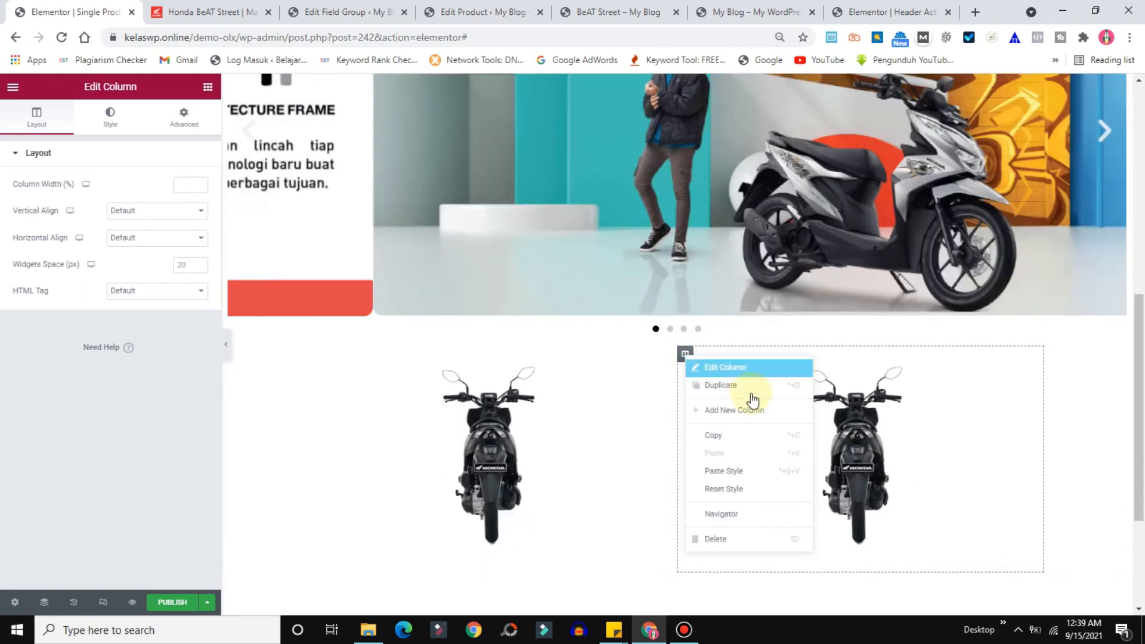
click(750, 385)
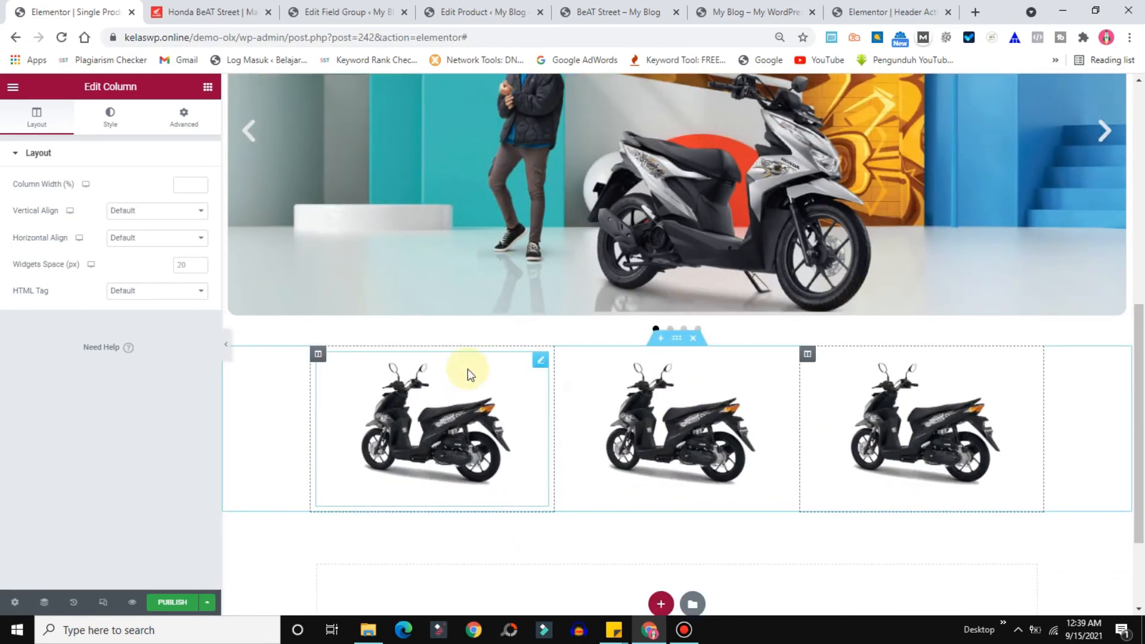
Delete the motorcycle images from the first and third columns, keeping only the middle one
right_click(541, 361)
click(569, 544)
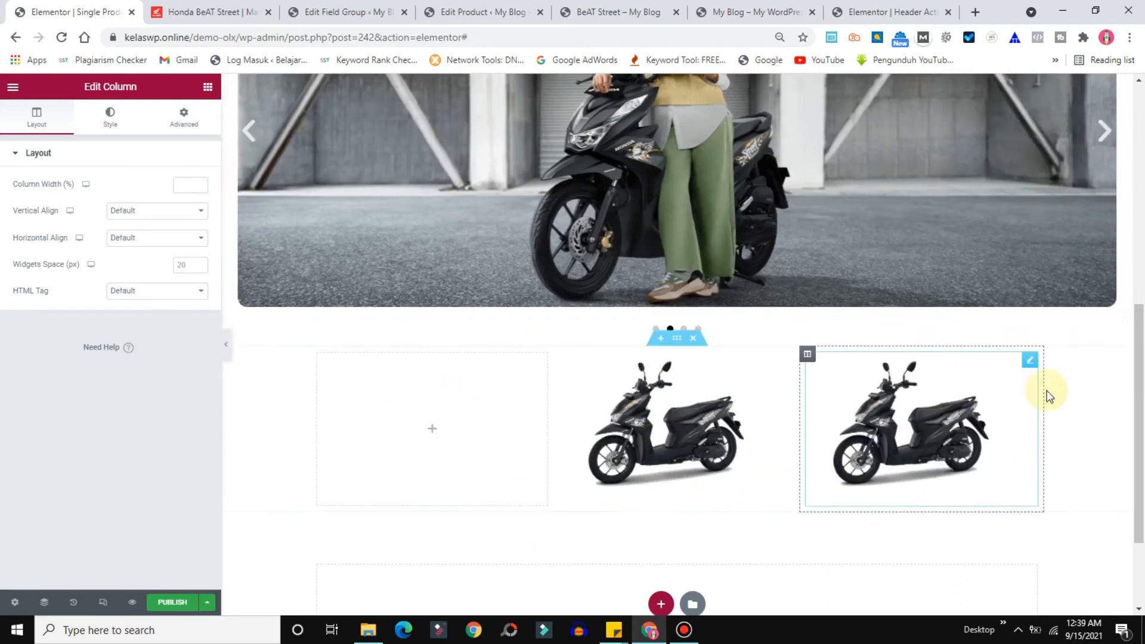
right_click(1031, 365)
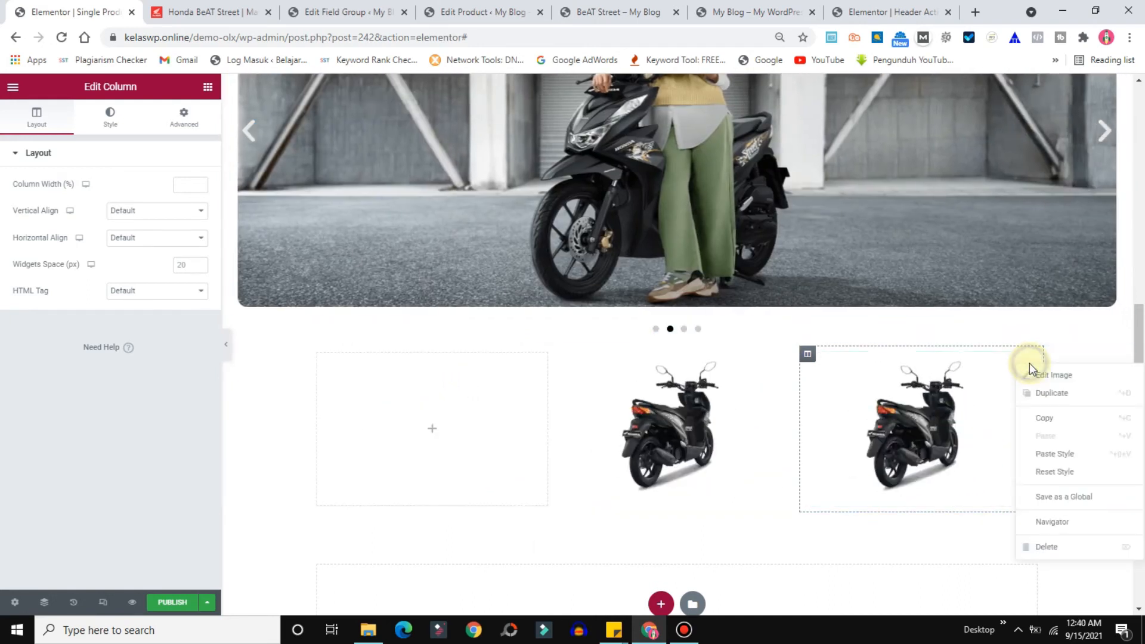
click(1034, 546)
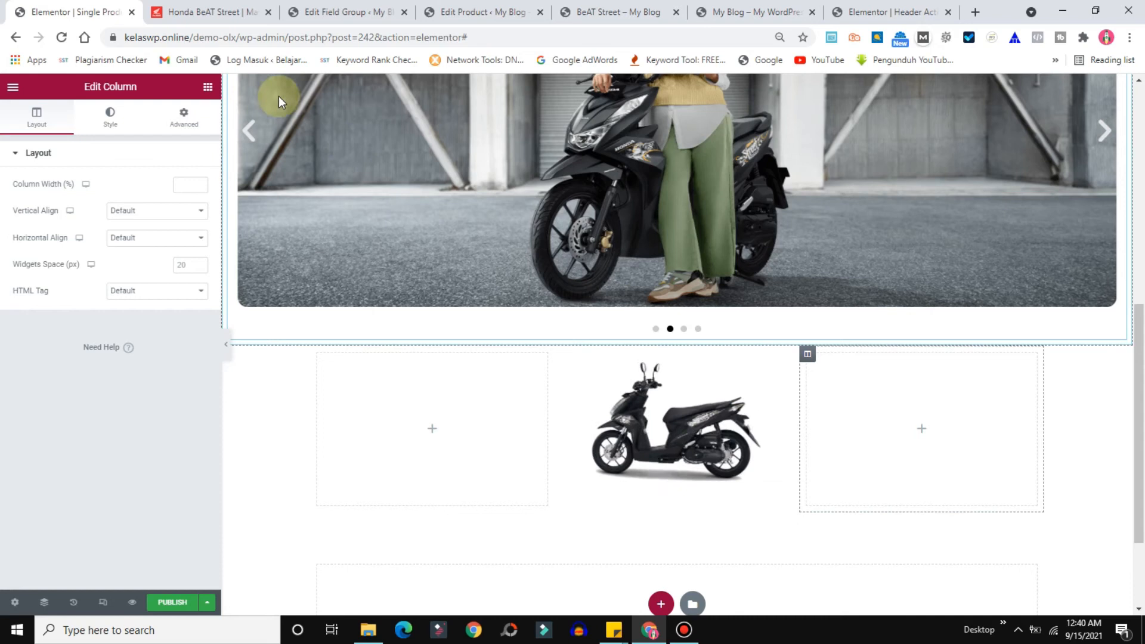
Add an Image widget to the third column and fill it from the ACF Image Field with the key 360 Gambar View
click(208, 86)
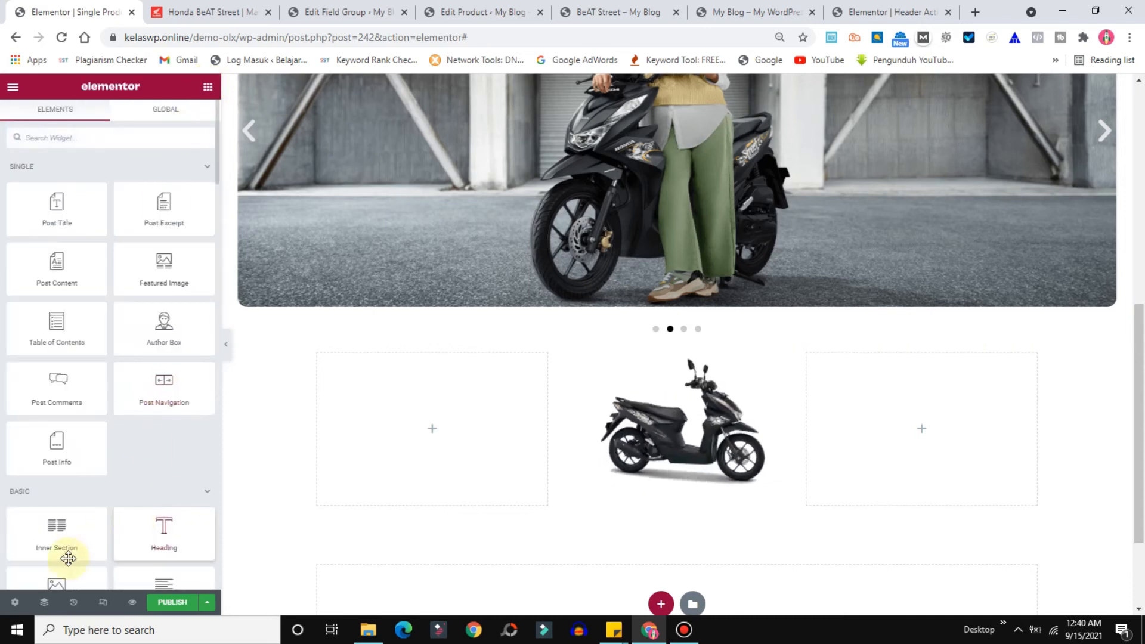
drag(60, 579, 948, 422)
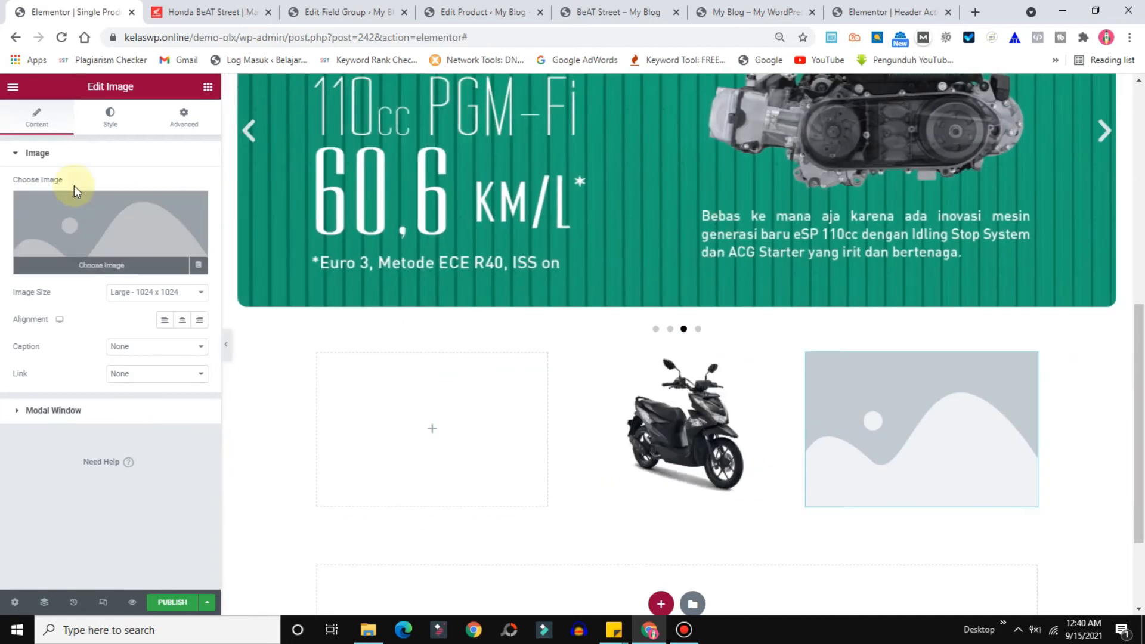
click(198, 266)
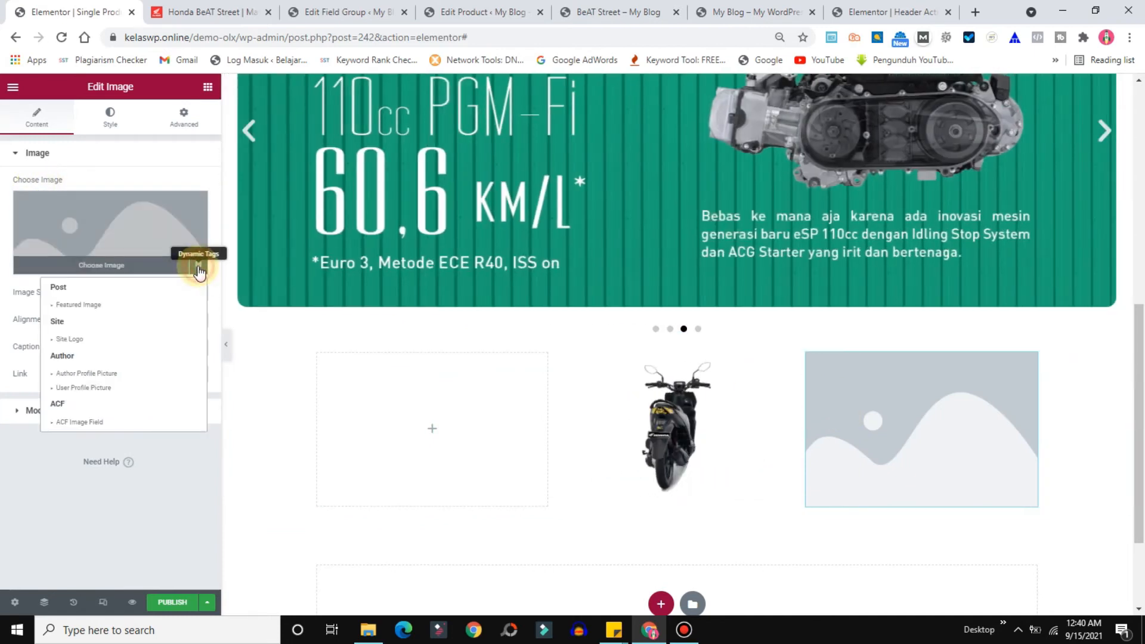
click(72, 424)
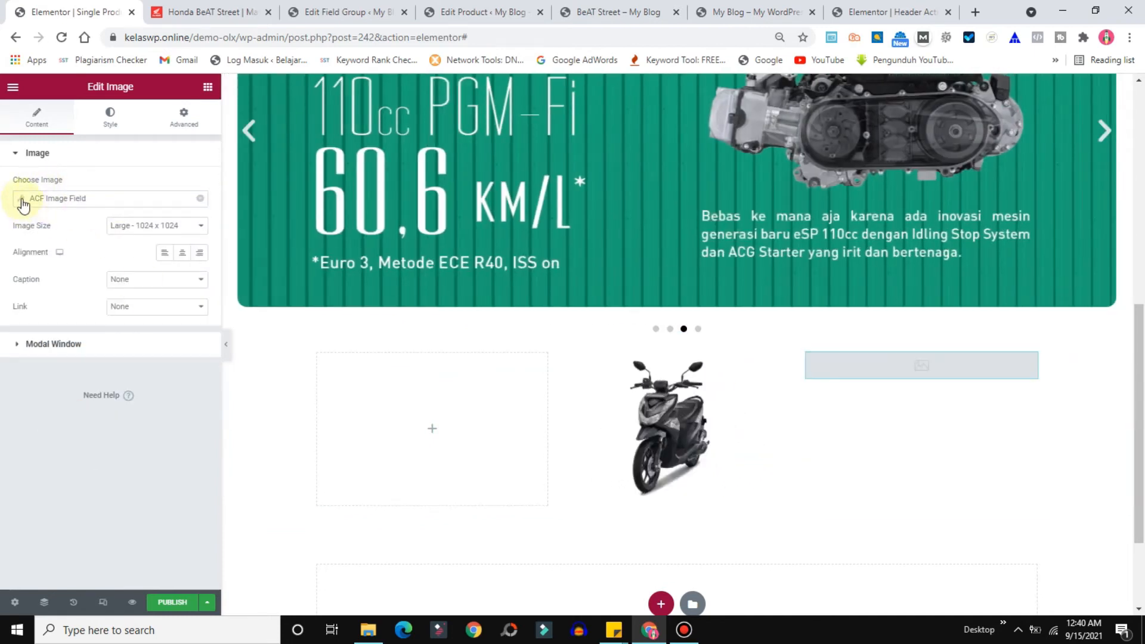
click(22, 198)
click(144, 254)
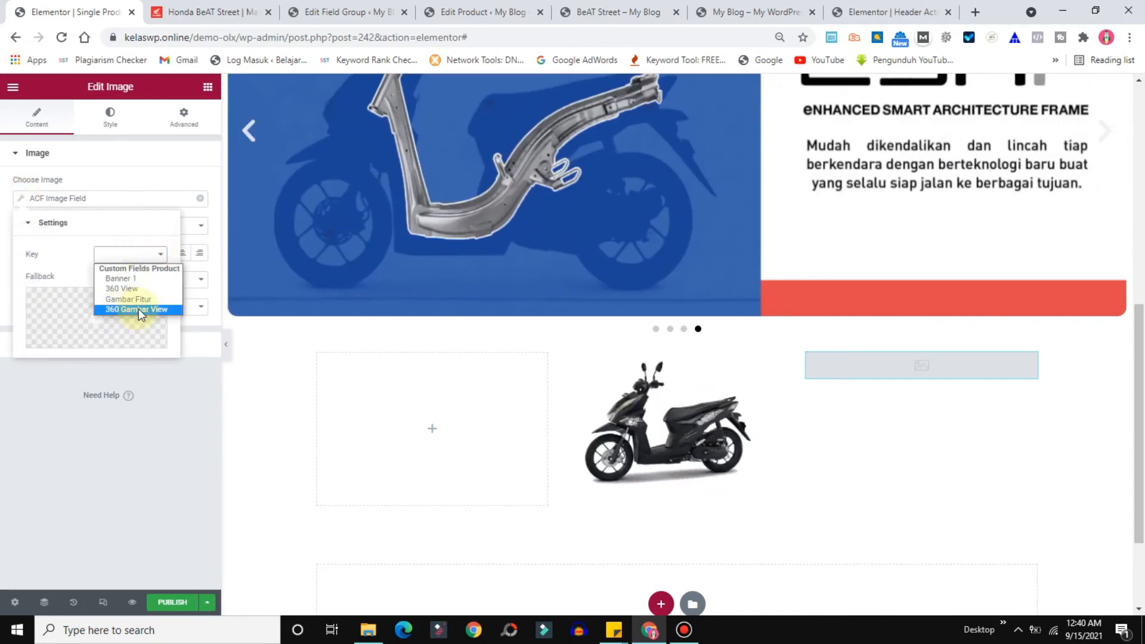
click(110, 309)
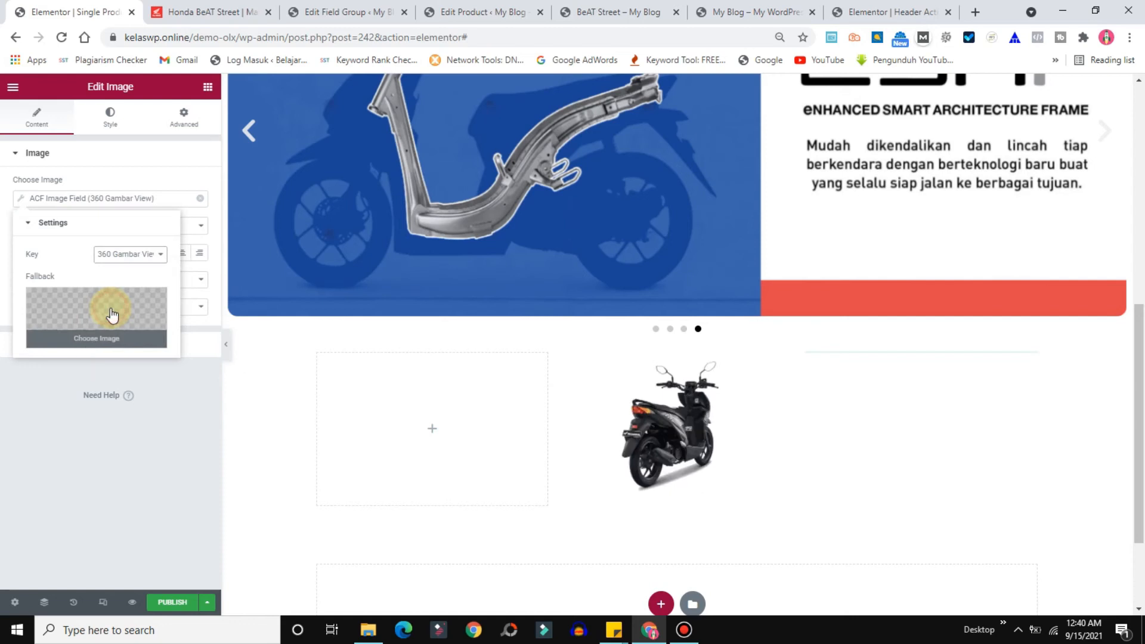
Check the 360 Gambar View field in the Custom Fields Product field group and return to the template
click(337, 12)
drag(1141, 144, 1136, 314)
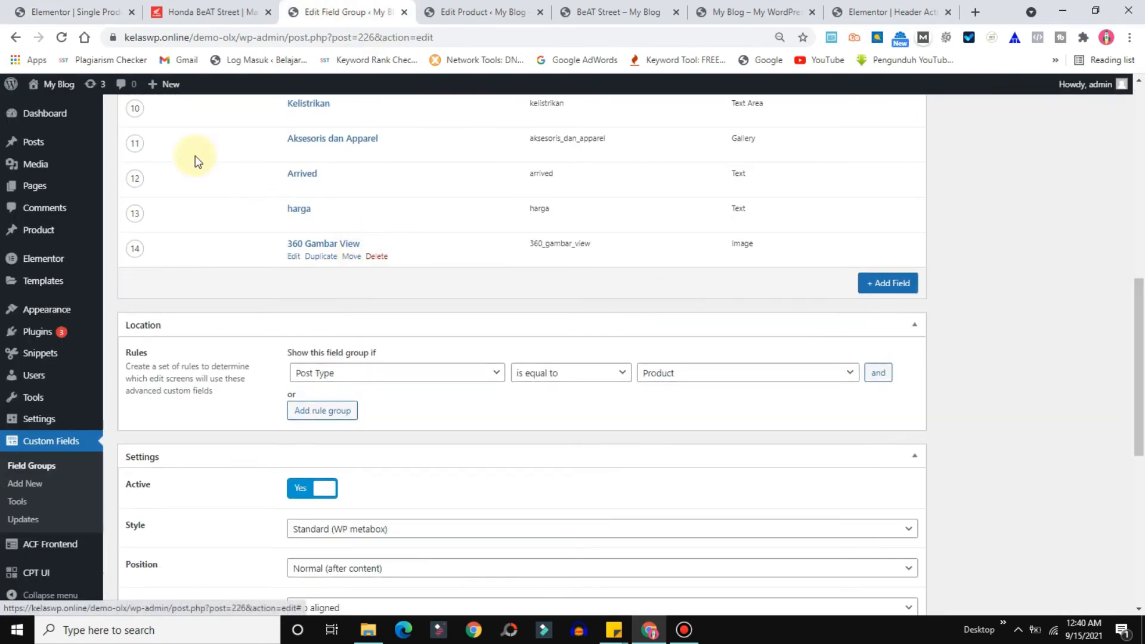
click(54, 12)
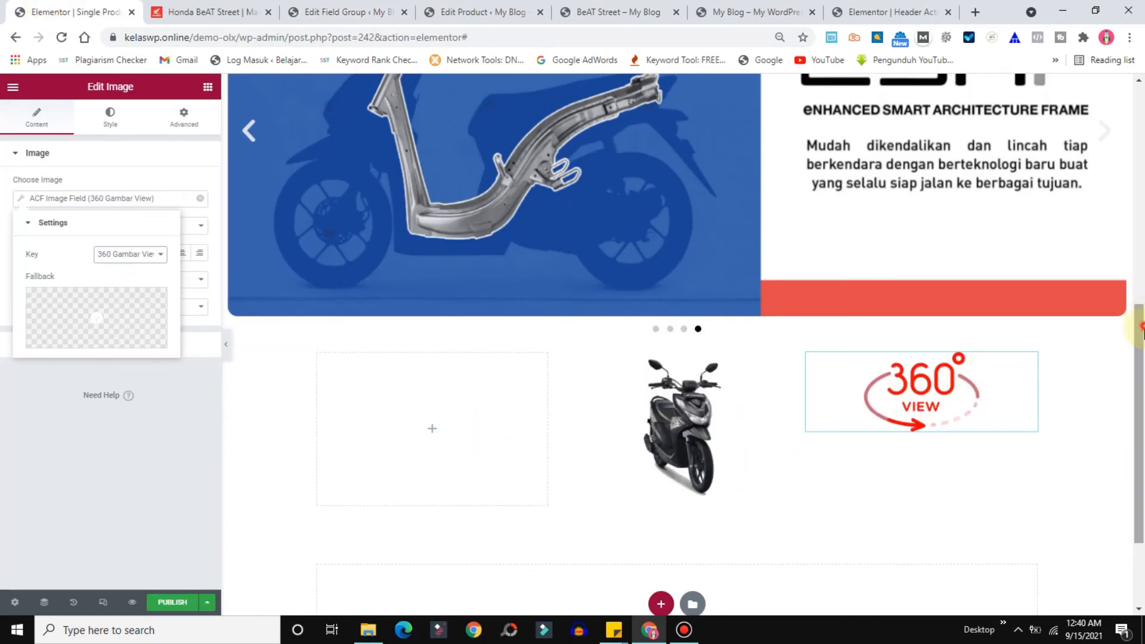
Set the motorcycle image's size to Full and widen its middle column by narrowing the first and third columns
scroll(770, 358, down, 2)
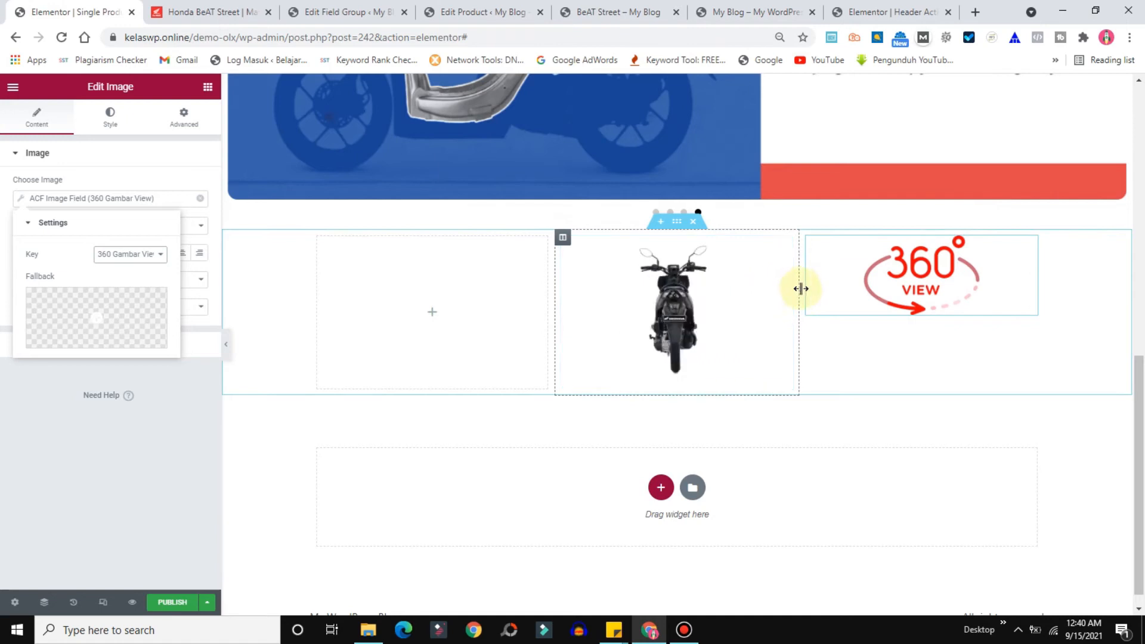
click(784, 243)
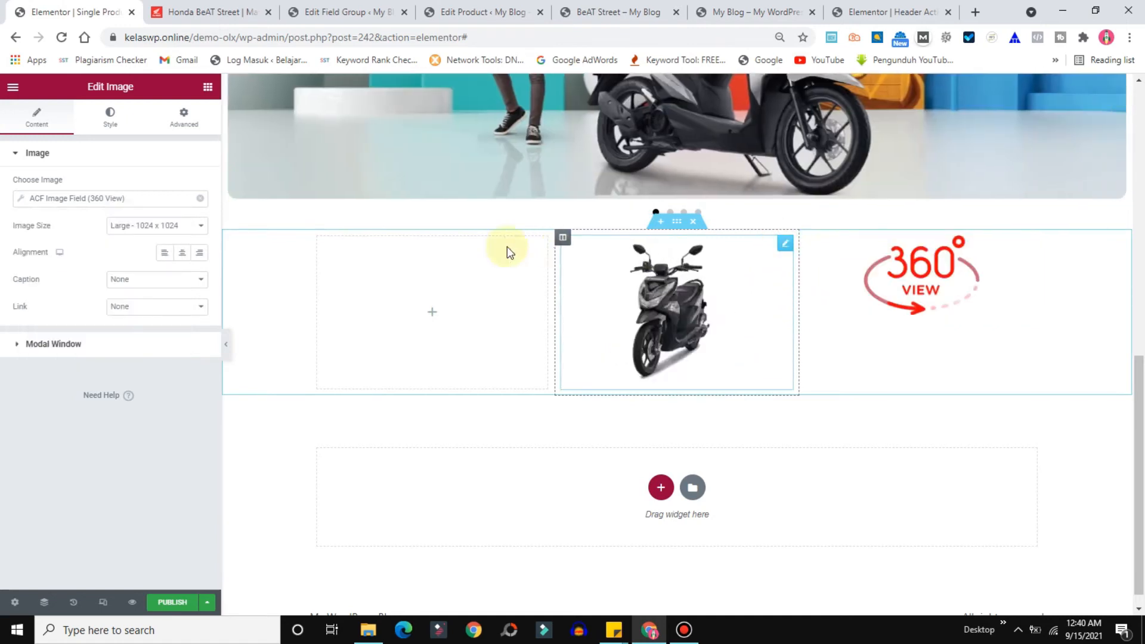
click(159, 225)
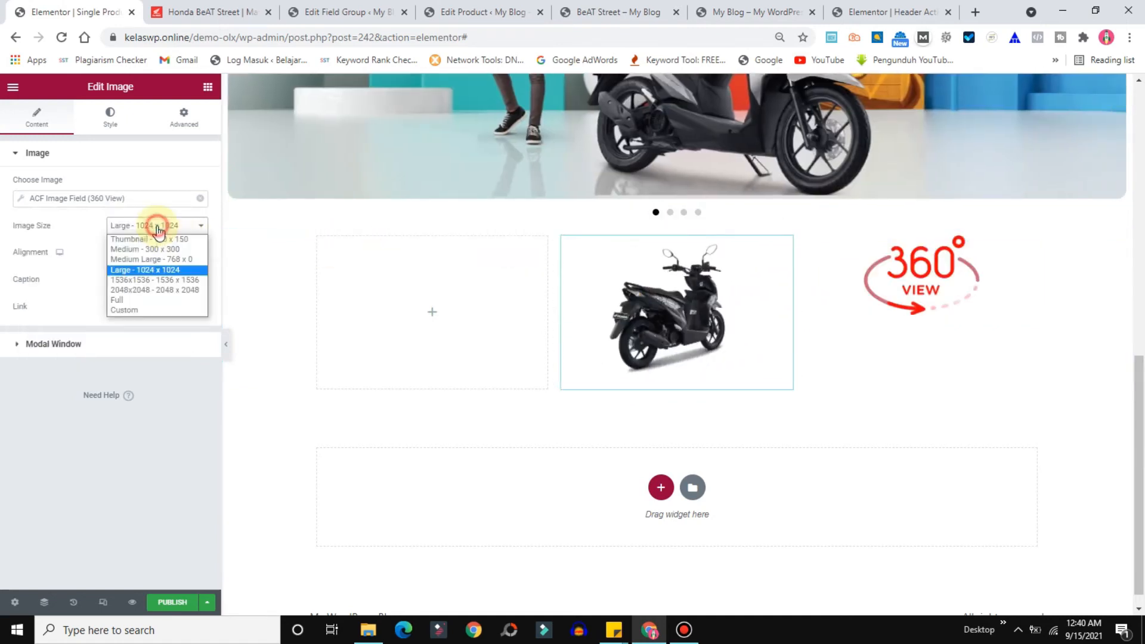
click(116, 302)
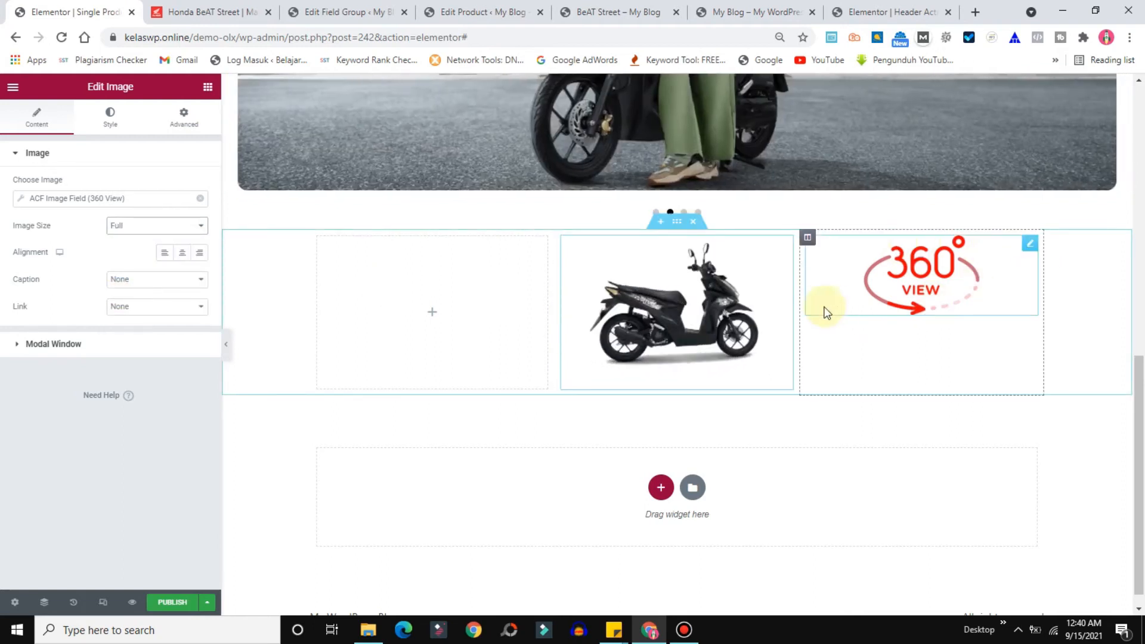
drag(799, 305, 954, 288)
drag(552, 320, 440, 318)
drag(953, 326, 908, 329)
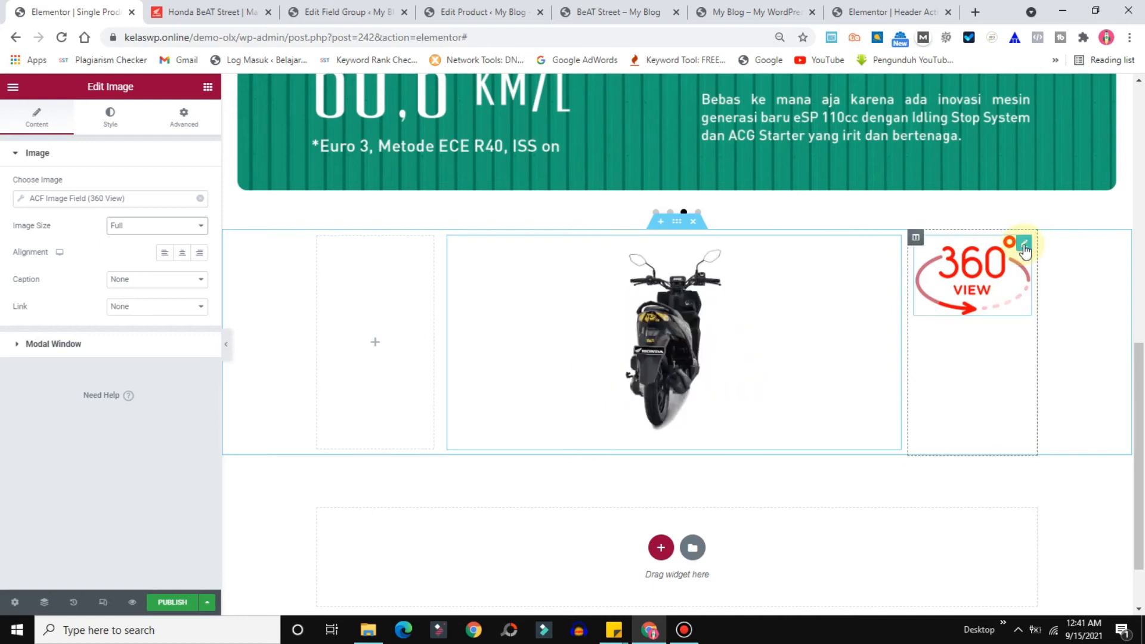
Set the 360 View logo's width to 41% and align it left in the third column
click(1026, 244)
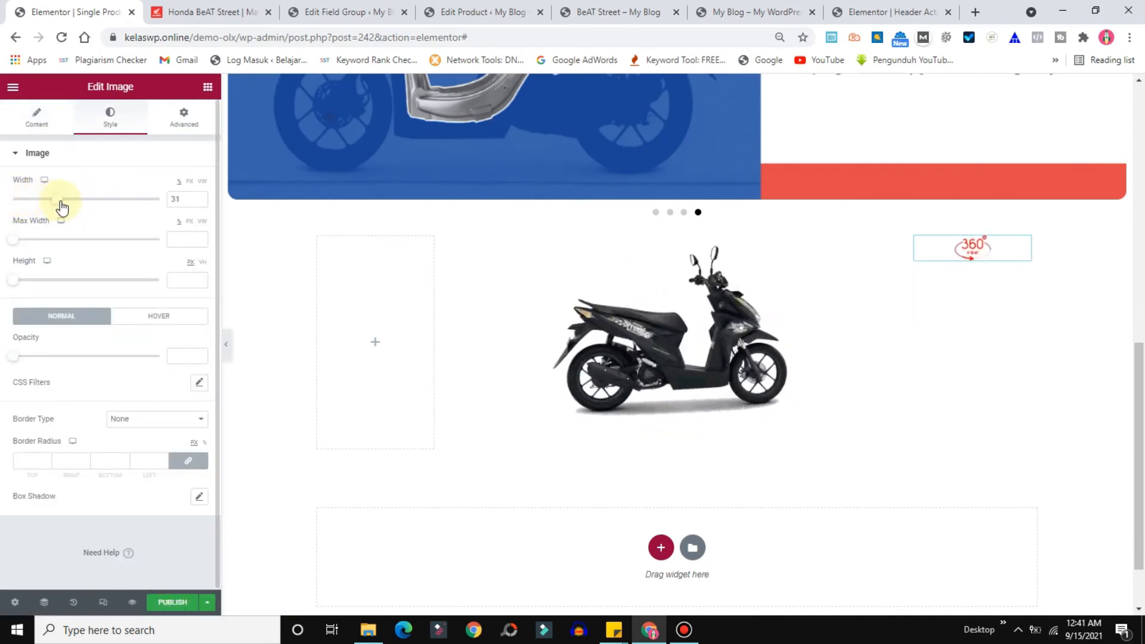
drag(67, 207, 74, 207)
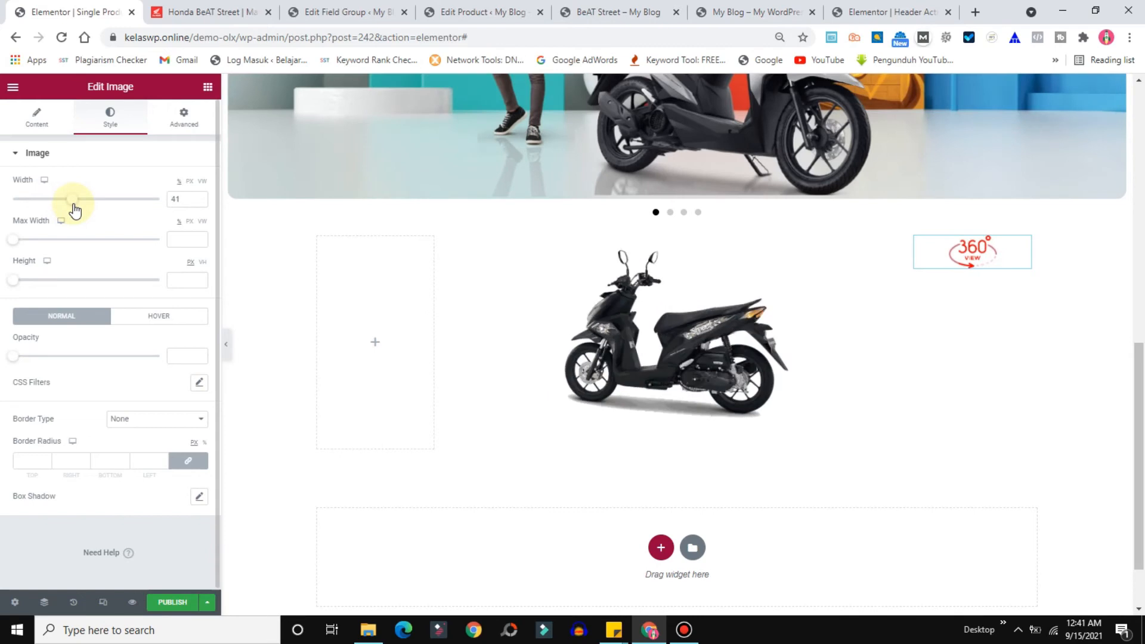
click(30, 119)
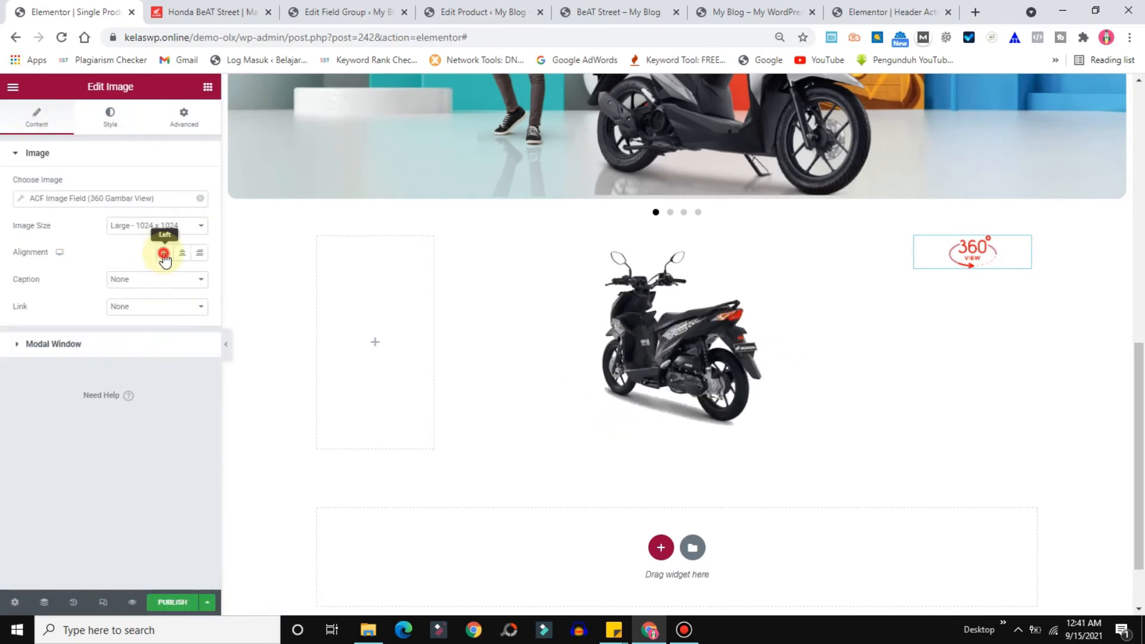
click(164, 254)
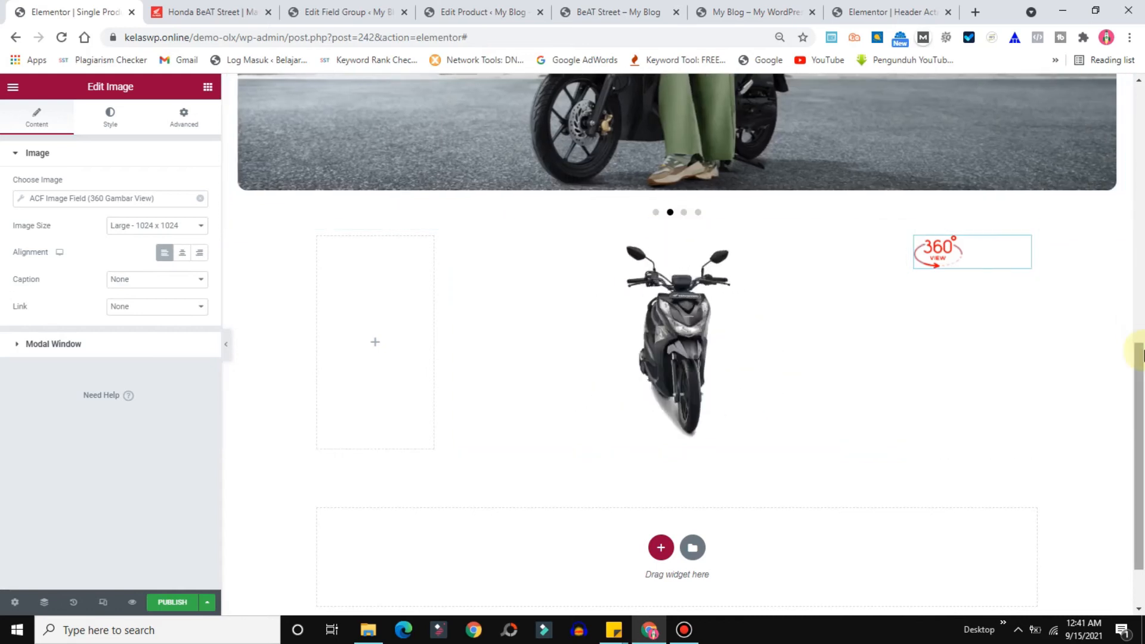
Consult the Varian Warna part of Honda's BeAT Street page and add a one-column section with the heading "Varian Warna" below the 360 view
scroll(1137, 358, down, 2)
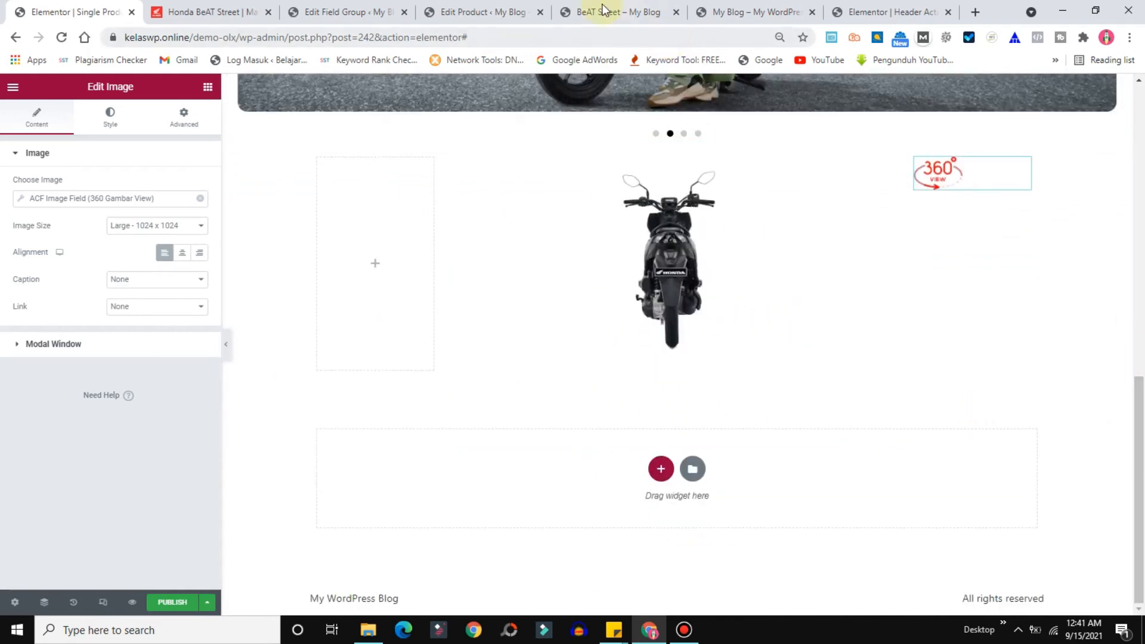
click(221, 13)
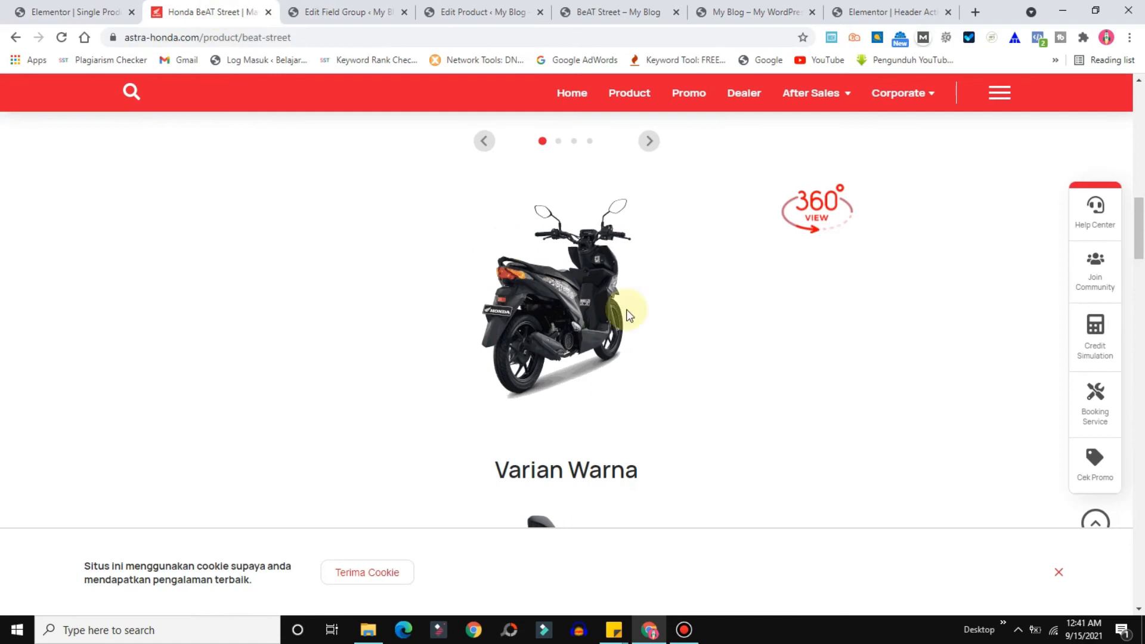
drag(1139, 226, 1141, 274)
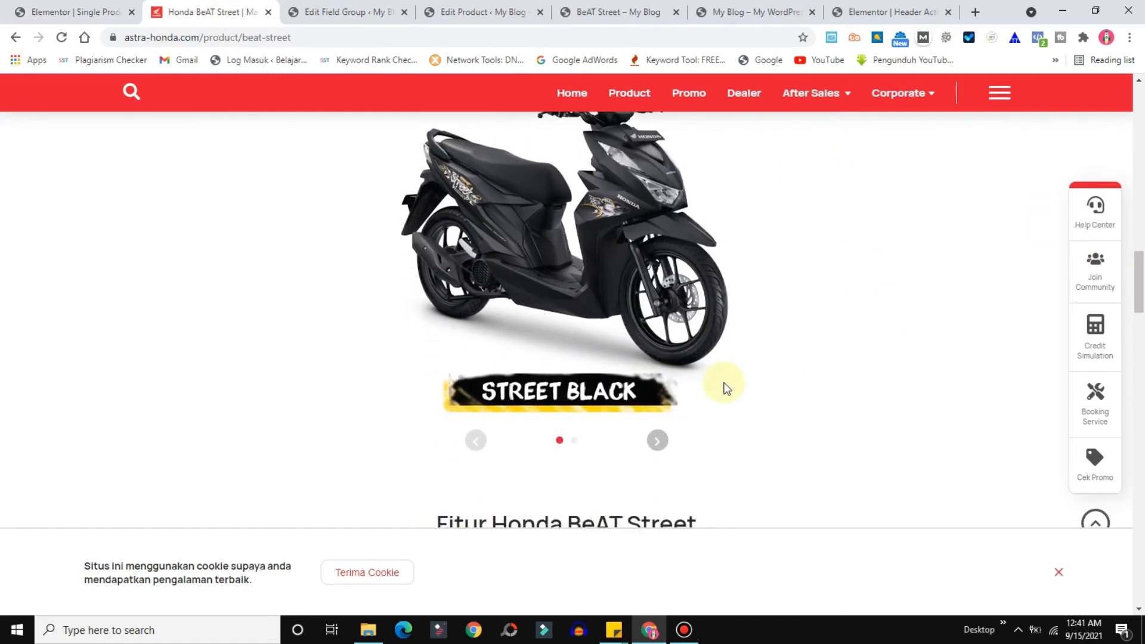
click(49, 7)
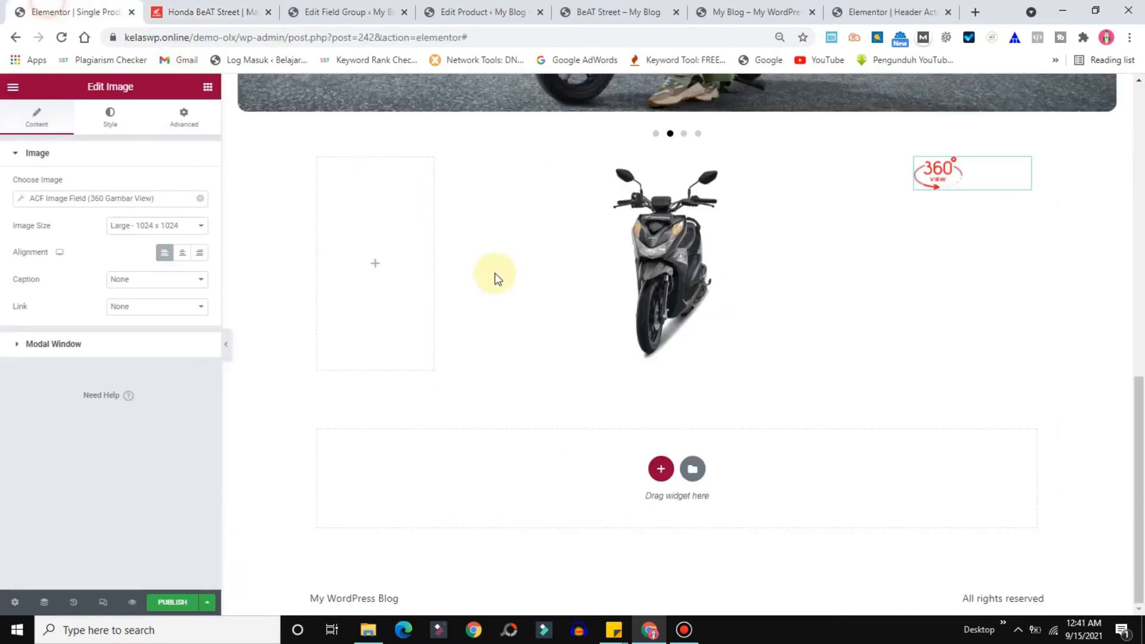
click(660, 474)
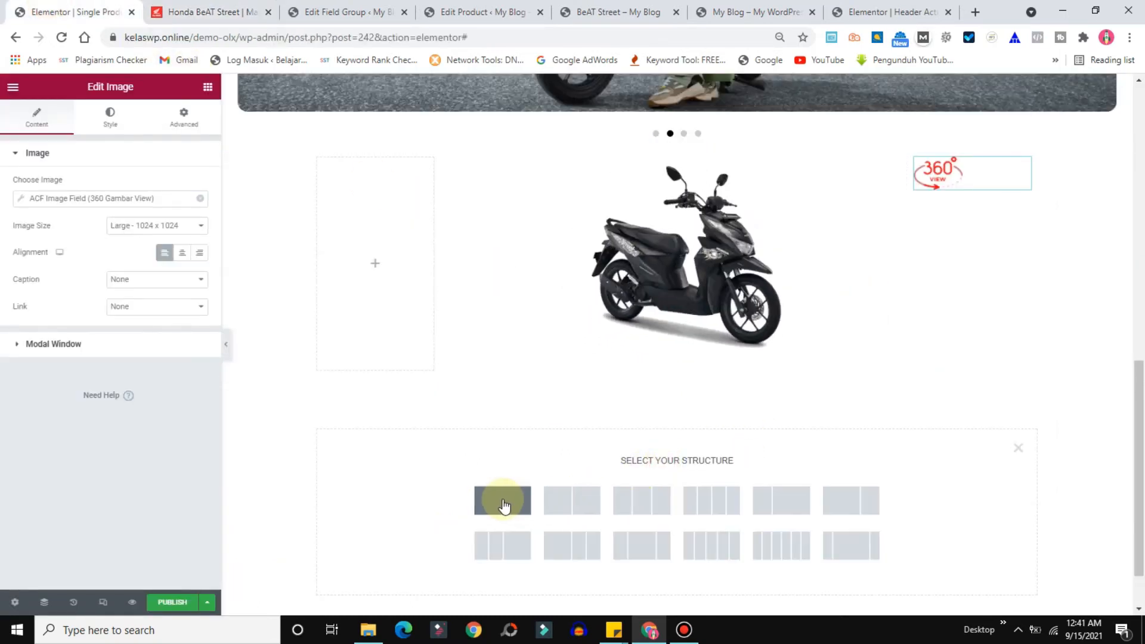
click(503, 505)
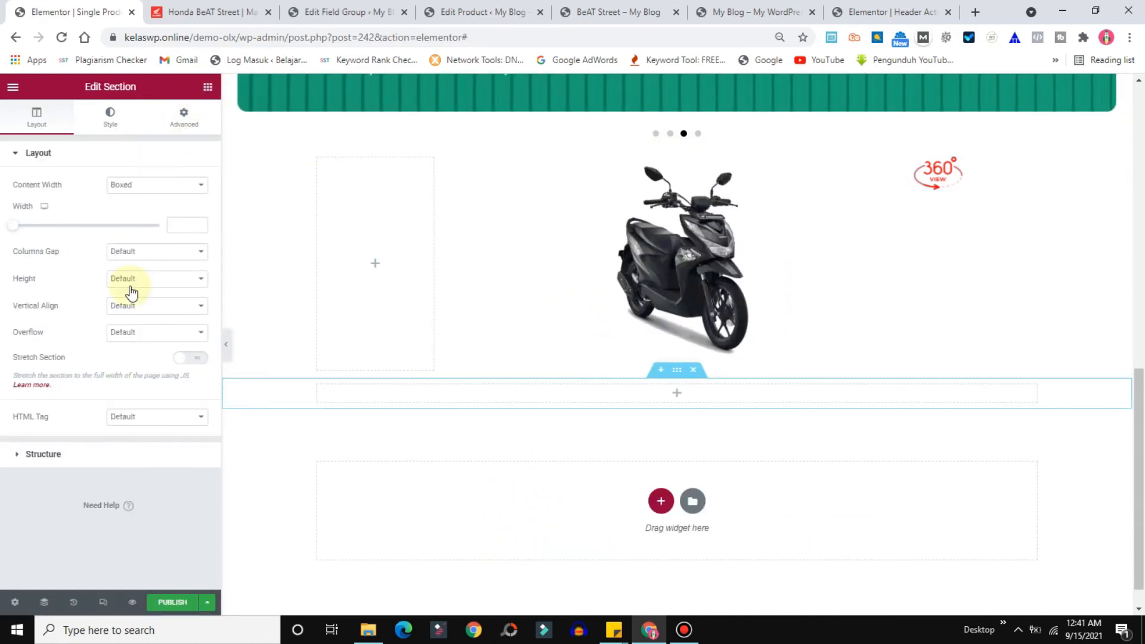
drag(164, 545, 684, 396)
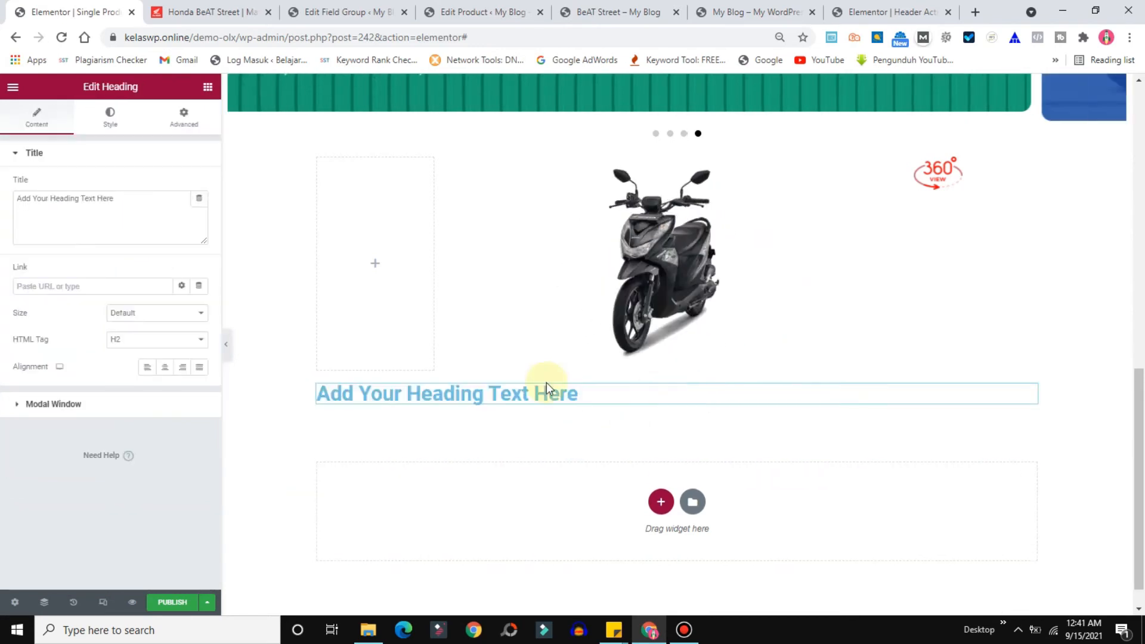
drag(141, 205, 11, 159)
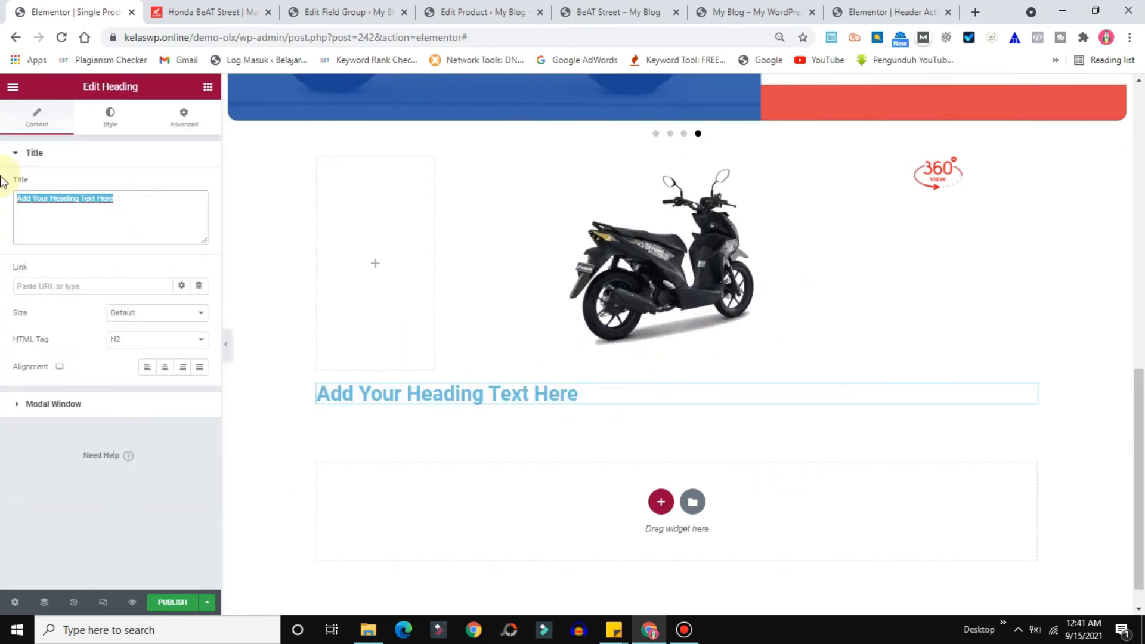
text(Varian Warna)
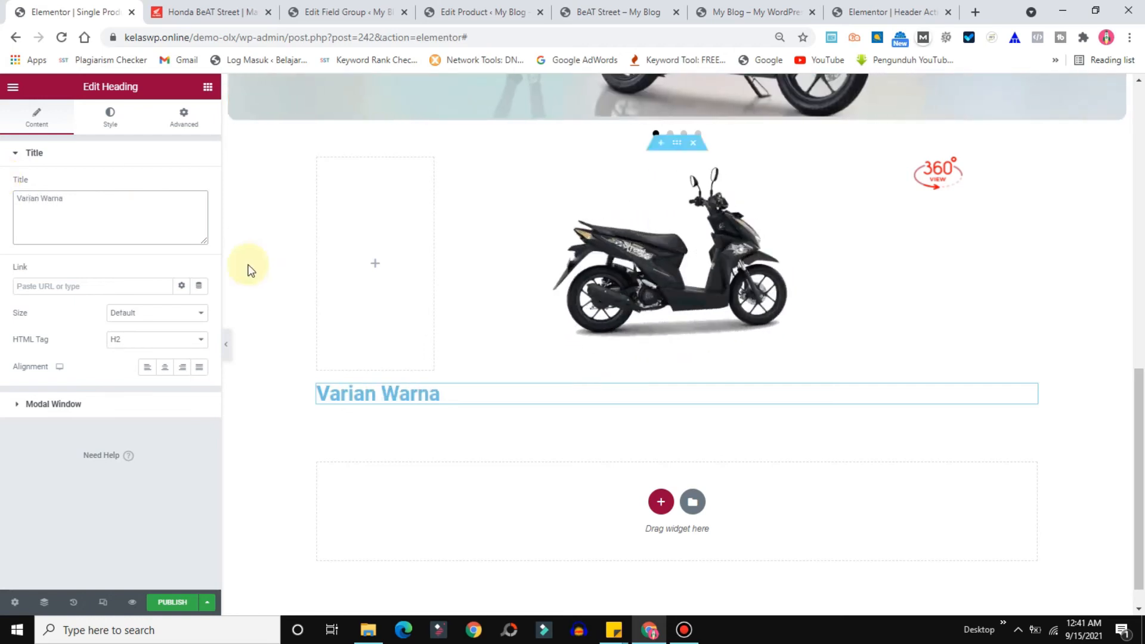
Centre the Varian Warna heading and change its text color to dark blue-black
click(165, 367)
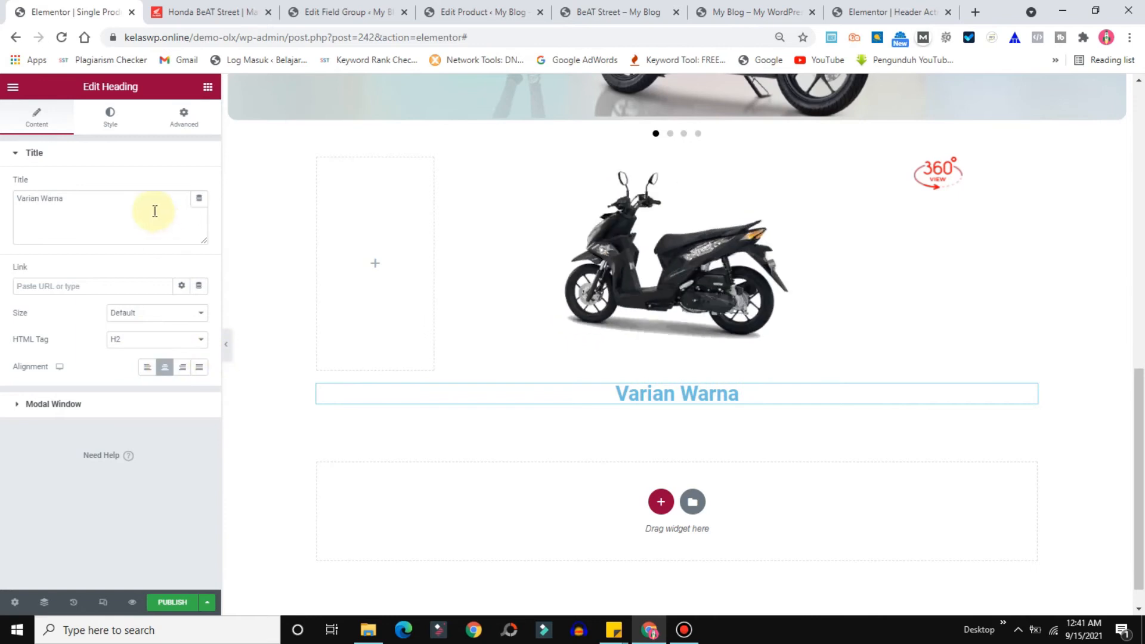
click(110, 117)
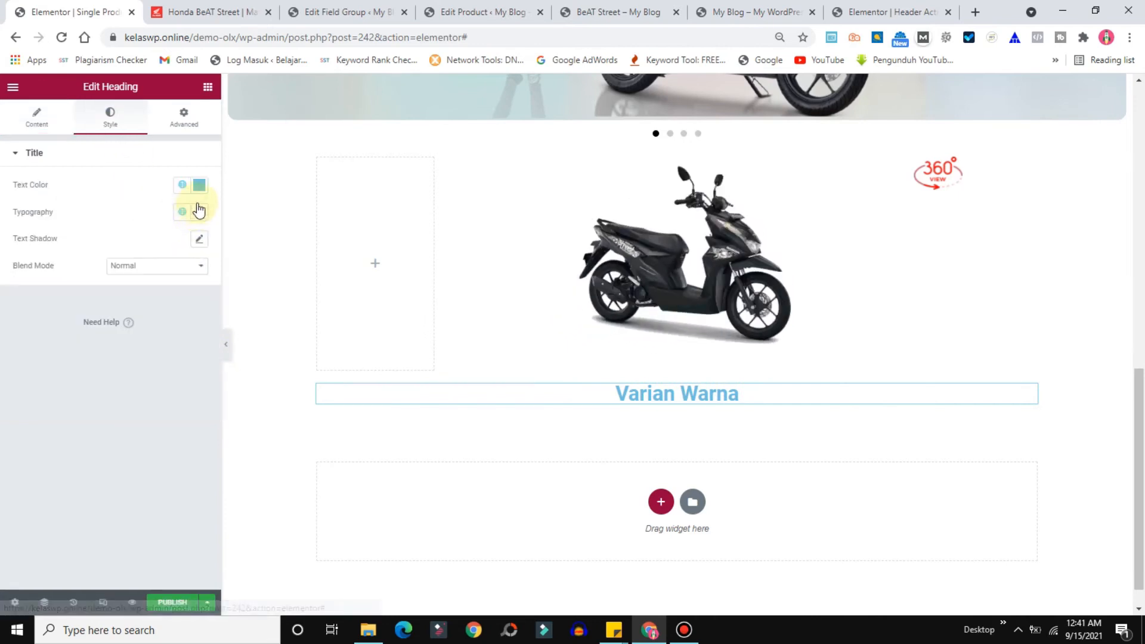
click(199, 185)
click(132, 307)
click(128, 318)
click(89, 491)
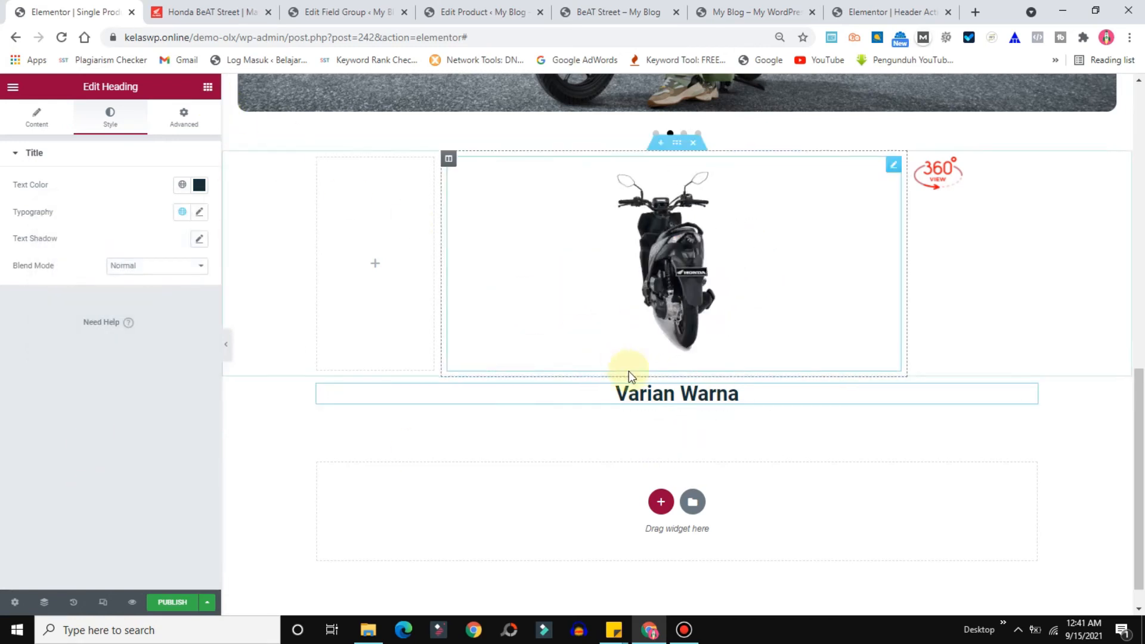
Add a one-column section below the Varian Warna heading and place an Image Carousel widget in it
click(661, 502)
click(506, 532)
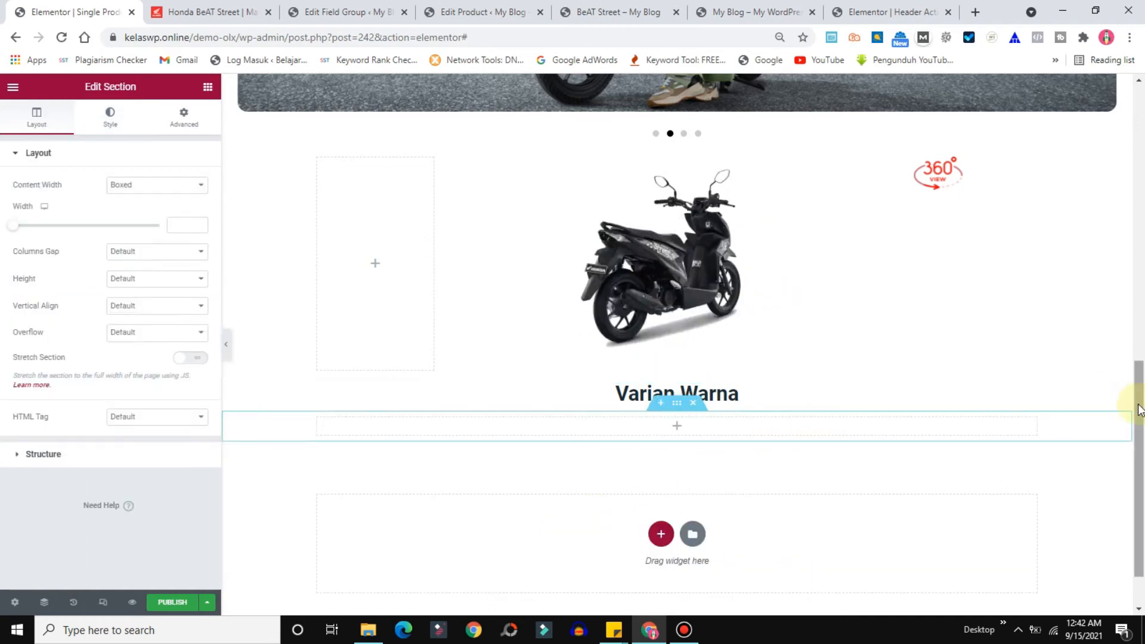
scroll(1139, 409, down, 2)
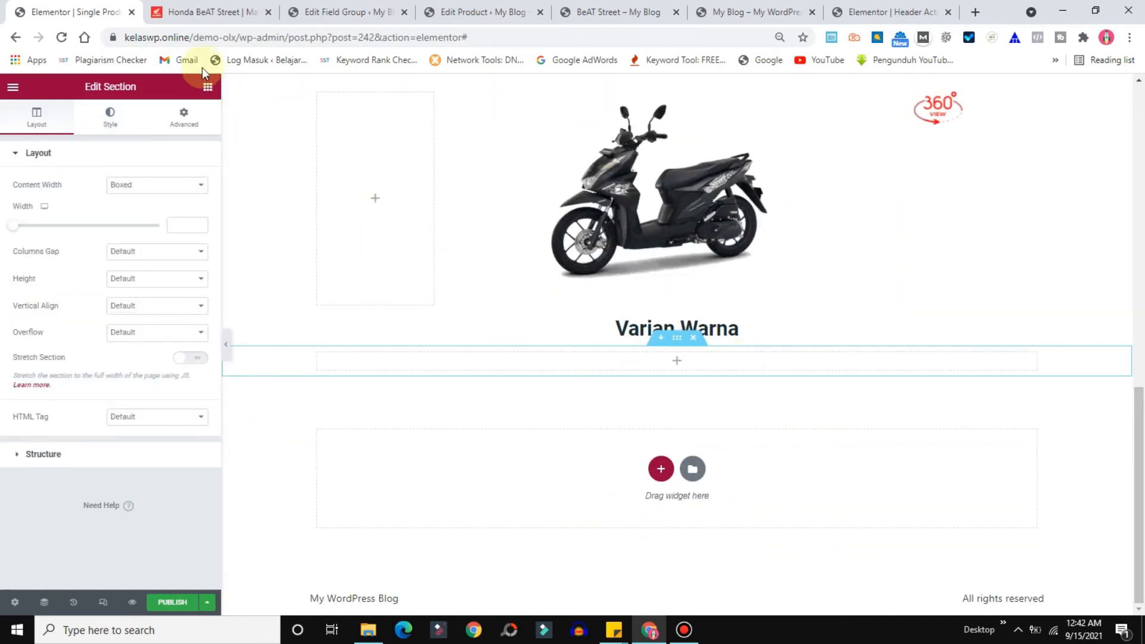
click(208, 87)
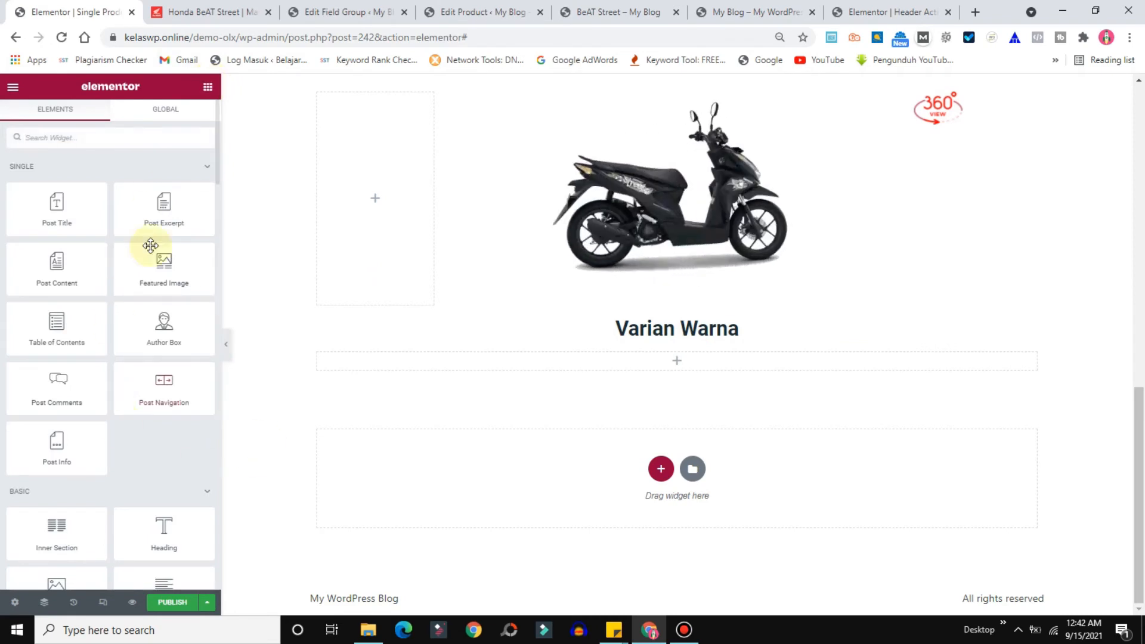
click(75, 141)
text(car)
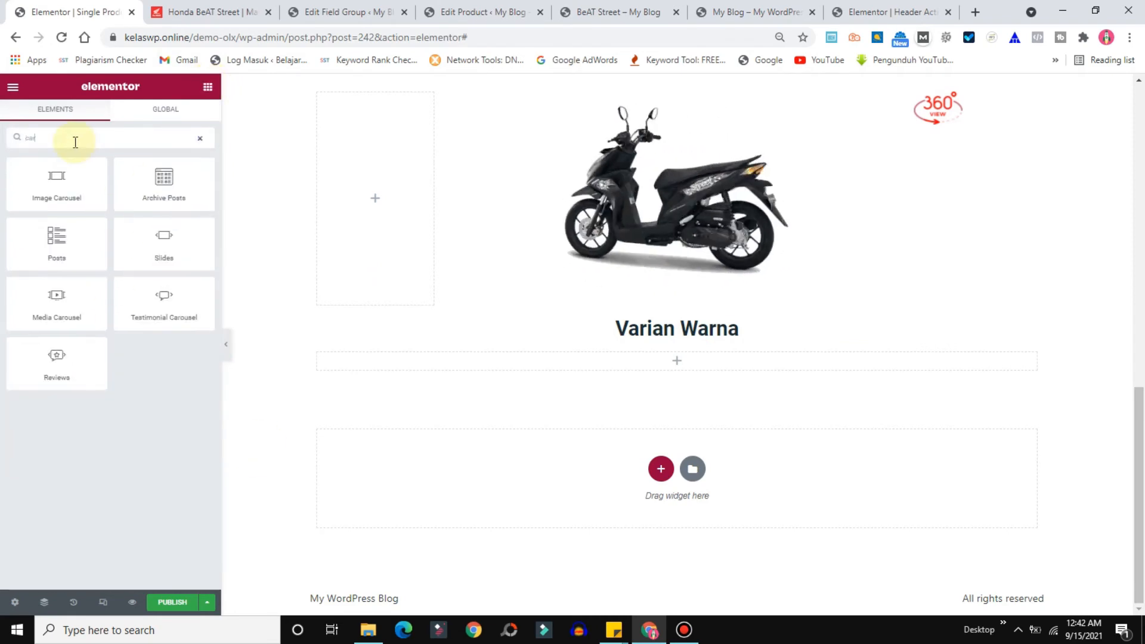
drag(53, 178, 679, 355)
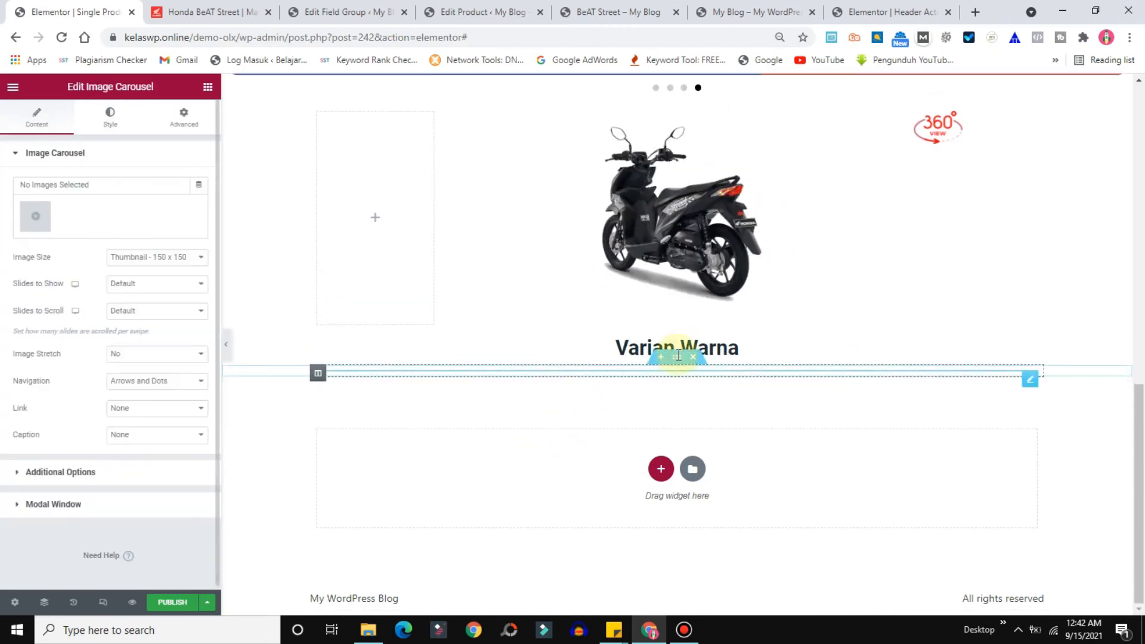
Fill the new image carousel from the ACF Gallery Field with the key Slider Varian Warna
click(199, 187)
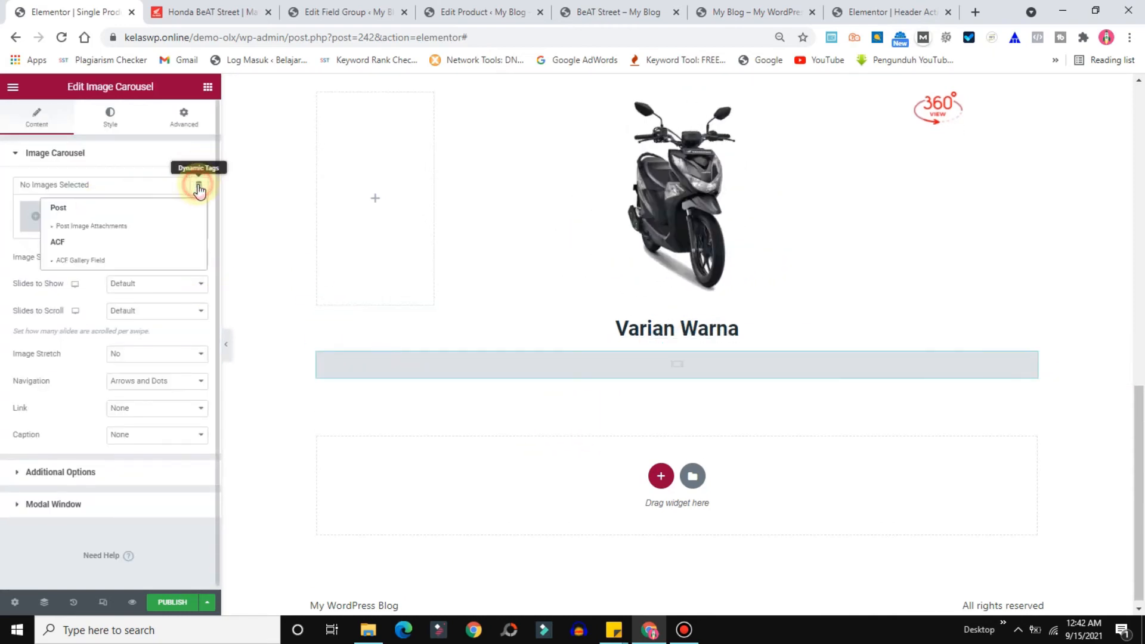
click(68, 262)
click(22, 188)
click(150, 249)
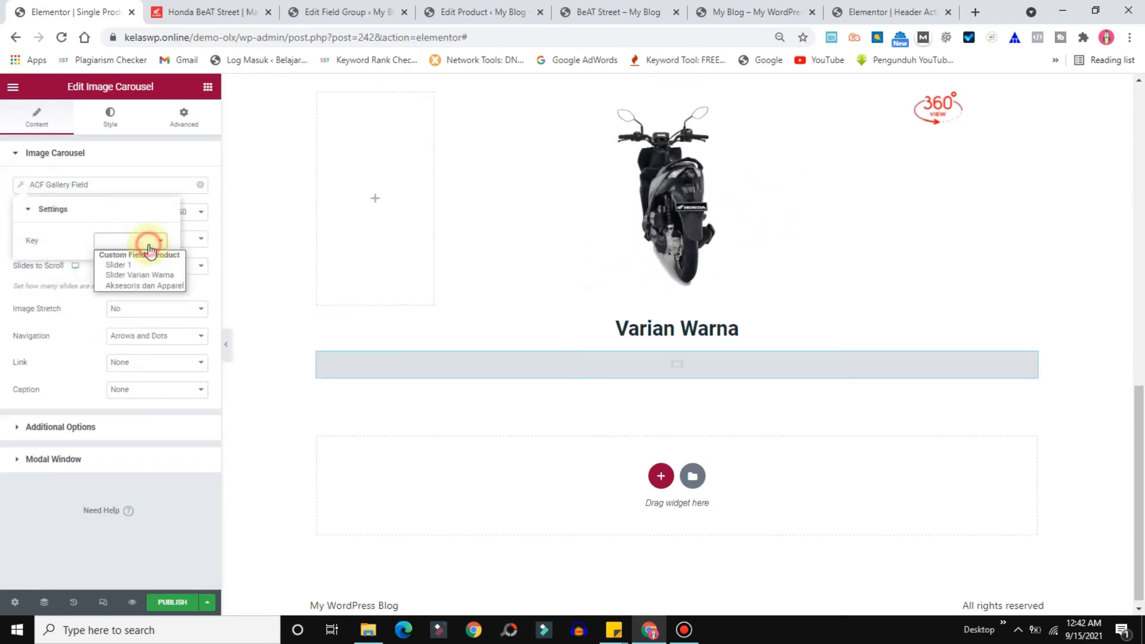
click(120, 276)
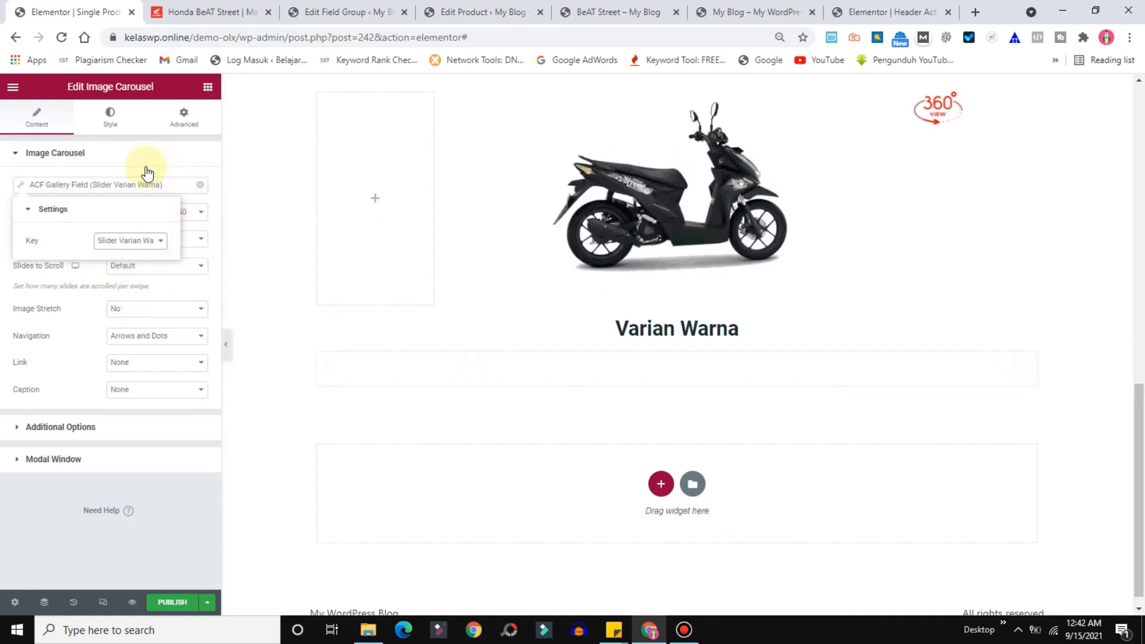
click(57, 322)
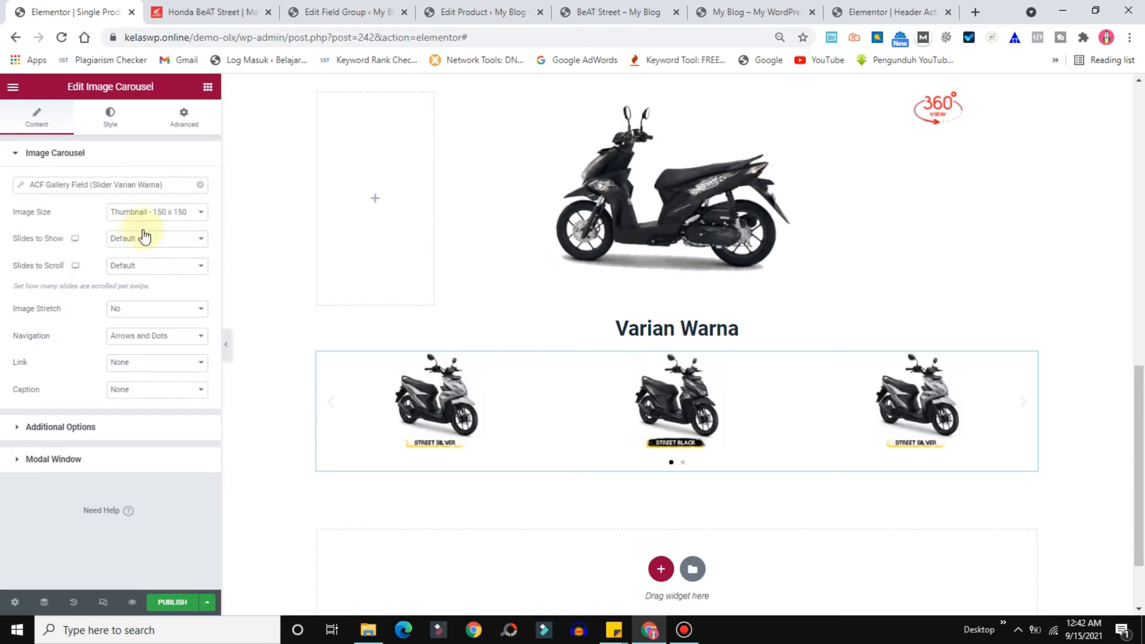
Set the Varian Warna carousel's image size to Full and its slides to show to 1
click(130, 216)
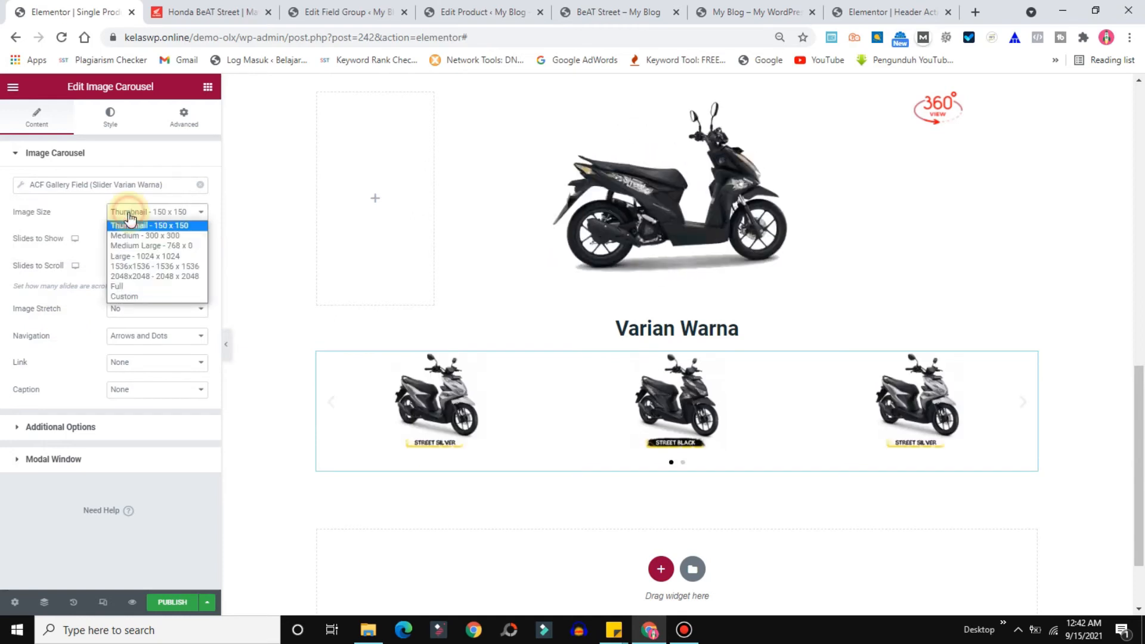
click(126, 286)
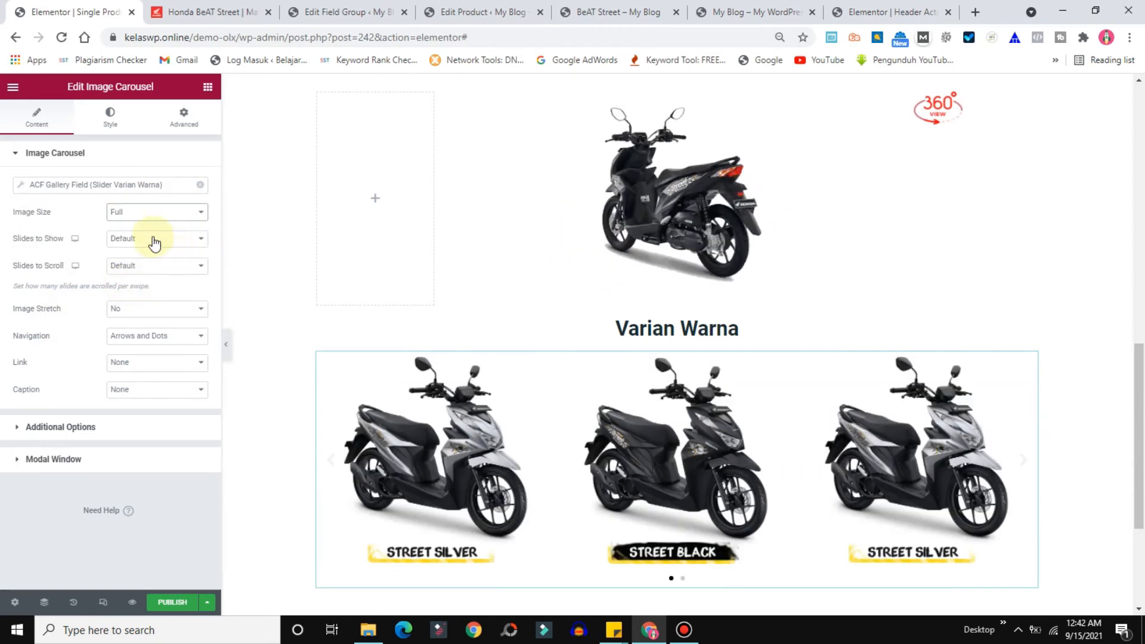
click(154, 241)
click(122, 255)
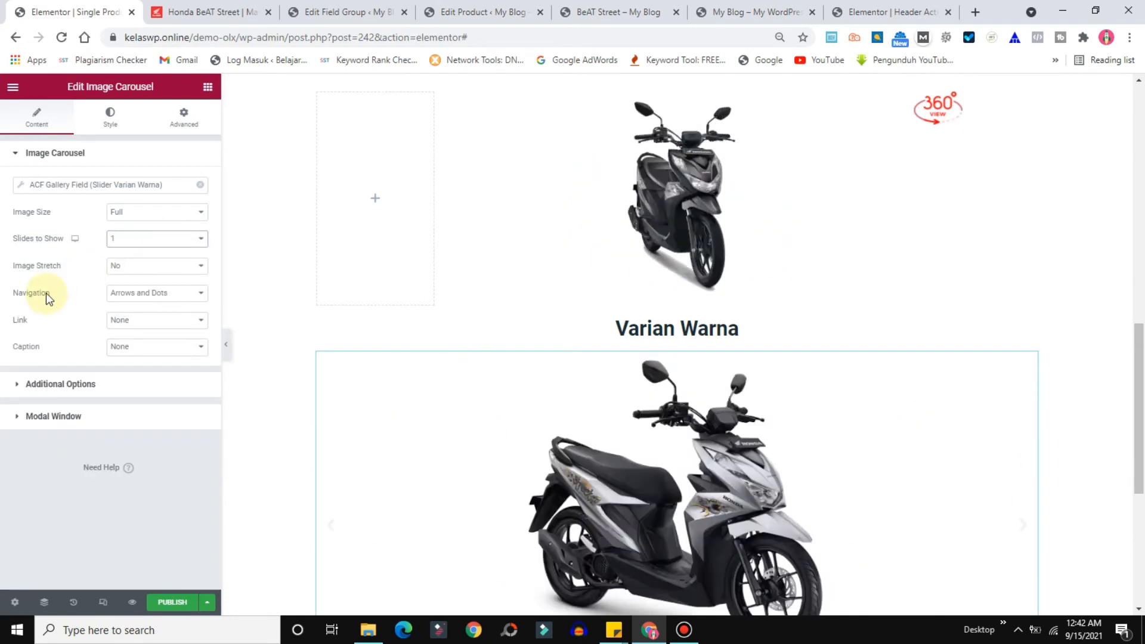
Set the Varian Warna carousel's navigation arrows to size 31 and color them near-black
drag(1142, 369, 1142, 439)
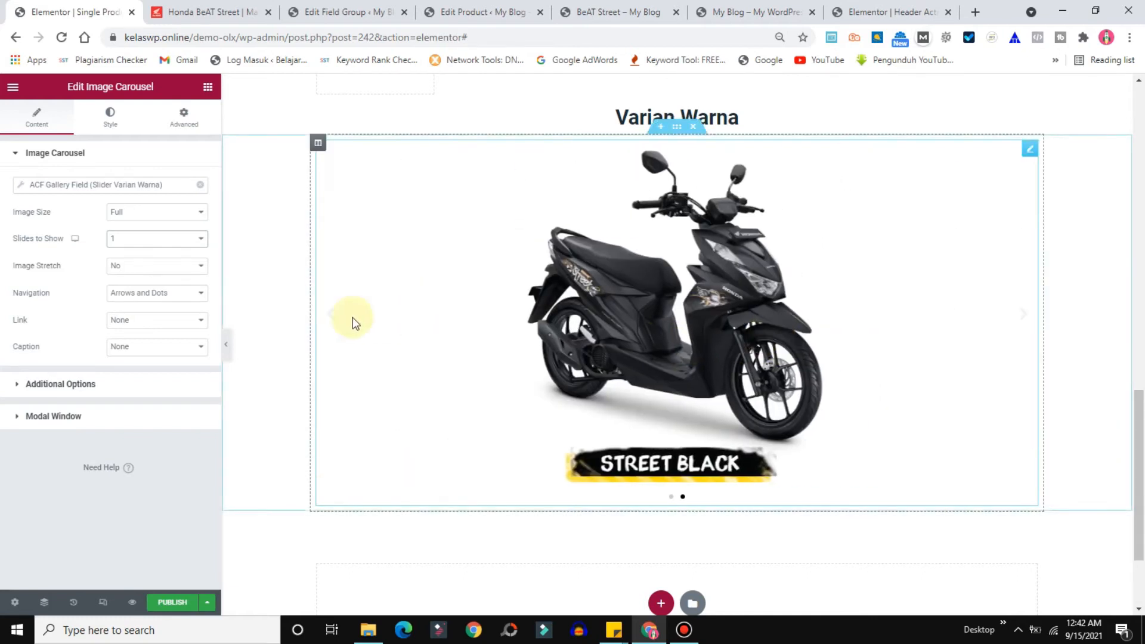
click(109, 119)
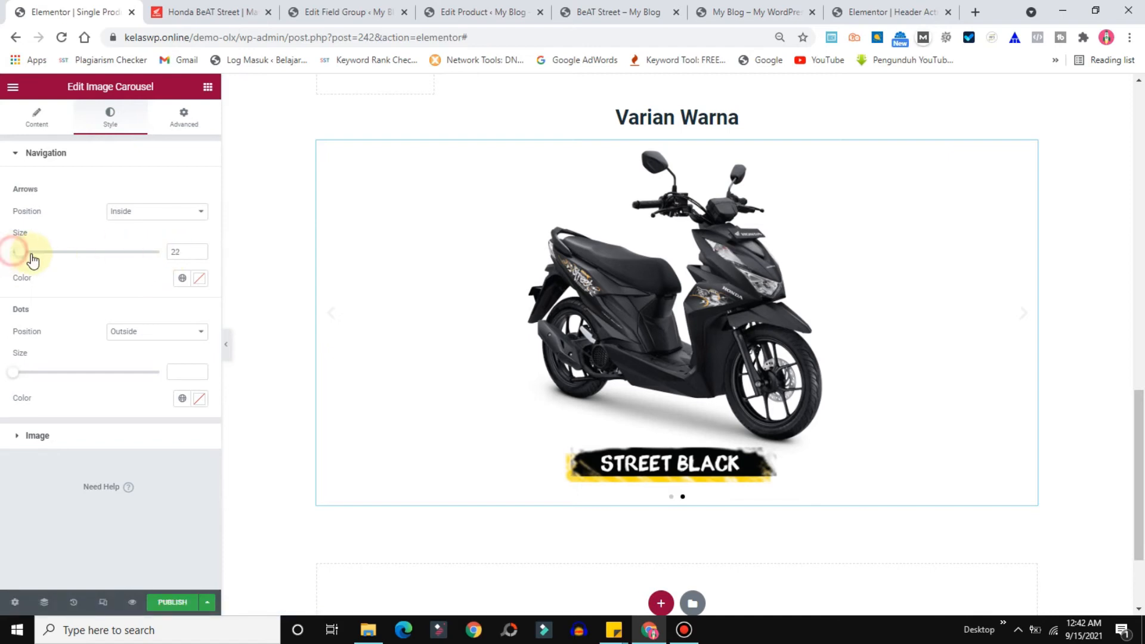
click(199, 279)
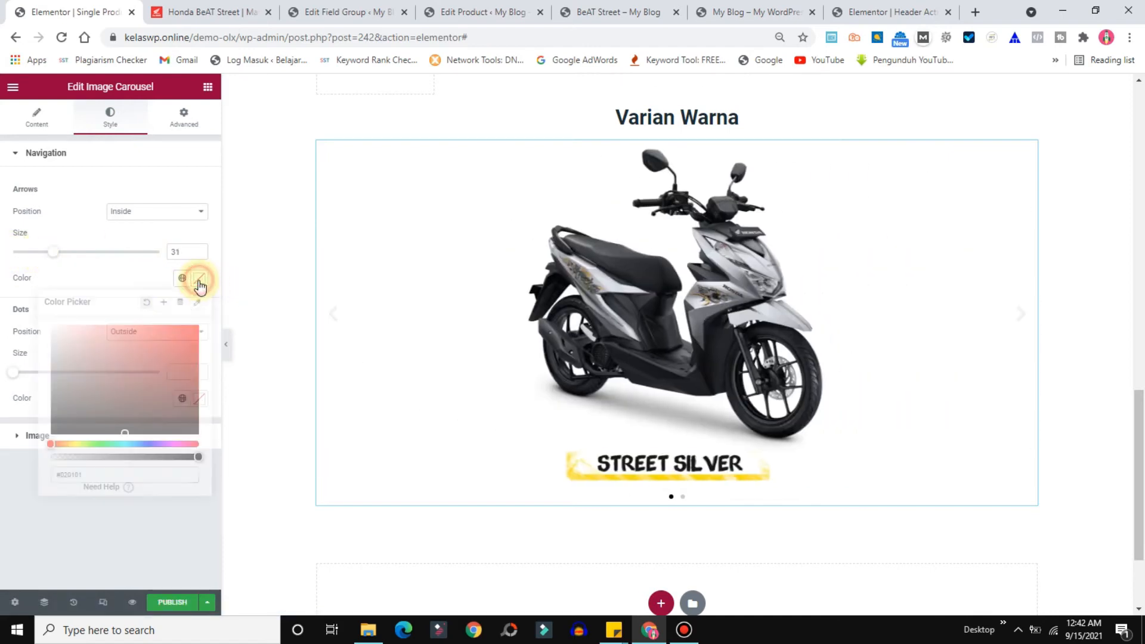
drag(125, 363, 107, 421)
click(3, 291)
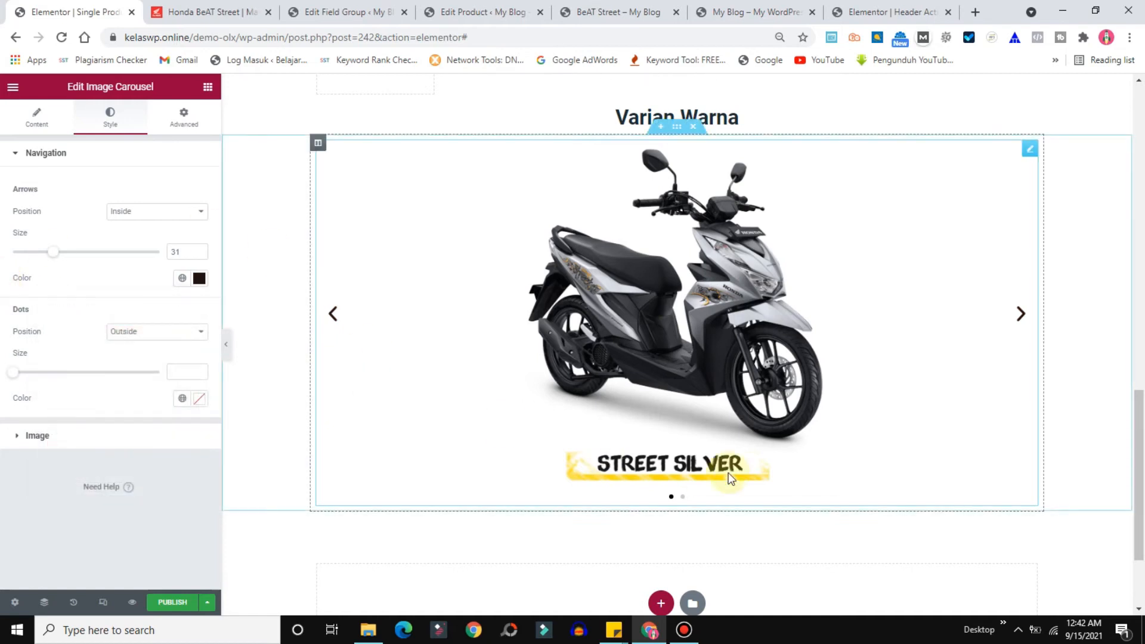
Check the Fitur heading on Honda's page, and add a one-column section with a Heading widget below the Varian Warna carousel
scroll(1140, 434, down, 2)
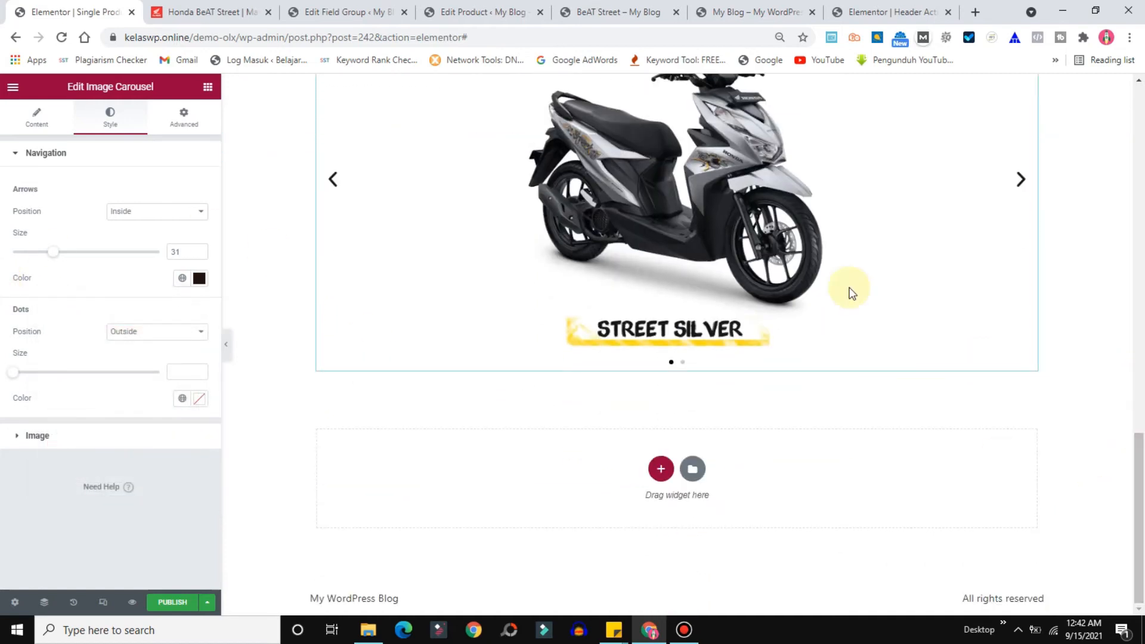
click(228, 16)
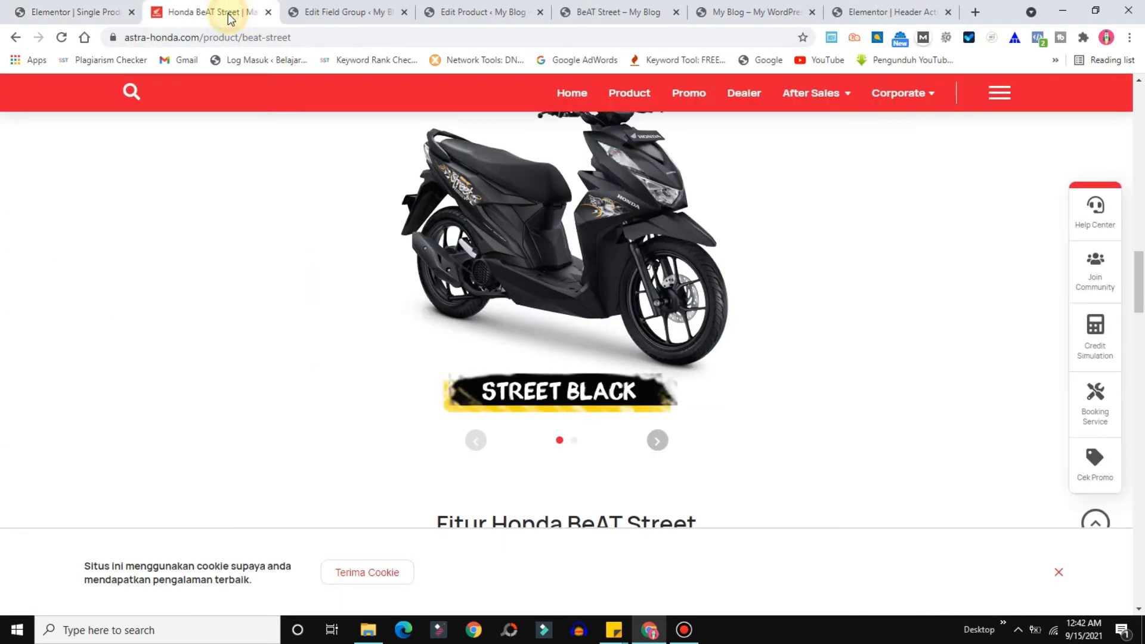
drag(1143, 282, 1143, 323)
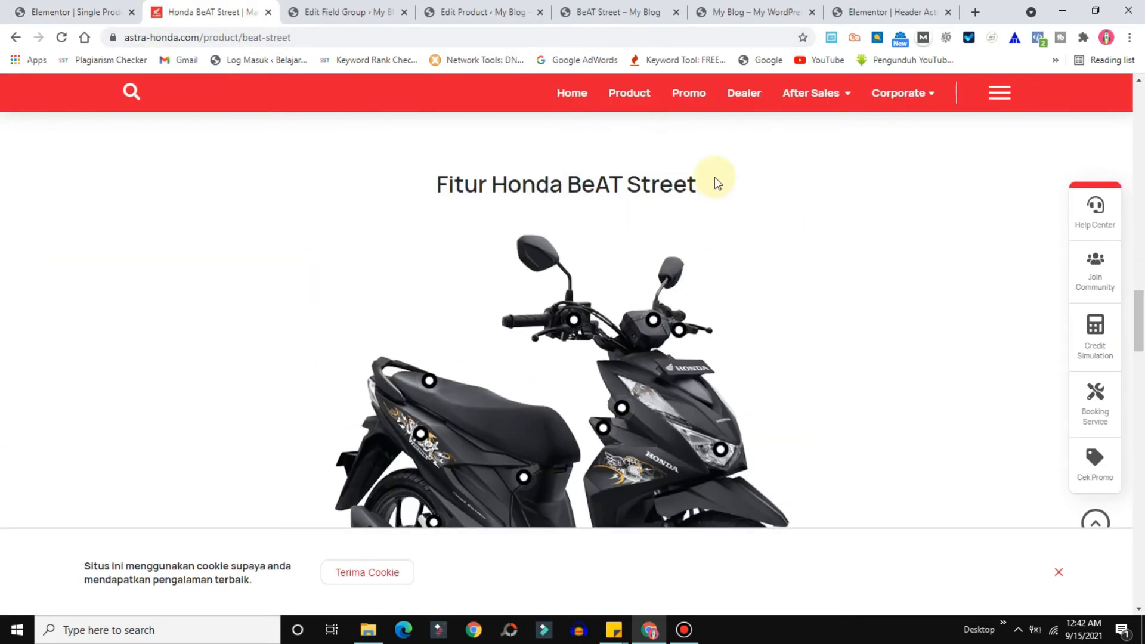
drag(716, 195, 449, 197)
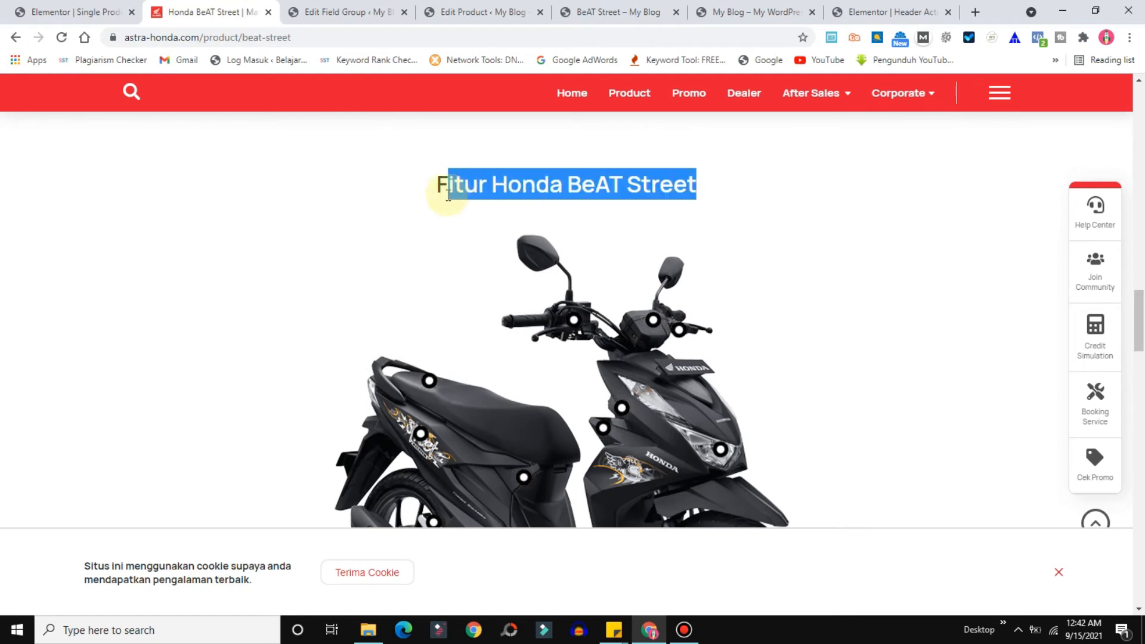
click(440, 194)
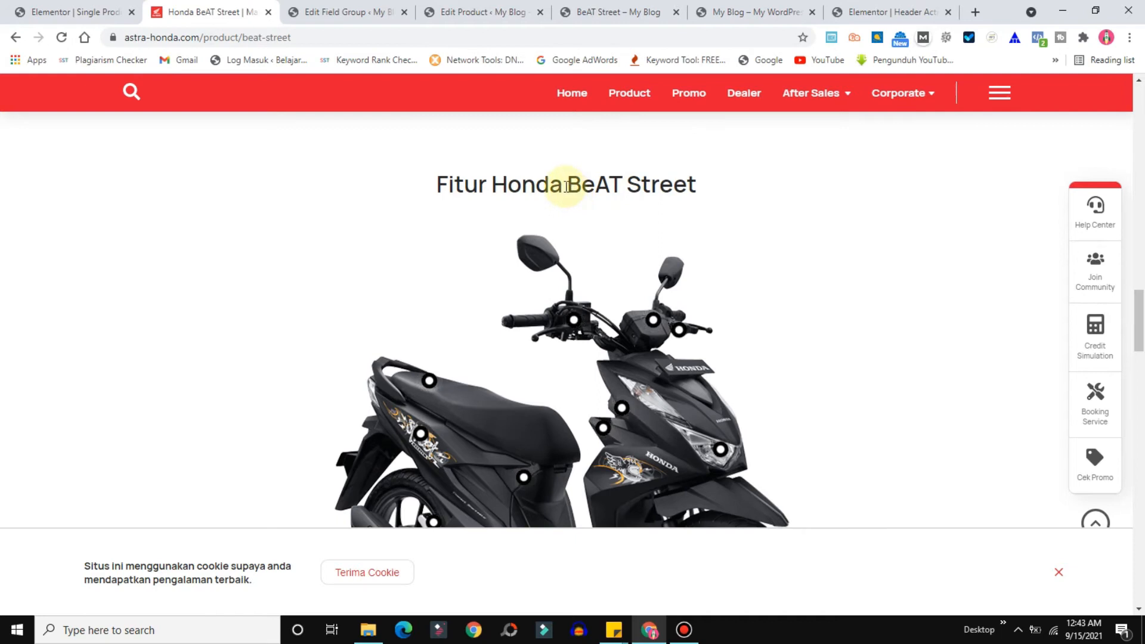
drag(567, 186, 695, 186)
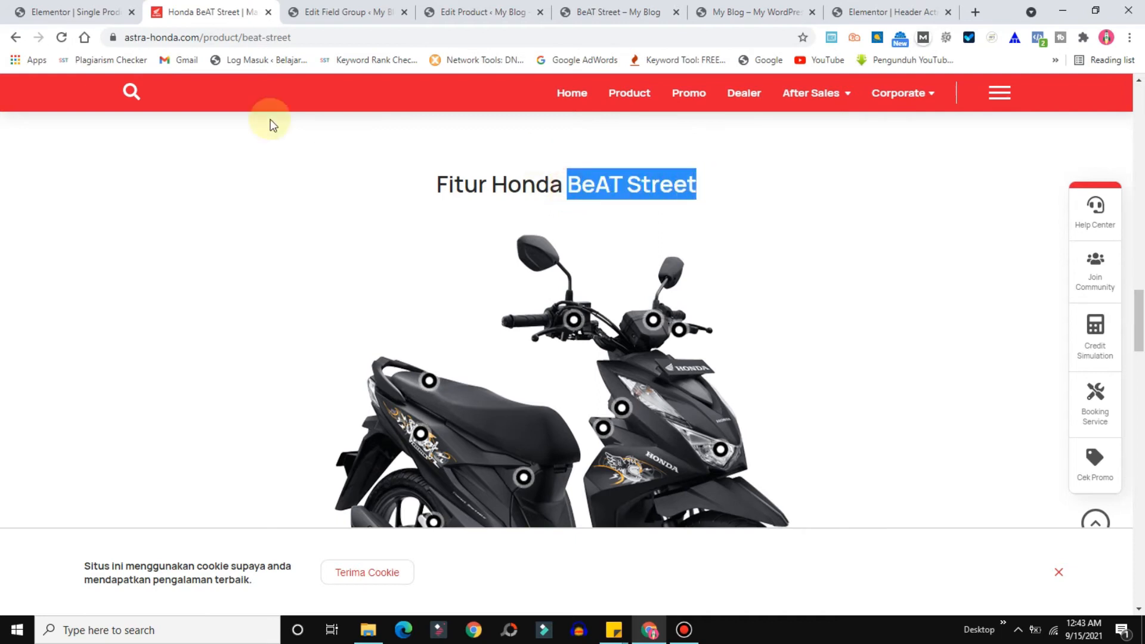
click(53, 12)
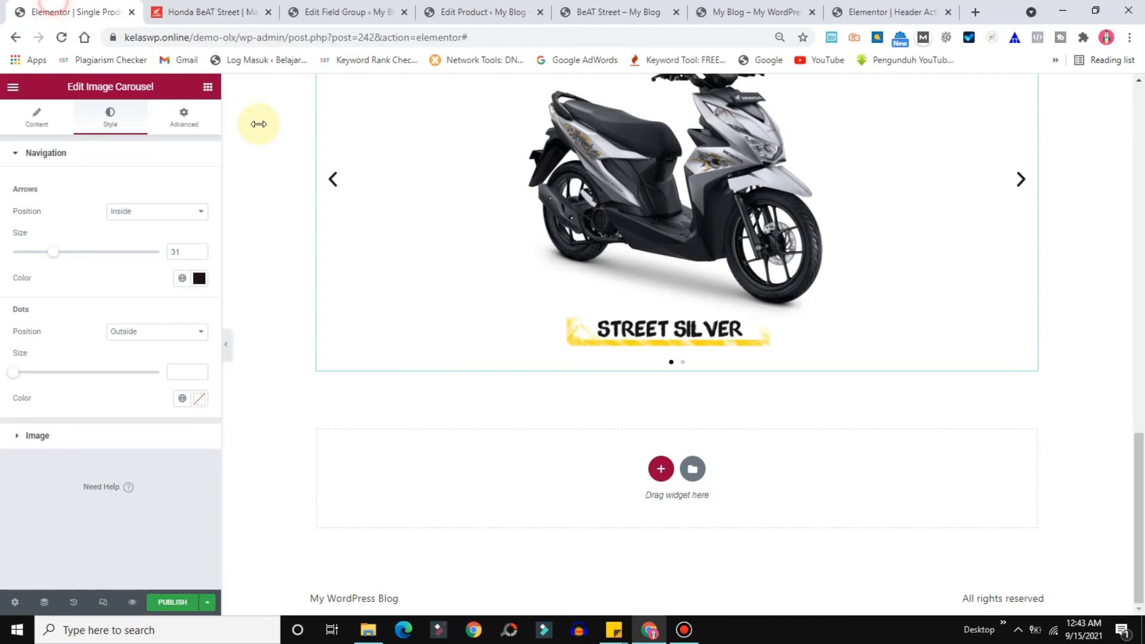
click(661, 469)
click(511, 492)
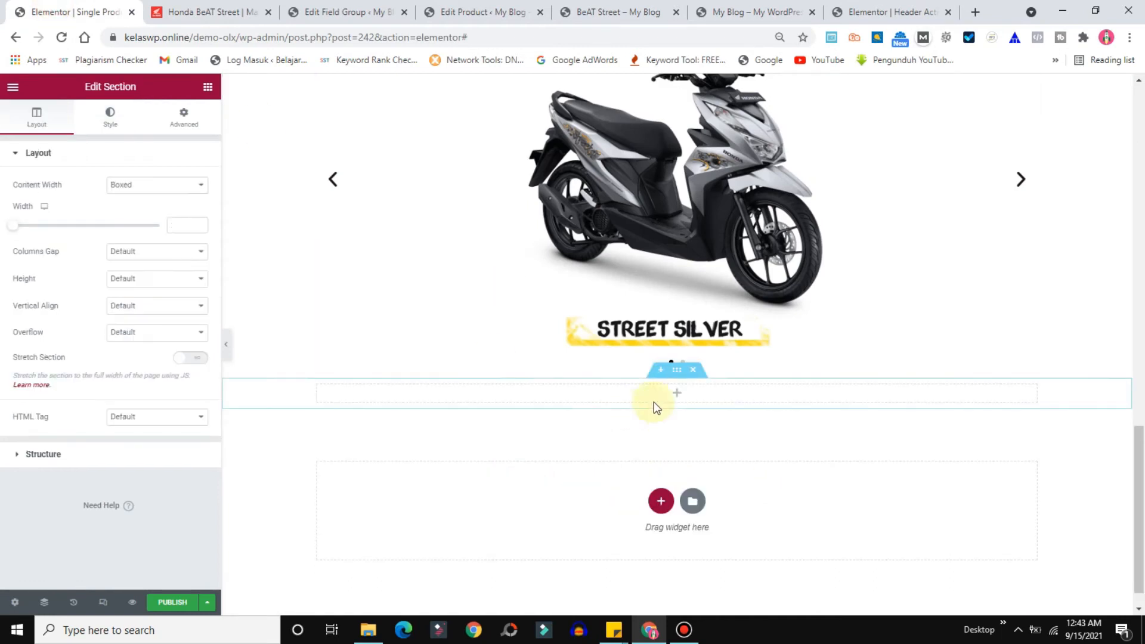
click(208, 87)
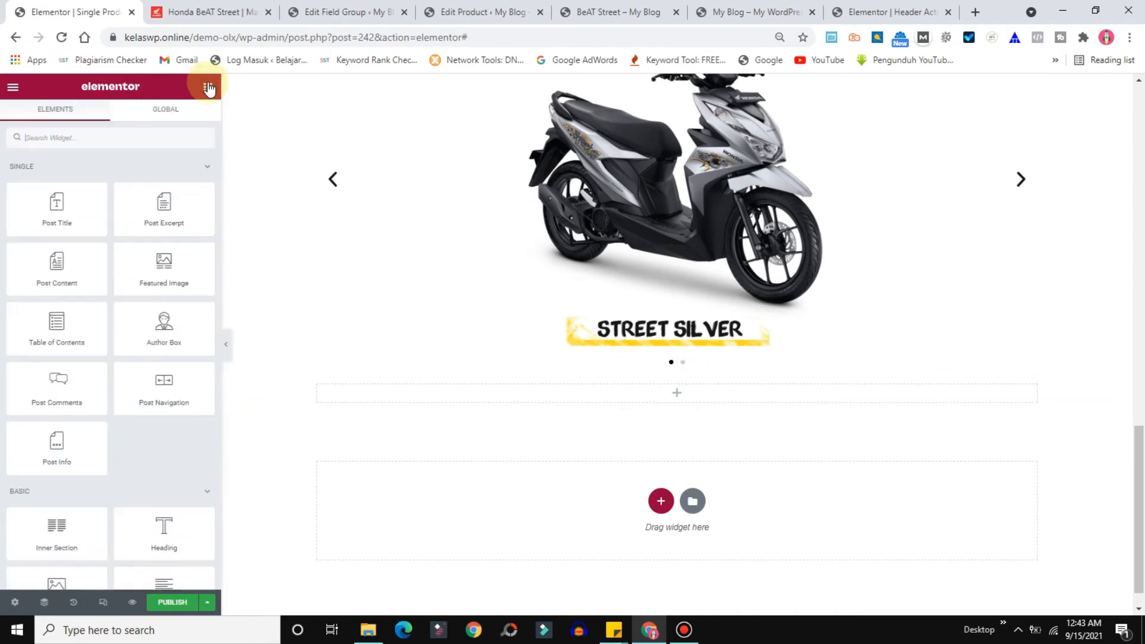
drag(701, 385, 696, 389)
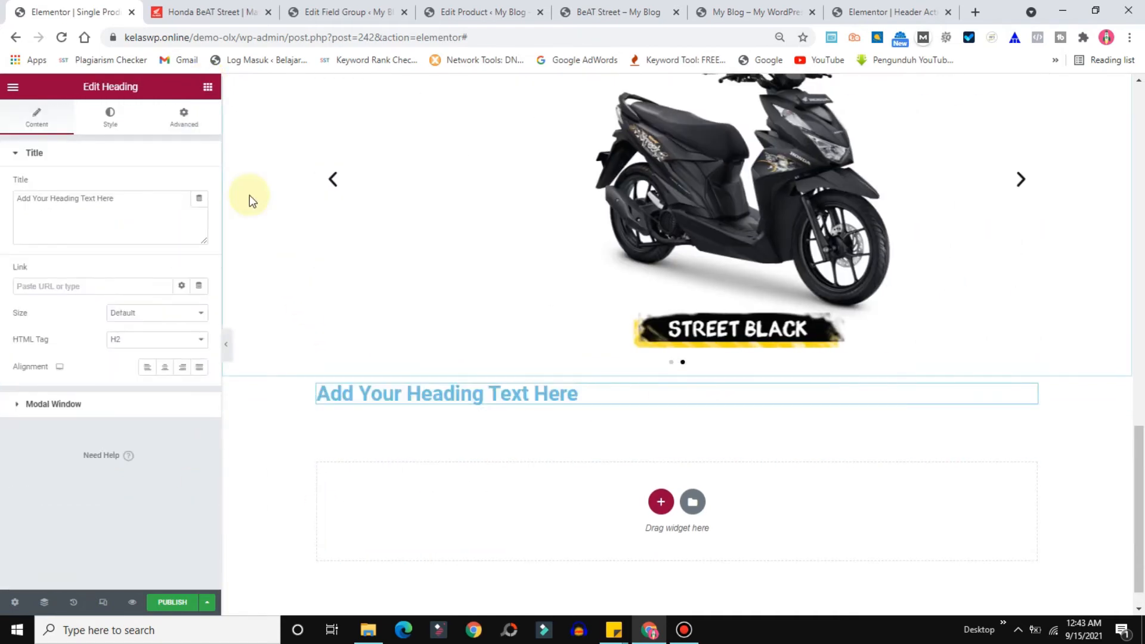
click(199, 202)
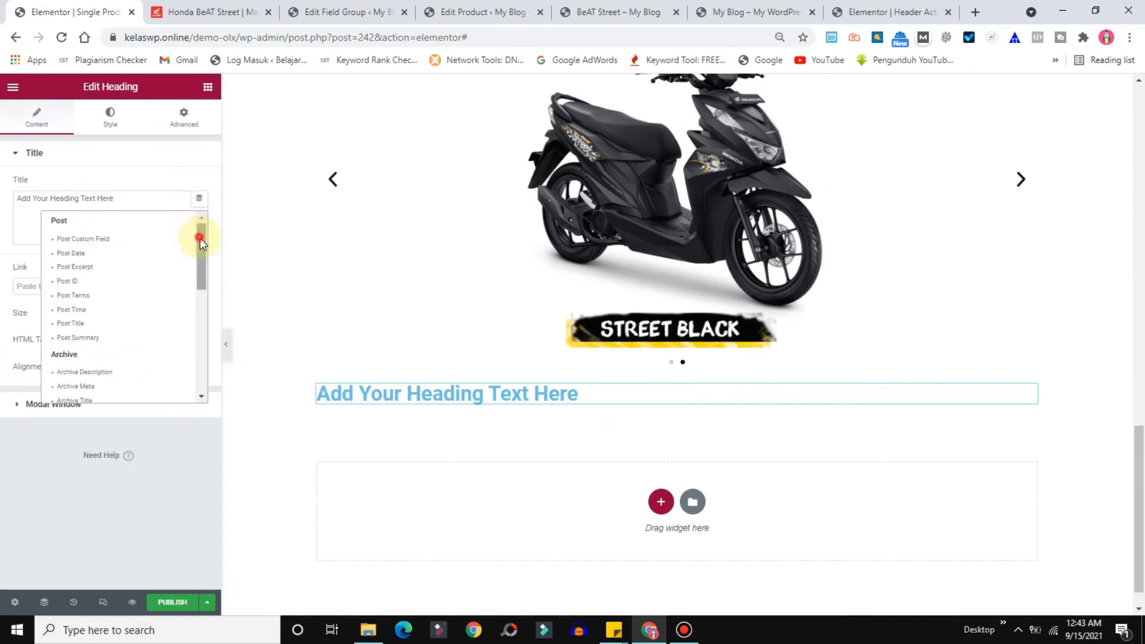
drag(199, 238, 210, 370)
click(74, 396)
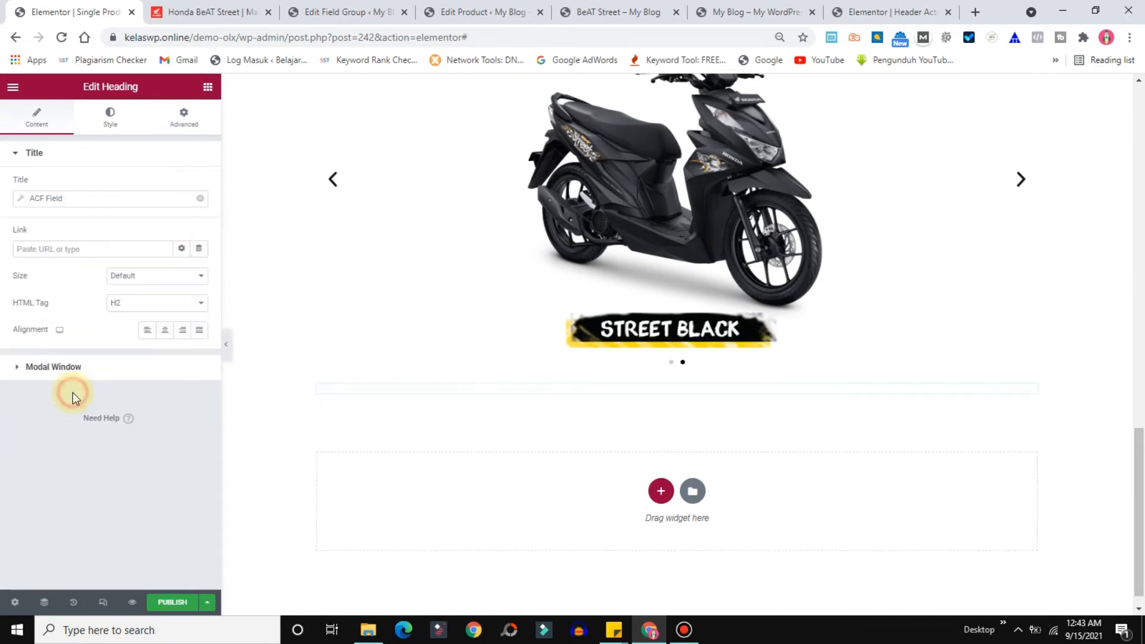
click(199, 197)
Fill the new heading from the Post Title dynamic tag with "Fitur Honda" as the text before it
click(201, 199)
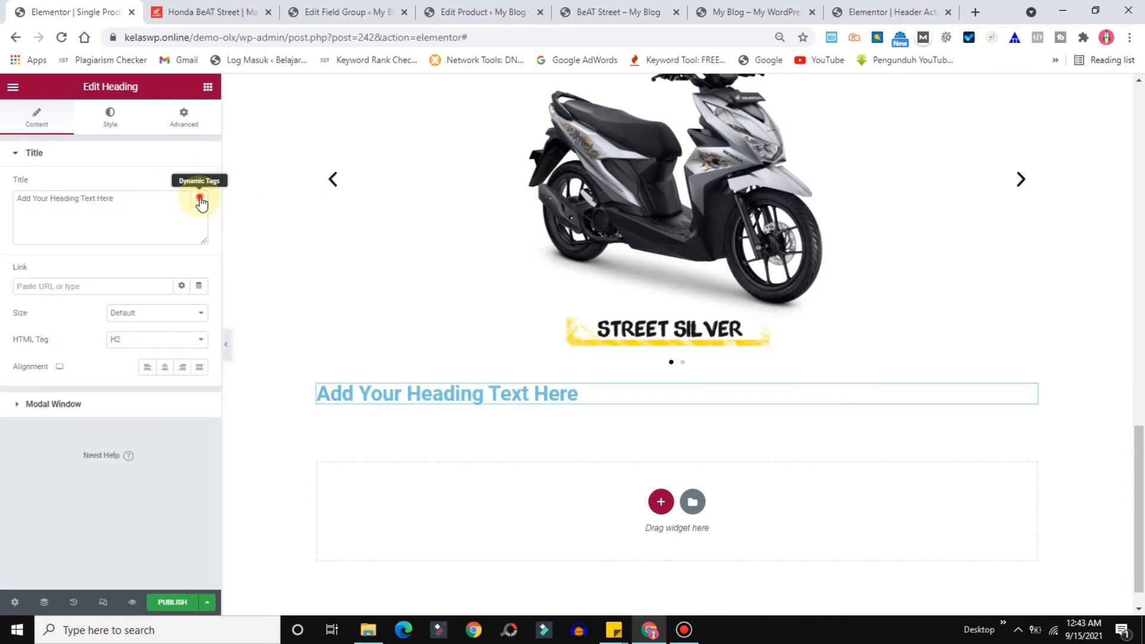
click(200, 199)
drag(202, 349, 198, 238)
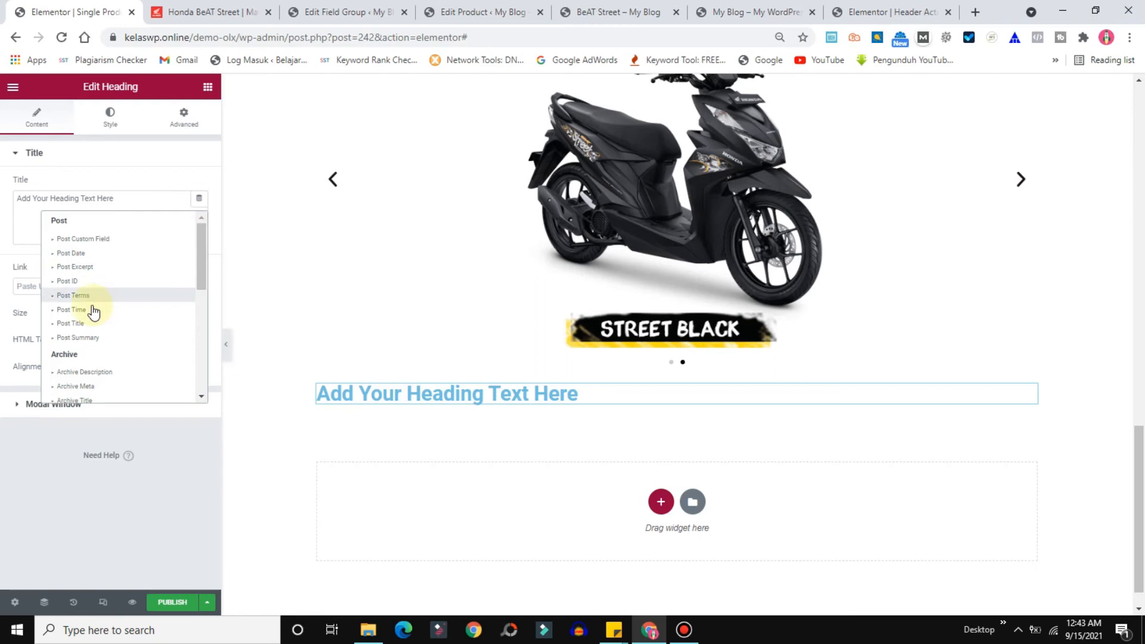
click(65, 322)
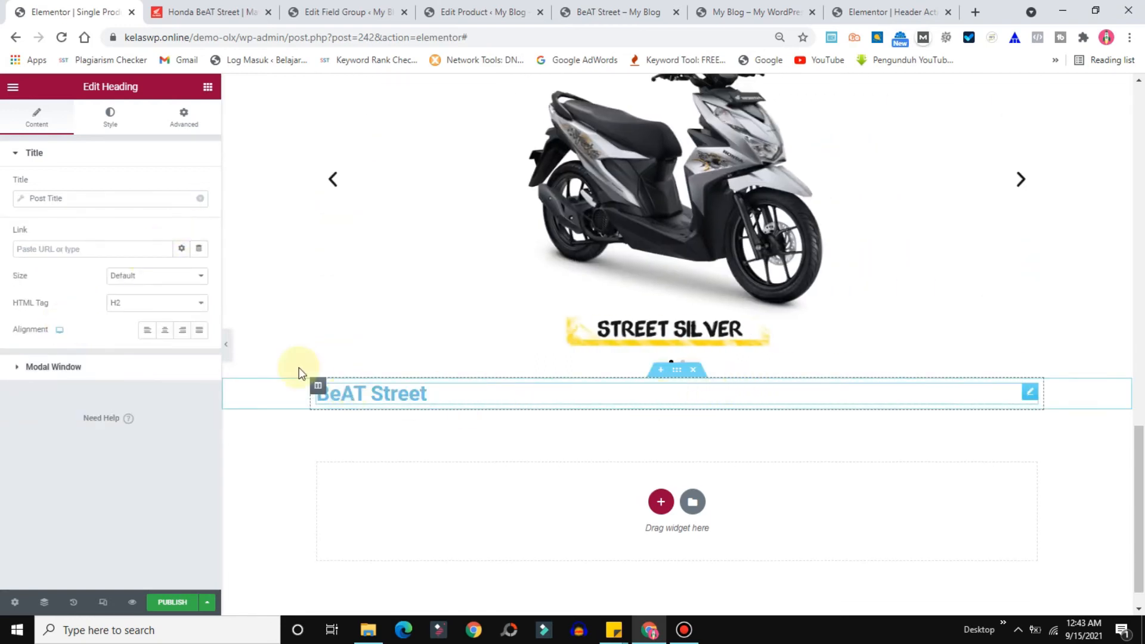
click(21, 200)
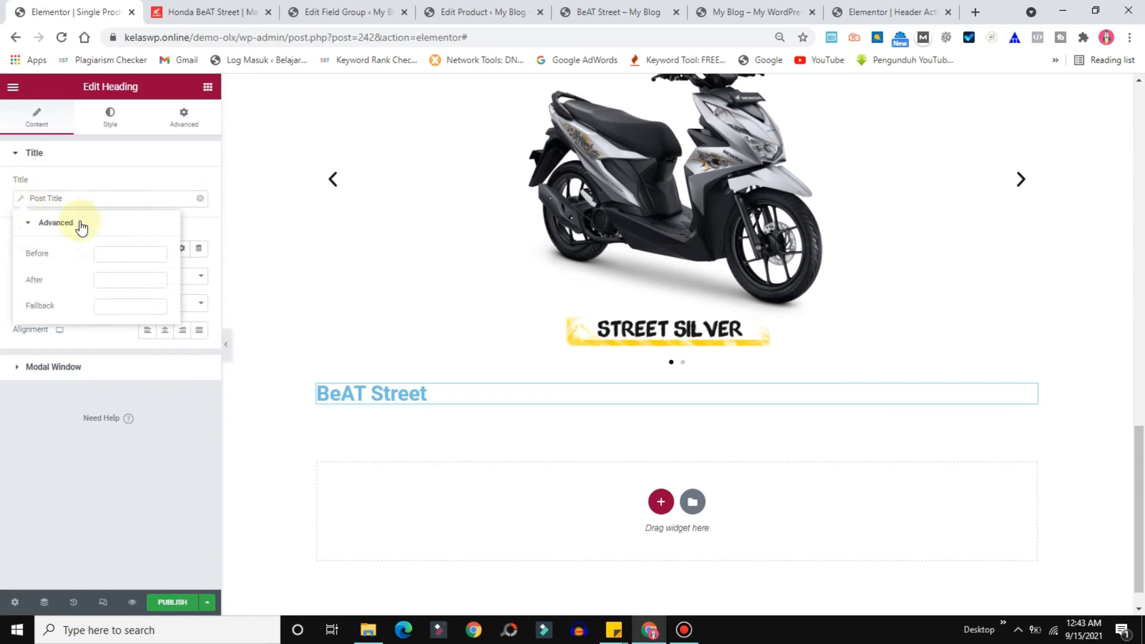
click(134, 250)
text(Fitur)
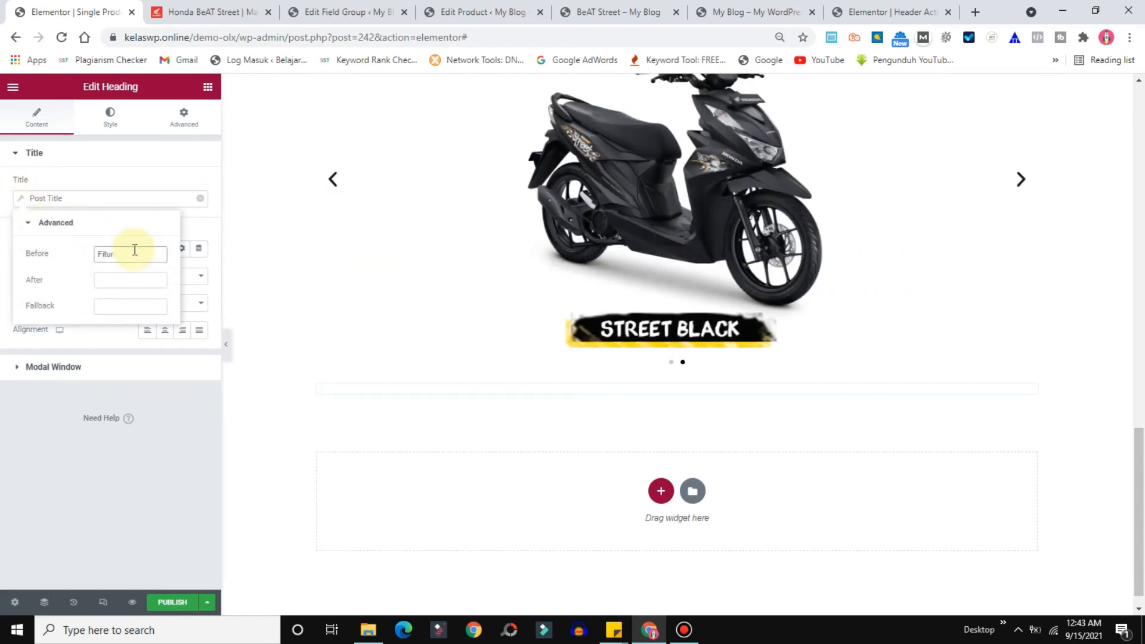
text( Honda)
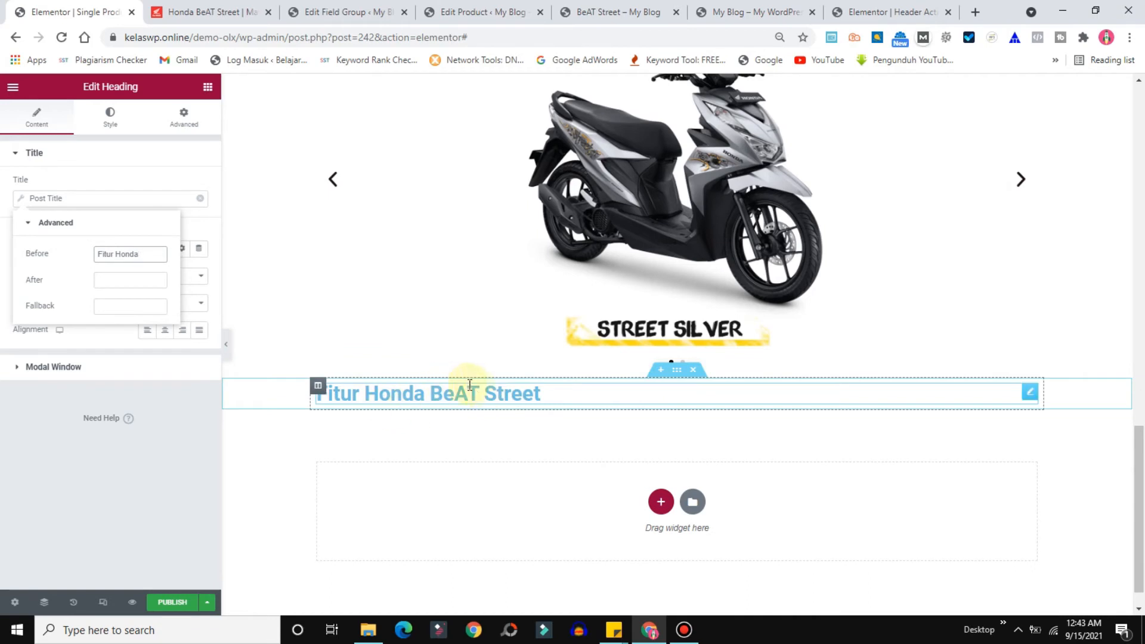
Centre the Fitur Honda heading and set its text color to dark blue-black #19252B
click(162, 333)
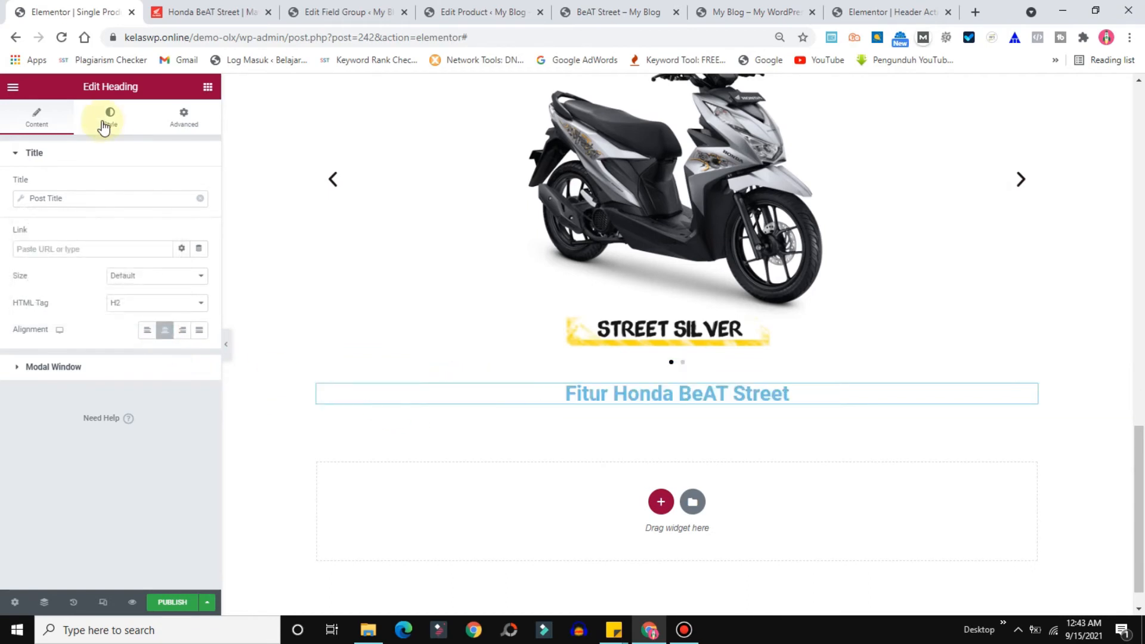
click(108, 122)
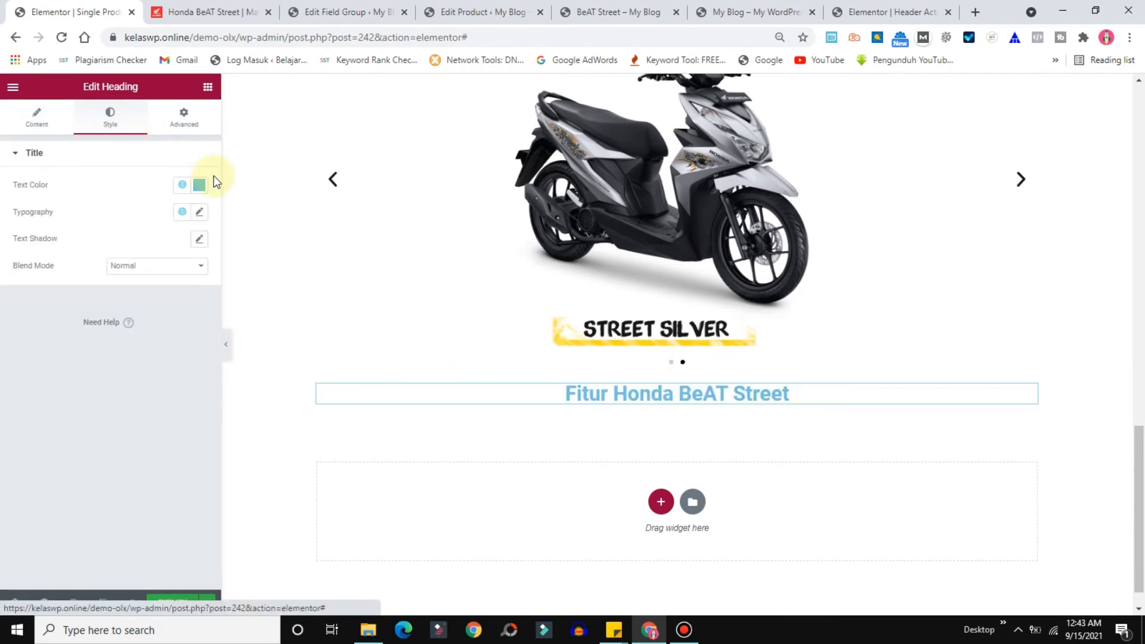
click(199, 184)
drag(147, 294, 113, 322)
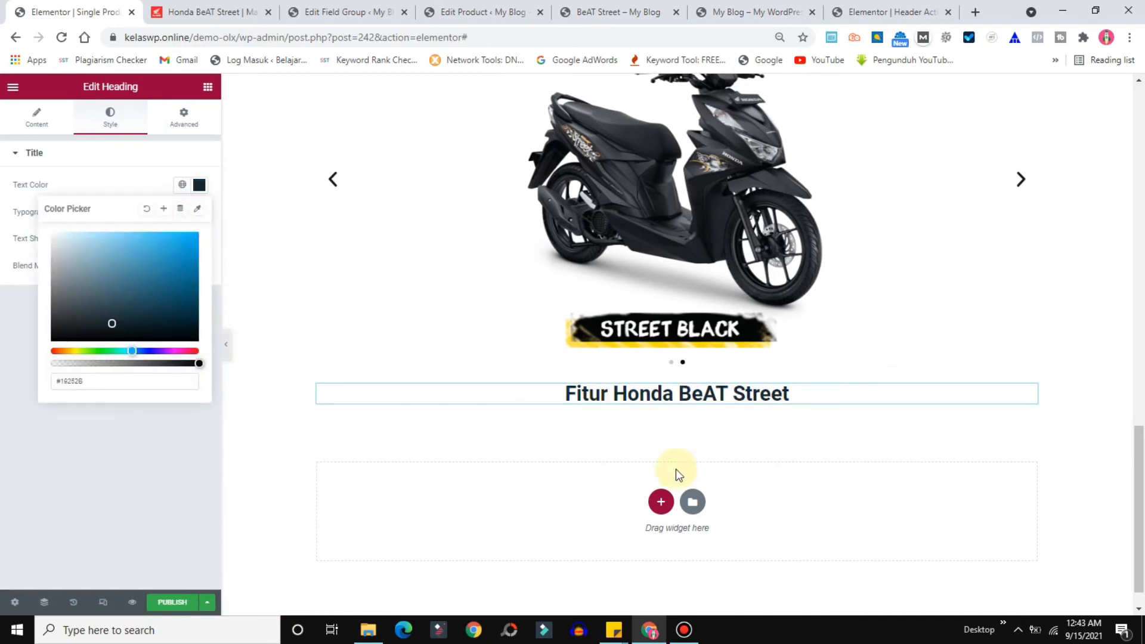
Add a one-column section below the Fitur Honda heading and place an Image Carousel widget in it
click(662, 502)
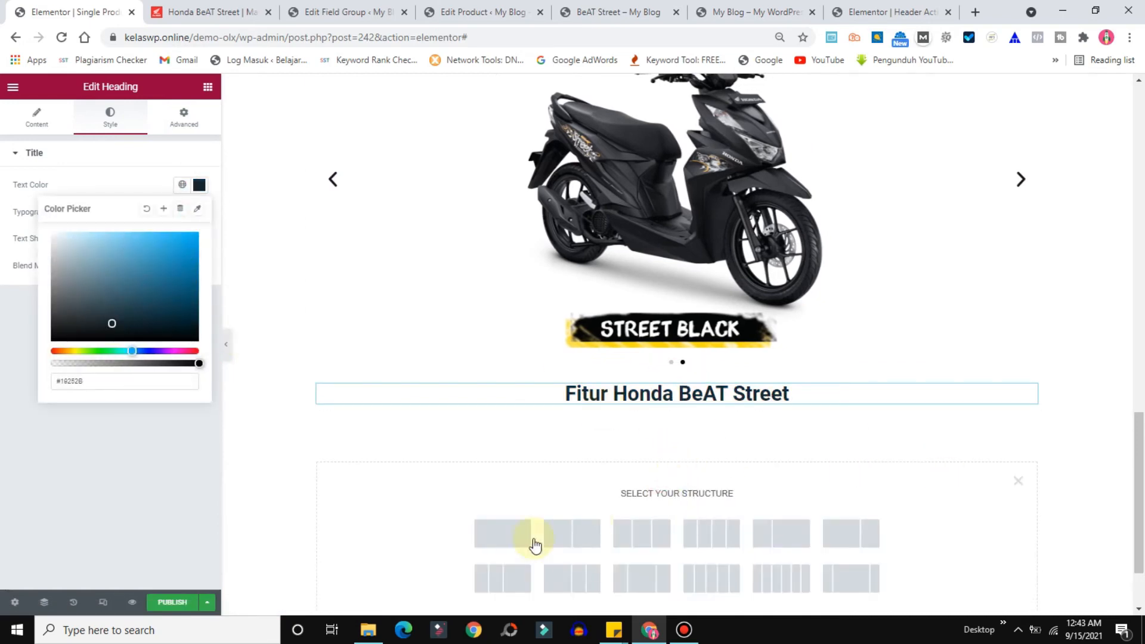
click(493, 536)
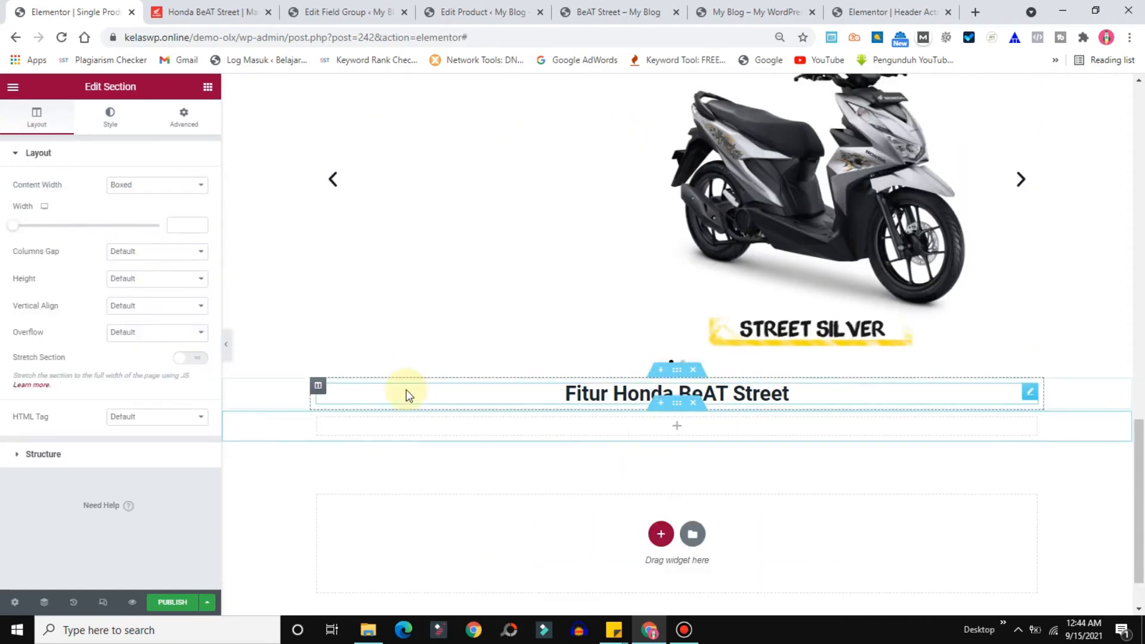
click(208, 89)
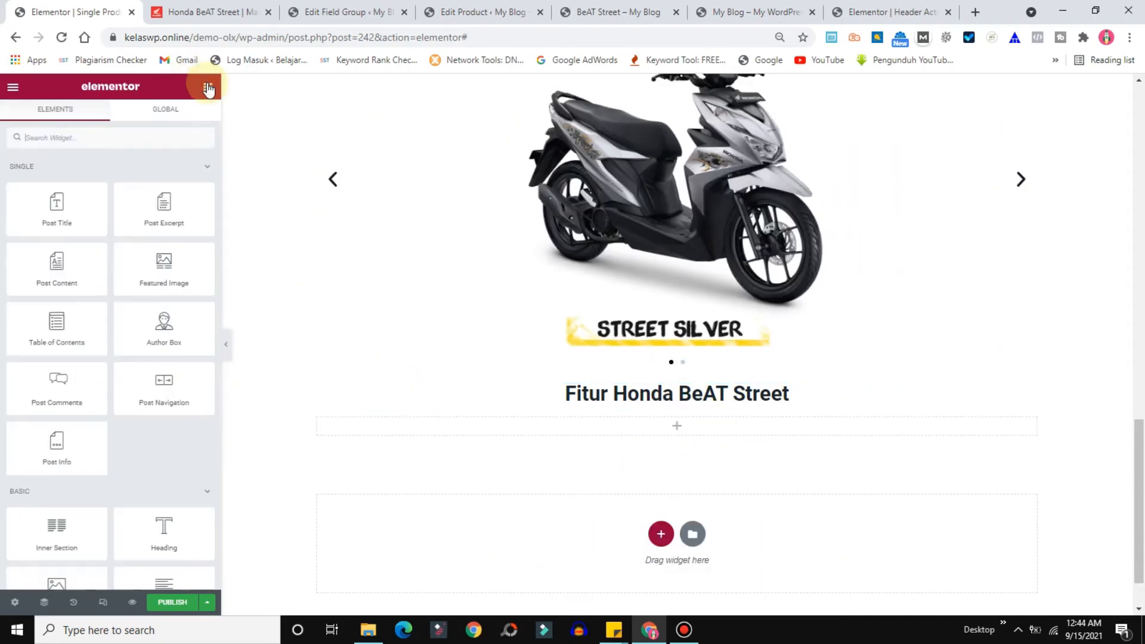
text(ca)
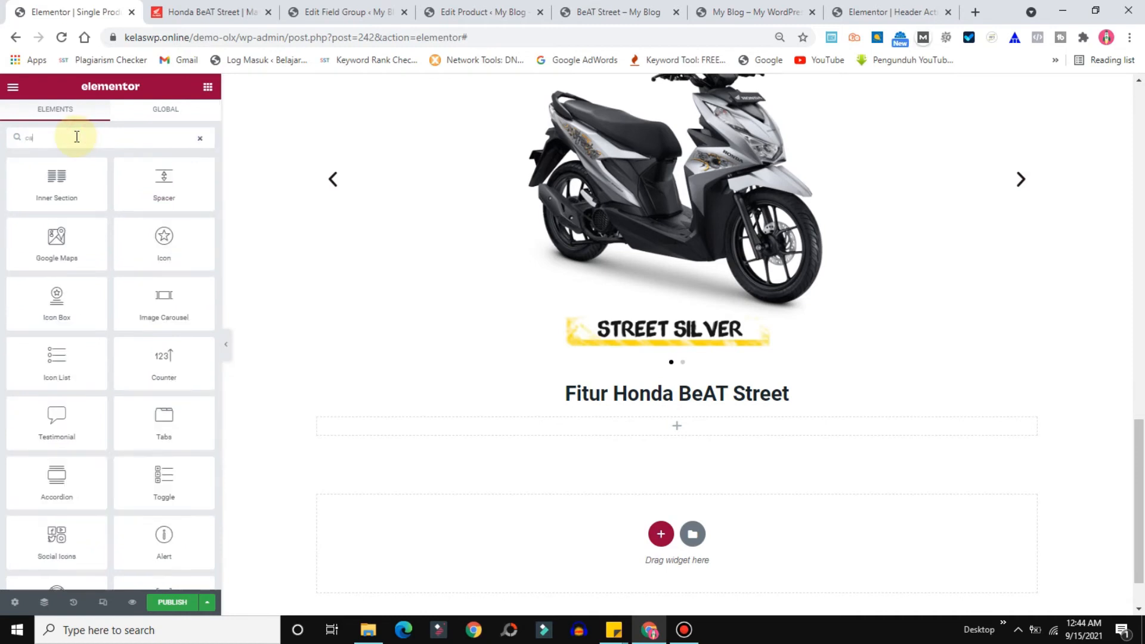
text(r)
drag(46, 192, 45, 192)
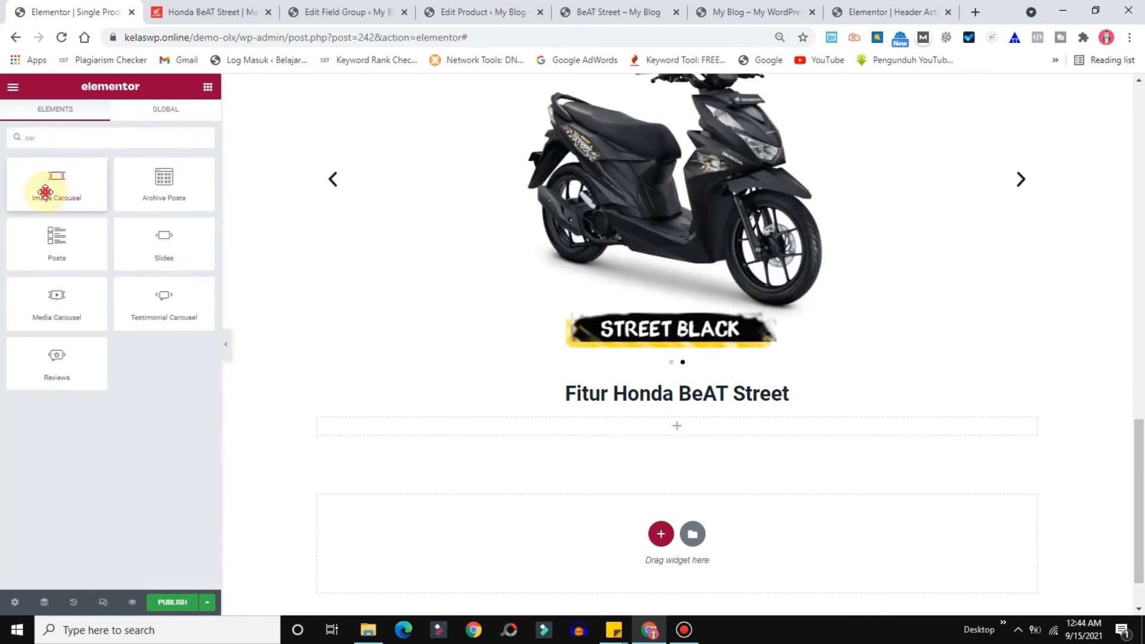
drag(449, 414, 649, 436)
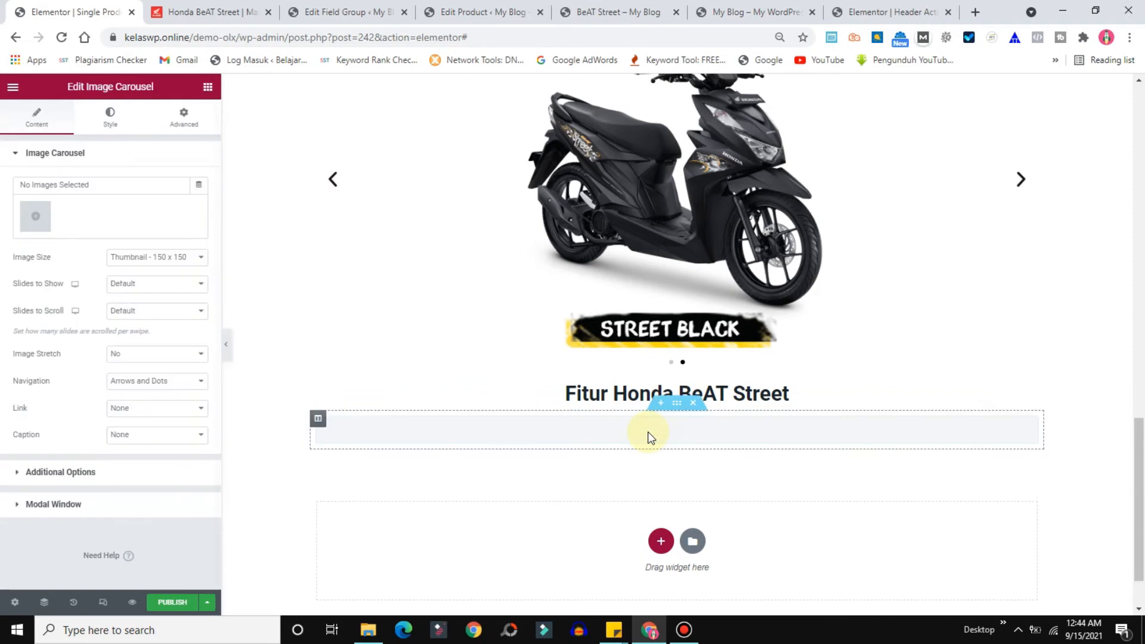
Set the content width of the section holding the new image carousel to Full Width
right_click(682, 410)
click(747, 414)
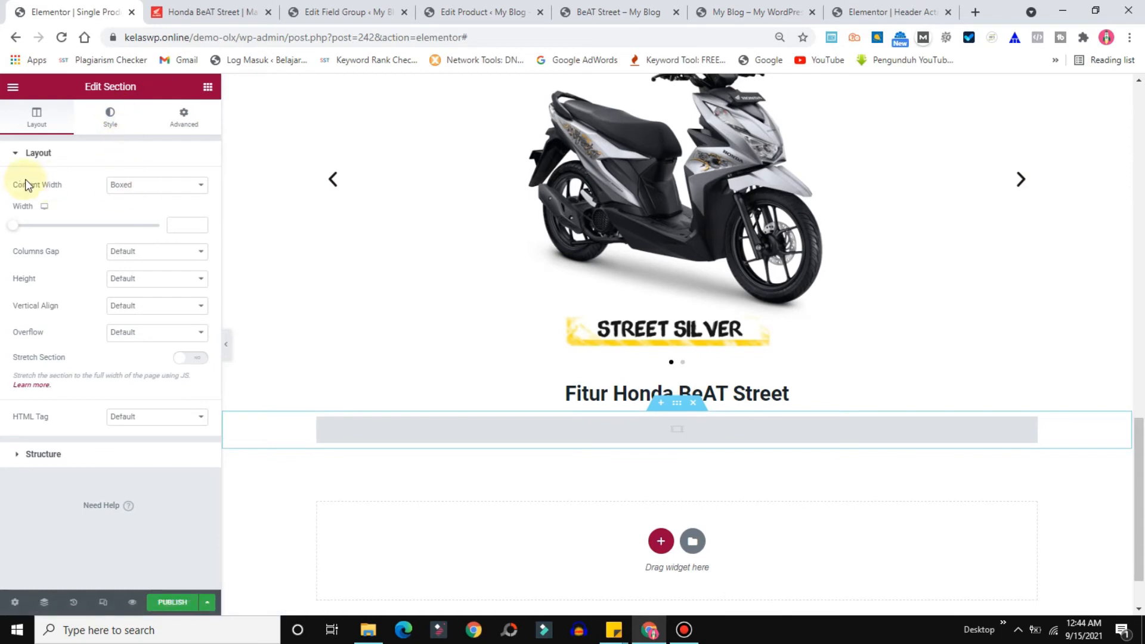
click(127, 210)
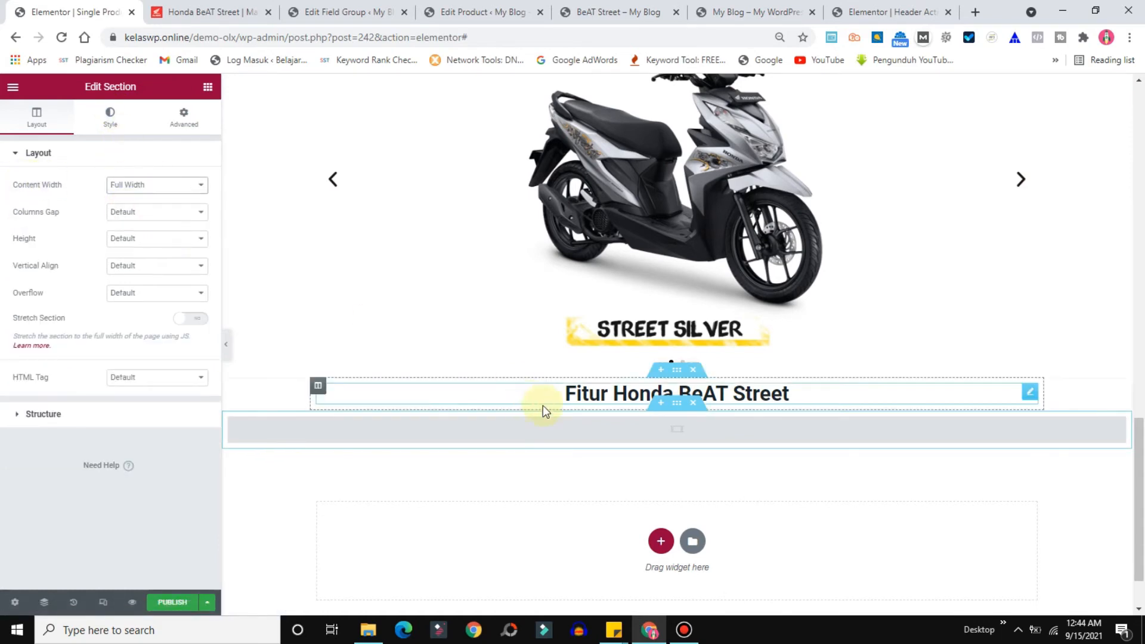
Fill the new image carousel from the ACF Gallery Field dynamic tag with the key Aksesoris dan Apparel
click(677, 429)
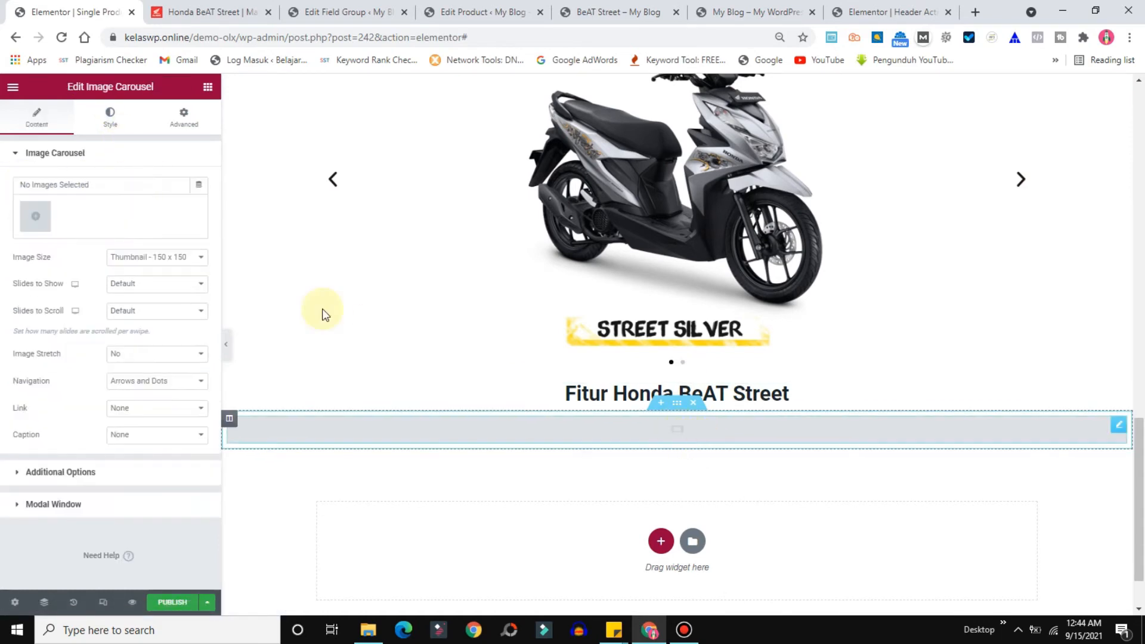
click(200, 186)
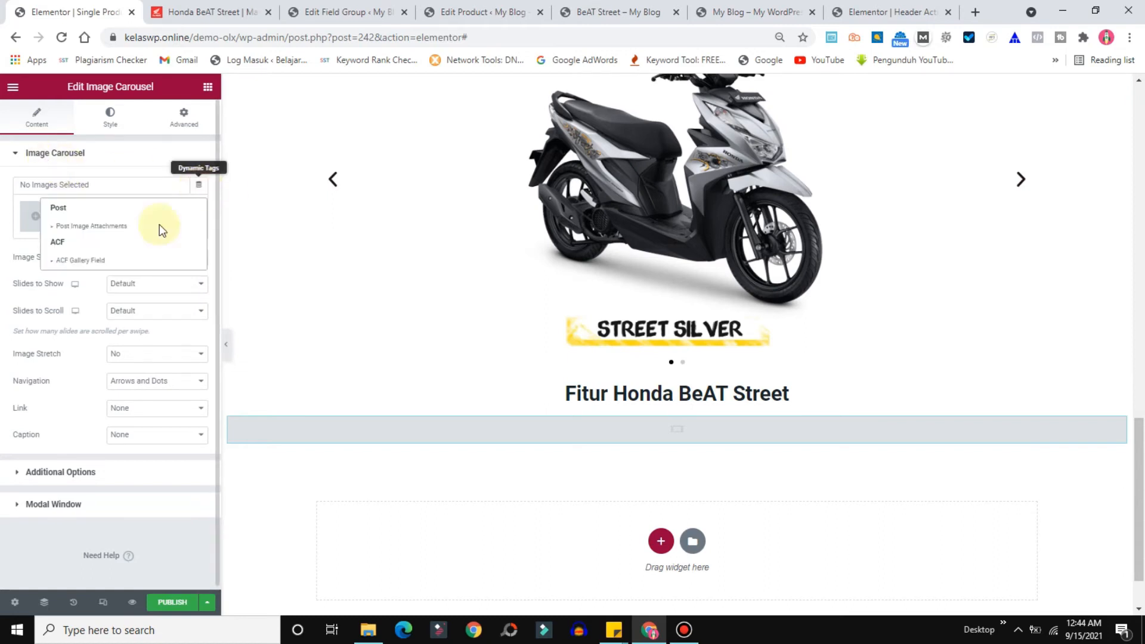
click(96, 260)
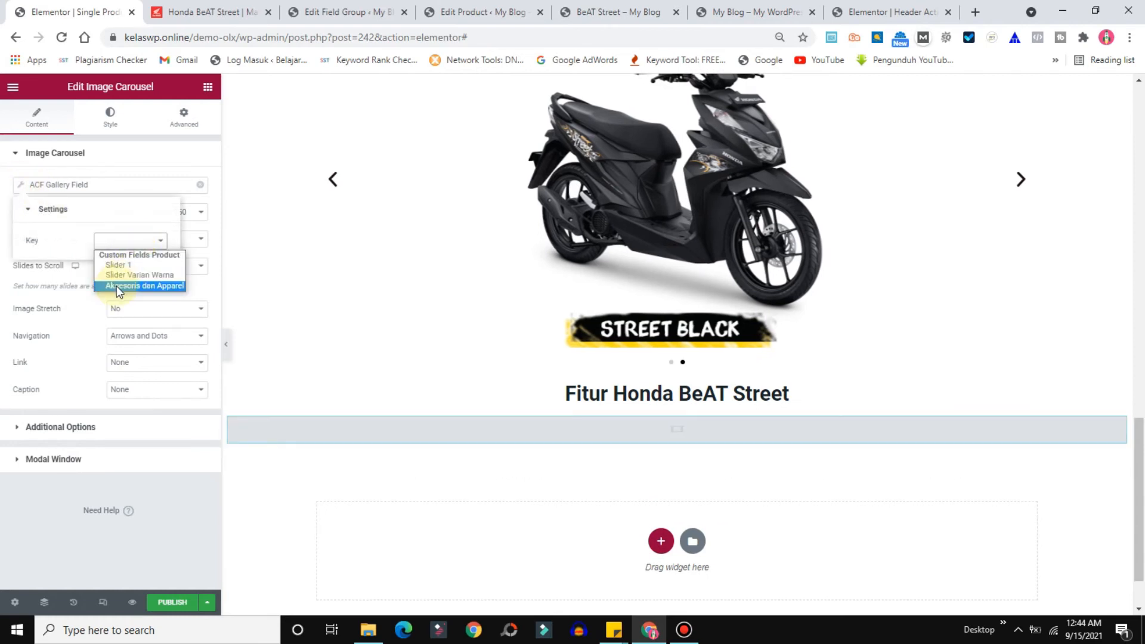
click(154, 285)
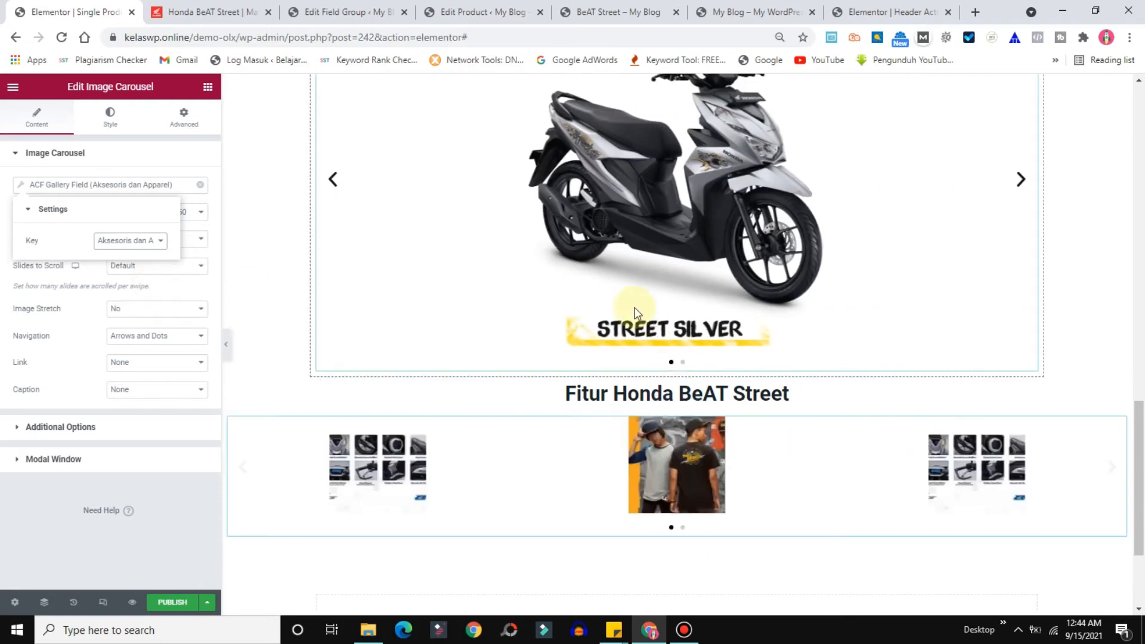
Check the features part of the Honda reference page, and insert a one-column section with an Image widget directly below the Fitur Honda heading
click(192, 11)
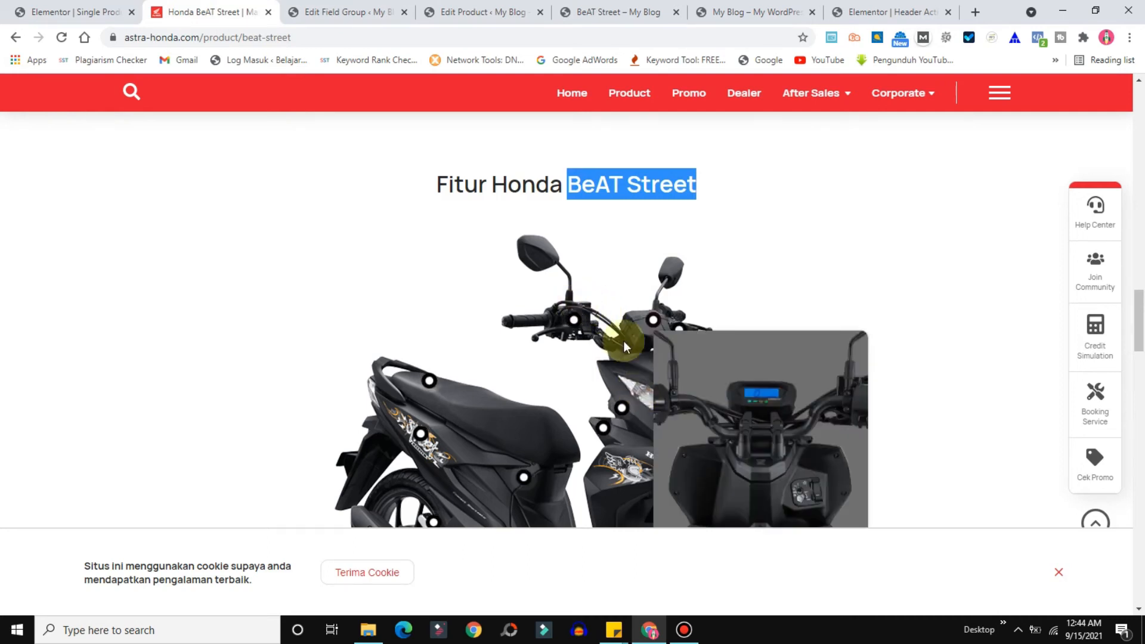
click(52, 7)
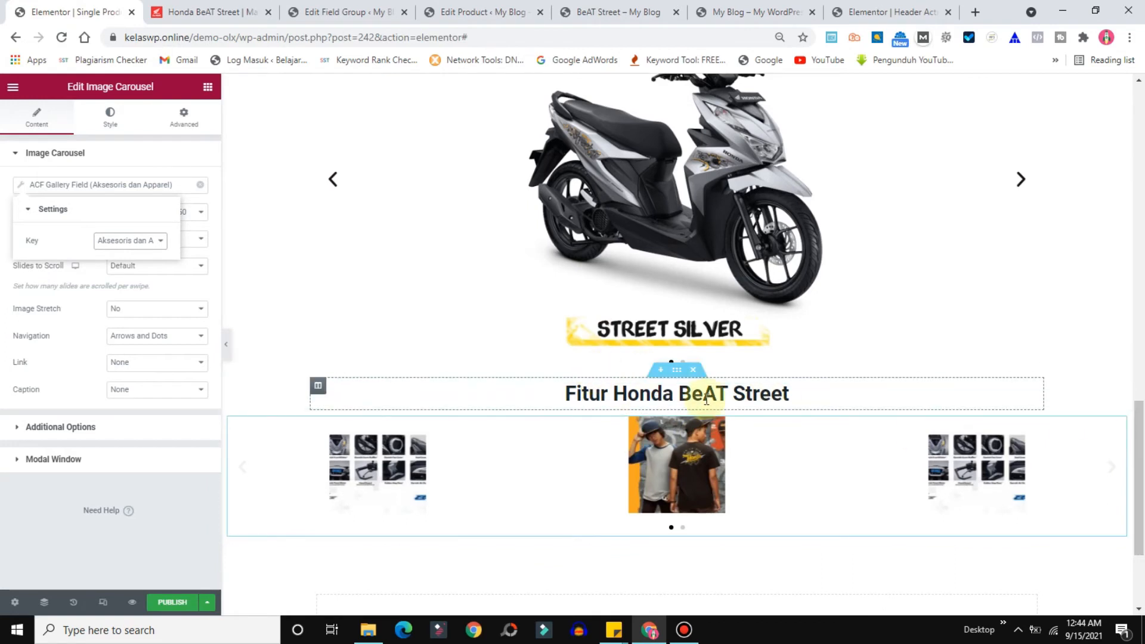
click(662, 404)
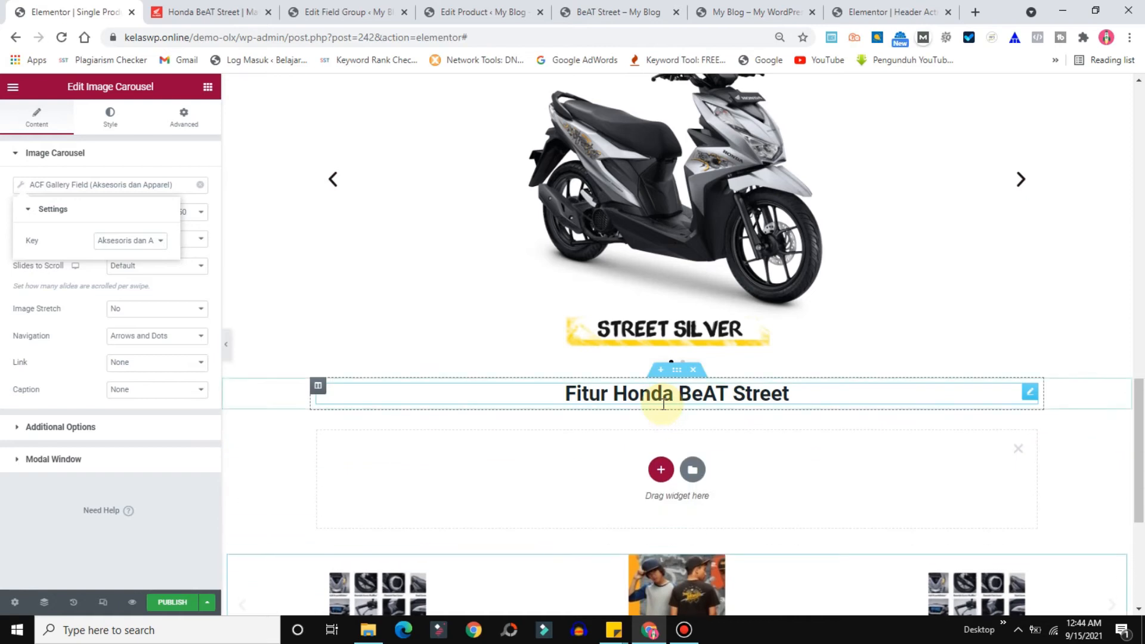
click(659, 468)
click(508, 507)
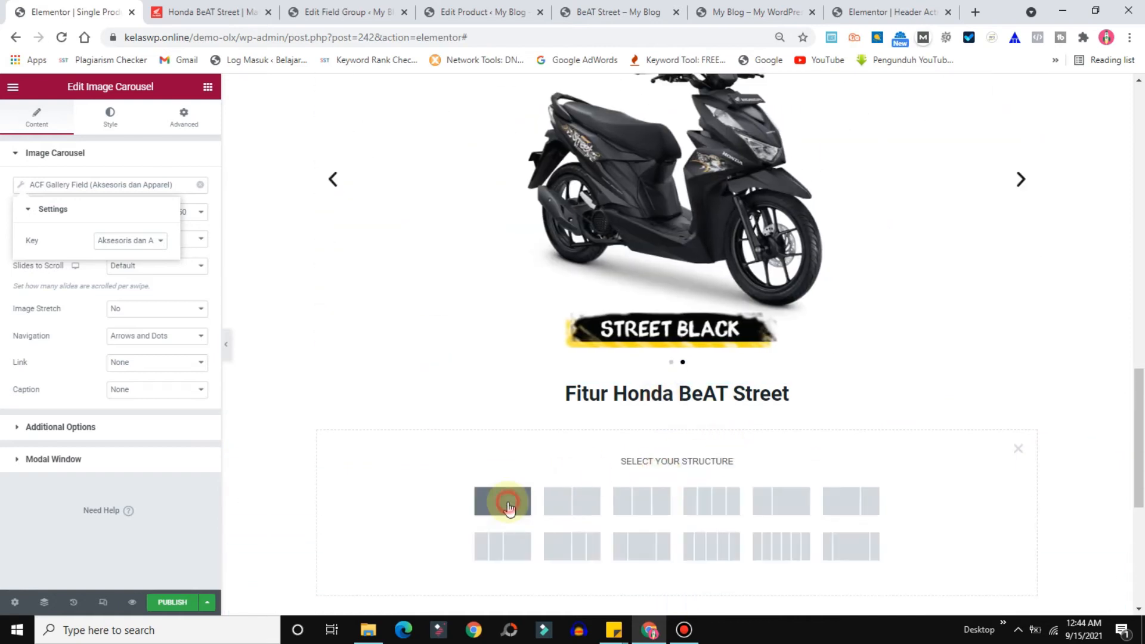
click(208, 88)
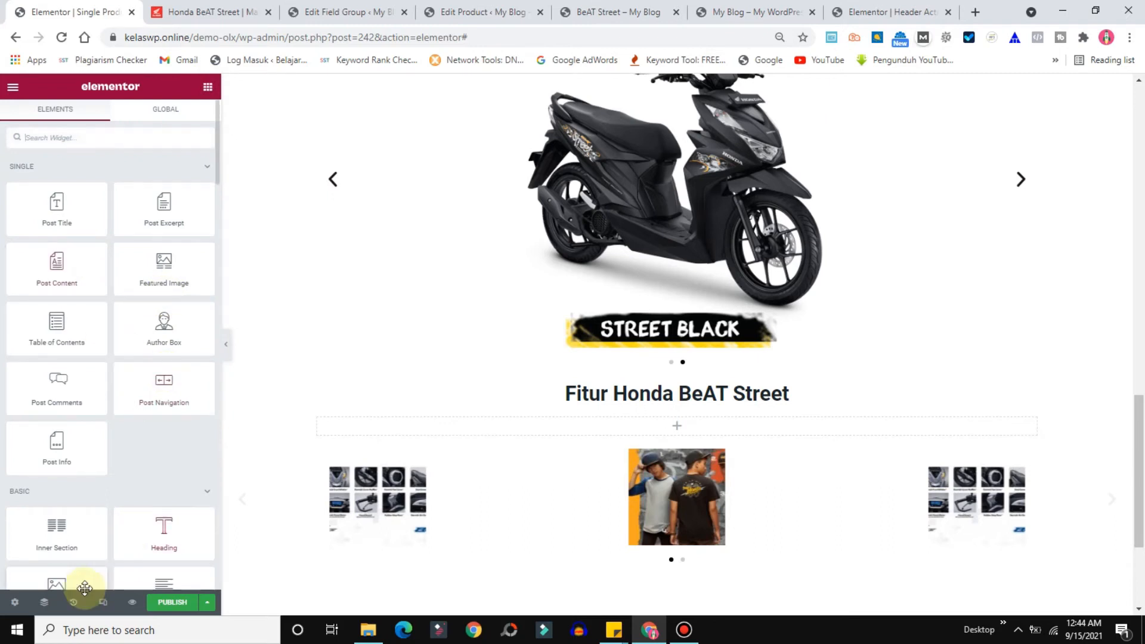
drag(71, 582, 686, 421)
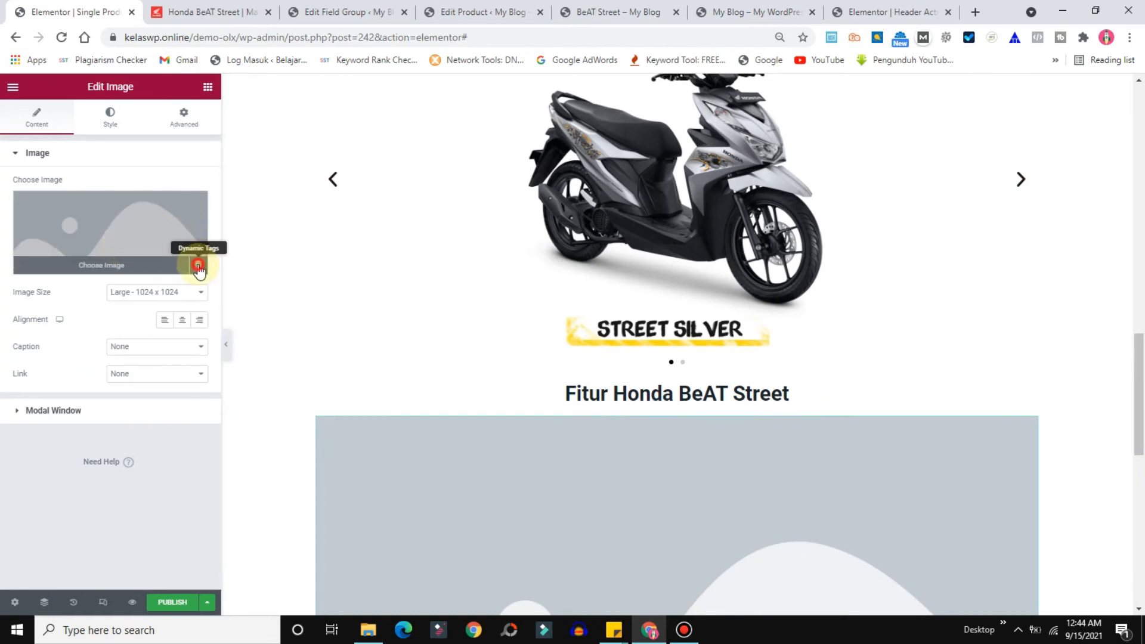
Fill the new image widget from the ACF Image Field dynamic tag with the key Gambar Fitur
click(198, 264)
click(83, 422)
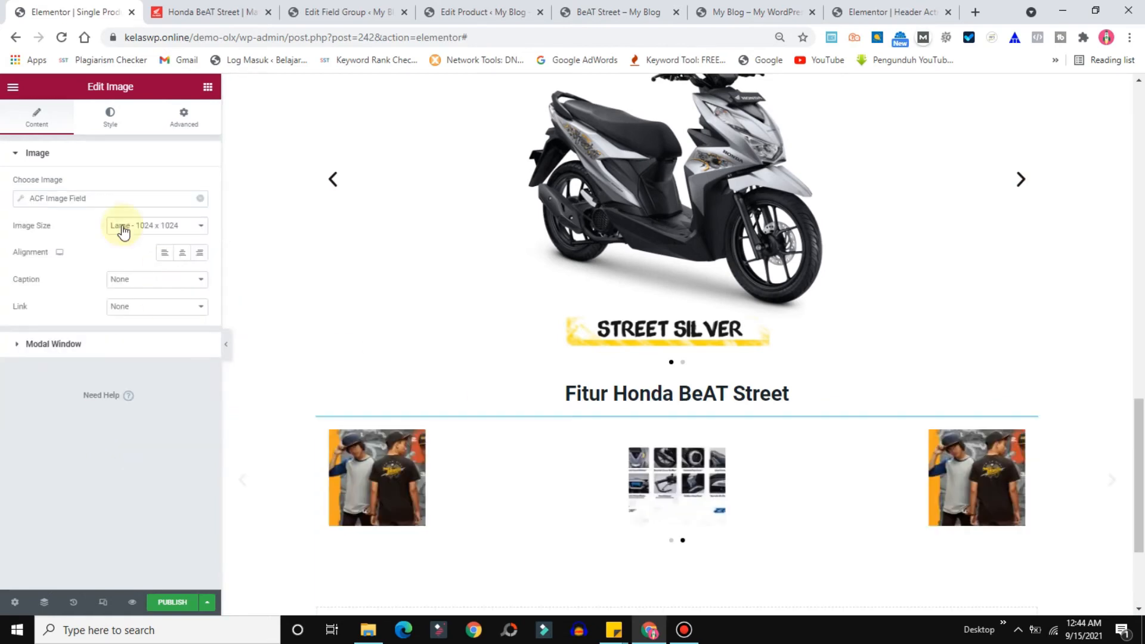
click(23, 202)
click(140, 257)
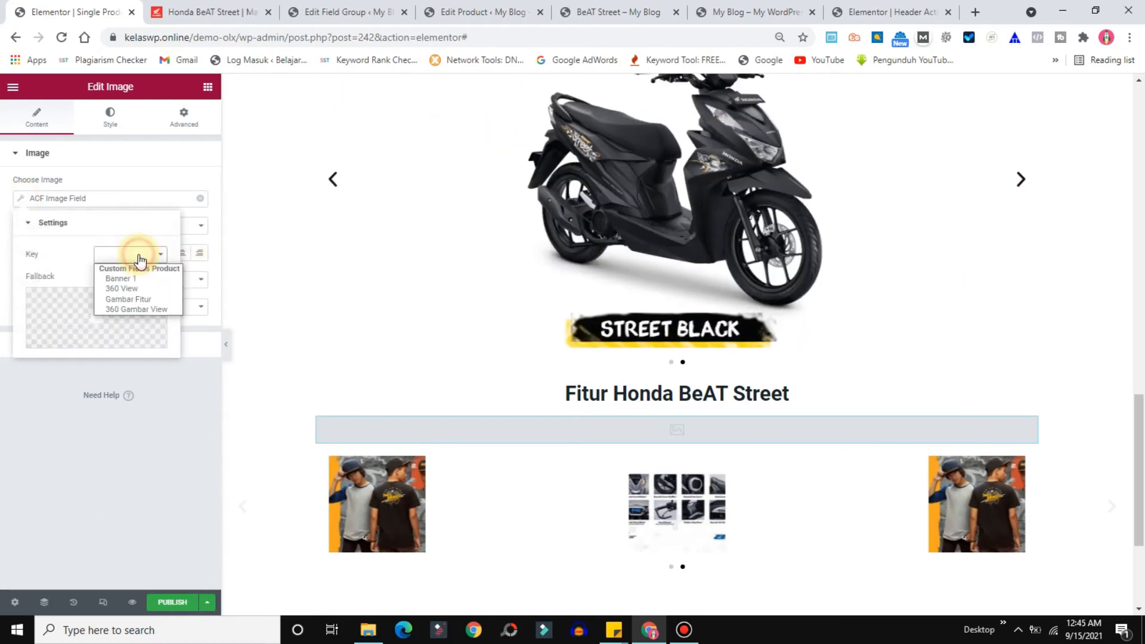
click(117, 300)
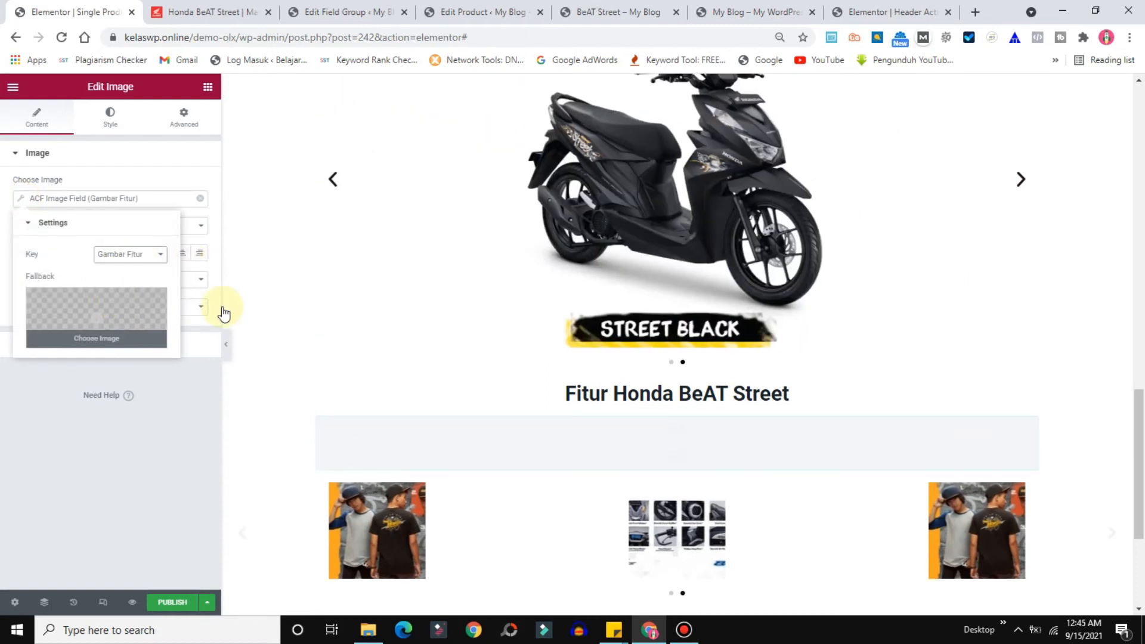
drag(1141, 404, 1141, 515)
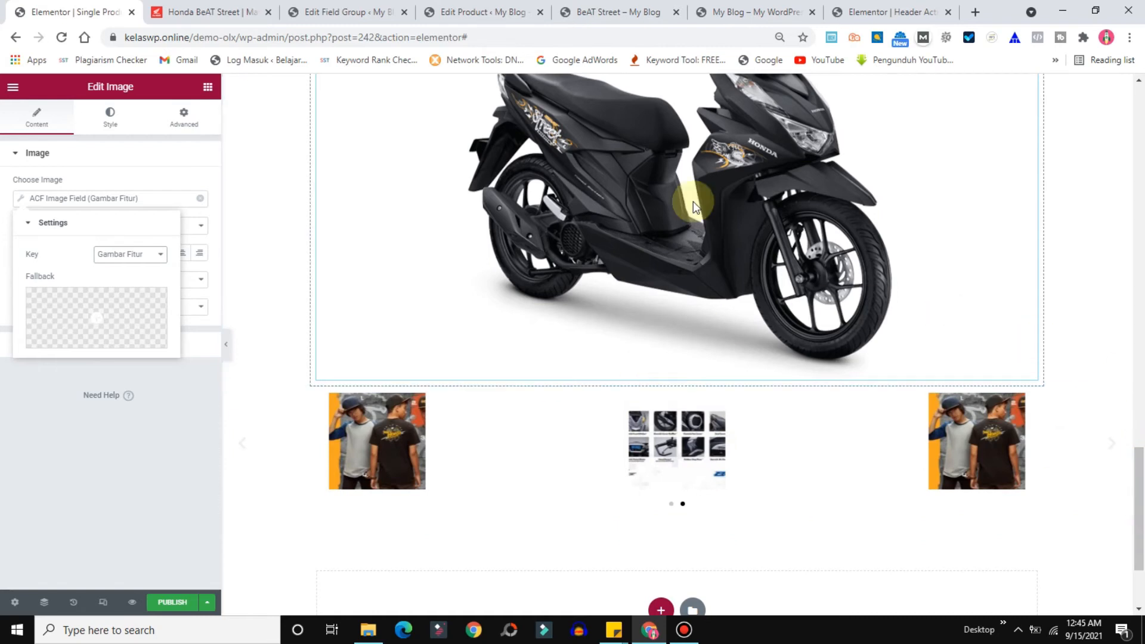
Copy the "Spesifikasi Motor" heading text from the Honda BeAT Street reference page
click(251, 16)
drag(1142, 339, 1142, 425)
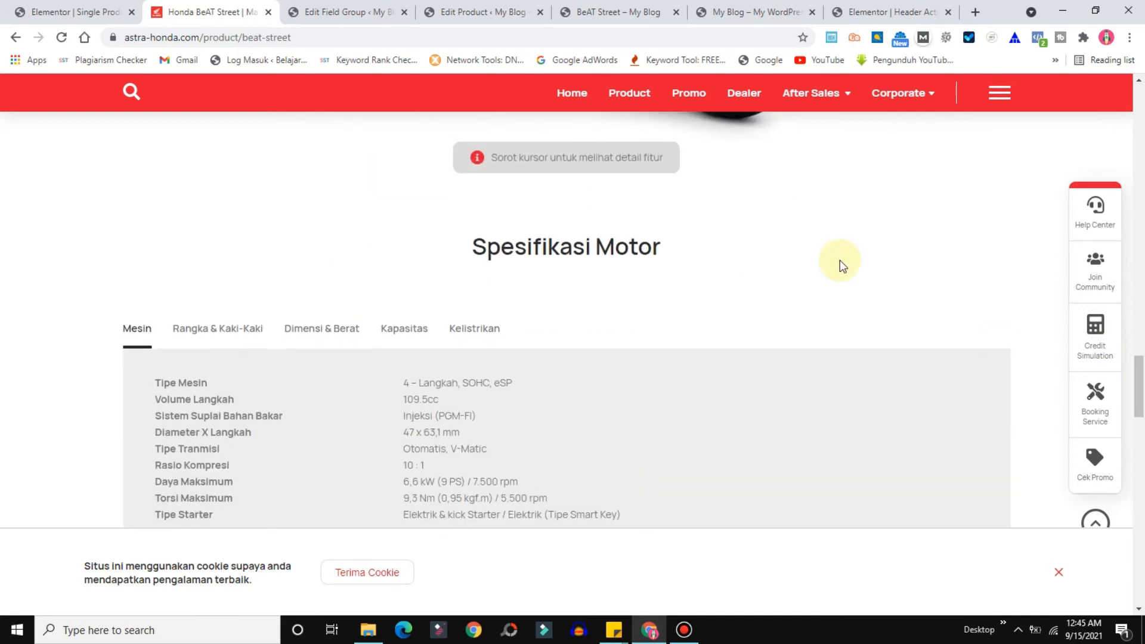
mouse_move(1142, 385)
mouse_down()
mouse_move(1142, 445)
mouse_move(1142, 393)
mouse_up()
drag(743, 197, 401, 199)
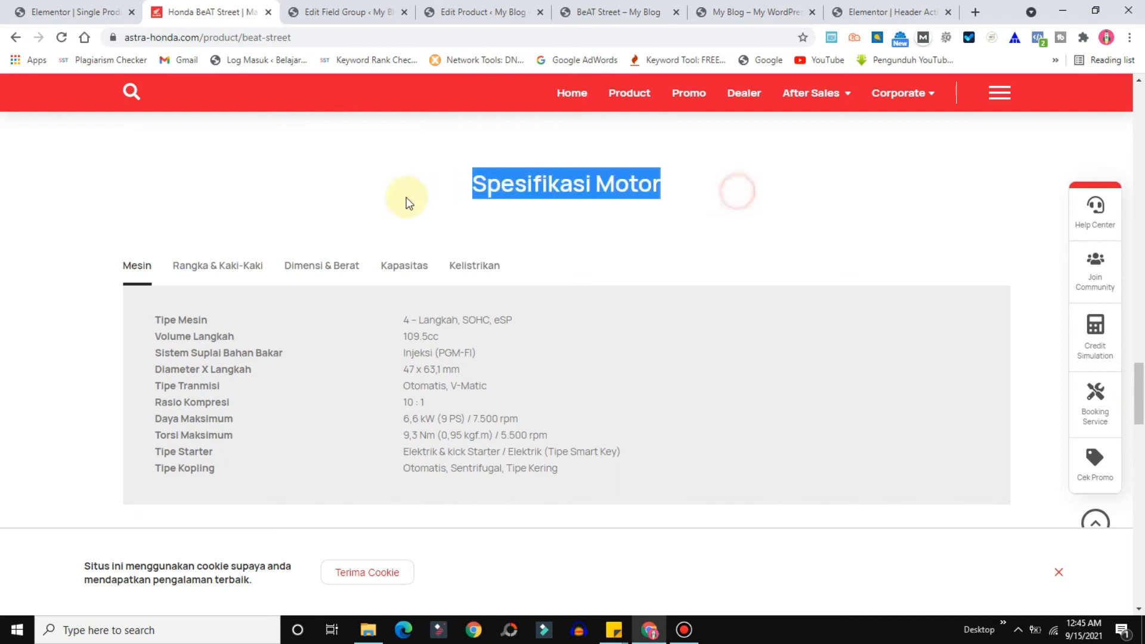
click(33, 8)
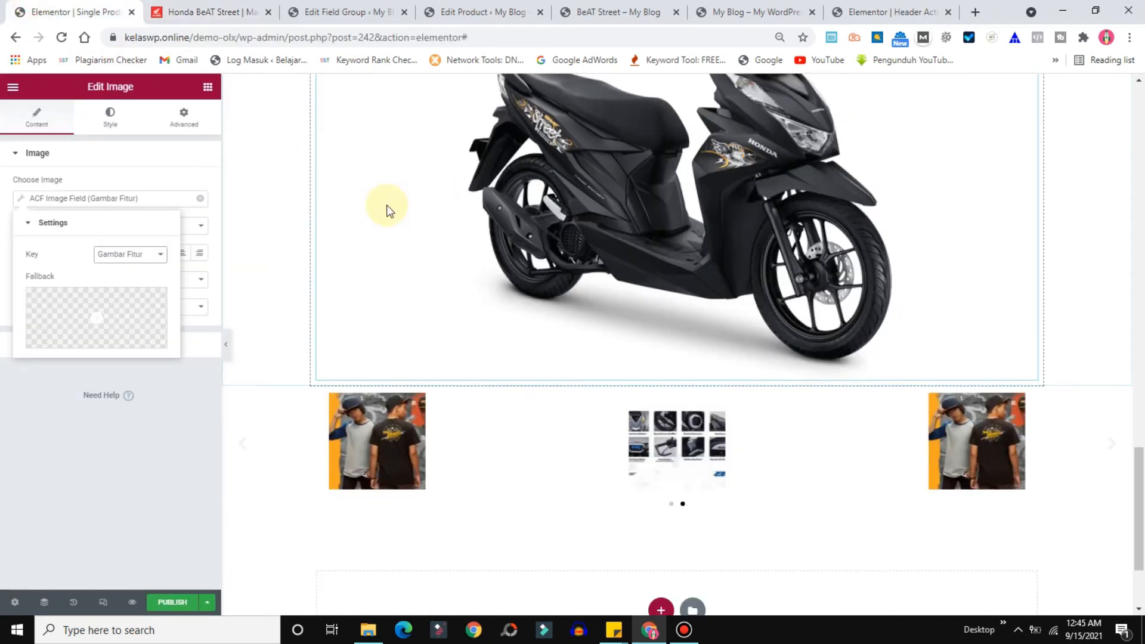
click(245, 7)
drag(694, 179, 467, 197)
key(ctrl+c)
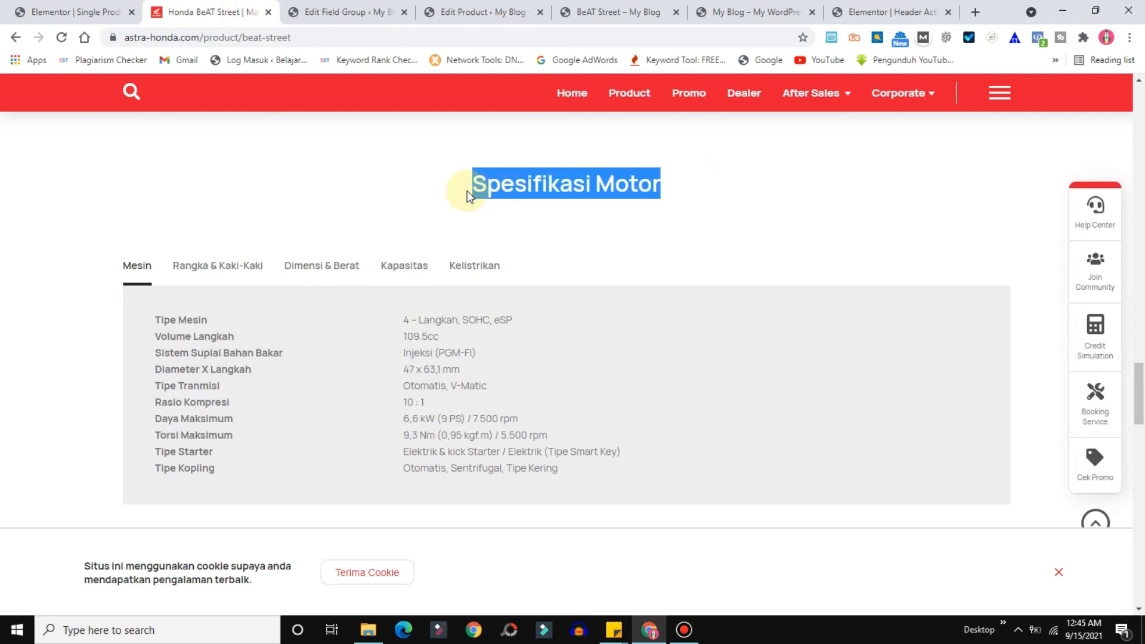
Back in the Elementor template, delete the accessories carousel section and add an empty one-column section below the feature image
click(62, 8)
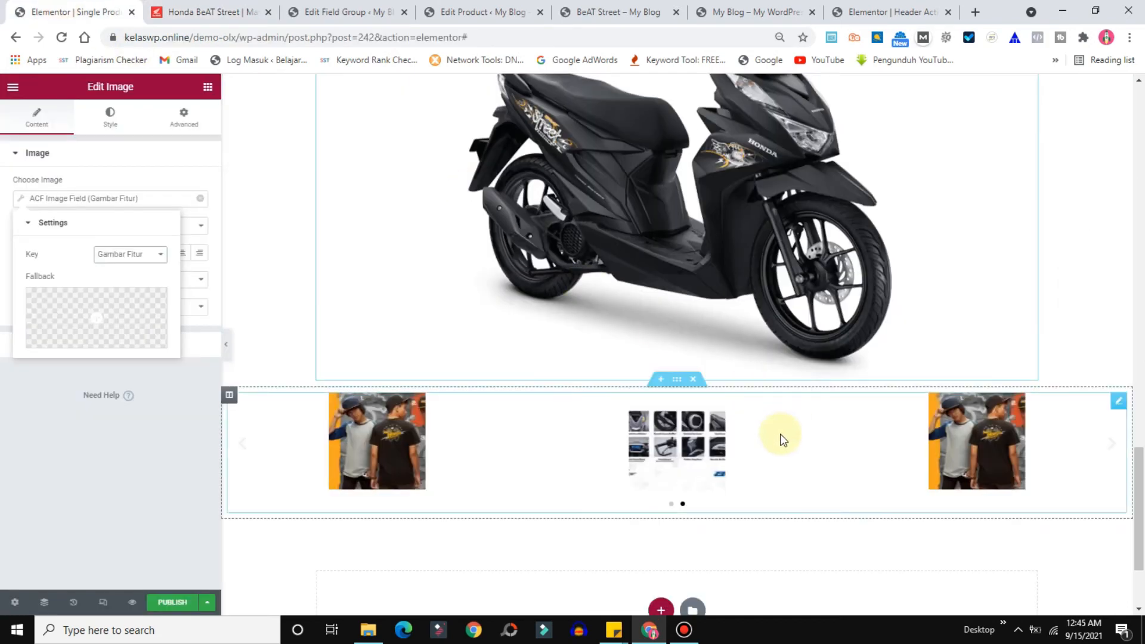
click(693, 383)
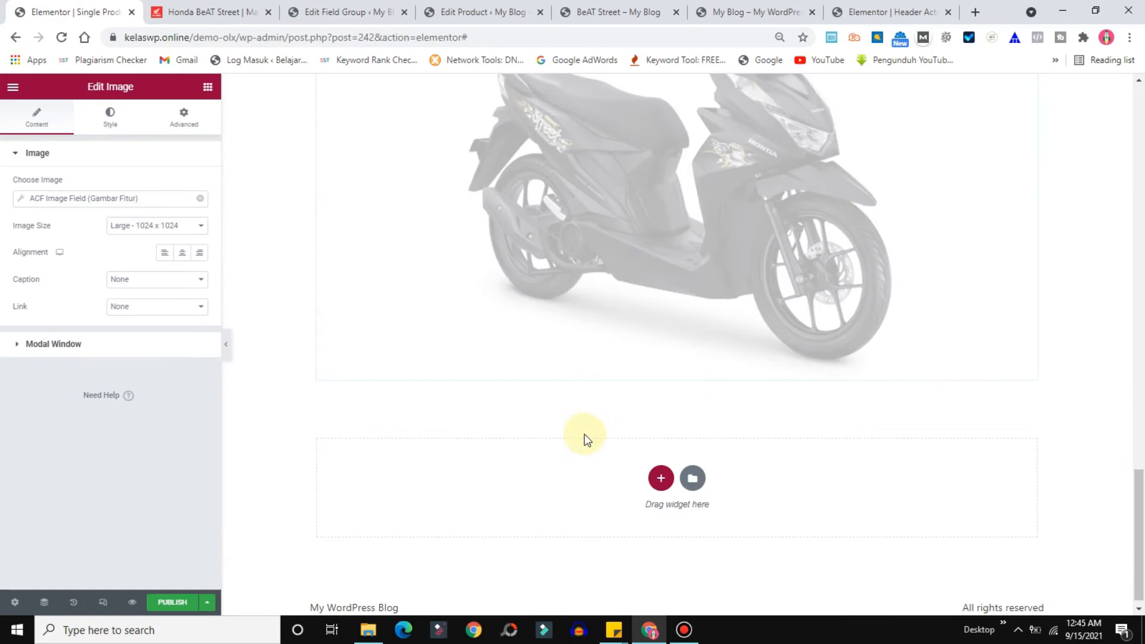
click(660, 478)
click(502, 512)
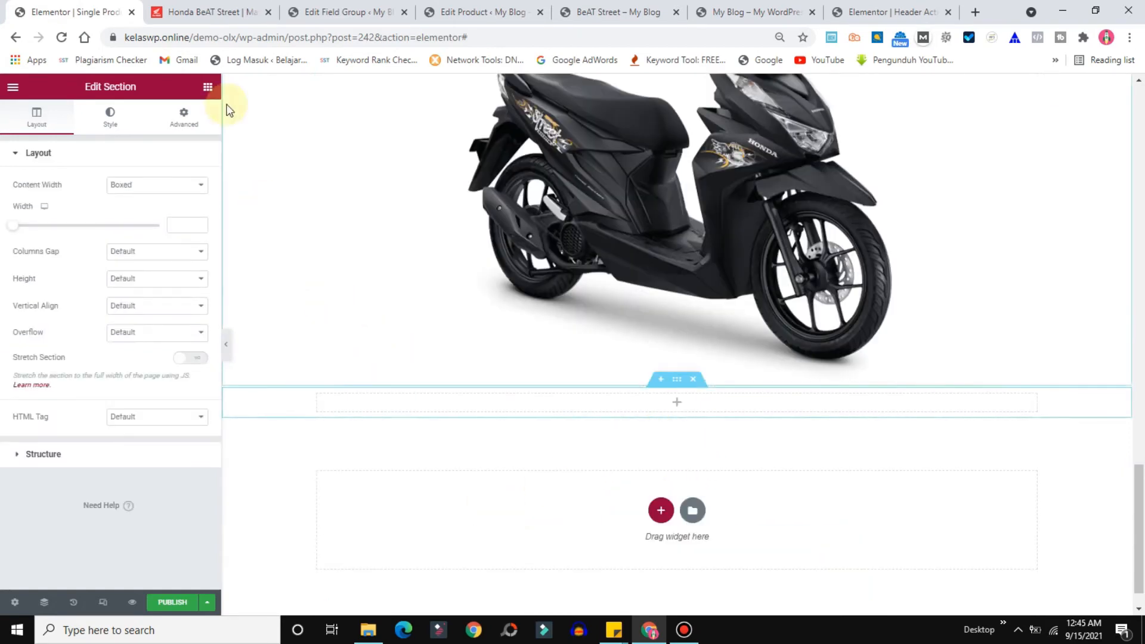
Place a centred Heading widget in the new section, with the copied text "Spesifikasi Motor" as its title
click(206, 89)
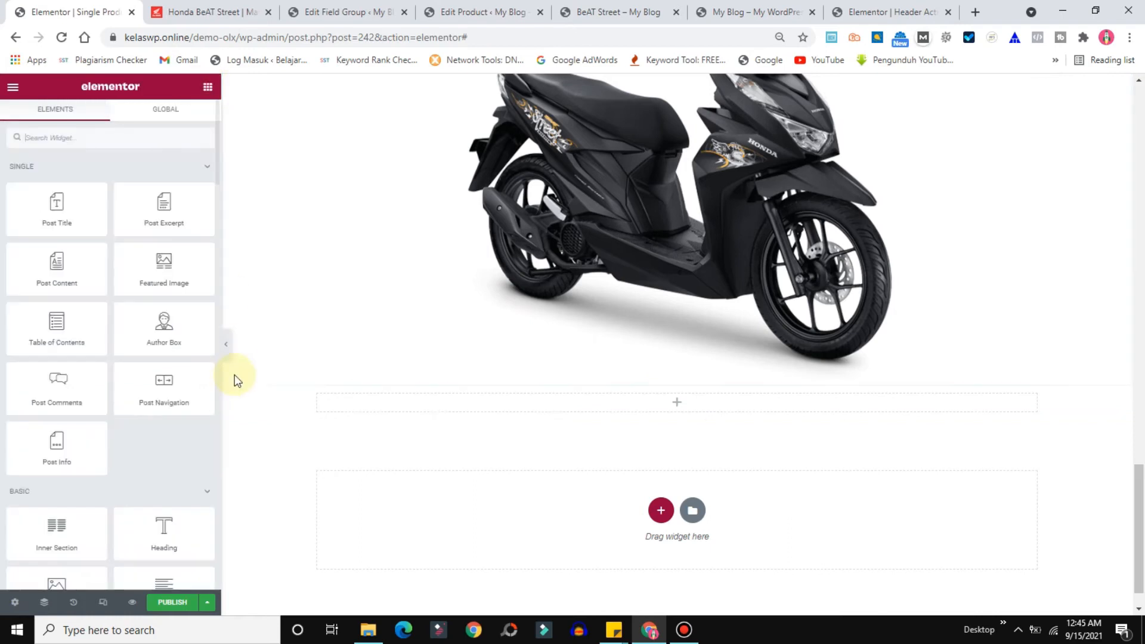
drag(232, 510, 542, 389)
click(143, 202)
key(ctrl+a)
key(ctrl+v)
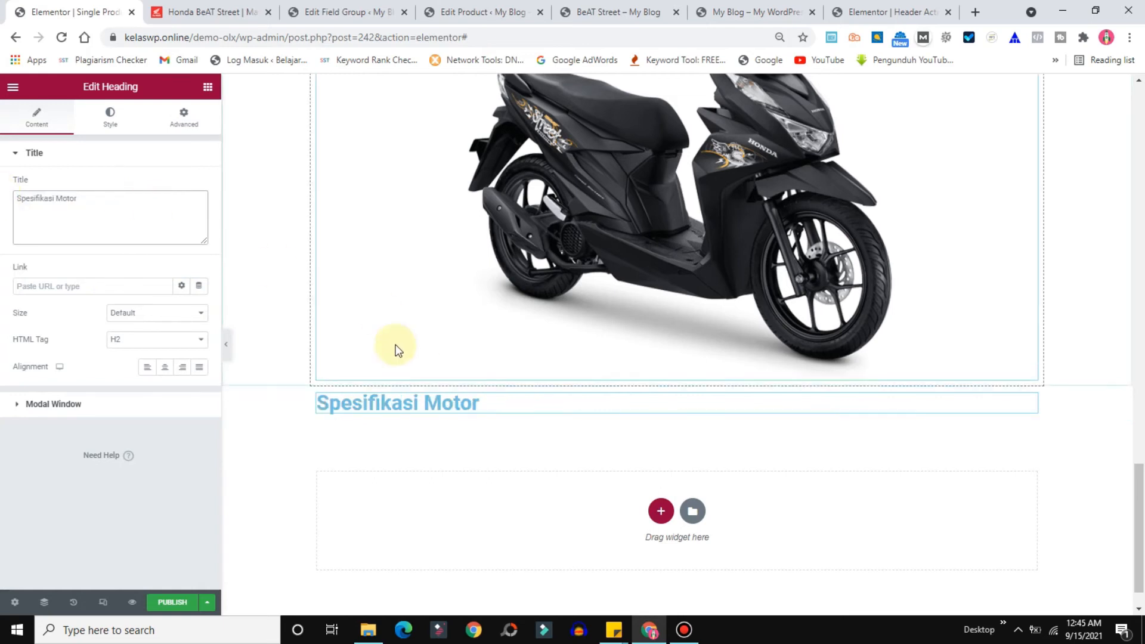
click(166, 370)
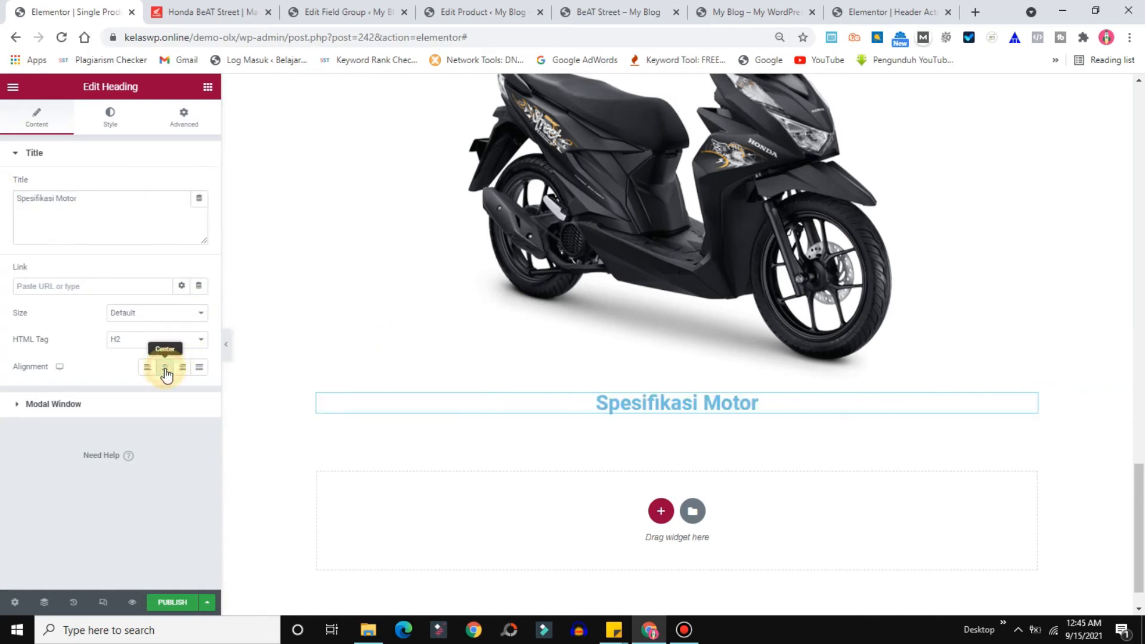
Change the Spesifikasi Motor heading's text color to the dark shade #0D1A1F
click(112, 119)
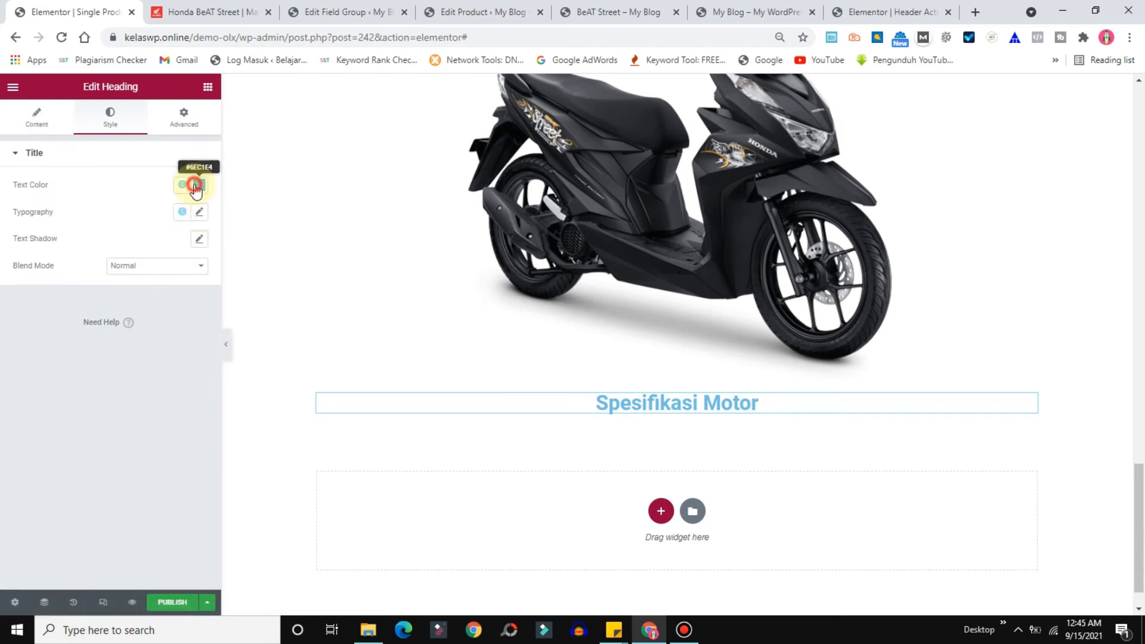
click(199, 185)
drag(146, 301, 134, 328)
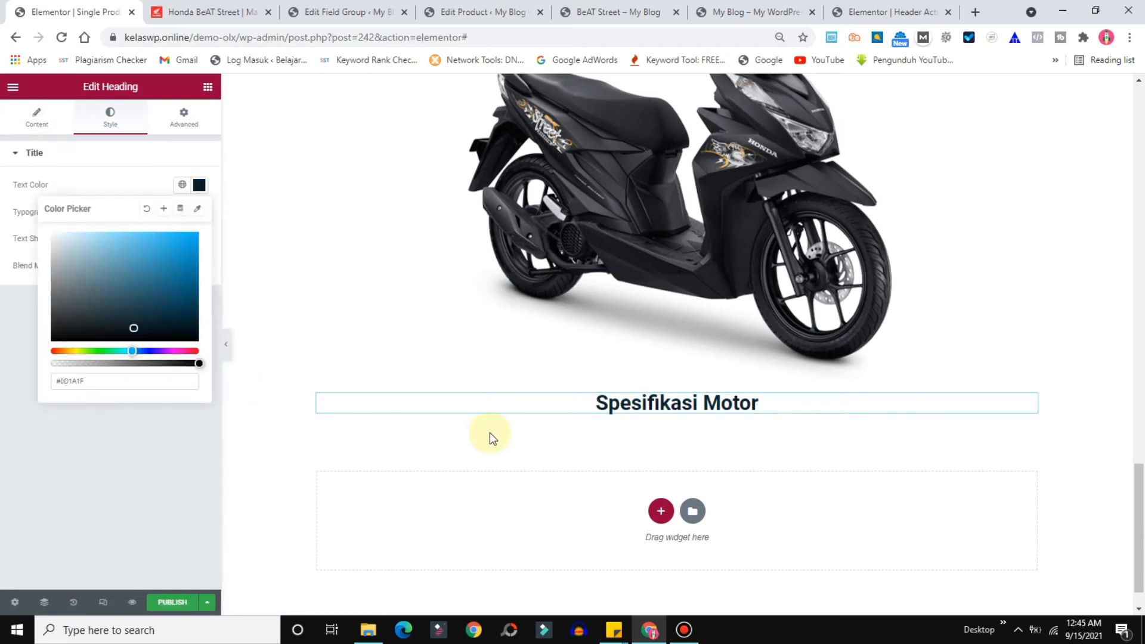
Add a single-column section below the Spesifikasi Motor heading and place a Tabs widget in it
click(660, 512)
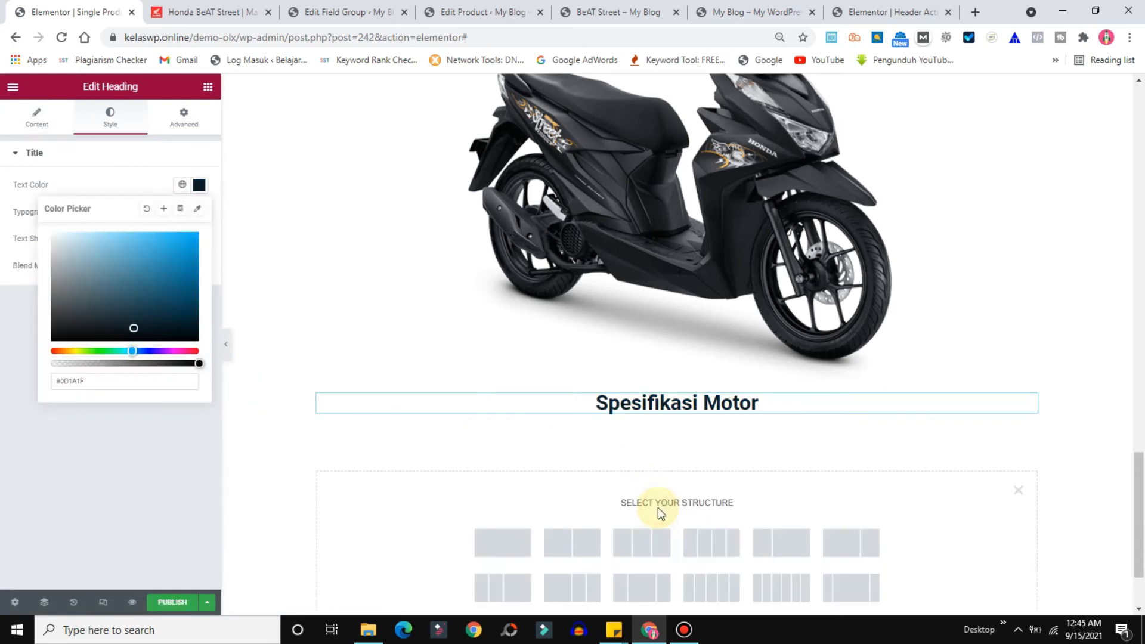
click(473, 545)
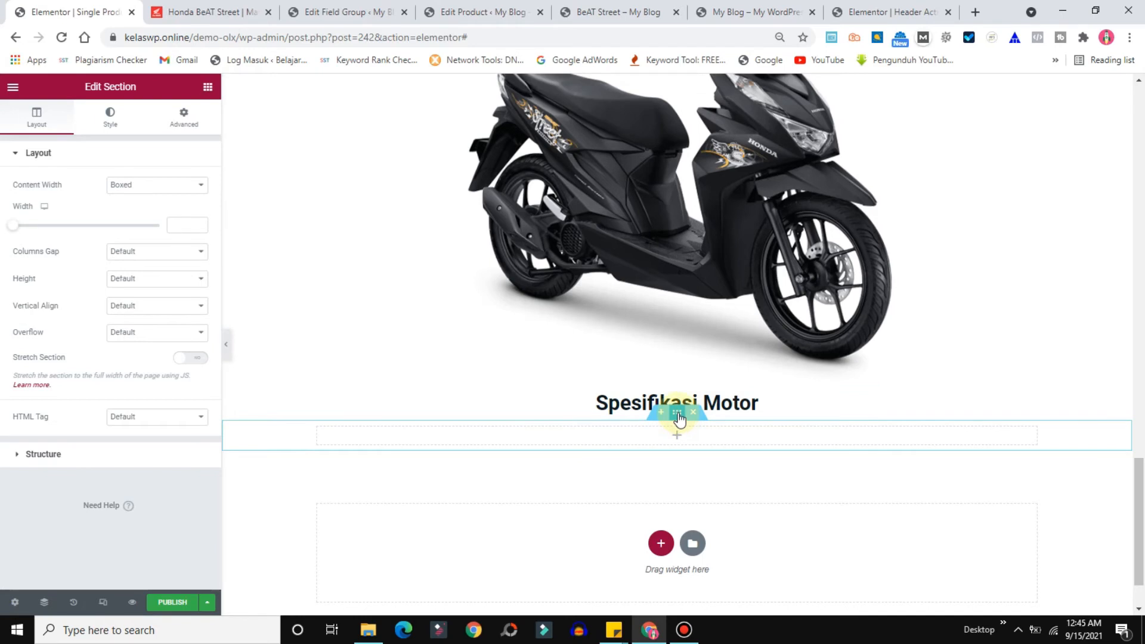
click(208, 88)
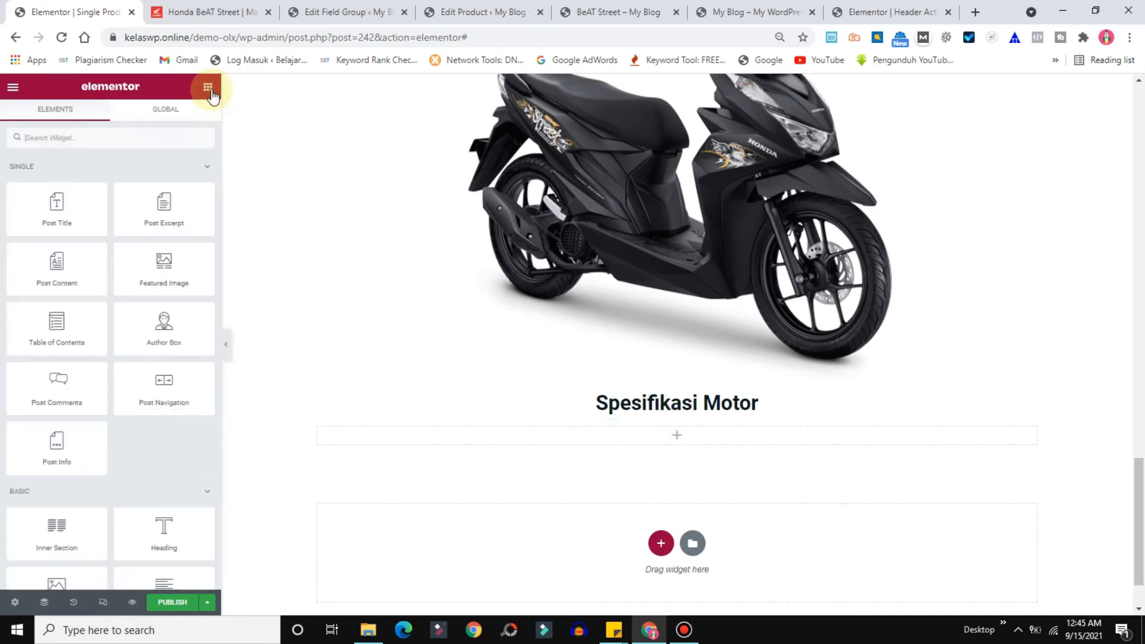
text(tab)
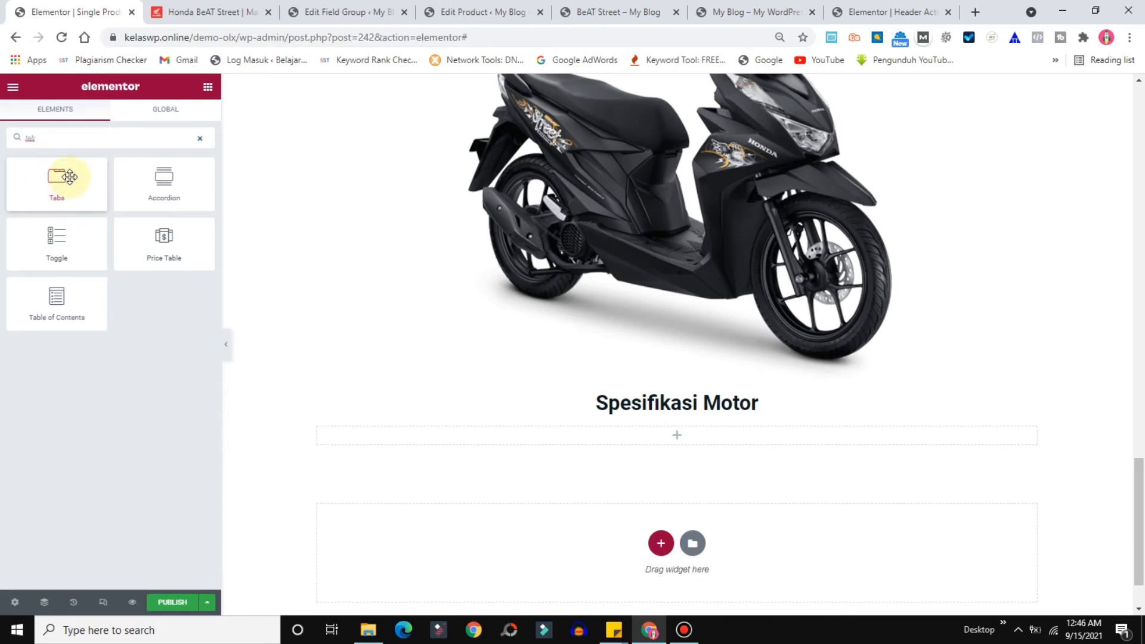
drag(60, 180, 668, 432)
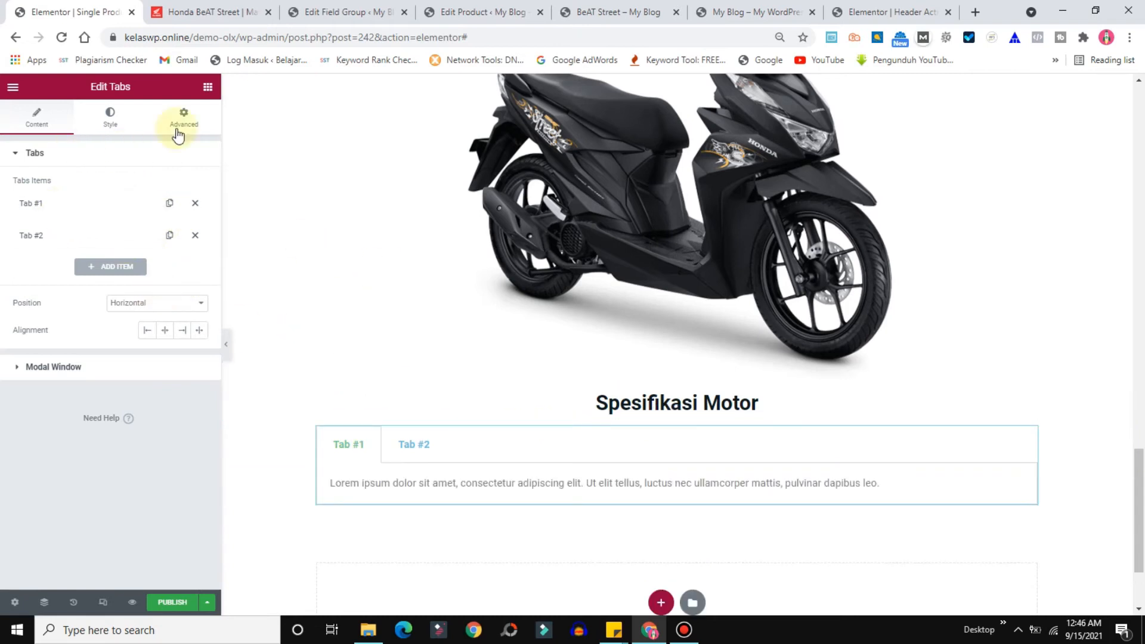
Set the Tabs widget's border width to 0 and open the Tab #1 item for editing
click(110, 119)
drag(27, 205, 3, 206)
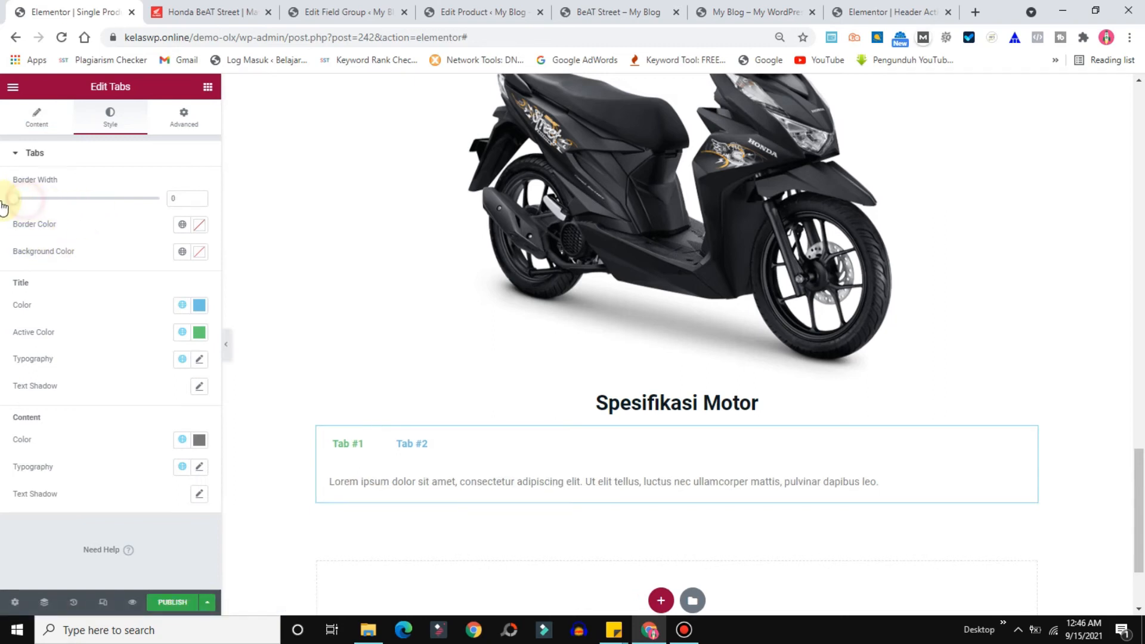
click(37, 121)
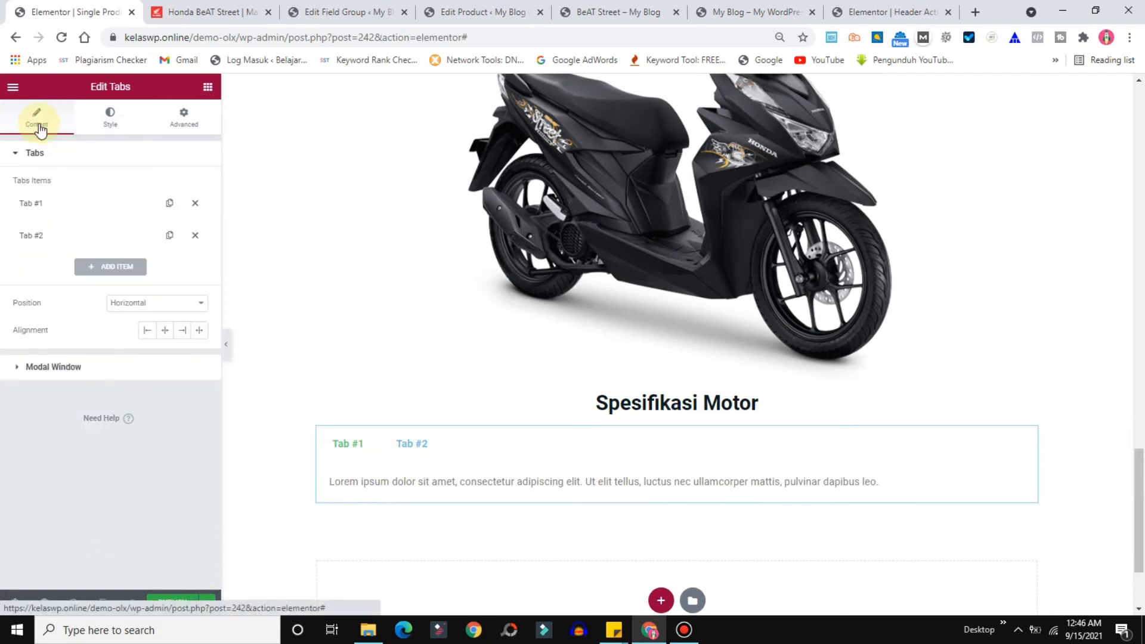
click(73, 214)
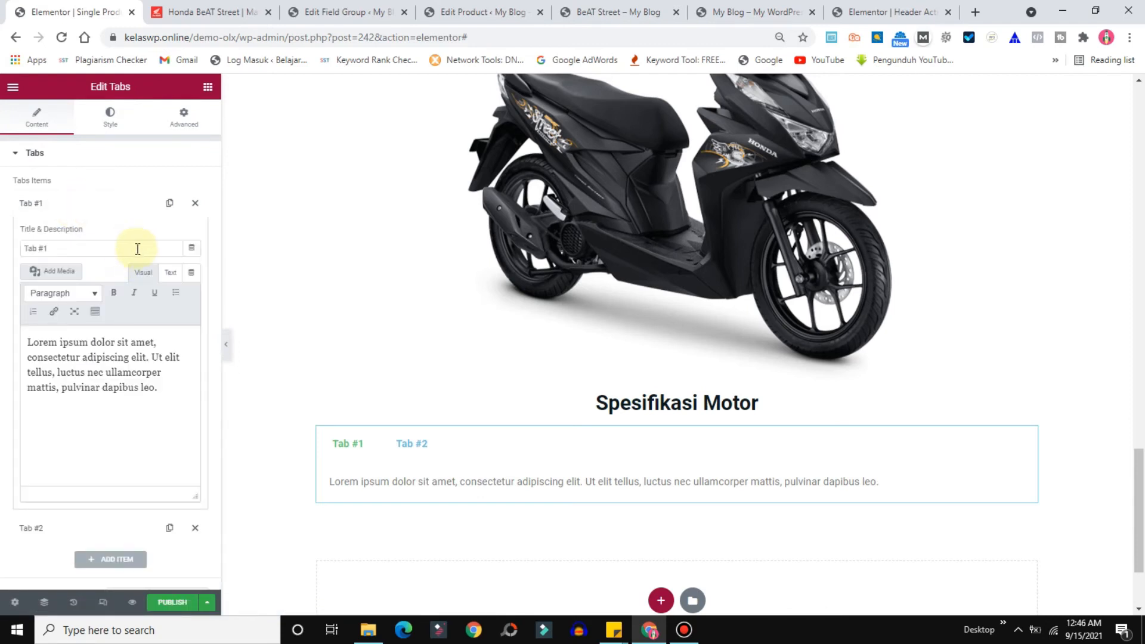
click(192, 249)
drag(195, 301, 200, 414)
click(87, 442)
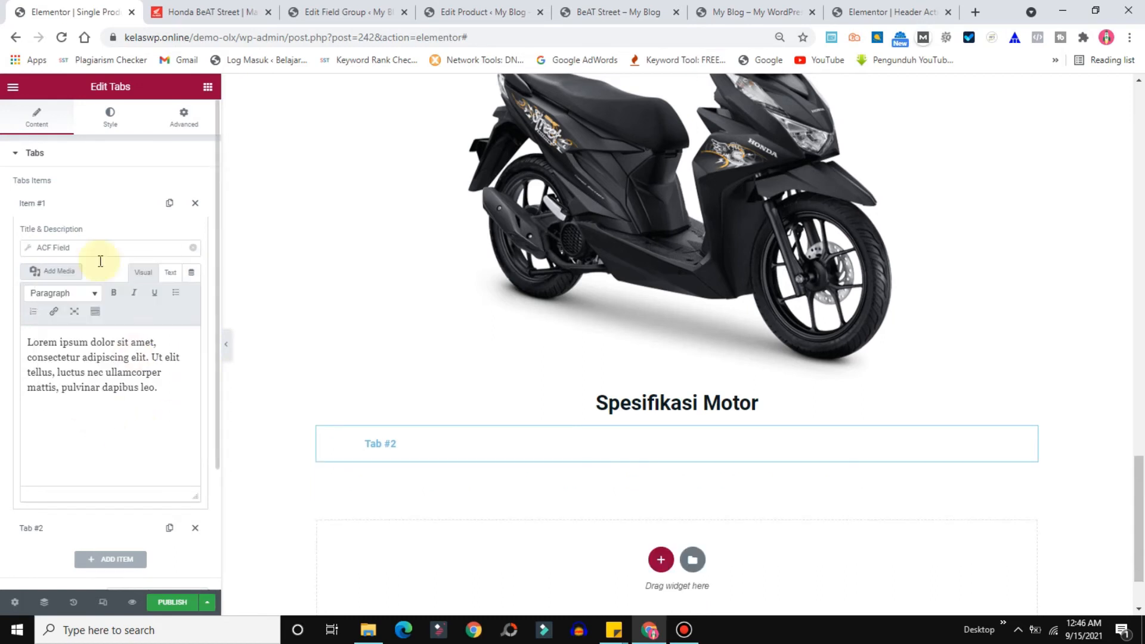
click(32, 250)
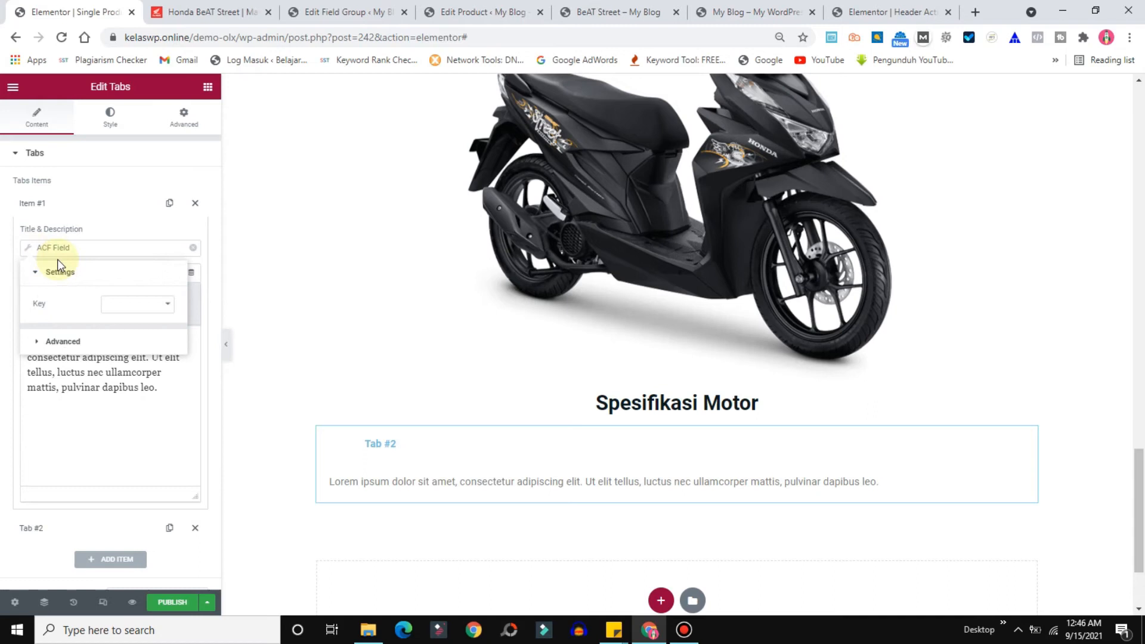
click(127, 306)
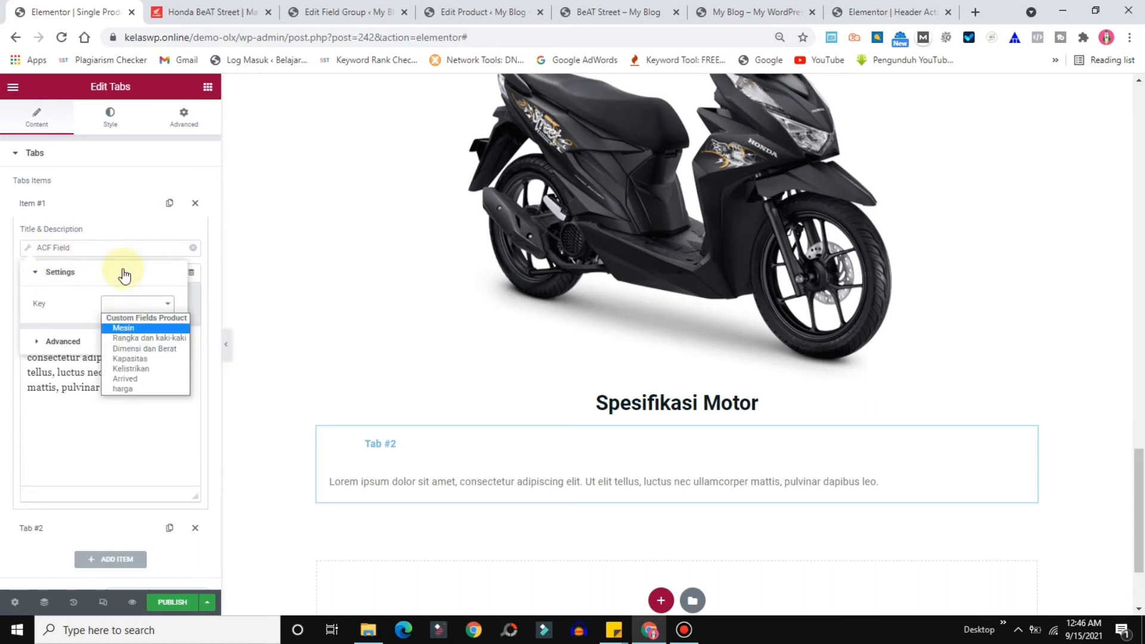
click(106, 229)
click(193, 248)
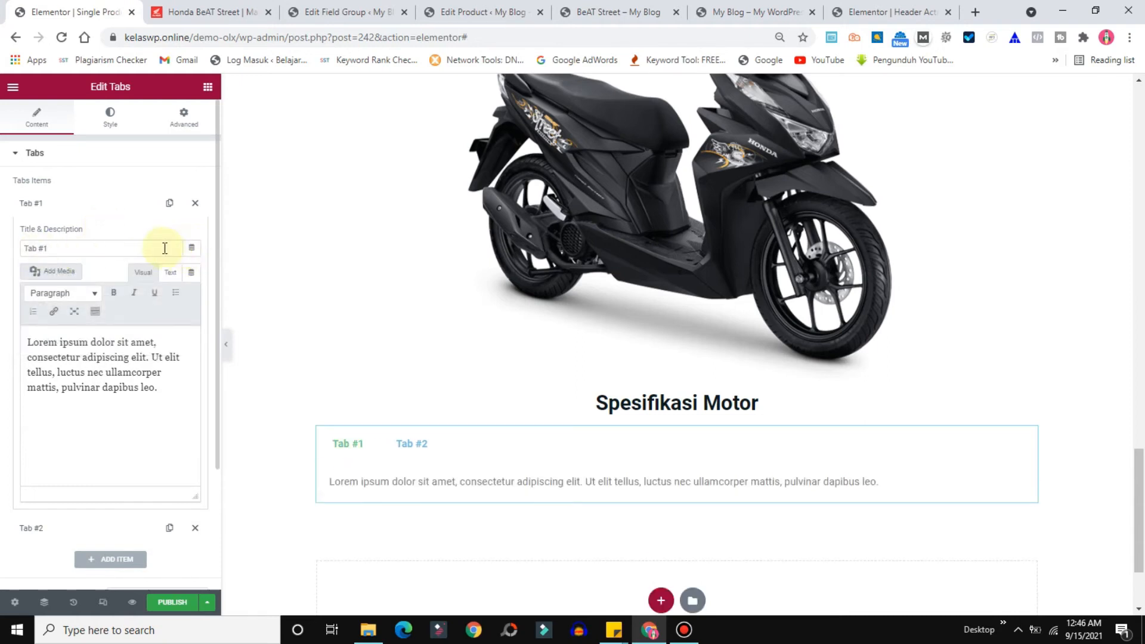
Title the first tab Mesin and link its description to the ACF field Mesin
drag(71, 249, 2, 253)
text(Mesin)
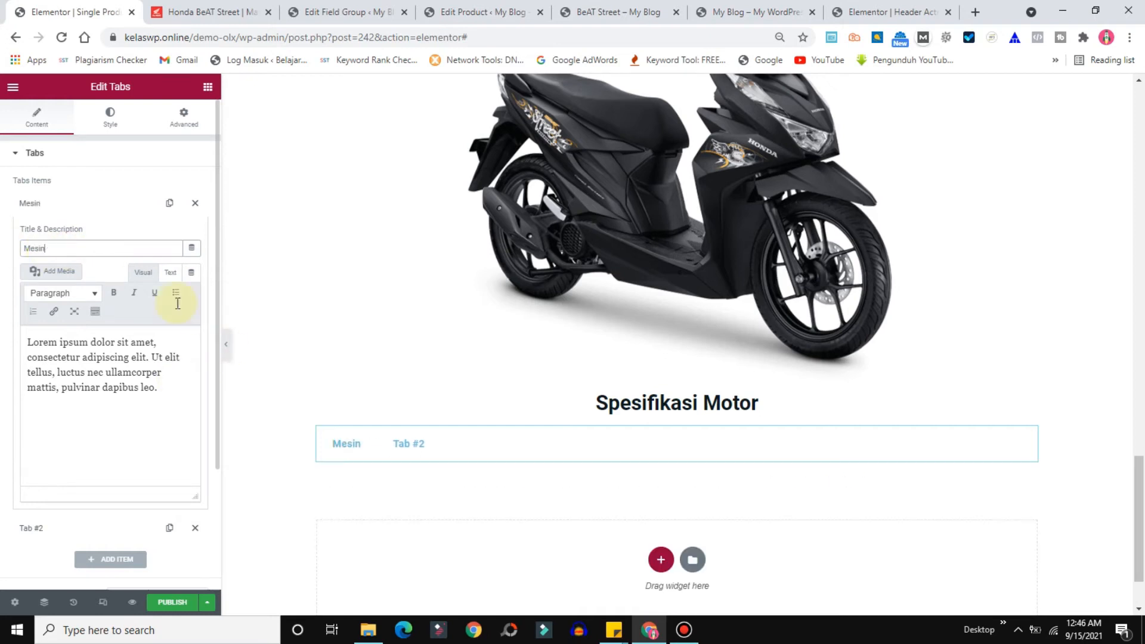
click(190, 273)
drag(195, 325, 128, 464)
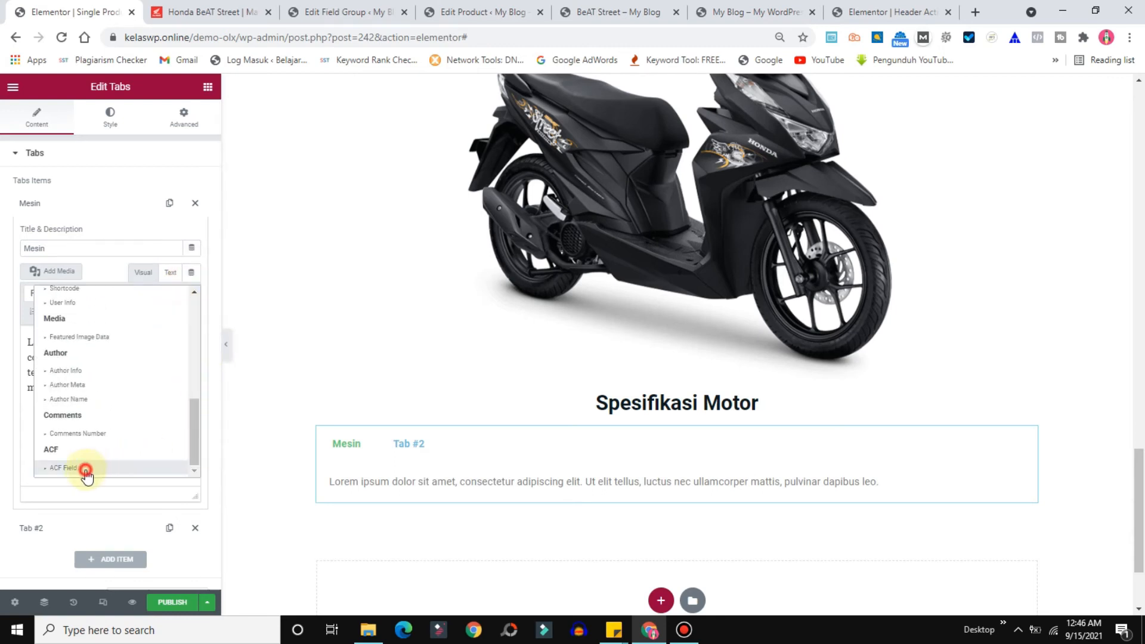
click(63, 468)
click(29, 279)
click(128, 334)
click(124, 361)
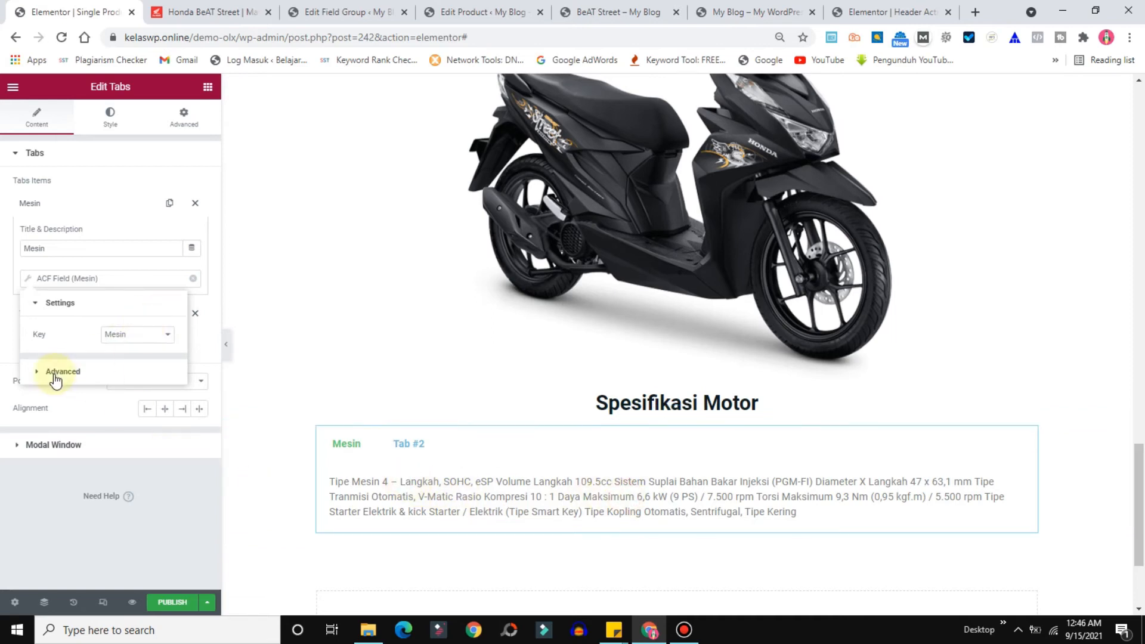
click(2, 280)
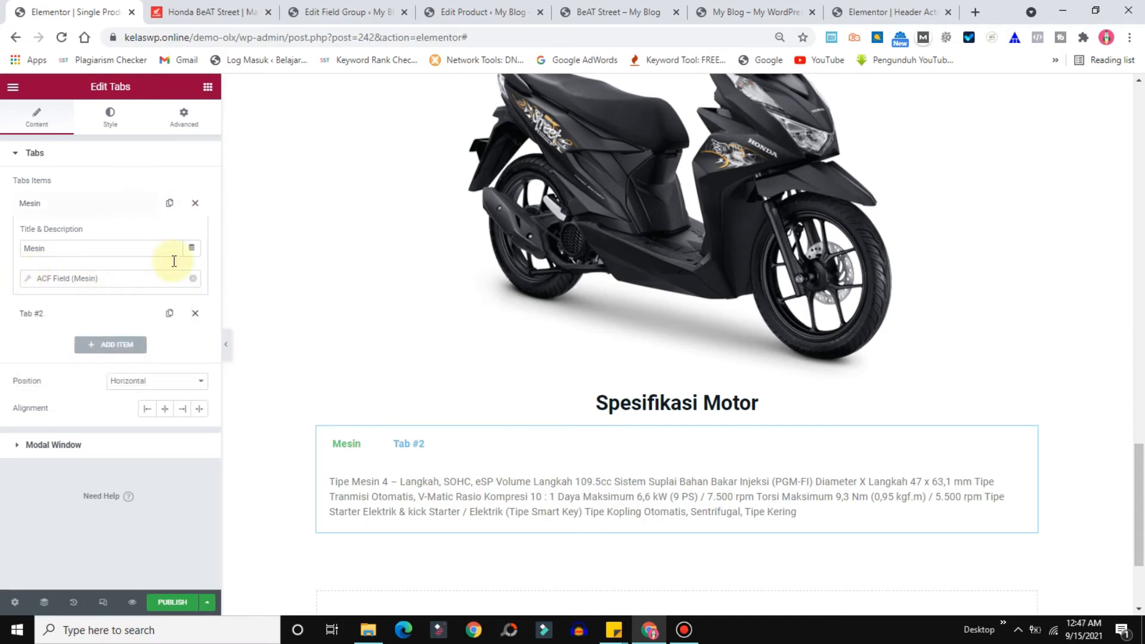
Remove the Tab #2 item and duplicate the Mesin tab
click(197, 314)
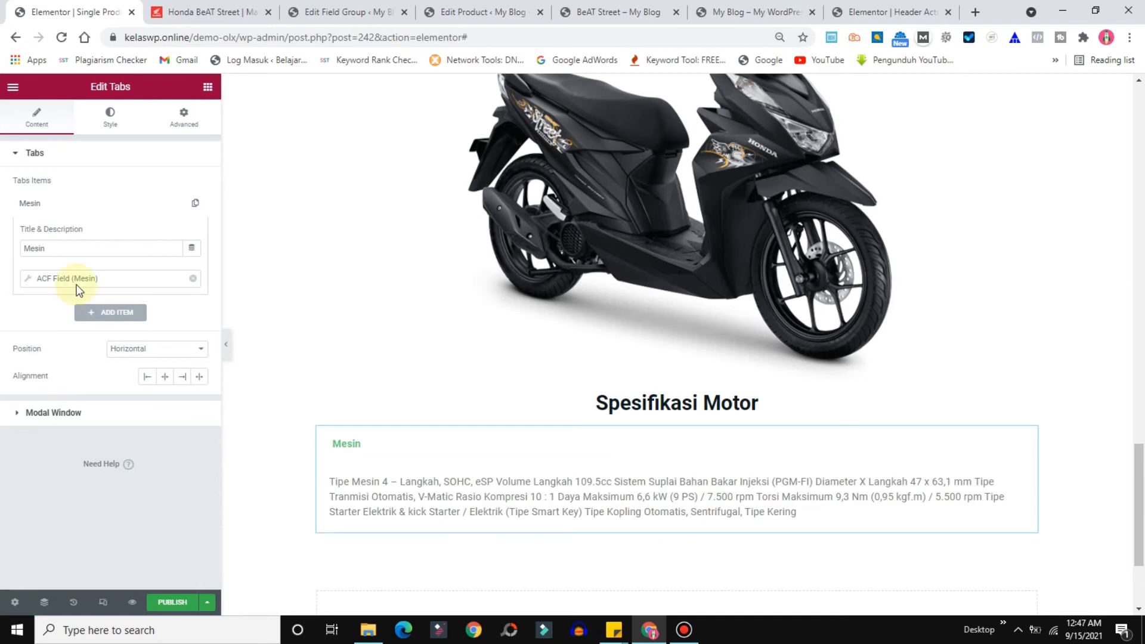
click(196, 204)
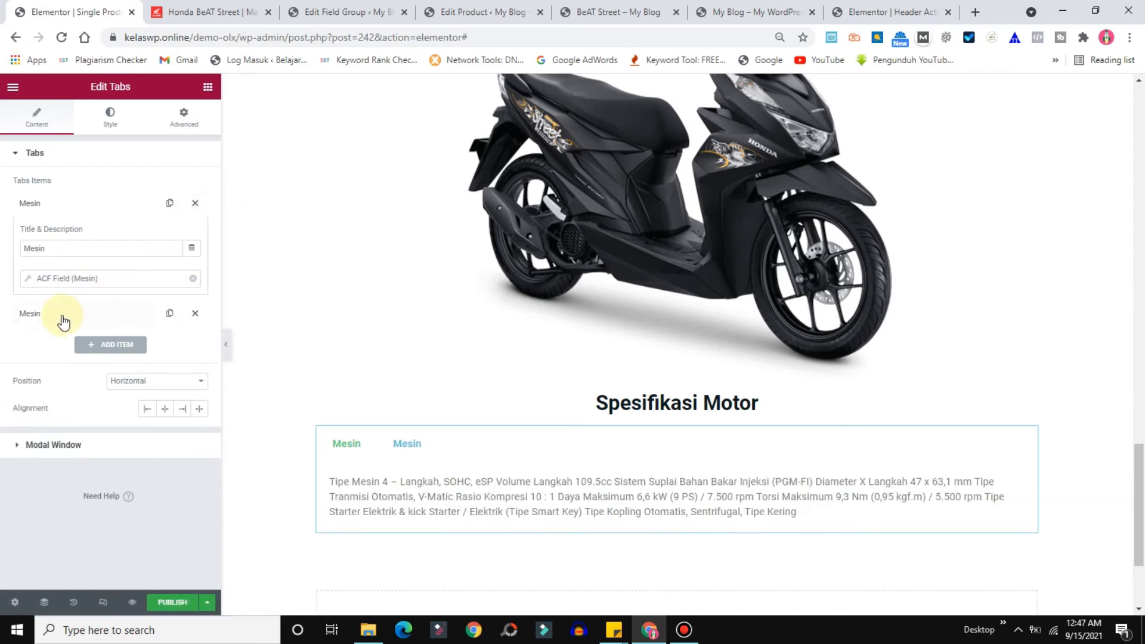
Retitle the duplicated tab Rangka & Kaki-kaki, checking the specification tab names on the Honda BeAT Street page
click(57, 315)
double_click(98, 280)
click(224, 13)
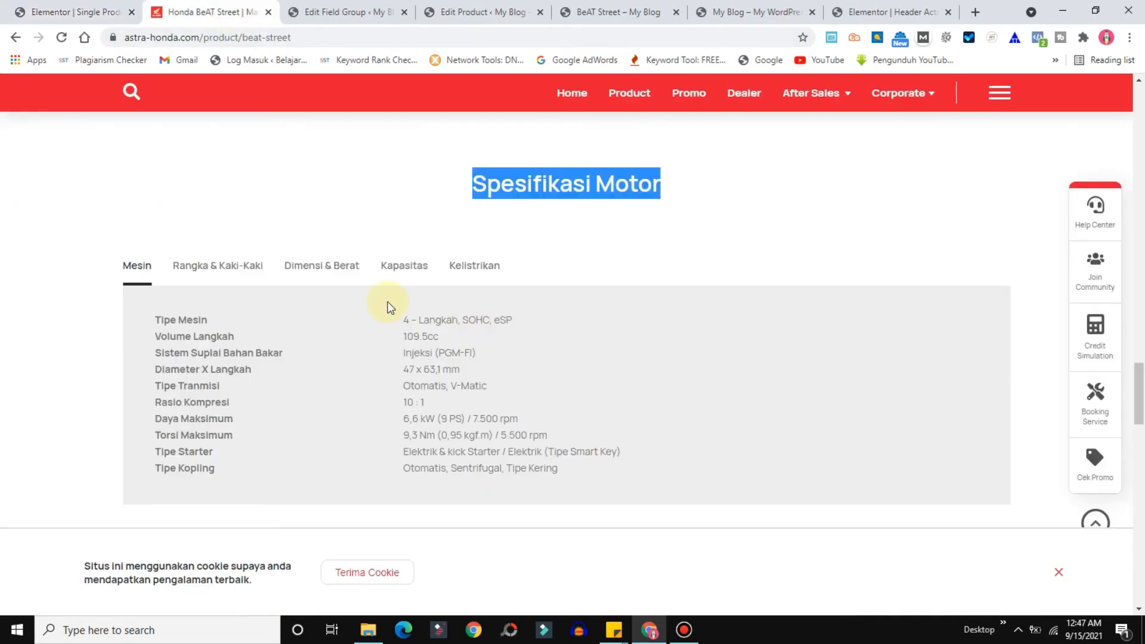
click(66, 12)
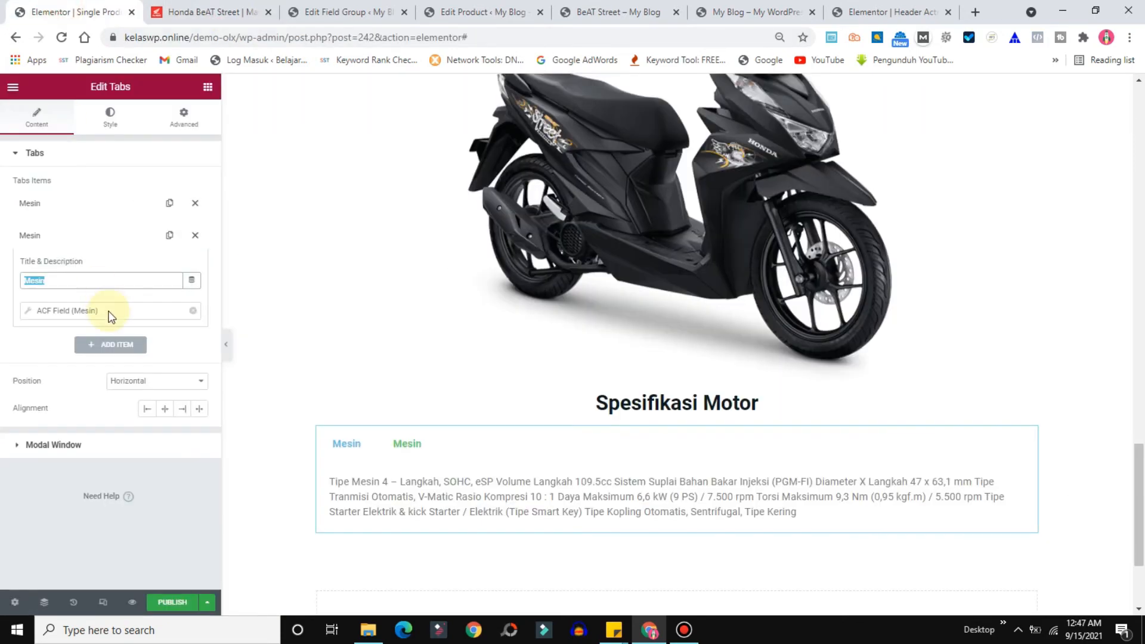
text(Ranga)
key(BackSpace)
text(ka D)
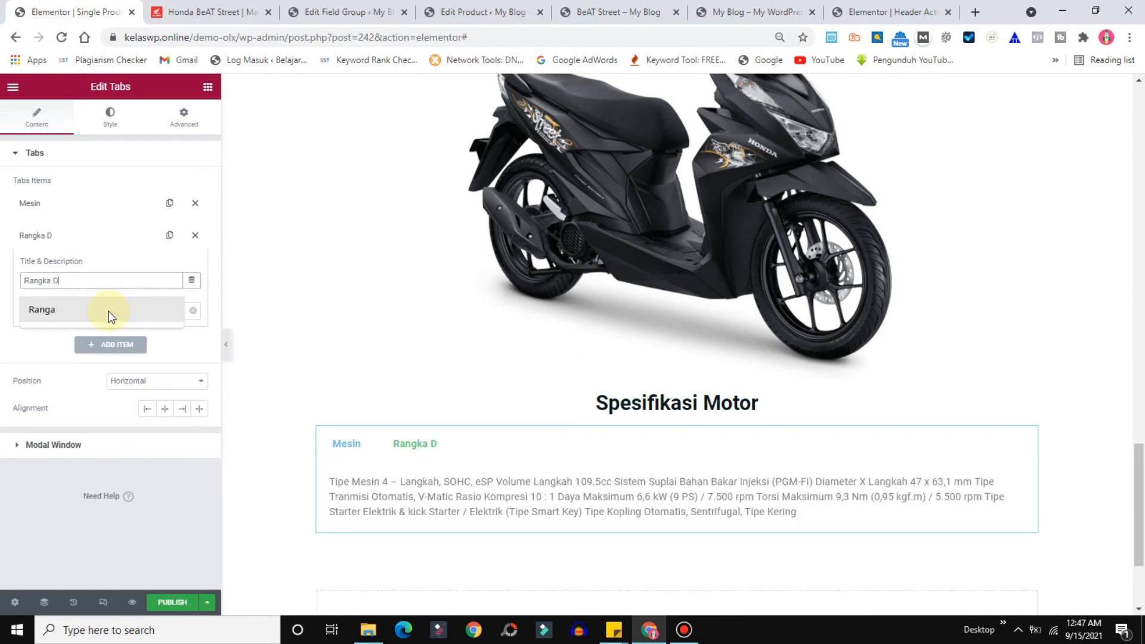
key(BackSpace)
text(& Kaku)
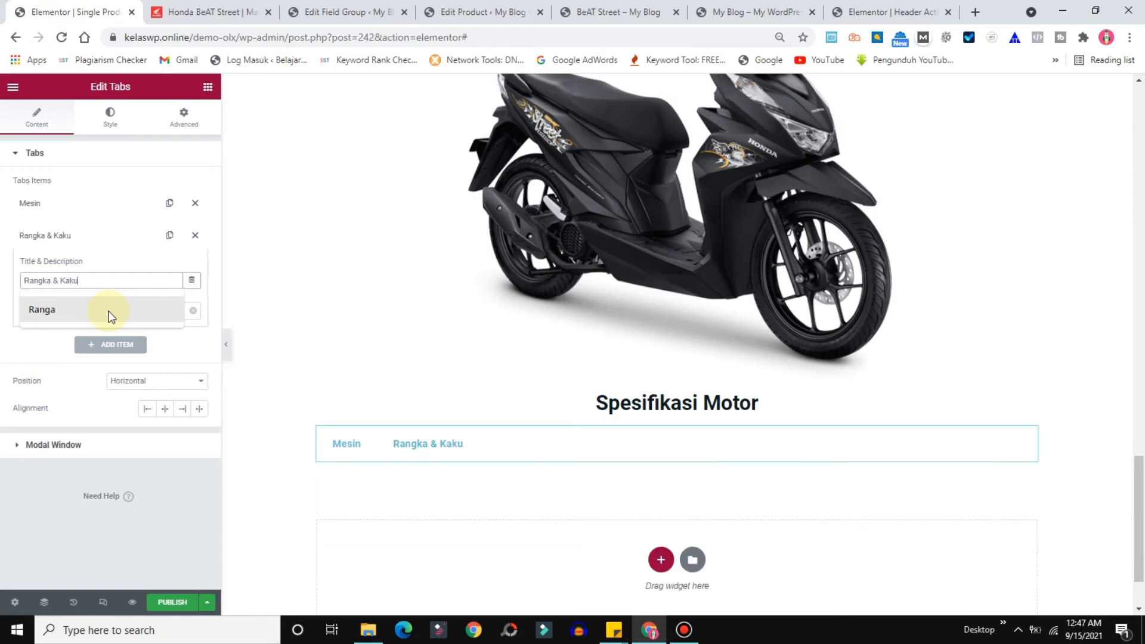
key(BackSpace)
text(i-kaki)
click(2, 294)
Switch the second tab's ACF description key to Rangka dan kaki-kaki
click(79, 309)
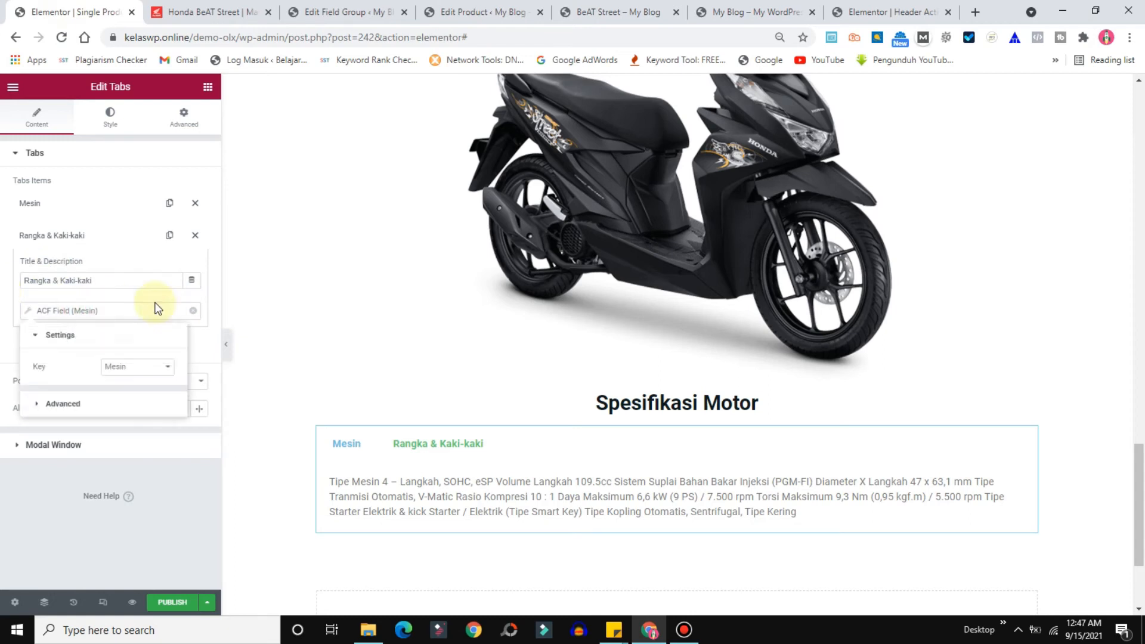
click(129, 367)
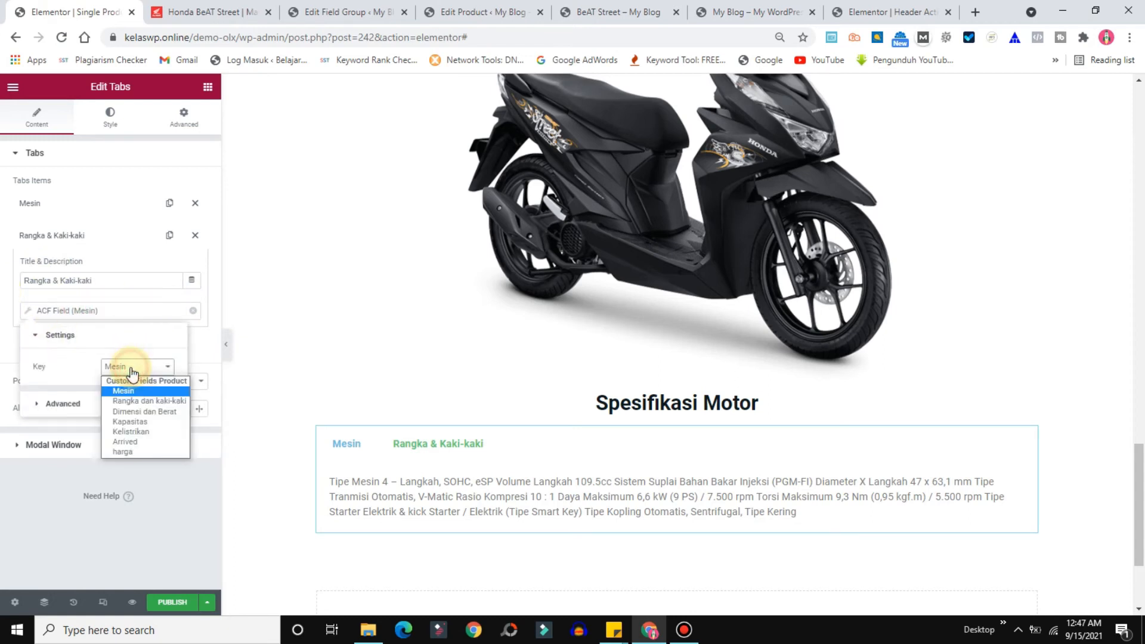
click(130, 405)
click(2, 310)
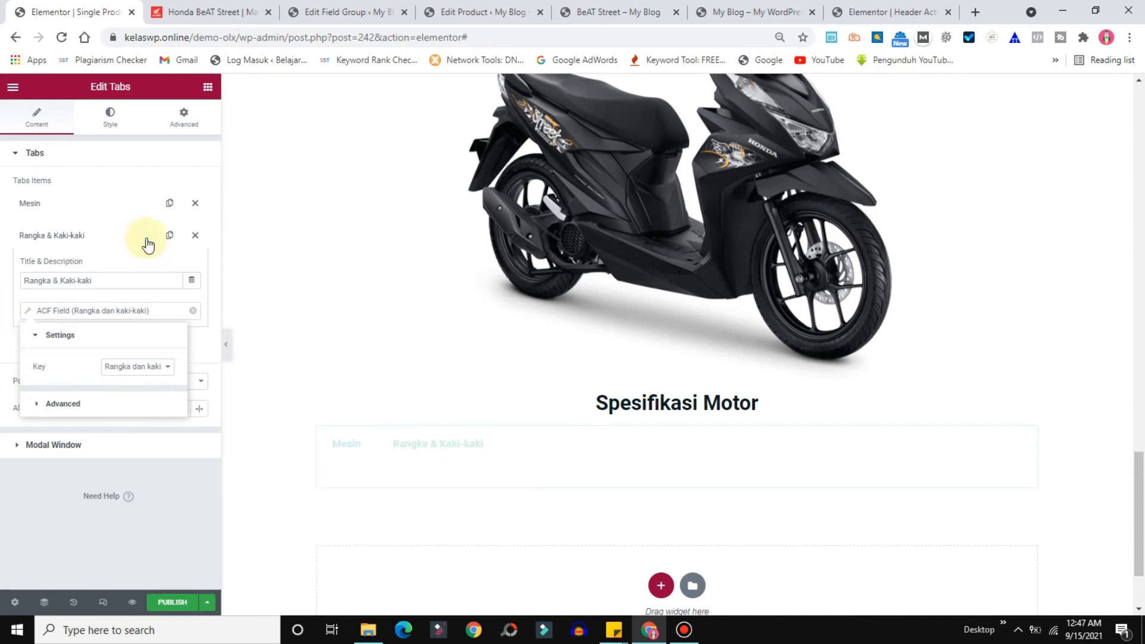
Duplicate the Rangka & Kaki-kaki tab and retitle the copy Dimensi & Berat, using the Honda page as reference for the name
click(172, 237)
click(77, 342)
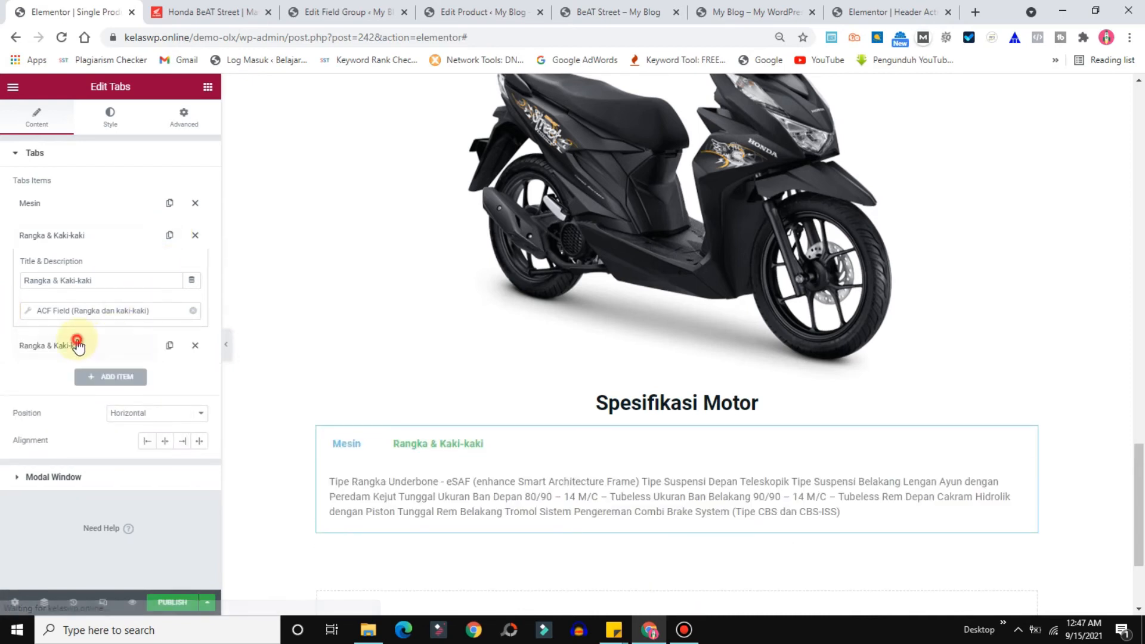
triple_click(155, 313)
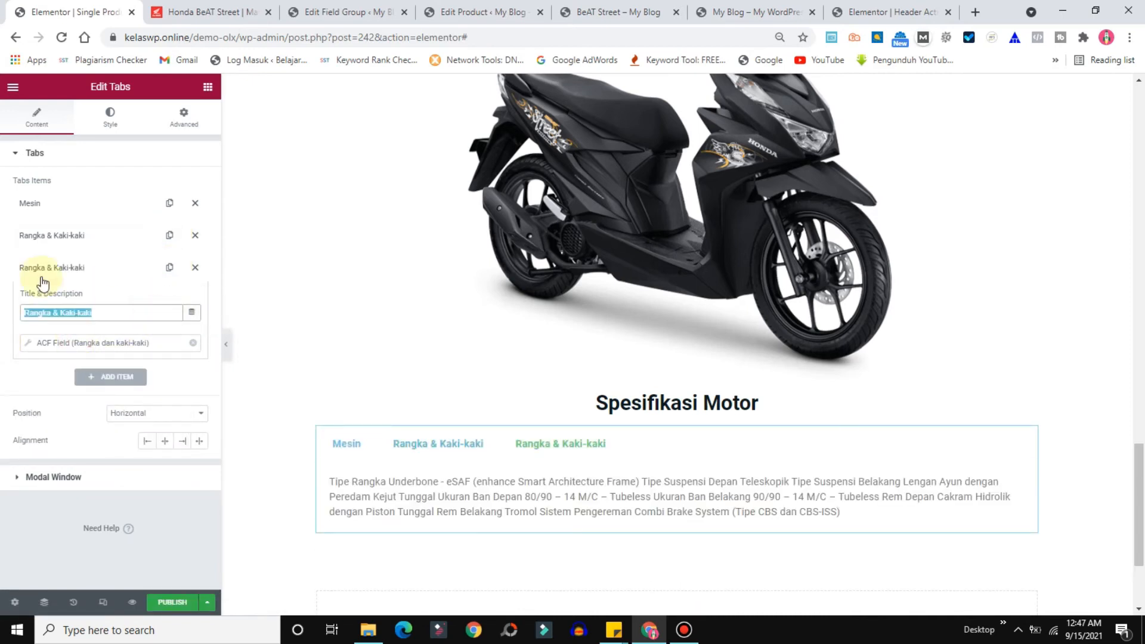
click(196, 9)
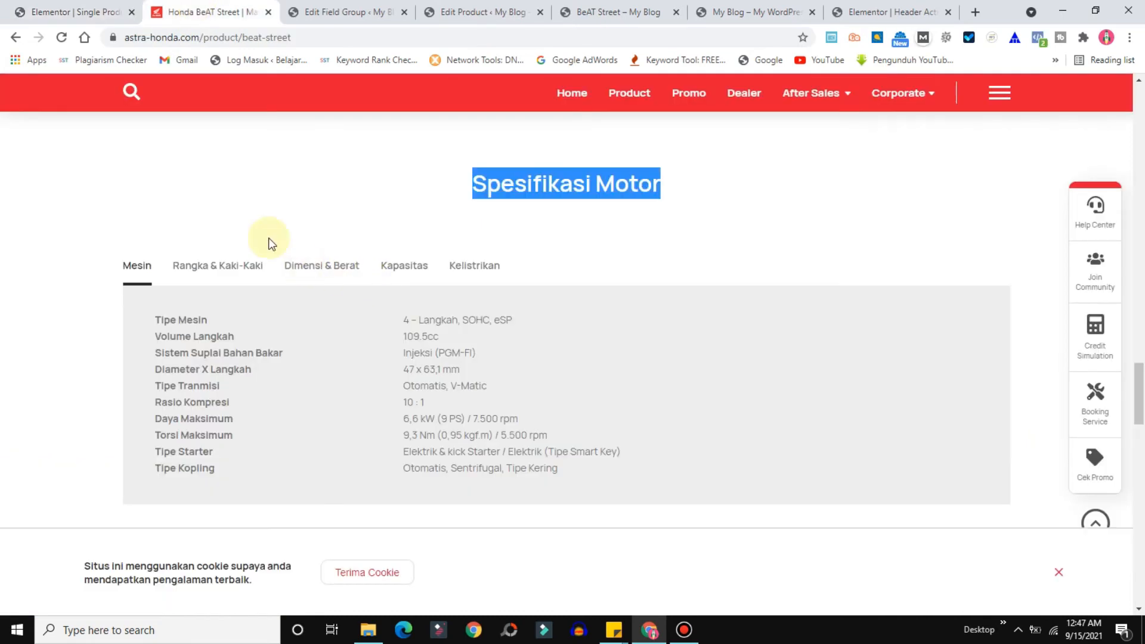
click(71, 12)
click(104, 343)
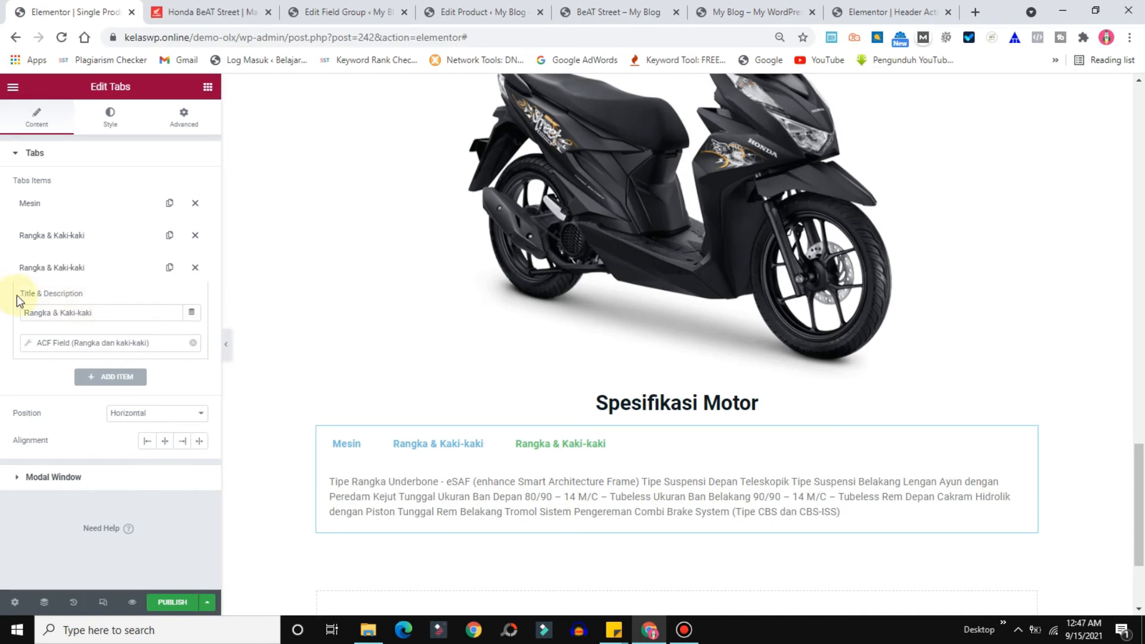
triple_click(110, 312)
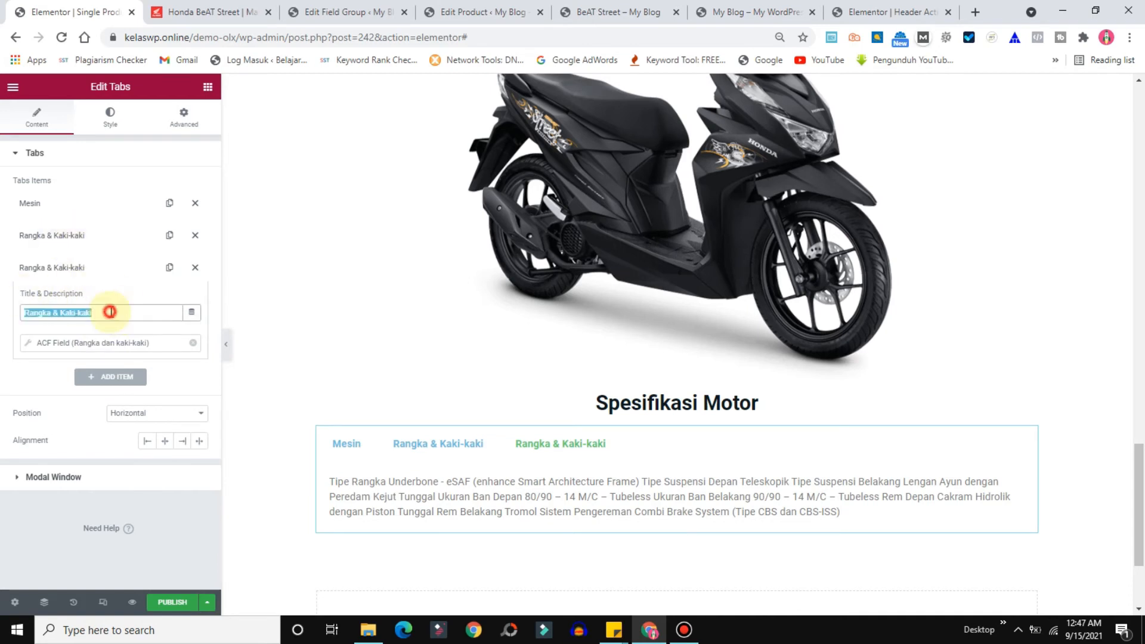
text(d)
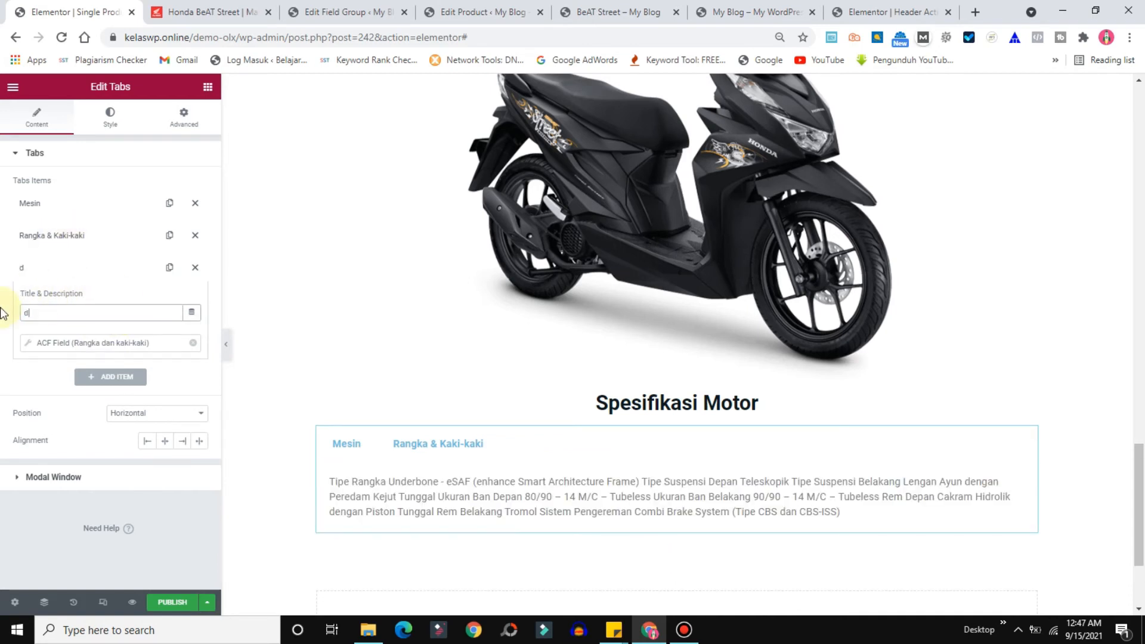
key(BackSpace)
text(Dimensi & Berat)
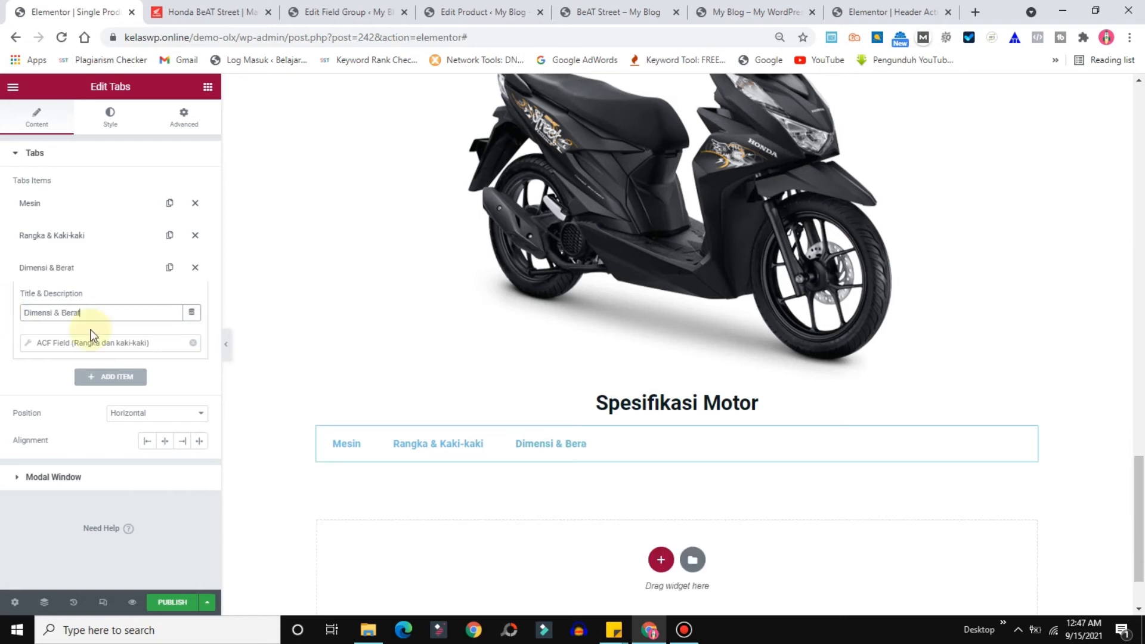
Replace the Dimensi & Berat tab's description source with an ACF Field dynamic tag using the key Dimensi dan Berat
click(193, 343)
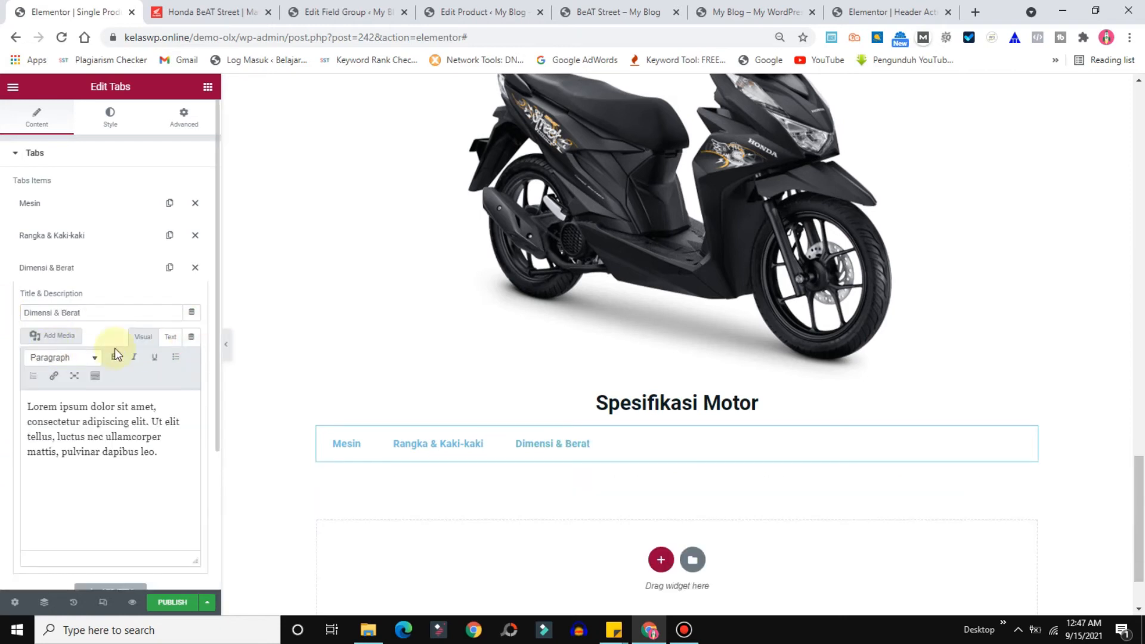
click(191, 337)
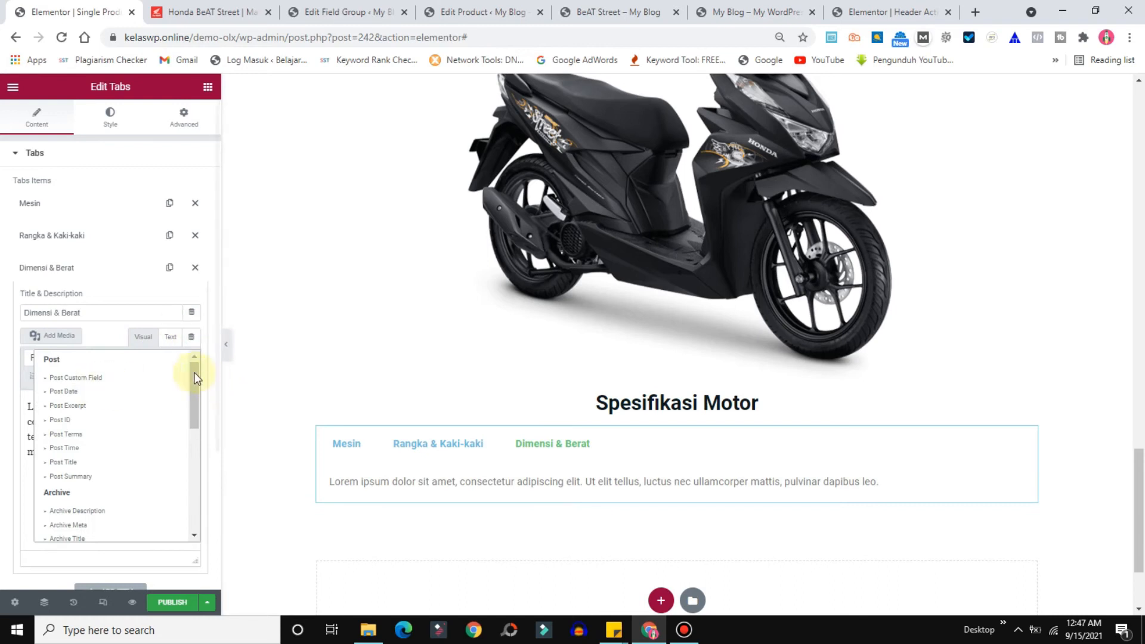
drag(192, 376, 192, 503)
click(95, 533)
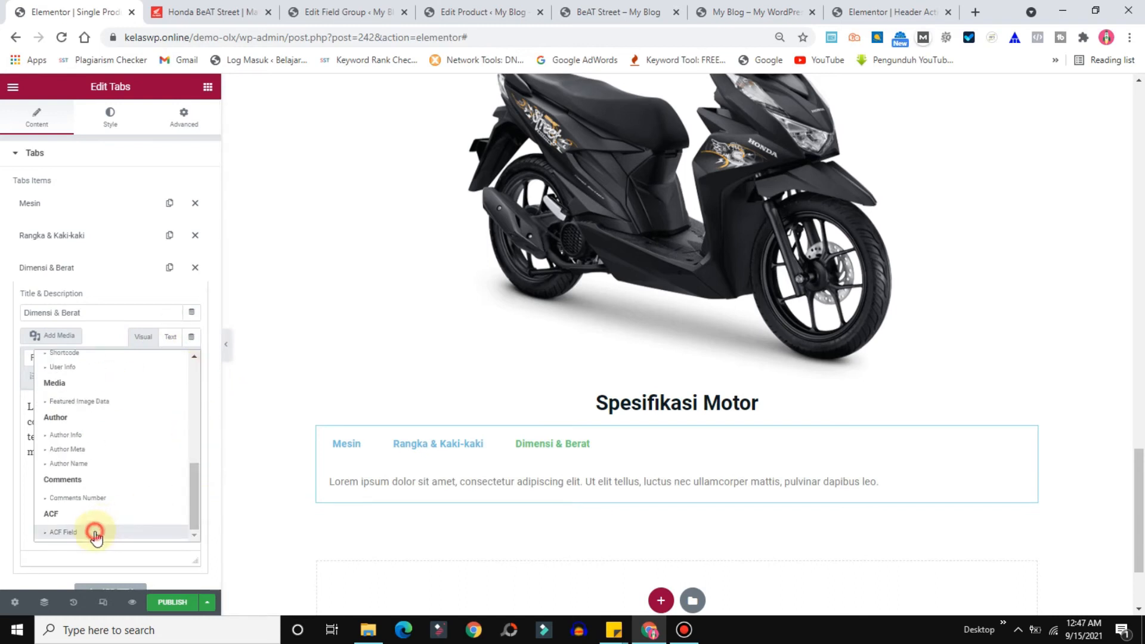
click(26, 345)
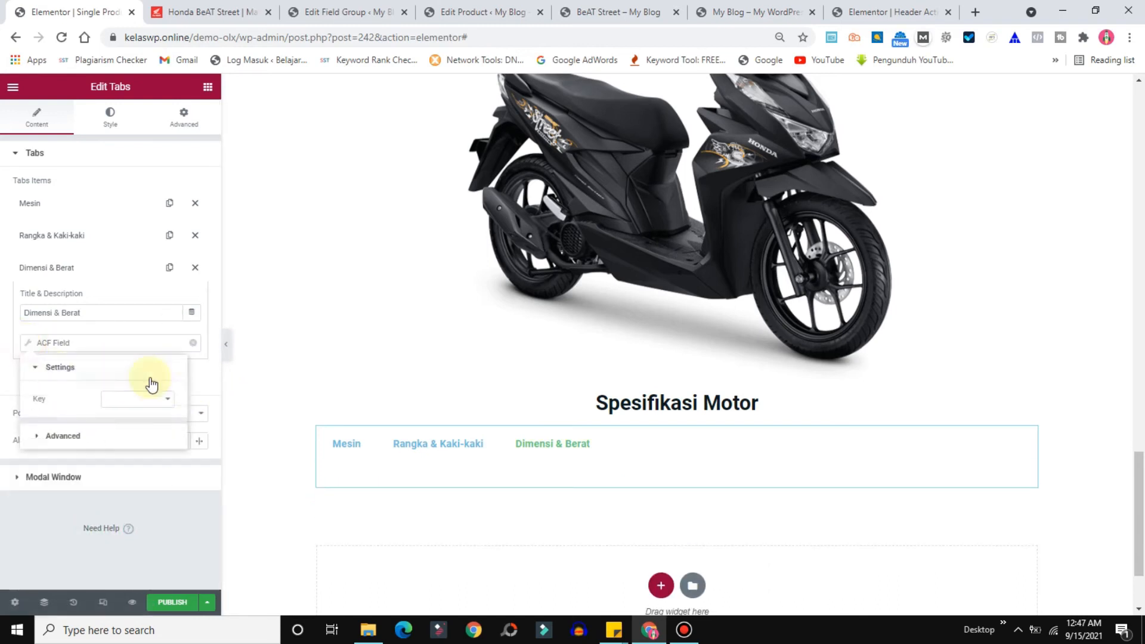
click(145, 405)
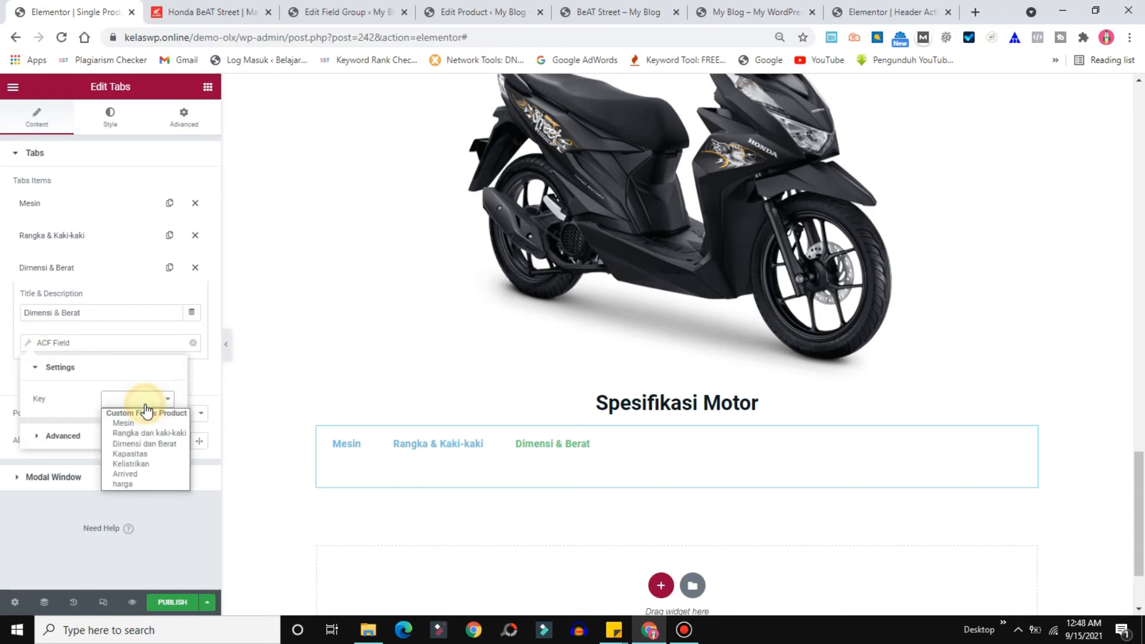
click(138, 448)
click(9, 328)
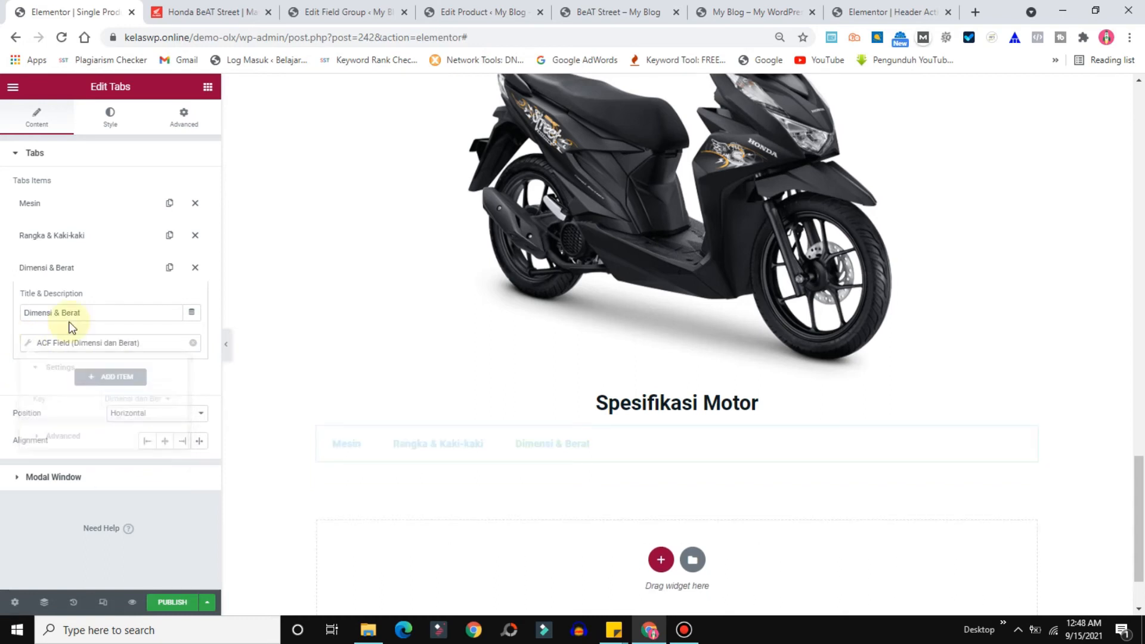
Add a fourth tab item and title it Kapasitas, checking the specification tab names on the Honda BeAT Street page
click(99, 378)
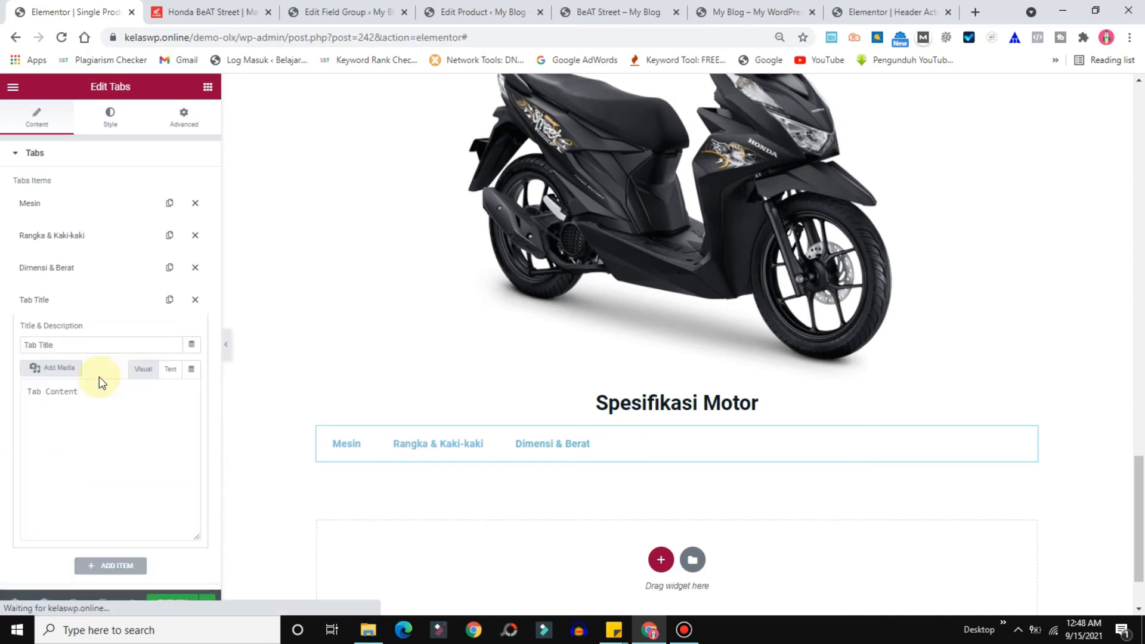
click(130, 301)
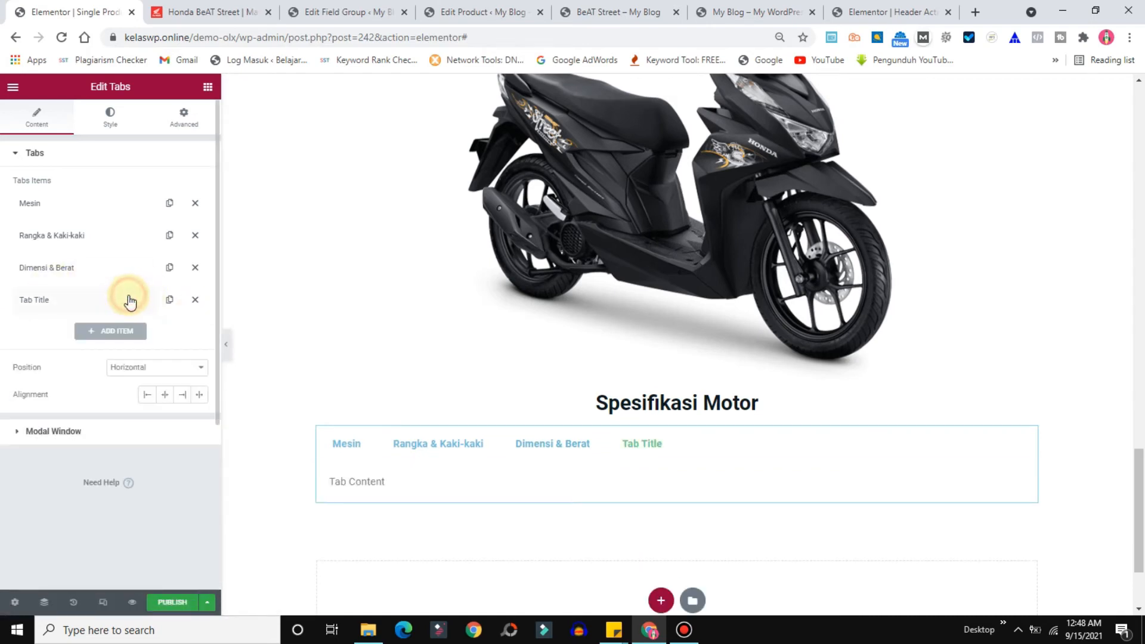
click(96, 306)
click(112, 343)
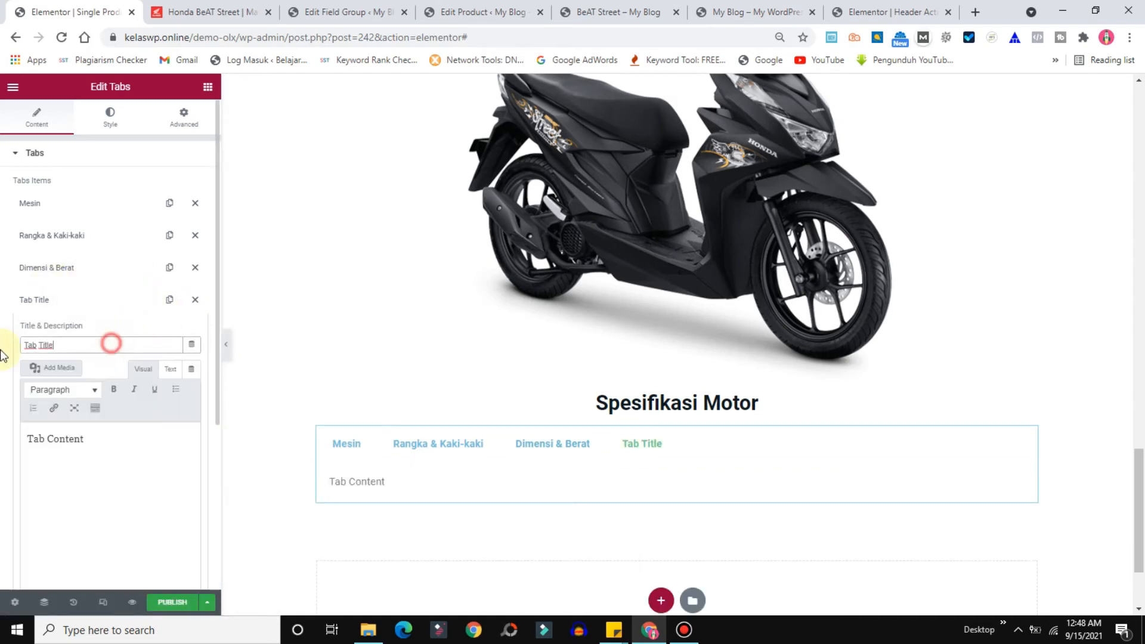
key(BackSpace)
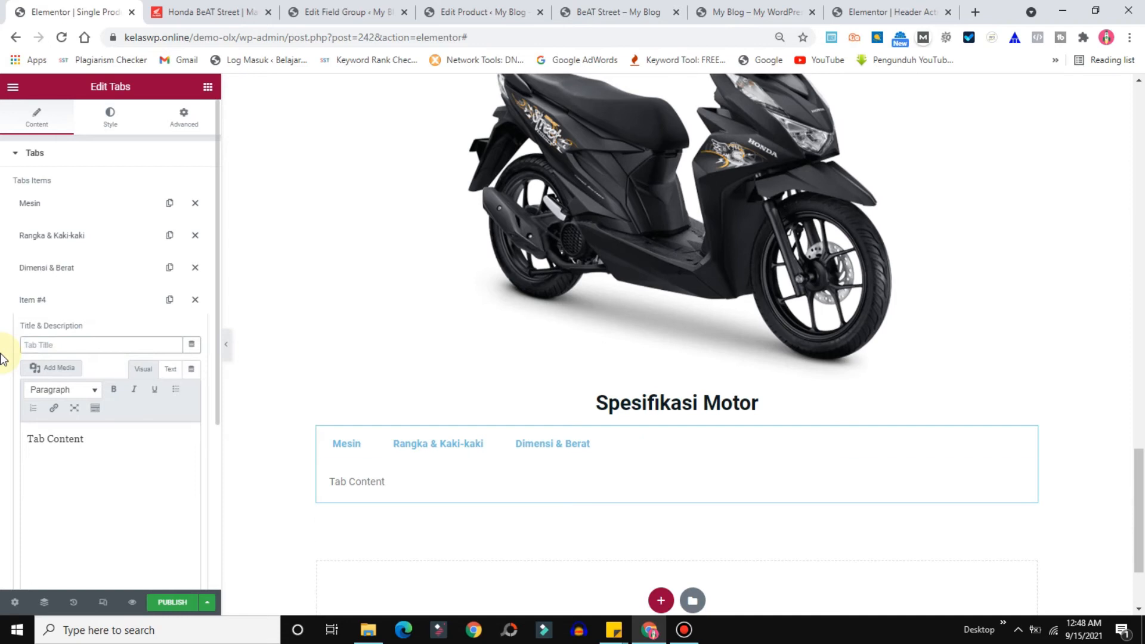
click(225, 10)
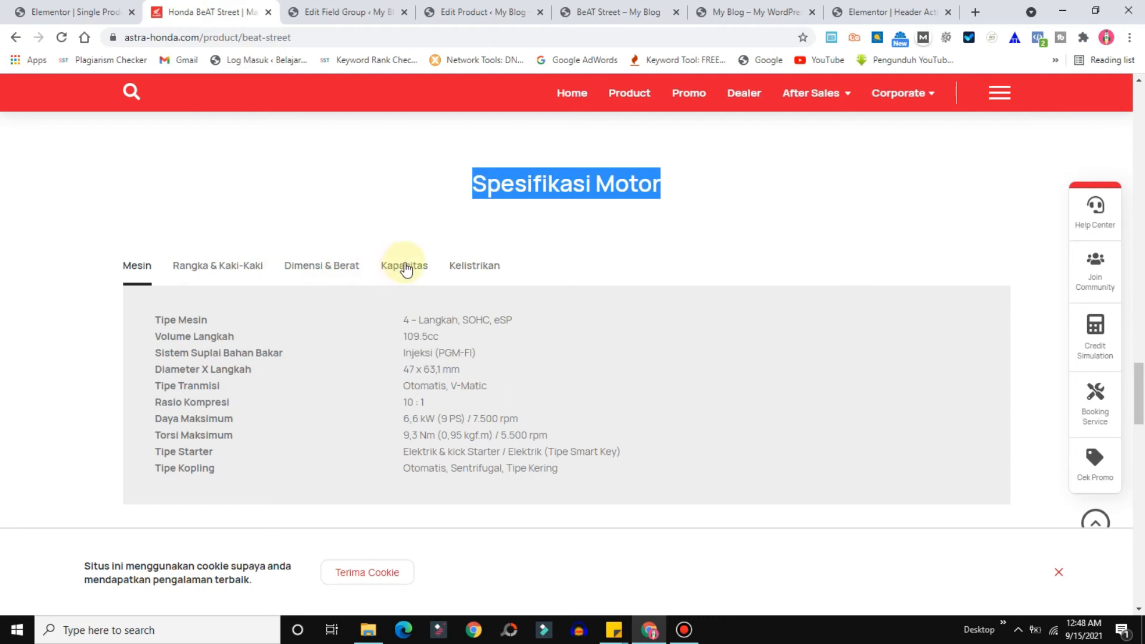
click(51, 8)
text(Kapasitas)
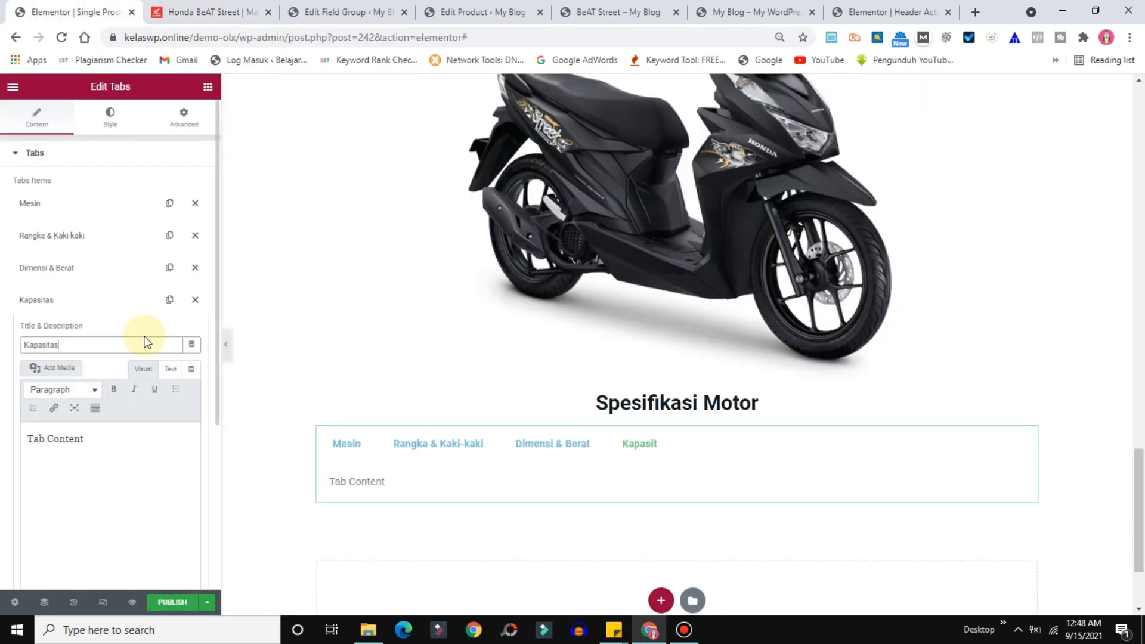
Link the Kapasitas tab's description to an ACF Field dynamic tag with the key Kapasitas
click(192, 370)
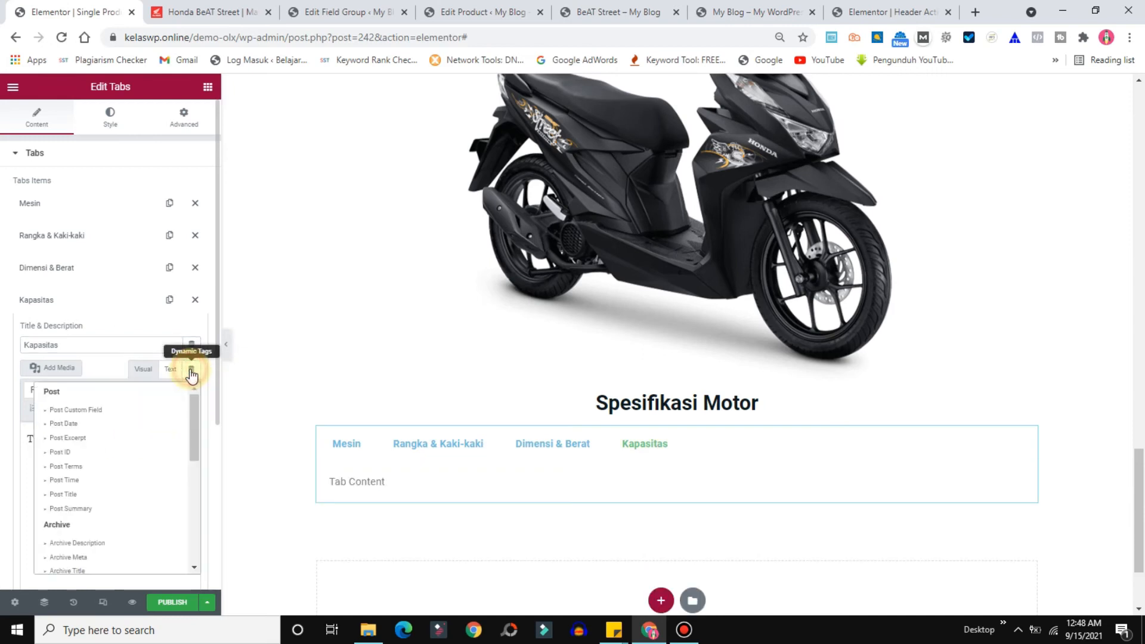
drag(198, 396, 195, 536)
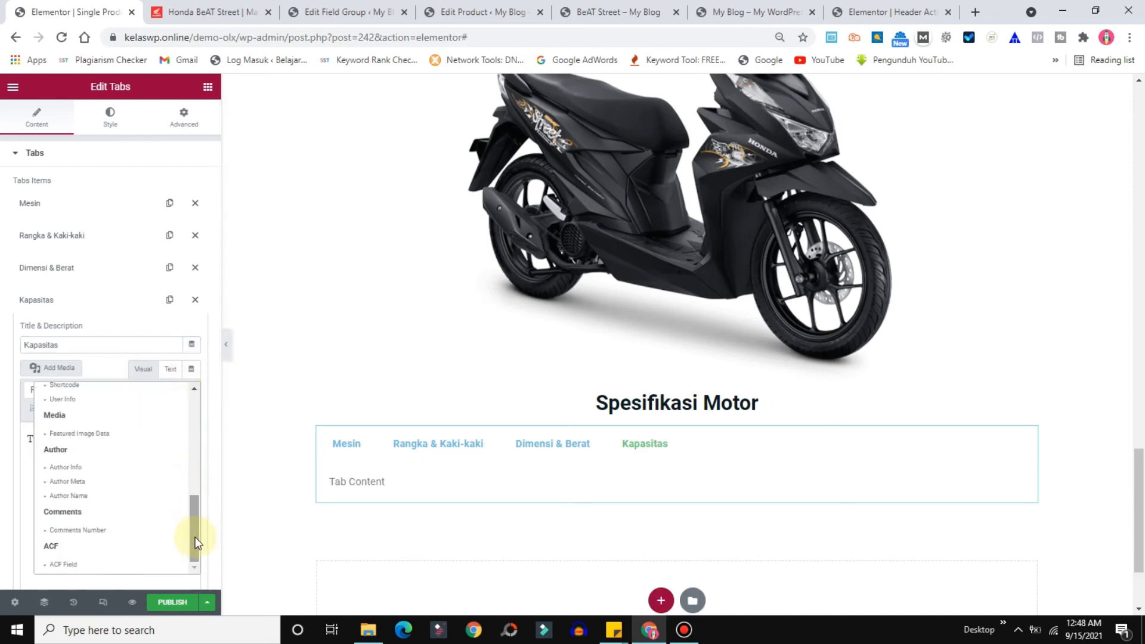
click(60, 565)
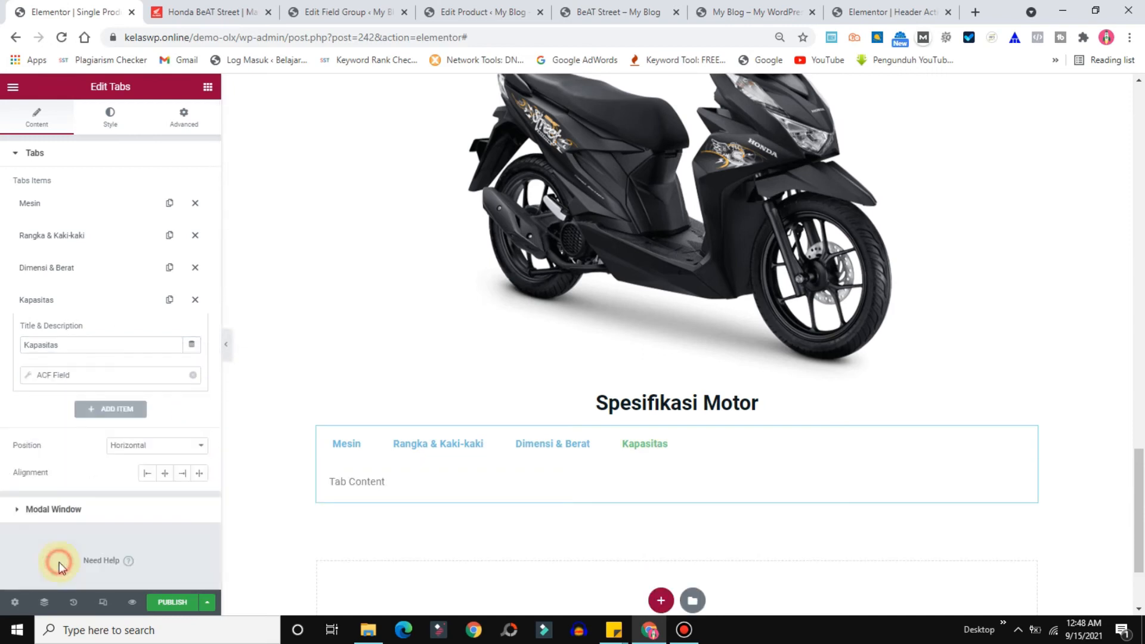
click(28, 374)
click(121, 430)
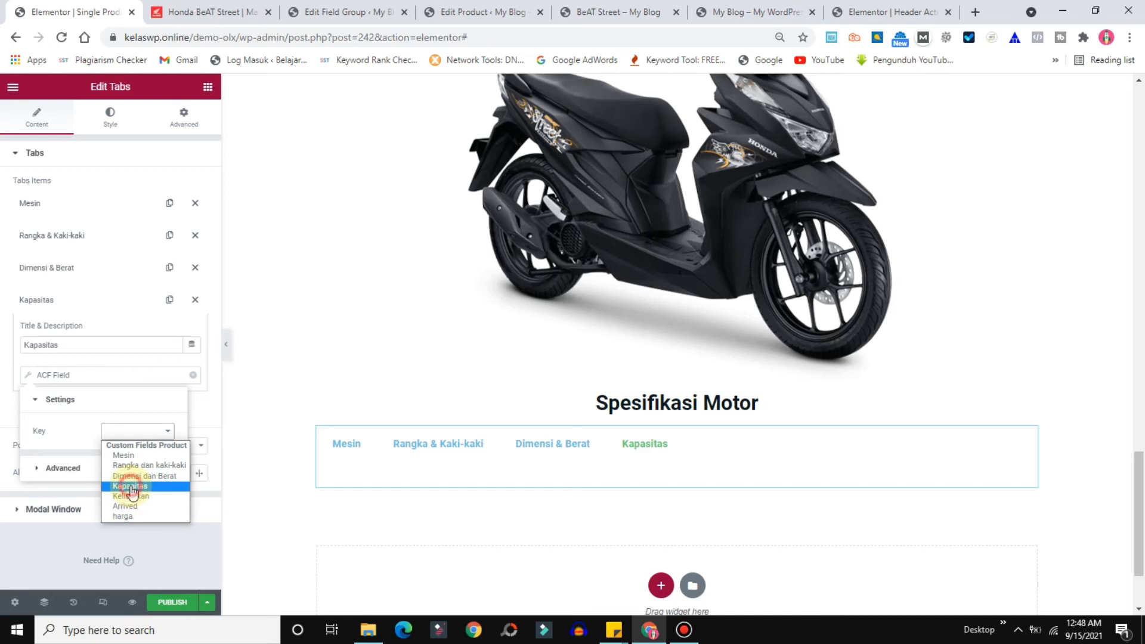
click(131, 486)
click(3, 349)
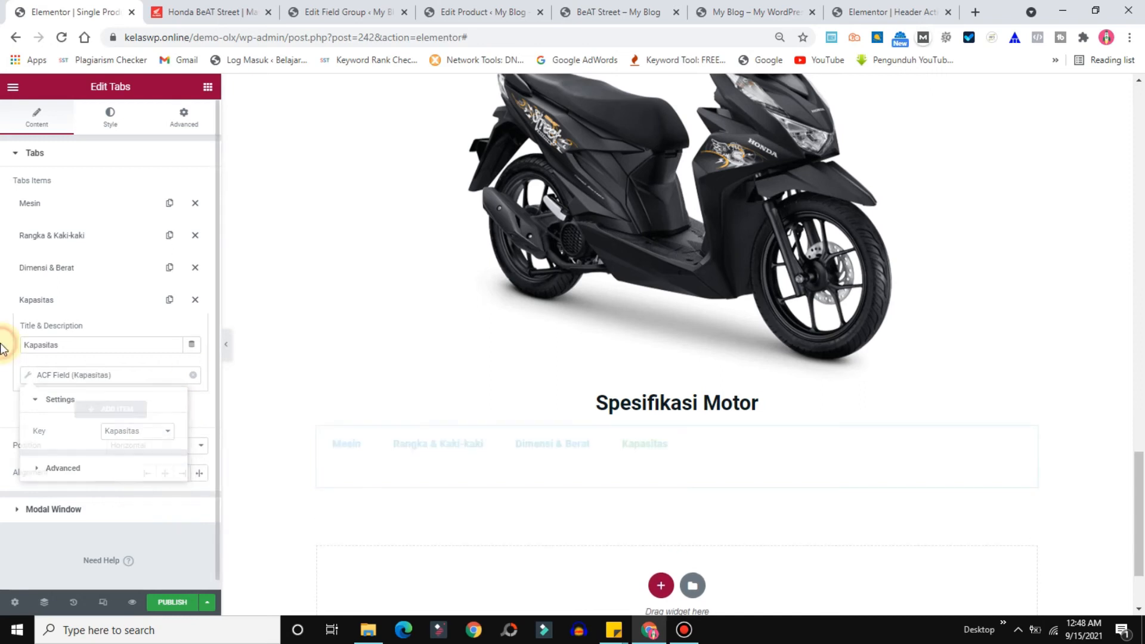
Add a fifth tab item titled Kelistrikan, using the Honda page as reference for the name
click(110, 412)
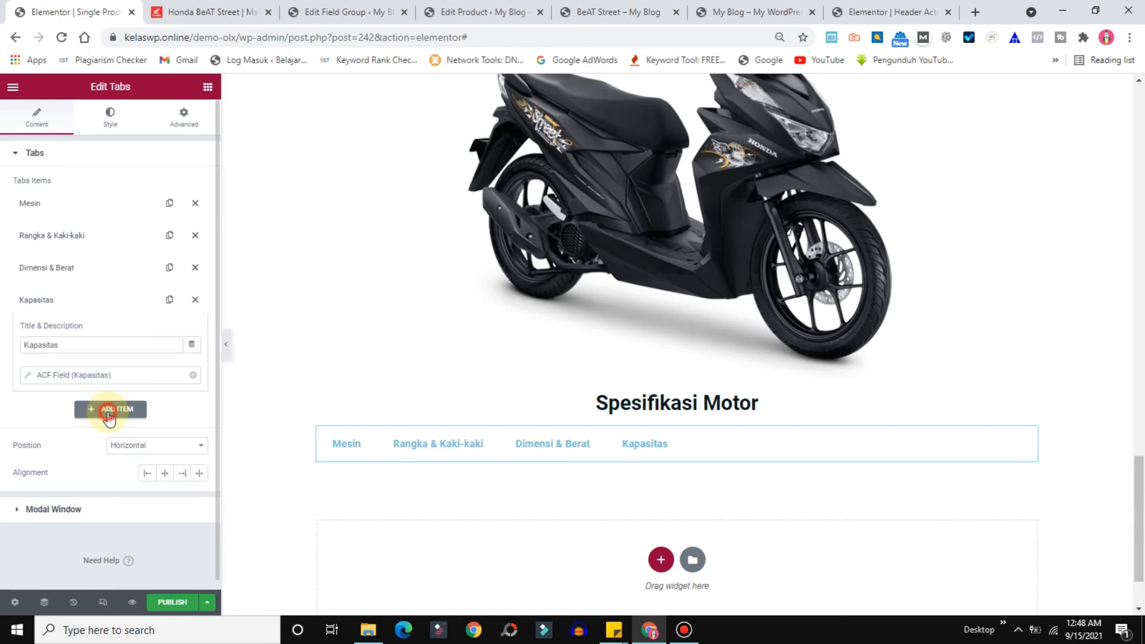
key(BackSpace)
key(BackSpace)
key(BackSpace)
key(BackSpace)
key(BackSpace)
key(BackSpace)
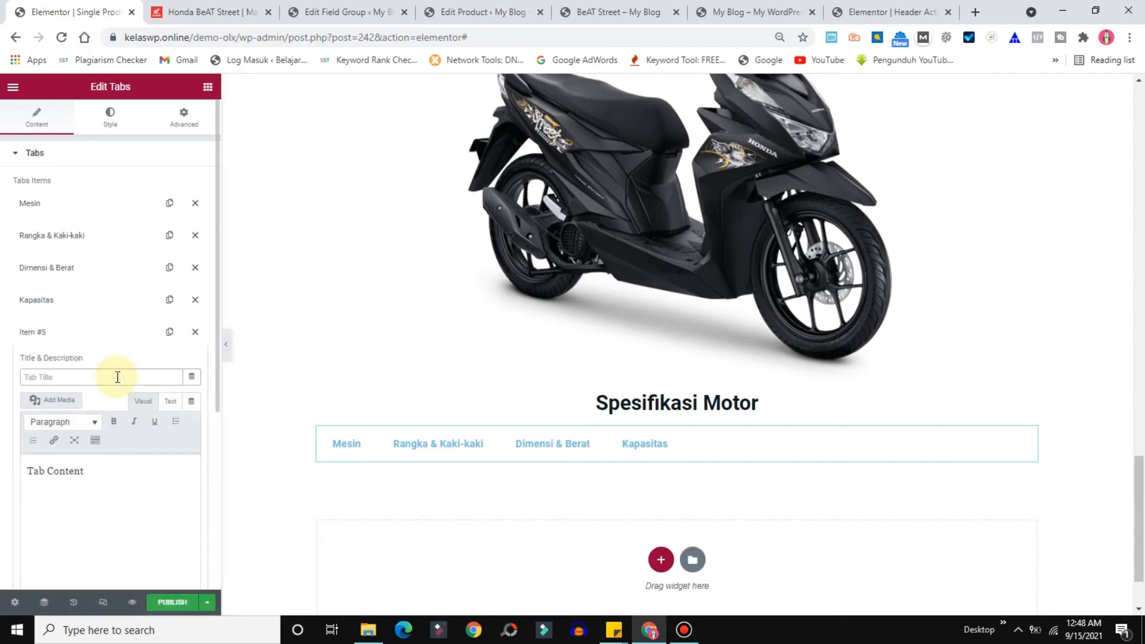
click(174, 7)
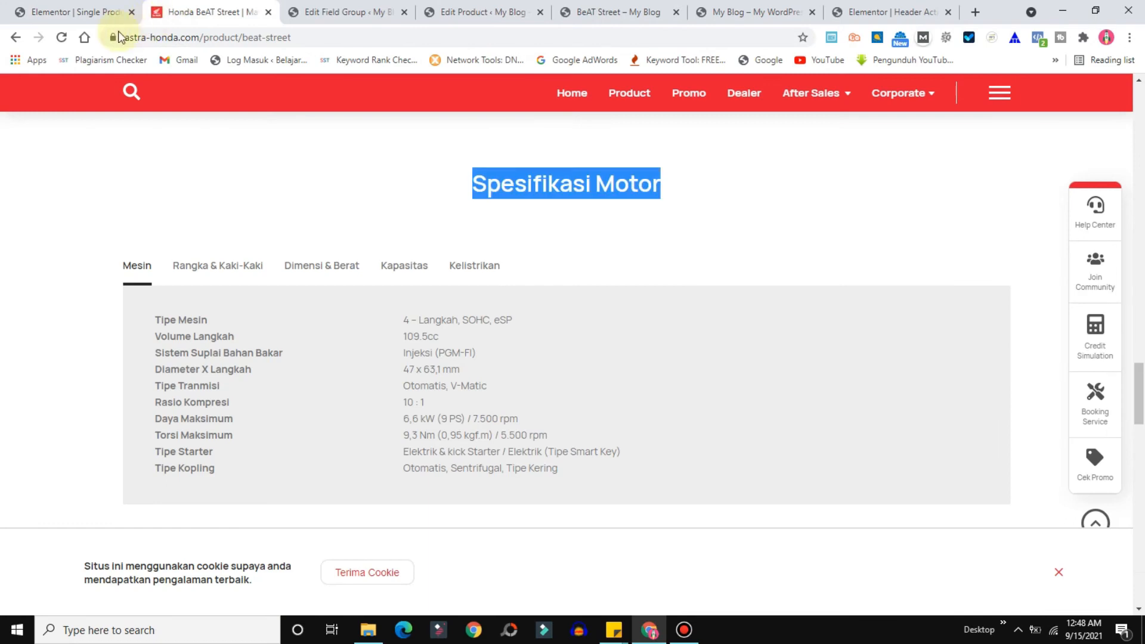
click(65, 11)
key(BackSpace)
key(BackSpace)
key(BackSpace)
text(Kel)
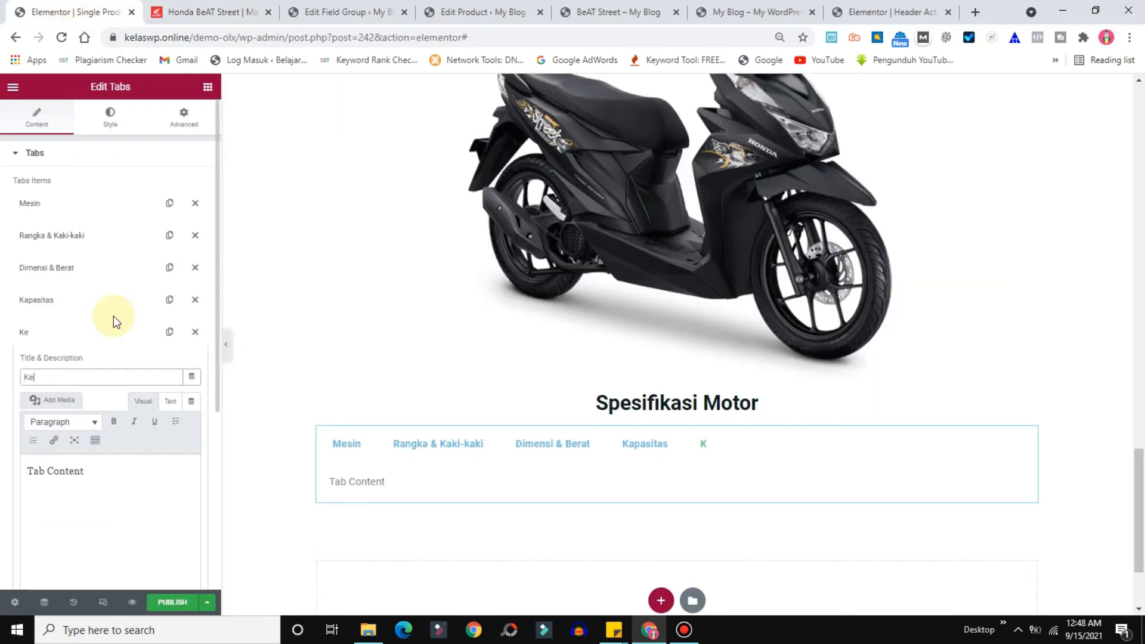
text(istrikan)
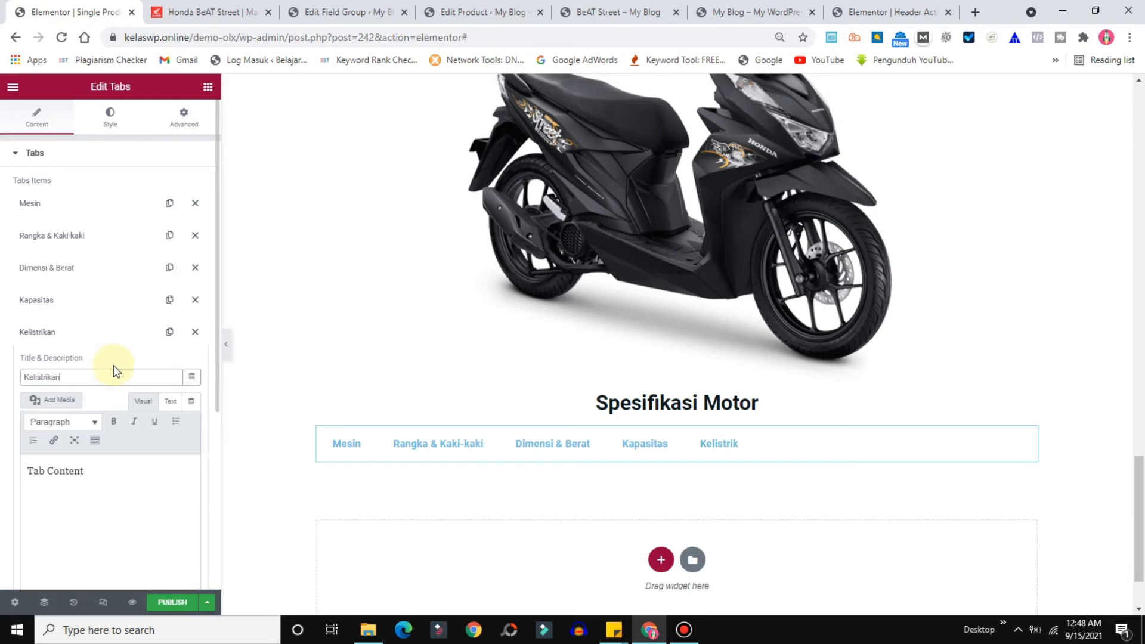
Link the Kelistrikan tab's description to an ACF Field dynamic tag with the key Kelistrikan
click(191, 401)
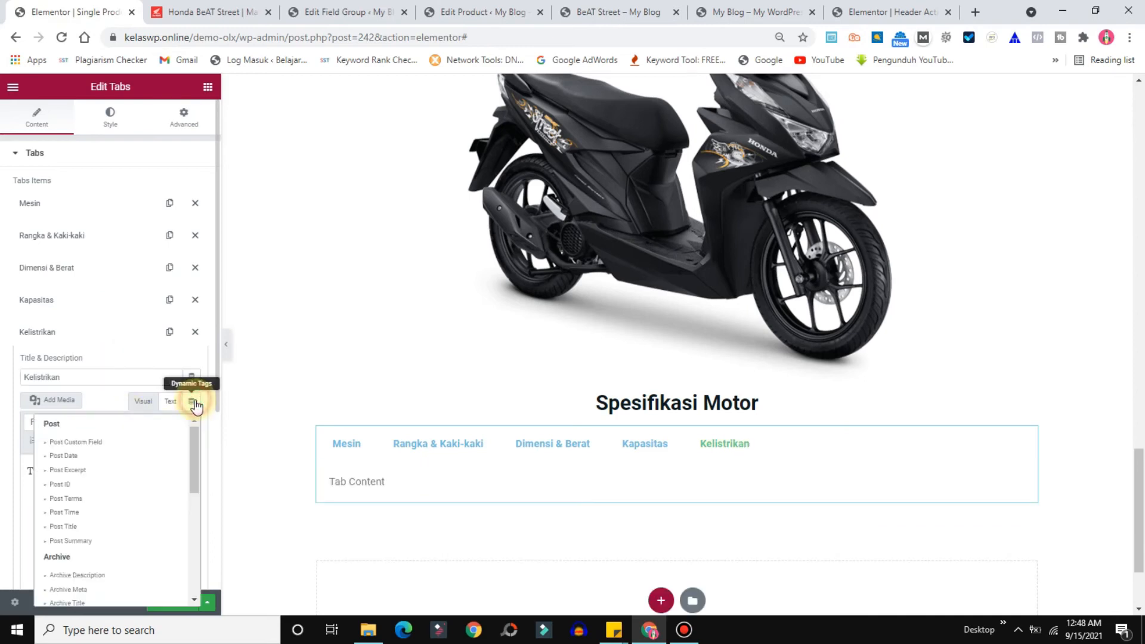
drag(194, 440, 198, 563)
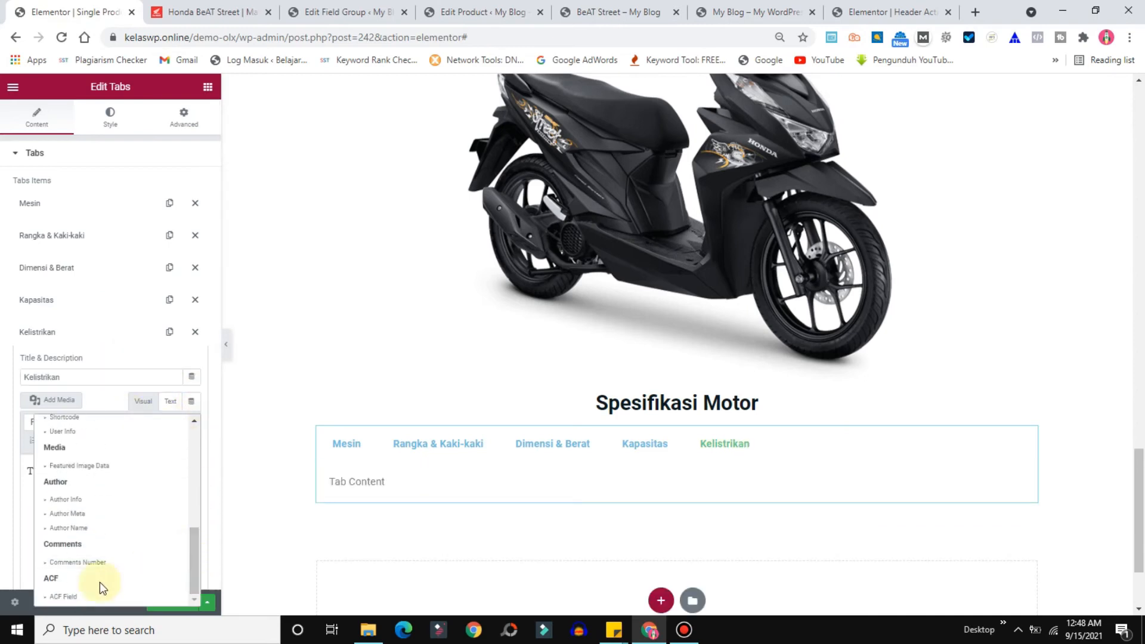
click(59, 596)
click(32, 411)
click(139, 464)
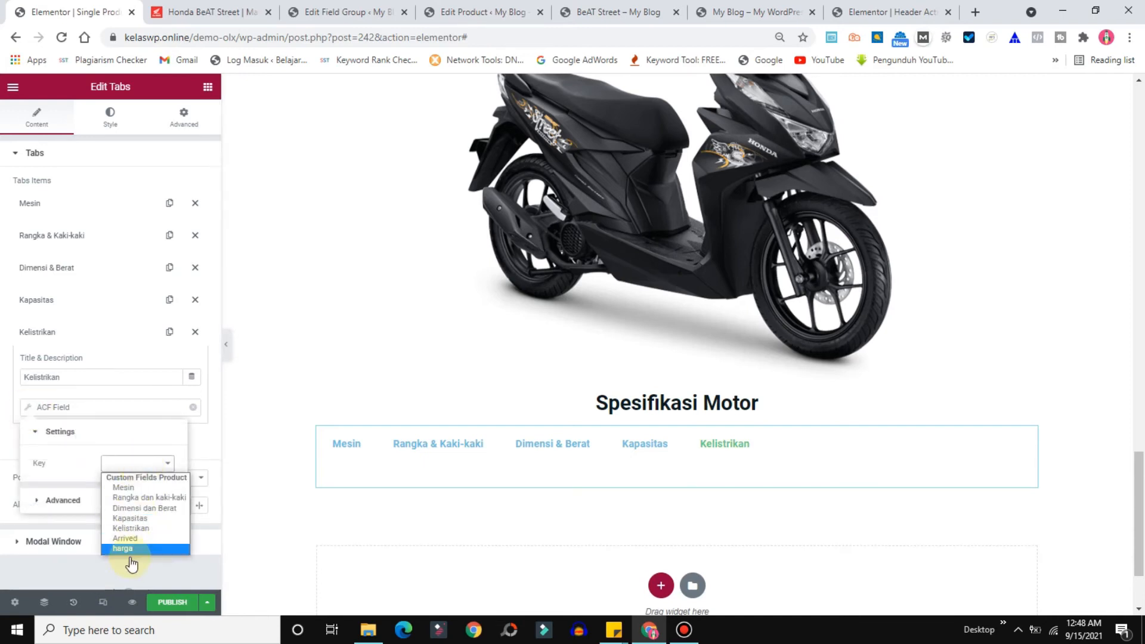
click(131, 528)
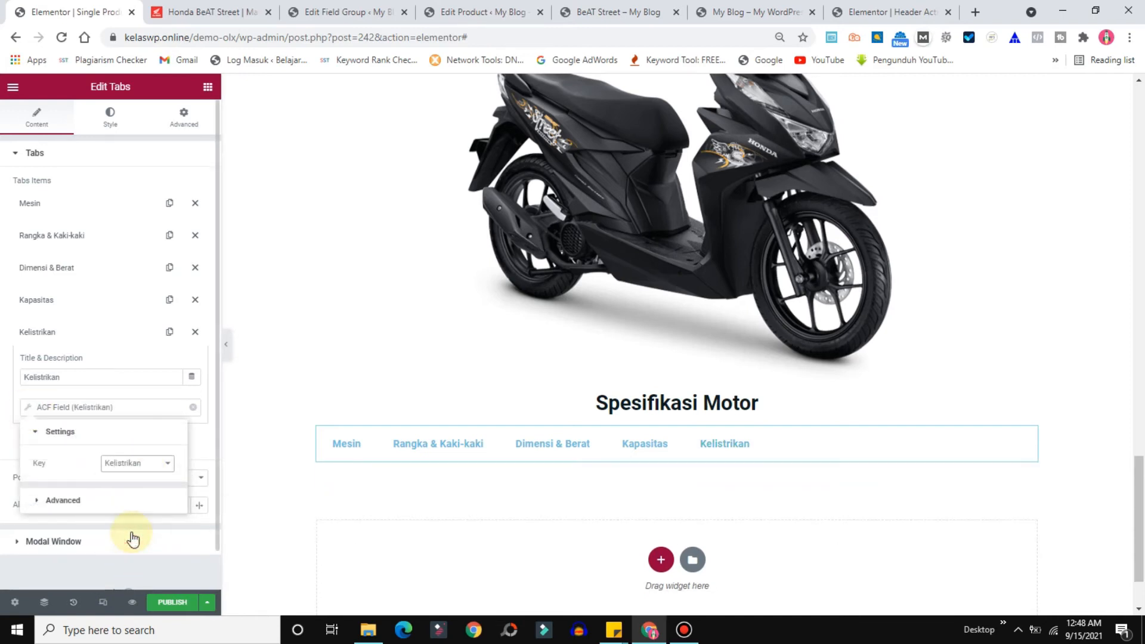
click(9, 430)
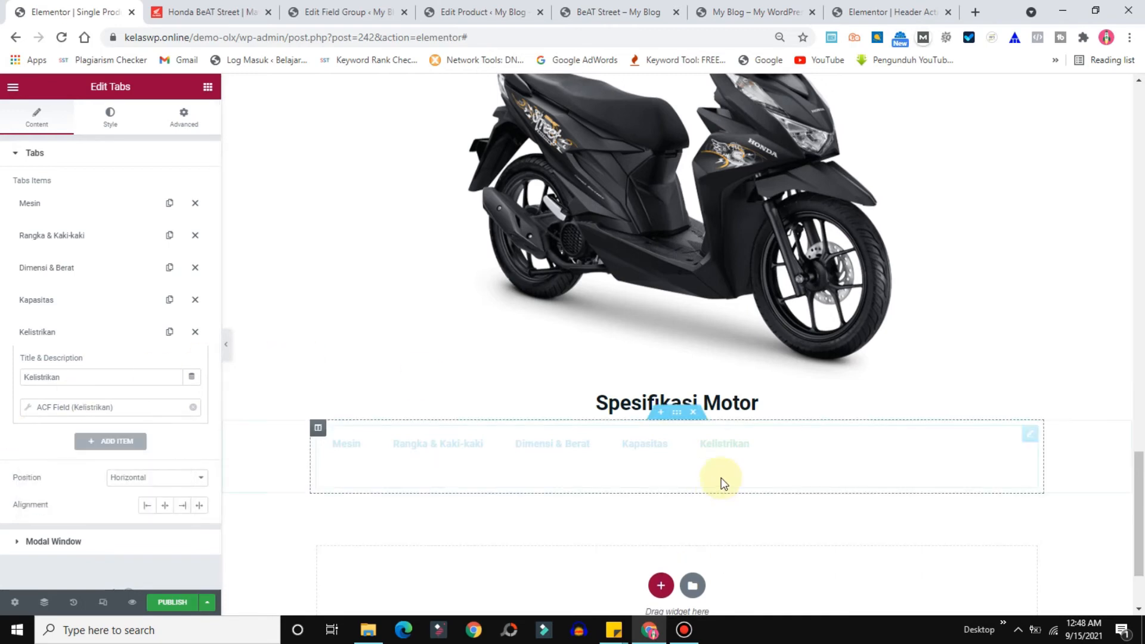
Center-align the specification tabs under the Spesifikasi Motor heading
drag(1142, 493, 1140, 536)
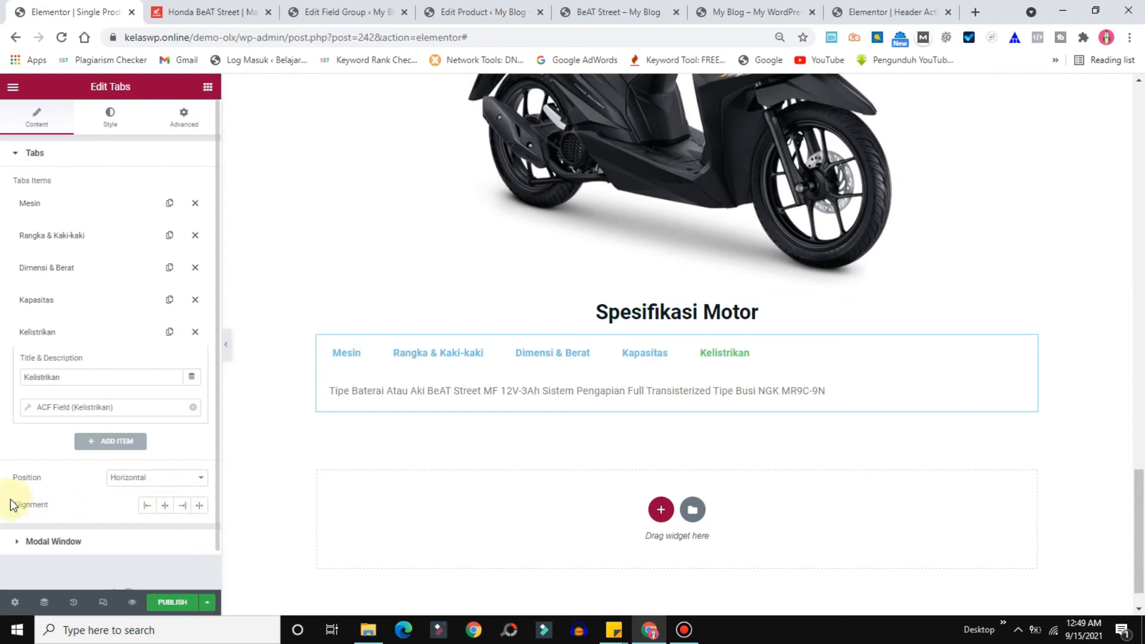
click(165, 506)
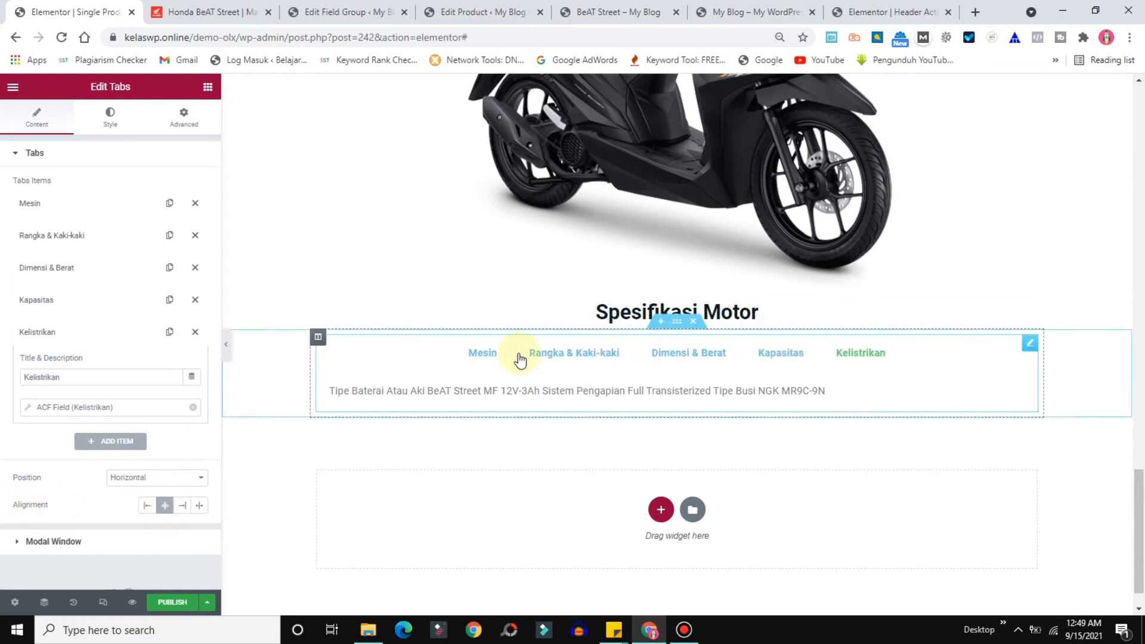
Set the tab title color to near-black and the active title color to green #12C02A
click(110, 117)
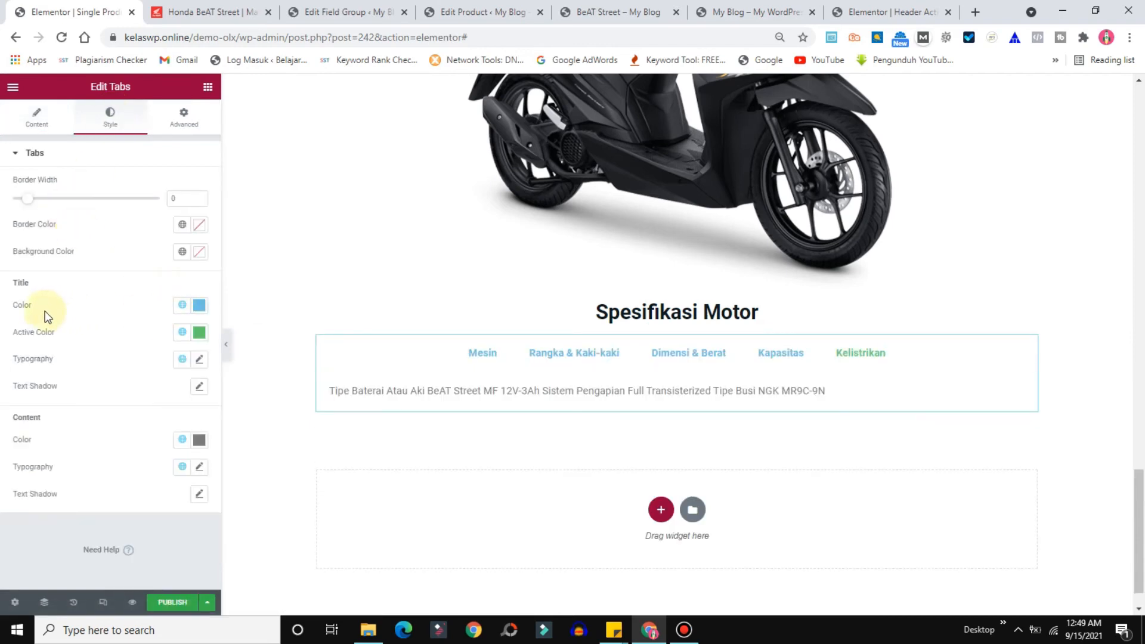
click(200, 306)
drag(109, 396, 88, 445)
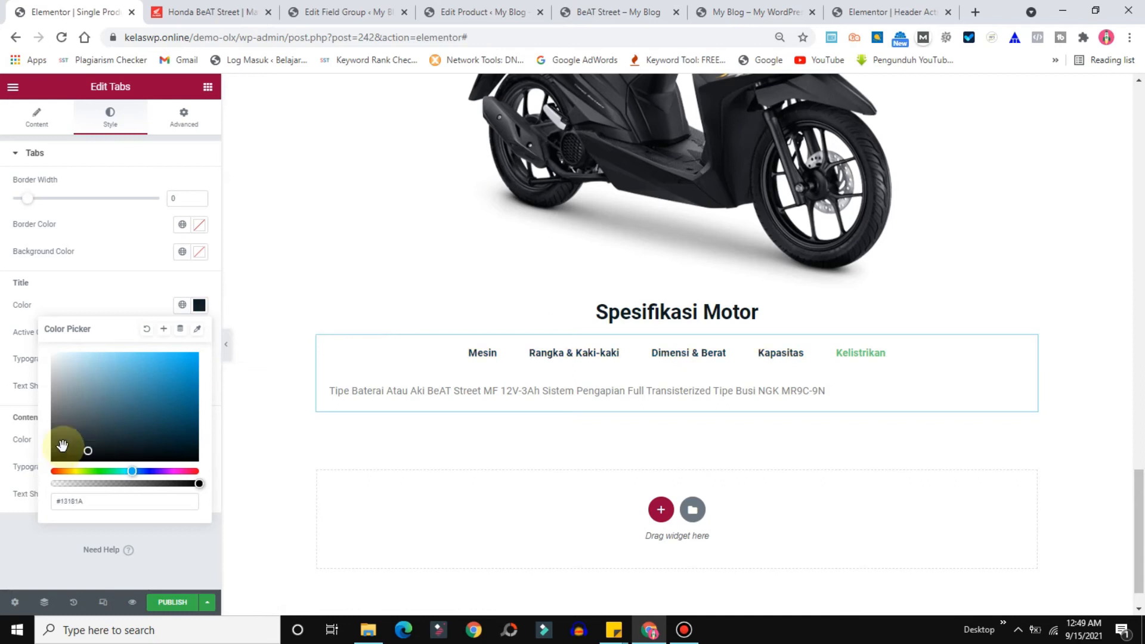
click(4, 414)
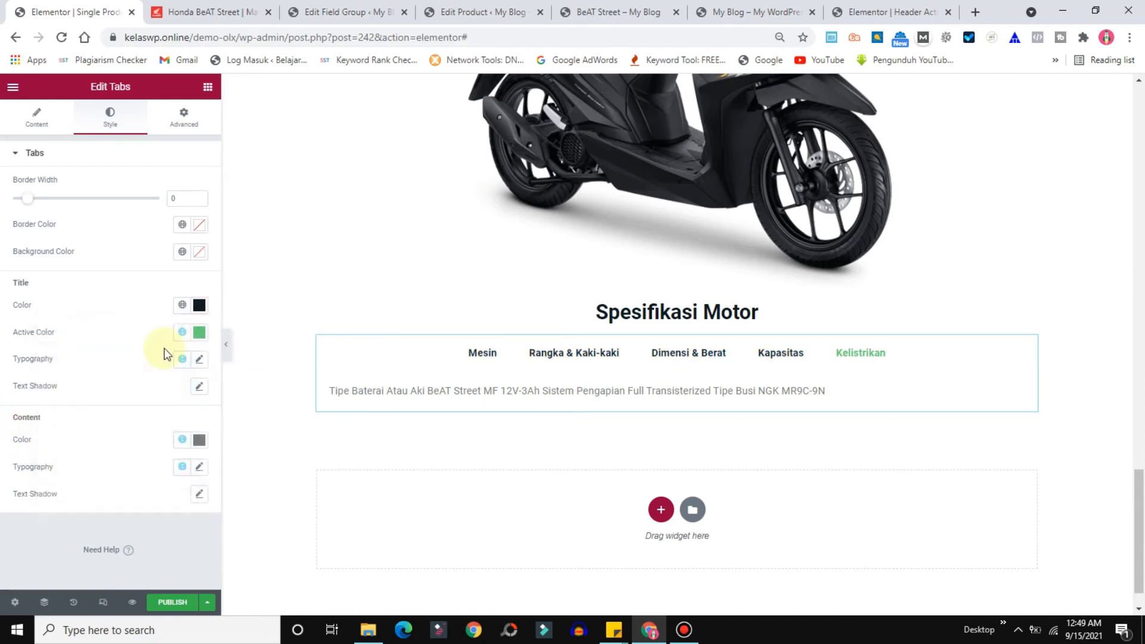
click(201, 334)
drag(150, 440, 186, 407)
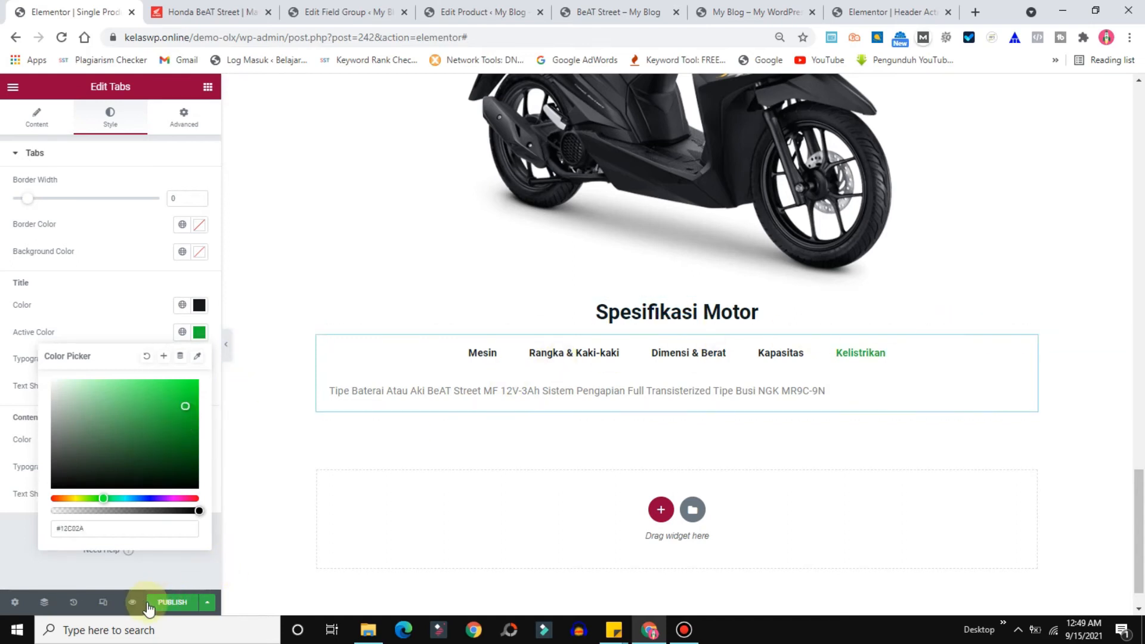
Copy the section heading "Aksesoris dan Apparel" from the Honda BeAT Street page and return to the Elementor template
drag(1141, 486, 1141, 496)
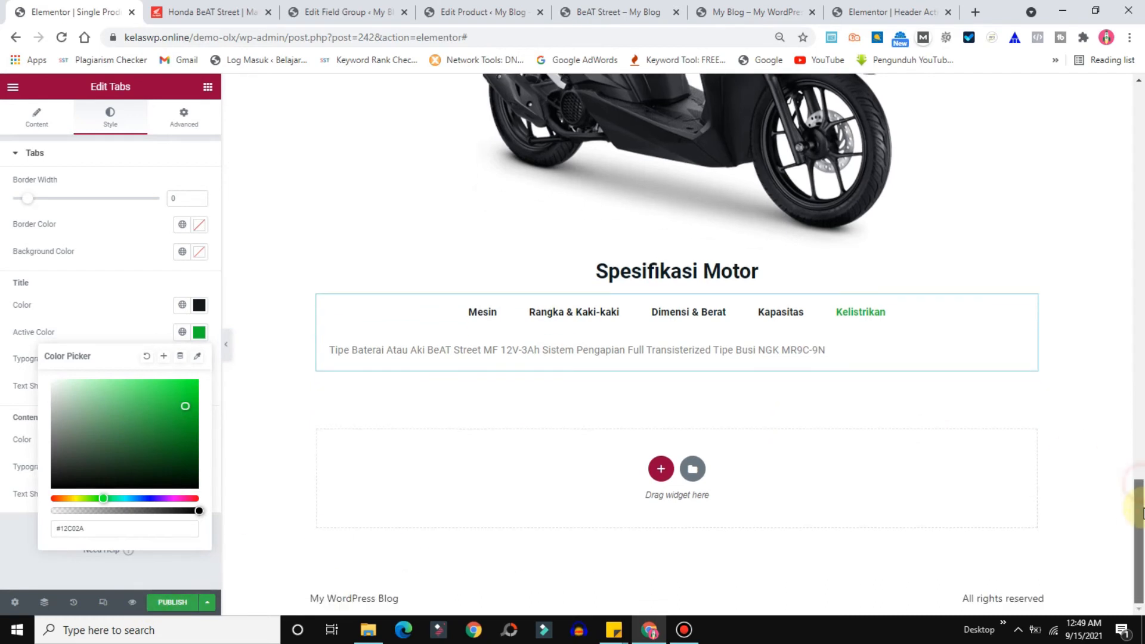
click(205, 6)
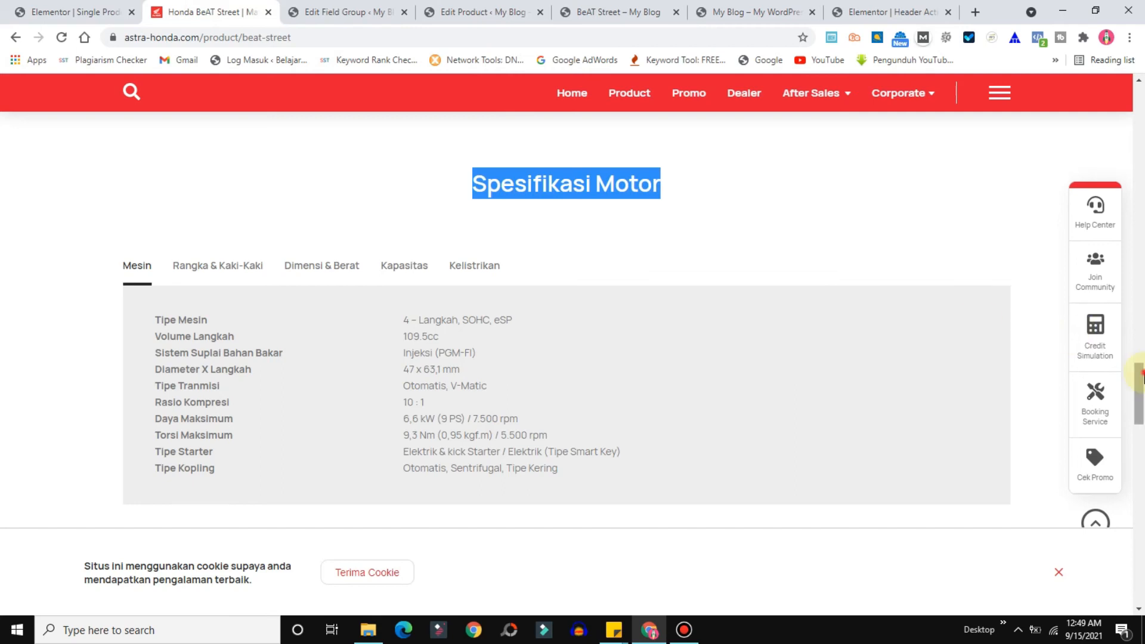
scroll(1139, 384, down, 5)
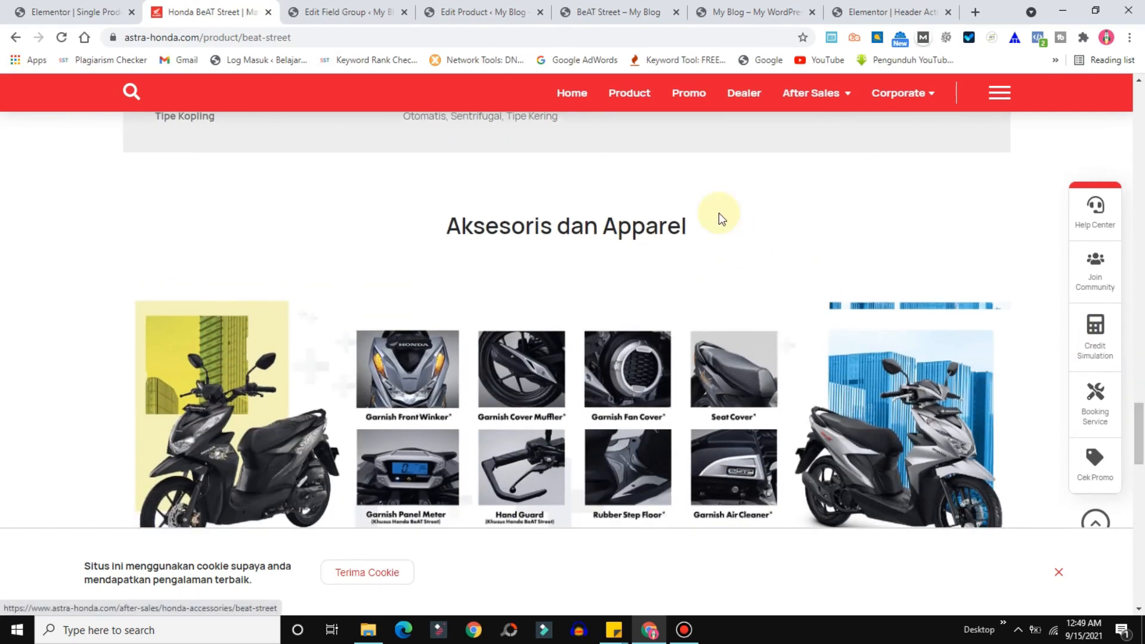
drag(721, 233, 426, 215)
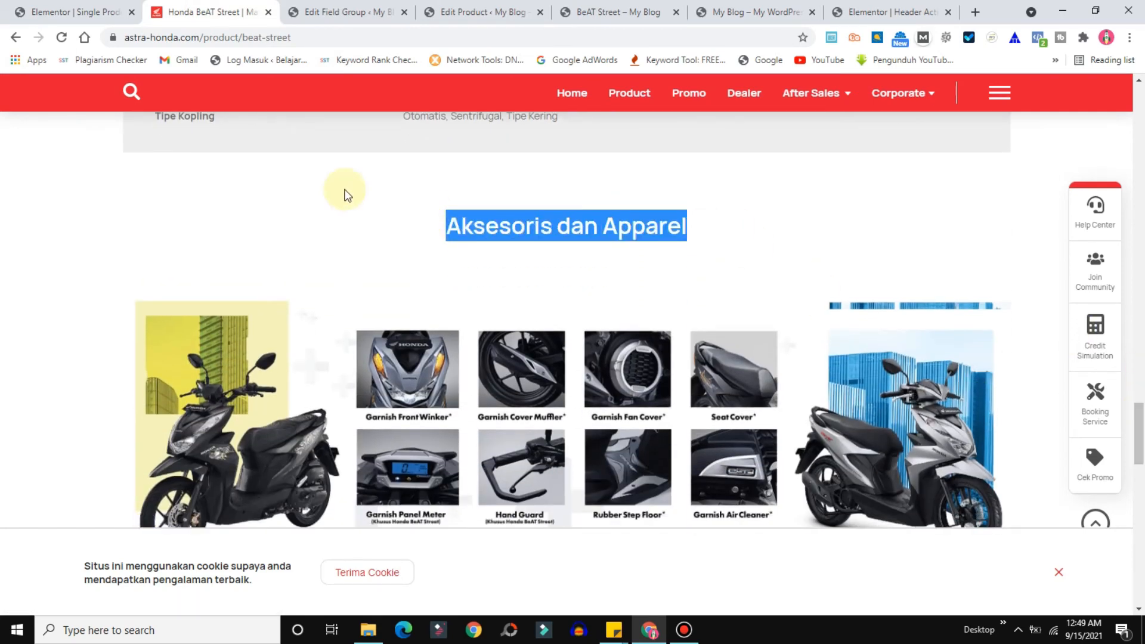
click(60, 11)
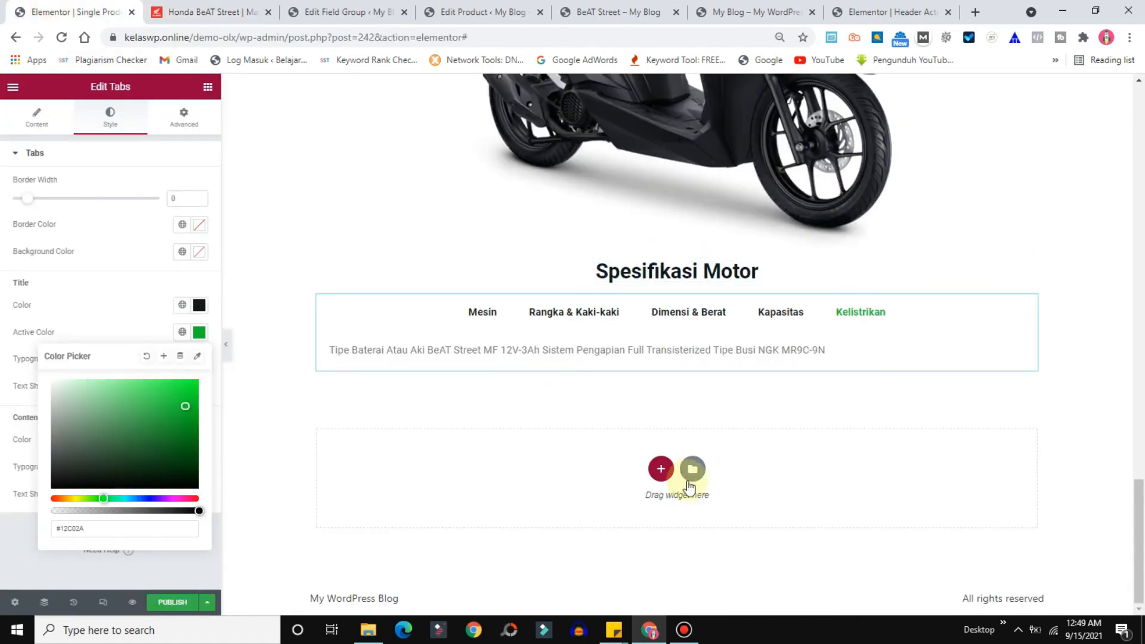
Add a single-column section below the specification tabs with a centered heading titled Aksesoris dan Apparel
click(661, 472)
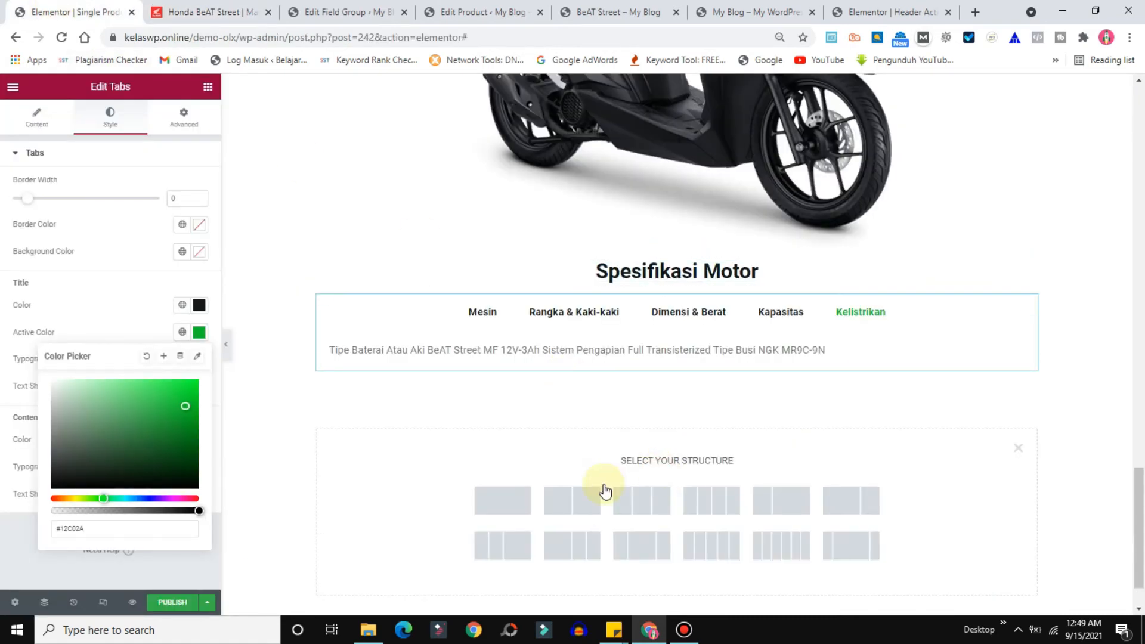
click(490, 495)
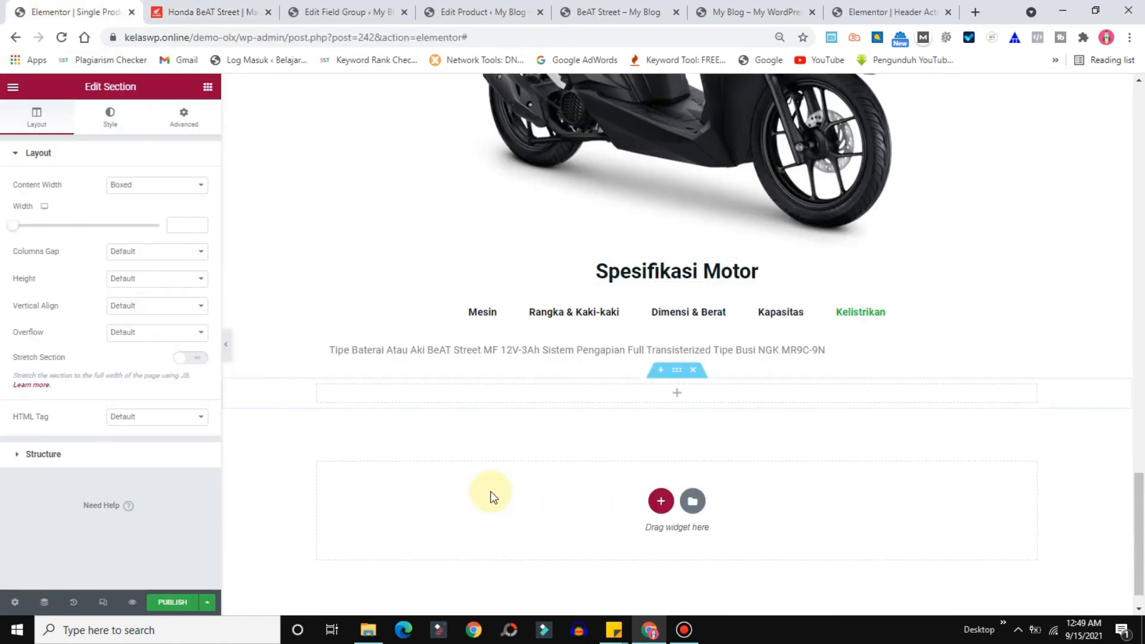
click(207, 87)
drag(154, 550, 535, 390)
drag(153, 198, 3, 177)
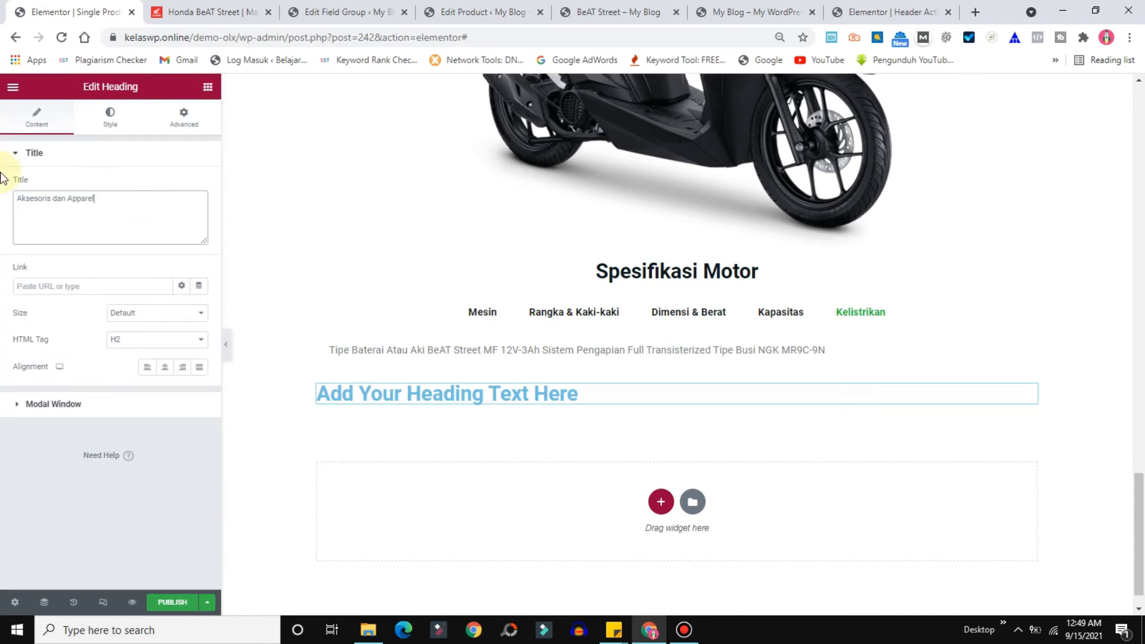
click(165, 367)
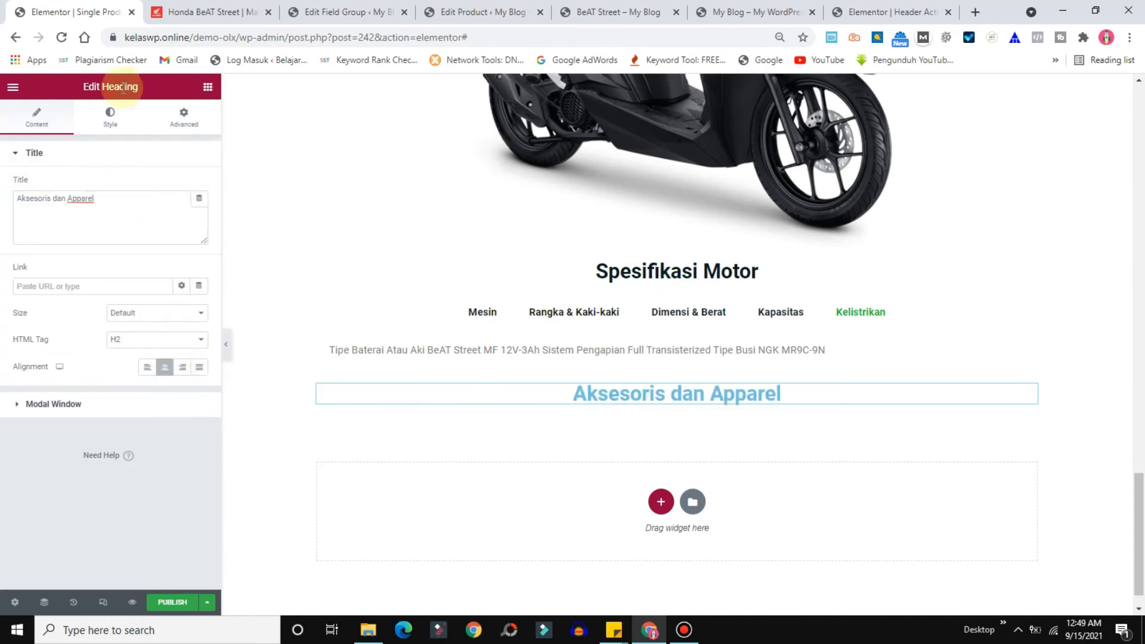
Set the Aksesoris dan Apparel heading's text color to a dark navy
click(108, 119)
click(199, 185)
drag(130, 270, 118, 319)
click(74, 517)
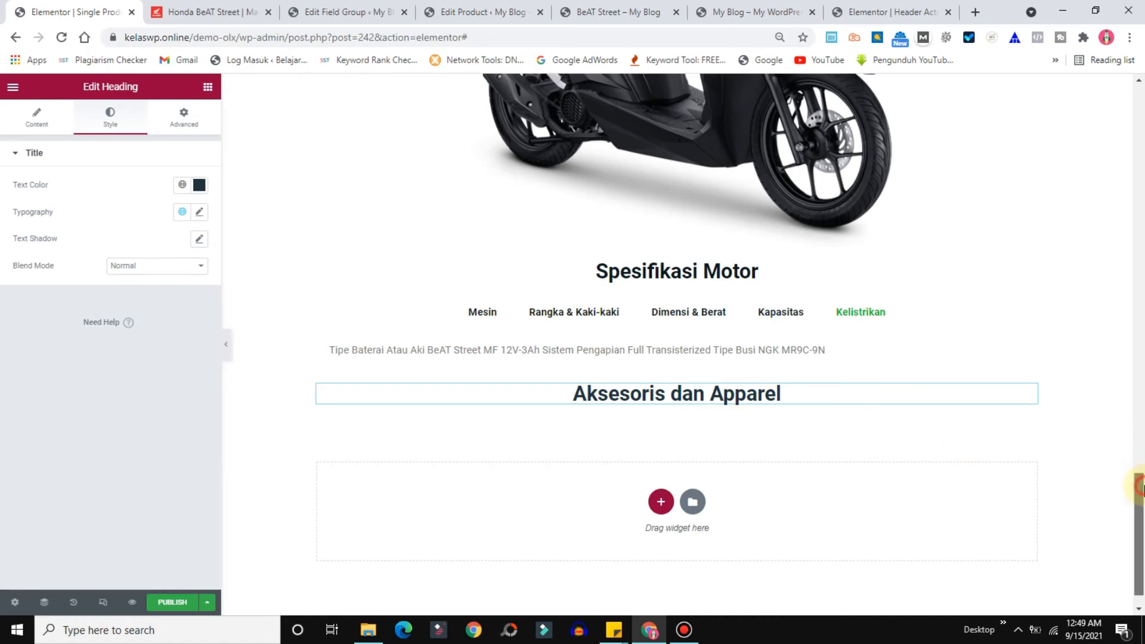
Using the Honda page's accessories slider as reference, add a single-column section below the Aksesoris dan Apparel heading containing an Image Carousel widget
scroll(1139, 487, down, 2)
click(209, 12)
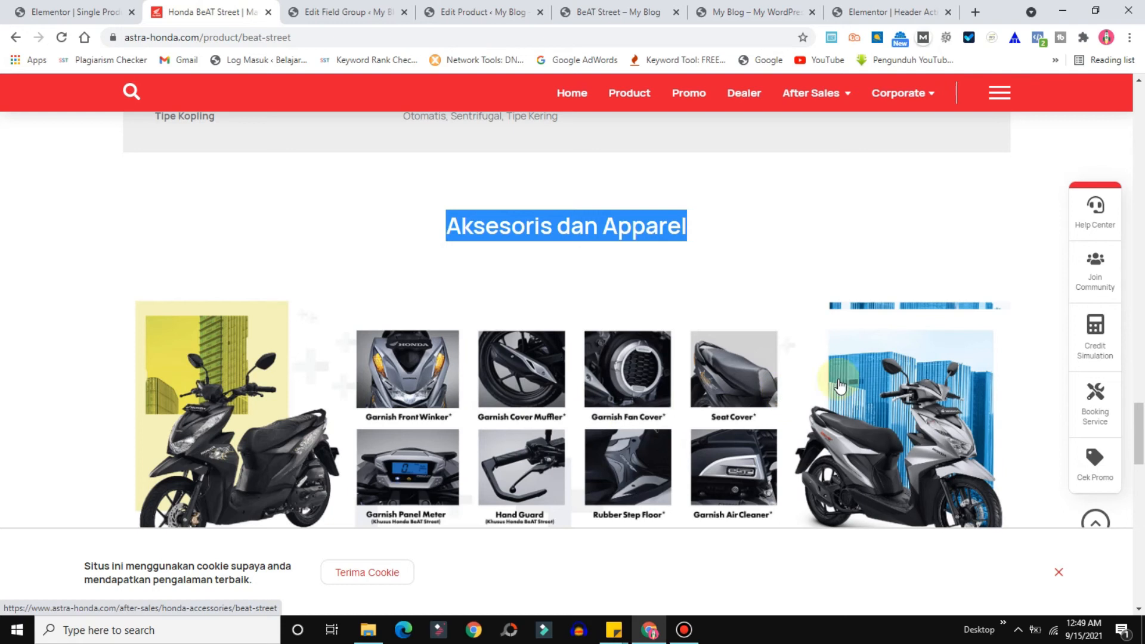
drag(1139, 418, 1141, 447)
click(54, 11)
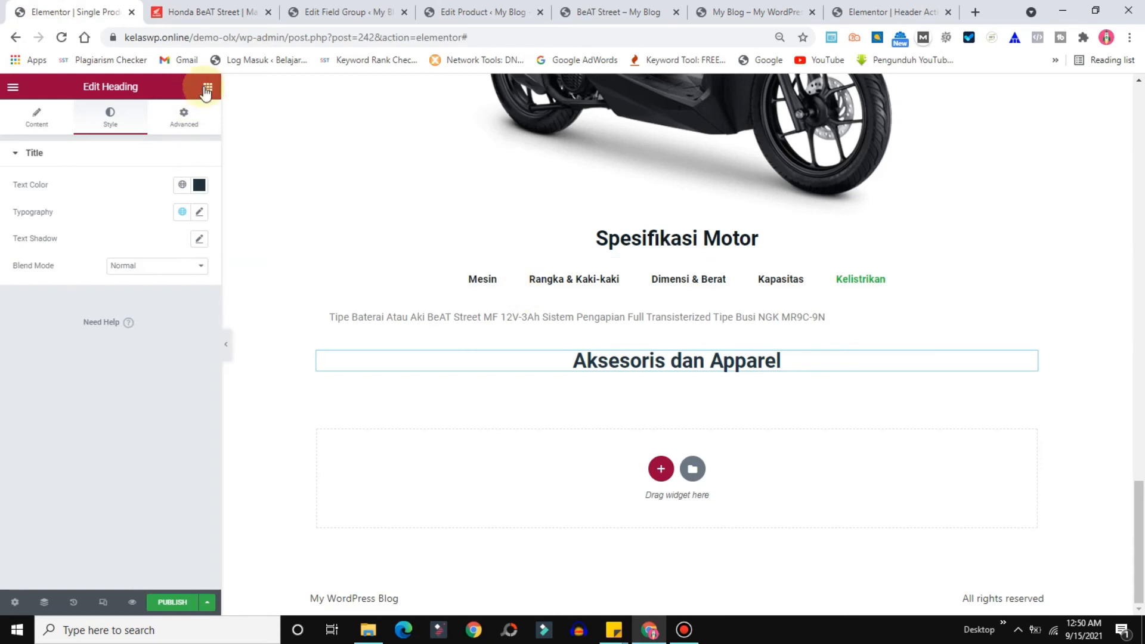
click(208, 88)
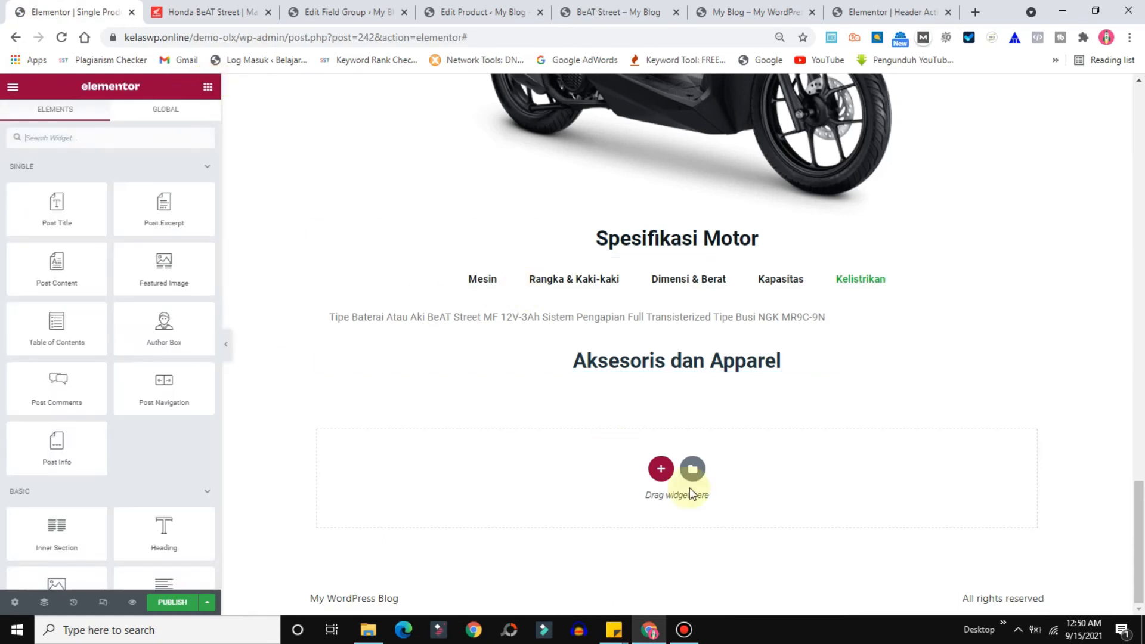
click(660, 470)
click(518, 498)
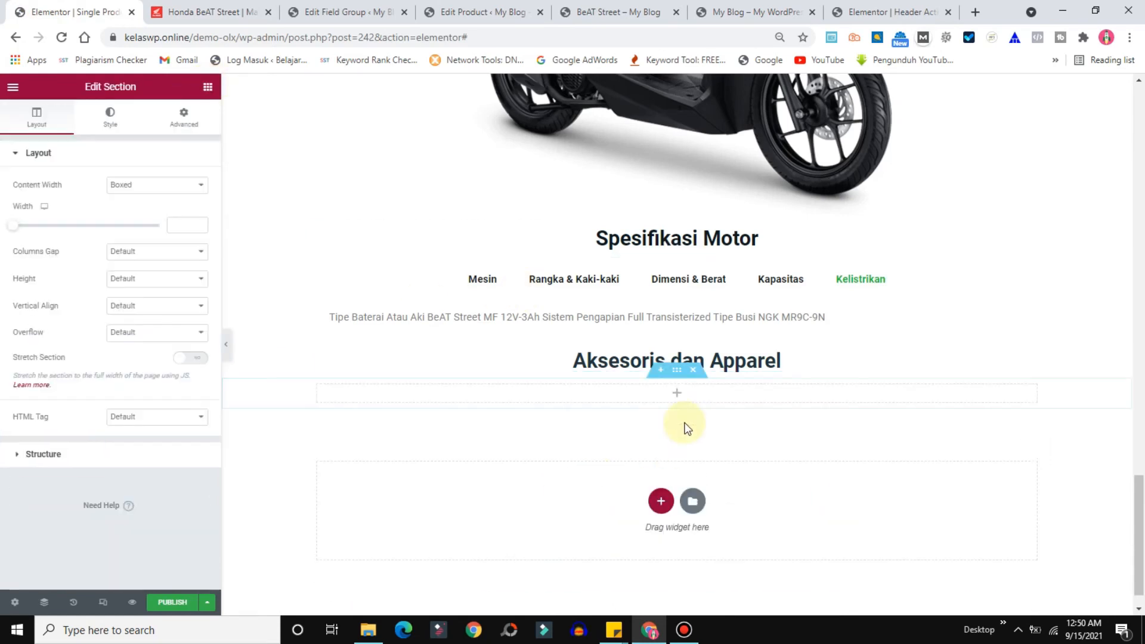
click(206, 89)
text(car)
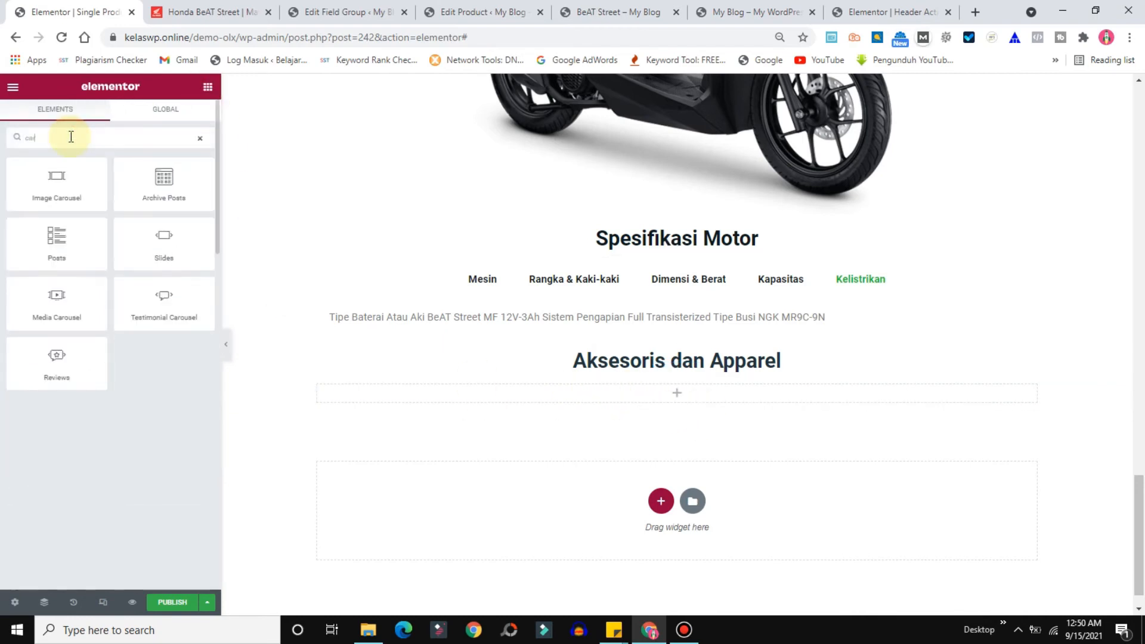
drag(43, 191, 616, 387)
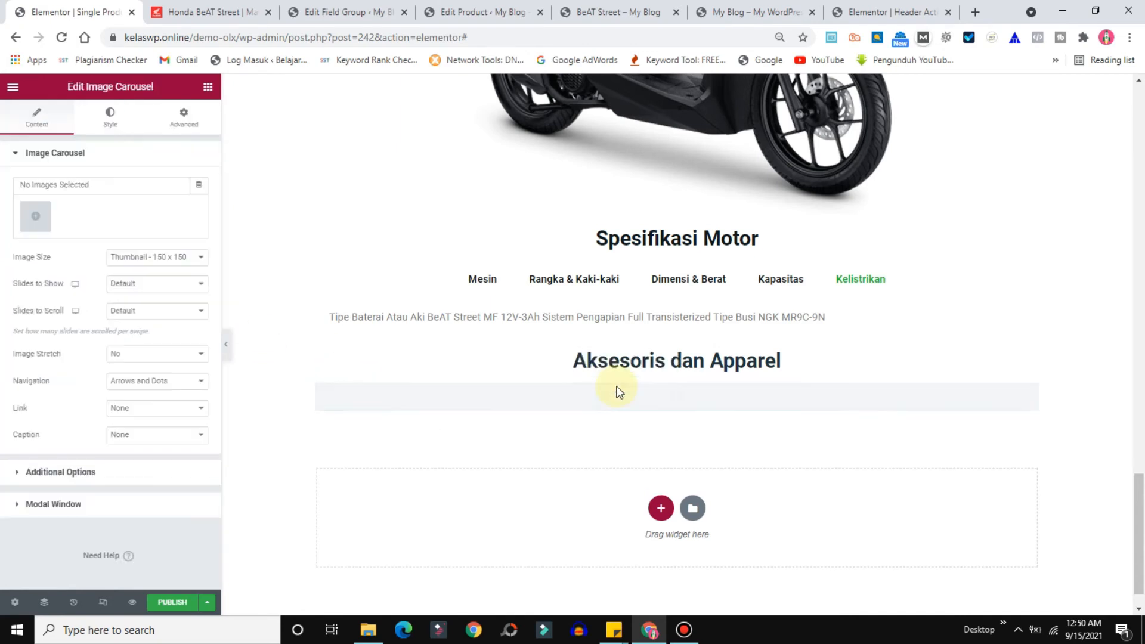
Link the carousel's images to an ACF Gallery Field dynamic tag with the key Aksesoris dan Apparel
click(199, 187)
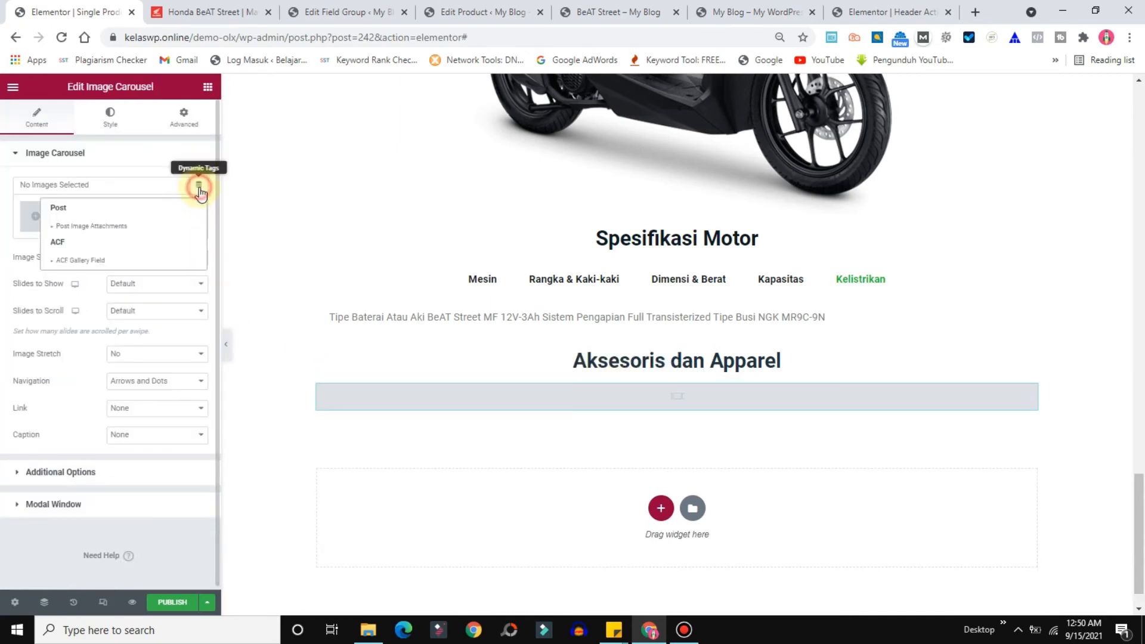
click(74, 262)
click(20, 184)
click(140, 242)
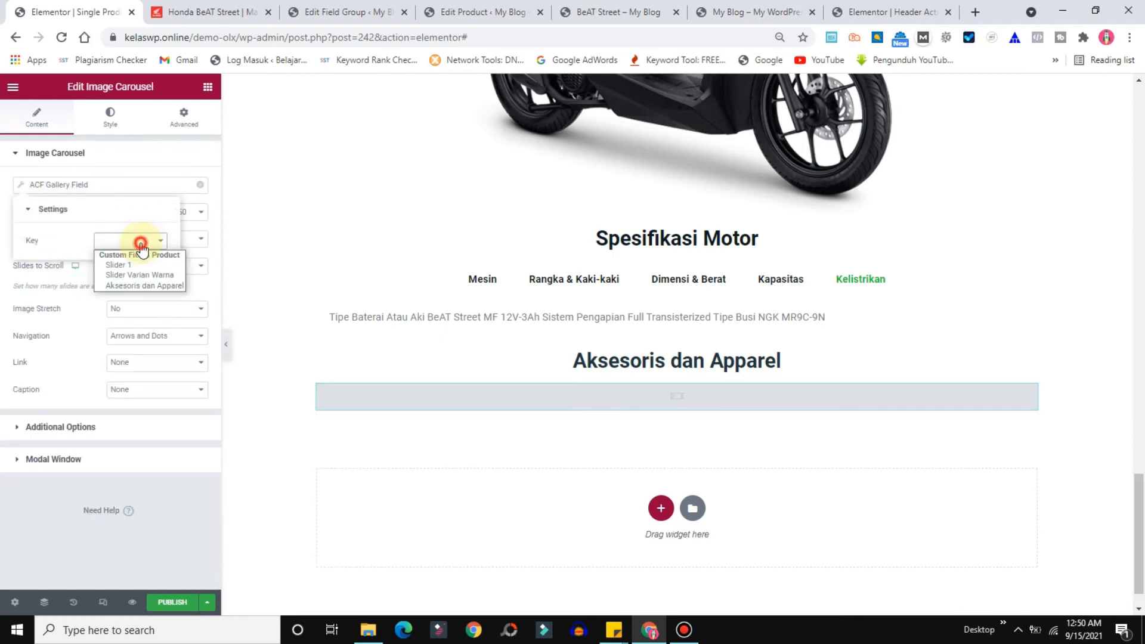
click(131, 288)
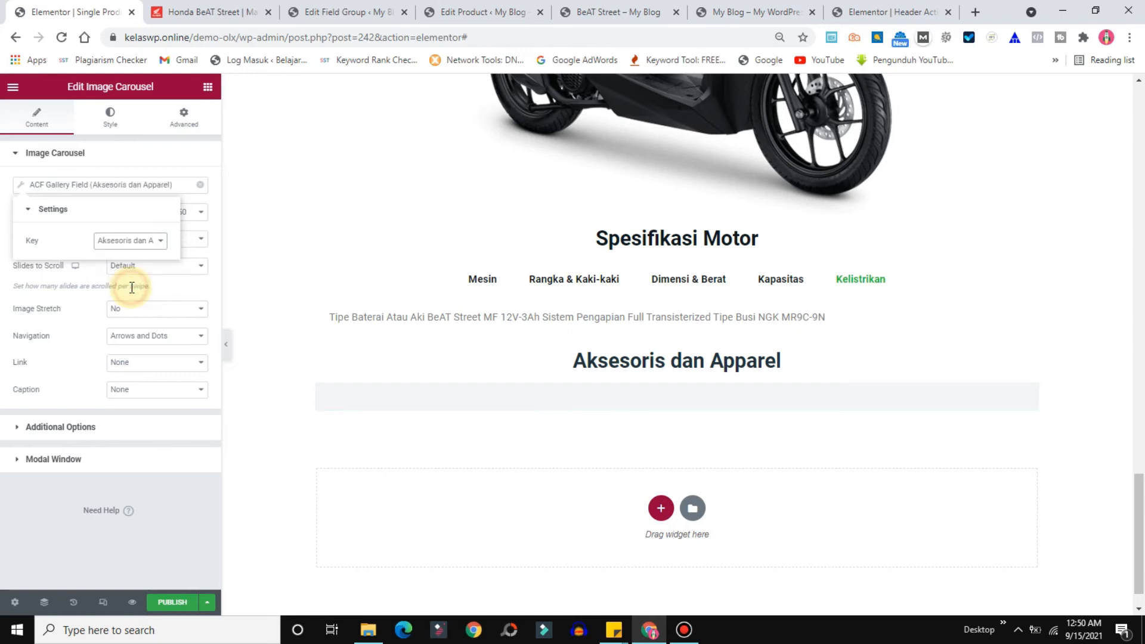
click(232, 266)
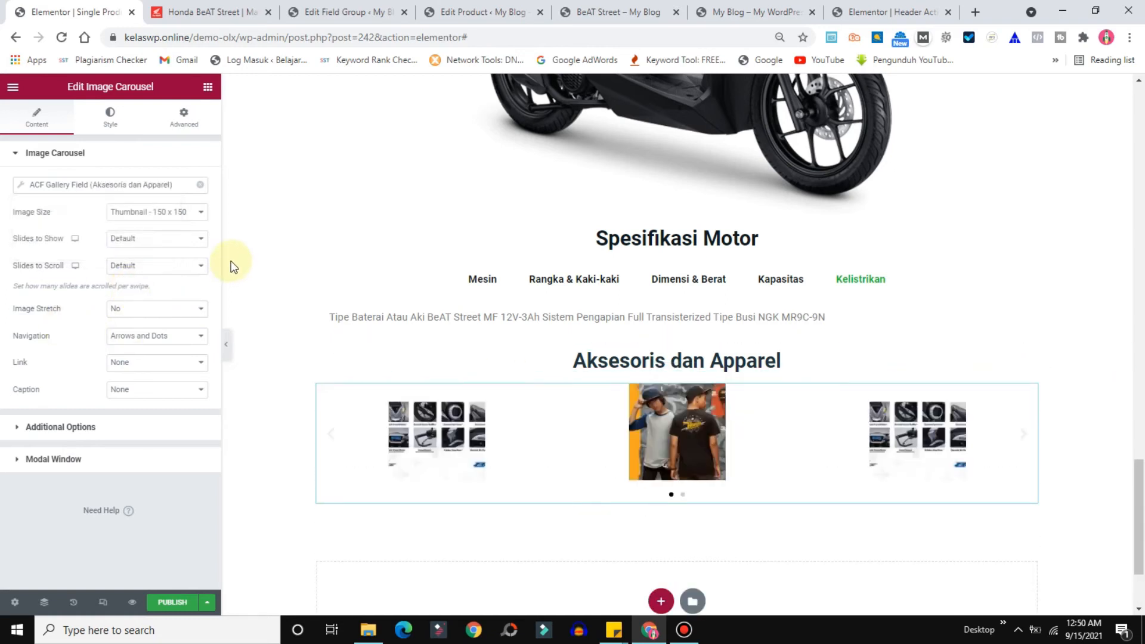
Set the accessories carousel's image size to Full and its slides to show to 1
click(158, 213)
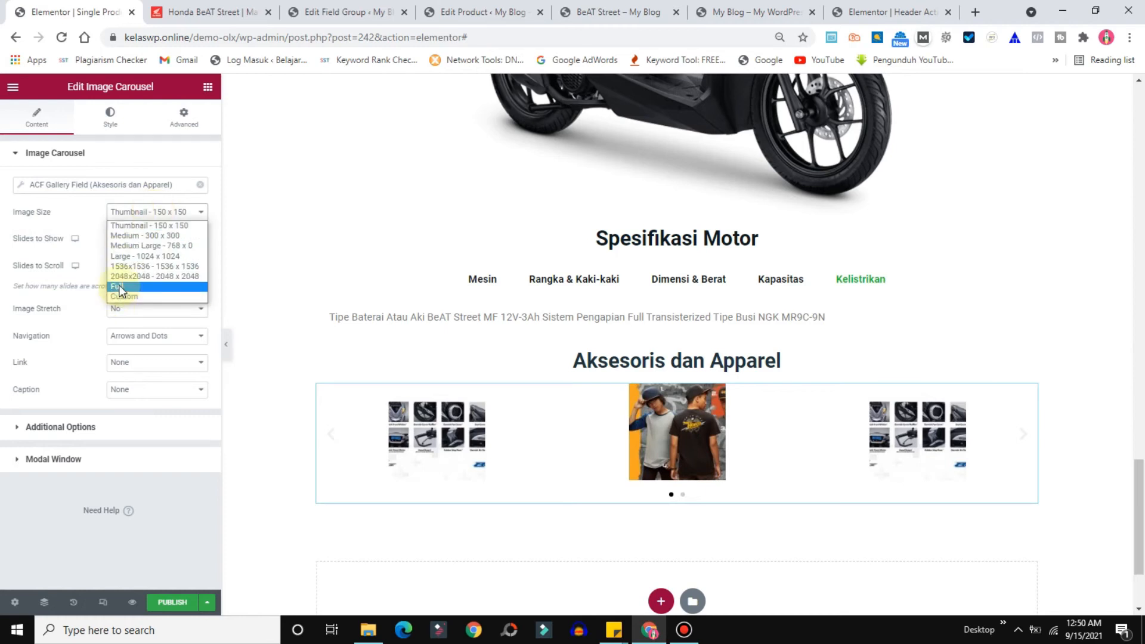
click(116, 286)
click(153, 239)
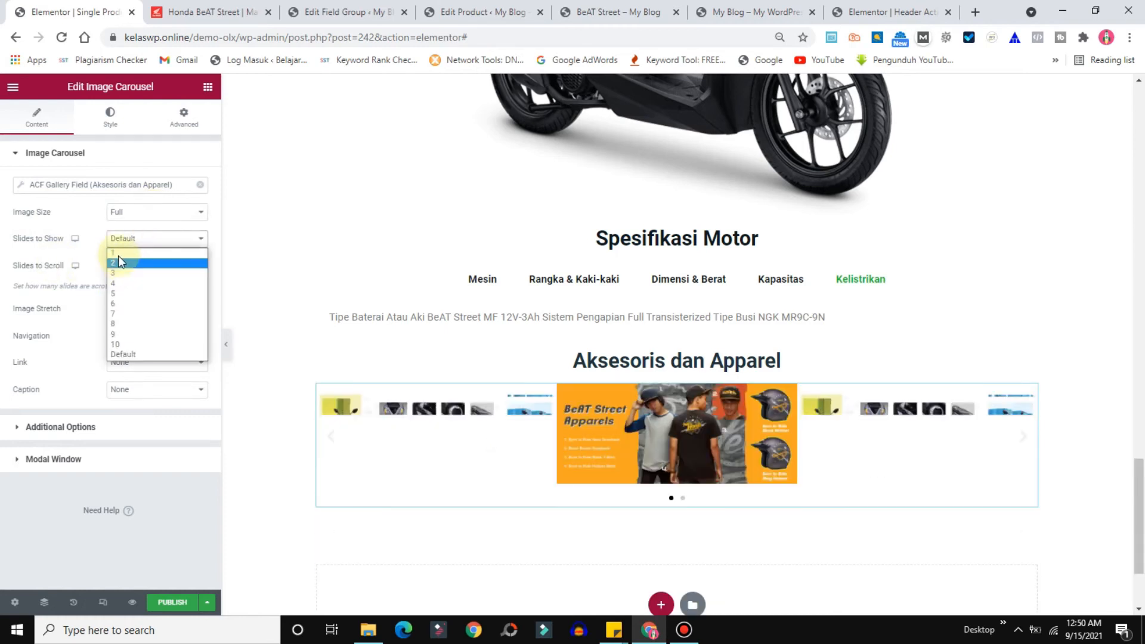
click(118, 254)
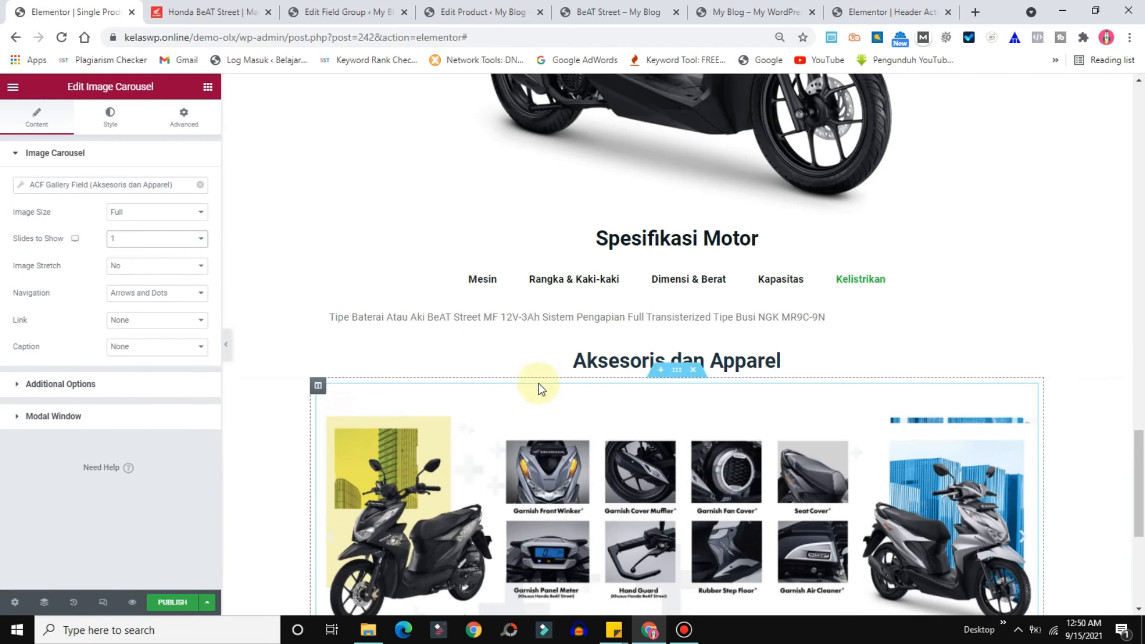
scroll(656, 328, down, 3)
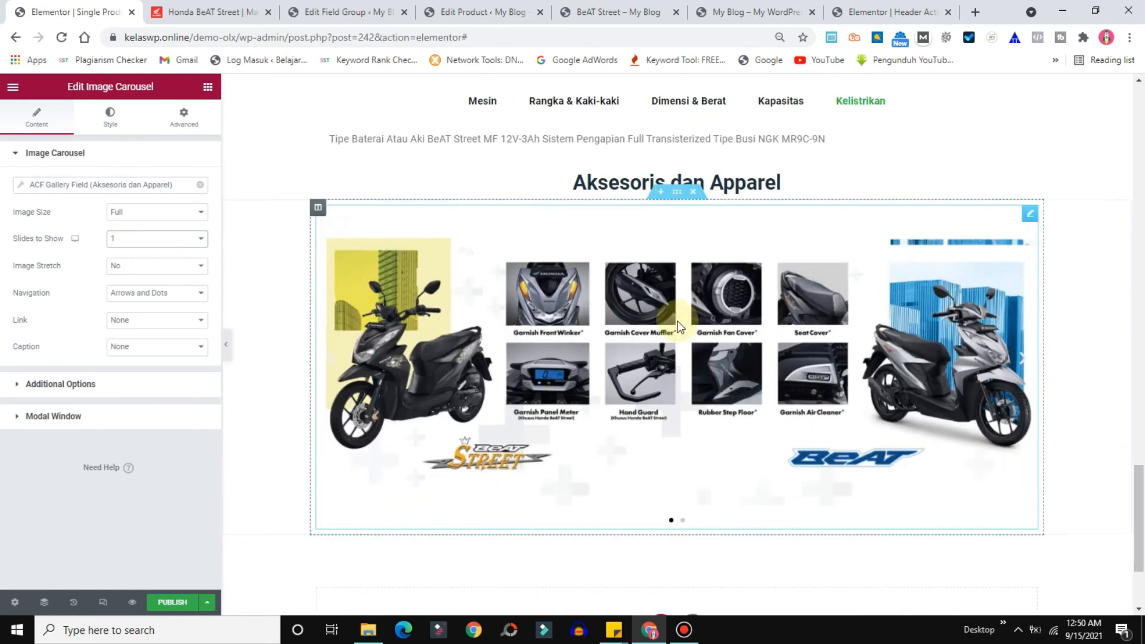
Set the carousel's navigation arrow size to 41 and the arrow color to dark brown
click(109, 114)
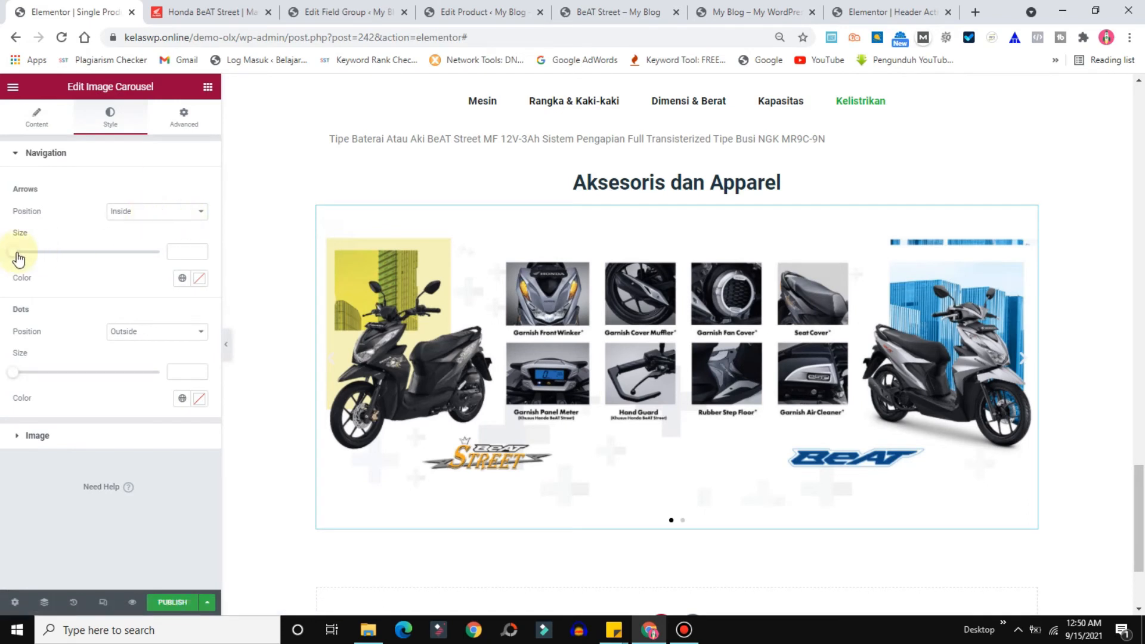
drag(13, 255, 90, 255)
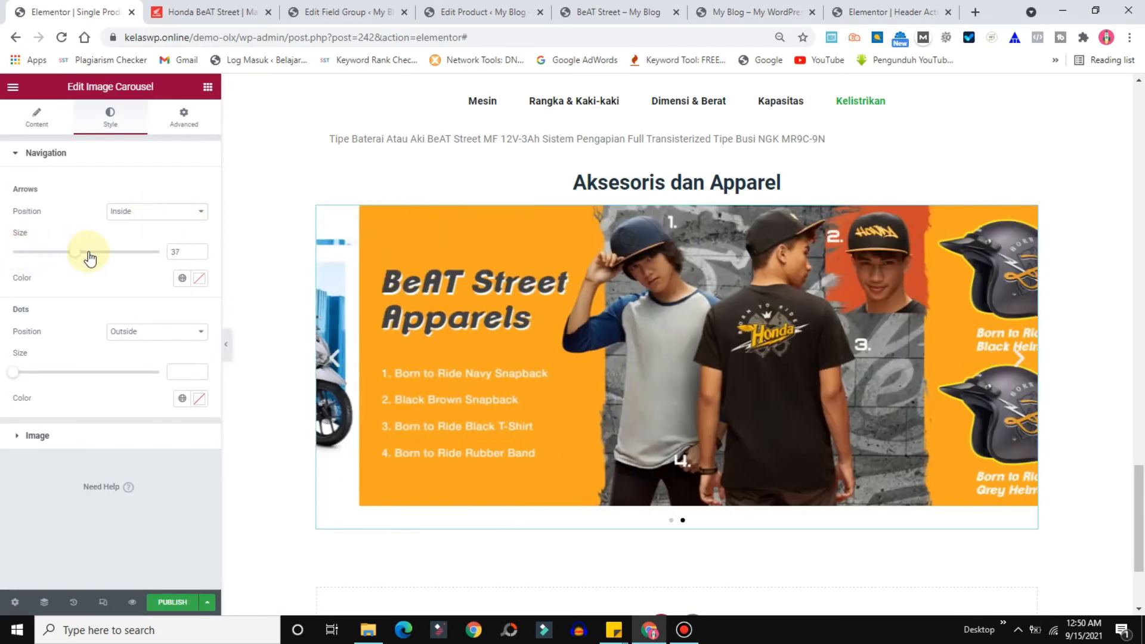
click(199, 279)
drag(120, 381, 96, 400)
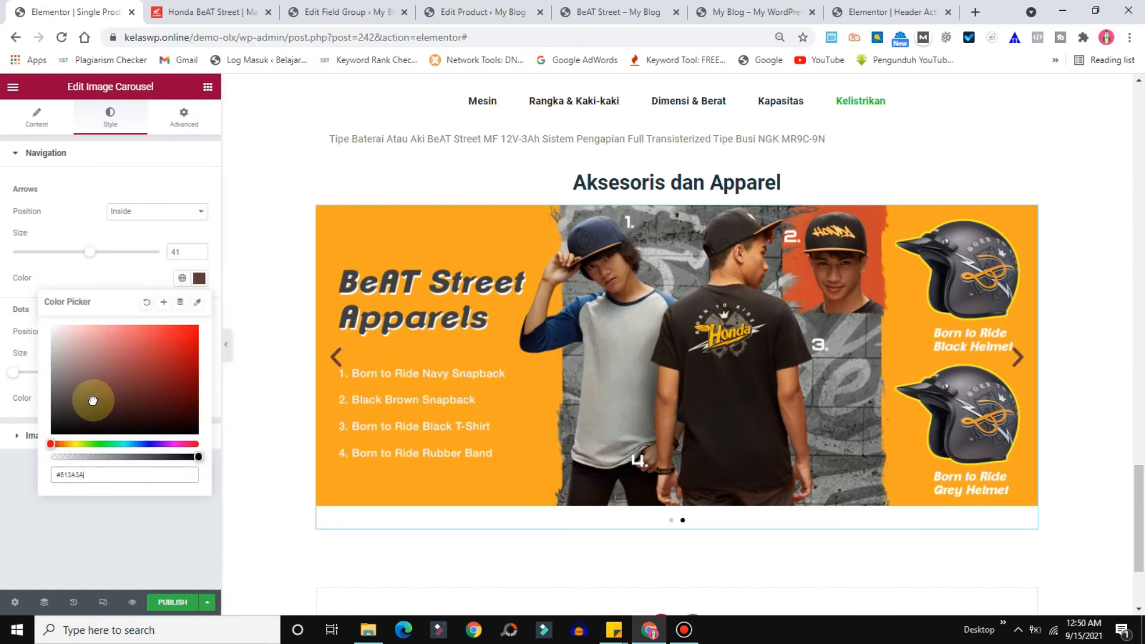
click(12, 377)
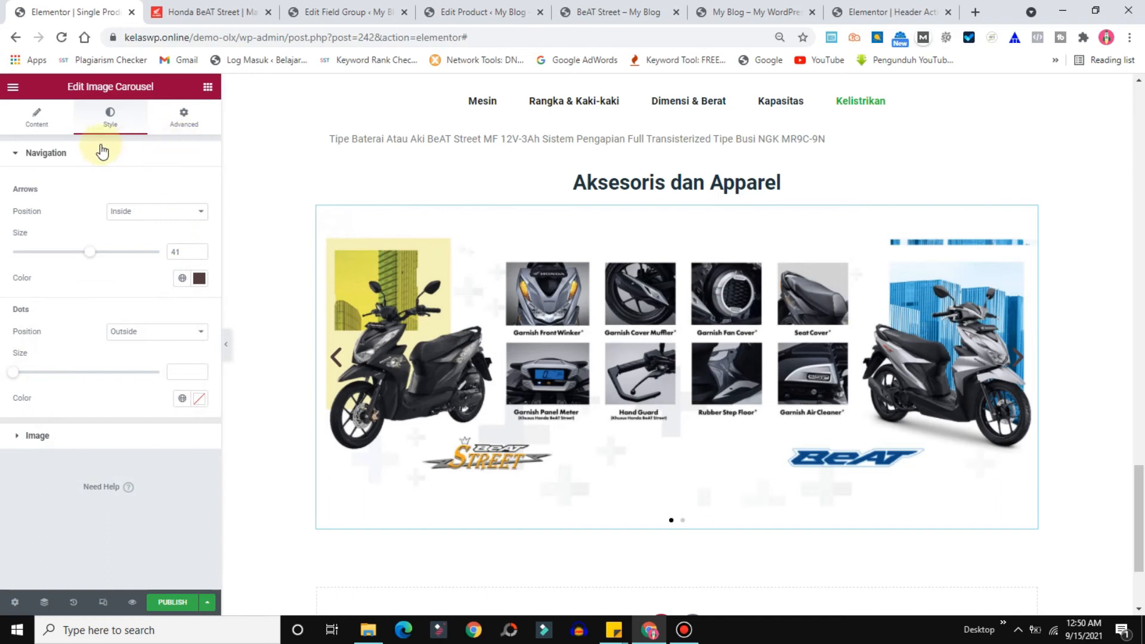
Round the carousel images with a border radius of 15 px on all corners
click(53, 437)
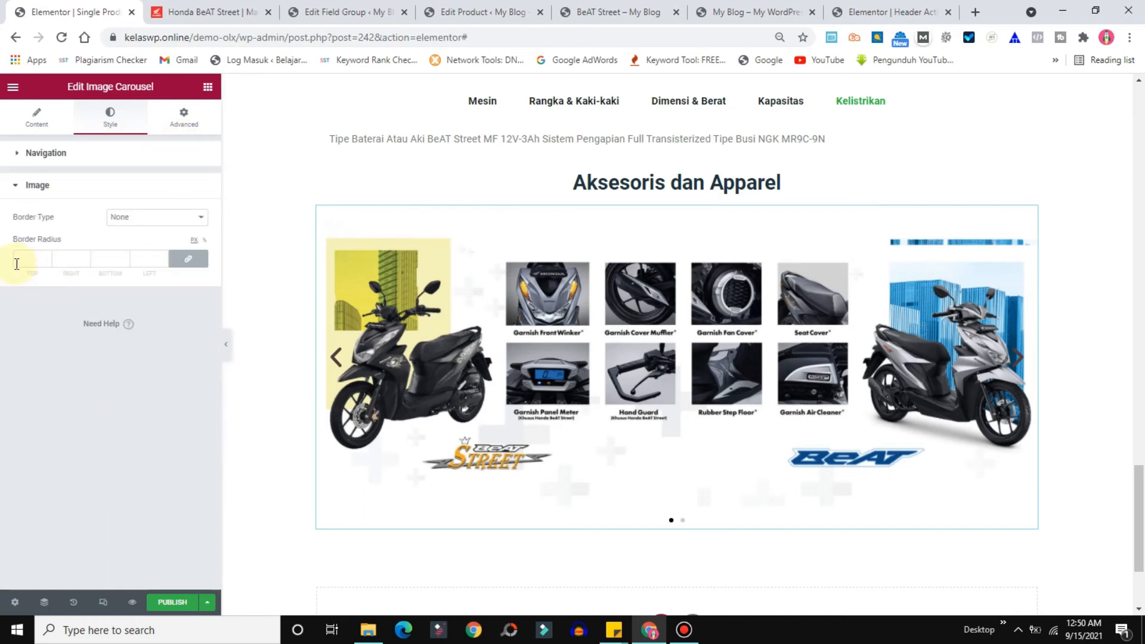
text(15)
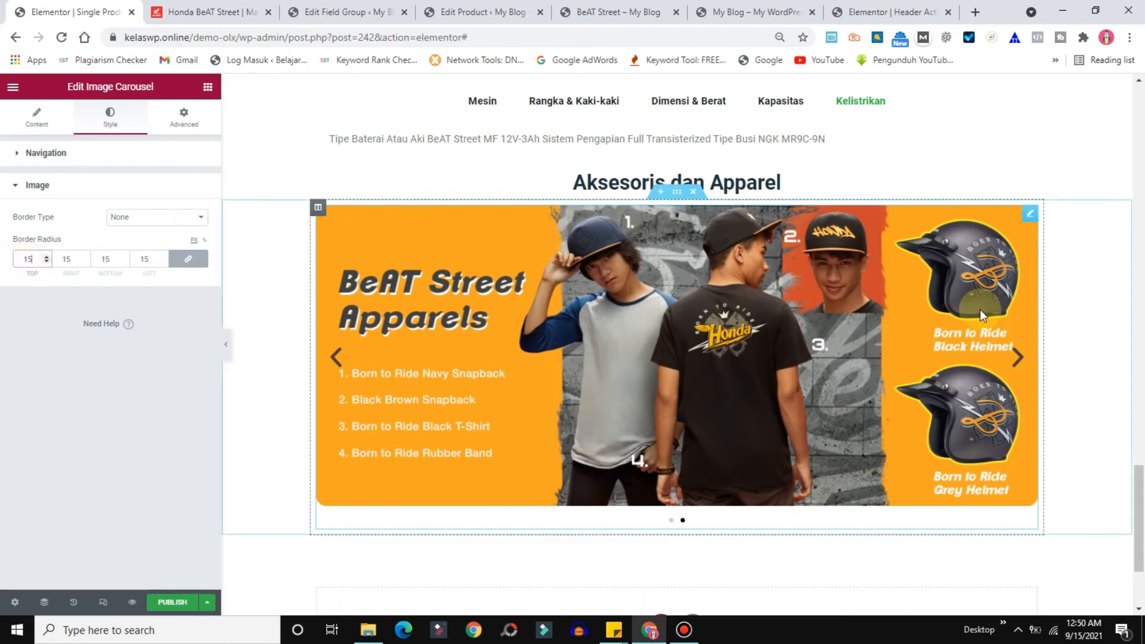
drag(1142, 524, 1142, 568)
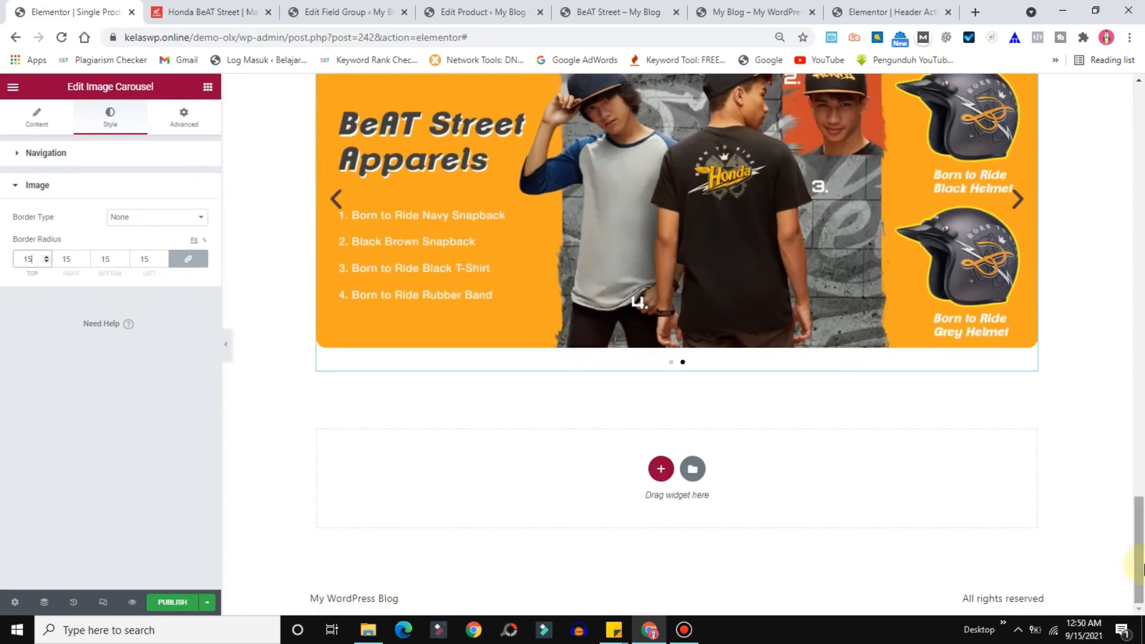
Examine the row of buttons below the accessories slider on the Honda page, then return to the Elementor template
click(188, 11)
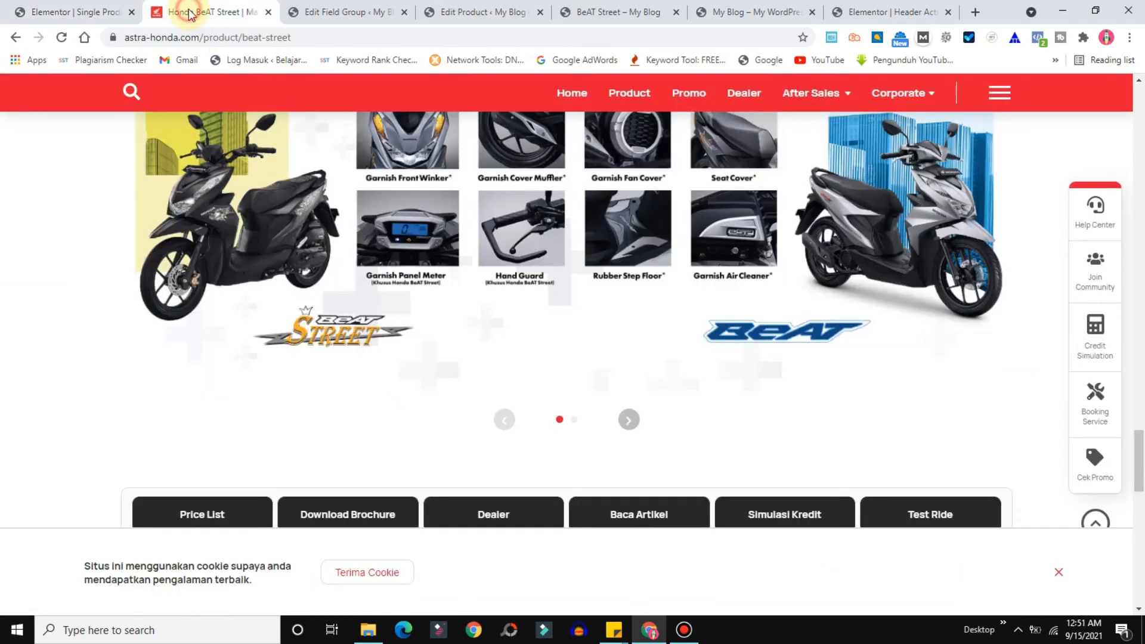
scroll(1109, 473, down, 4)
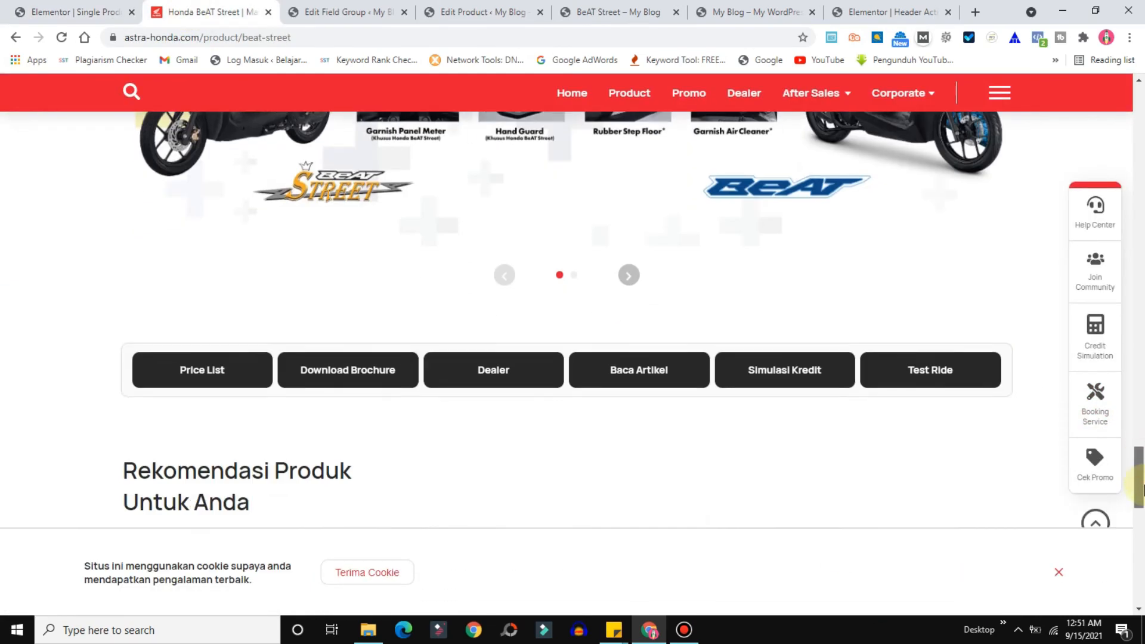
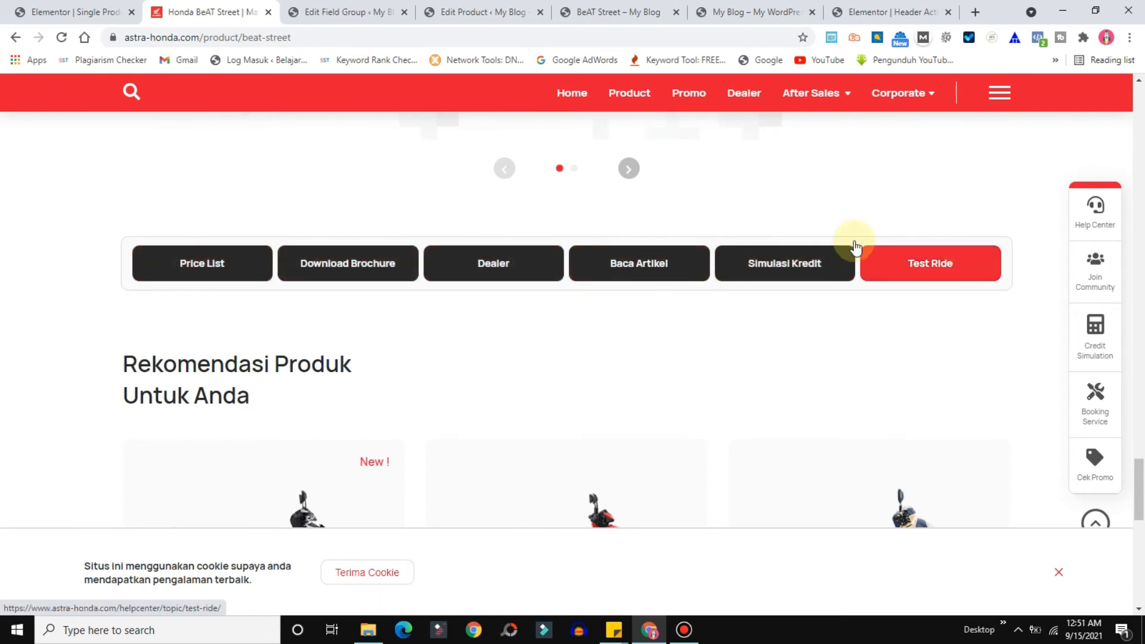
click(53, 7)
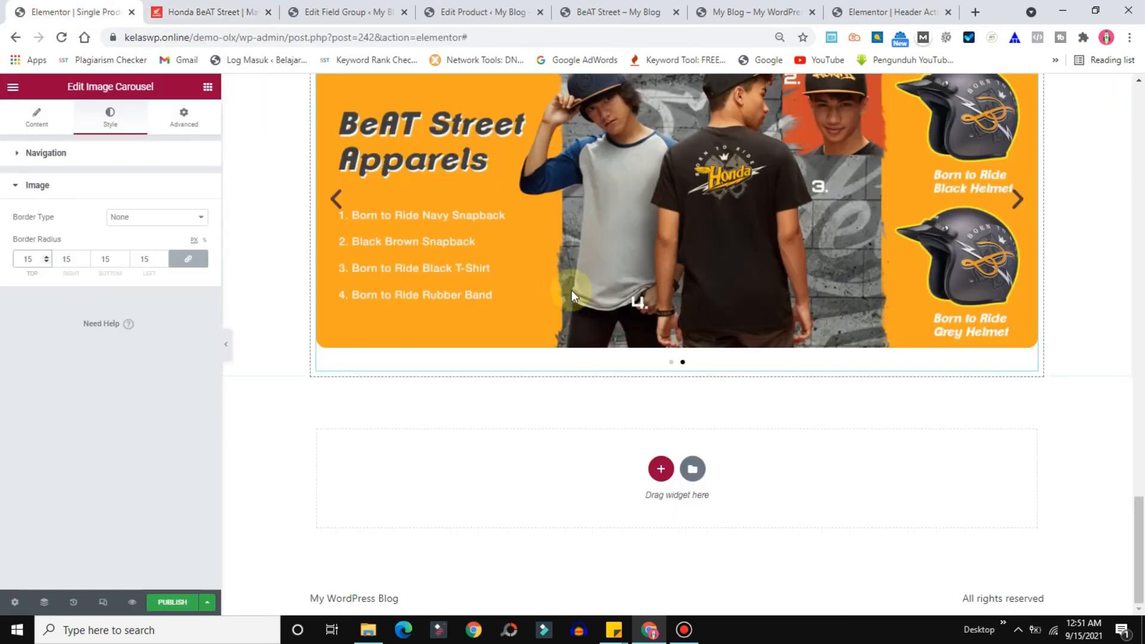
Add a single-column section below the accessories carousel and place a two-column inner section inside it
click(662, 469)
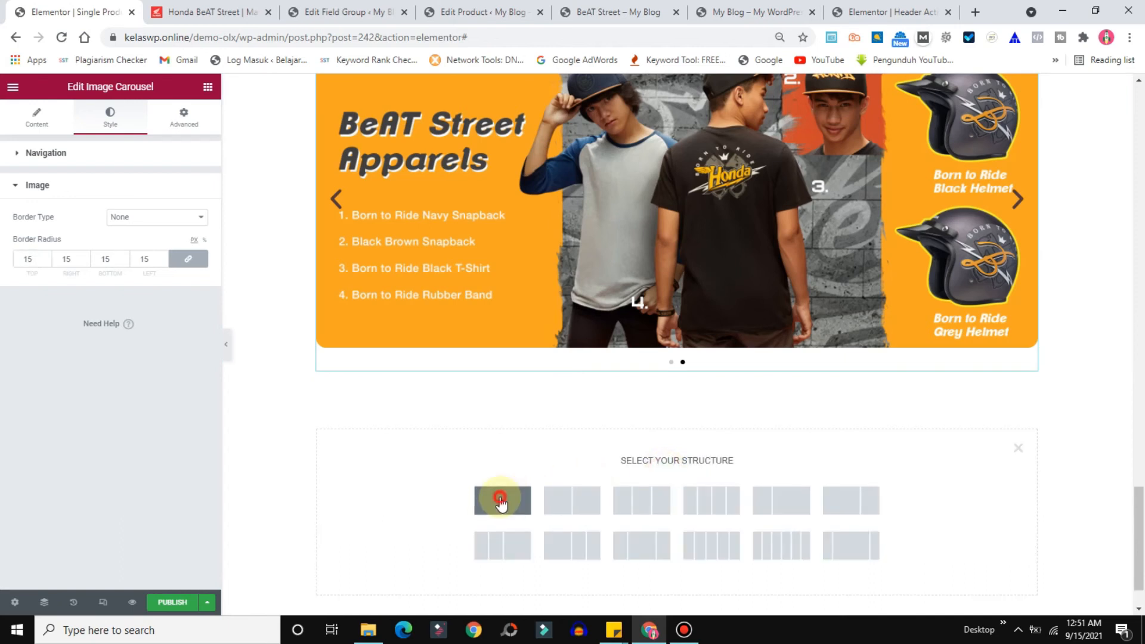
click(500, 502)
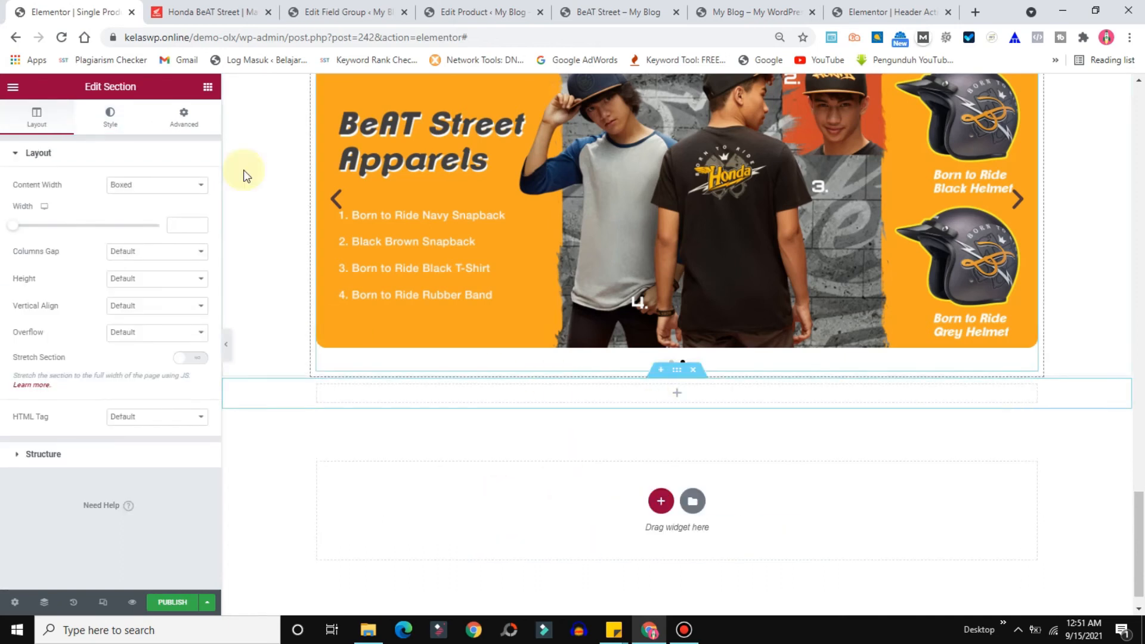
click(207, 88)
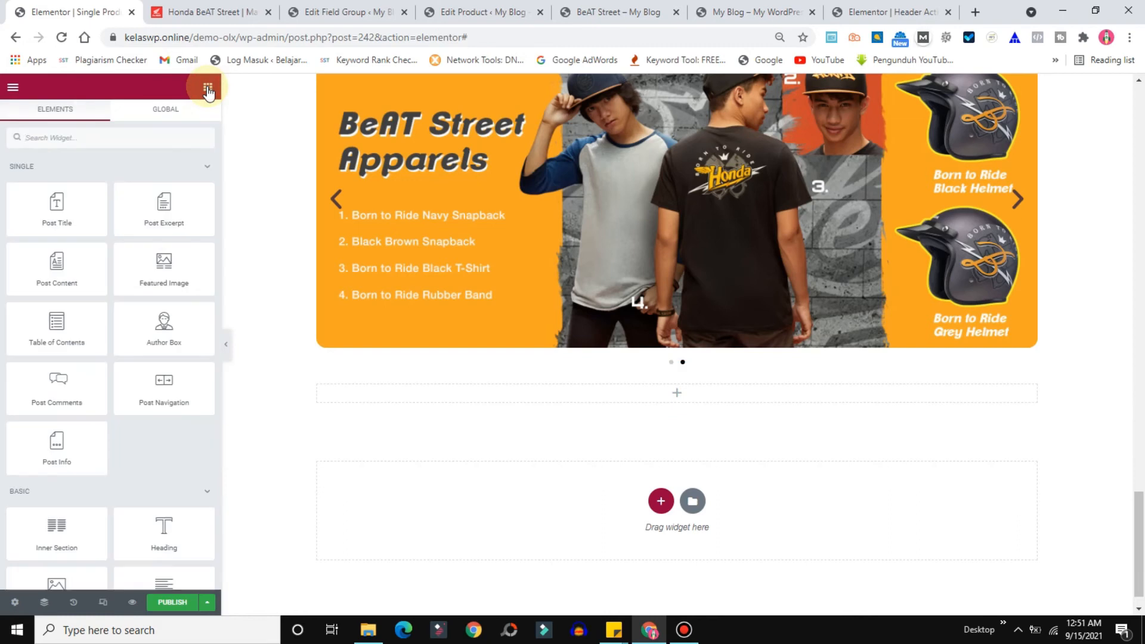
drag(47, 544, 657, 392)
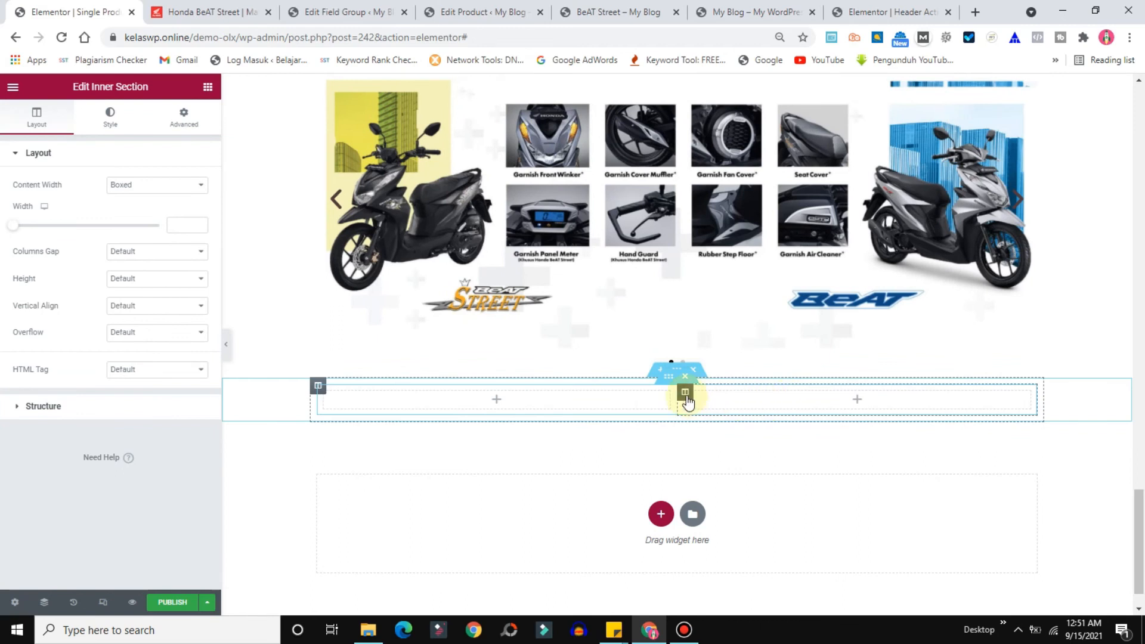
Find the Button widget and place it in the first column of the inner section
click(208, 87)
click(84, 137)
text(butt)
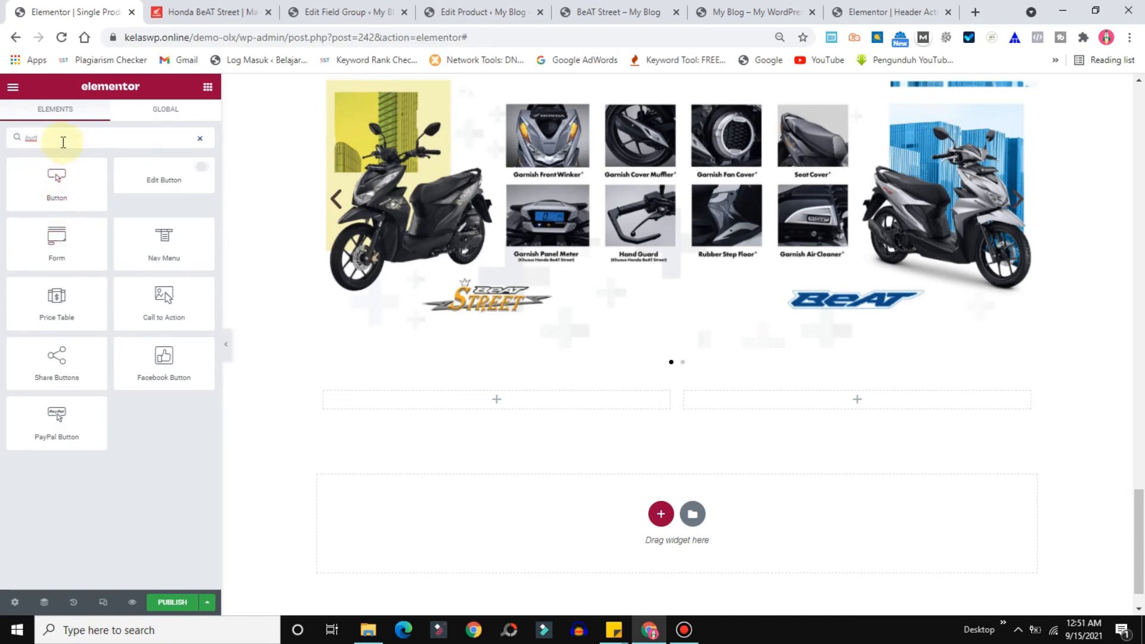
drag(52, 183, 458, 404)
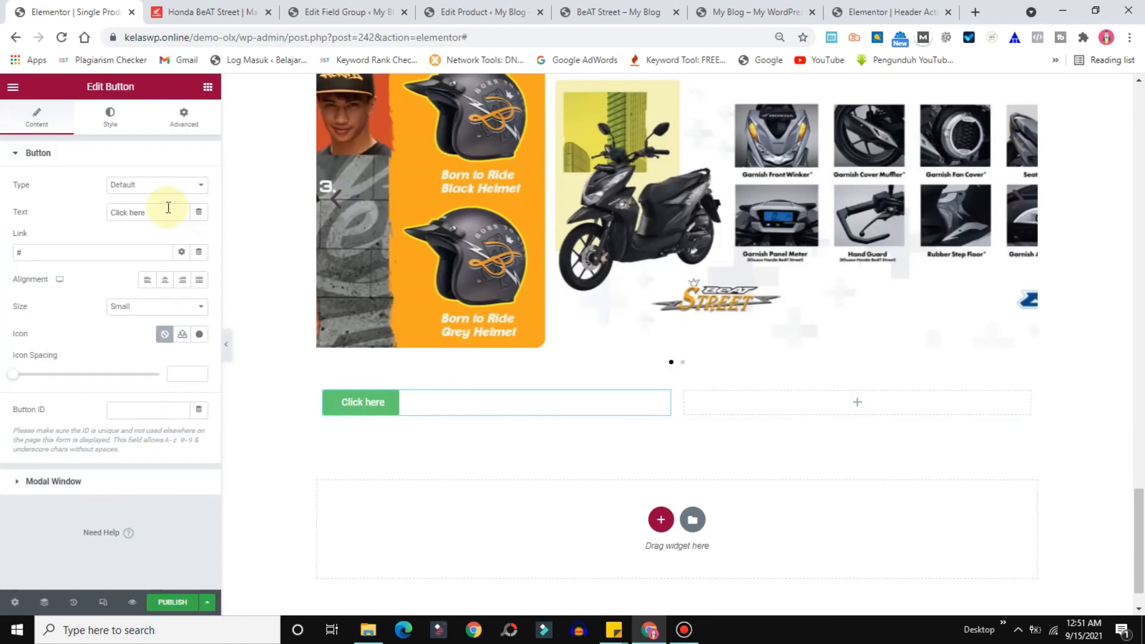
Set the button's text to "Price List", matching the first button below the slider on the Honda page
click(250, 8)
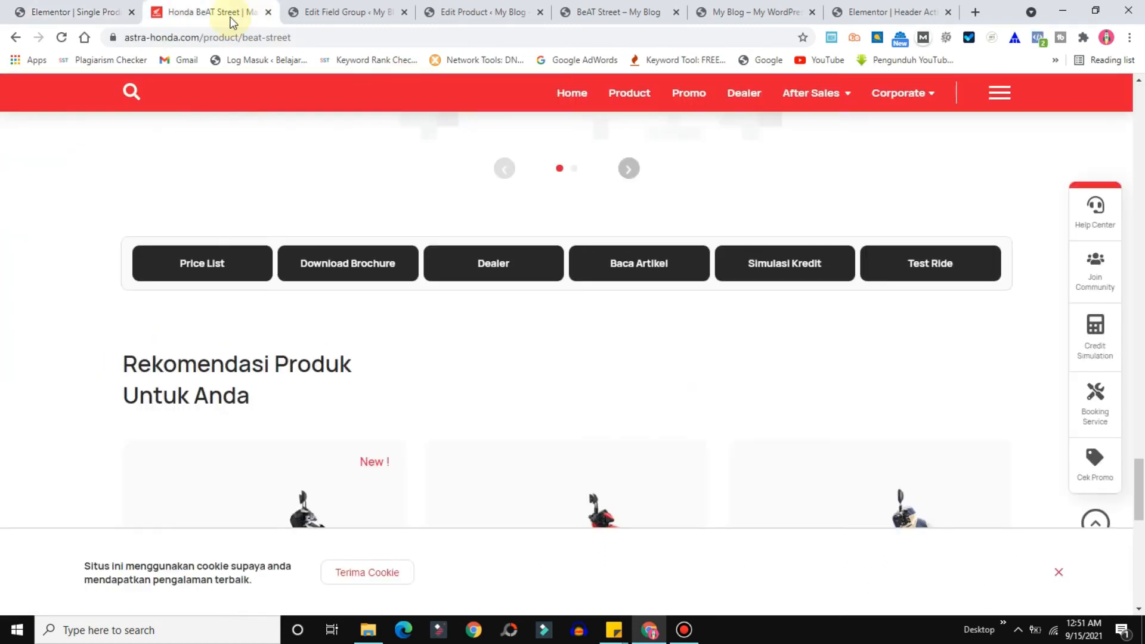
click(115, 15)
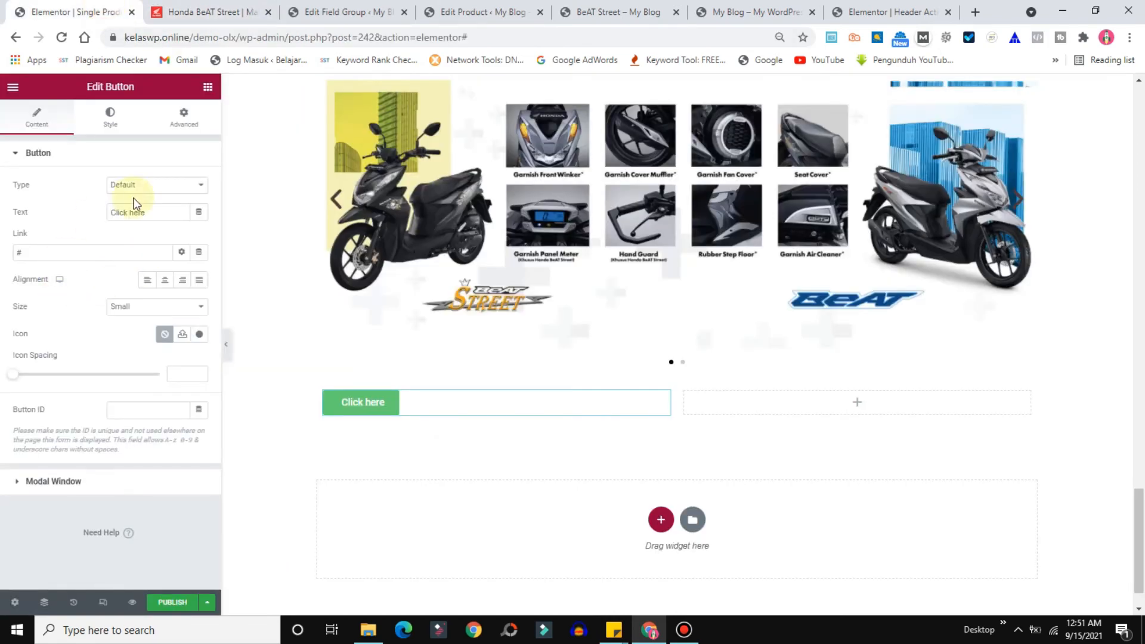
triple_click(164, 213)
text(Pr)
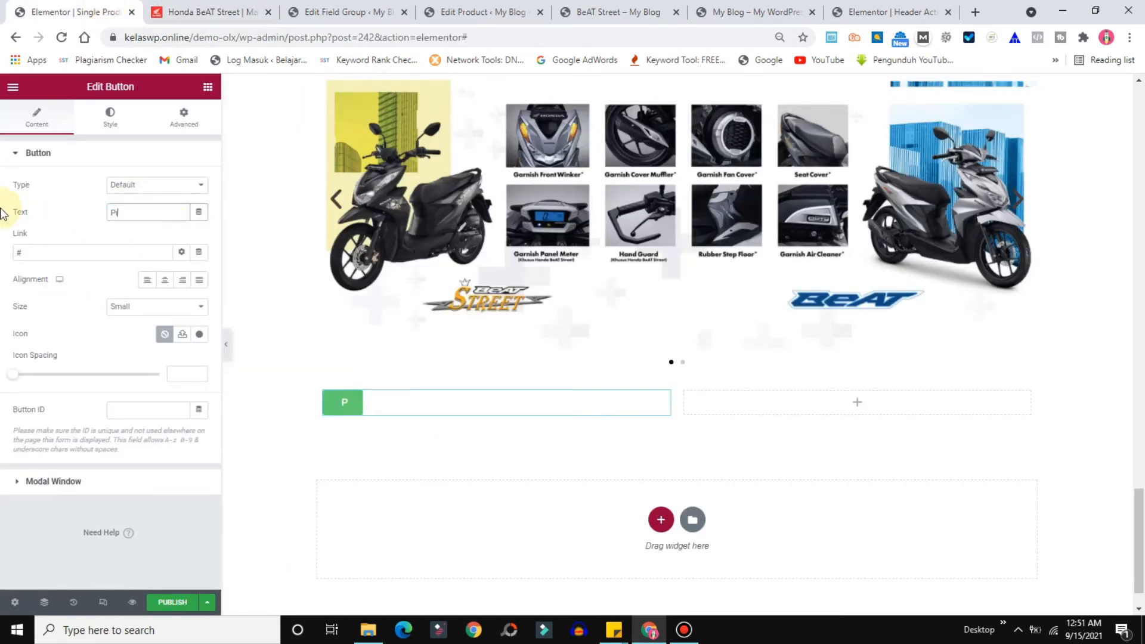
text(icelist)
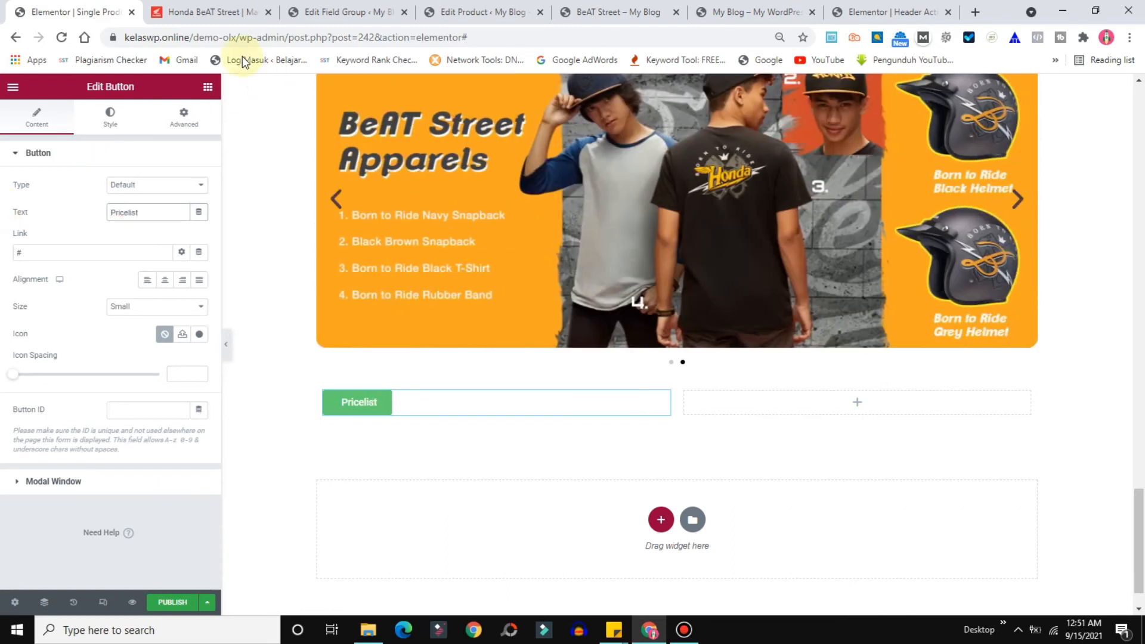
click(173, 12)
click(41, 12)
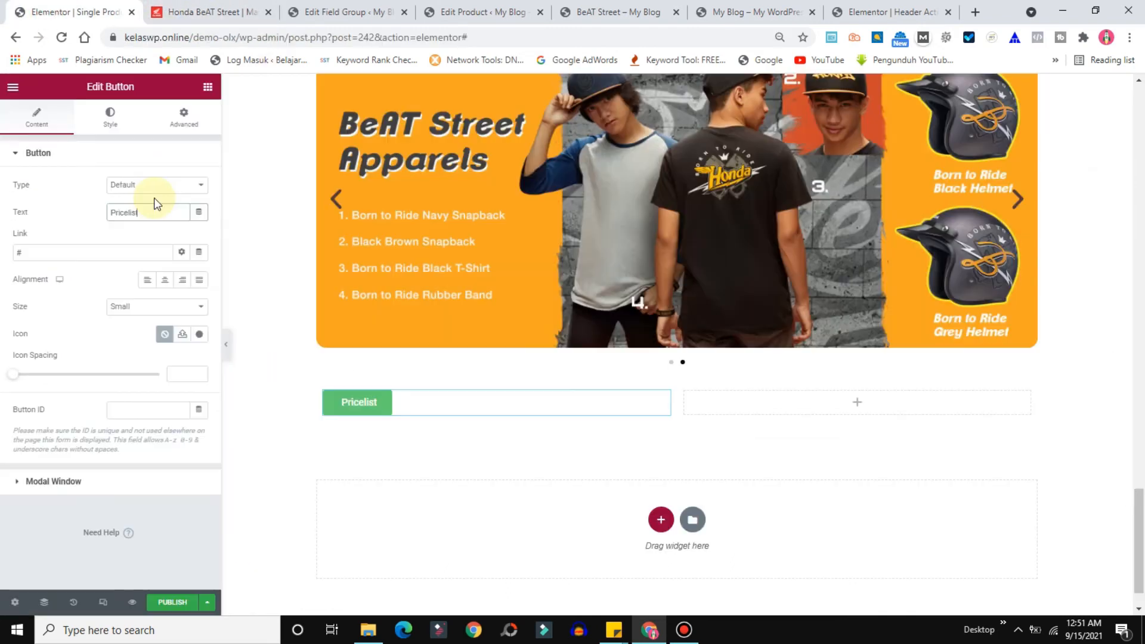
key(BackSpace)
key(BackSpace)
key(BackSpace)
key(BackSpace)
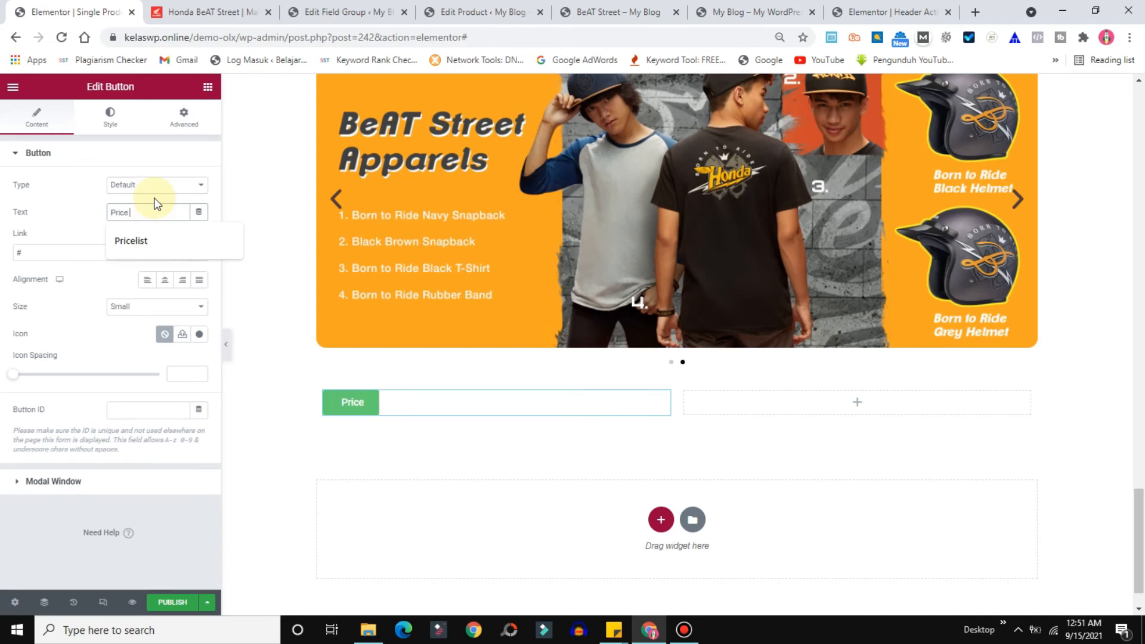
text(List)
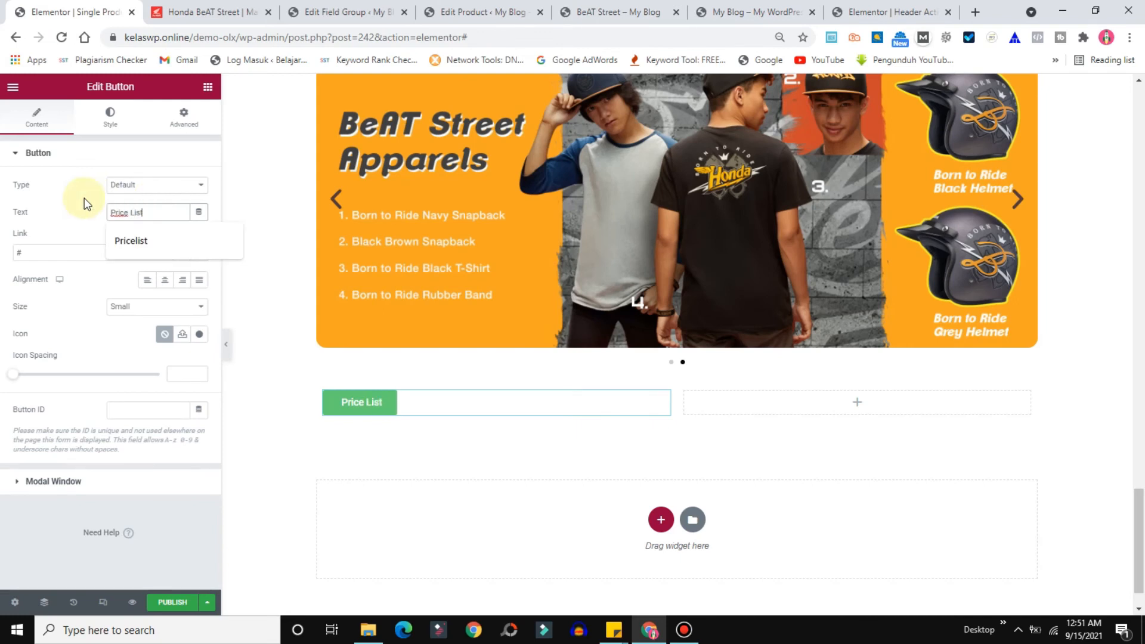
click(66, 204)
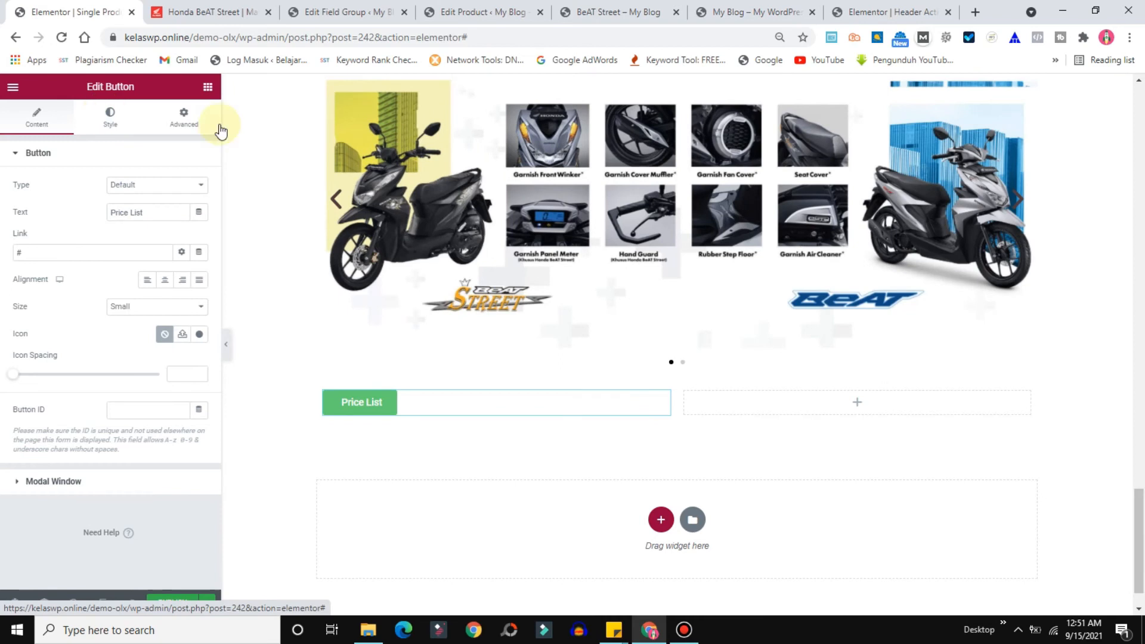
Style the button's normal state with white text and a near-black background (#1D2C1F), following the Honda page's buttons
click(205, 11)
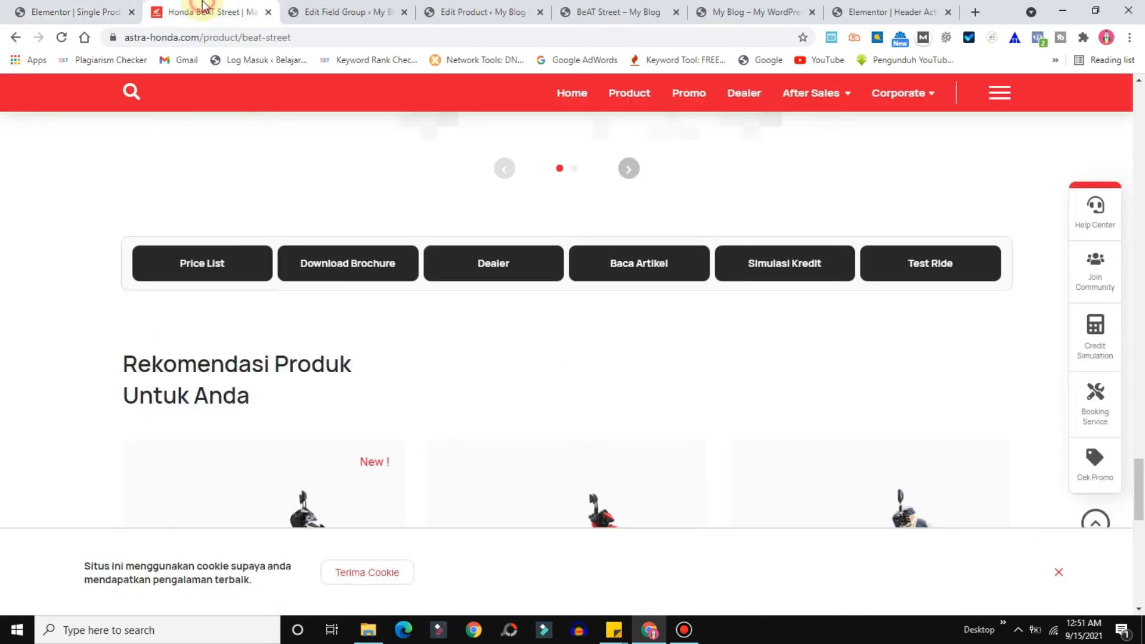
click(77, 10)
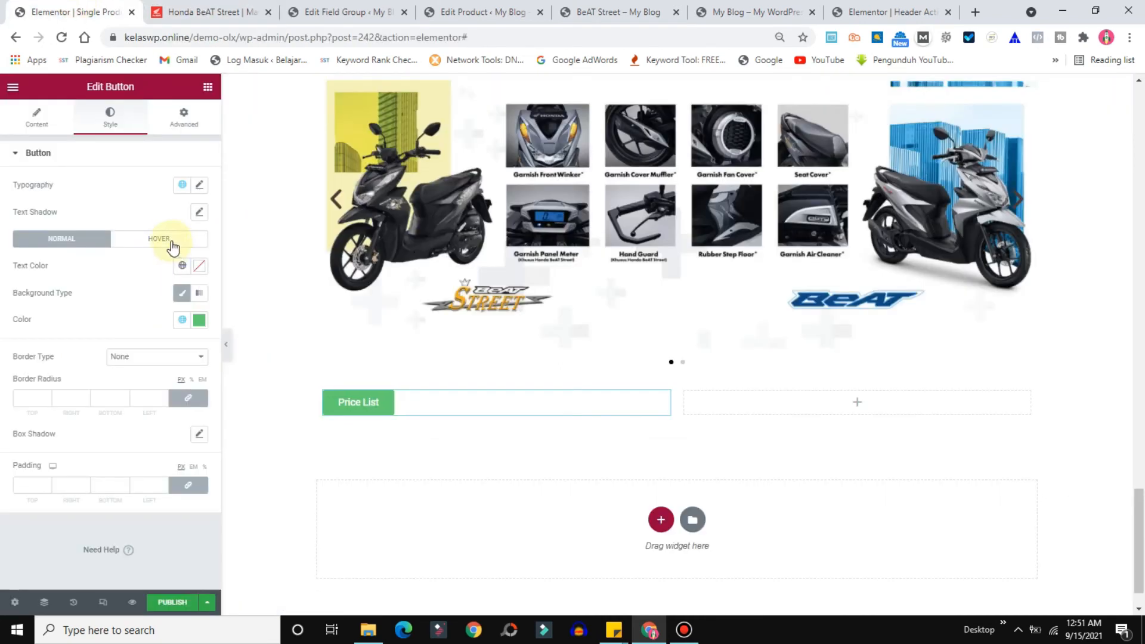
click(196, 267)
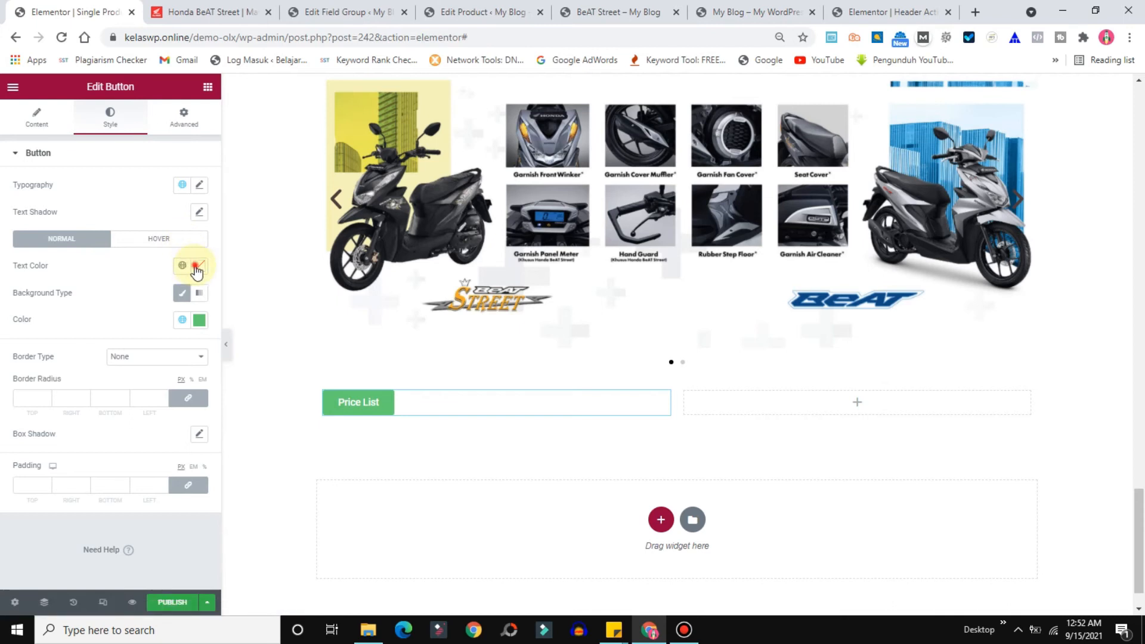
click(2, 280)
click(203, 321)
drag(131, 425, 101, 458)
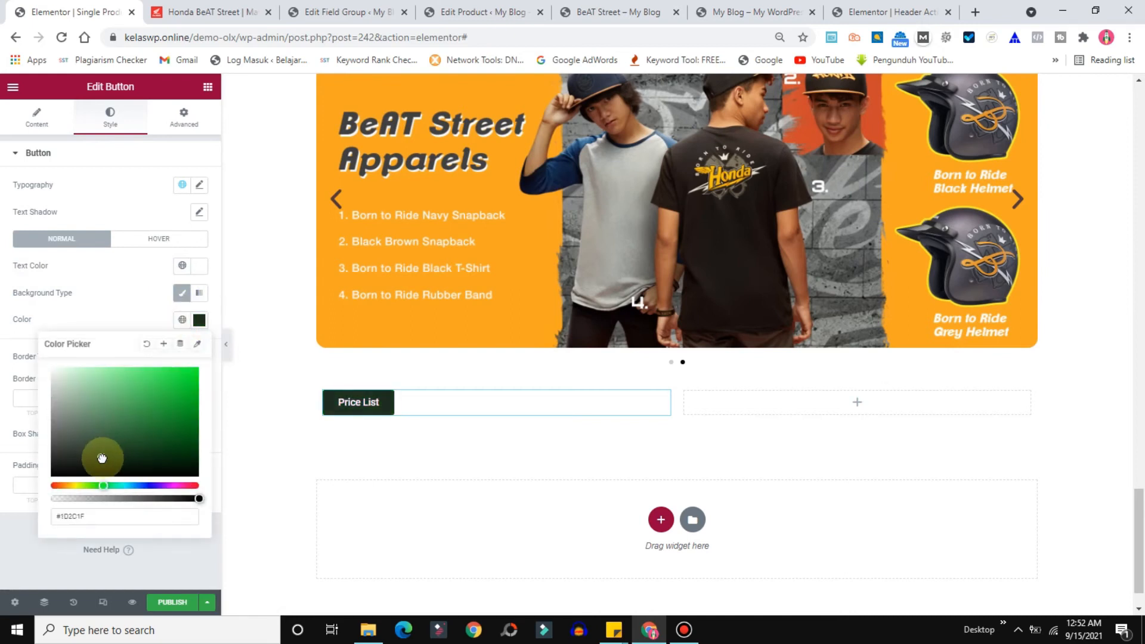
click(3, 452)
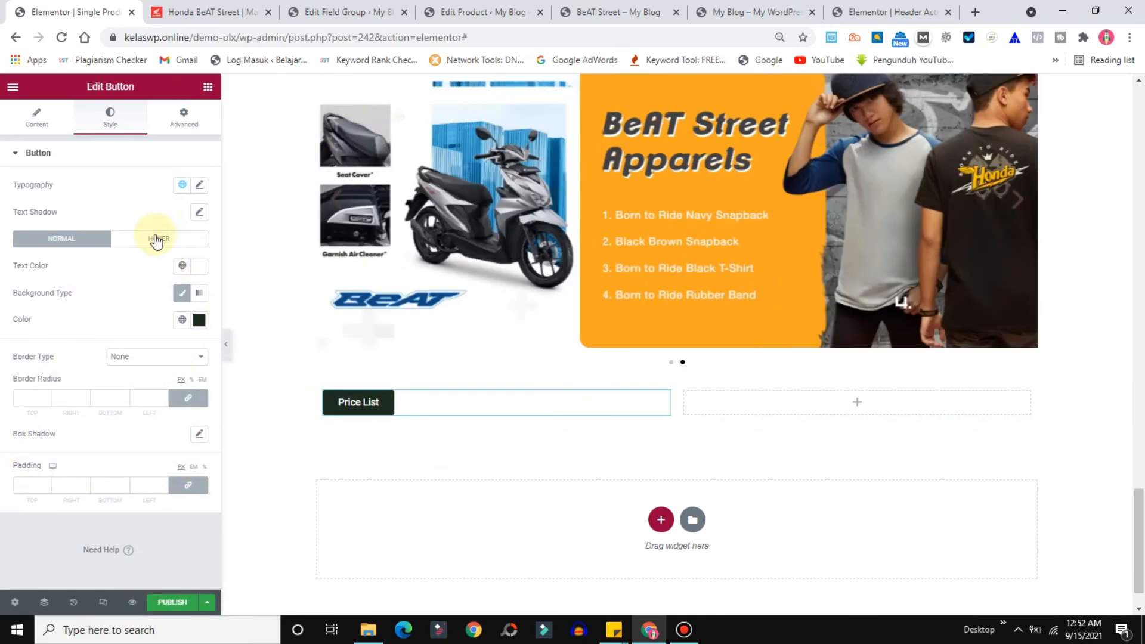
Set the button's hover background to red (#E13030) and compare it with the hover color on the Honda page
click(153, 244)
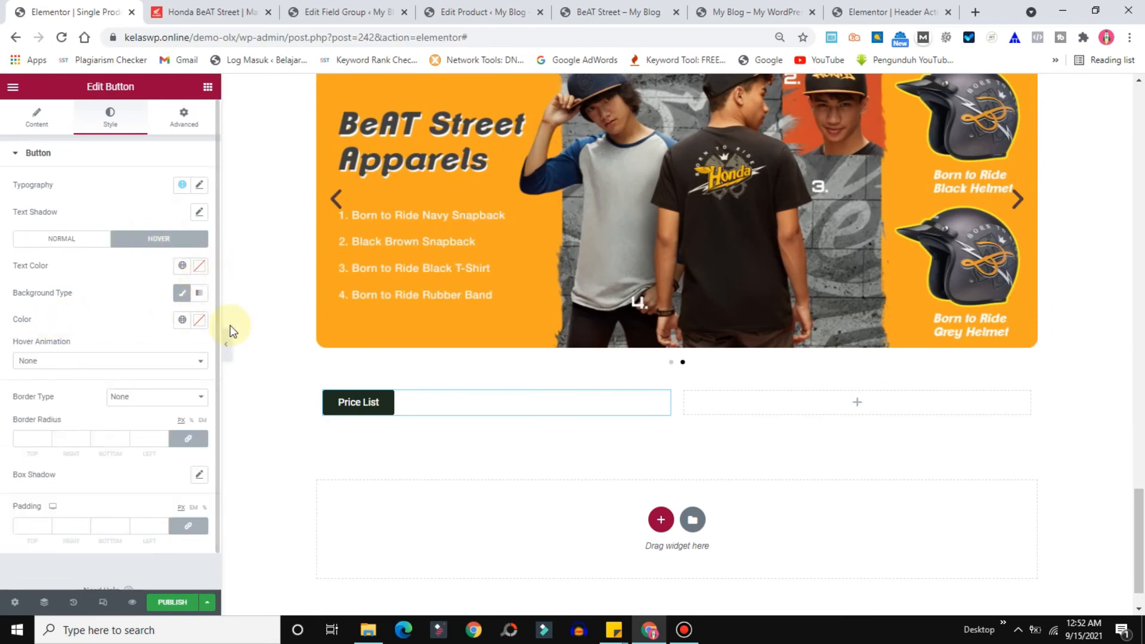
click(199, 320)
drag(130, 421, 167, 379)
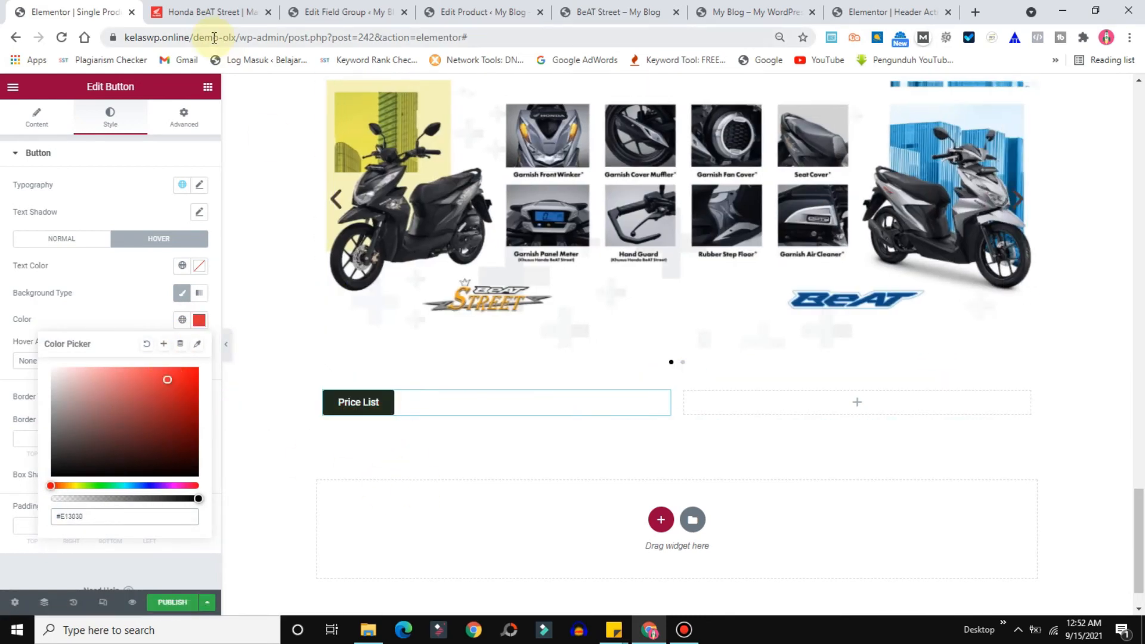
click(192, 6)
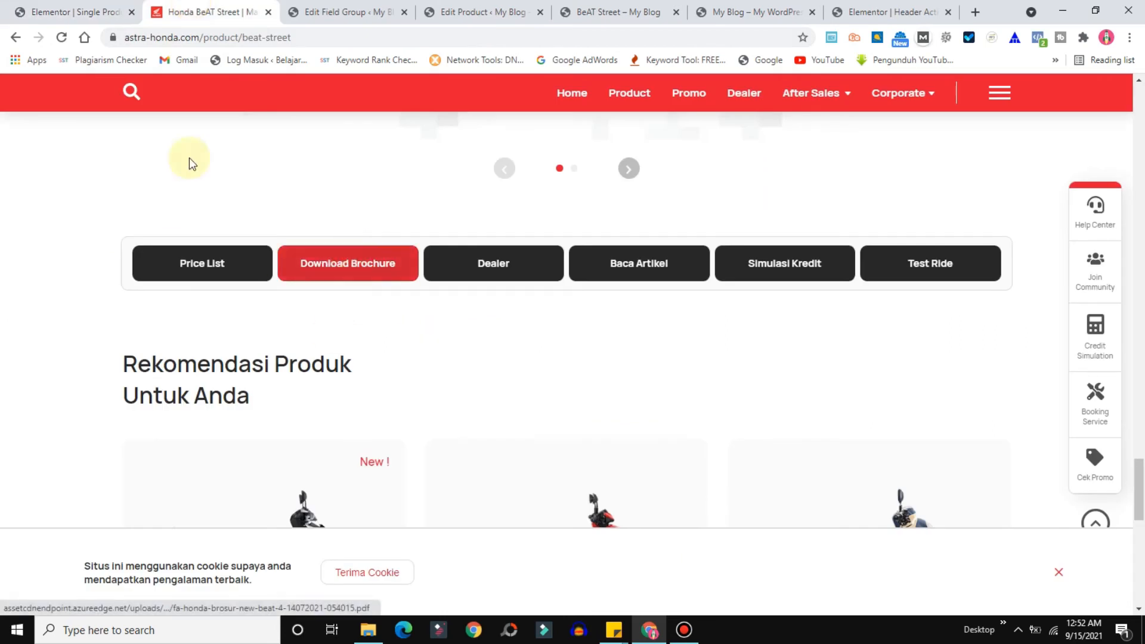
click(67, 6)
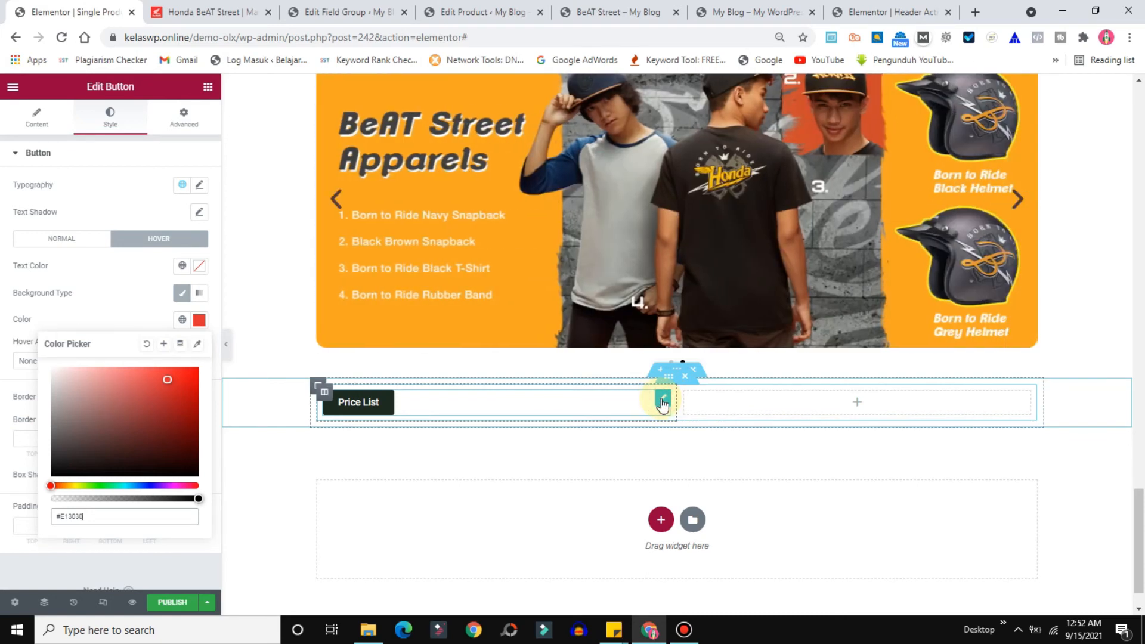
Center the Price List button within its column
right_click(660, 402)
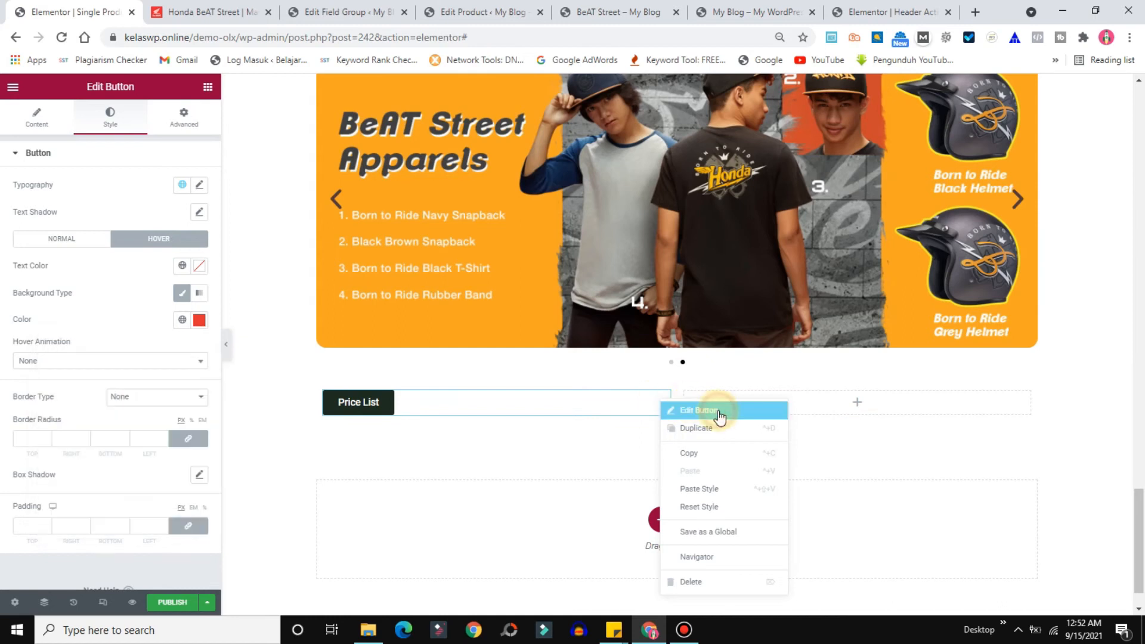
click(31, 118)
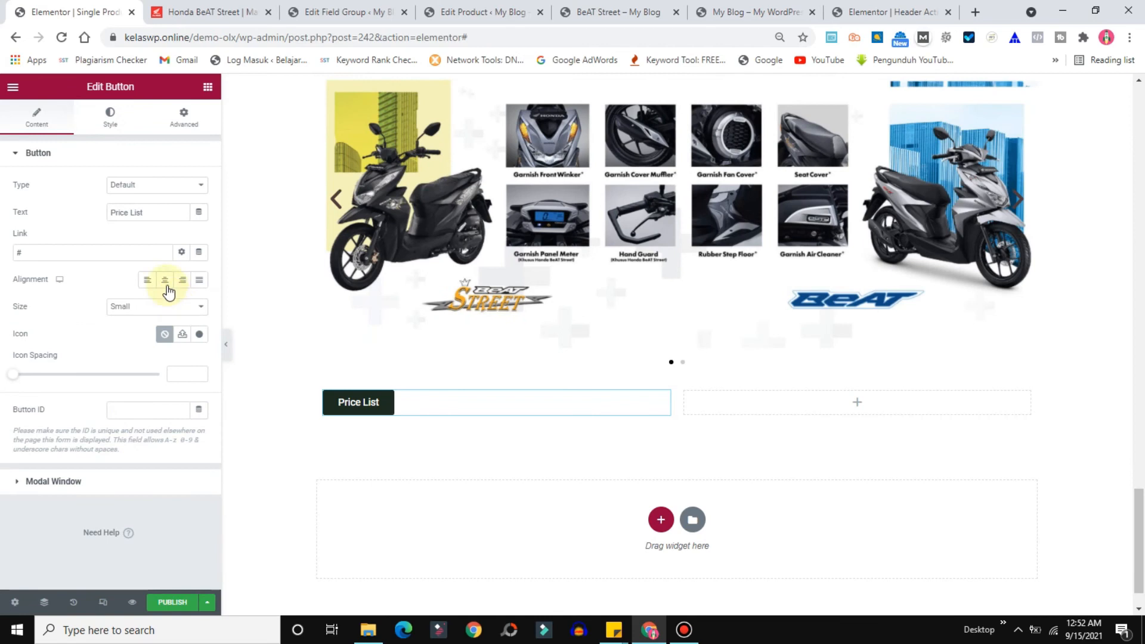
click(165, 281)
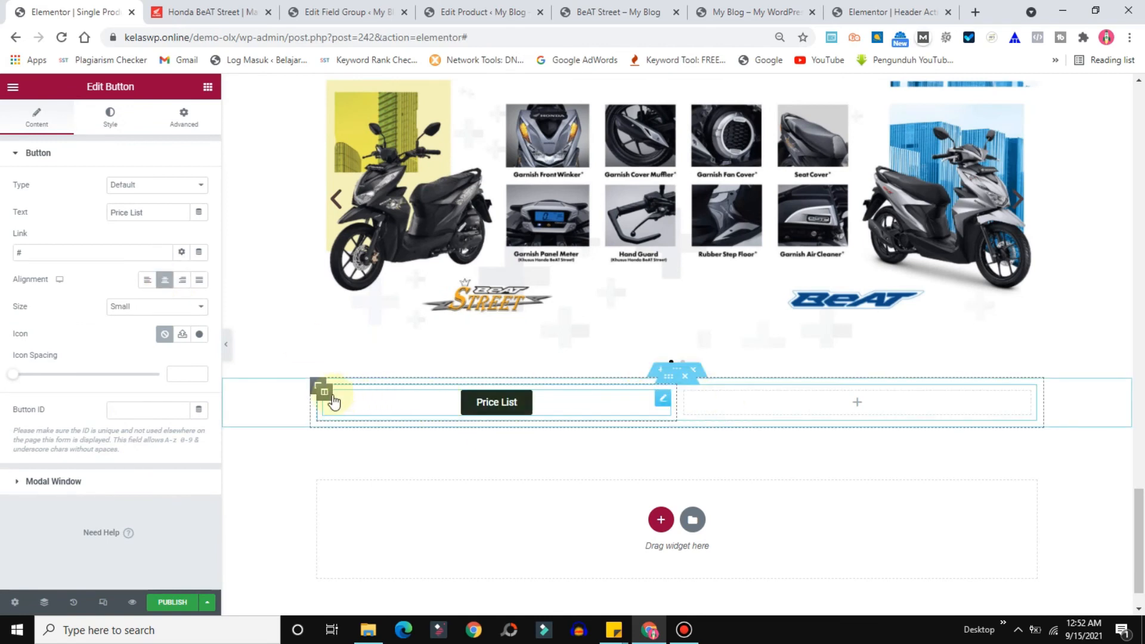
Duplicate the Price List button column until there are six copies in the row, and delete the empty last column
right_click(324, 392)
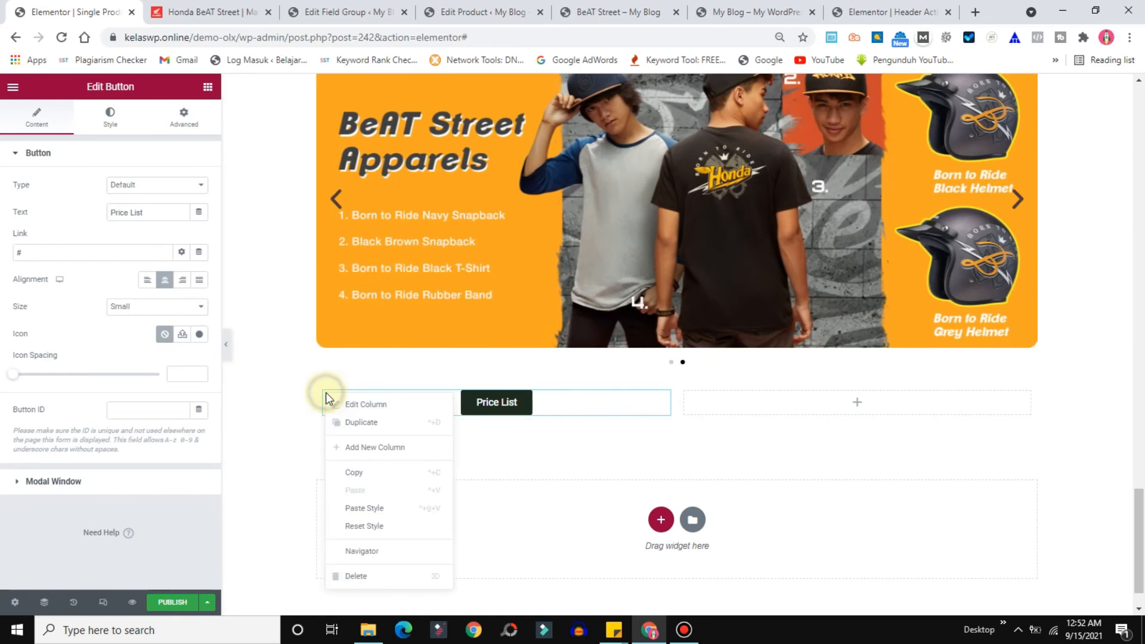
click(369, 423)
click(565, 395)
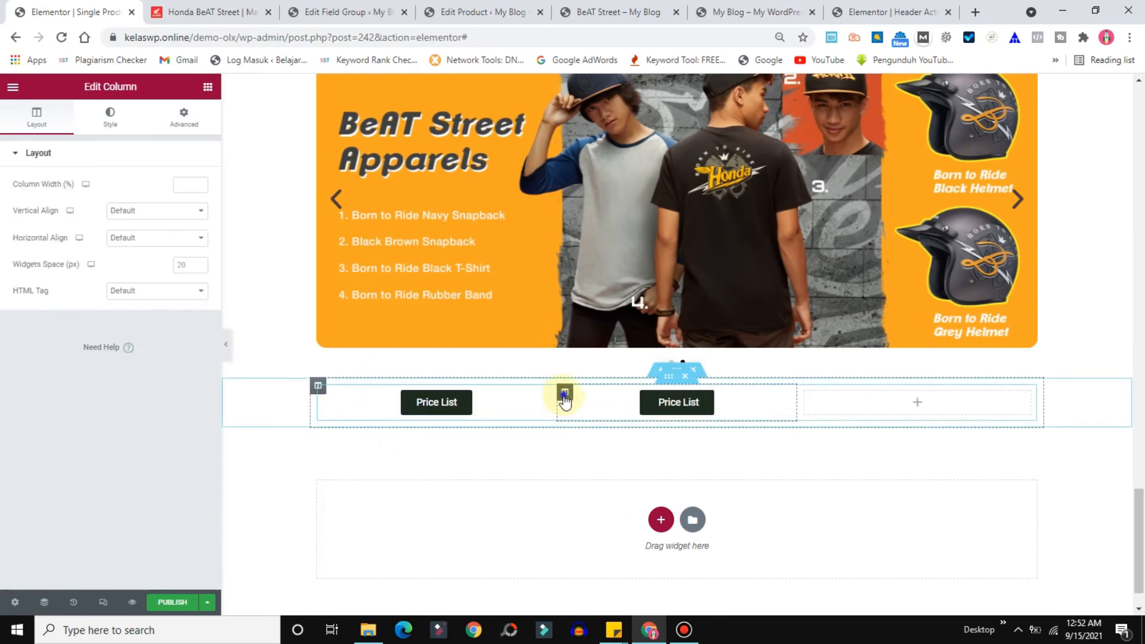
right_click(564, 396)
click(610, 424)
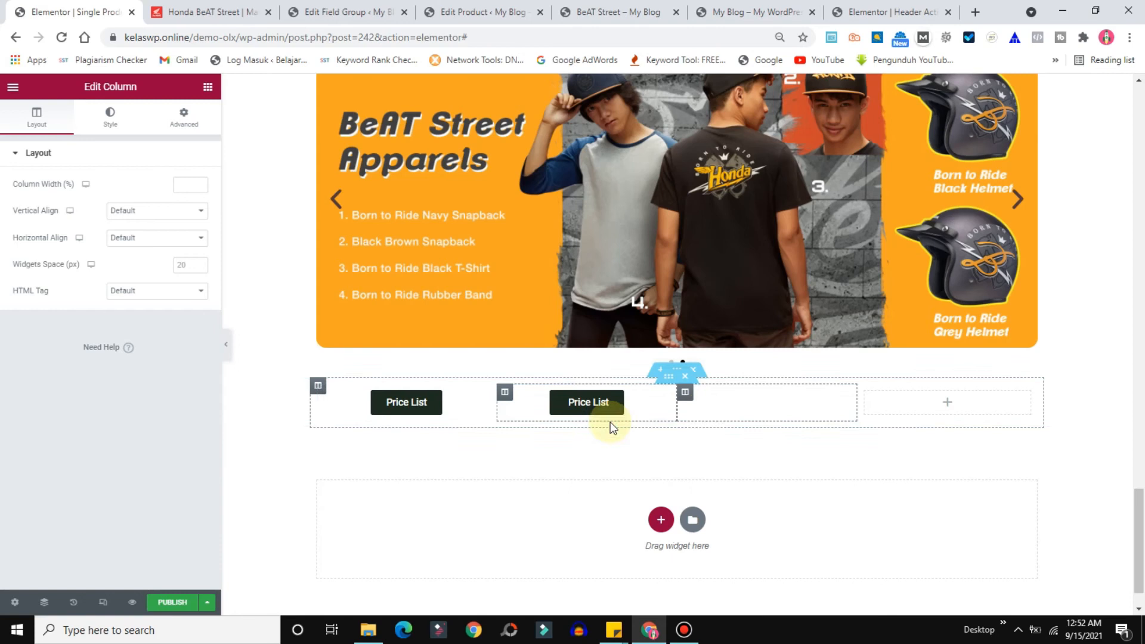
right_click(685, 392)
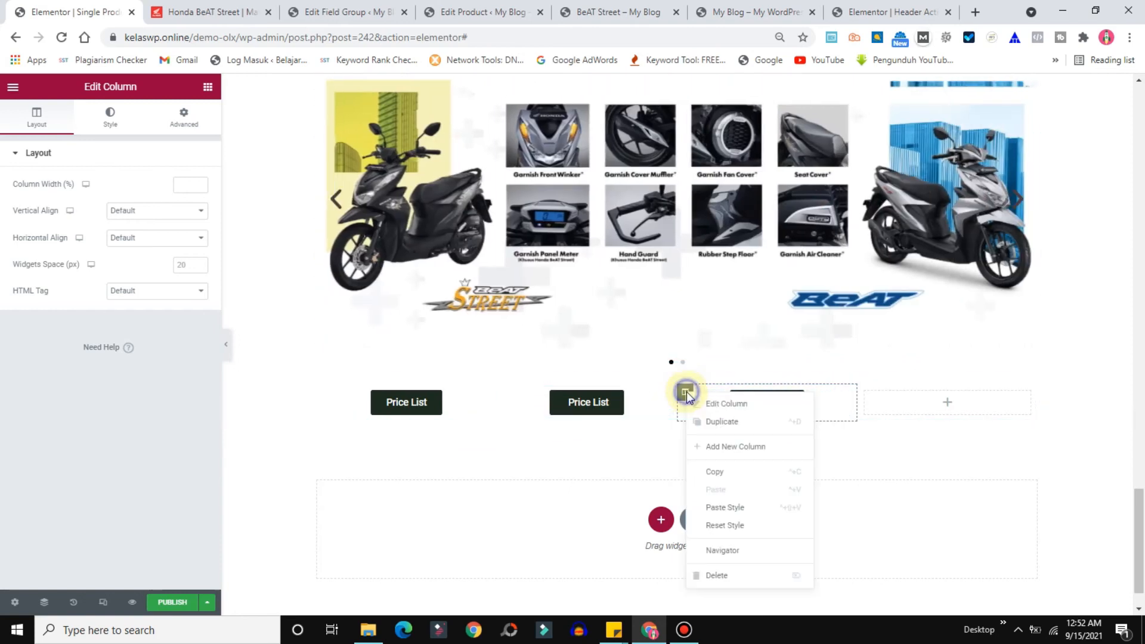
click(729, 420)
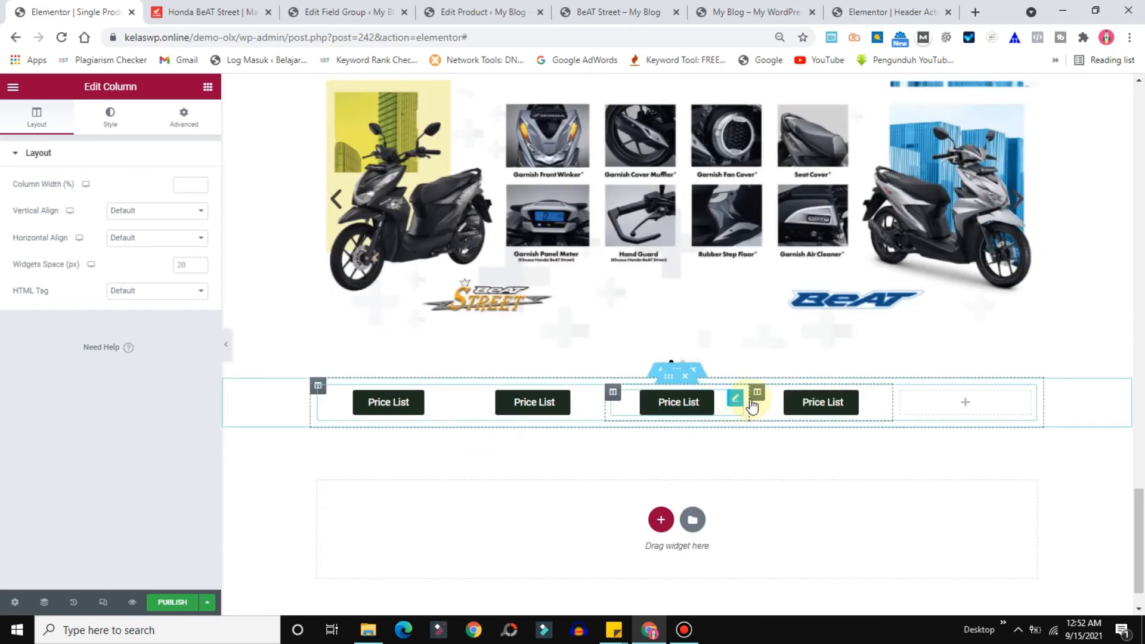
right_click(756, 393)
click(811, 425)
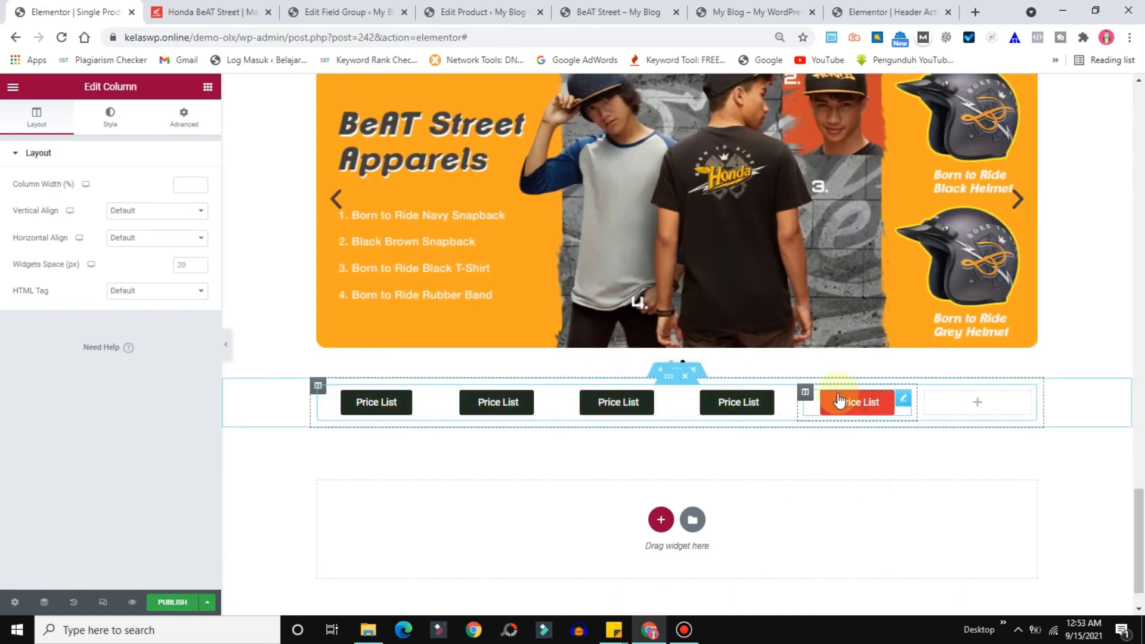
right_click(805, 391)
click(859, 429)
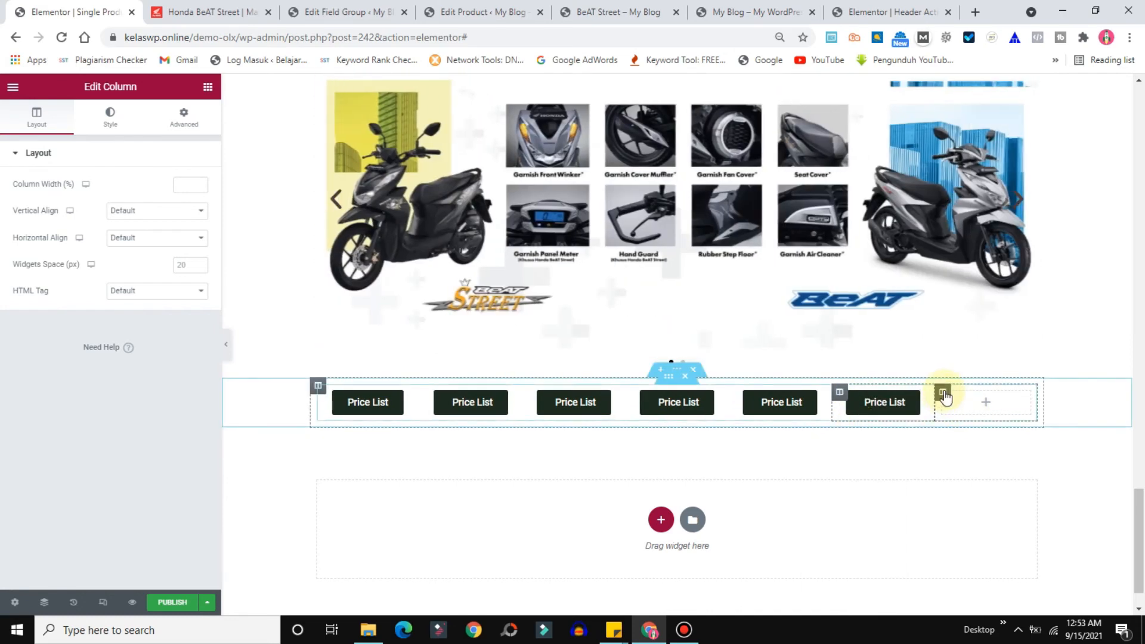
right_click(944, 394)
click(995, 574)
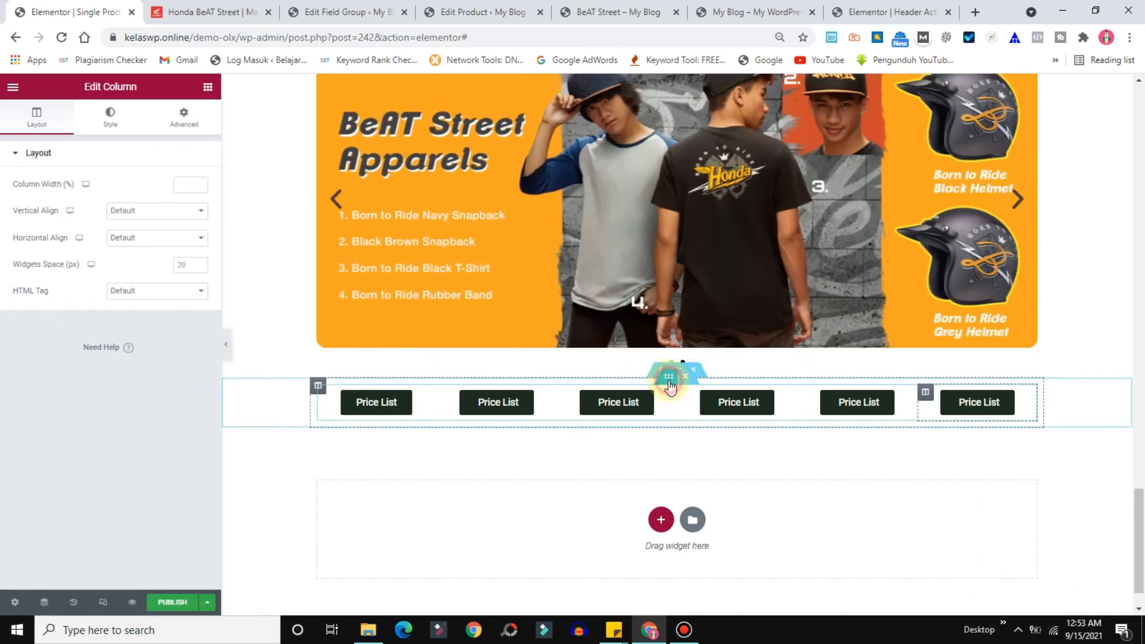
Set the boxed content width of the button row's inner section to 844
click(669, 380)
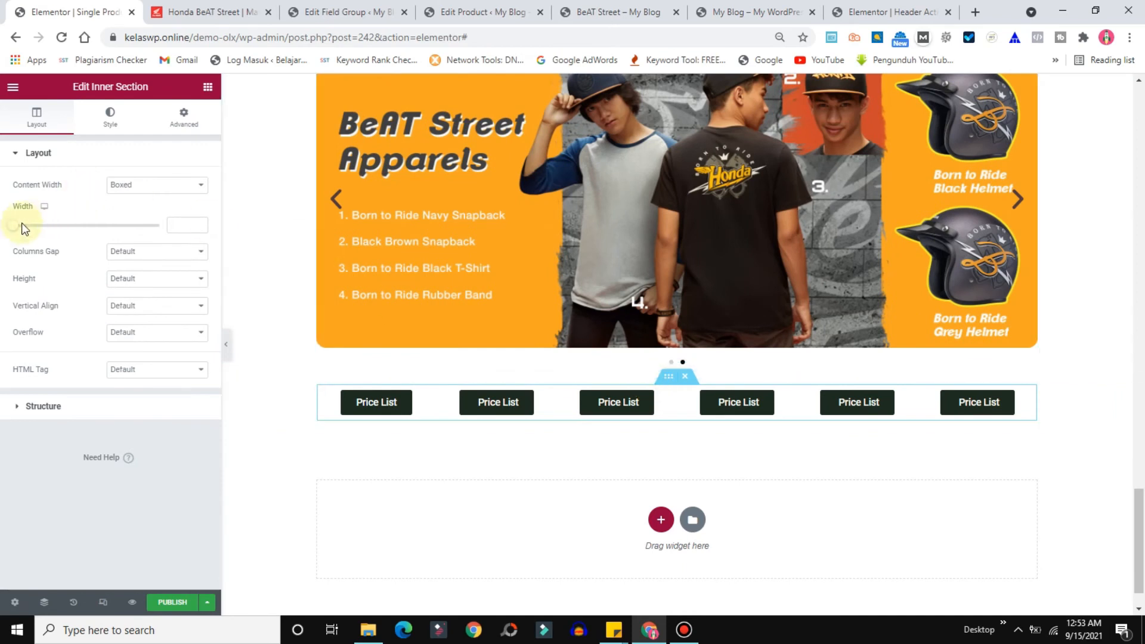
right_click(683, 379)
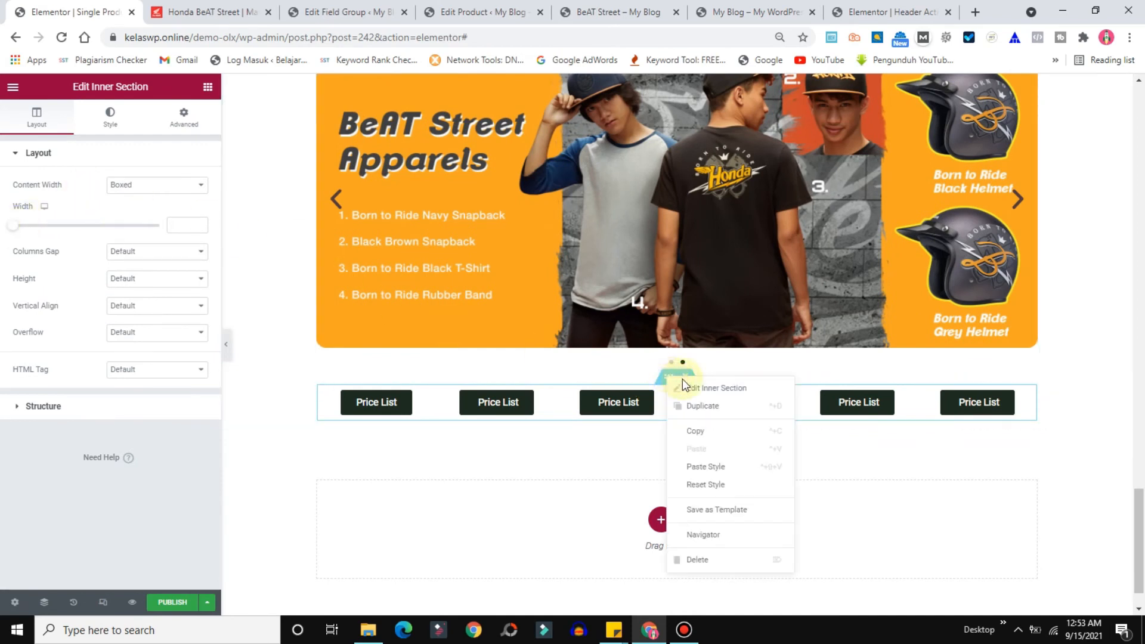
click(701, 387)
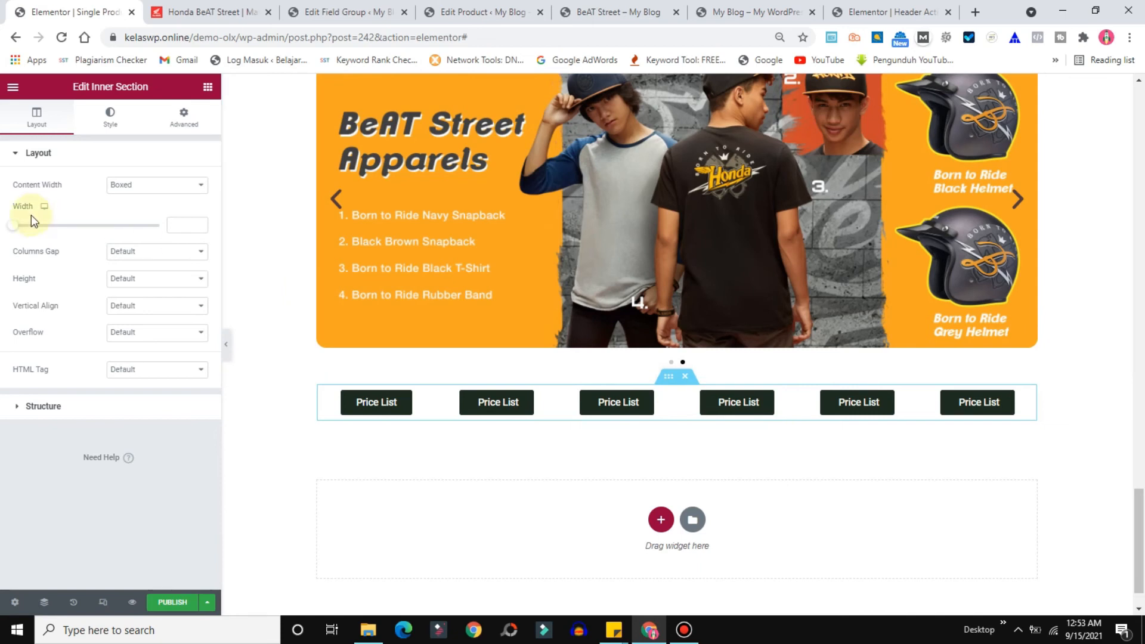
drag(16, 226, 63, 232)
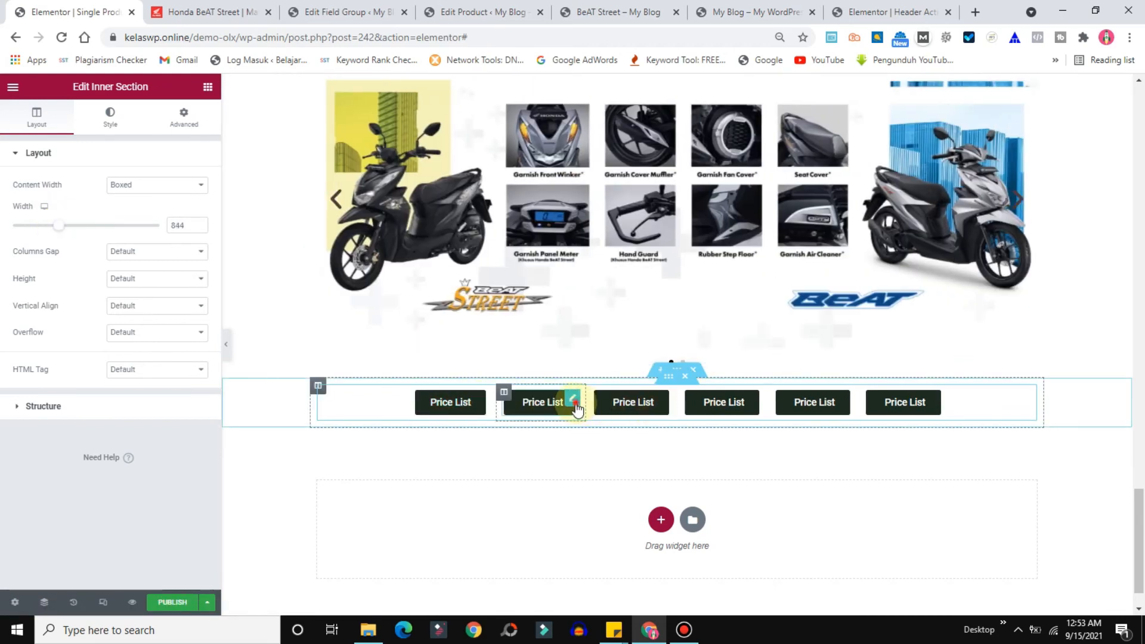
Relabel the second button in the row as "Dwonload Brochure", consulting the button labels on the Honda page
click(574, 405)
click(205, 12)
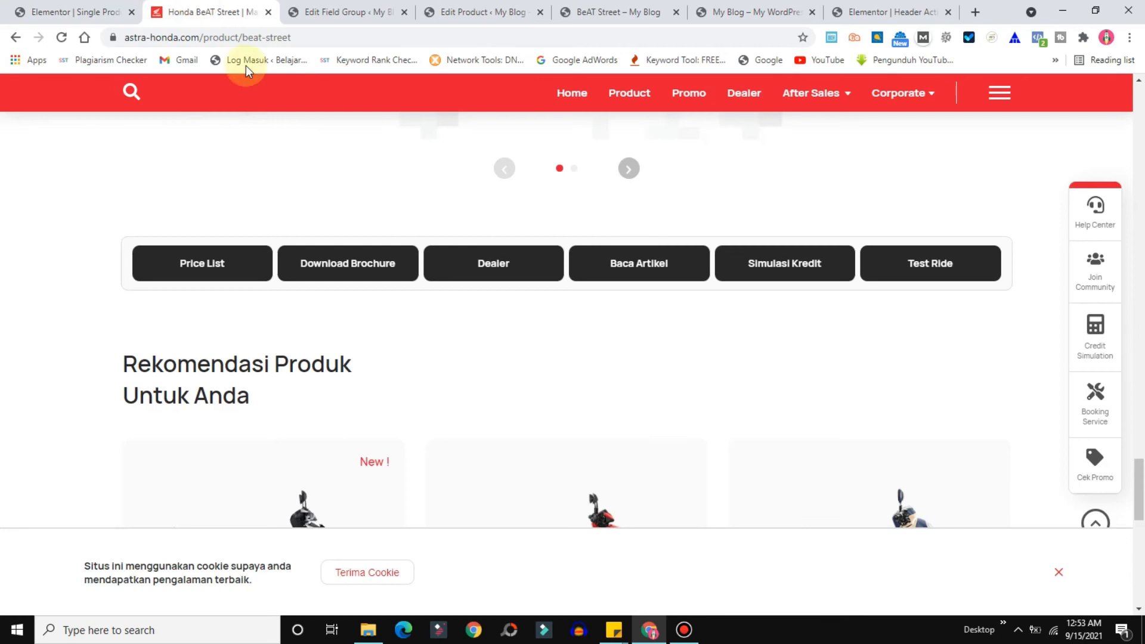
drag(398, 267, 321, 267)
click(49, 12)
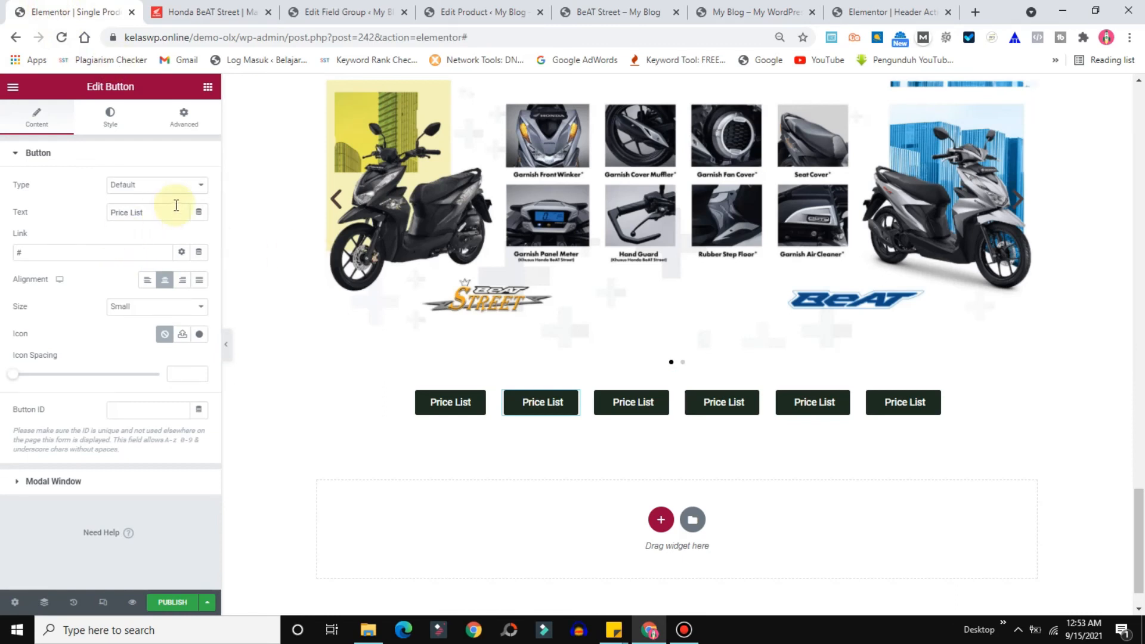
key(BackSpace)
key(BackSpace)
key(BackSpace)
key(BackSpace)
key(BackSpace)
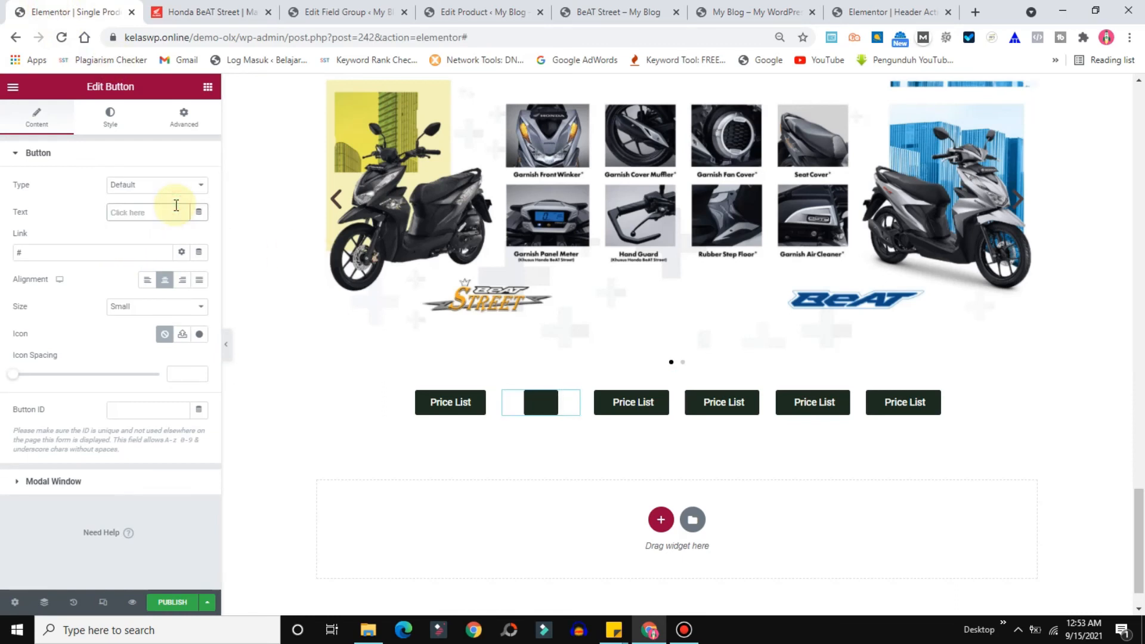
text(Dwonload)
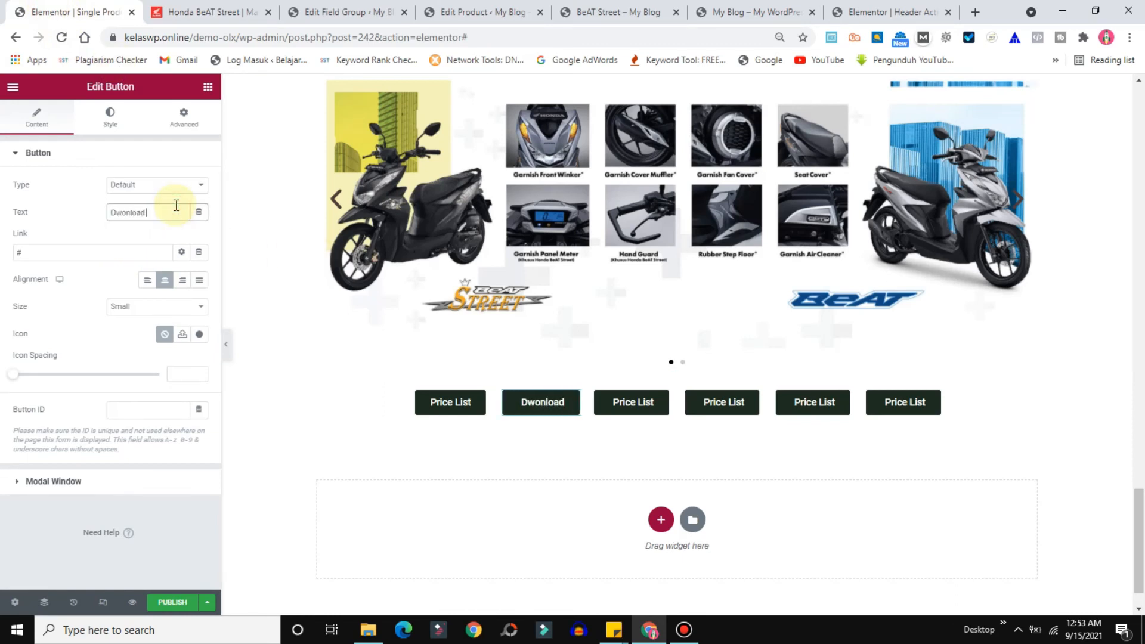
text( Bro)
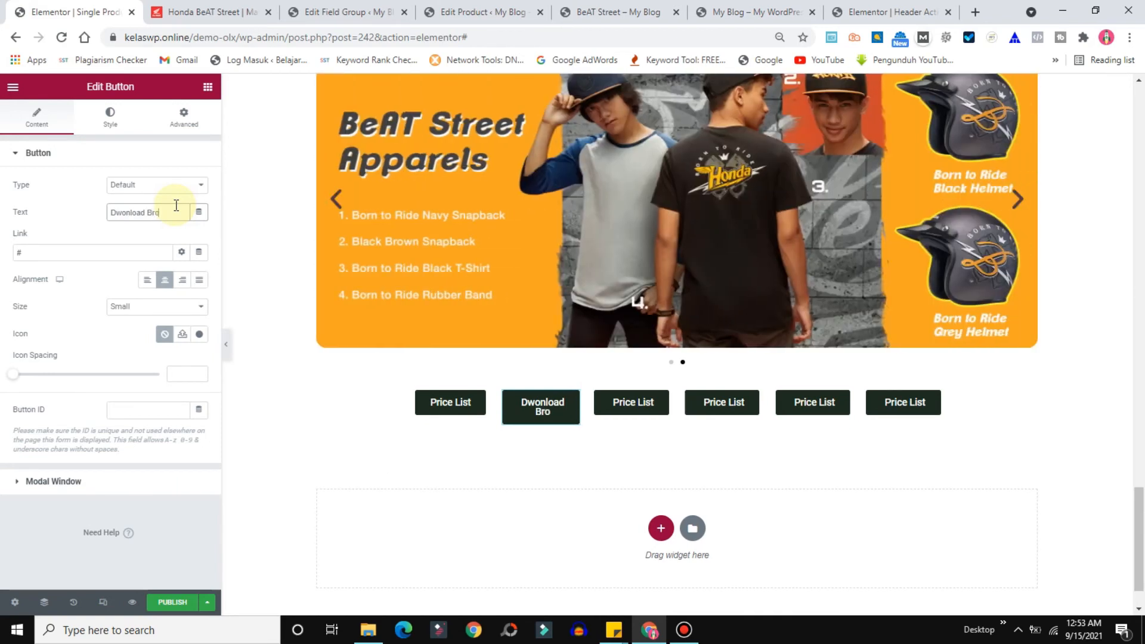
click(203, 11)
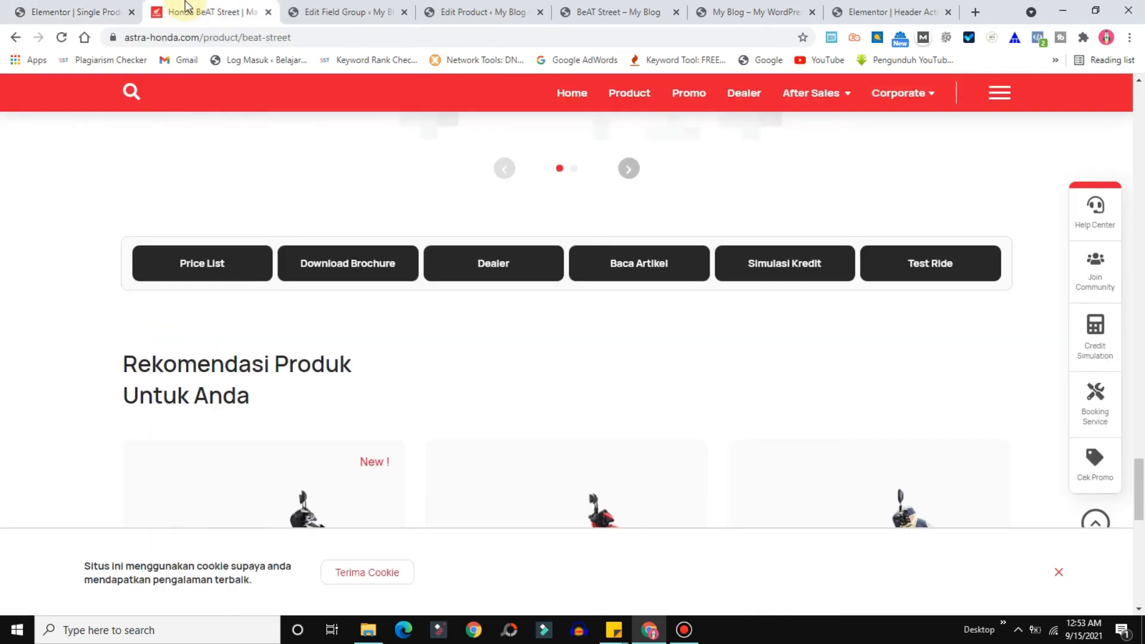
click(90, 12)
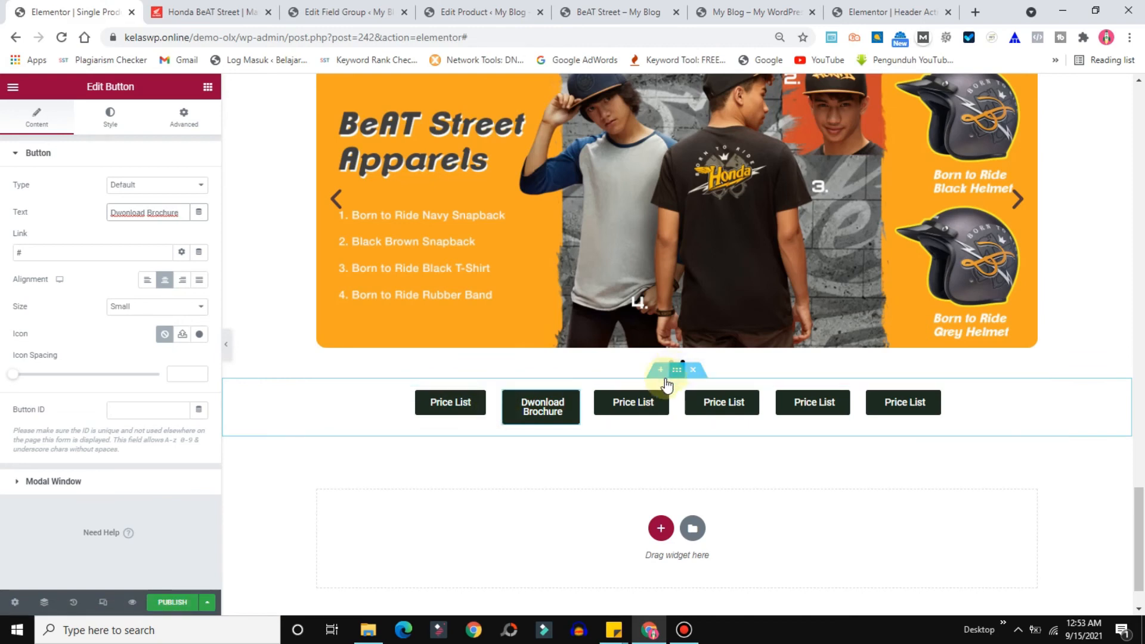
Relabel the third button in the row as "Dealer", matching the Honda page
click(666, 403)
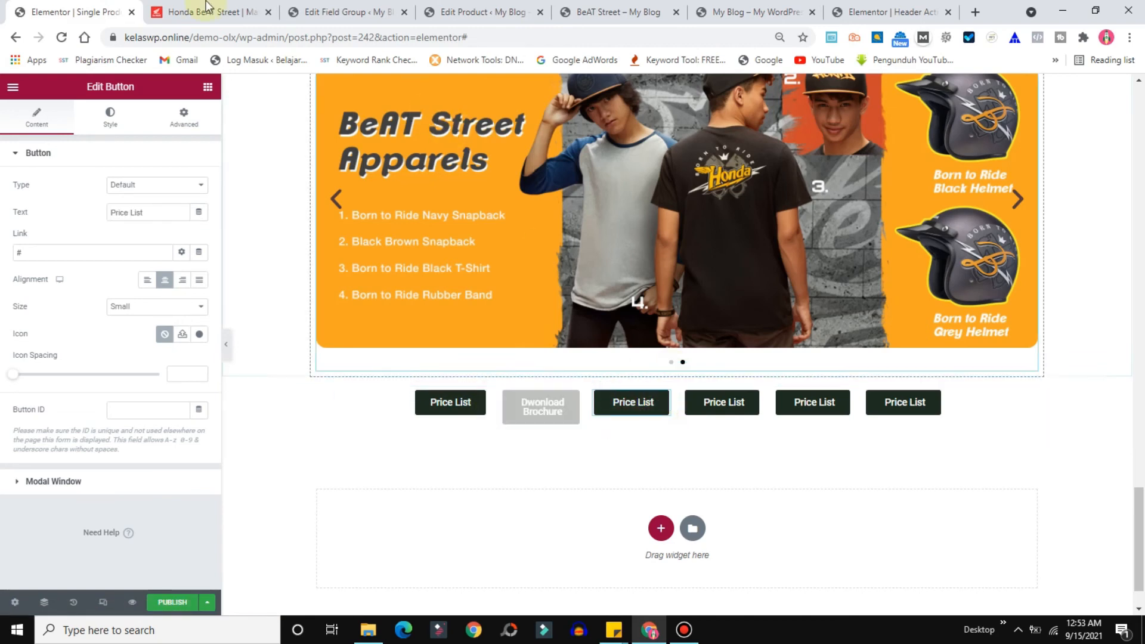
key(ctrl+Tab)
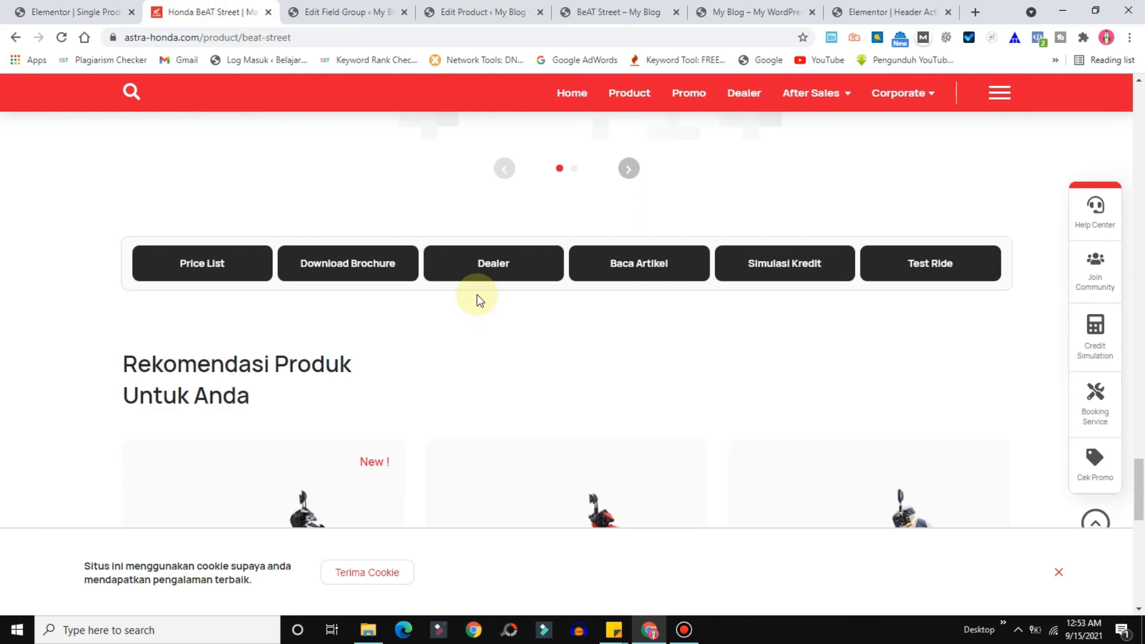
click(48, 5)
triple_click(175, 208)
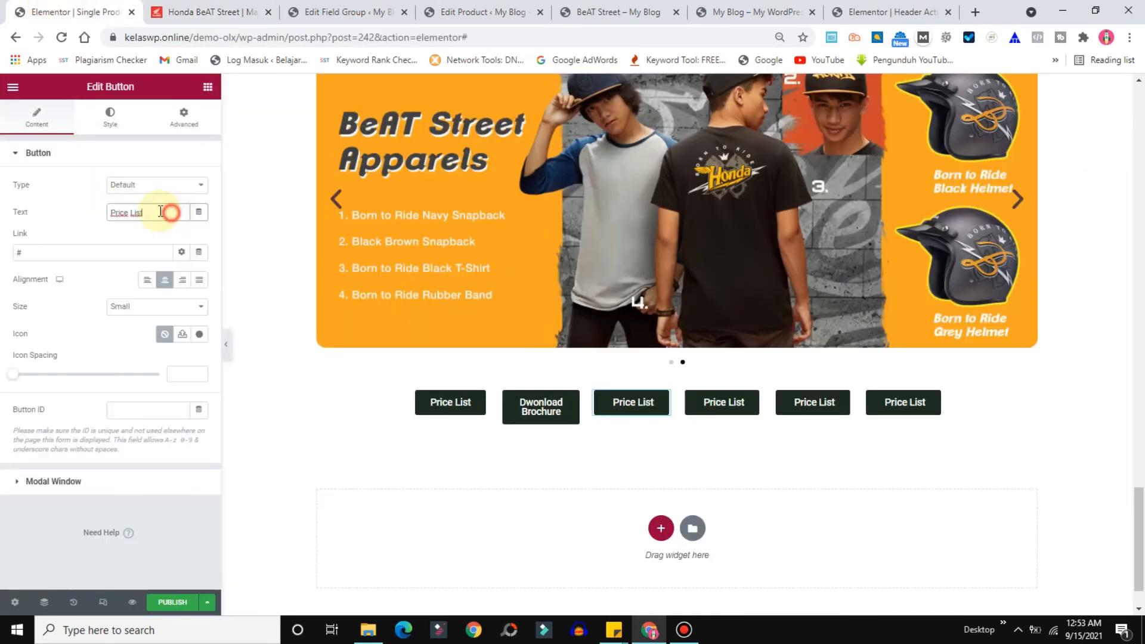
text(Dea)
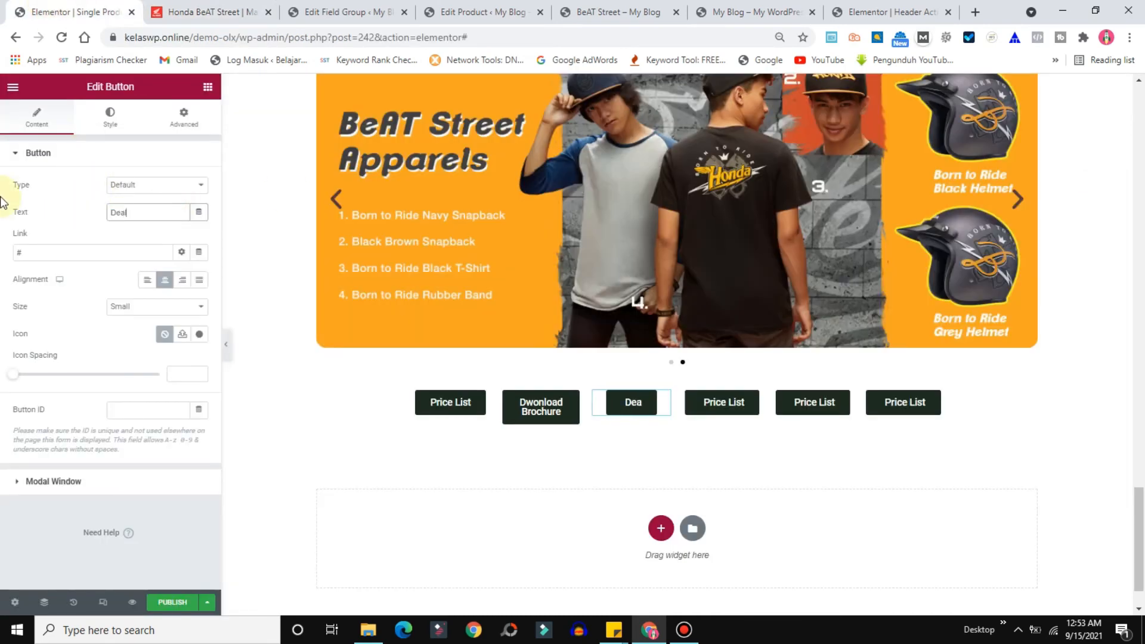
text(ler)
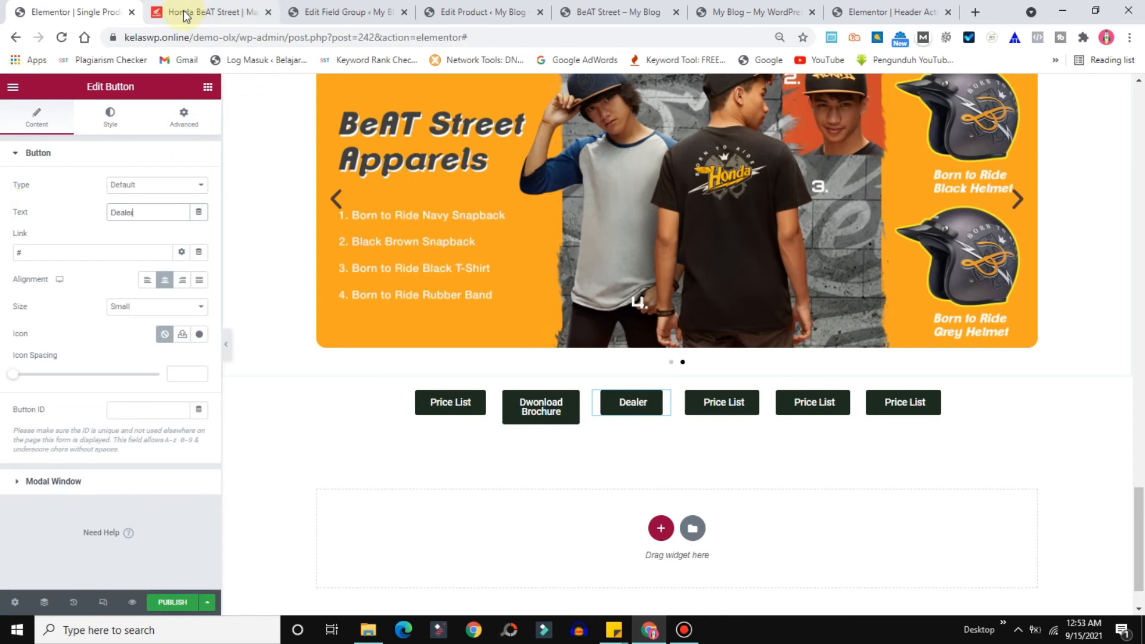
Check the Honda page for the fourth button's label and rename that button "Baca Artikel"
click(179, 12)
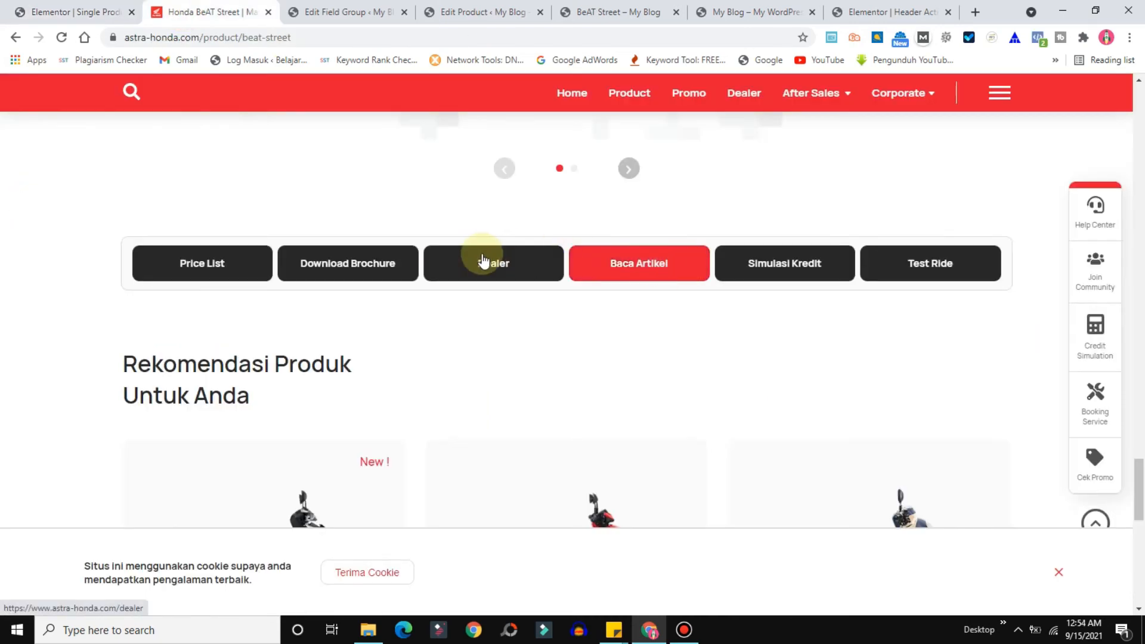
click(88, 16)
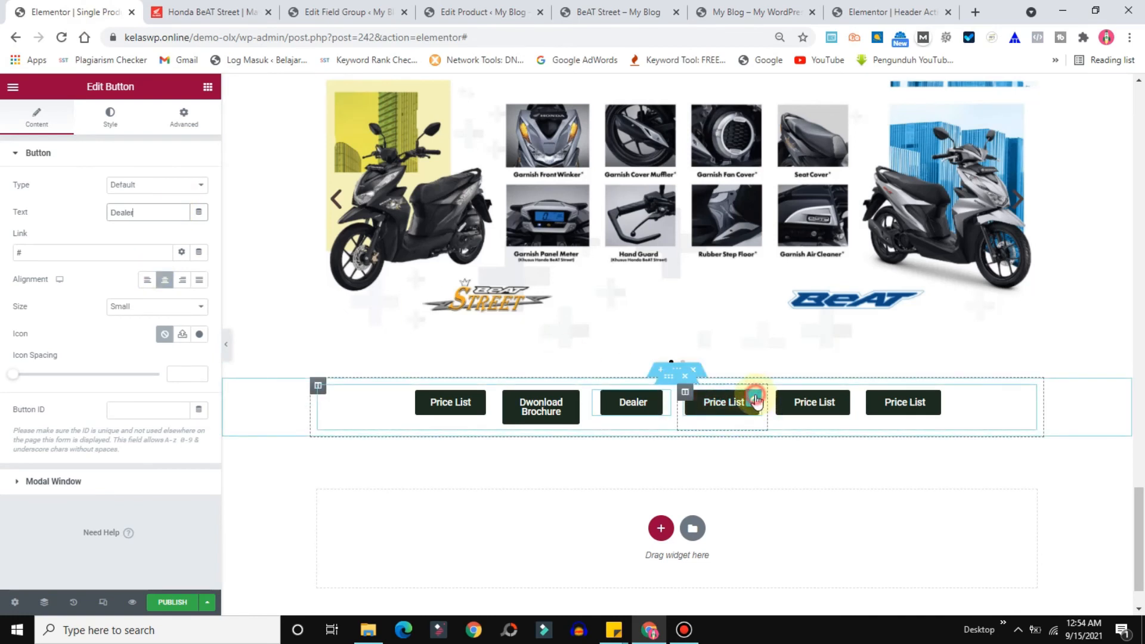
click(756, 397)
click(170, 212)
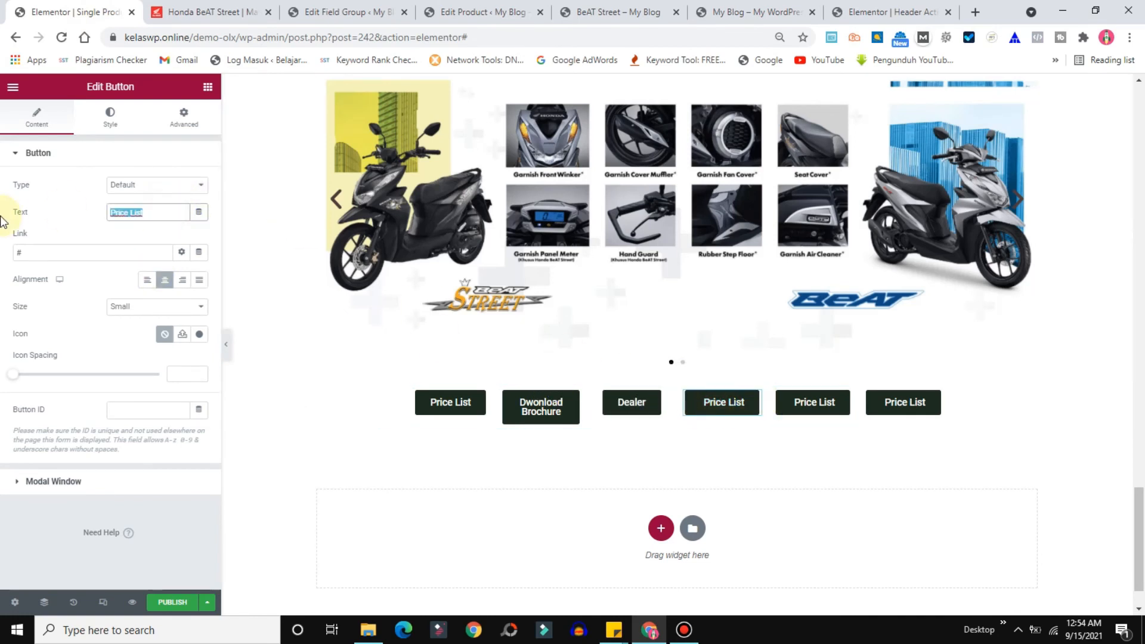
text(Baca)
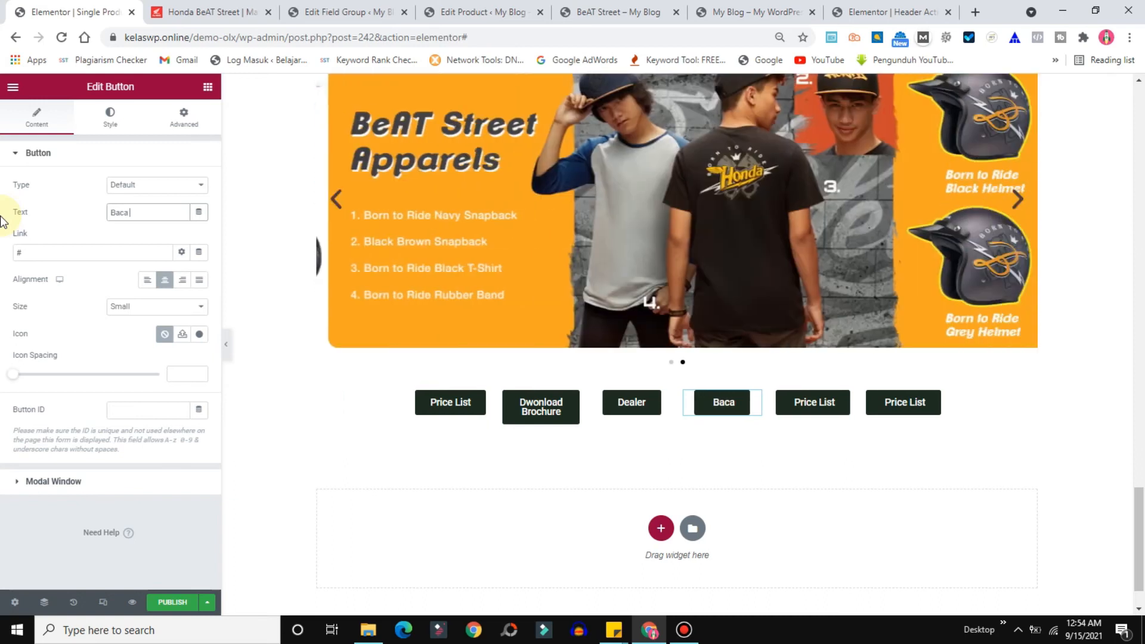
text( Artikel)
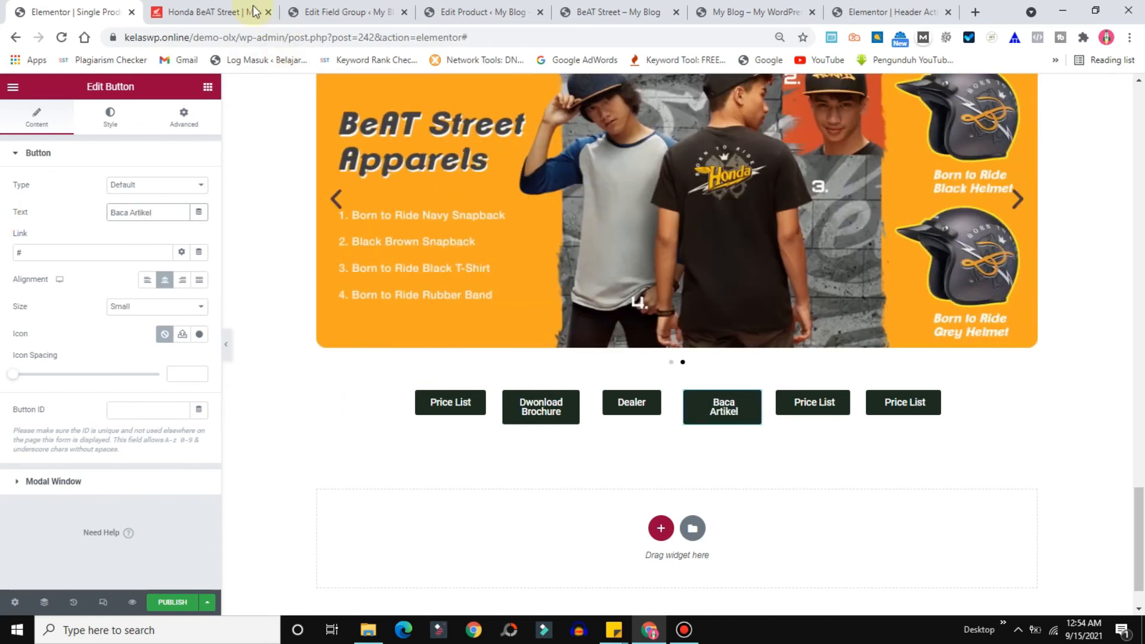
Check the Honda page for the fifth button's label and rename that button "Simulasi Kredit"
click(254, 12)
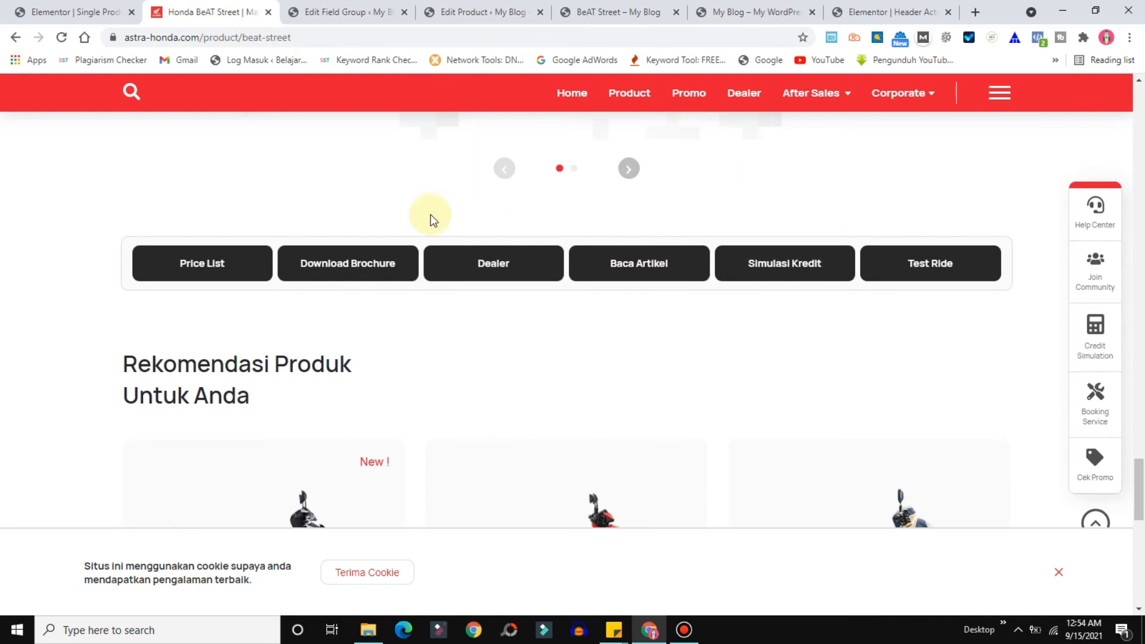
click(77, 12)
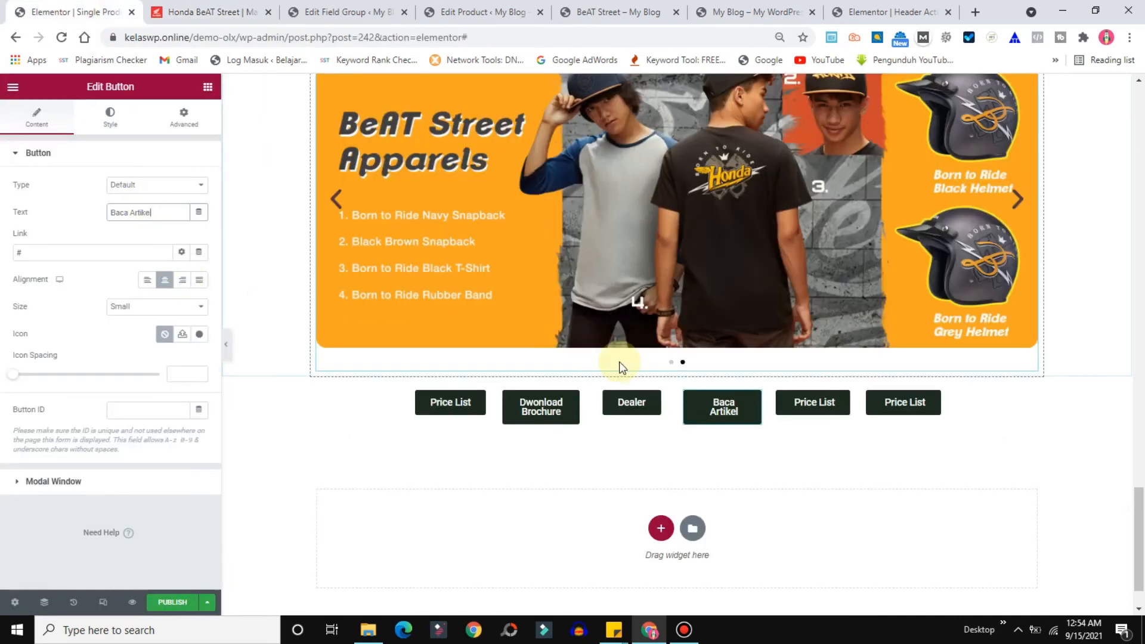
click(843, 403)
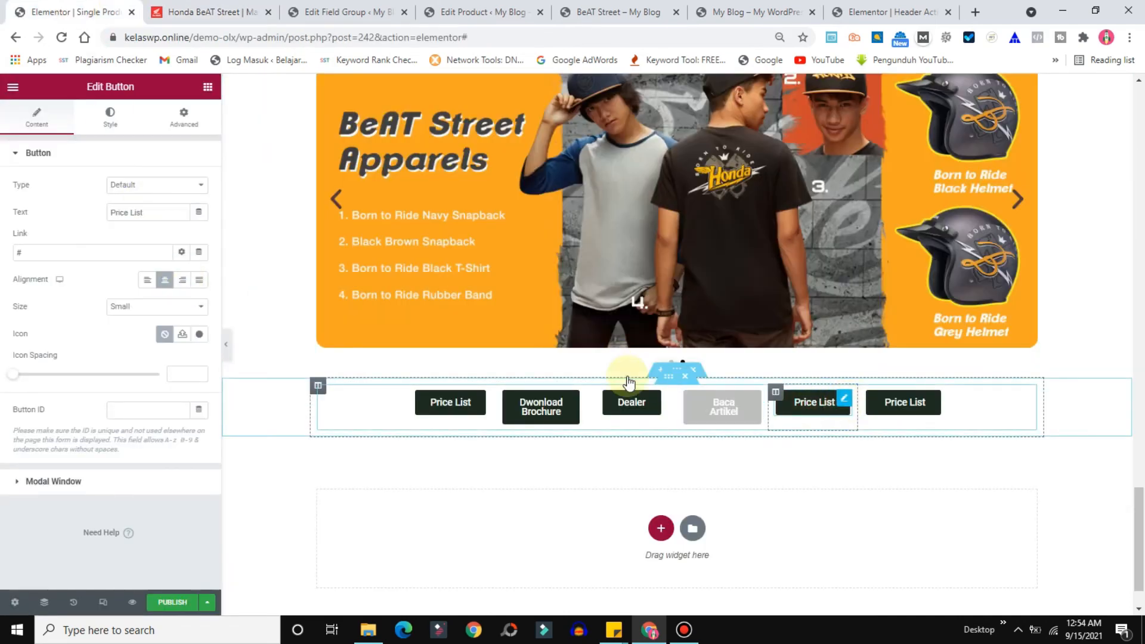
click(155, 213)
text(Simulasi Kredit)
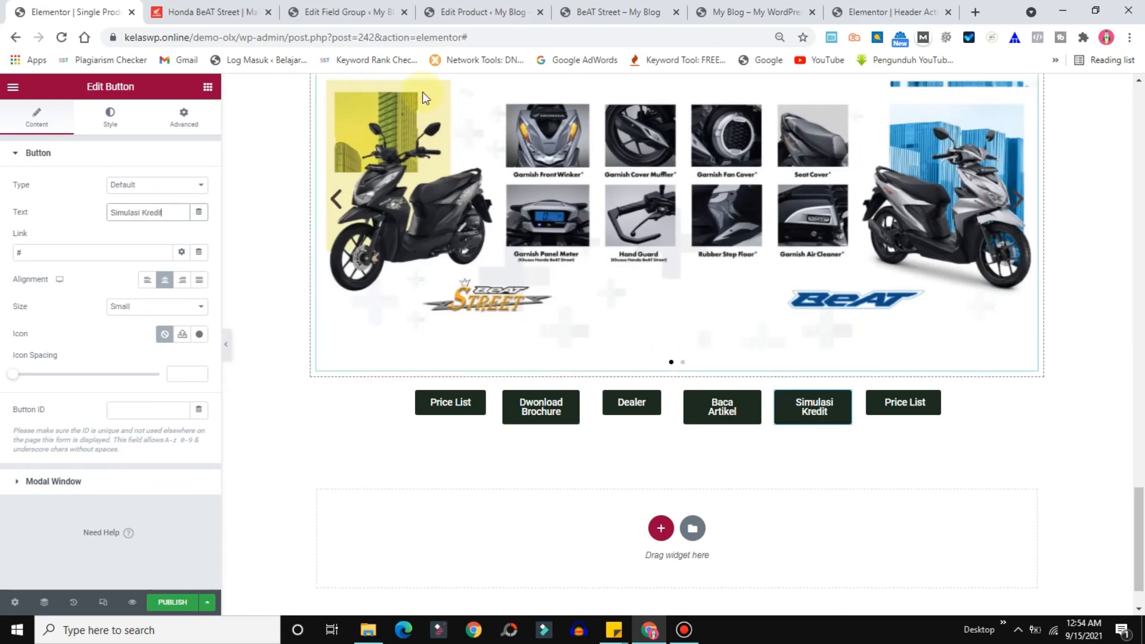
Check the Honda page for the last button's label and rename that button "Test Ride"
click(226, 9)
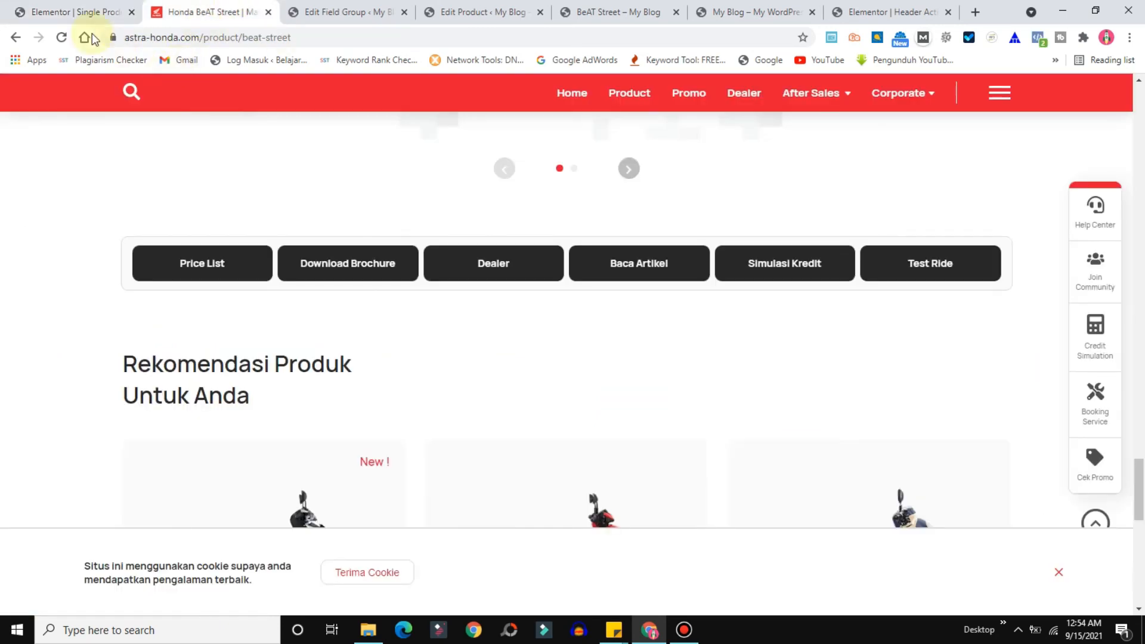
click(60, 9)
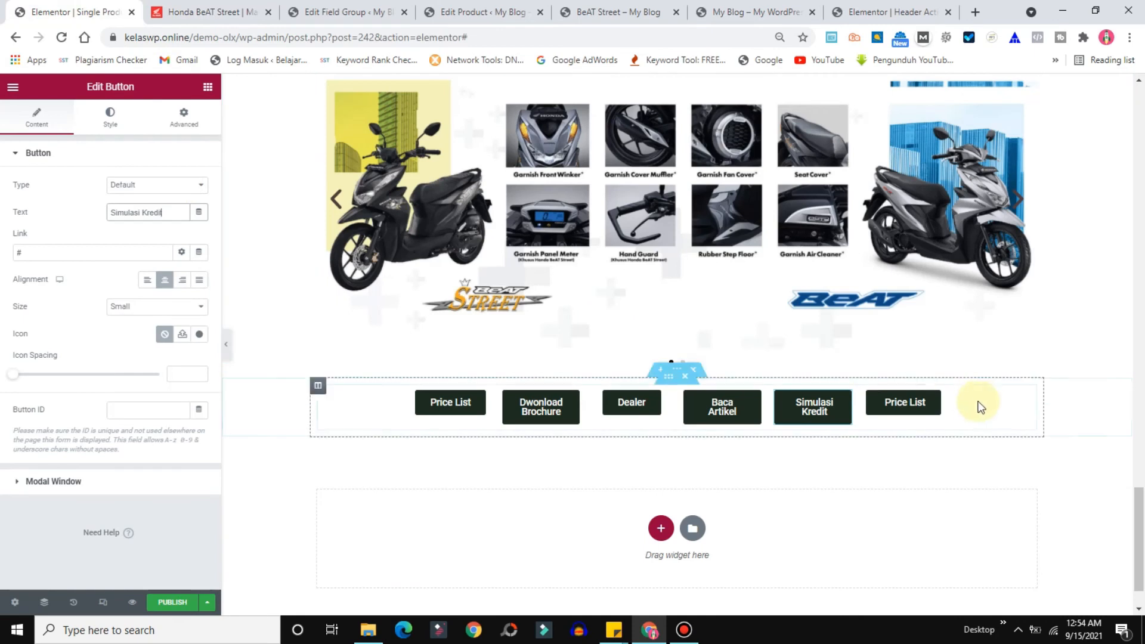
click(934, 404)
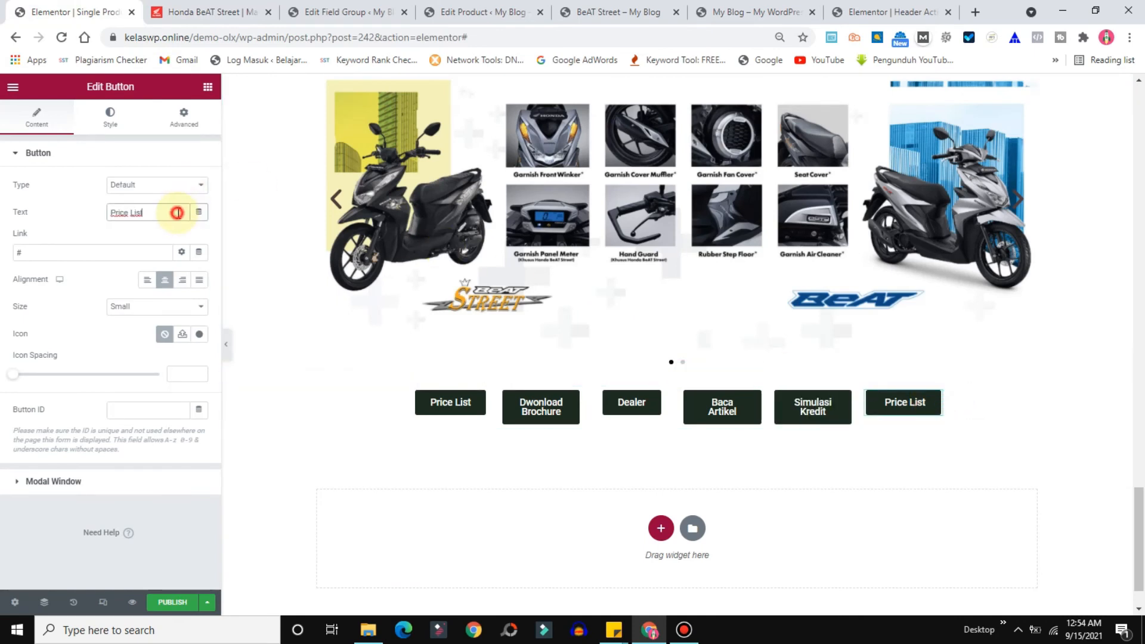
key(BackSpace)
key(BackSpace)
key(BackSpace)
key(BackSpace)
key(BackSpace)
key(BackSpace)
key(BackSpace)
key(BackSpace)
key(BackSpace)
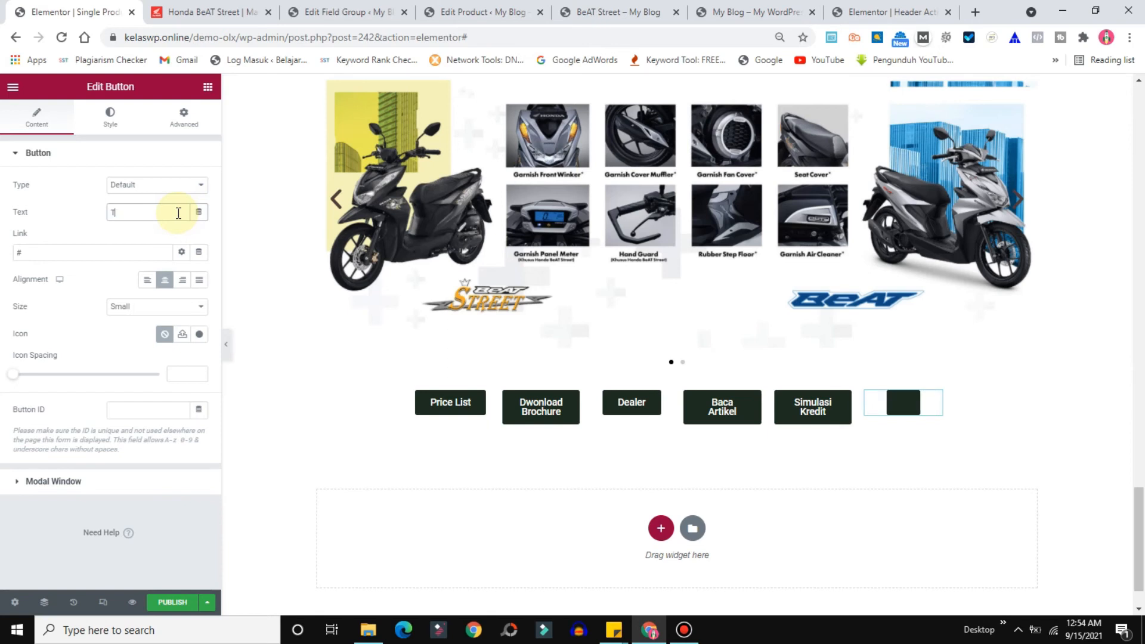
text(Test Rid)
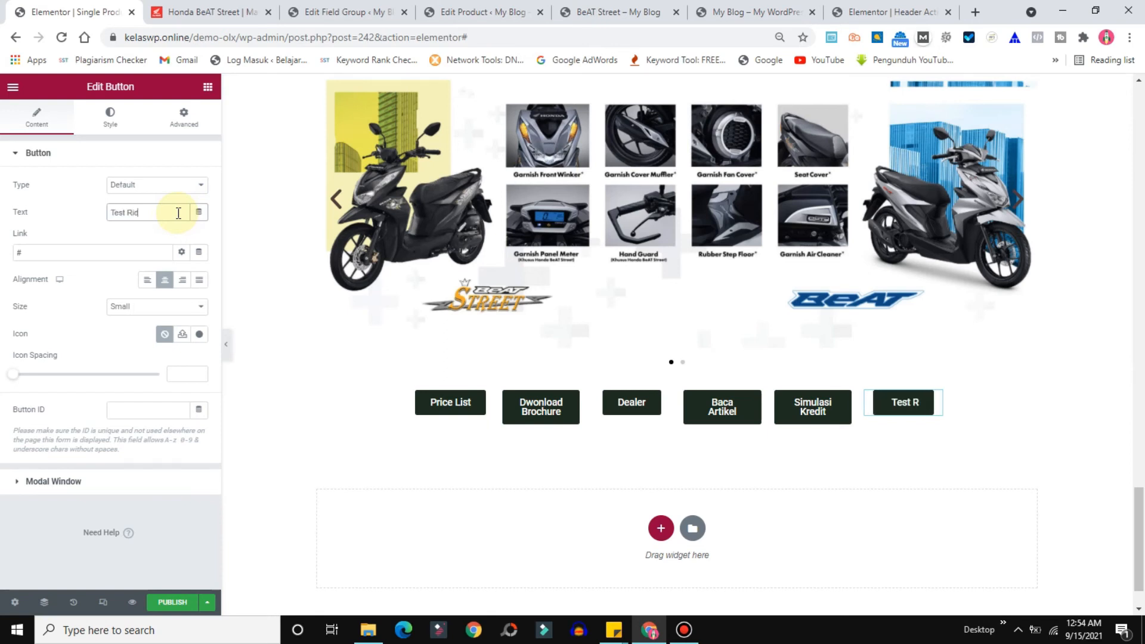
text(e)
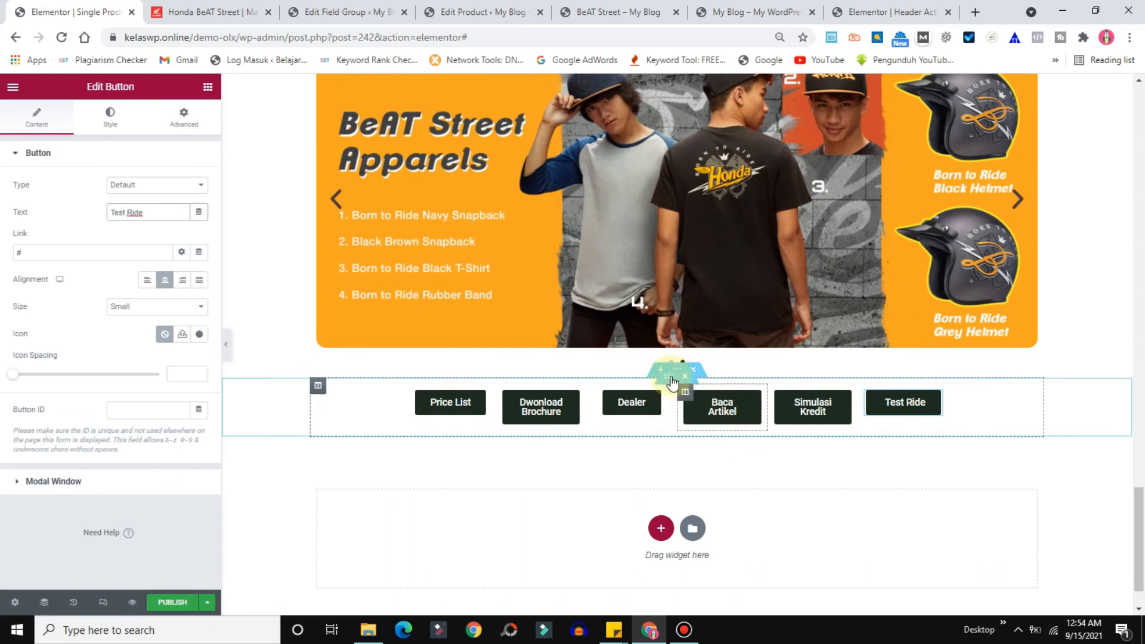
Widen the brochure button's column slightly and set the button row's inner section width to 1053
click(669, 377)
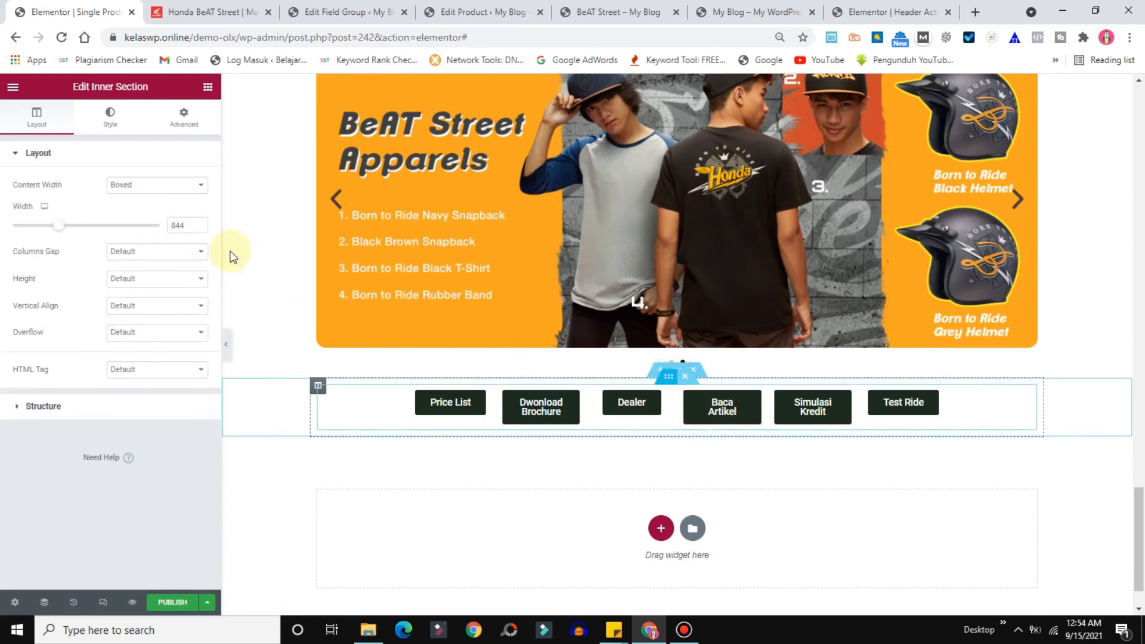
drag(61, 226, 125, 230)
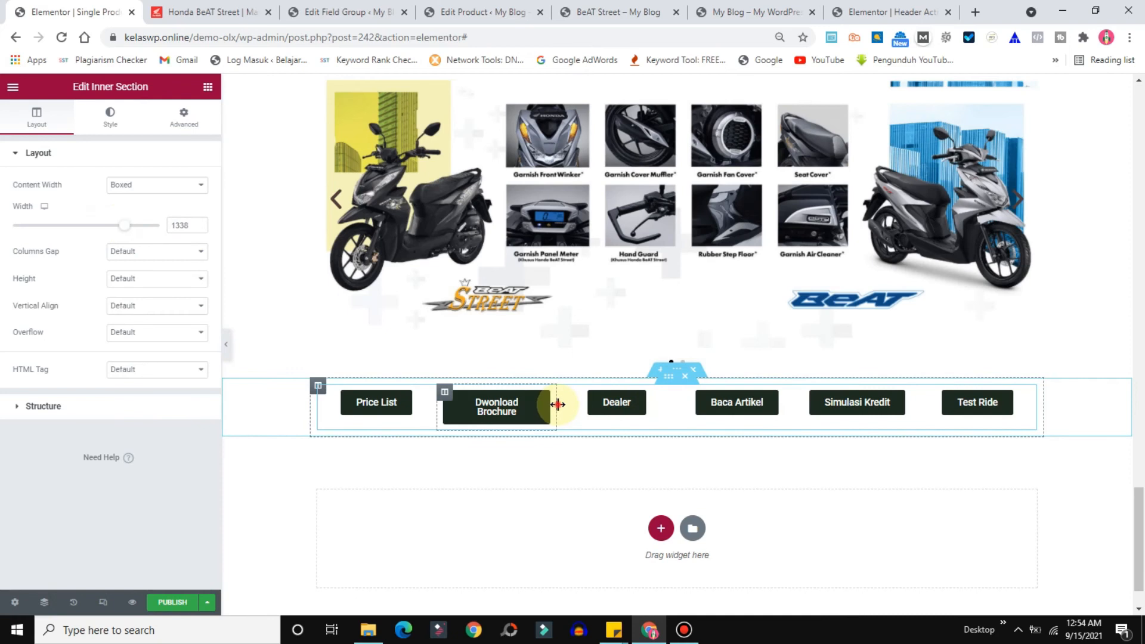
drag(557, 405, 573, 403)
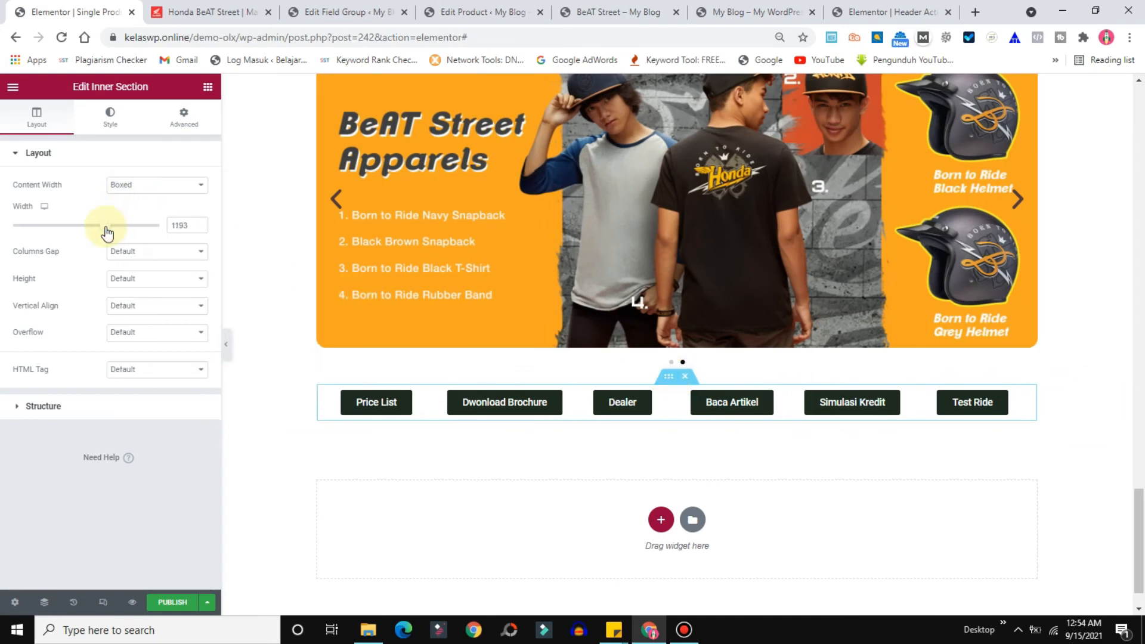
mouse_move(101, 231)
mouse_down()
mouse_move(72, 229)
mouse_move(89, 228)
mouse_up()
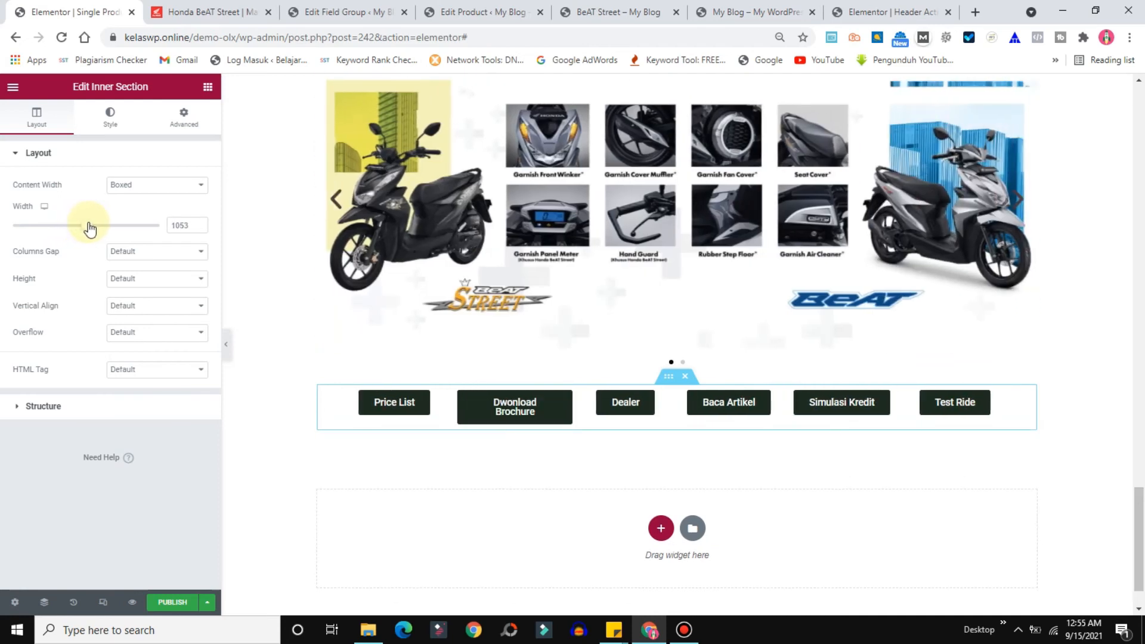
Widen the brochure button's column so its label fits on one line, and check what follows the button row on the Honda page
drag(579, 407, 596, 404)
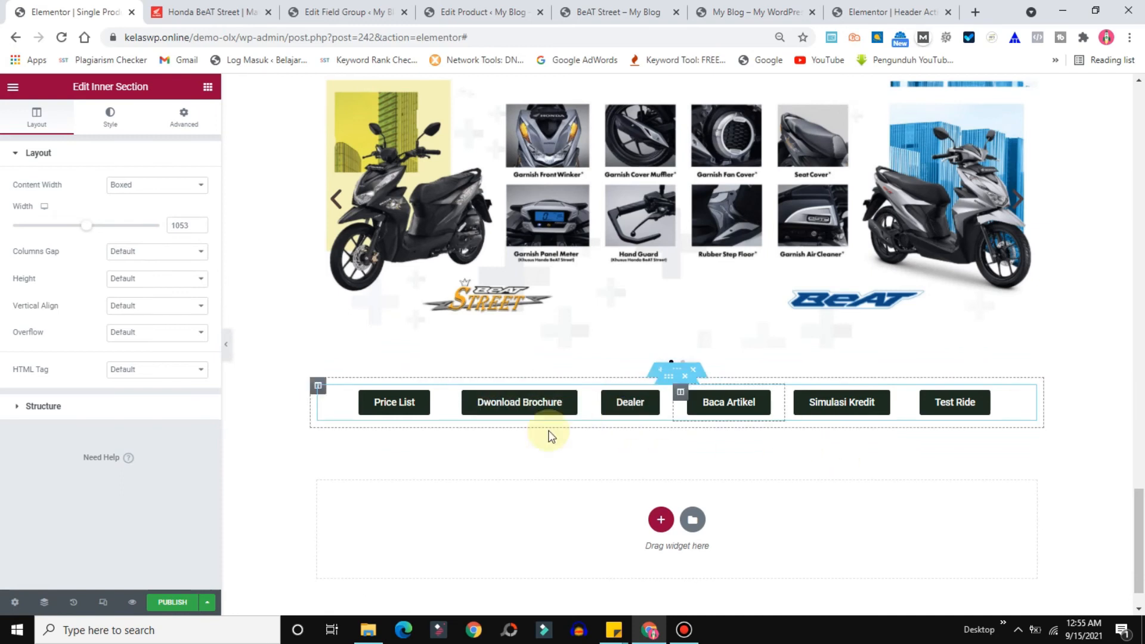
click(227, 6)
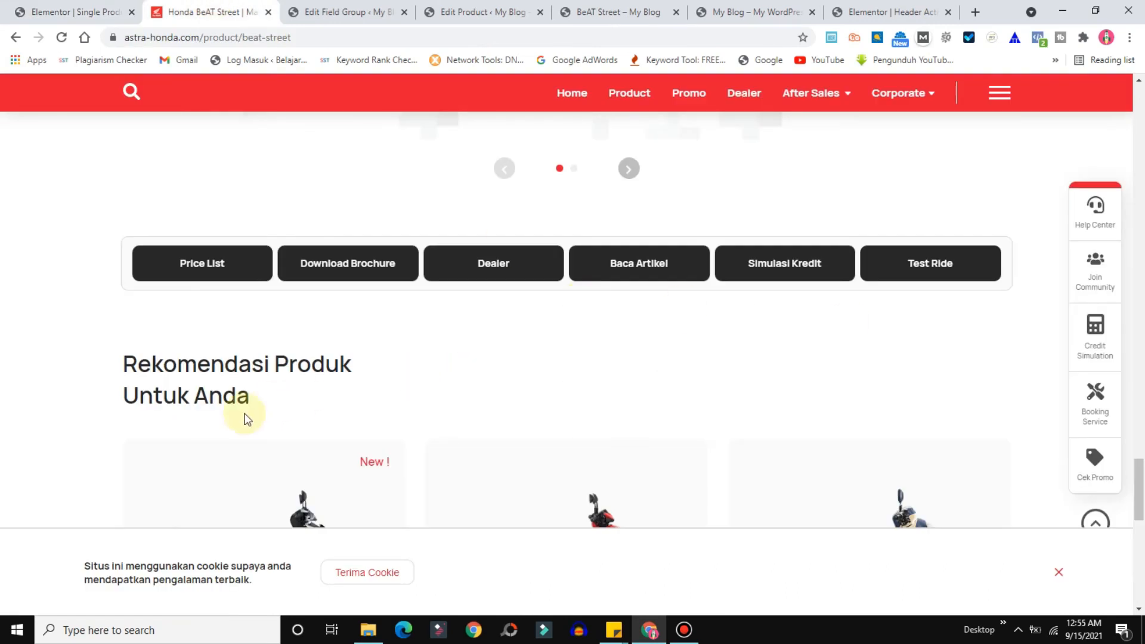
mouse_move(1141, 501)
mouse_down()
mouse_move(1141, 543)
mouse_move(1142, 518)
mouse_up()
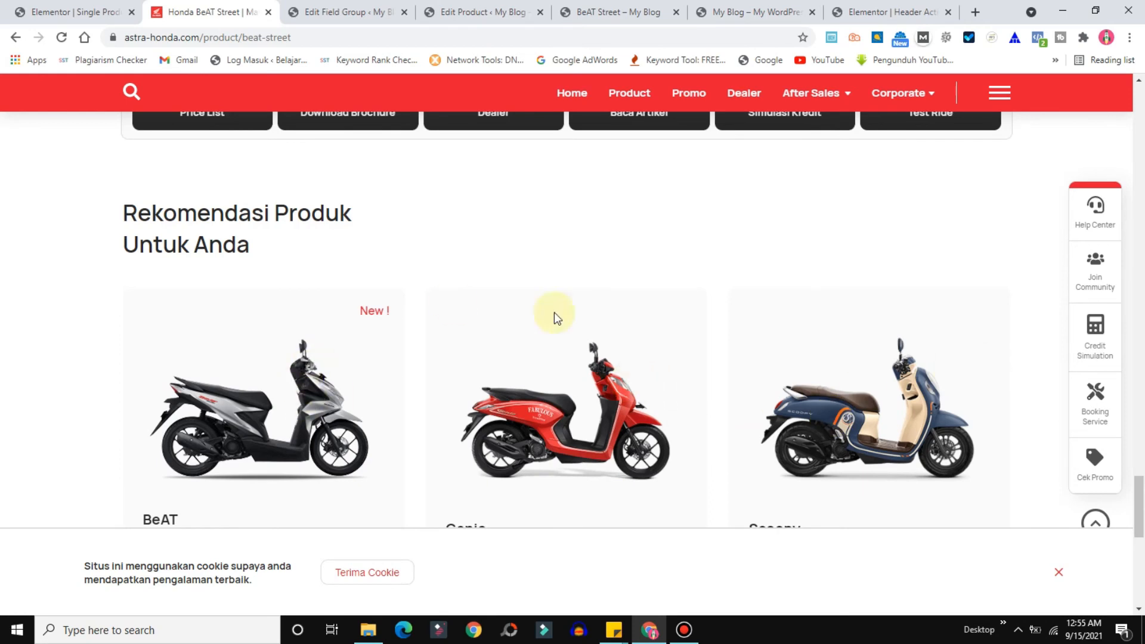
Set the top padding of the "Aksesoris dan Apparel" heading section in the Elementor template to 100 px, with the other sides at 0
click(34, 12)
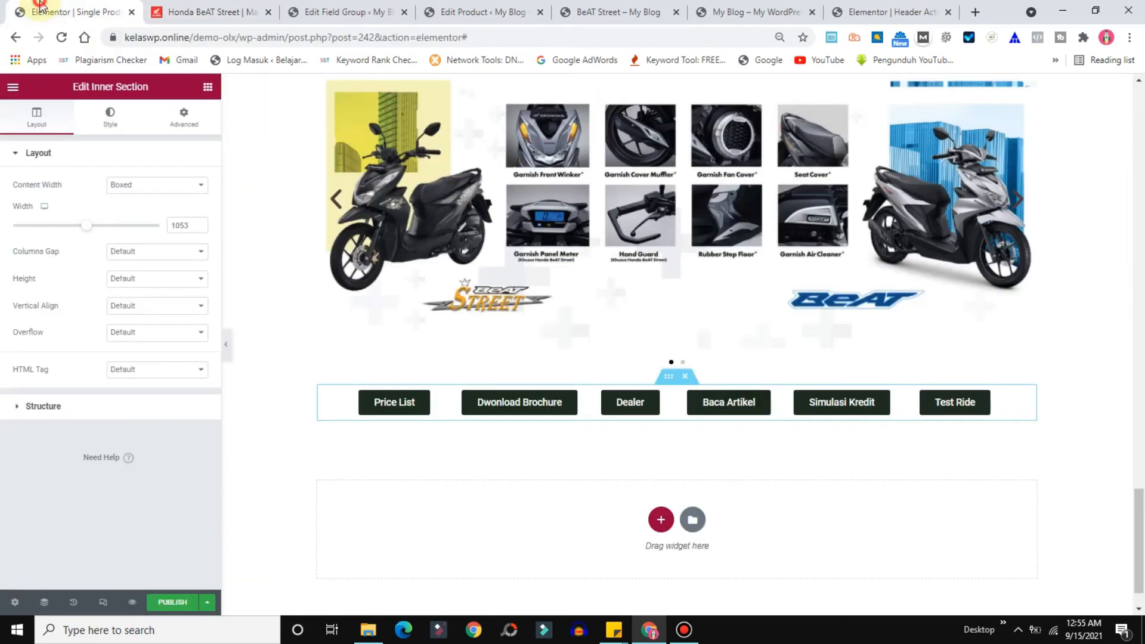
drag(1138, 540, 1142, 481)
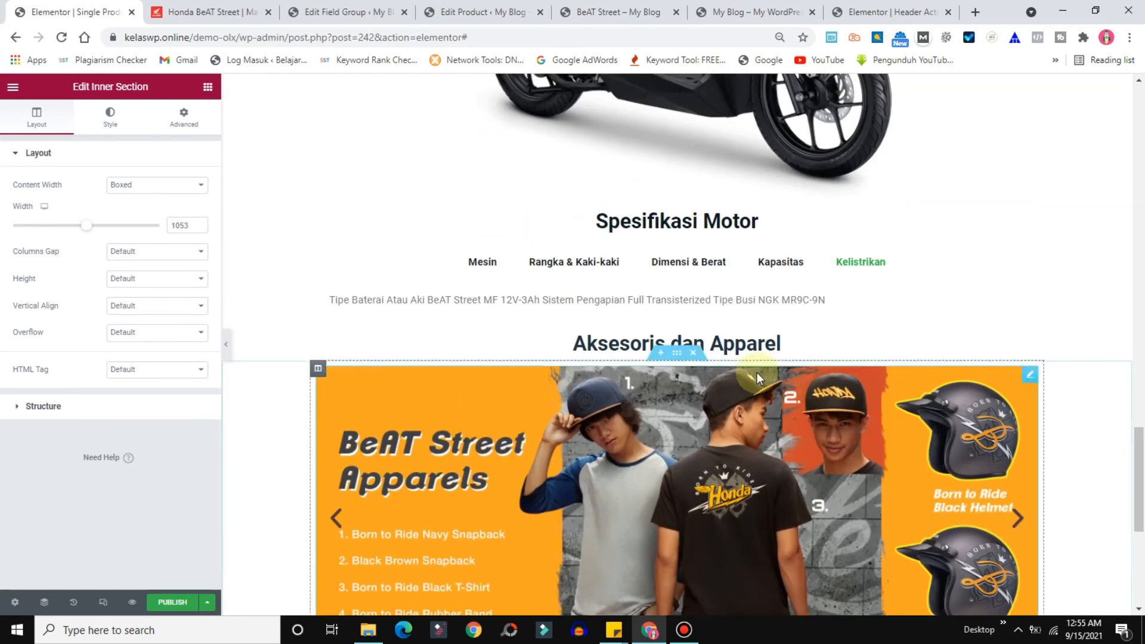
right_click(676, 322)
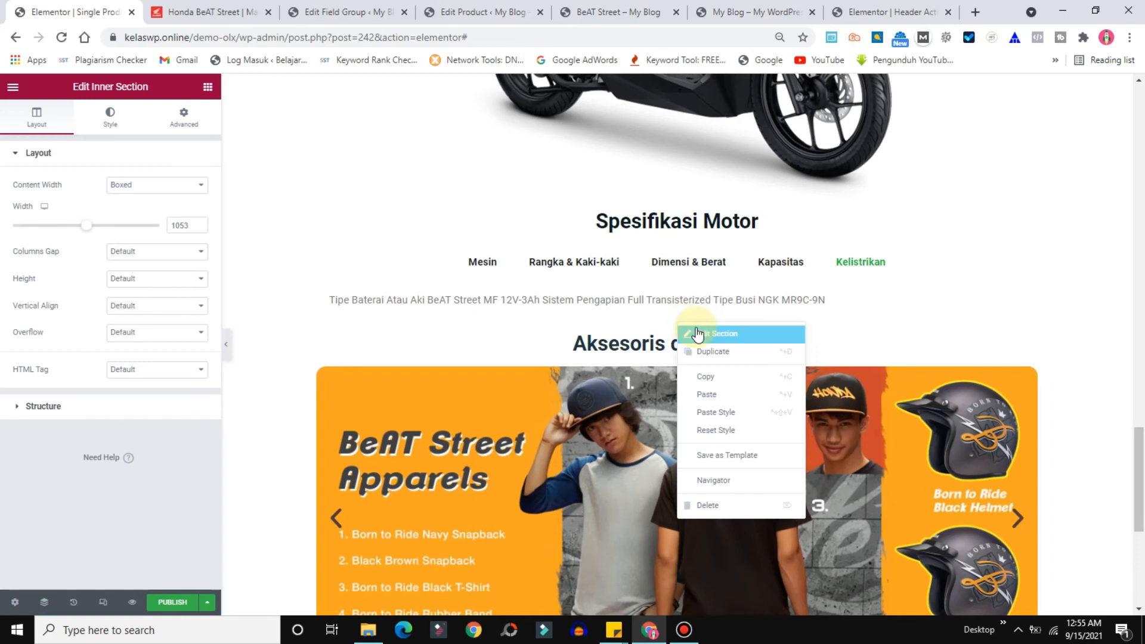
click(698, 334)
click(180, 116)
click(179, 250)
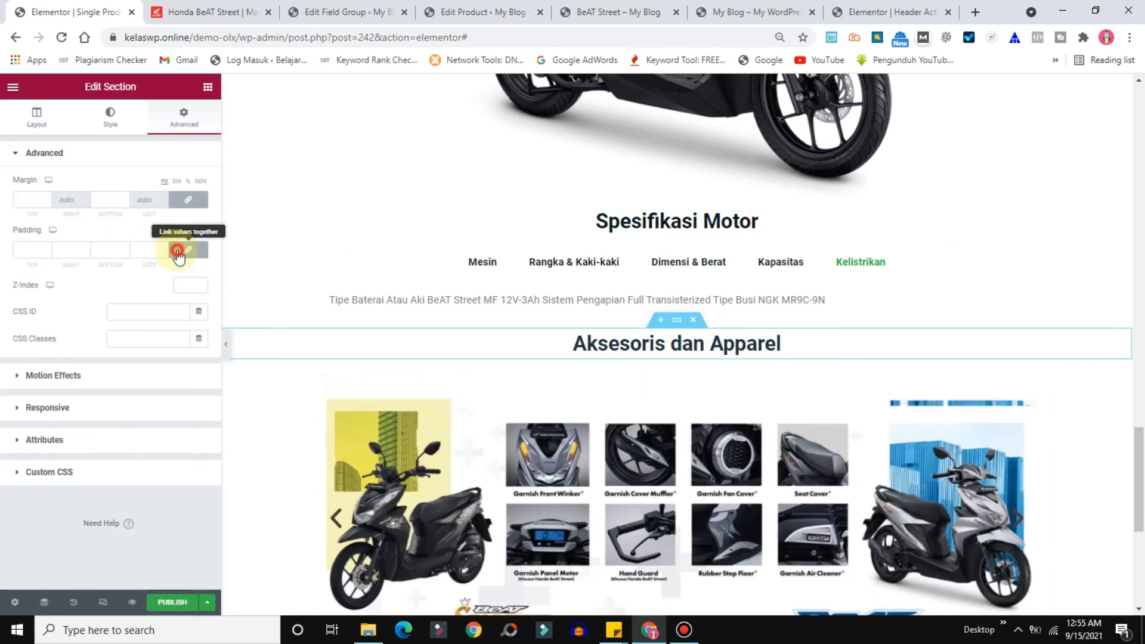
click(25, 249)
text(100)
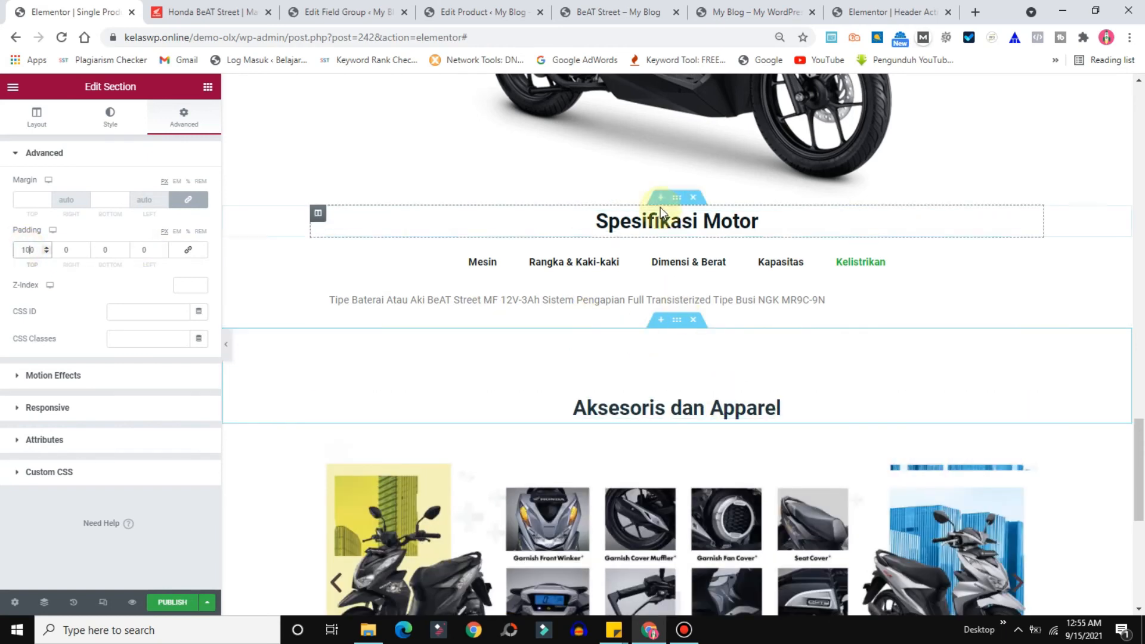
Start publishing the template and add a display condition that includes Product
click(164, 606)
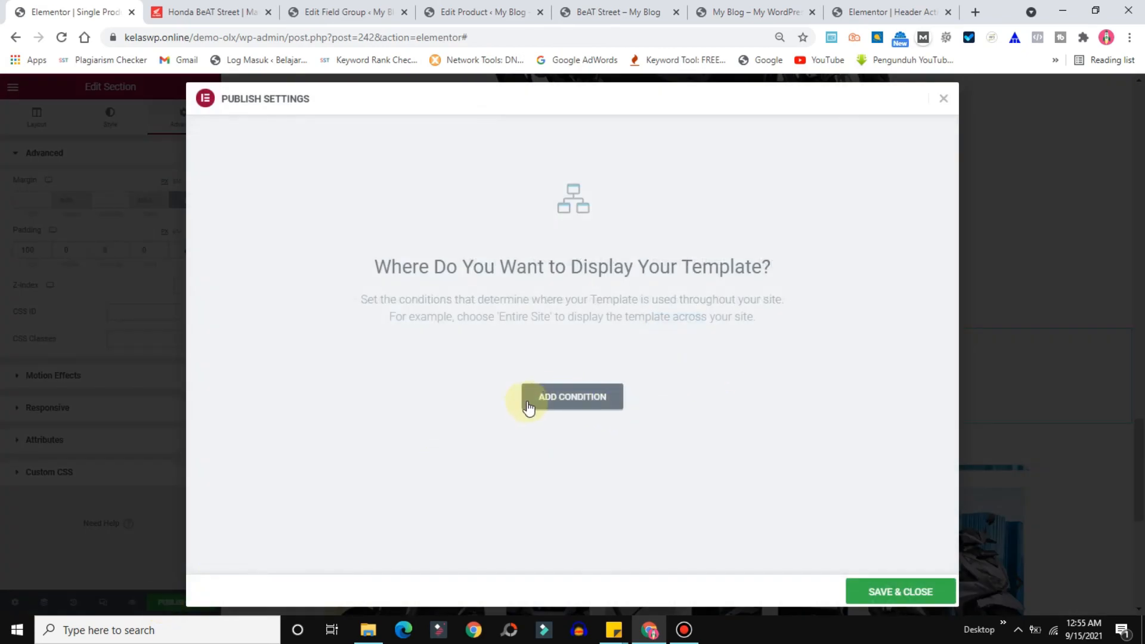
click(565, 404)
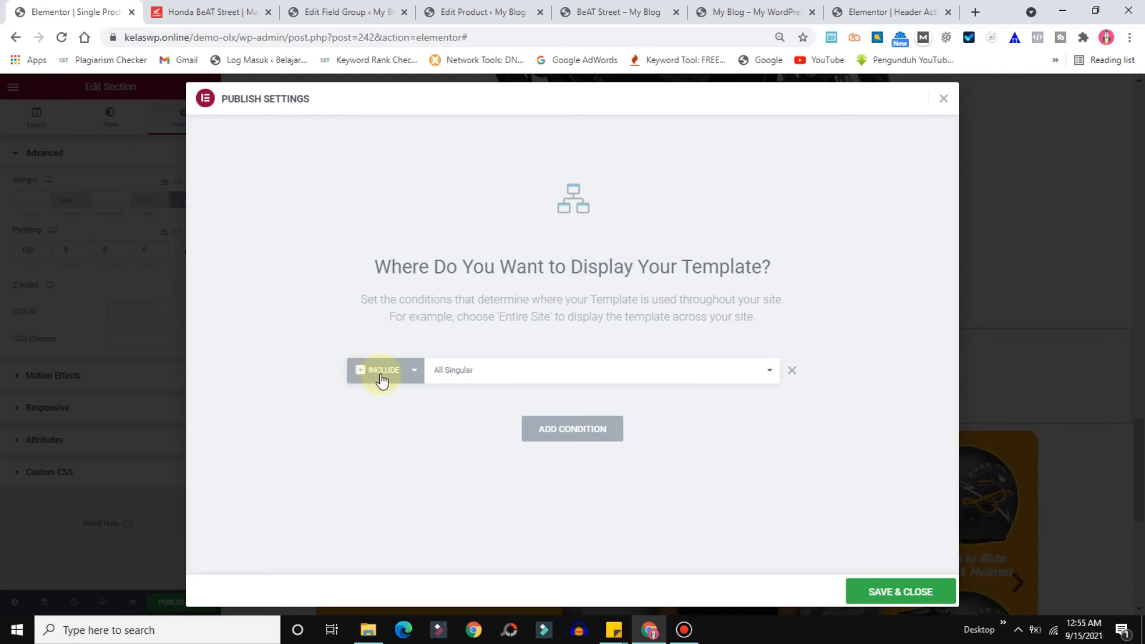
click(507, 377)
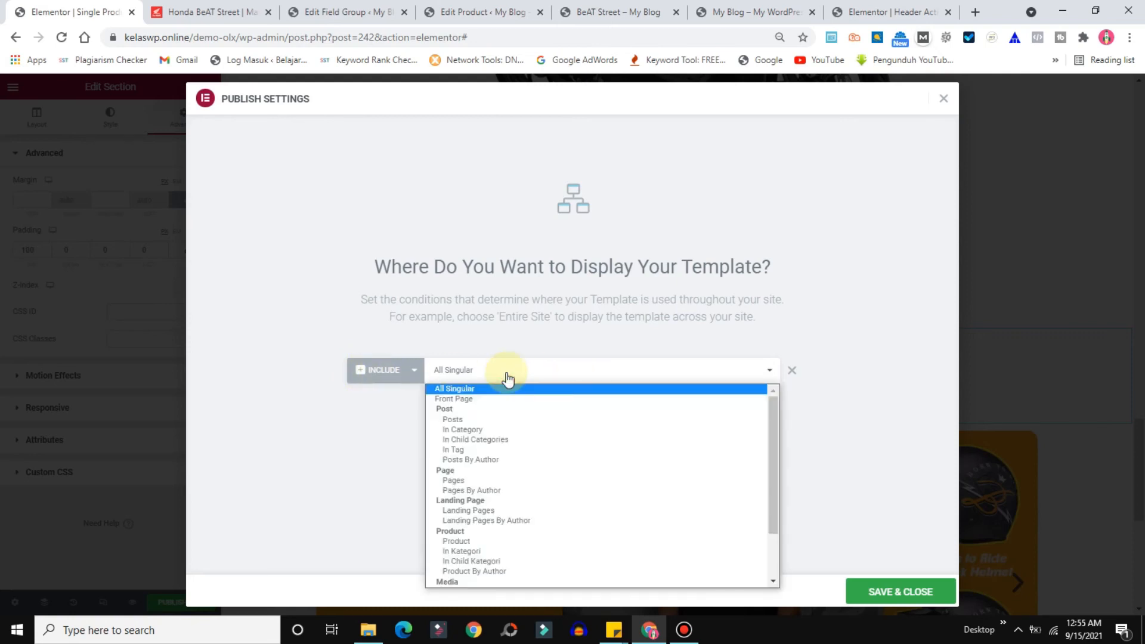
click(448, 541)
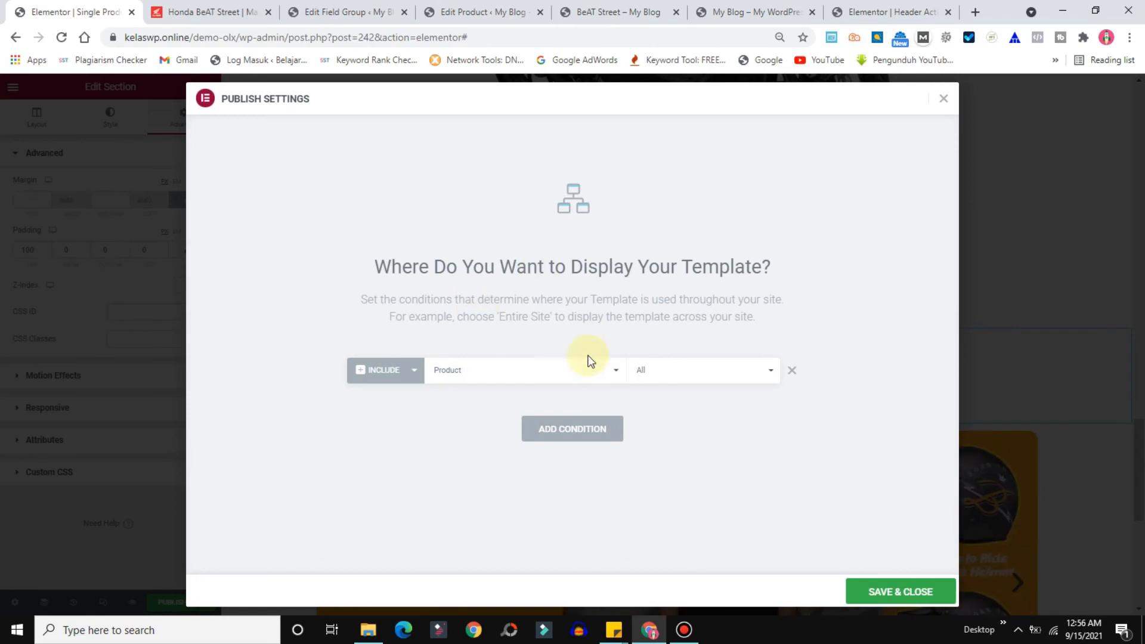
Check the BeAT Street product's category in the WordPress product list and return to the publish settings
click(484, 12)
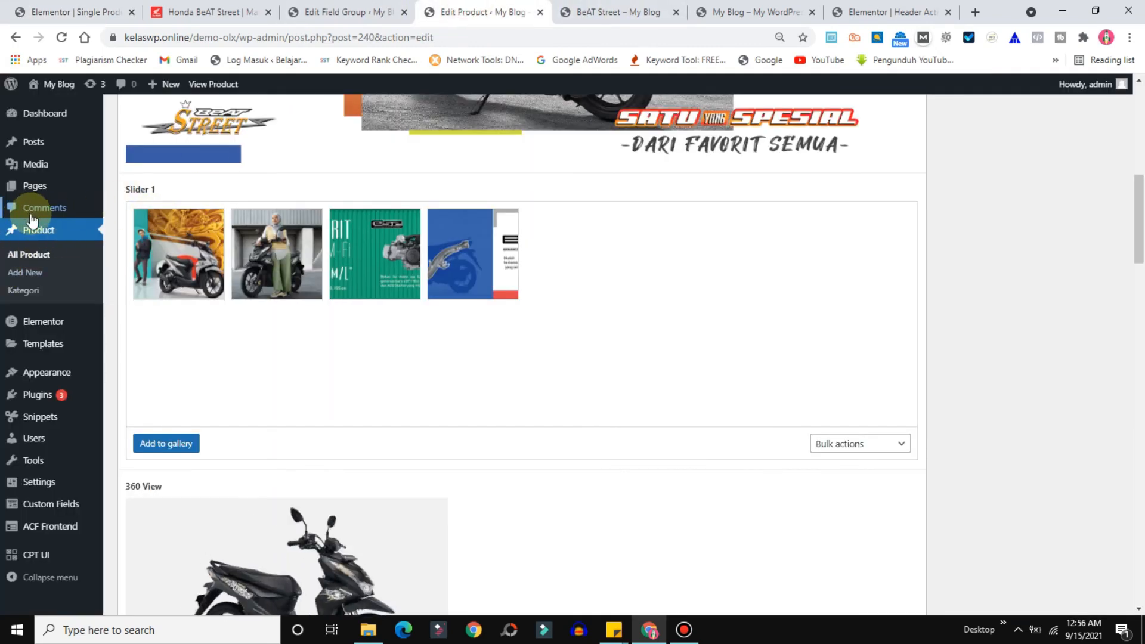
click(21, 258)
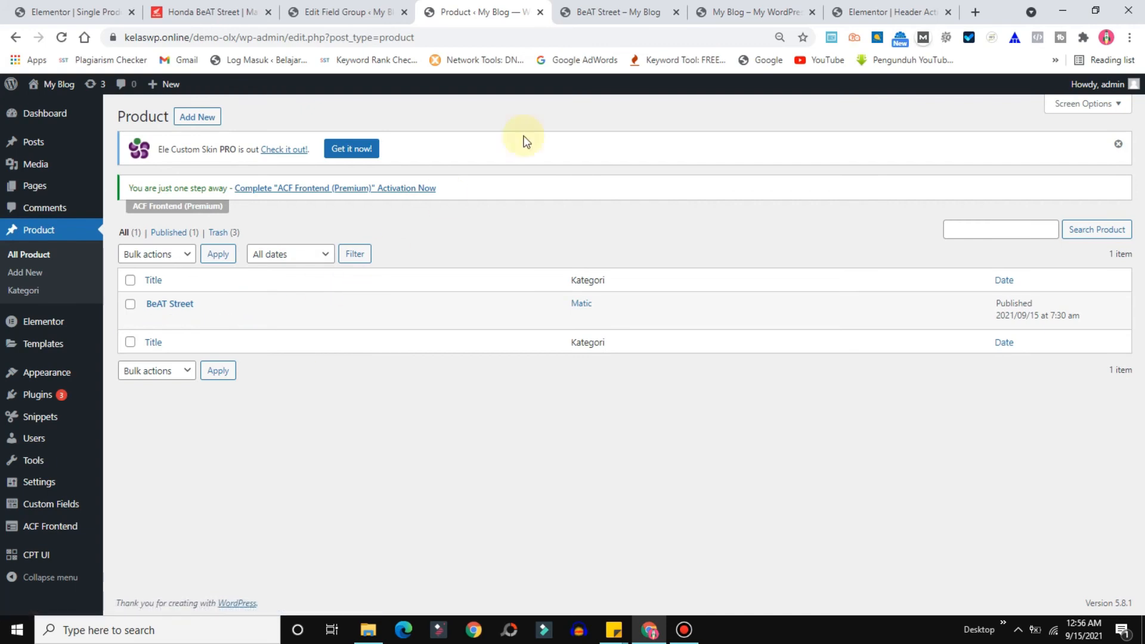
click(113, 9)
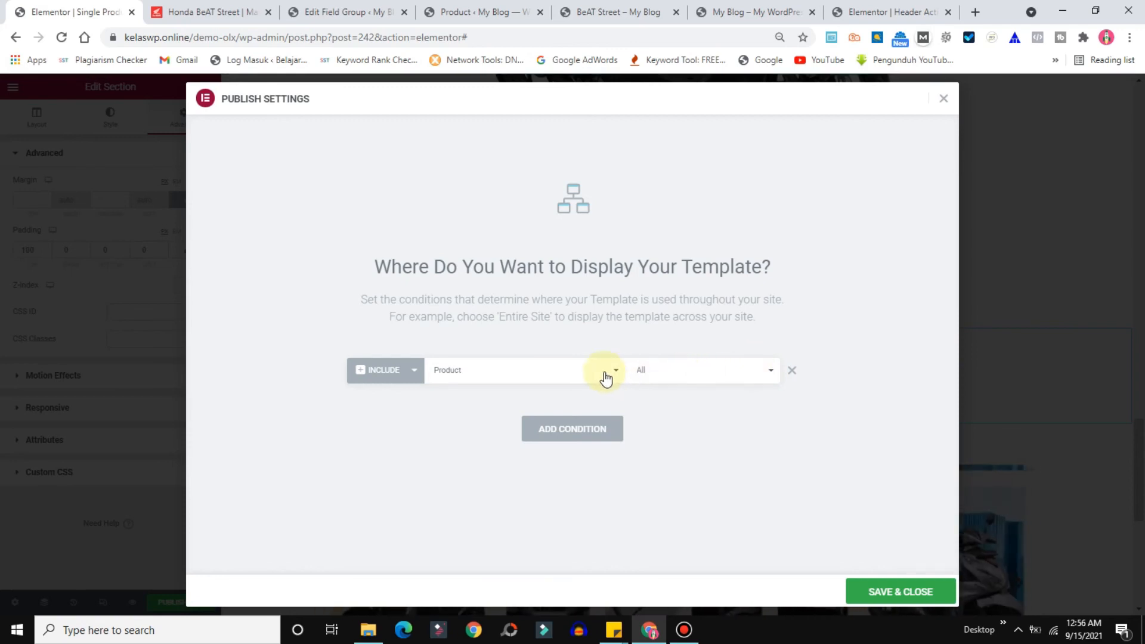
Change the display condition to In Kategori with the category Matic, and publish the template
click(583, 377)
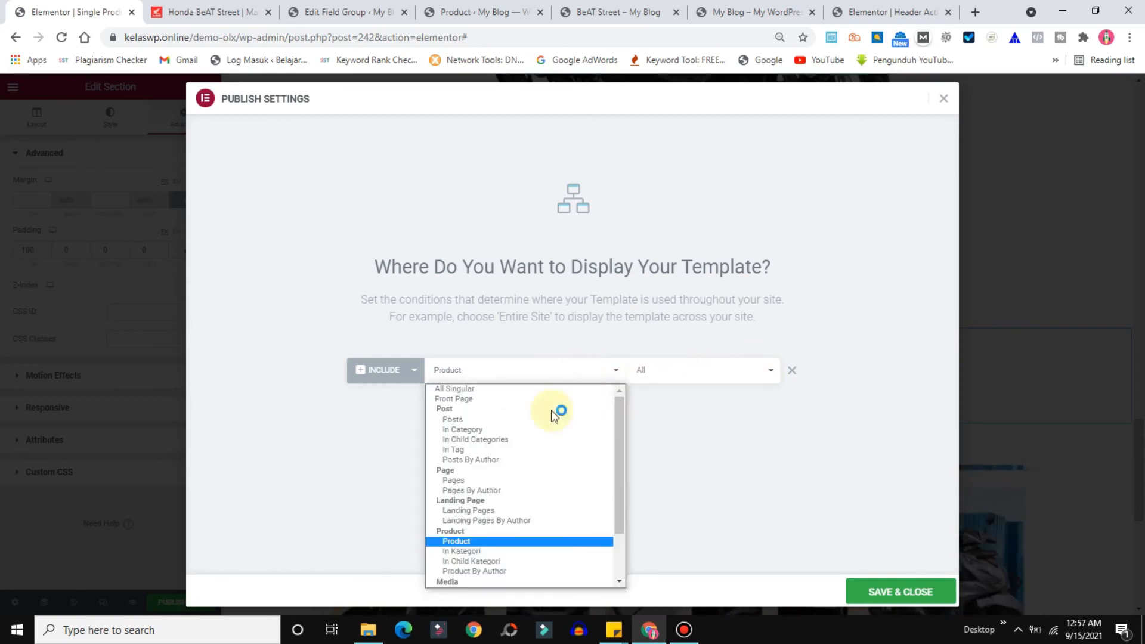
click(447, 553)
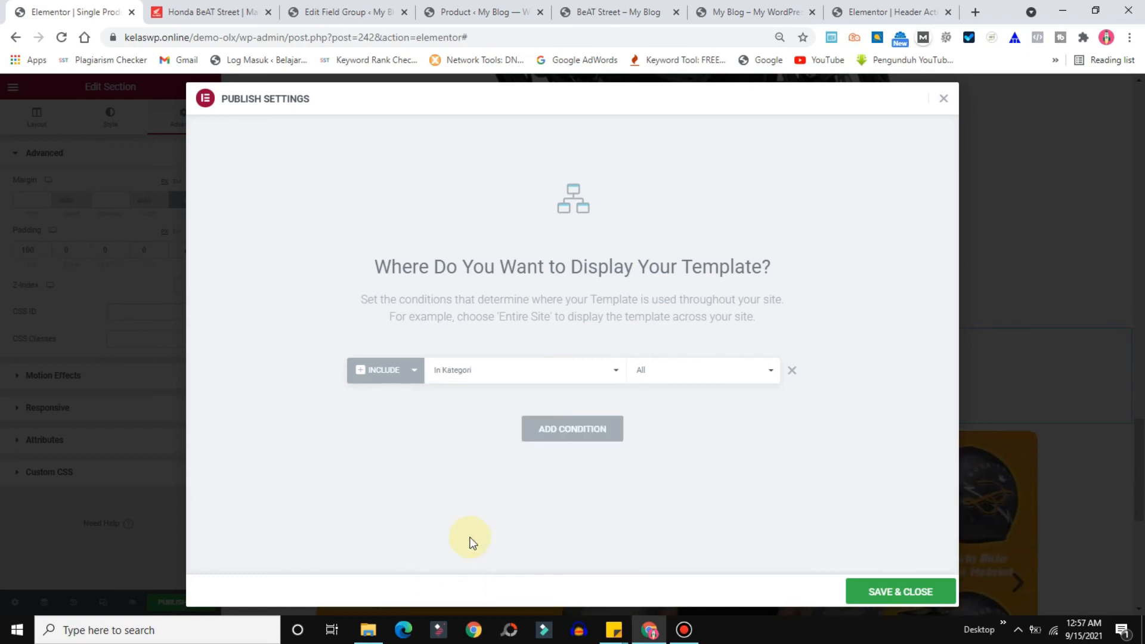
click(677, 378)
click(670, 393)
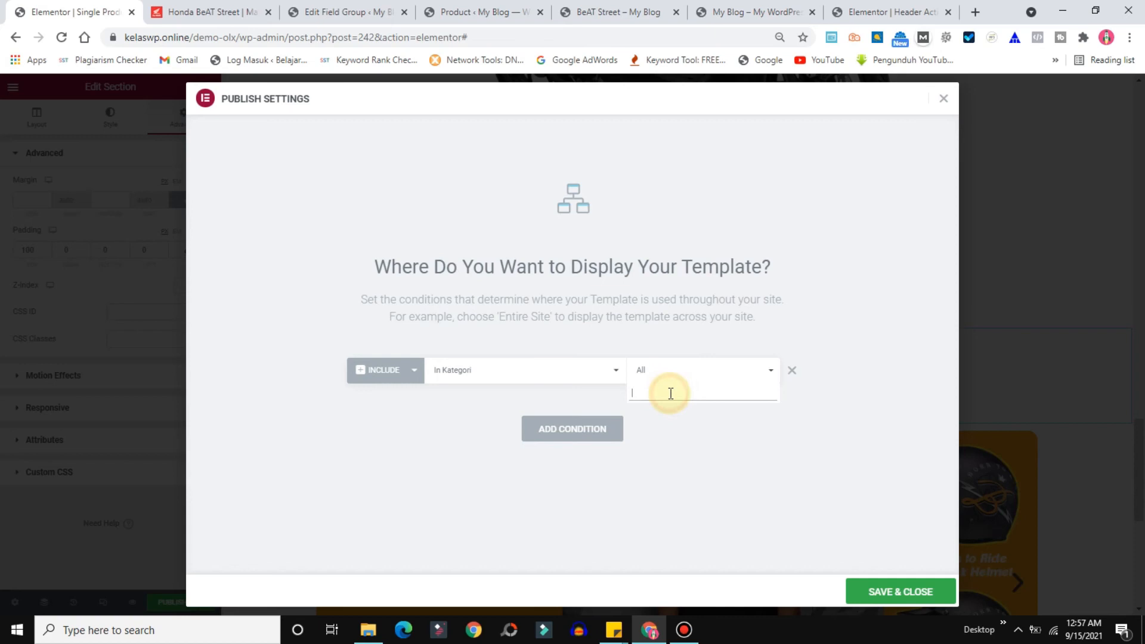
text(matic)
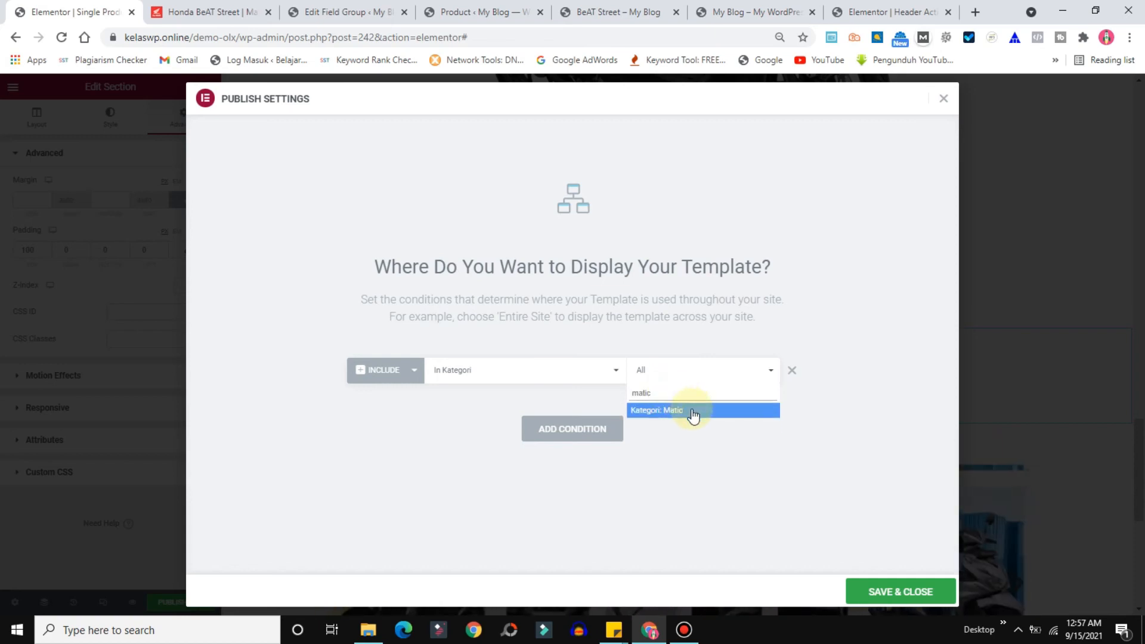
click(694, 411)
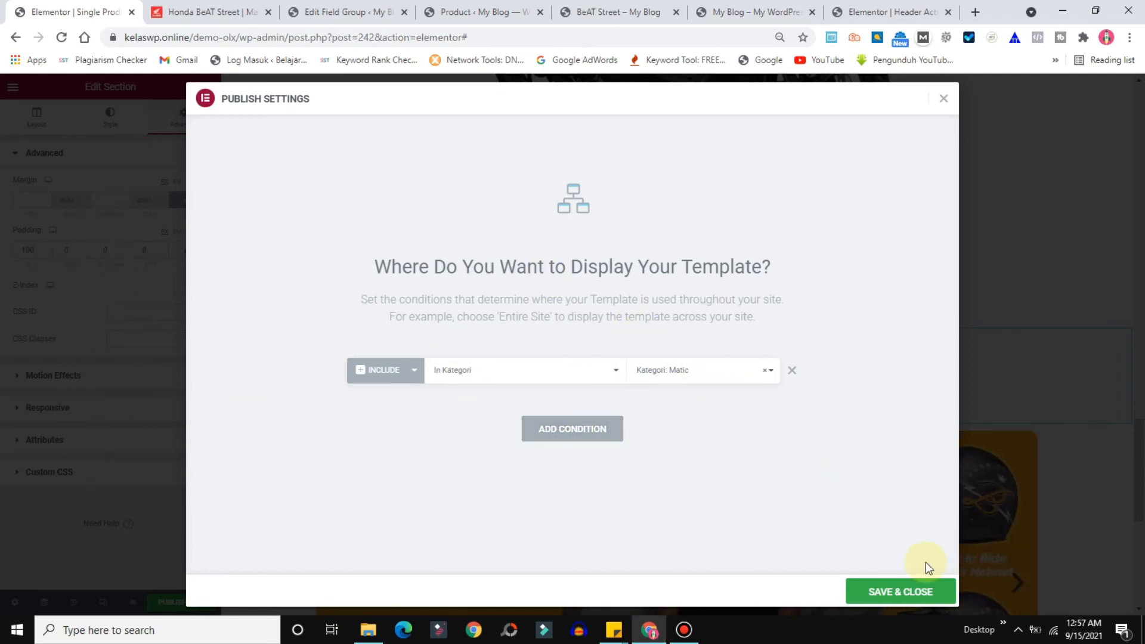
click(870, 600)
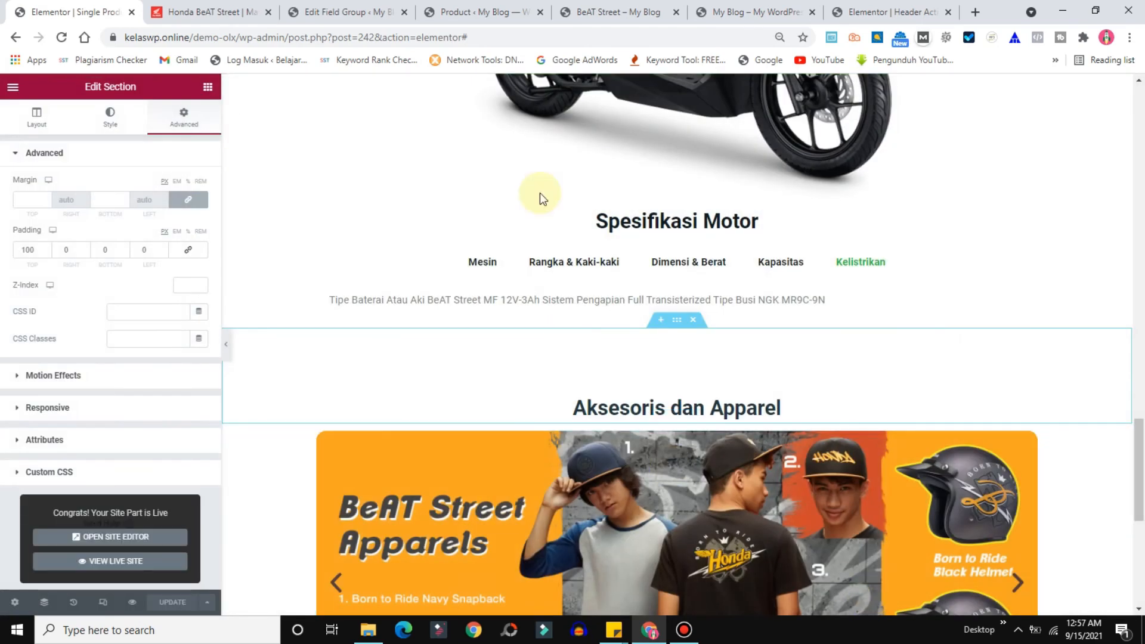
Reload the live BeAT Street product page and review how the published template displays
click(494, 12)
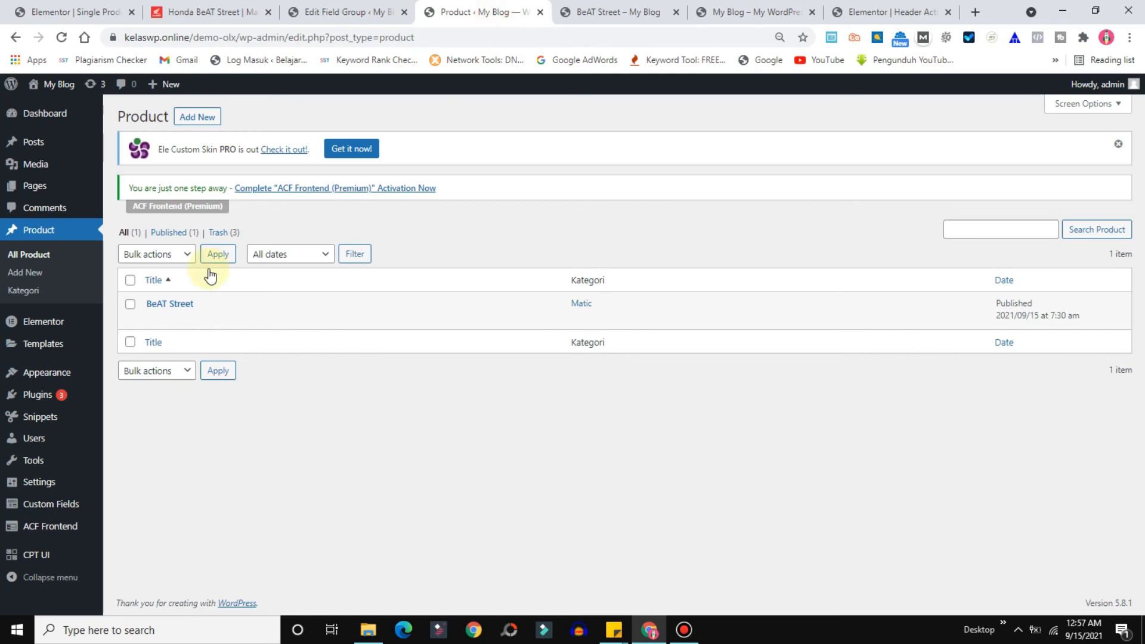
mouse_move(102, 149)
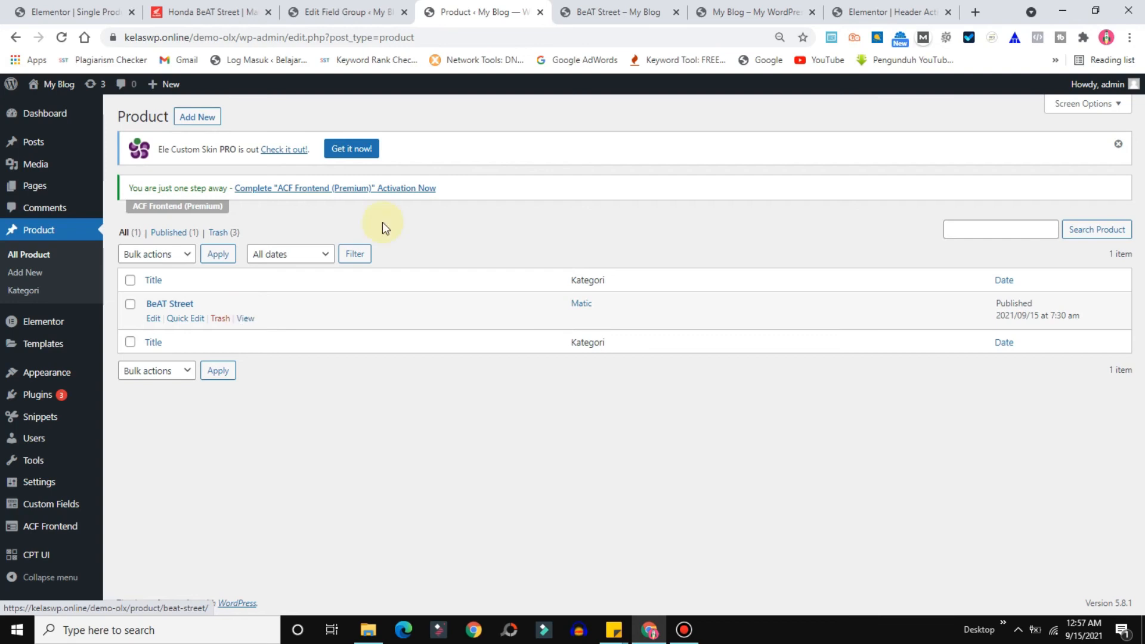
click(615, 14)
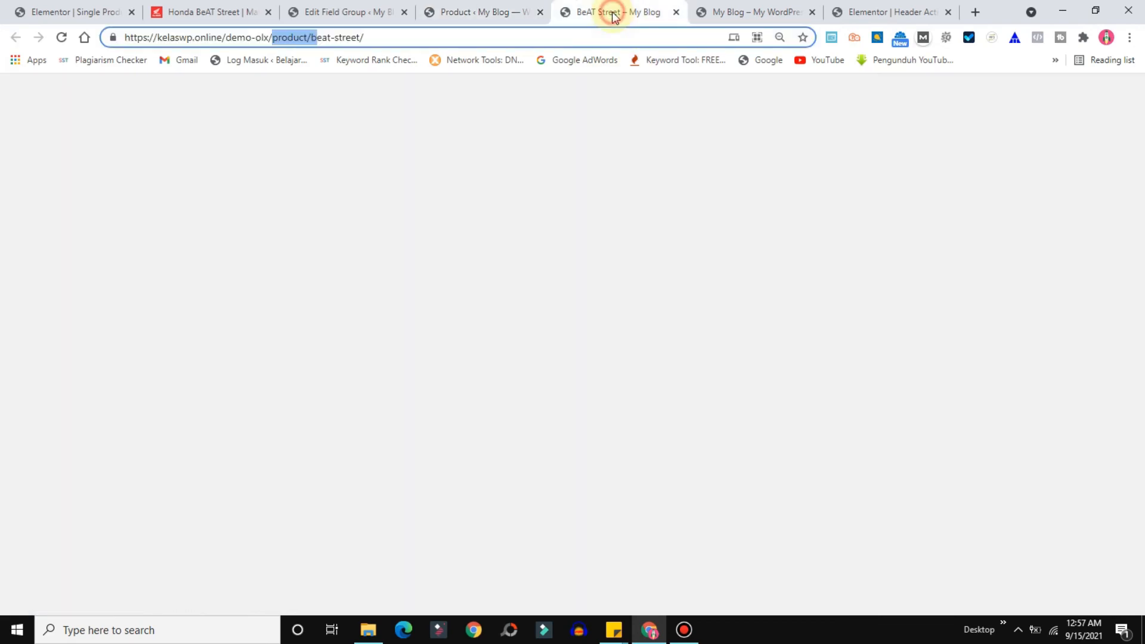
drag(445, 250, 221, 243)
drag(319, 245, 515, 252)
click(514, 252)
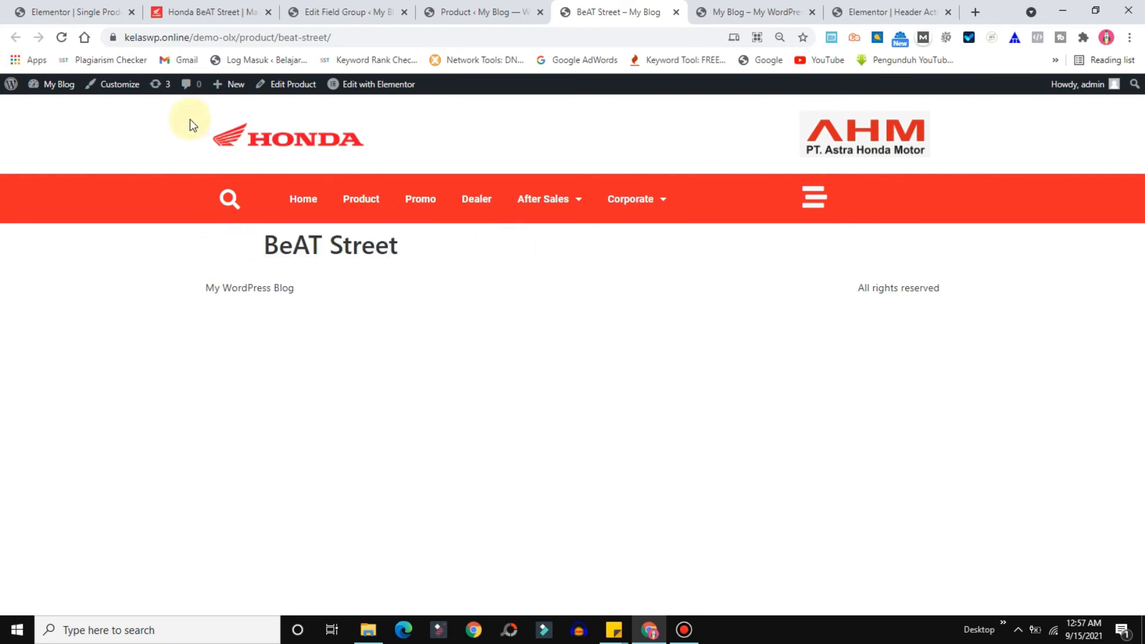
click(61, 38)
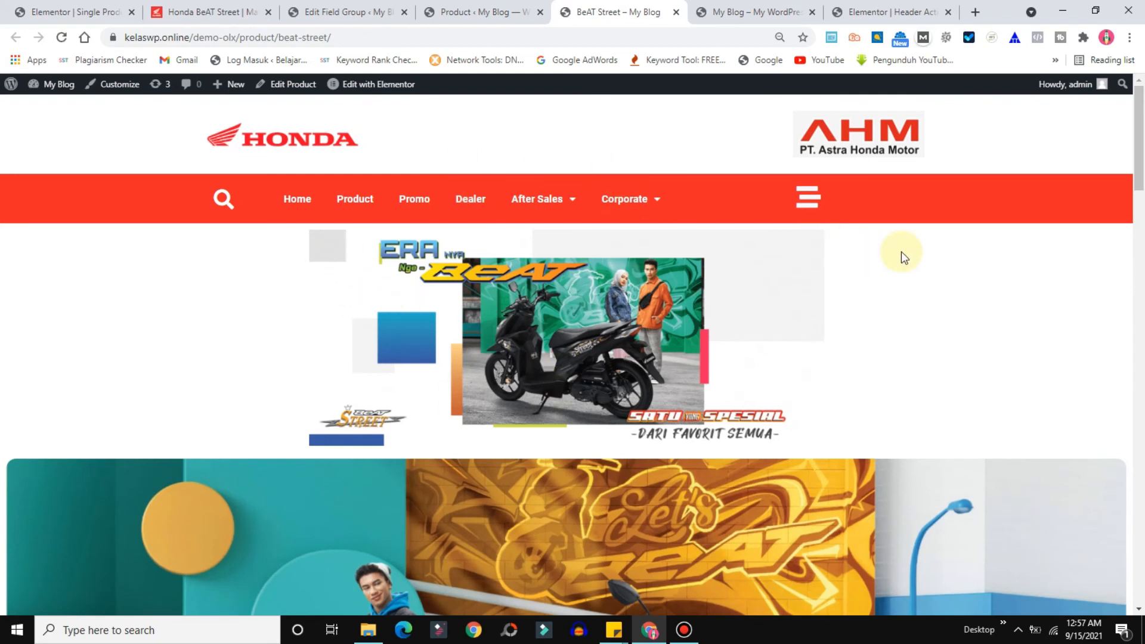
drag(1142, 138, 1142, 241)
drag(1144, 168, 1142, 133)
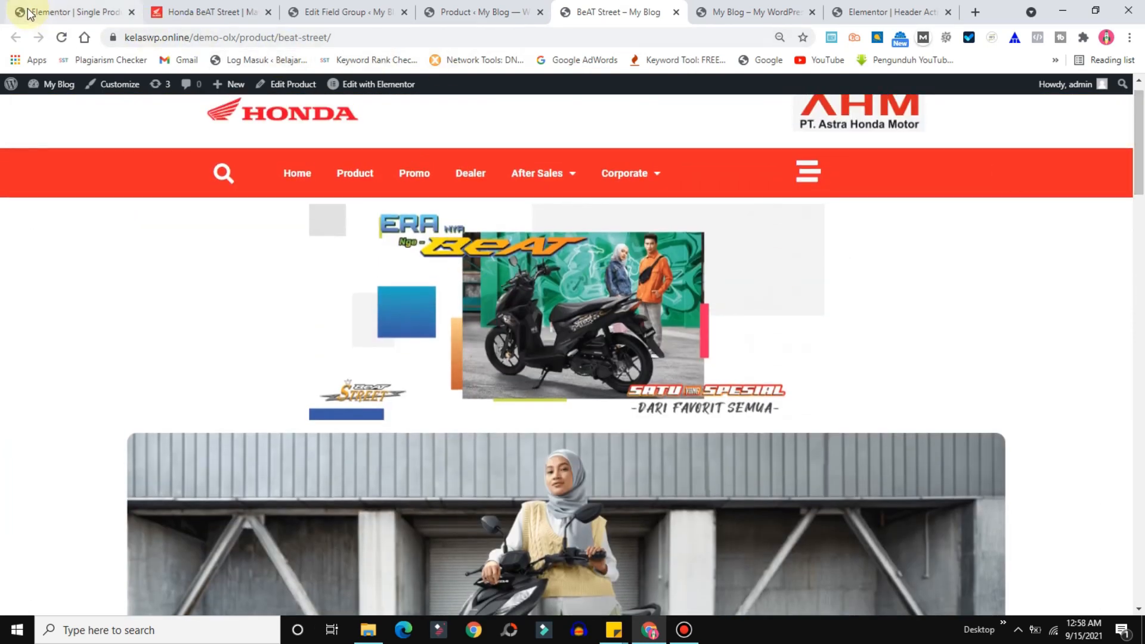
Set the top padding of the image slider section below the main banner to 100 px and update the template
click(74, 11)
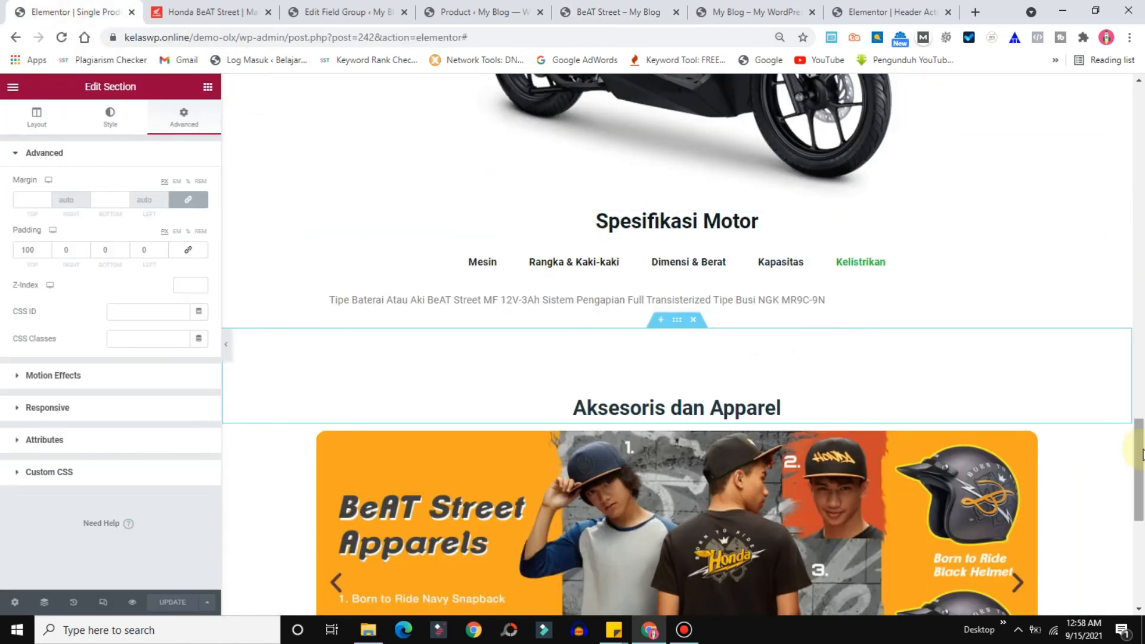
drag(1139, 450, 1137, 107)
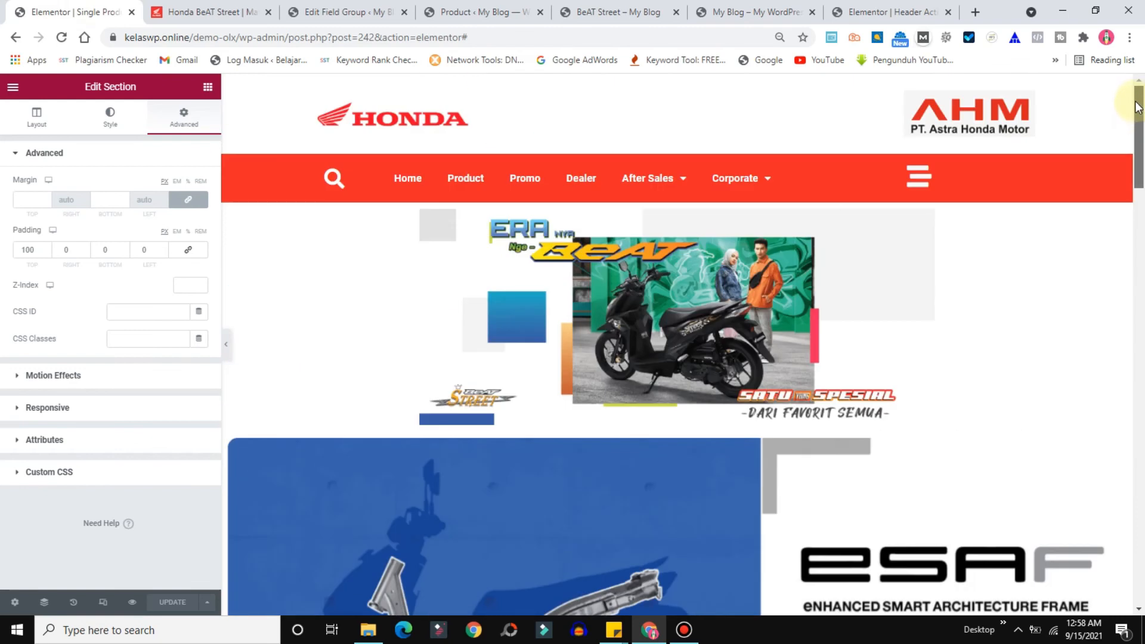
scroll(836, 269, down, 1)
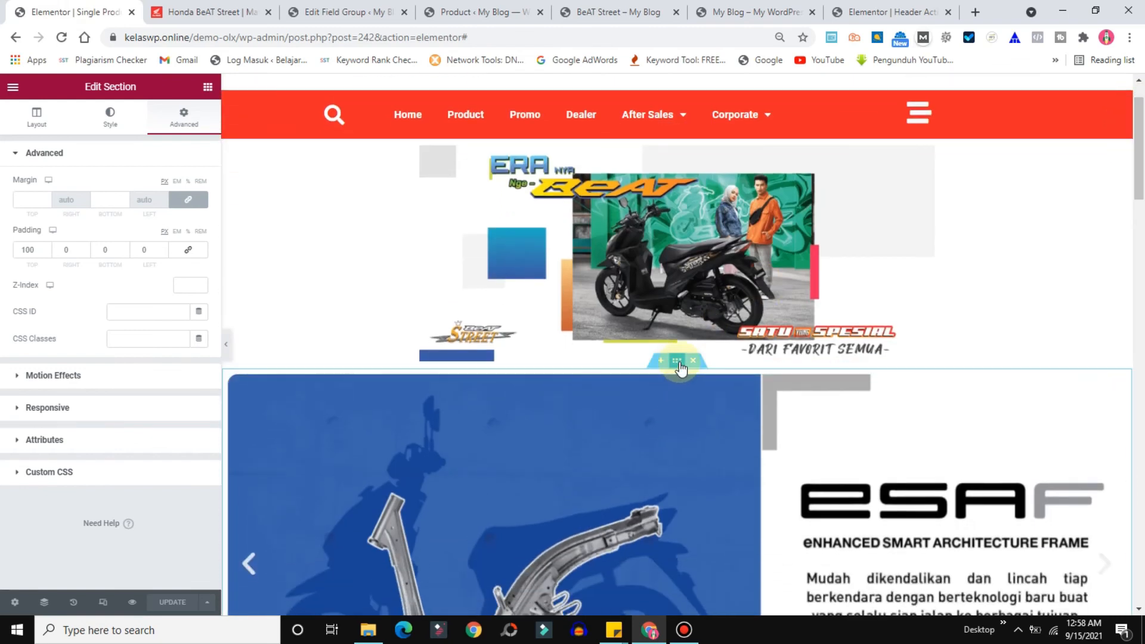
right_click(680, 368)
click(742, 374)
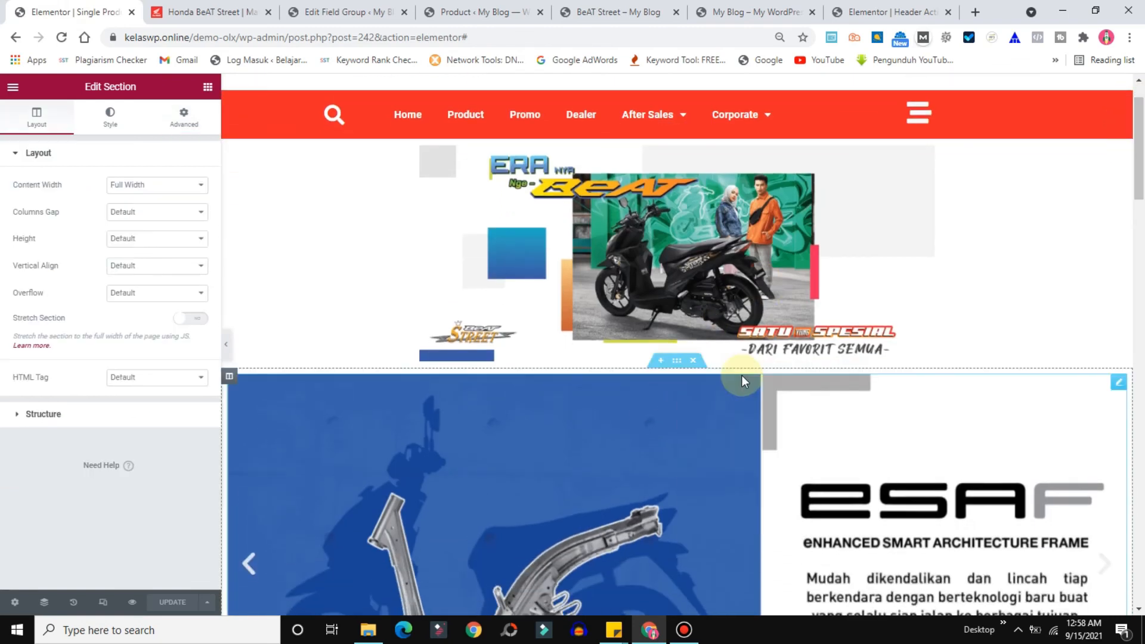
click(186, 118)
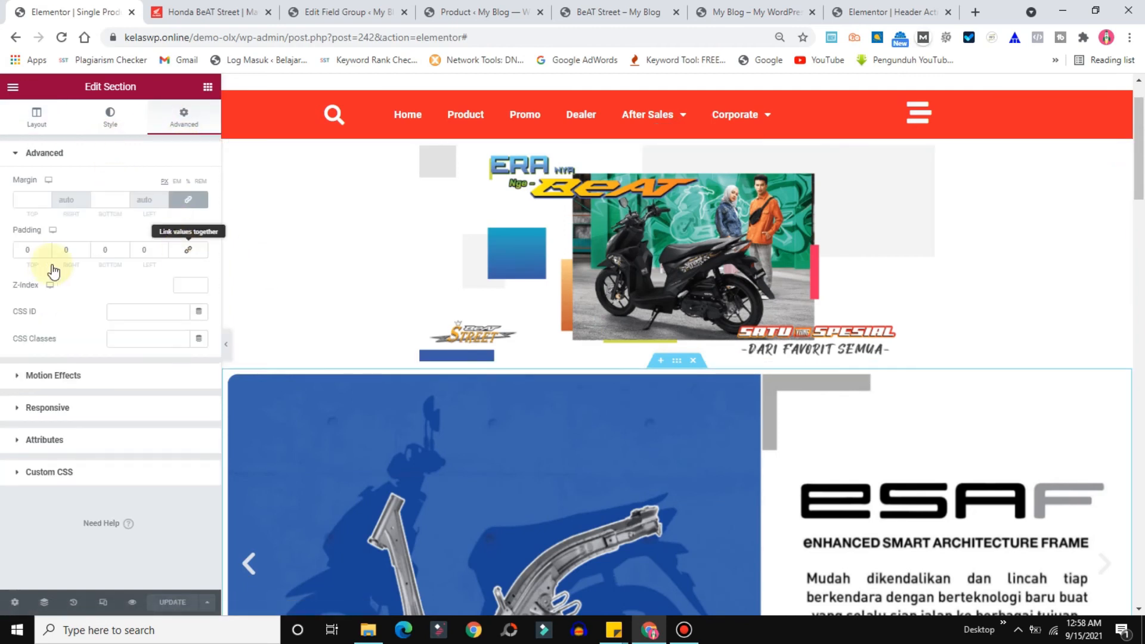
click(21, 251)
text(100)
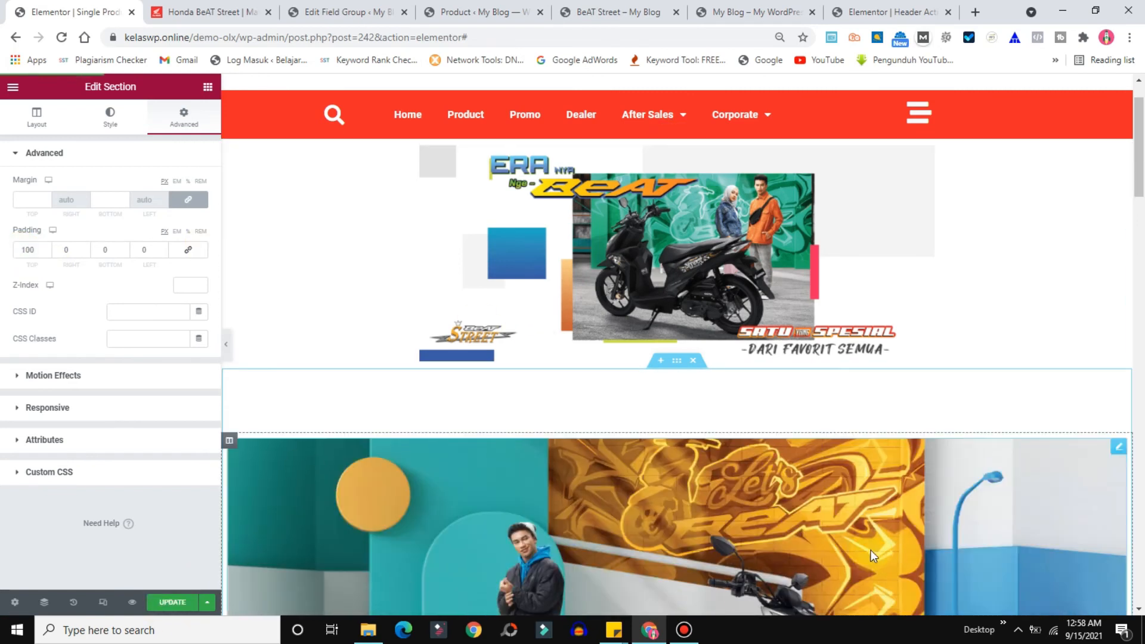
Reload the live BeAT Street page to check the spacing between the banner and the slider
click(582, 9)
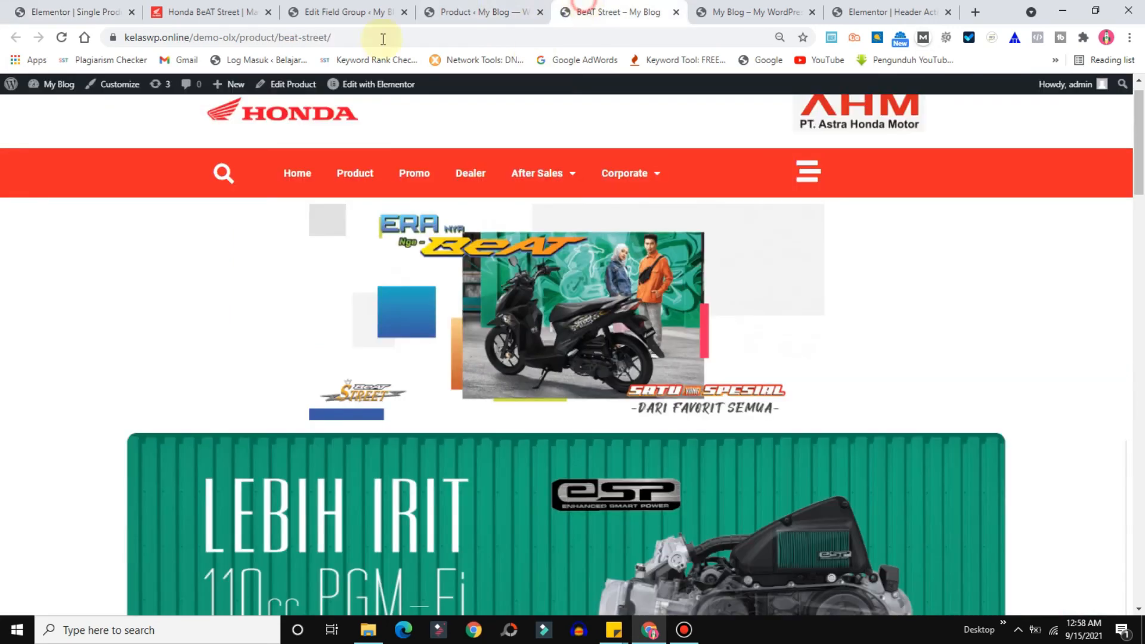
click(61, 38)
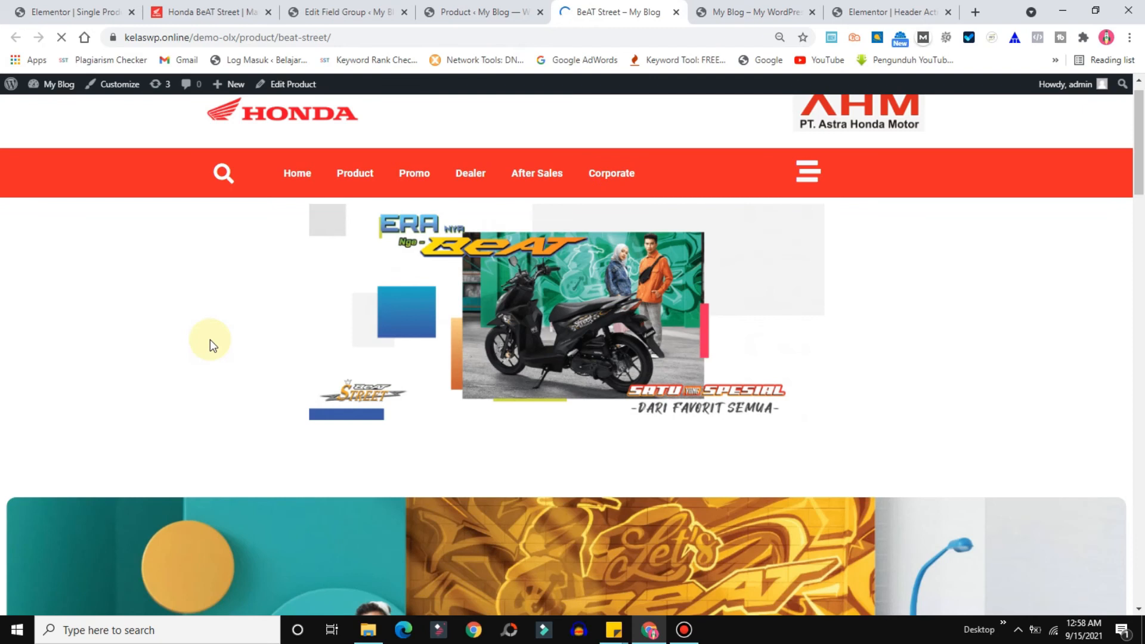
Start a new product entry from the Product list and title it Scoopy
drag(1143, 141, 1140, 108)
click(474, 14)
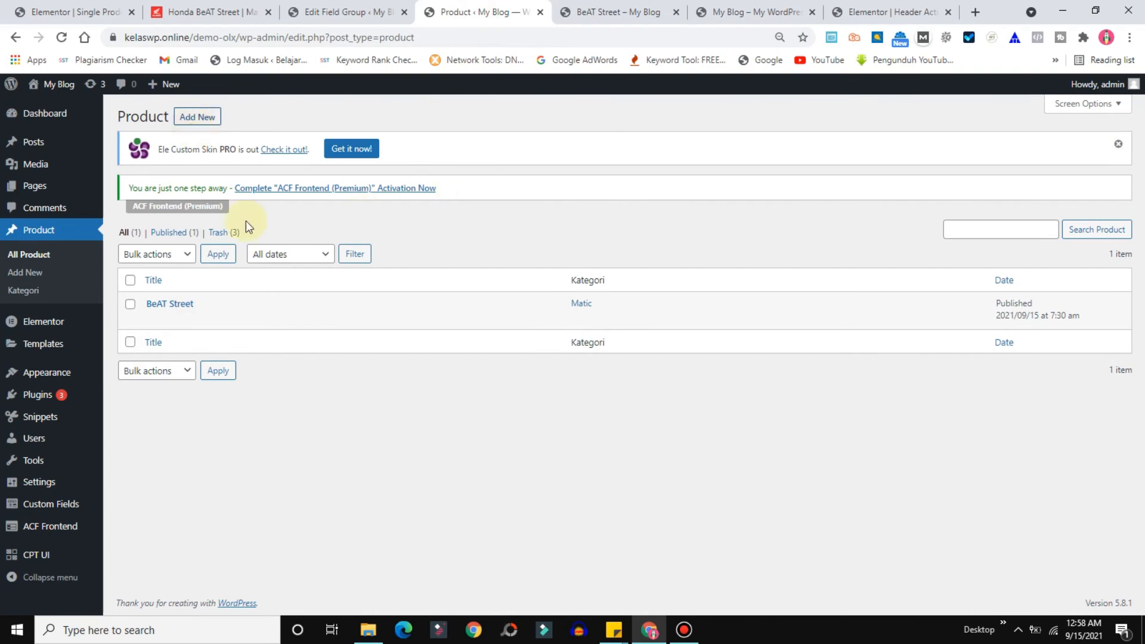
click(197, 117)
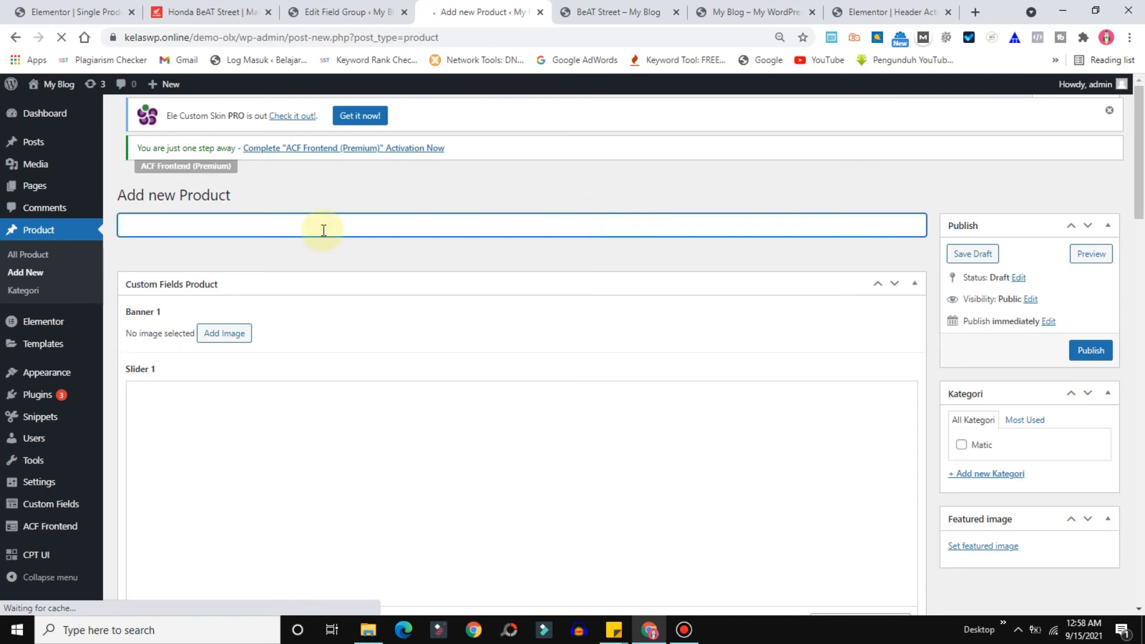
text(Scoop)
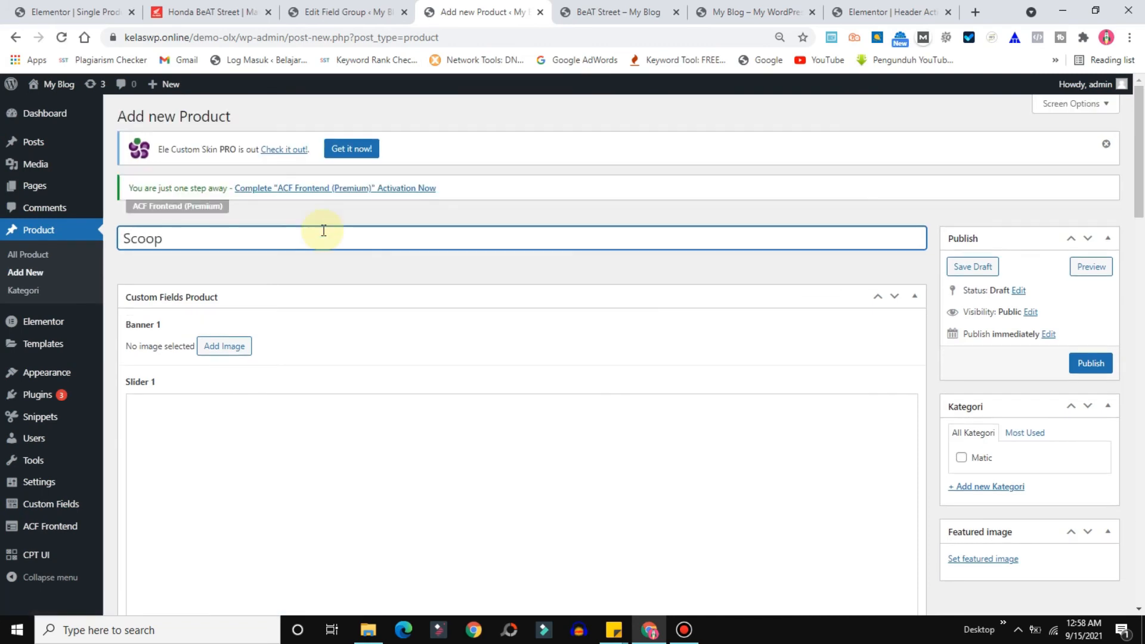
Open the Scoopy product page from the recommendations on the astra-honda.com BeAT Street page and examine its main banner
click(222, 347)
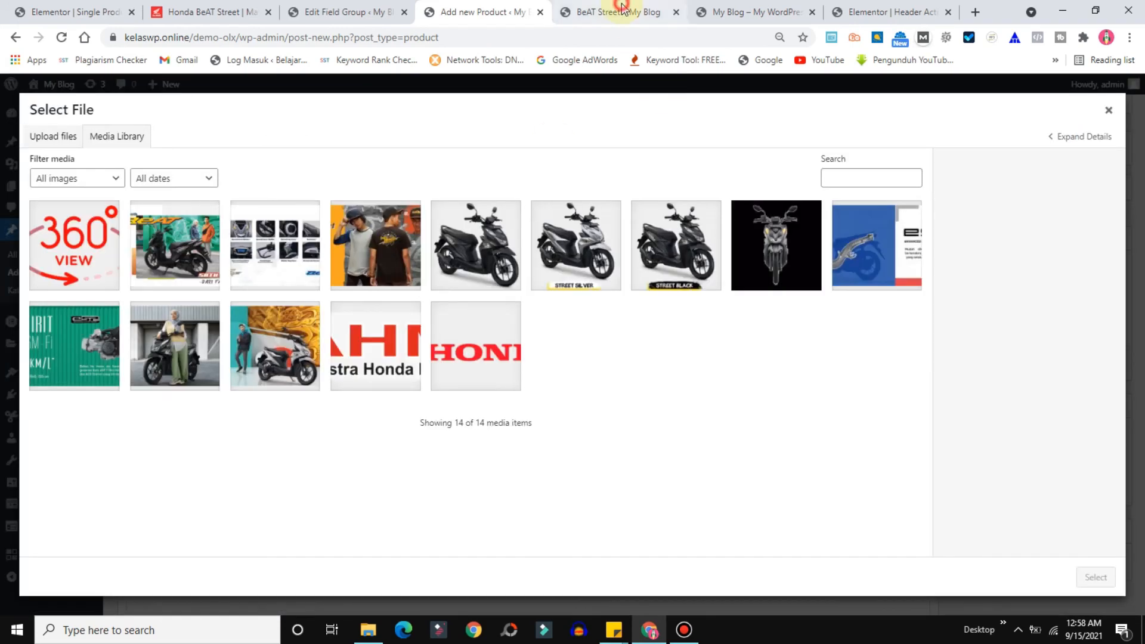
click(620, 12)
click(210, 7)
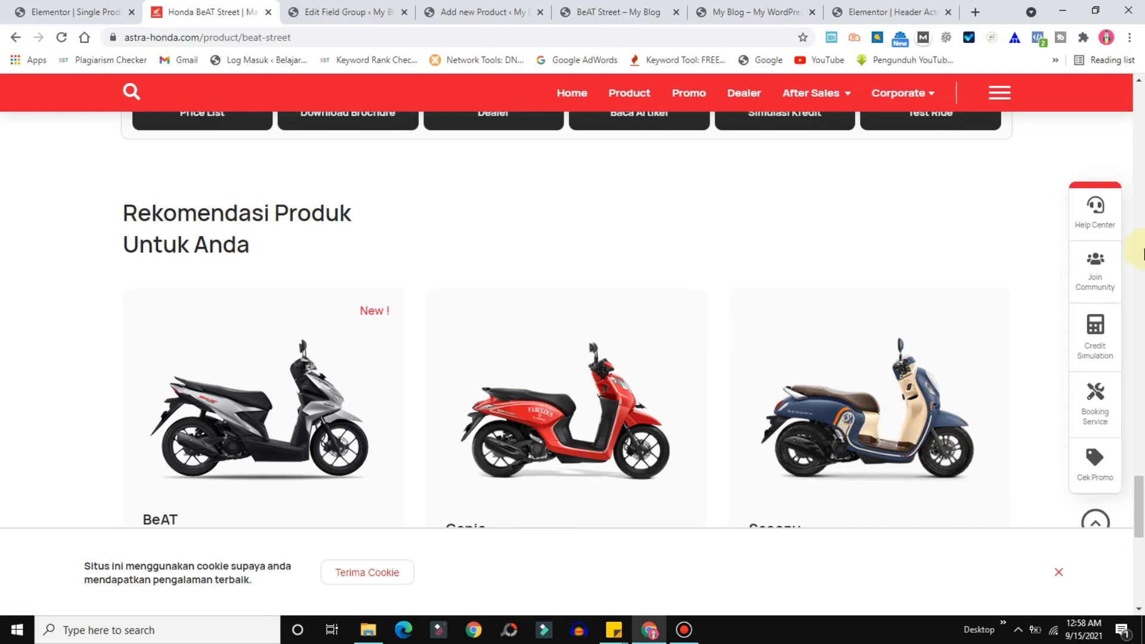
drag(1141, 506, 1141, 529)
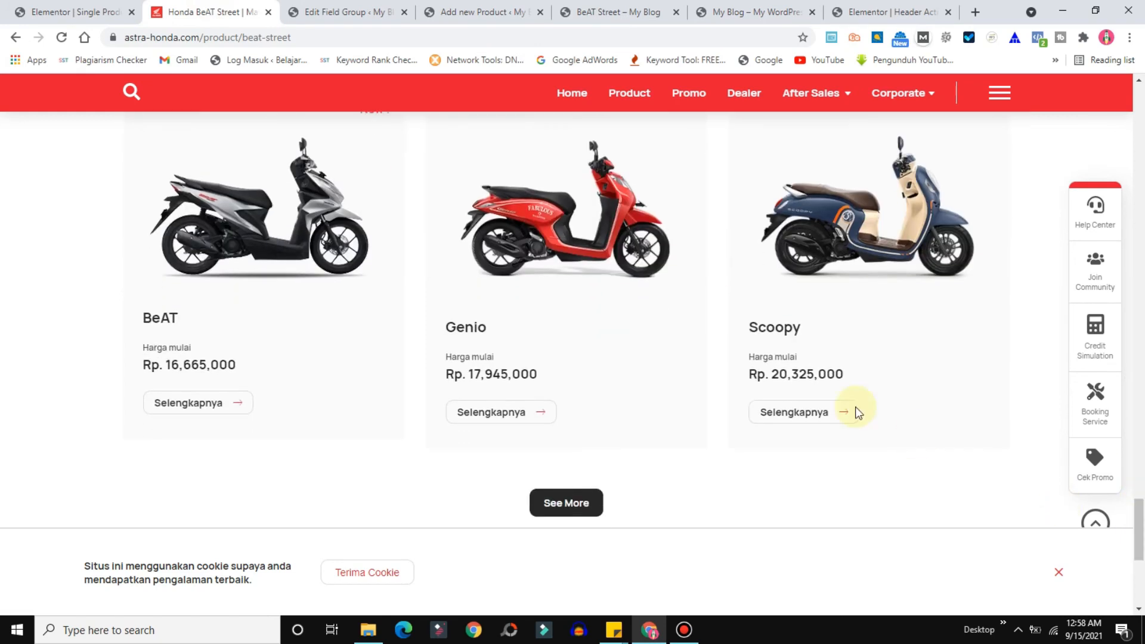
click(804, 412)
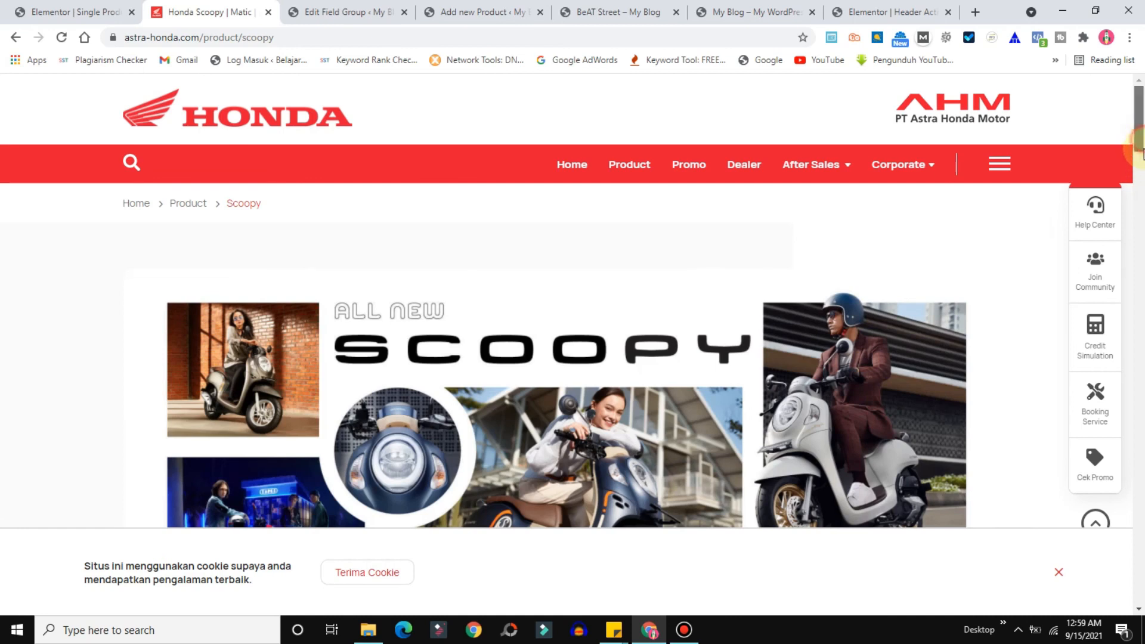
scroll(1140, 150, down, 3)
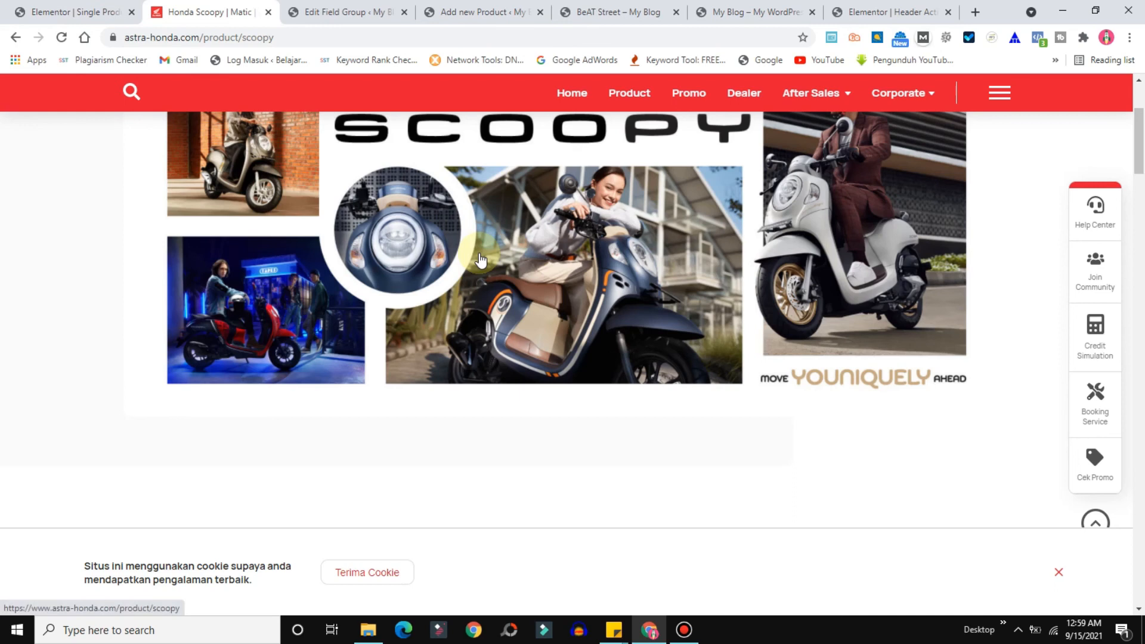
right_click(407, 174)
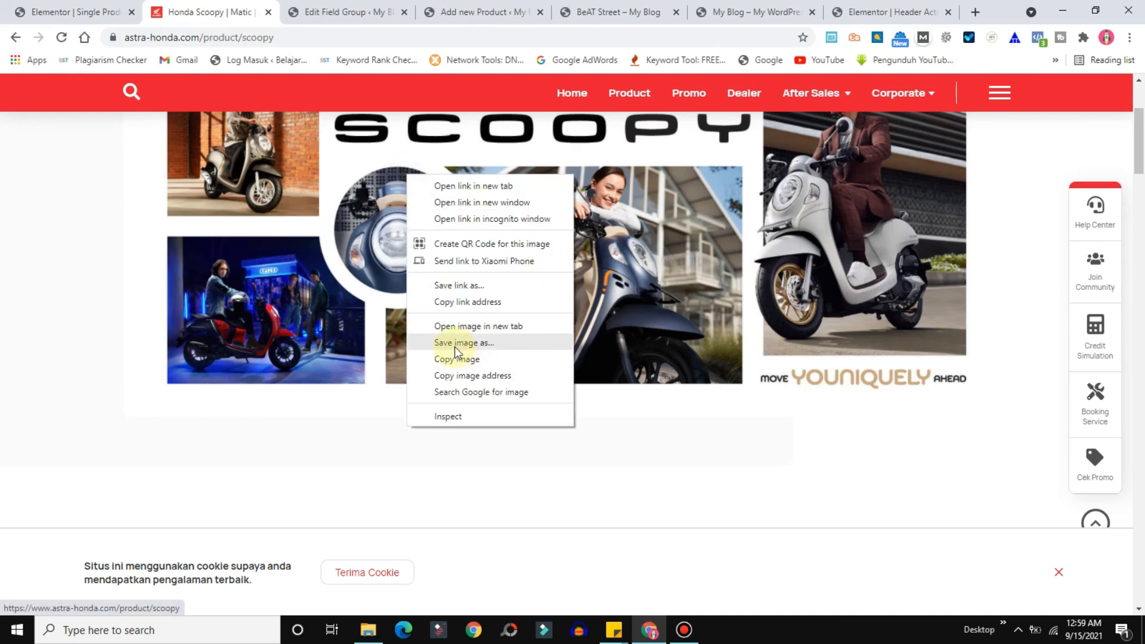
Close the Elementor template editor and place the Honda Scoopy reference page right after the Add new Product page in the browser
click(46, 7)
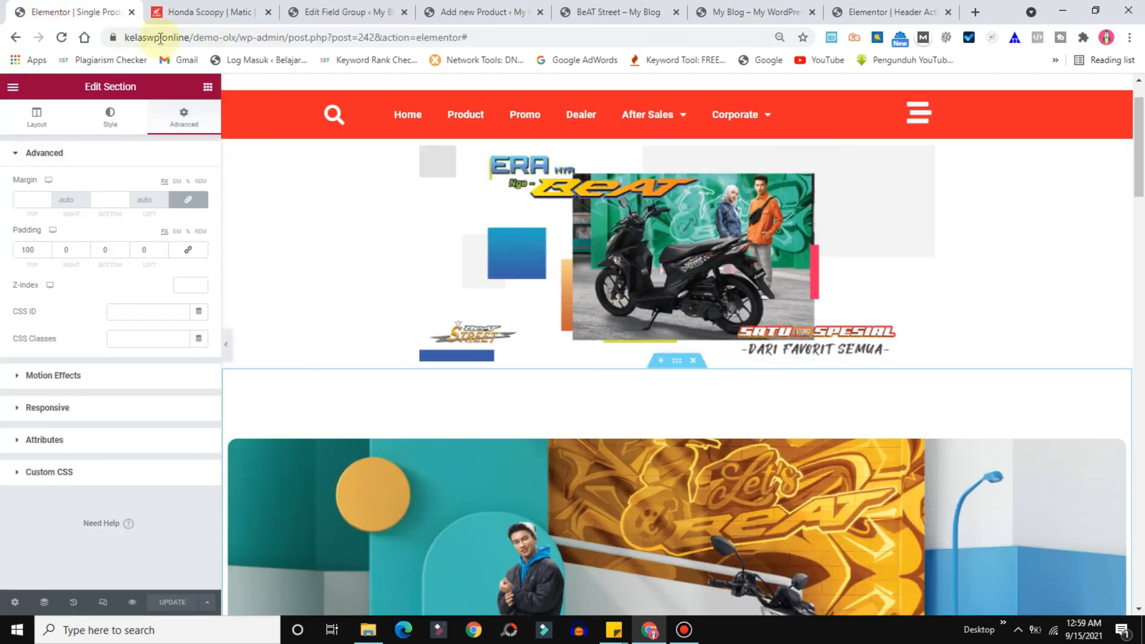
click(131, 12)
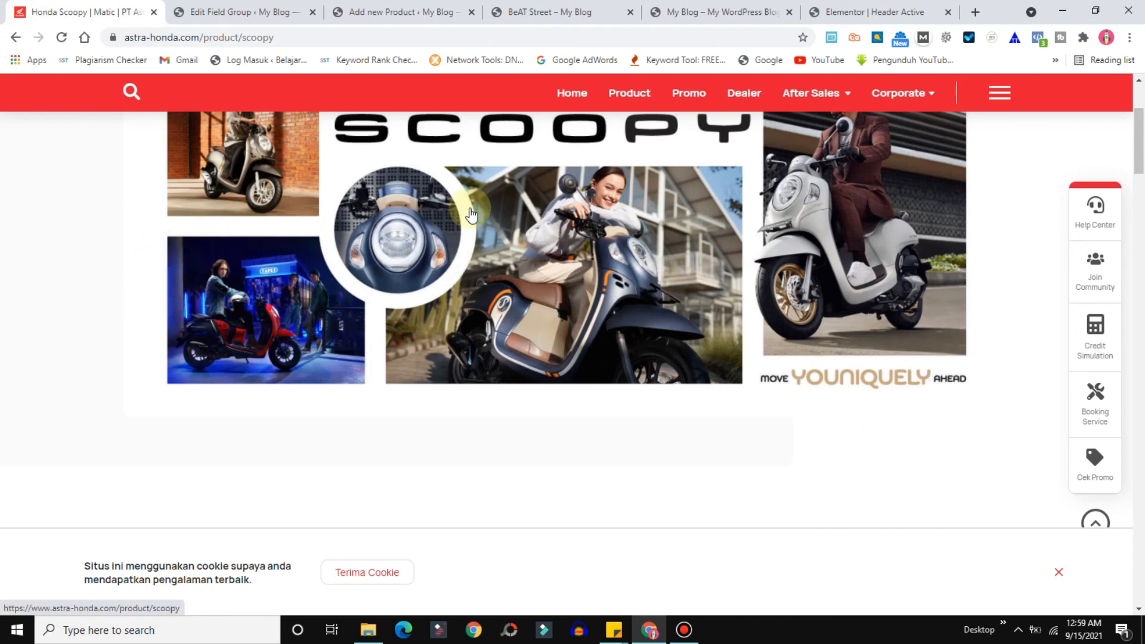
click(396, 8)
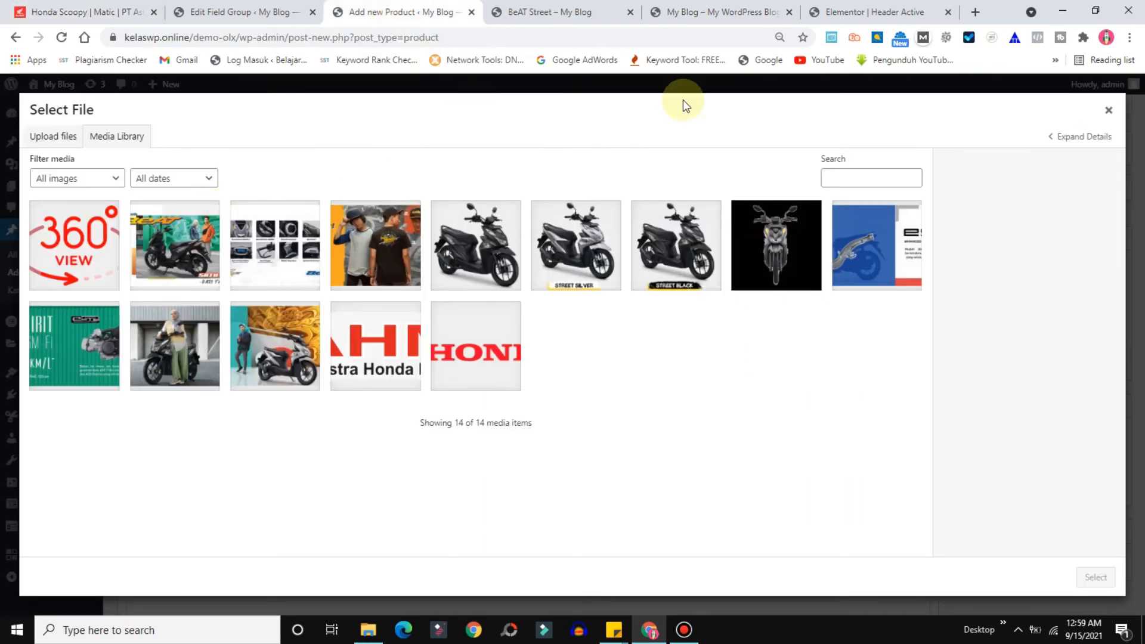
click(1111, 110)
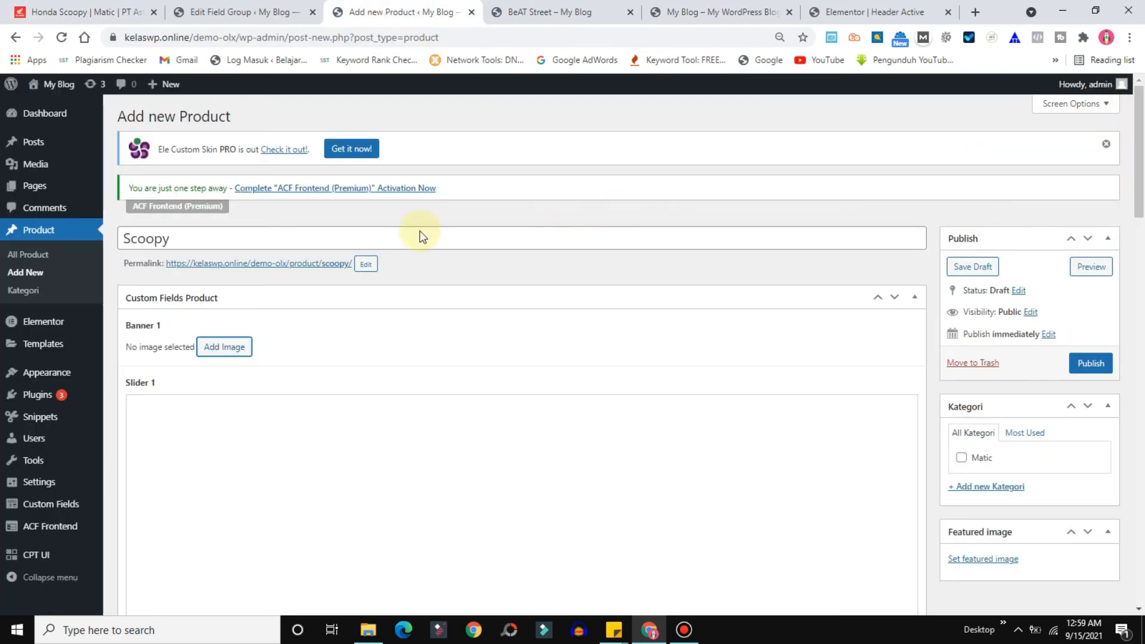
click(214, 348)
click(85, 7)
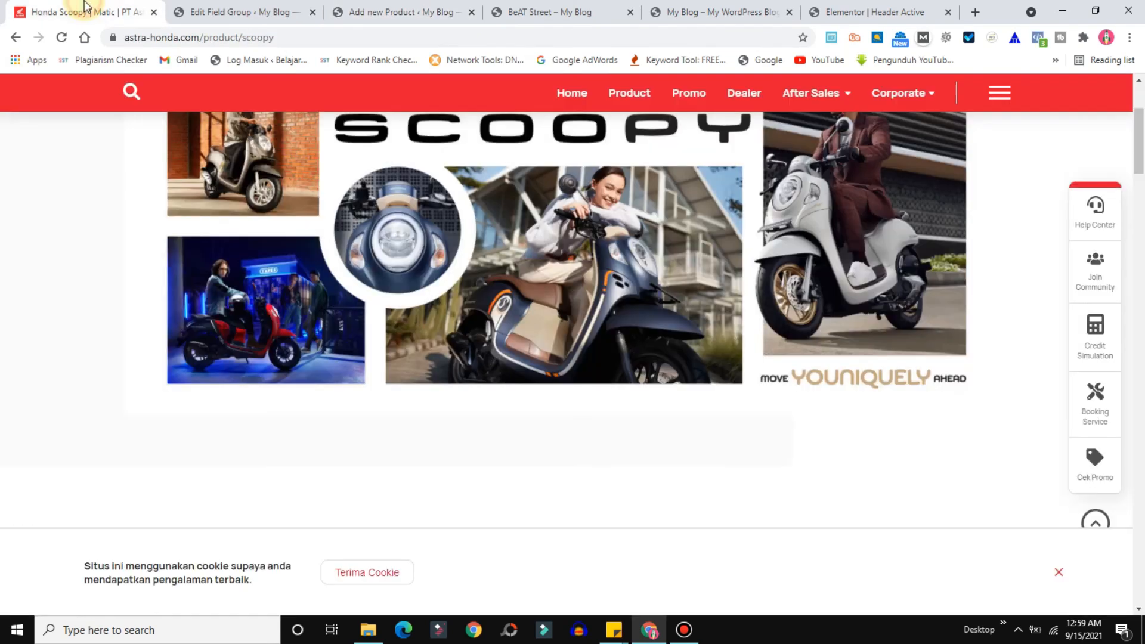
drag(56, 12, 383, 5)
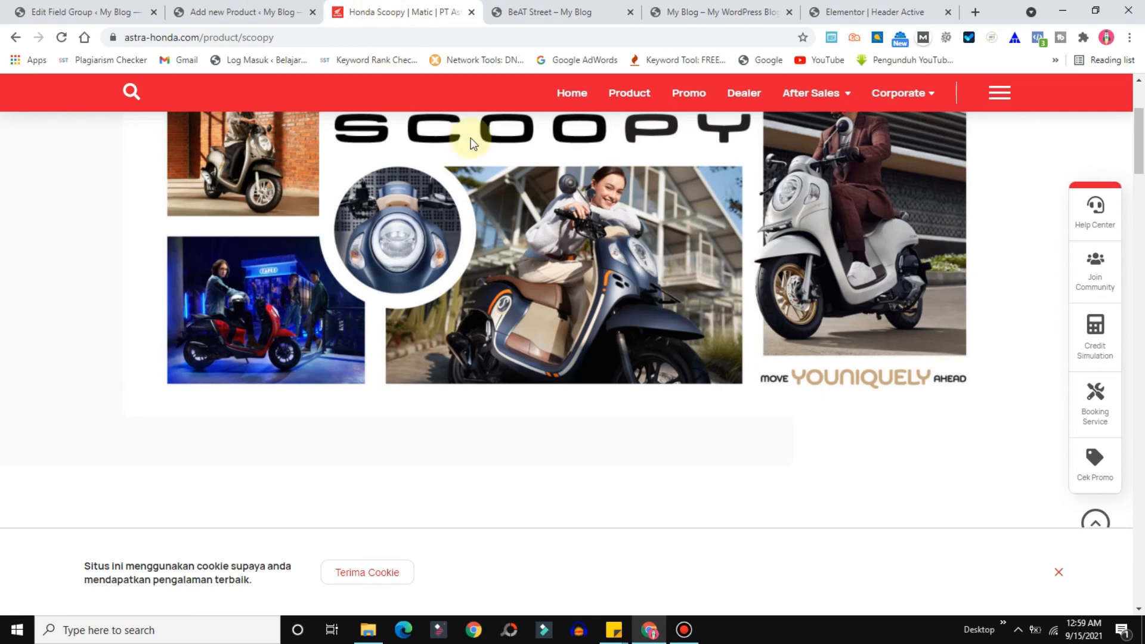
click(257, 9)
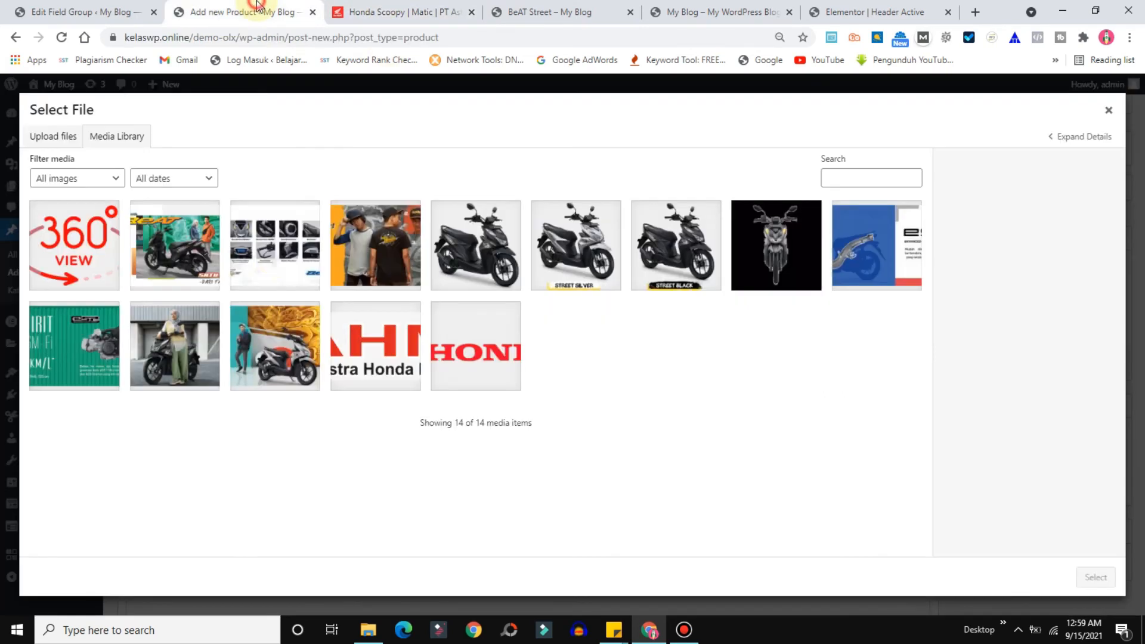
click(45, 140)
click(595, 340)
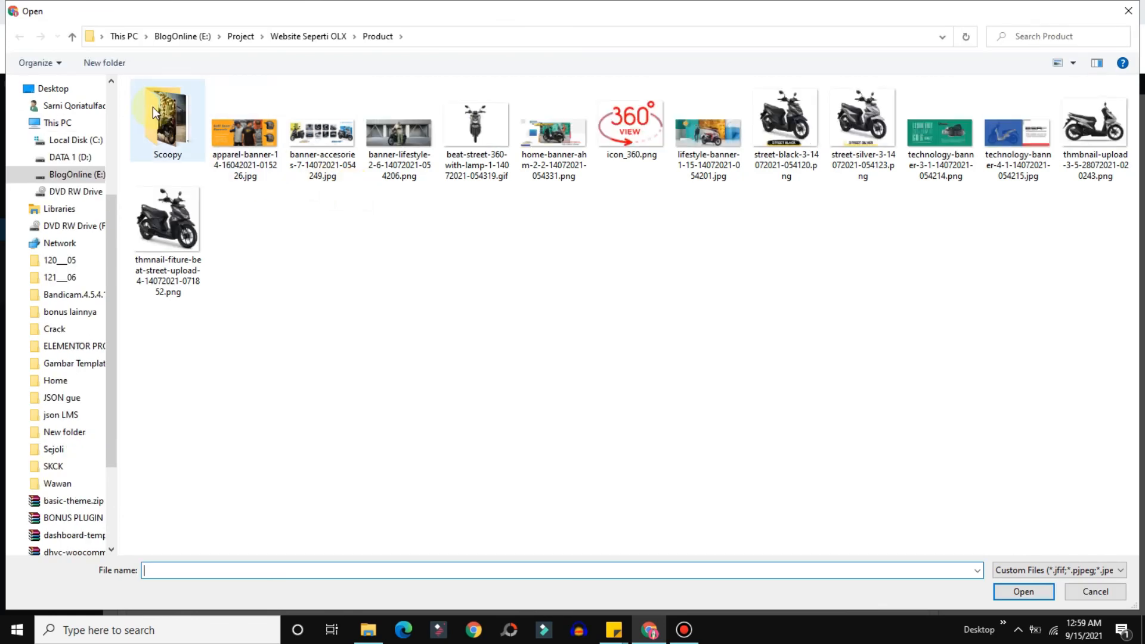
double_click(153, 112)
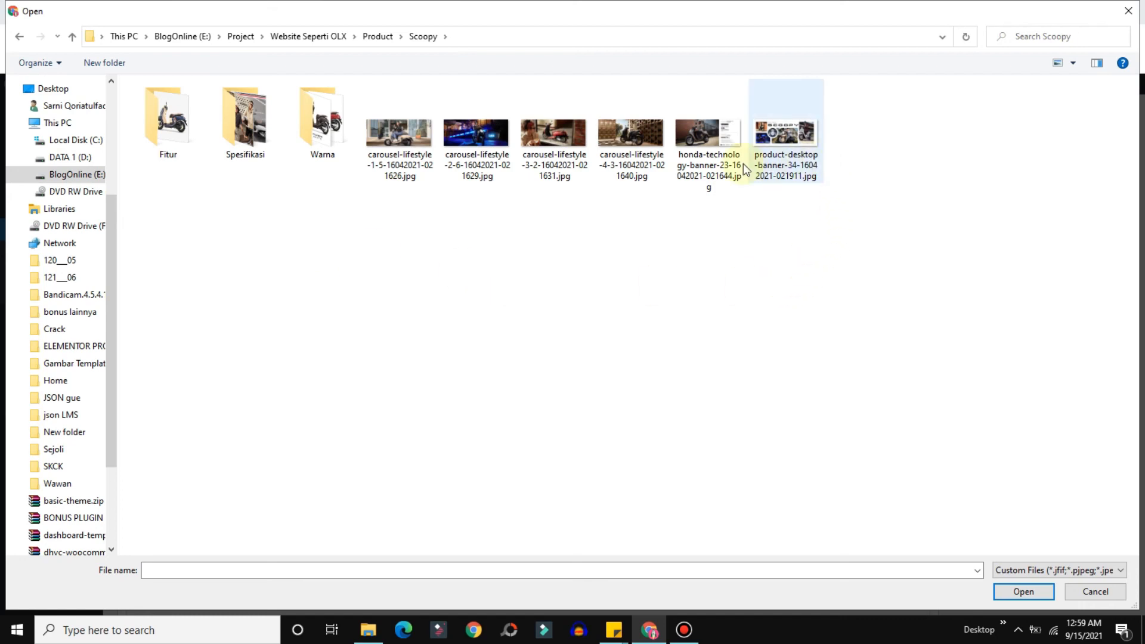
click(775, 143)
click(1023, 592)
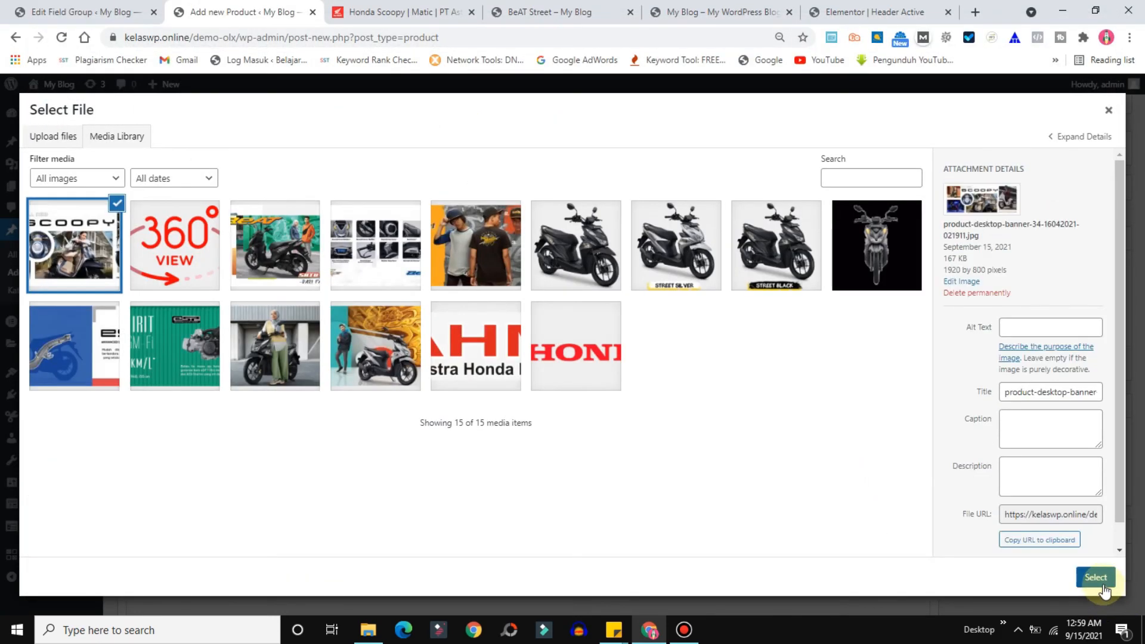
click(1096, 578)
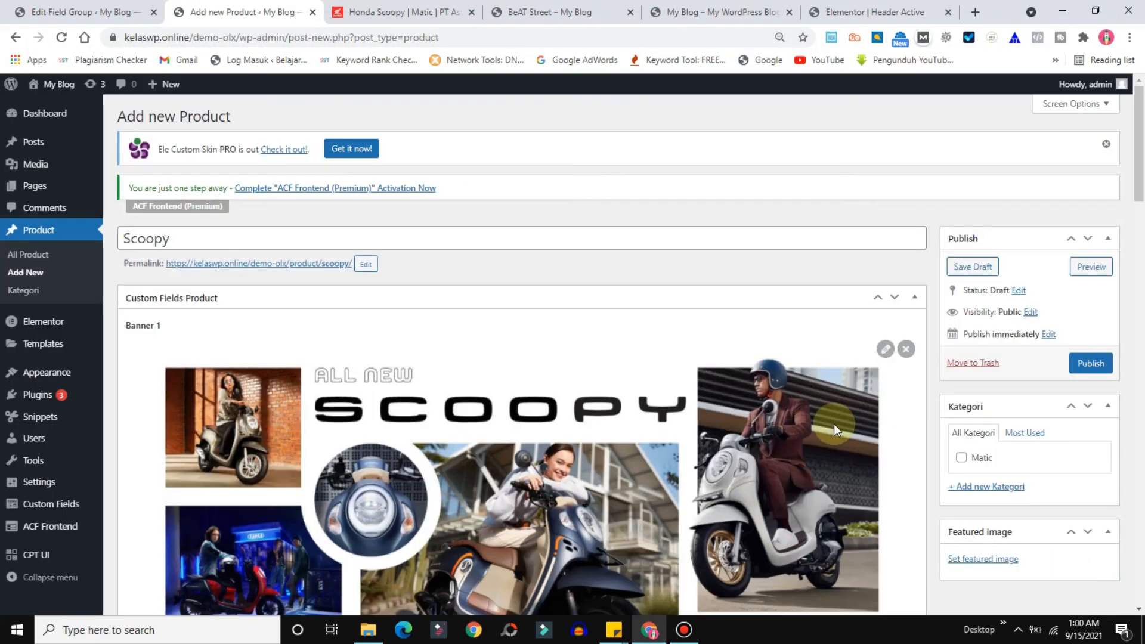
Compare the empty Slider 1 field with the lifestyle image slider on the Honda Scoopy reference page
drag(1141, 151, 1141, 265)
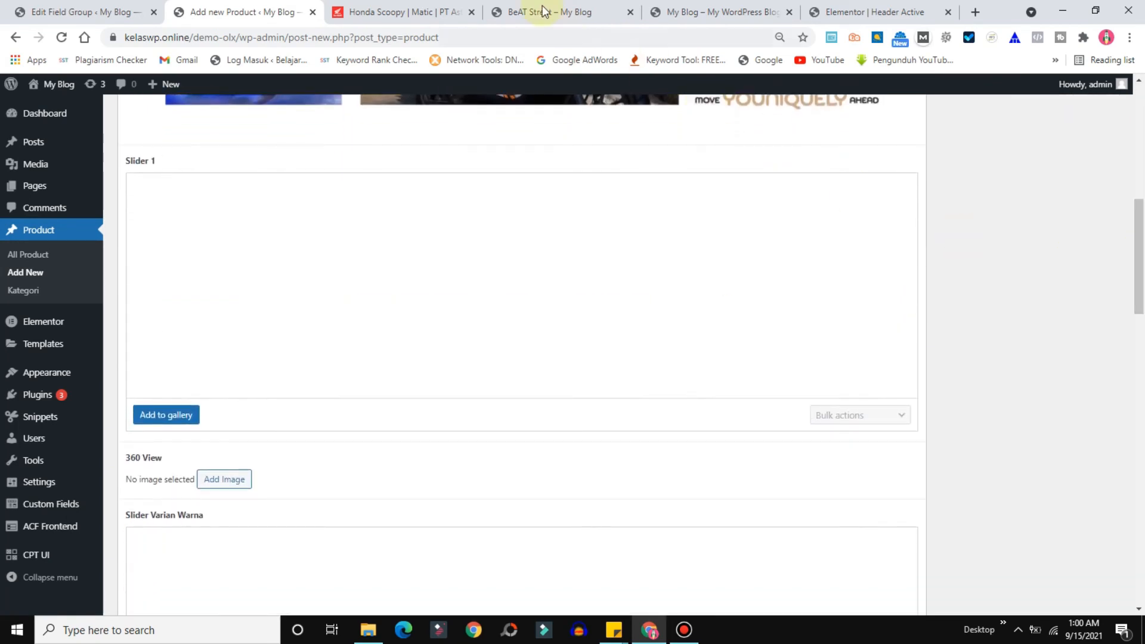
click(395, 12)
drag(1142, 170, 1142, 200)
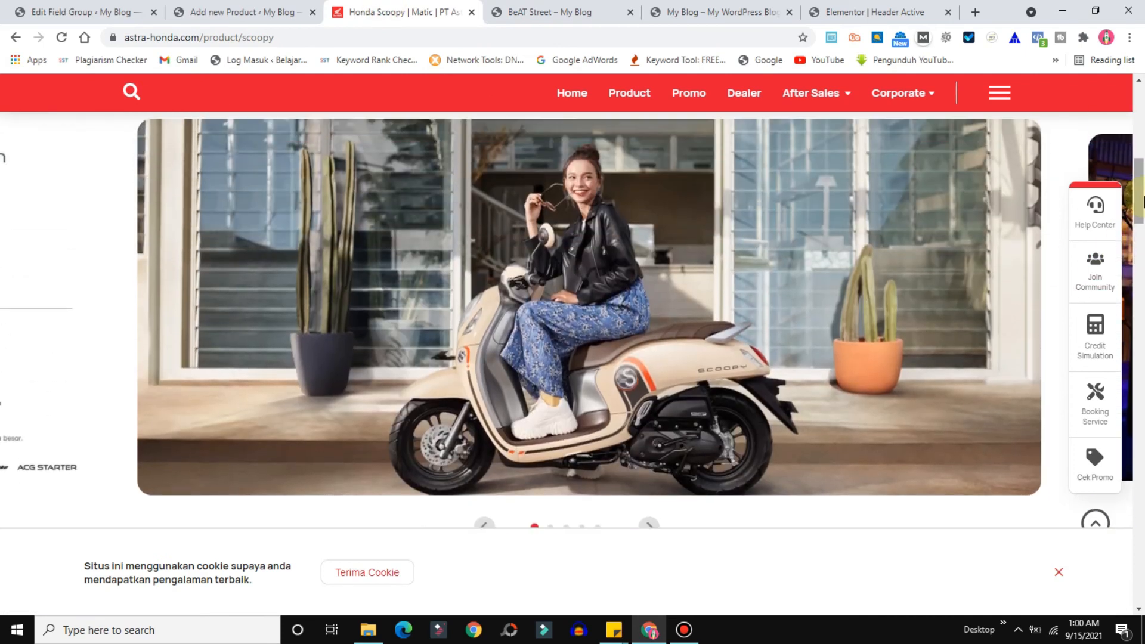
click(648, 521)
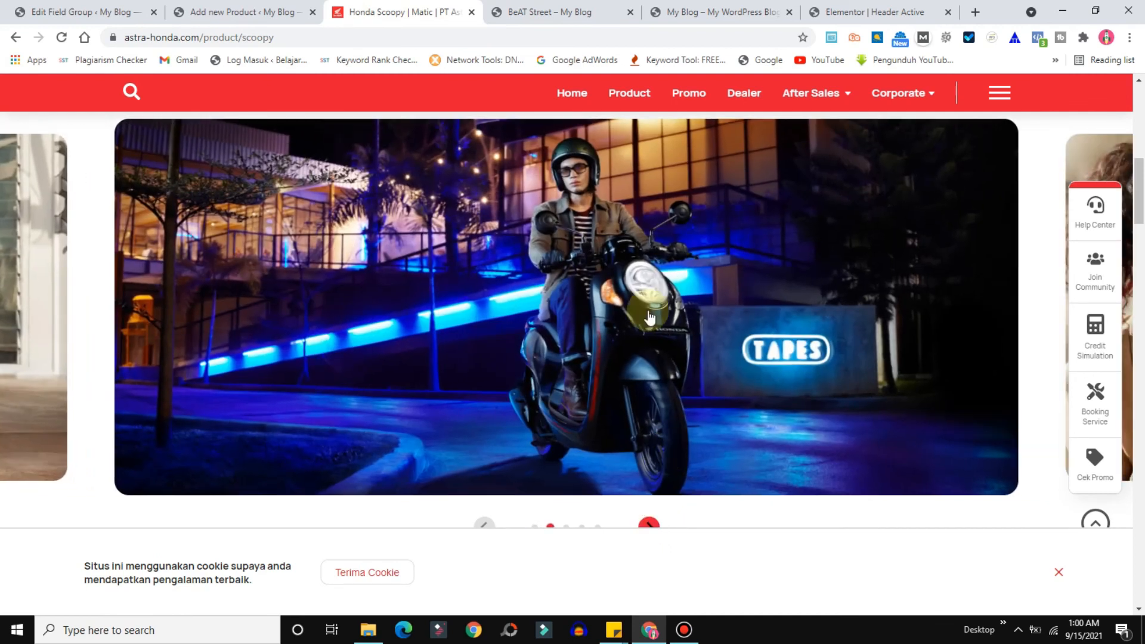
Upload the four carousel-lifestyle images and the honda-technology-banner-23 image from the Scoopy folder and add them to the Slider 1 gallery
click(225, 12)
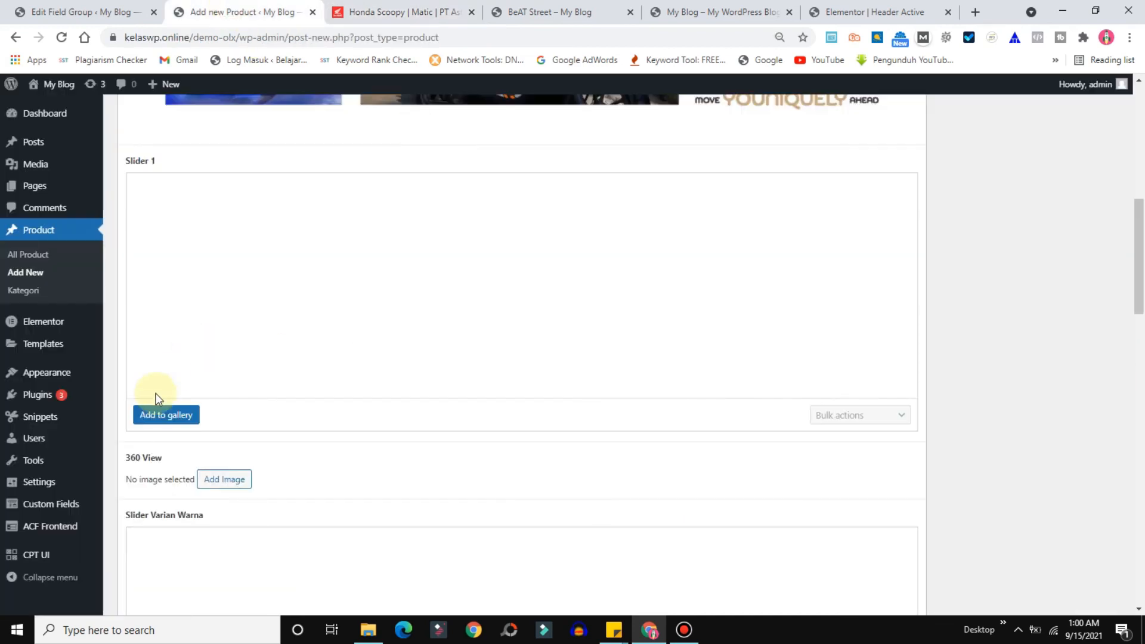
click(153, 418)
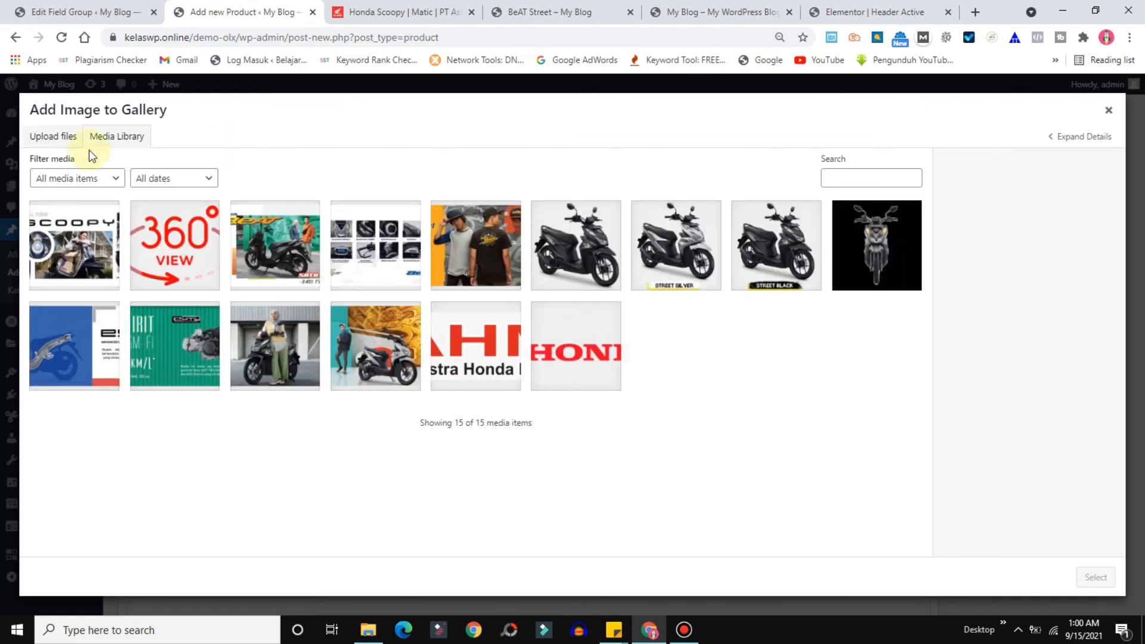
click(55, 142)
click(561, 339)
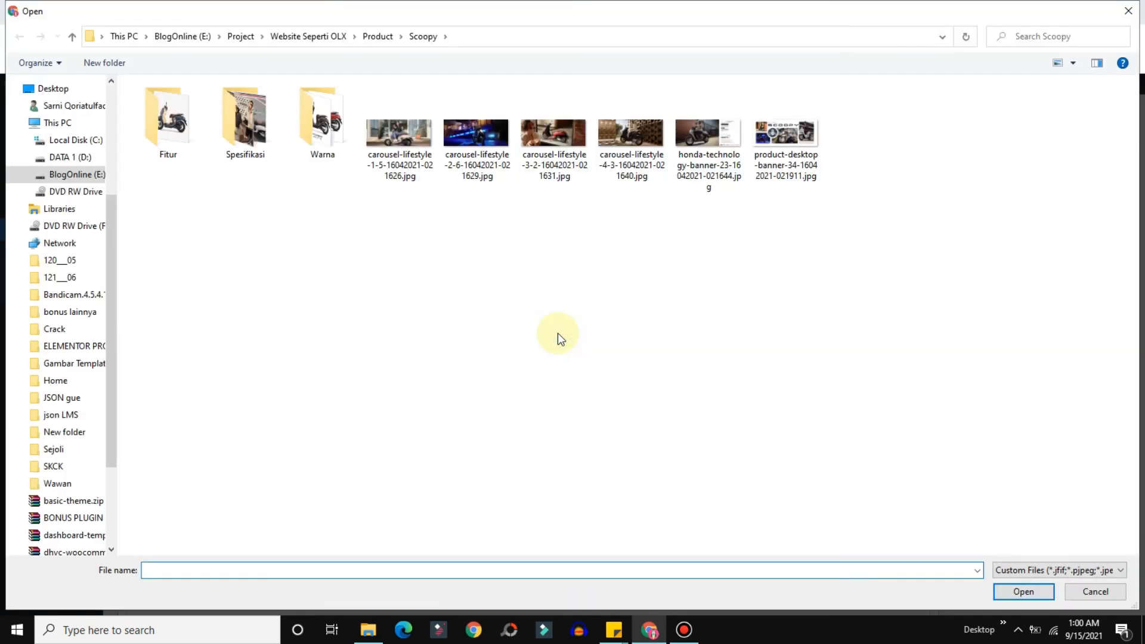
click(395, 135)
ctrl+click(471, 140)
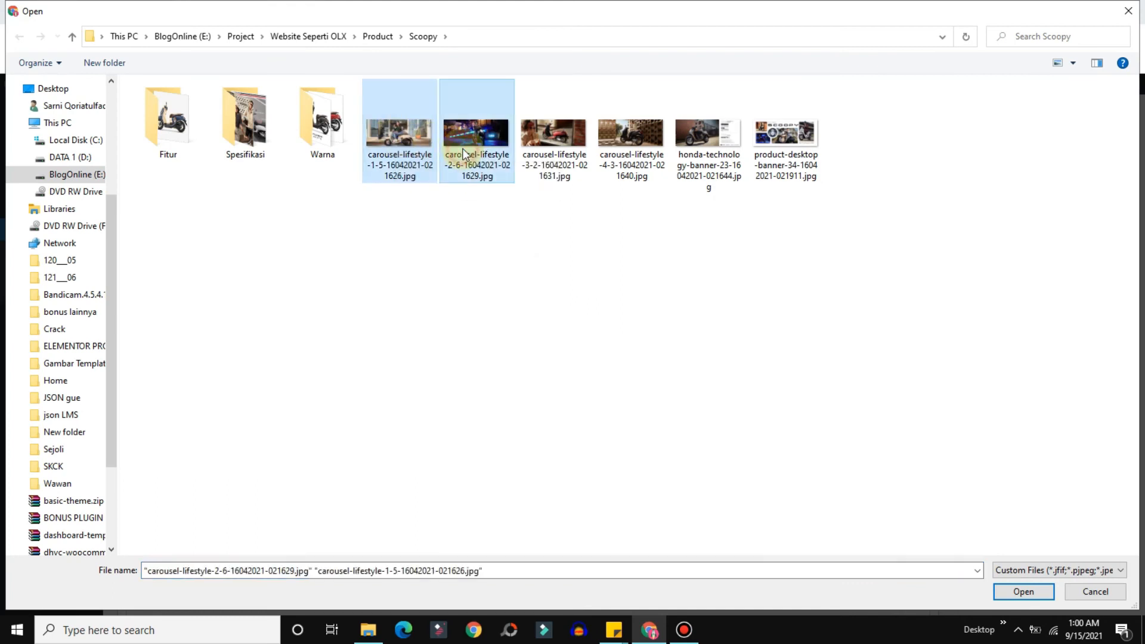
ctrl+click(563, 143)
ctrl+click(644, 158)
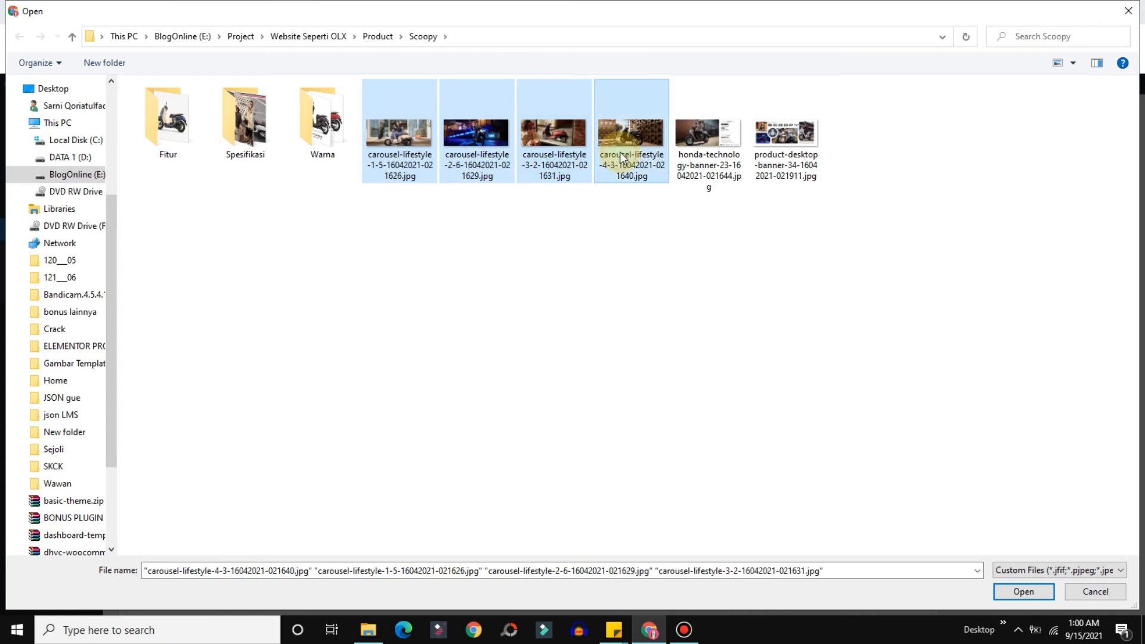
ctrl+click(702, 161)
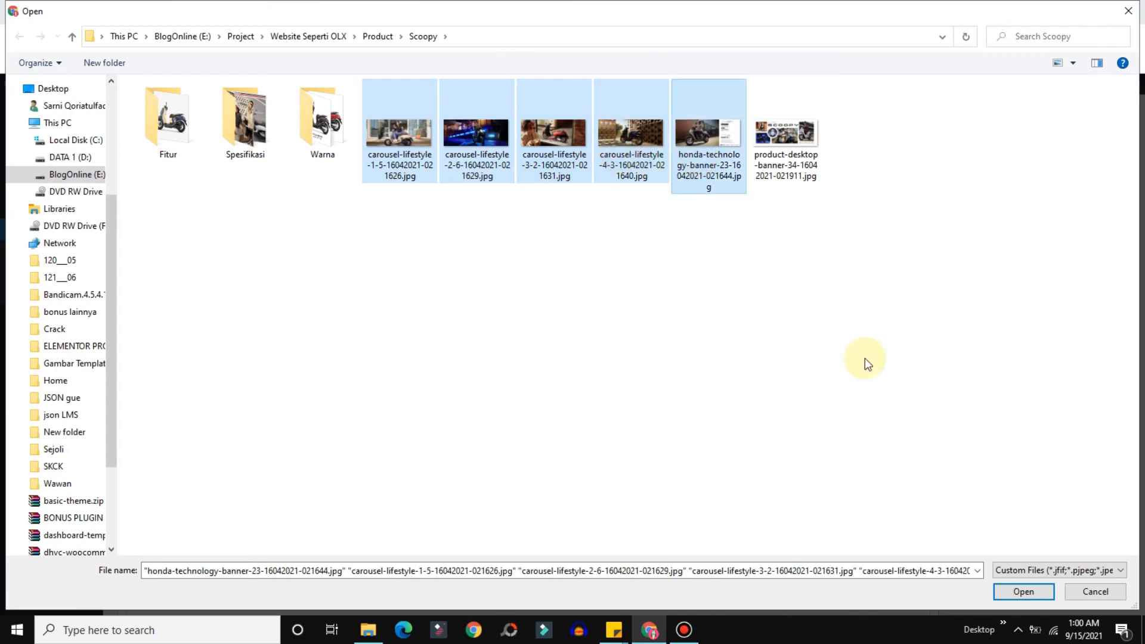
click(1018, 590)
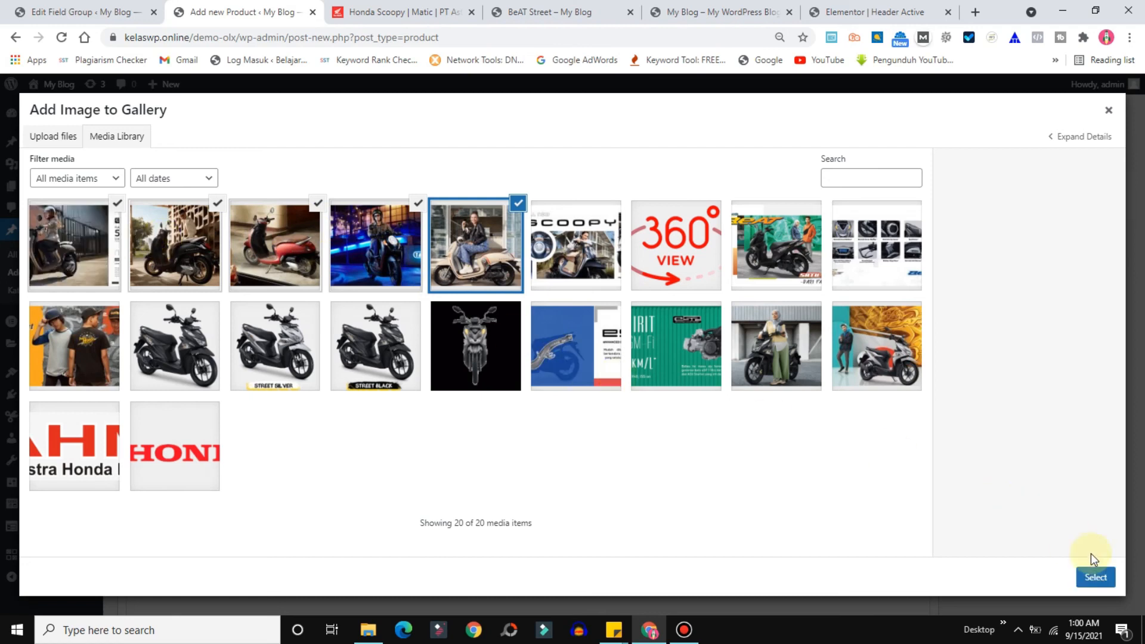
click(1095, 578)
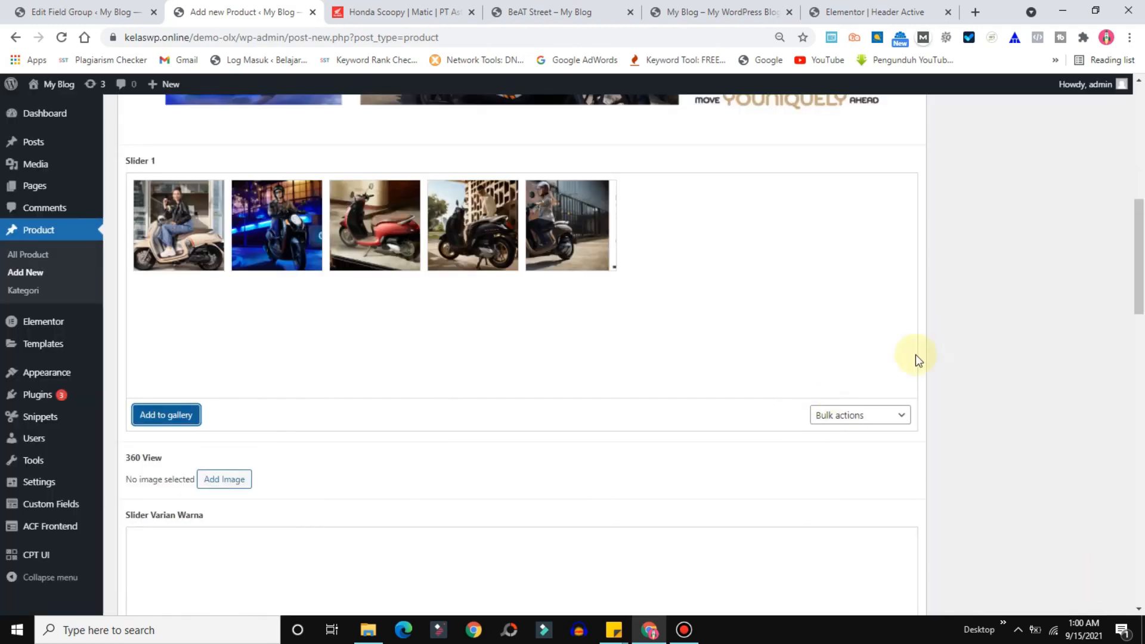
Check the Honda Scoopy reference page for content matching the 360 View and Slider Varian Warna fields, and return to the product form
scroll(1136, 283, down, 4)
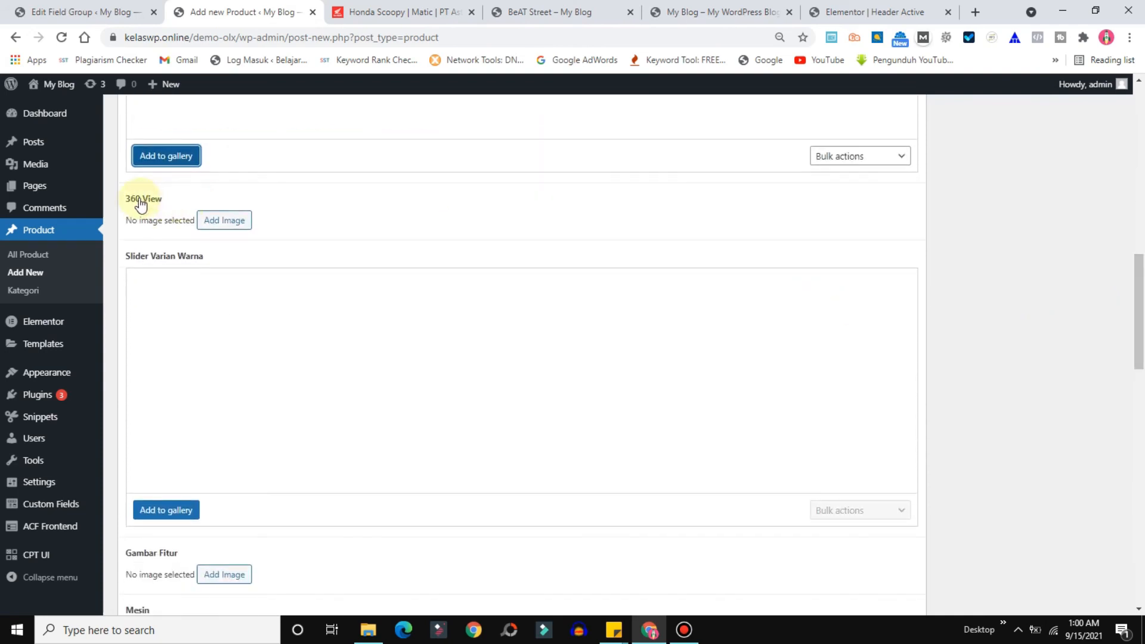
click(441, 11)
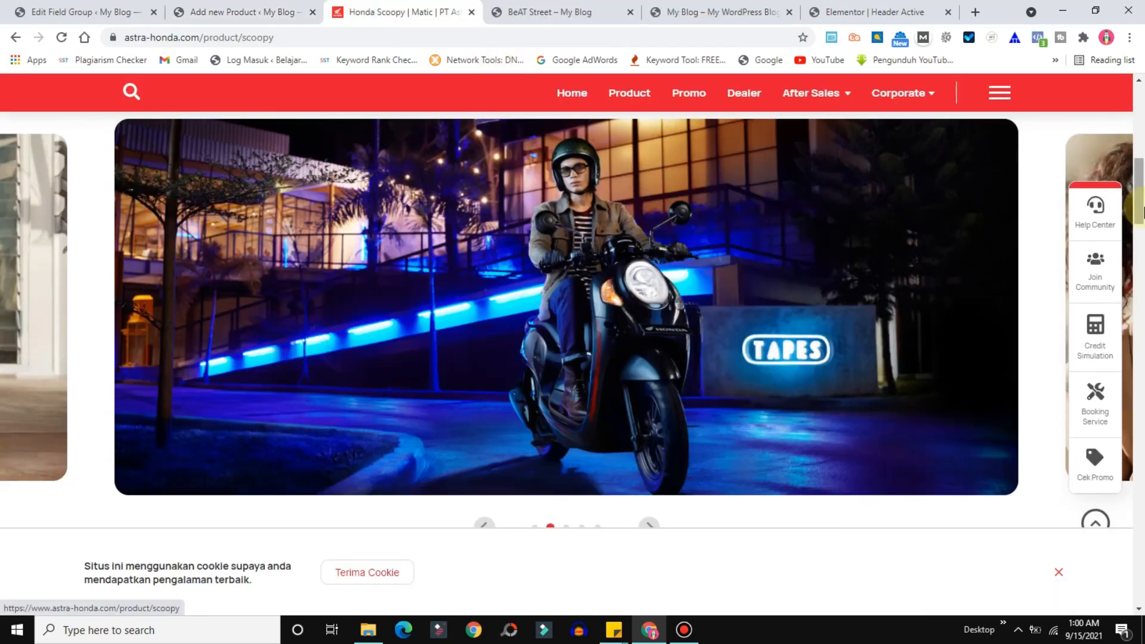
drag(1142, 206, 1117, 262)
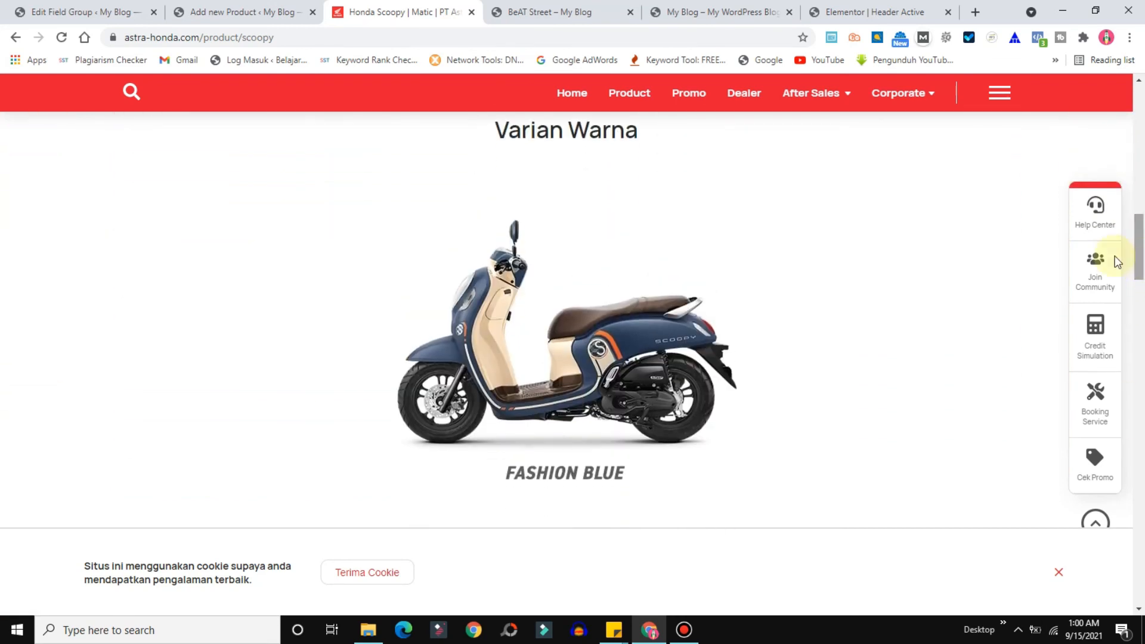
click(201, 9)
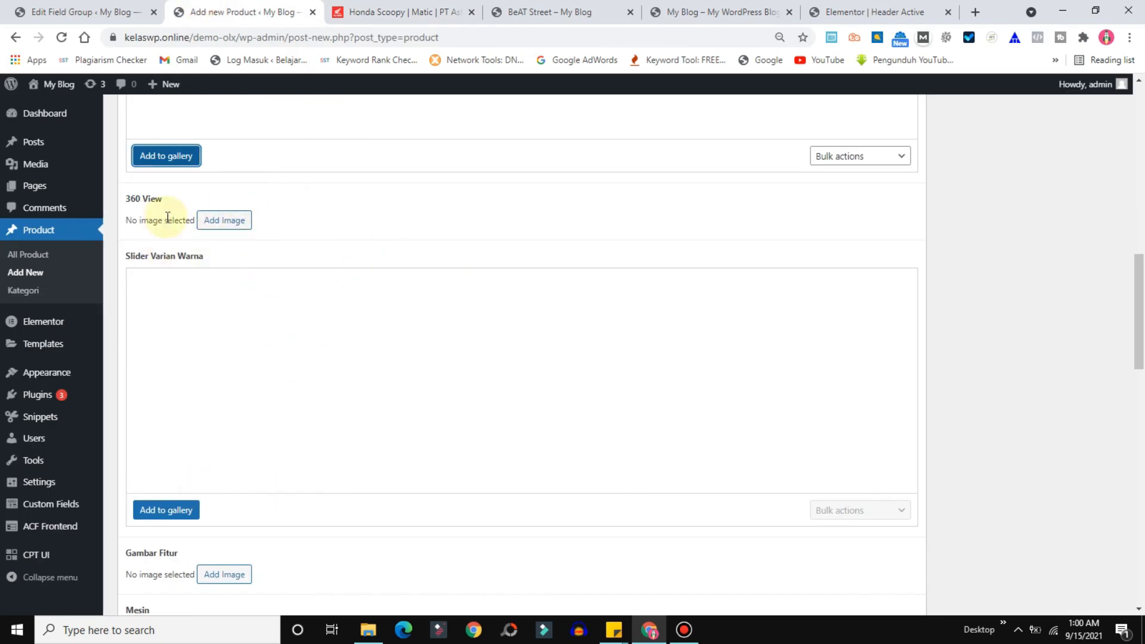
click(596, 13)
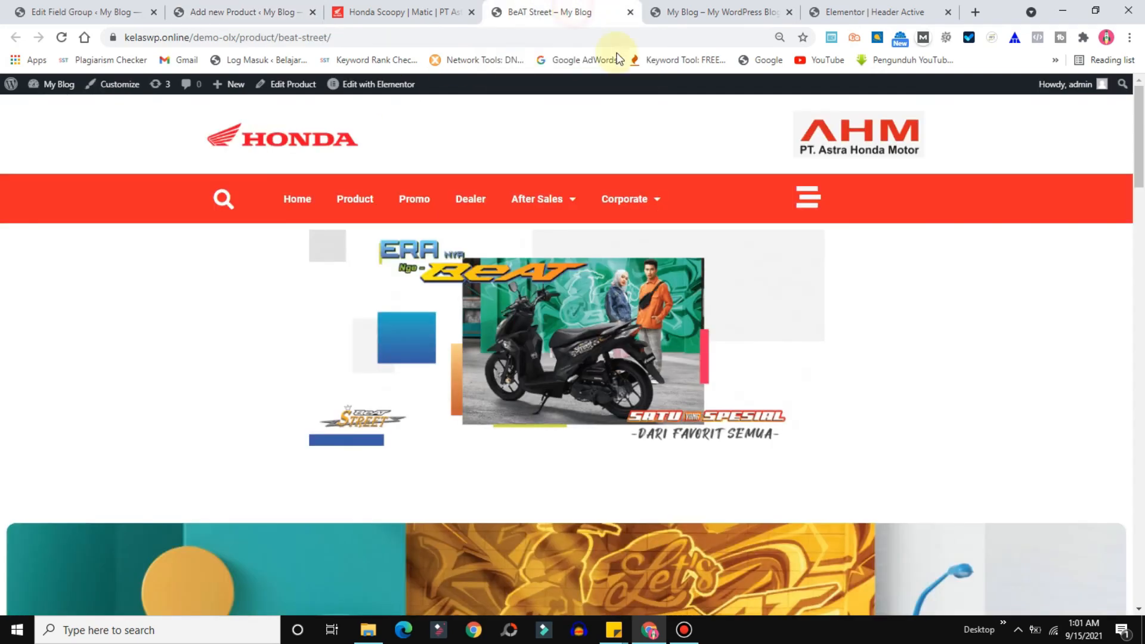
click(249, 6)
click(218, 220)
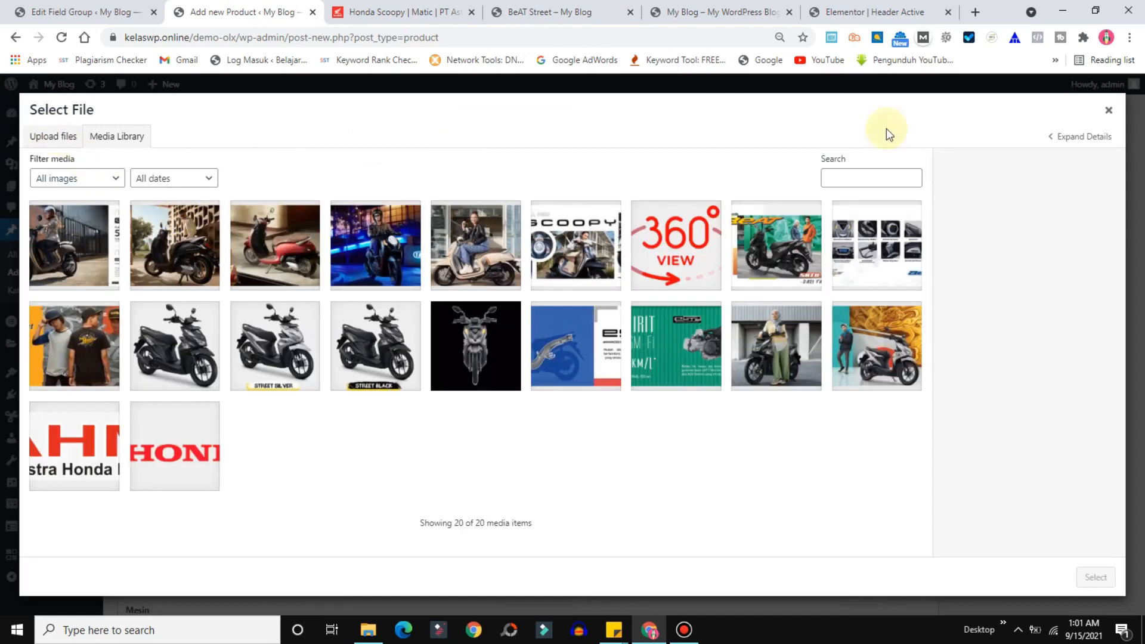
click(1110, 112)
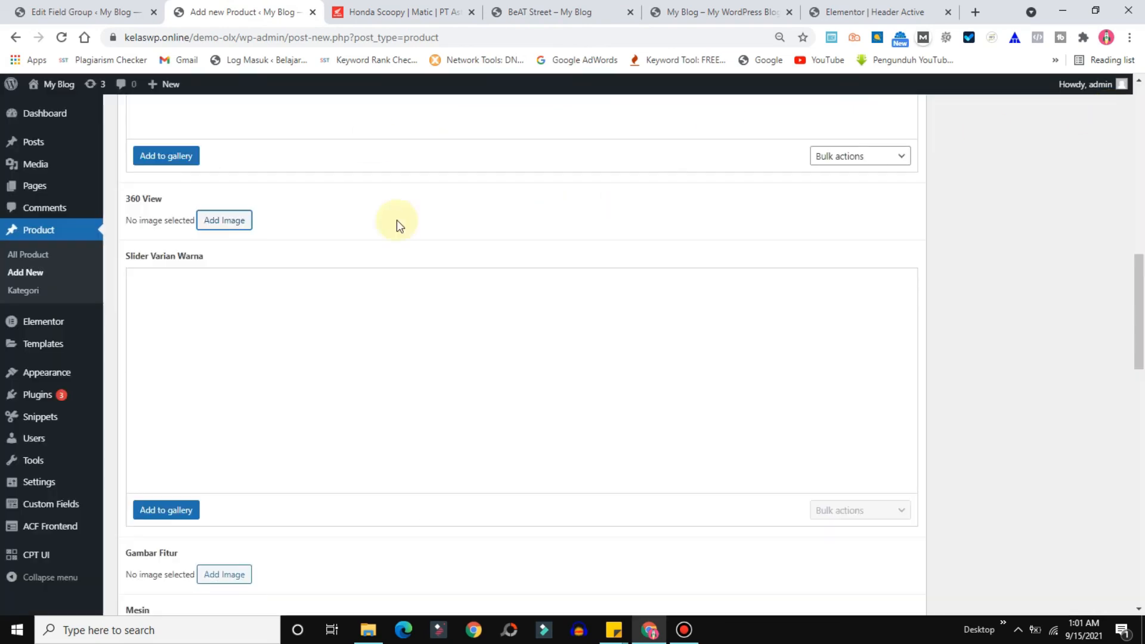
Start a file upload for the Slider Varian Warna gallery and open the Warna subfolder of the Scoopy folder
click(152, 514)
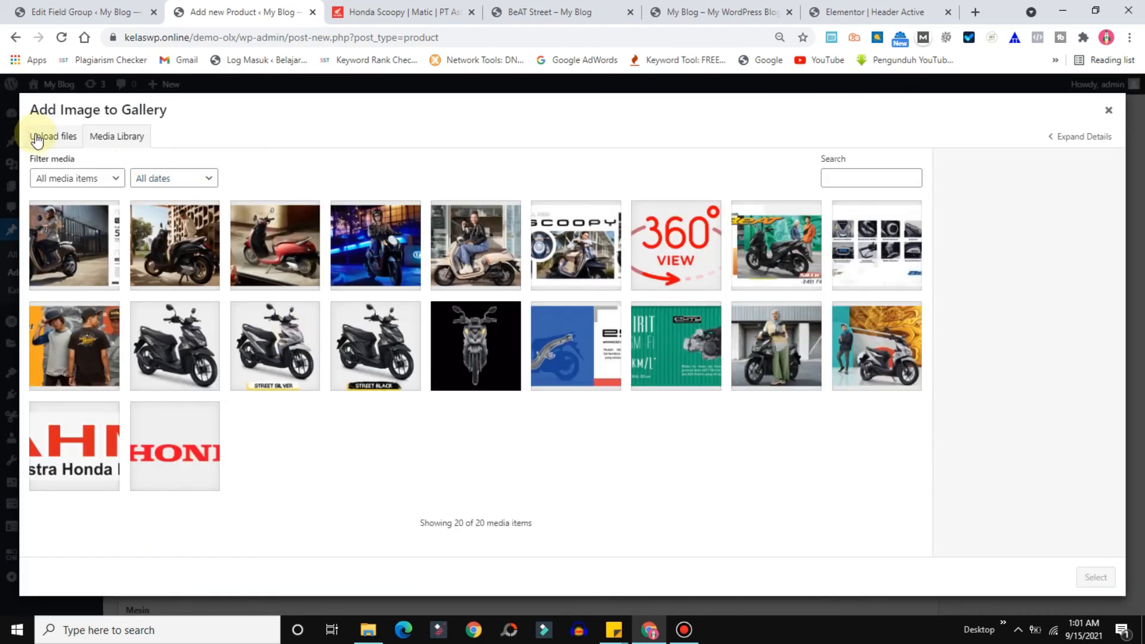
click(40, 137)
click(560, 339)
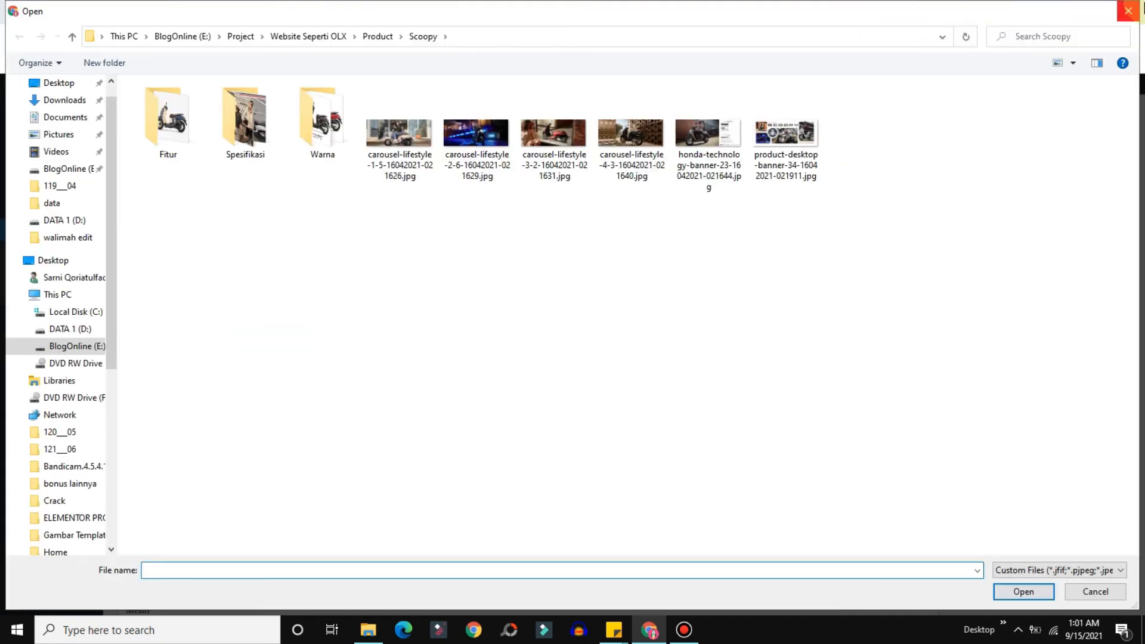
click(1136, 10)
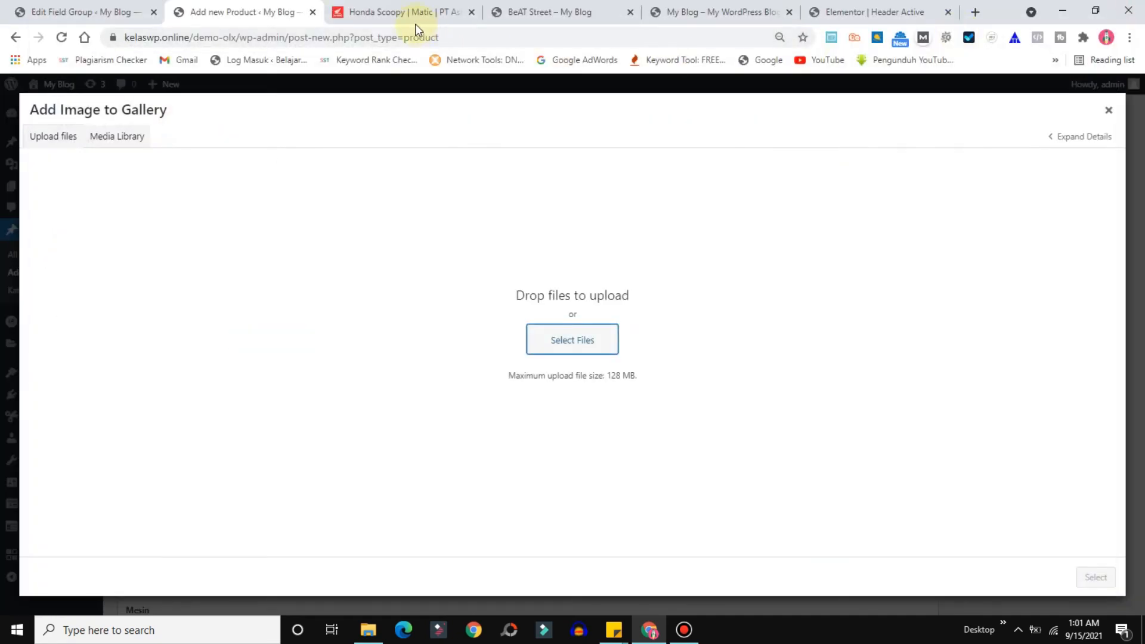
click(560, 343)
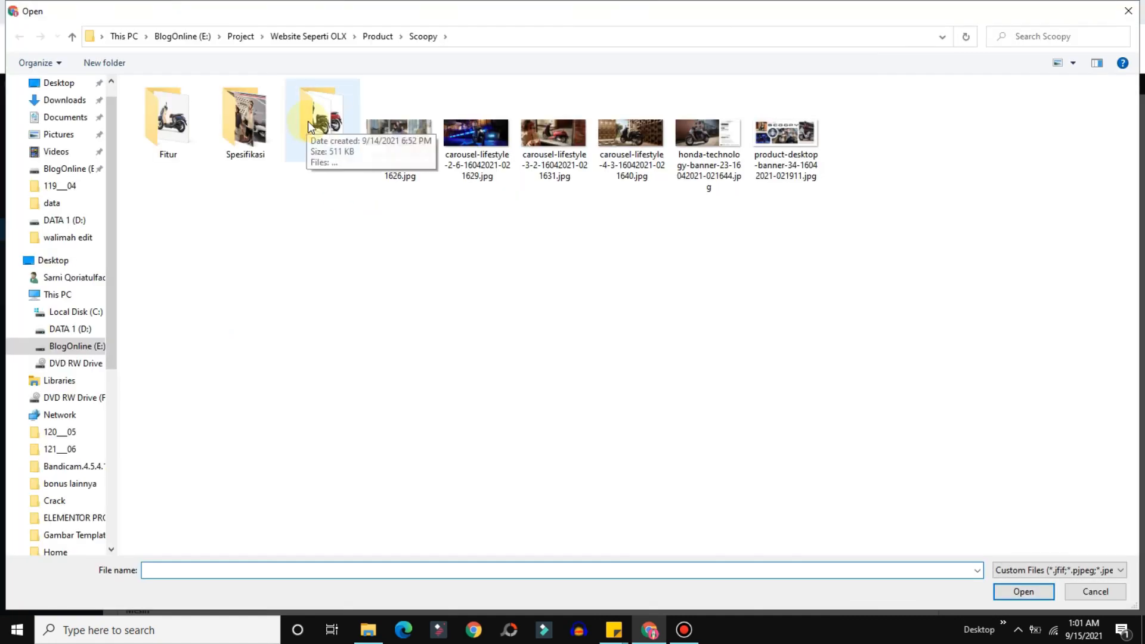
double_click(308, 121)
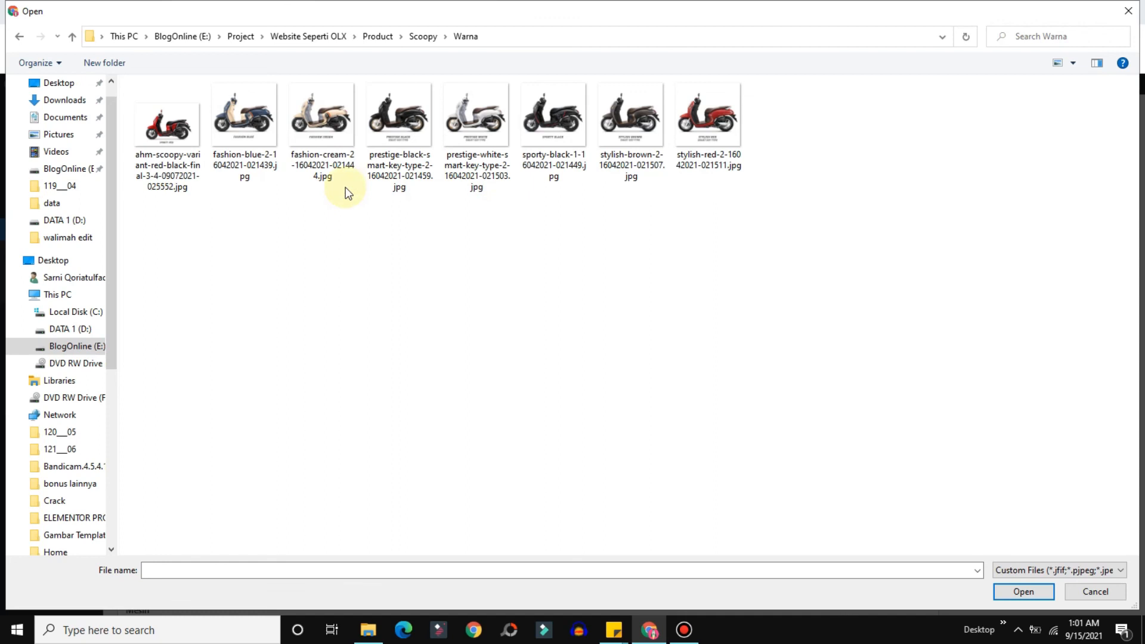
Upload the seven fashion, prestige, sporty and stylish colour images, leaving out the ahm-scoopy-variant file, and add them to the Slider Varian Warna gallery
click(239, 122)
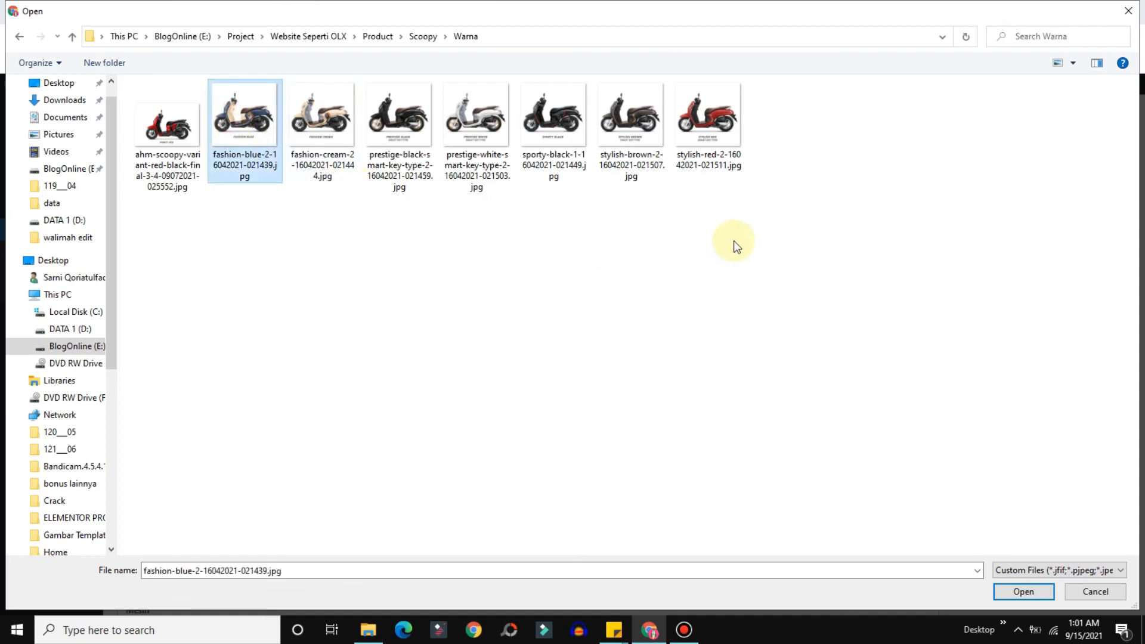
click(321, 131)
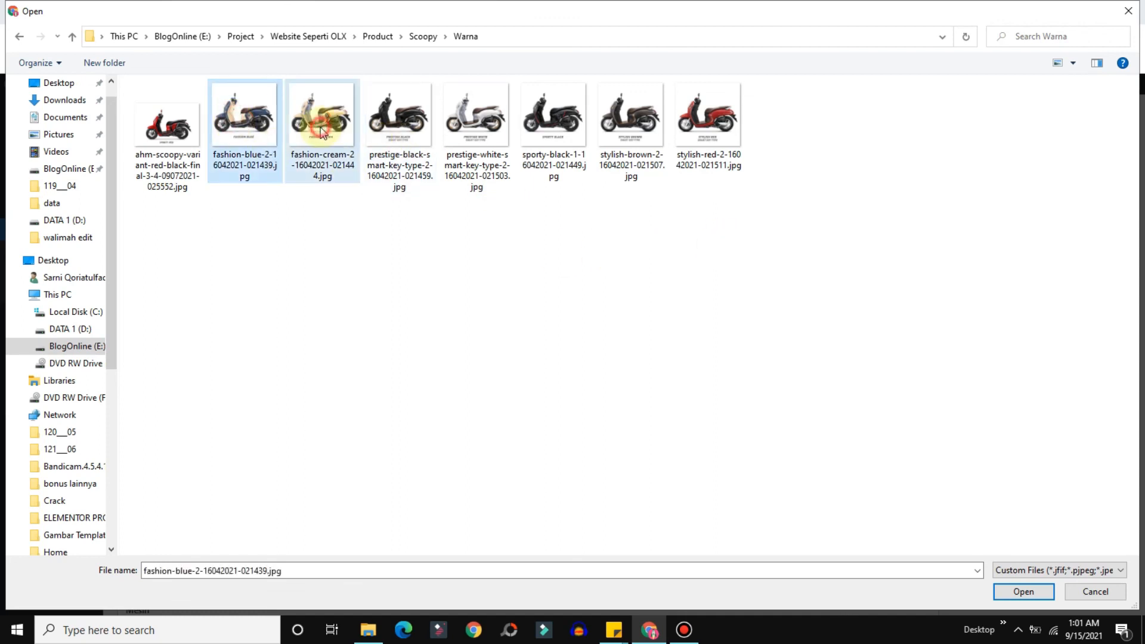
ctrl+click(399, 119)
ctrl+click(477, 122)
ctrl+click(562, 152)
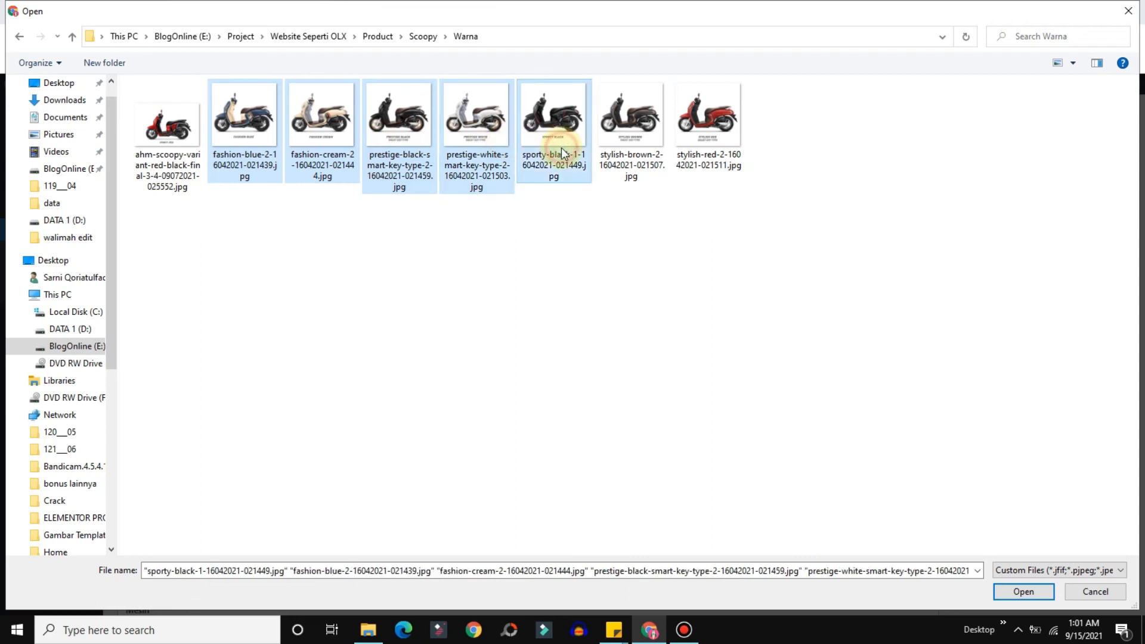
ctrl+click(629, 119)
ctrl+click(719, 144)
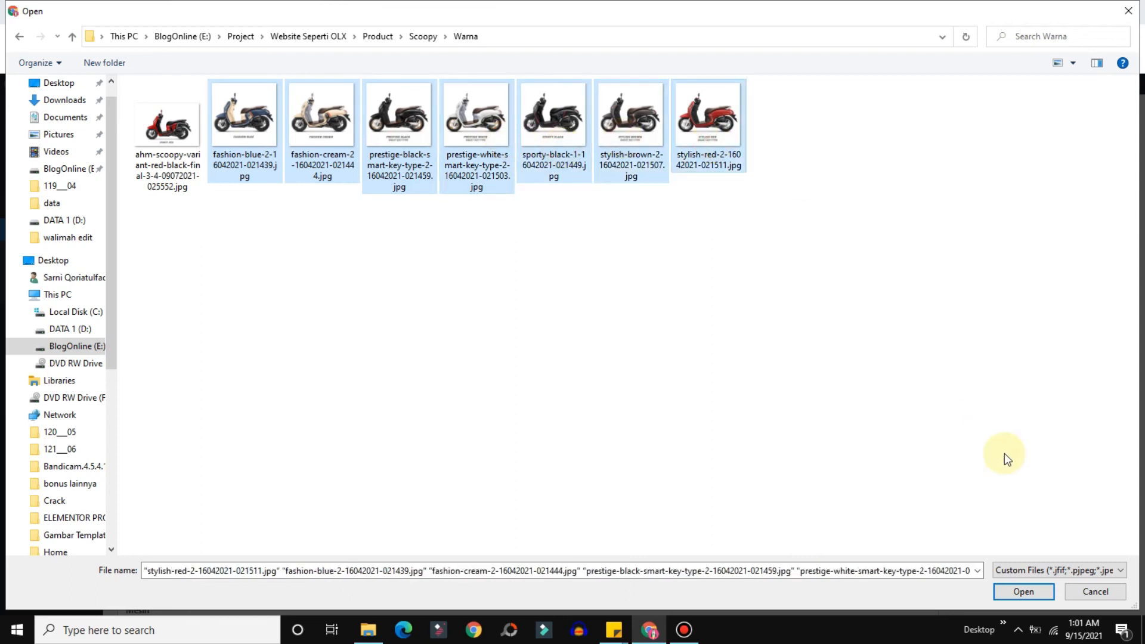
click(1040, 587)
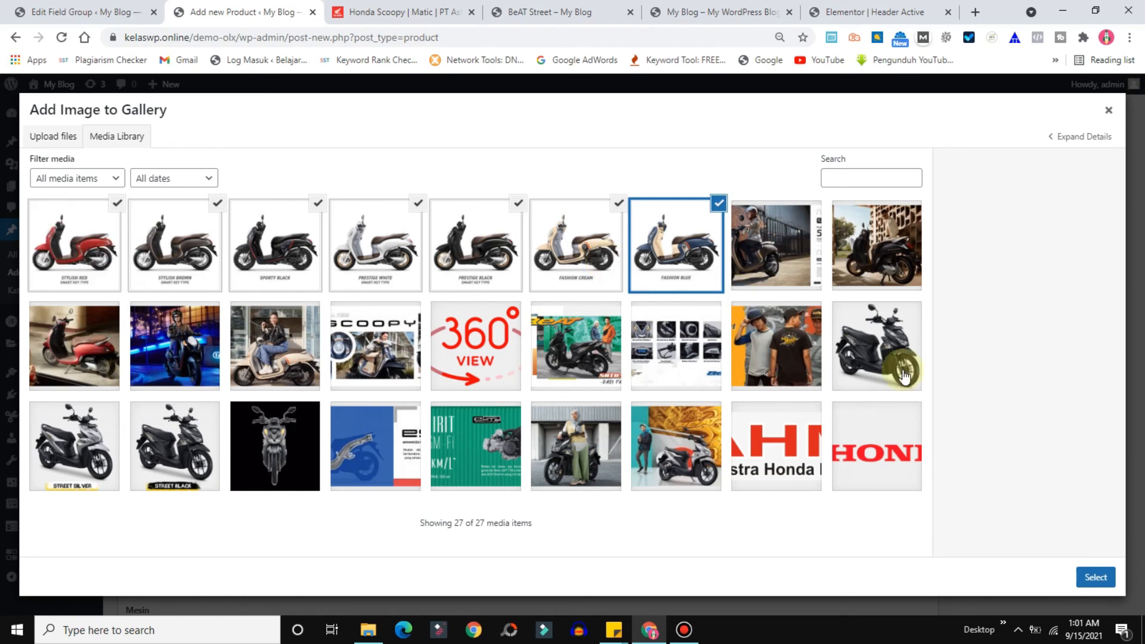
click(1095, 577)
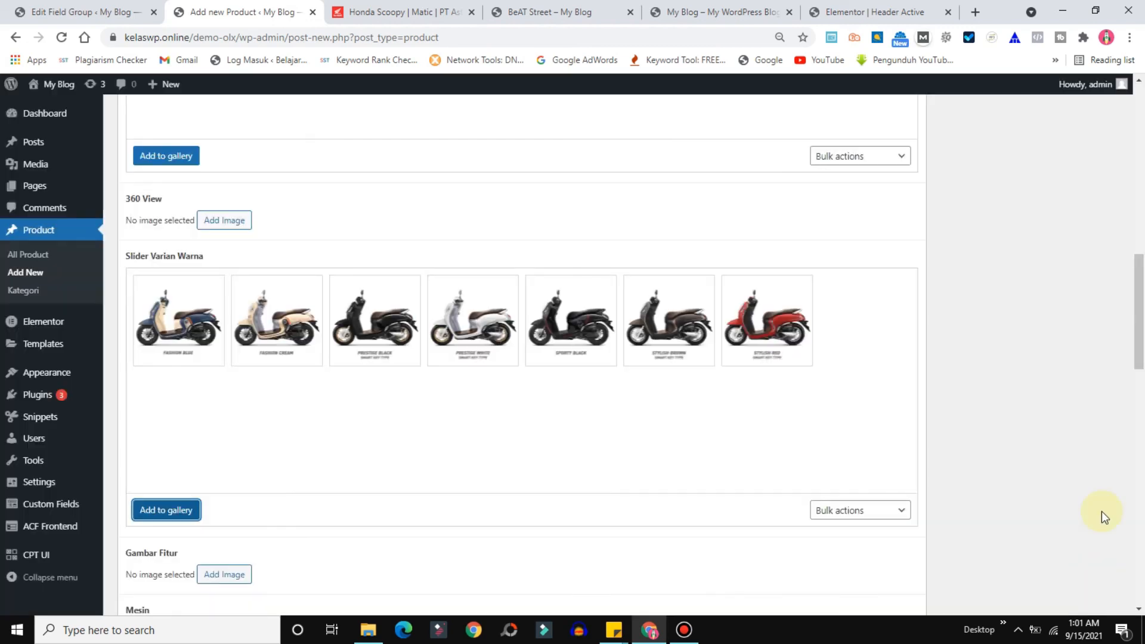
Upload scoopy-3.png from the Scoopy folder's Fitur subfolder and set it as the Gambar Fitur image, checking the Honda Scoopy reference page first
drag(1135, 302, 1135, 378)
click(217, 220)
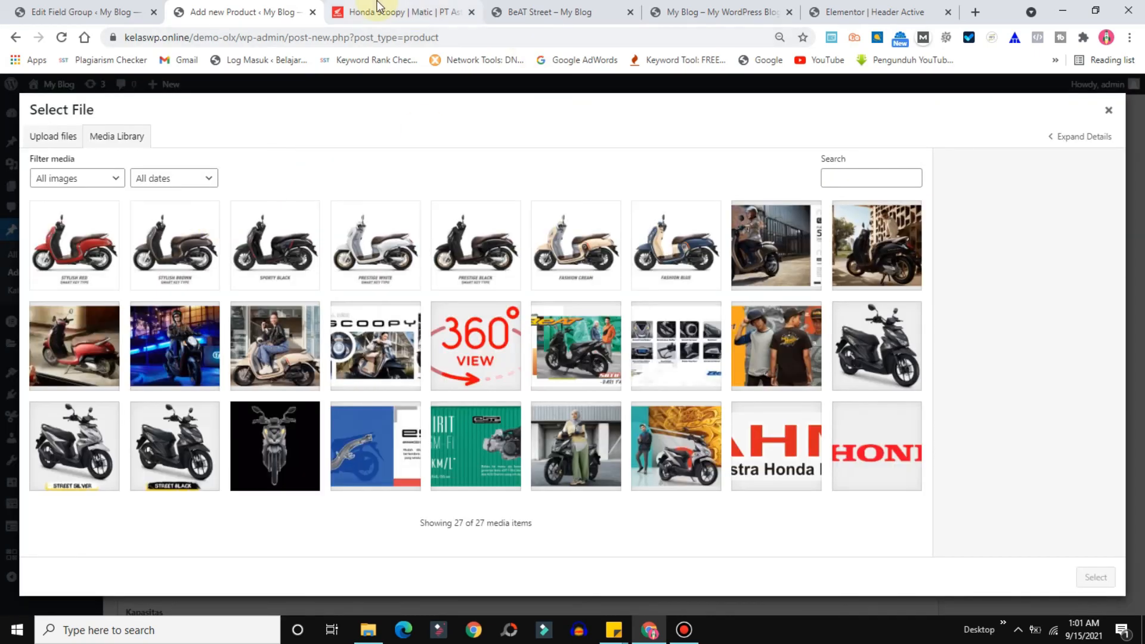
click(378, 7)
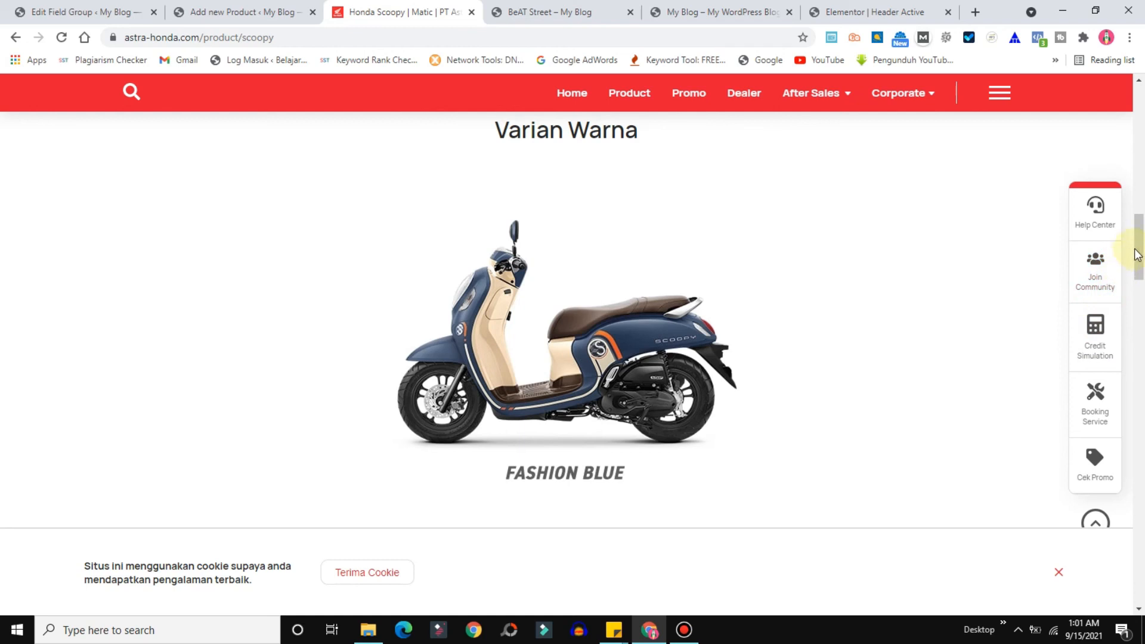
drag(1136, 251, 1140, 316)
click(206, 9)
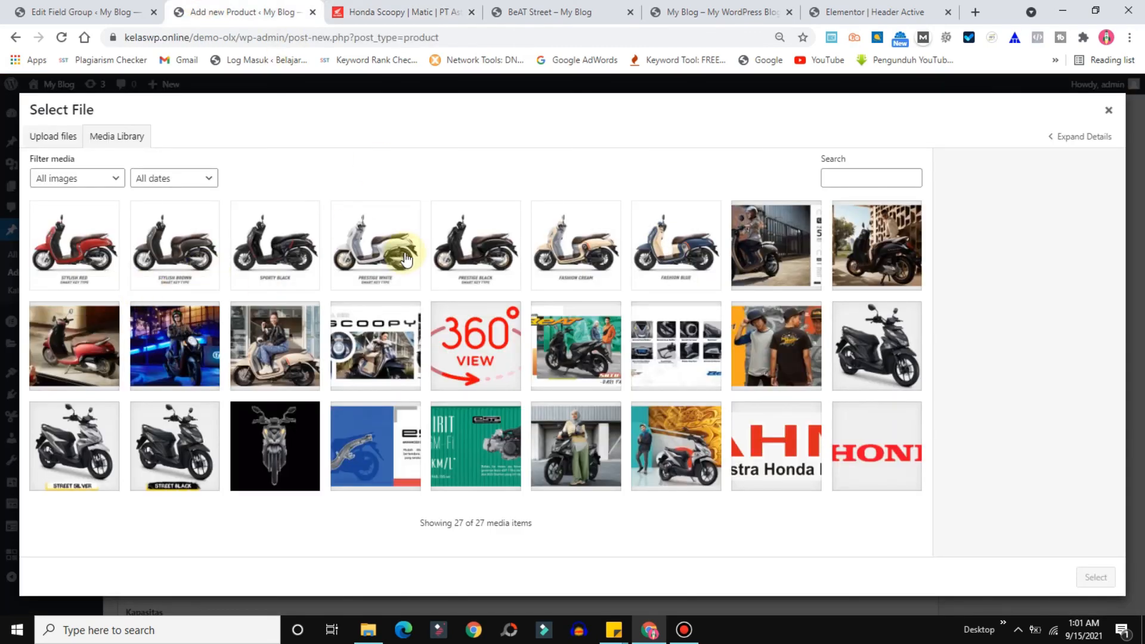
click(33, 137)
click(614, 345)
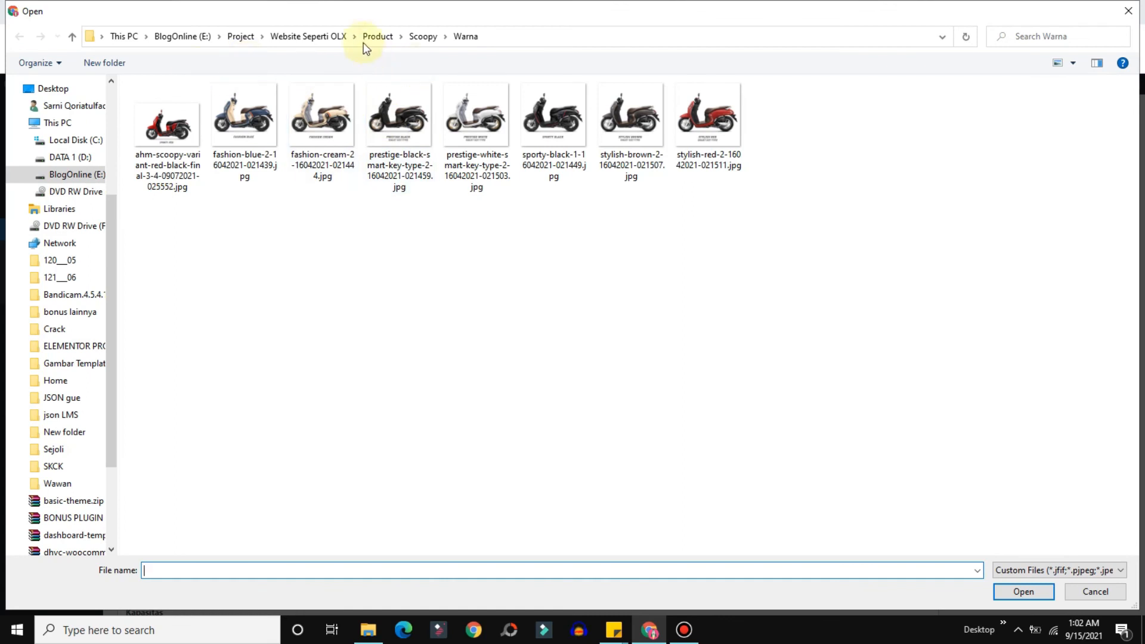
click(418, 37)
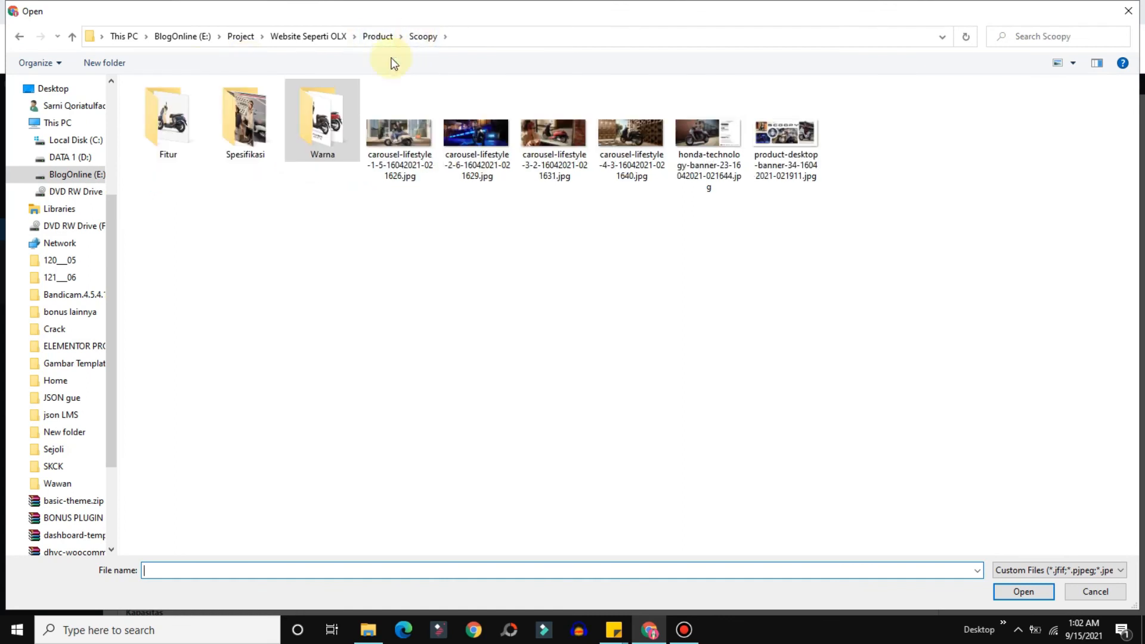
double_click(154, 123)
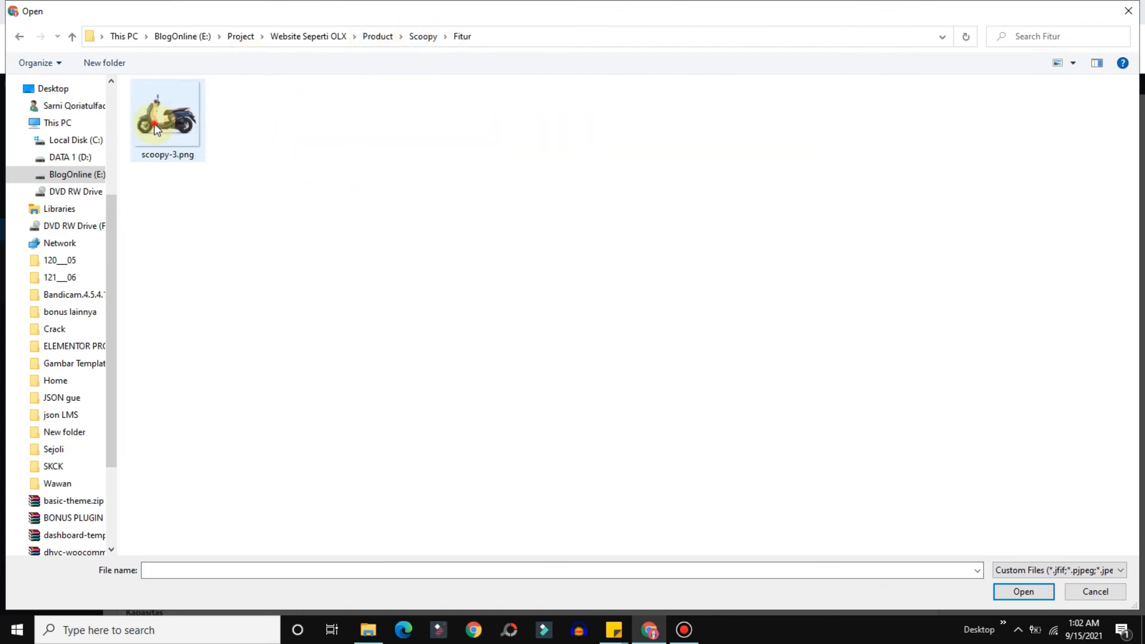
click(154, 123)
click(1024, 592)
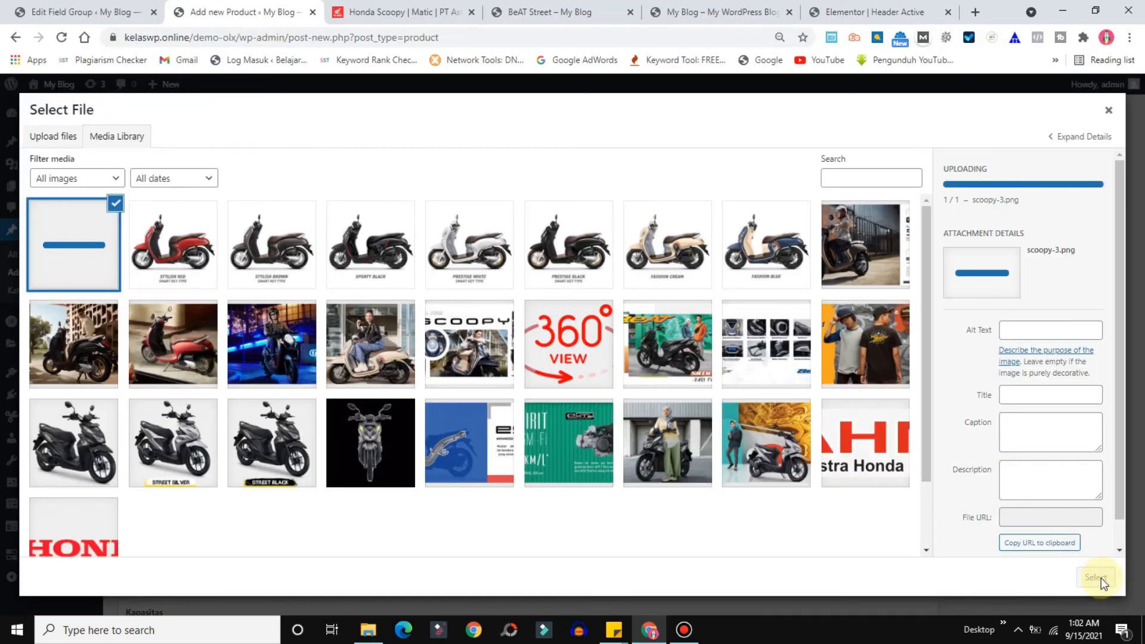
click(1097, 578)
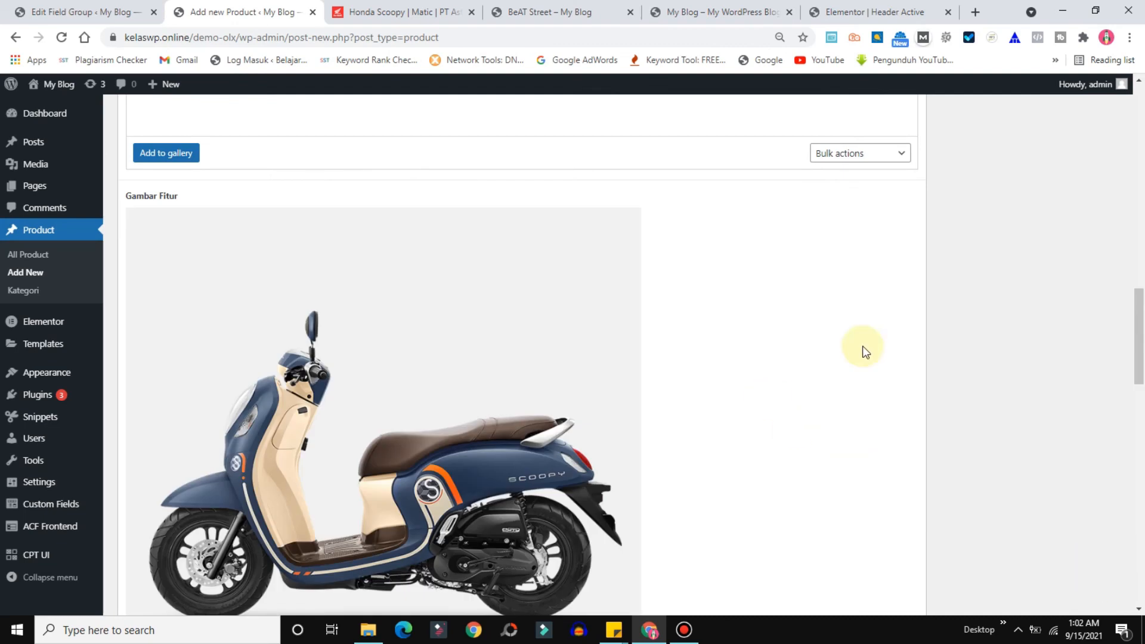
Find the Spesifikasi Motor section on the Honda Scoopy reference page, dismissing the promo pop-ups and the cookie notice
drag(1142, 327, 1141, 427)
click(397, 12)
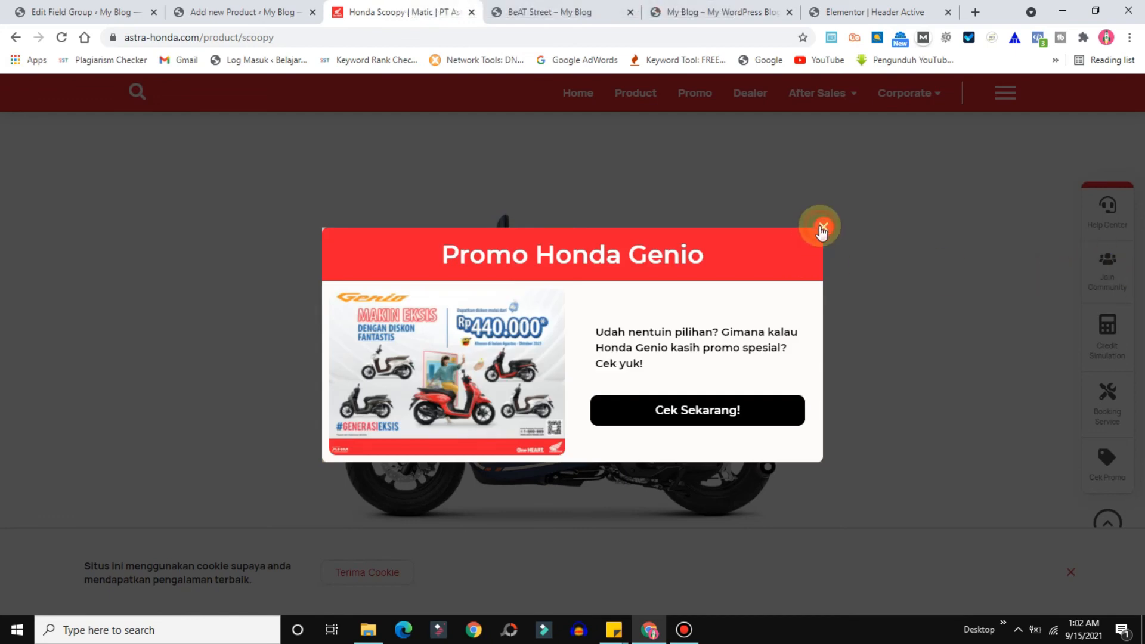
click(822, 229)
scroll(746, 418, down, 5)
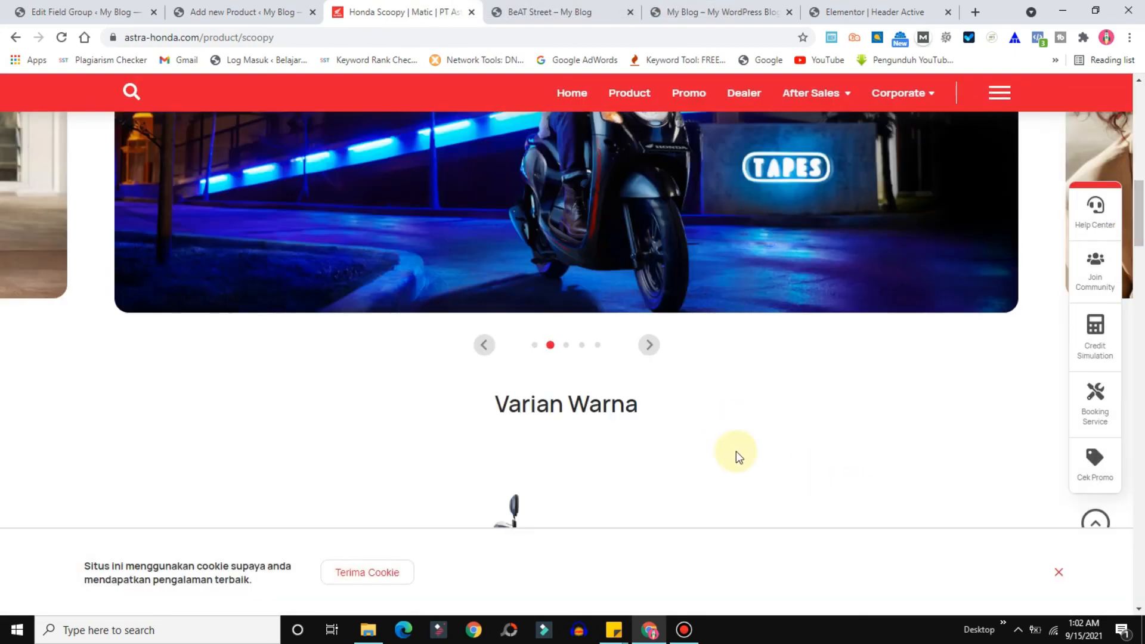
scroll(734, 451, down, 8)
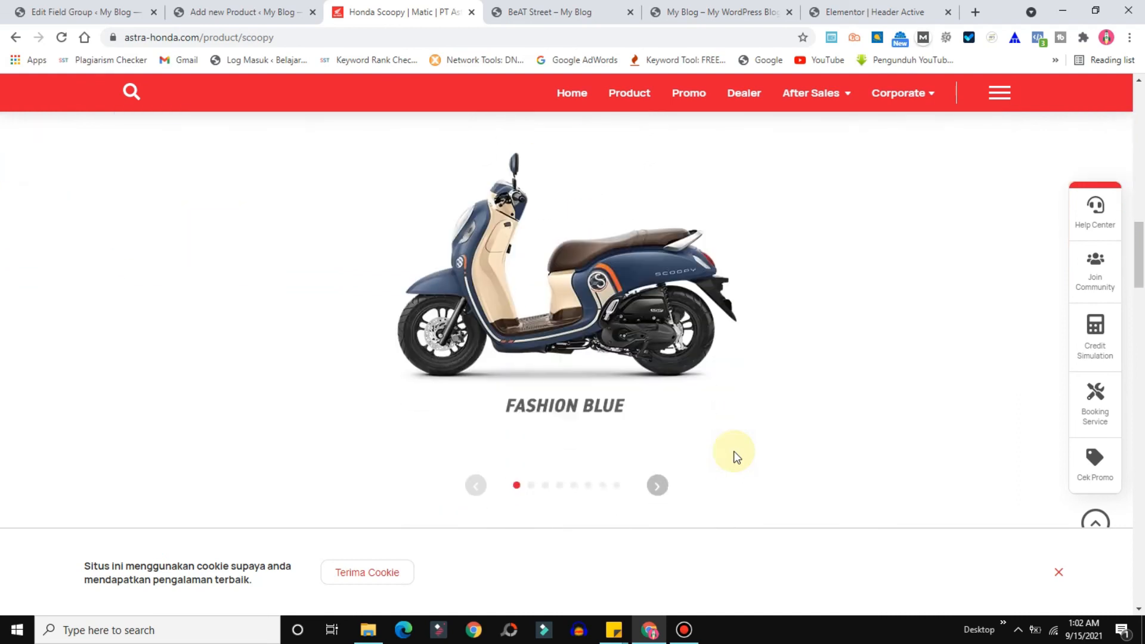
click(1061, 574)
scroll(705, 505, down, 1)
scroll(705, 505, down, 10)
scroll(705, 507, down, 3)
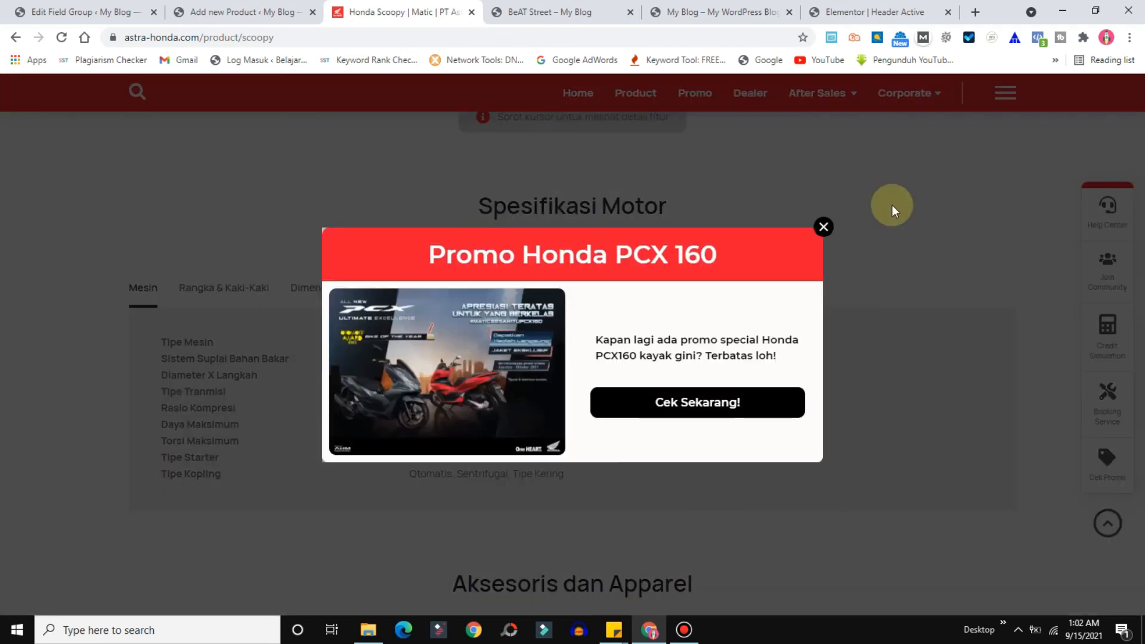
click(824, 226)
Copy all the Mesin specifications from the Honda Scoopy reference page into the product's Mesin field
drag(439, 453, 149, 349)
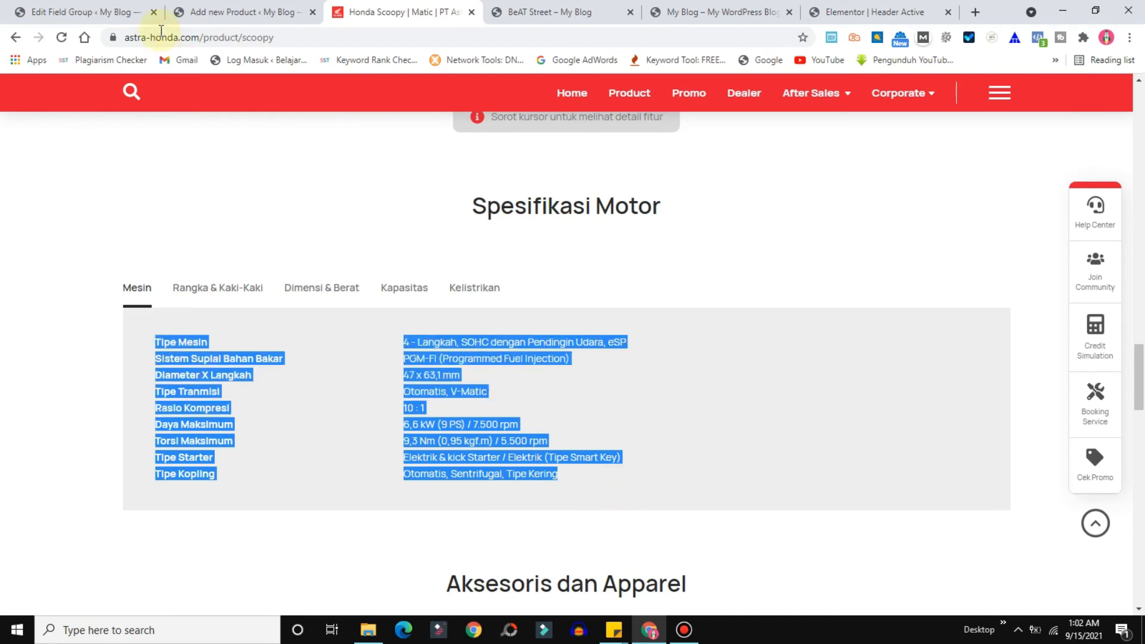
click(204, 13)
click(198, 251)
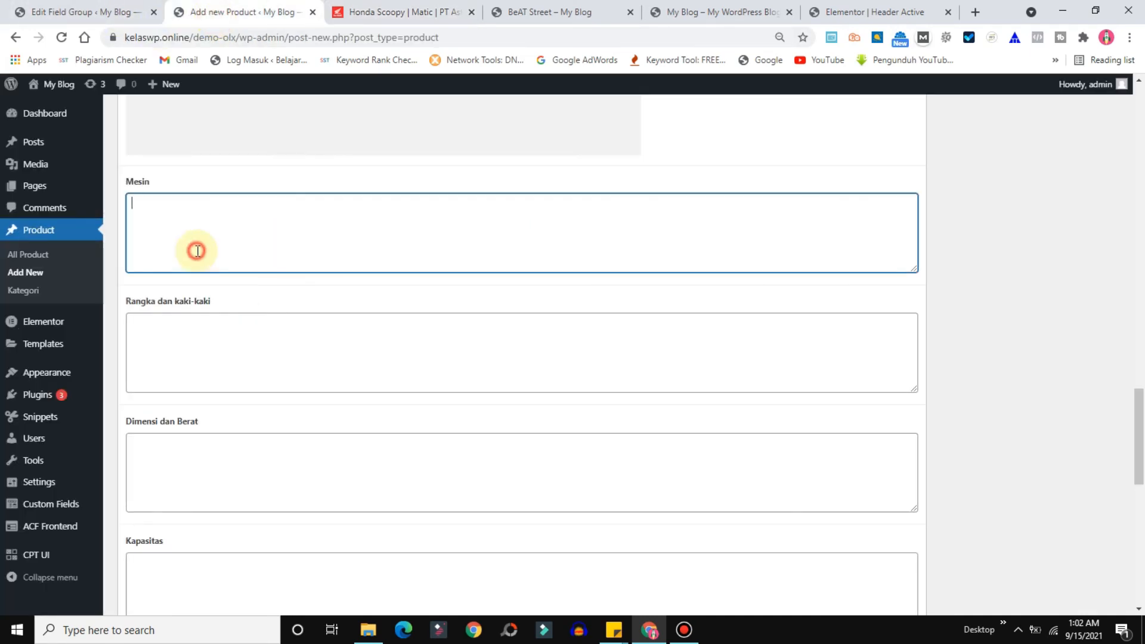
key(ctrl+v)
Copy all the Rangka & Kaki-Kaki specifications from the Honda Scoopy reference page into the Rangka dan kaki-kaki field
click(412, 12)
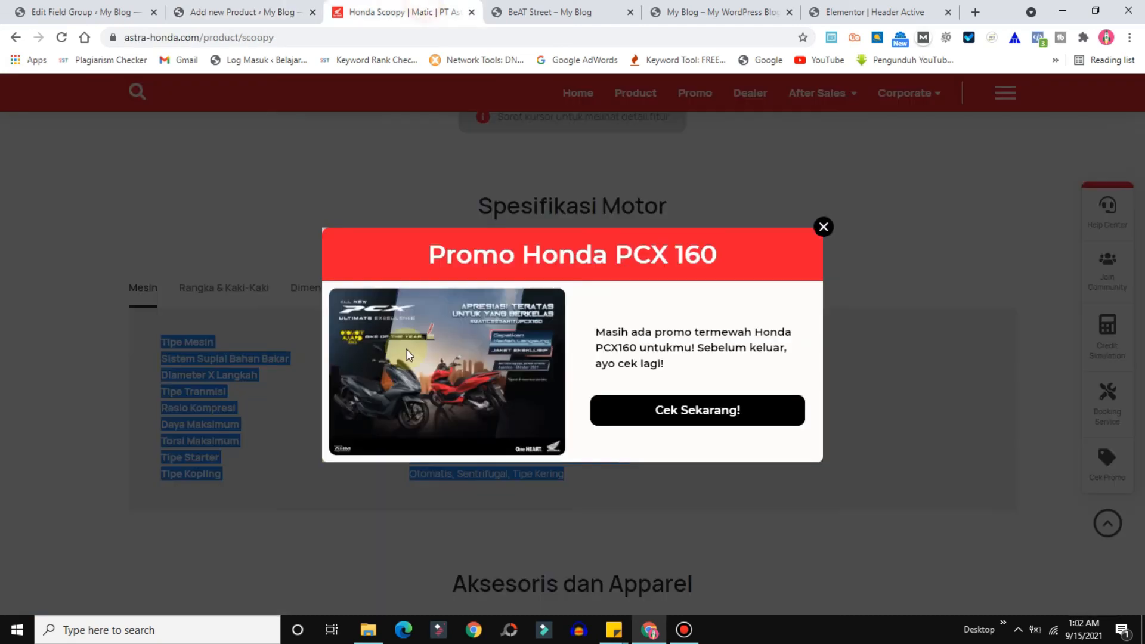
click(212, 290)
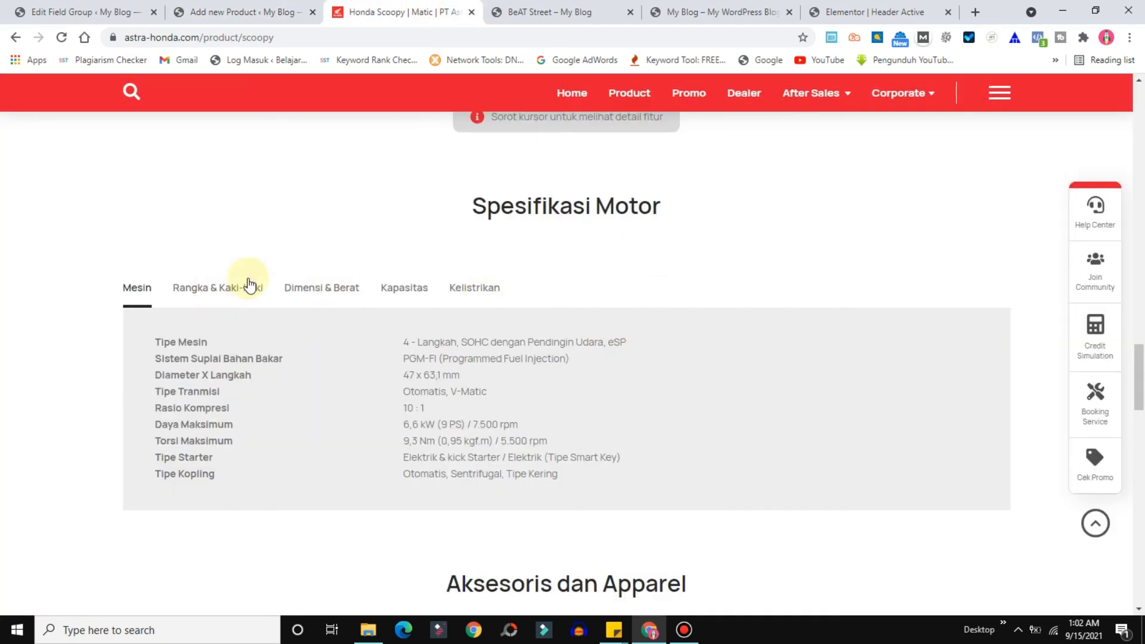
click(231, 289)
drag(585, 484, 151, 338)
key(ctrl+c)
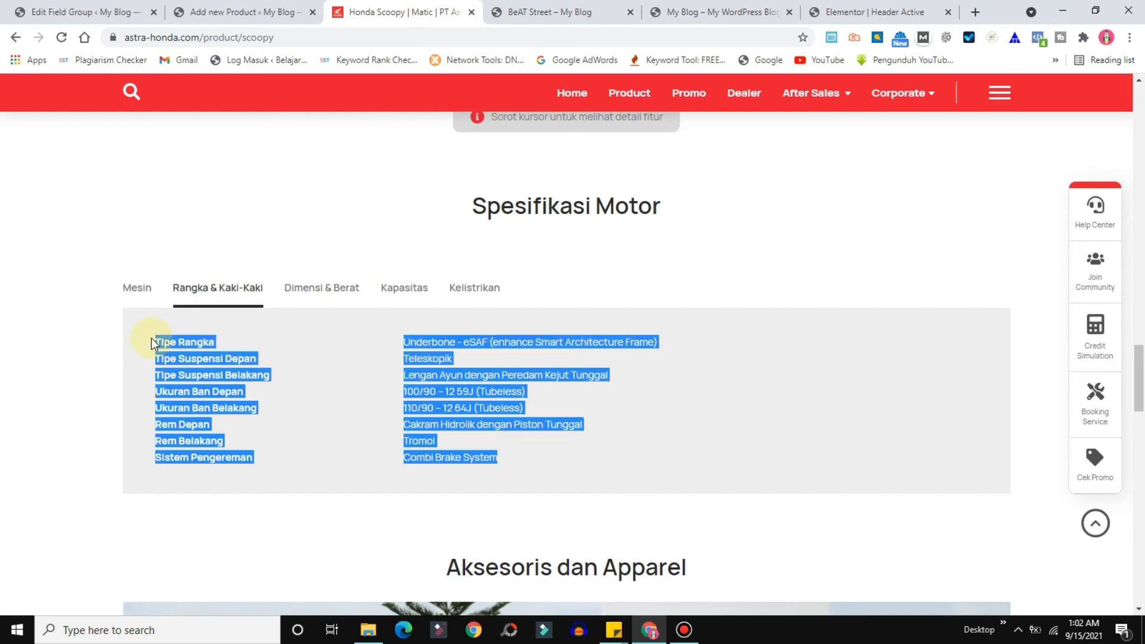
click(257, 8)
click(210, 327)
key(ctrl+v)
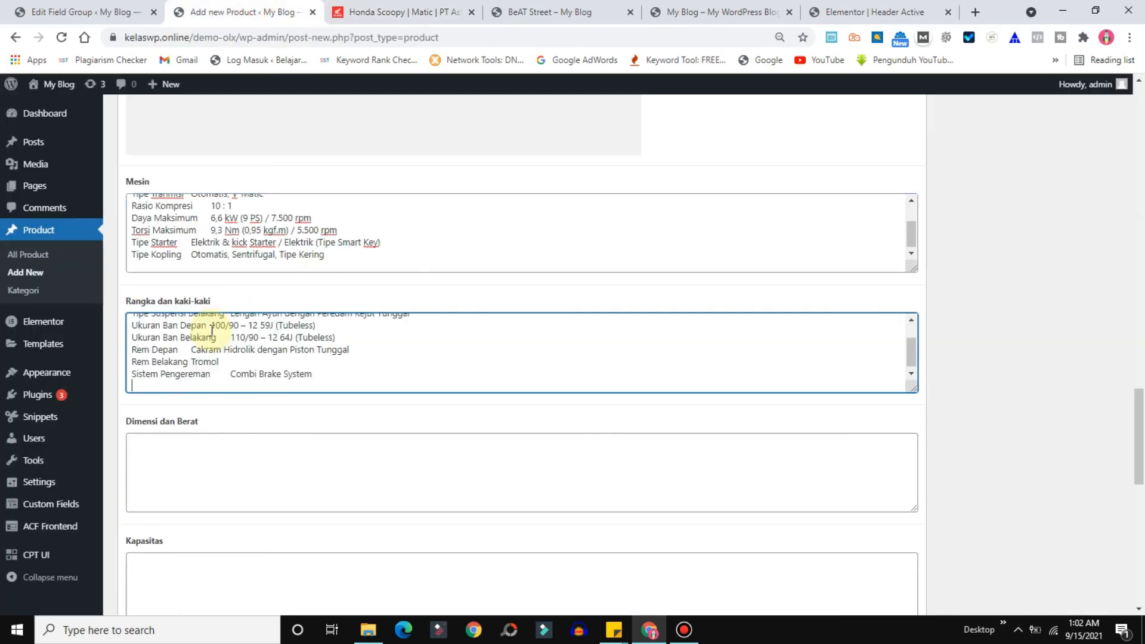
Copy all the Dimensi & Berat specifications from the Honda Scoopy reference page into the Dimensi dan Berat field
click(368, 20)
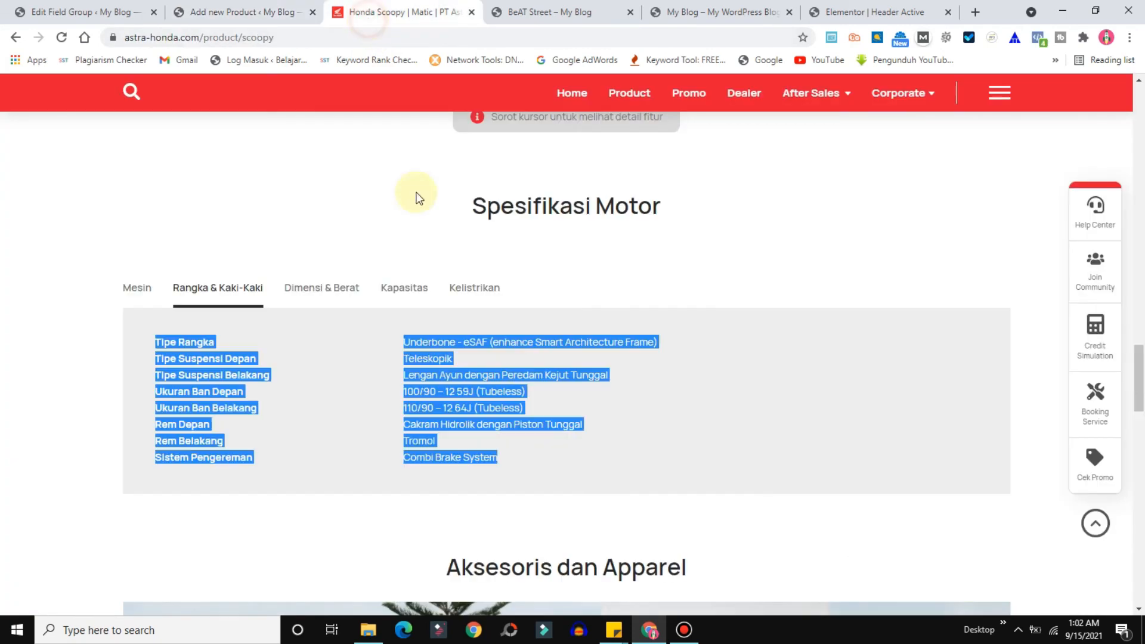
click(315, 287)
drag(549, 408, 152, 335)
key(ctrl+c)
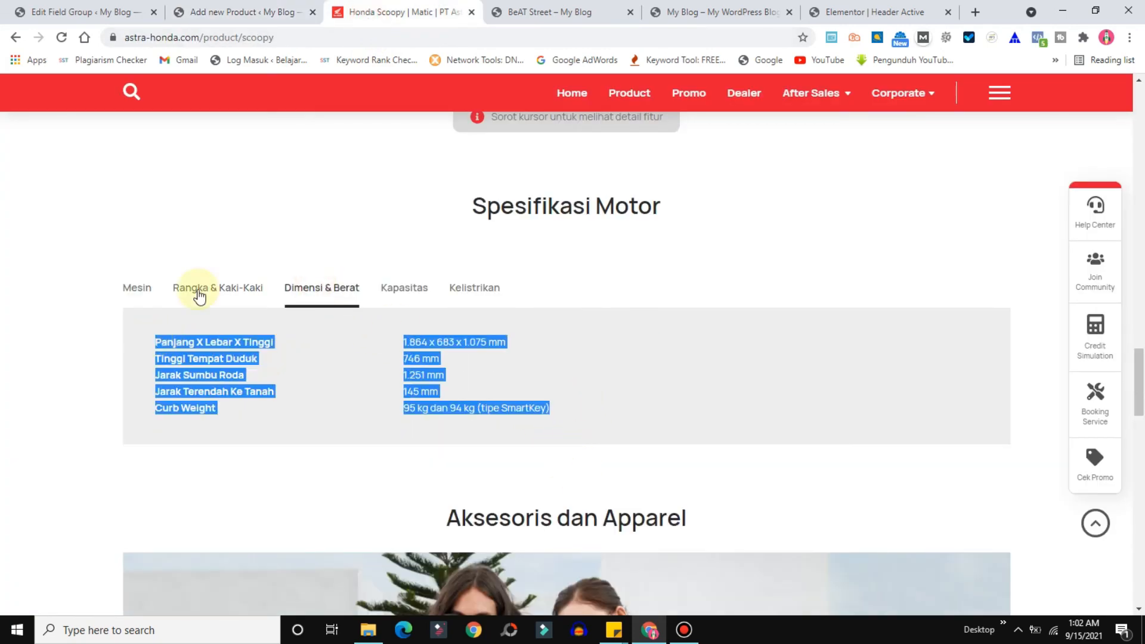
click(258, 13)
click(275, 449)
key(ctrl+v)
Copy all the Kapasitas specifications from the Honda Scoopy reference page into the product's Kapasitas field
drag(1142, 411, 1086, 460)
click(376, 7)
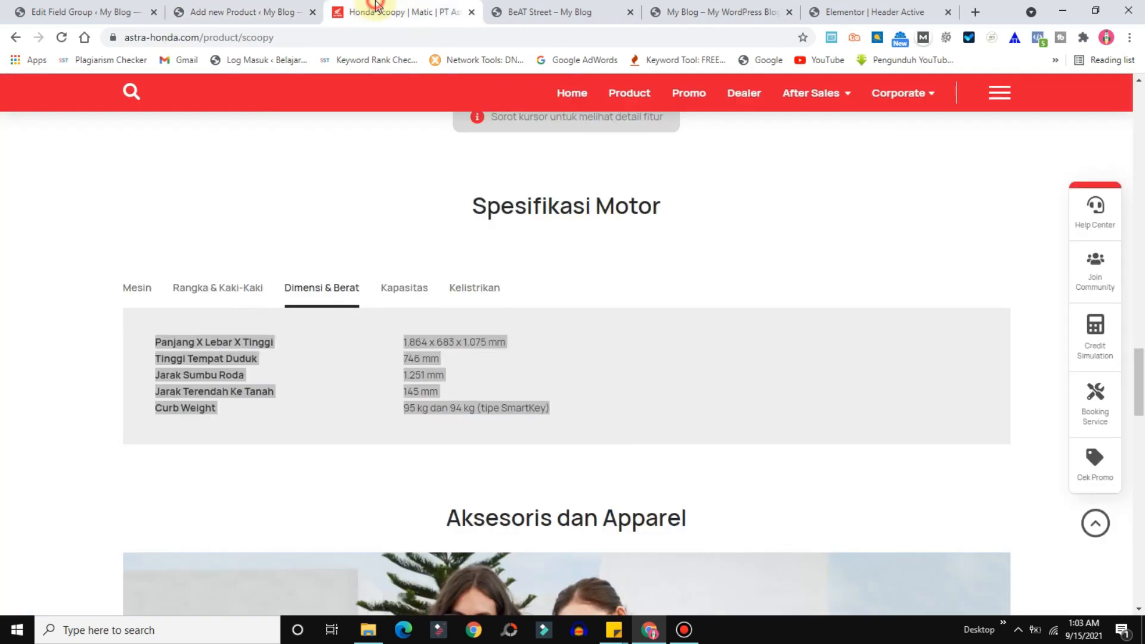
click(407, 293)
drag(594, 372, 158, 340)
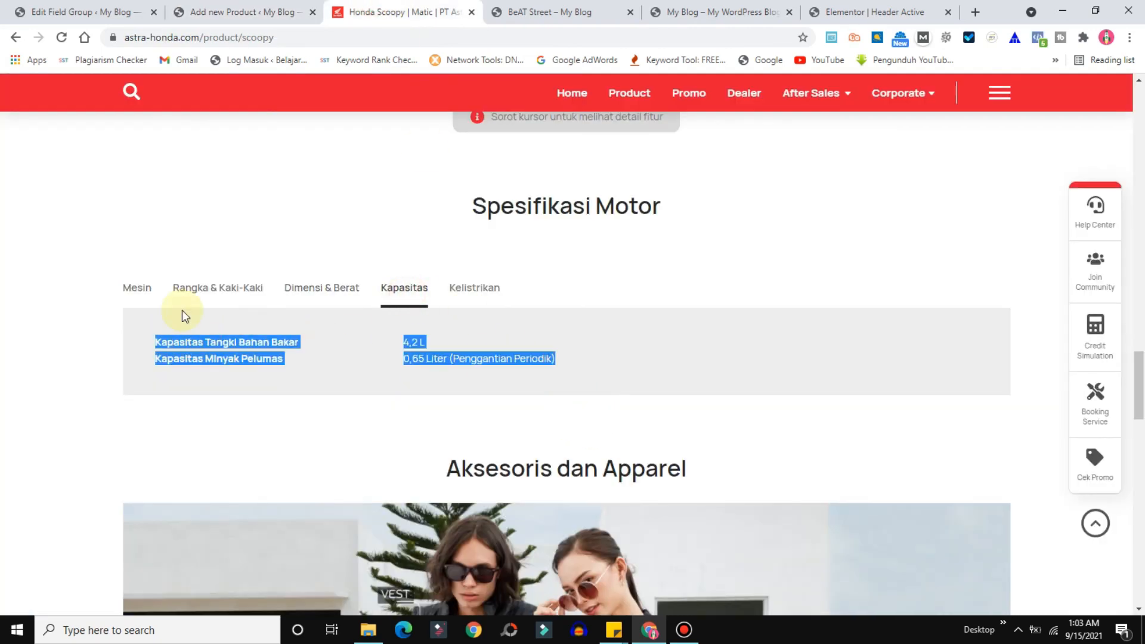
click(238, 12)
click(216, 335)
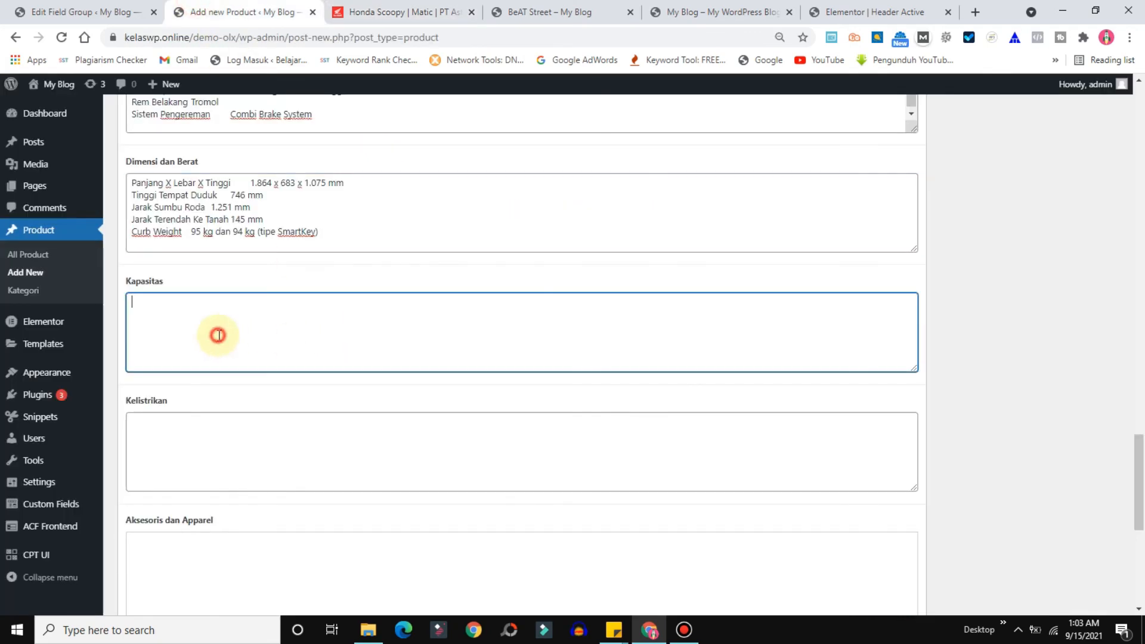
text(Kapasitas Tangki Bahan Bakar	4,2 L Kapasitas Minyak Pelumas	0,65 Liter (Penggantian Periodik))
Copy all the Kelistrikan specifications from the Honda Scoopy reference page into the product's Kelistrikan field
click(200, 452)
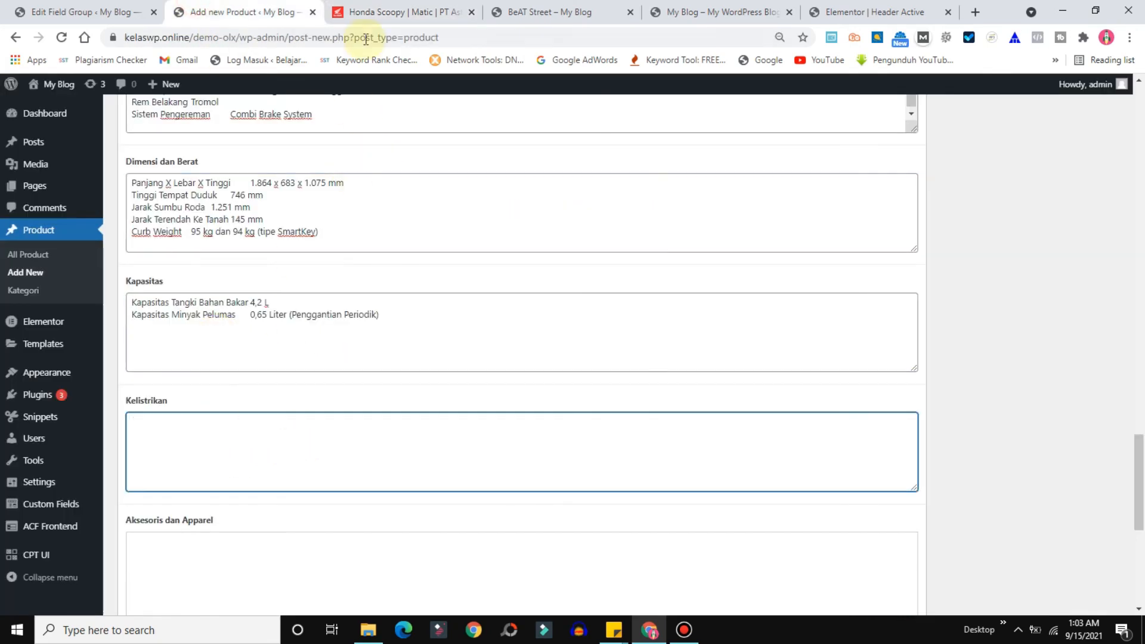
click(416, 7)
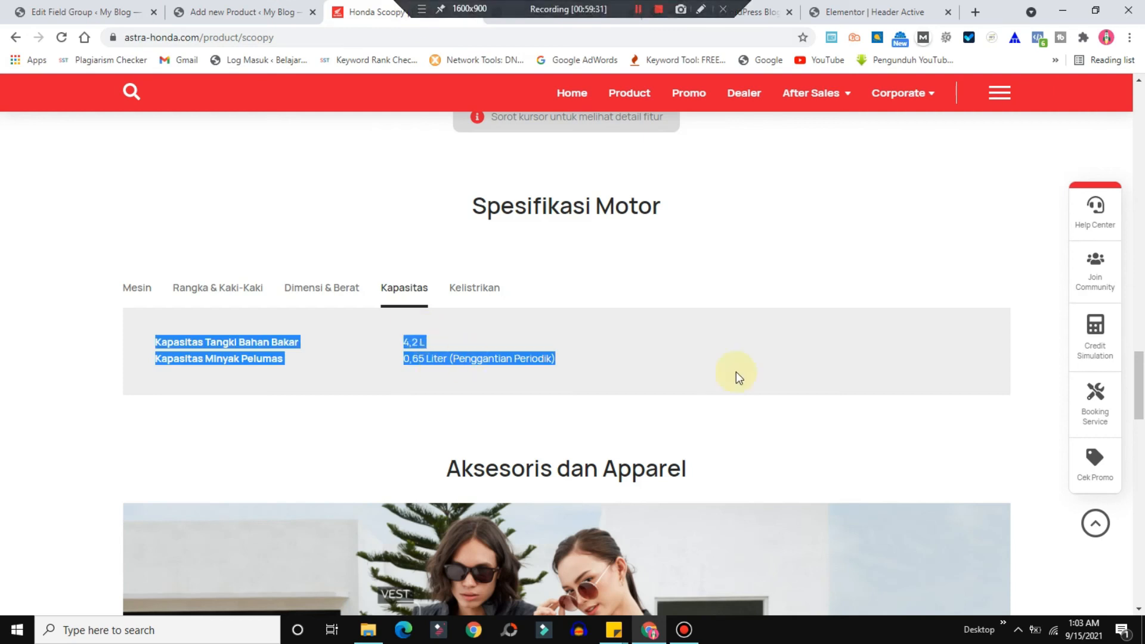
click(480, 287)
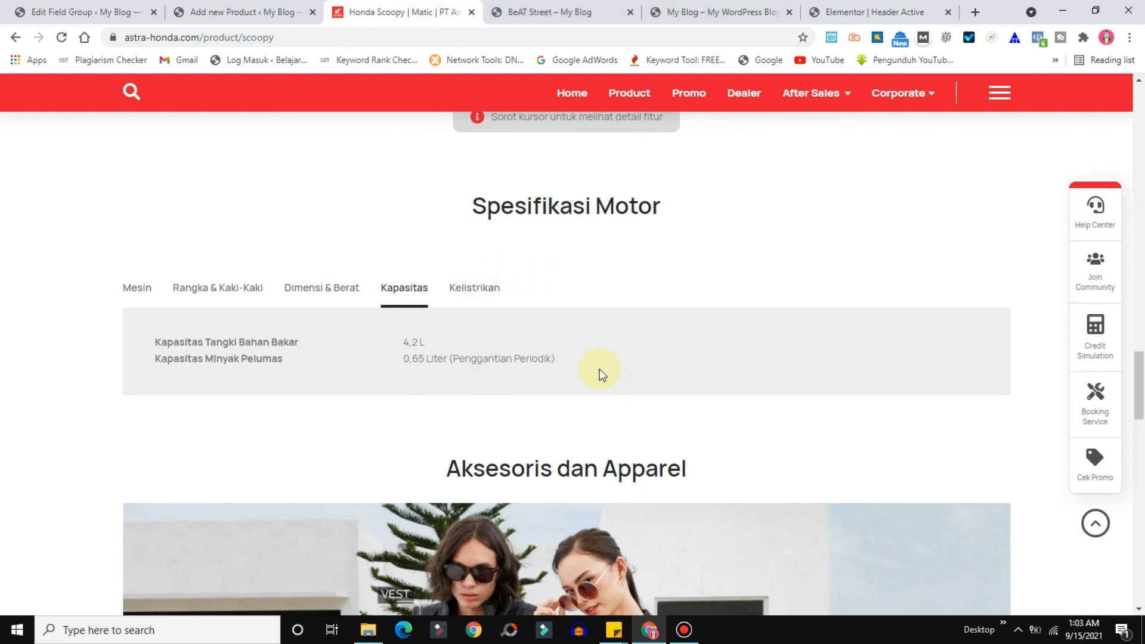
click(469, 291)
drag(516, 371, 213, 332)
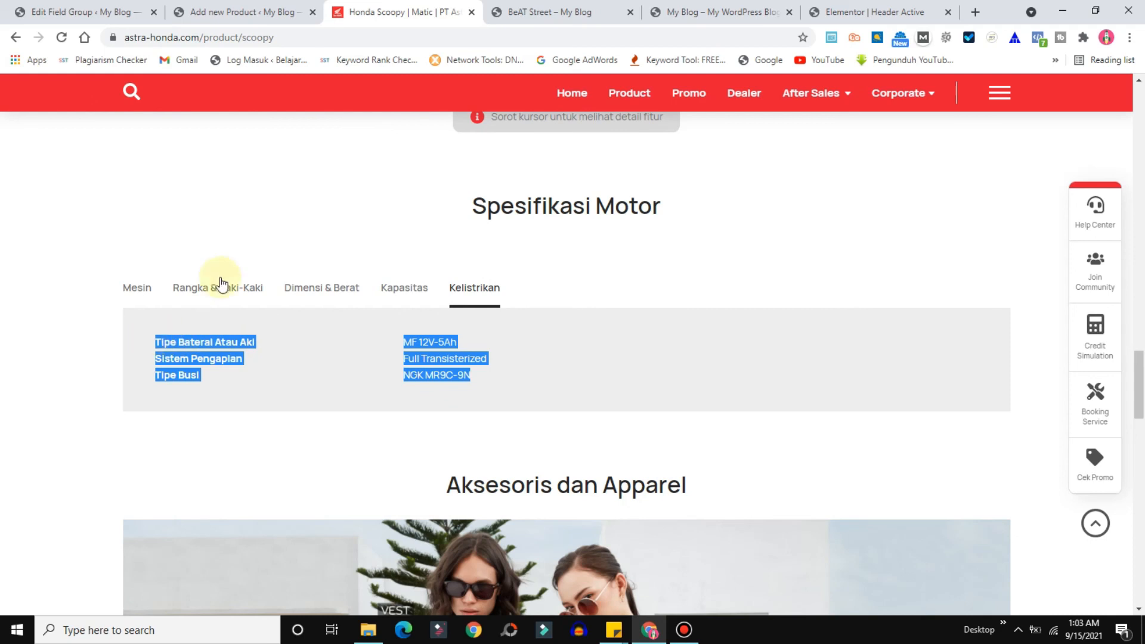
click(225, 11)
text(Tipe Baterai Atau Aki	MF 12V-5Ah Sistem Pengapian	Full Transisterized Tipe Busi	NGK MR9C-9N)
Upload the three carousel-accessories images from the Scoopy Spesifikasi folder and add them to the Aksesoris dan Apparel gallery
drag(1136, 462, 1141, 543)
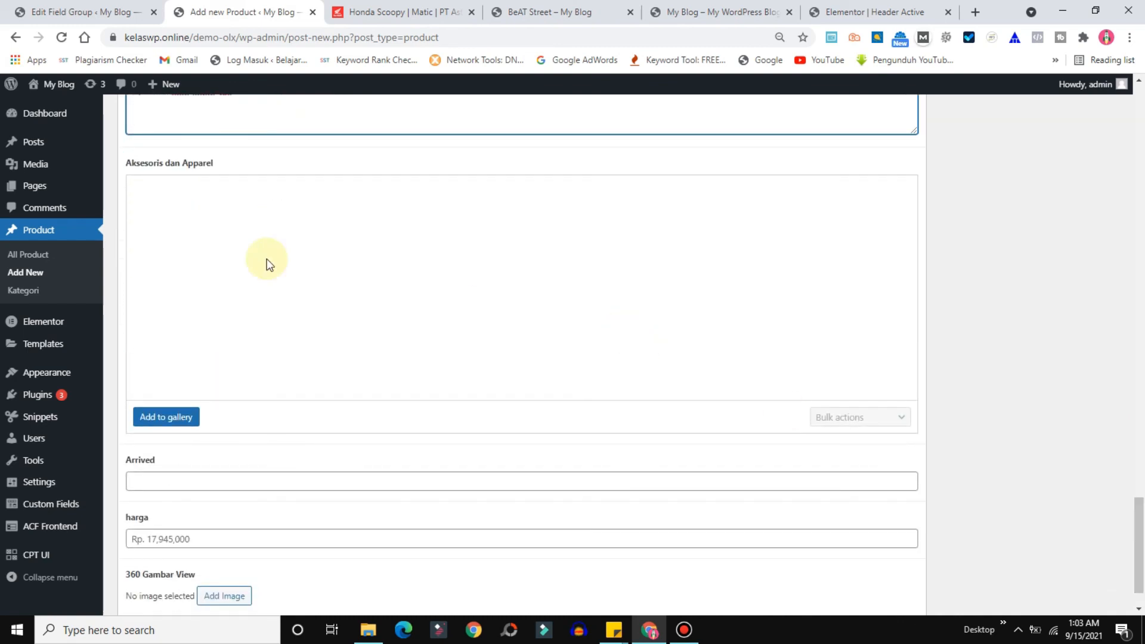
click(165, 416)
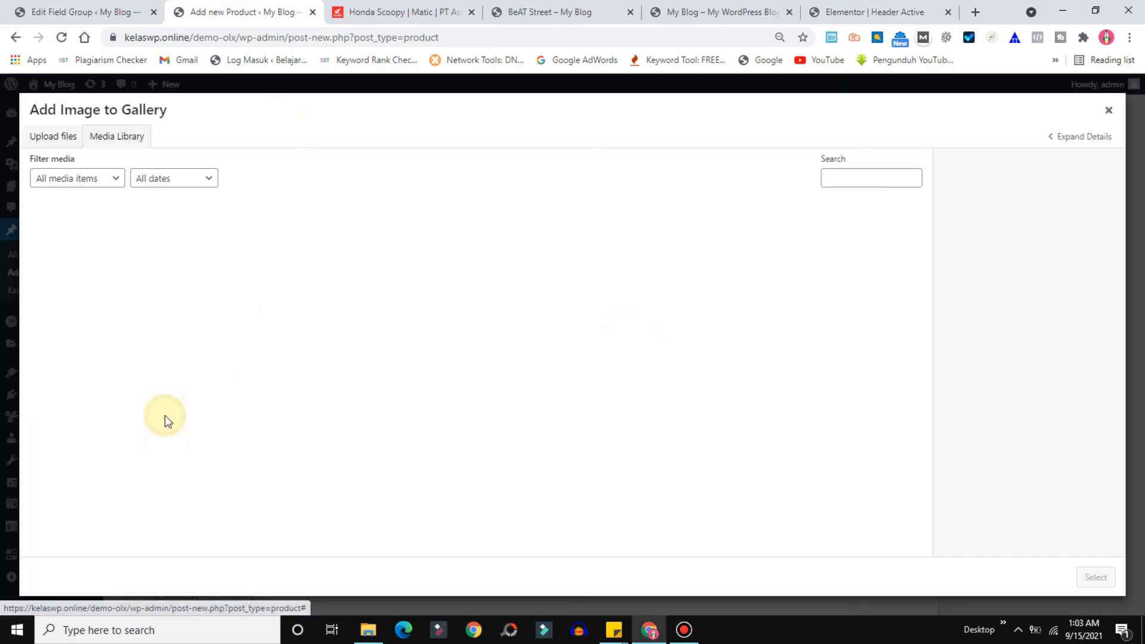
click(399, 12)
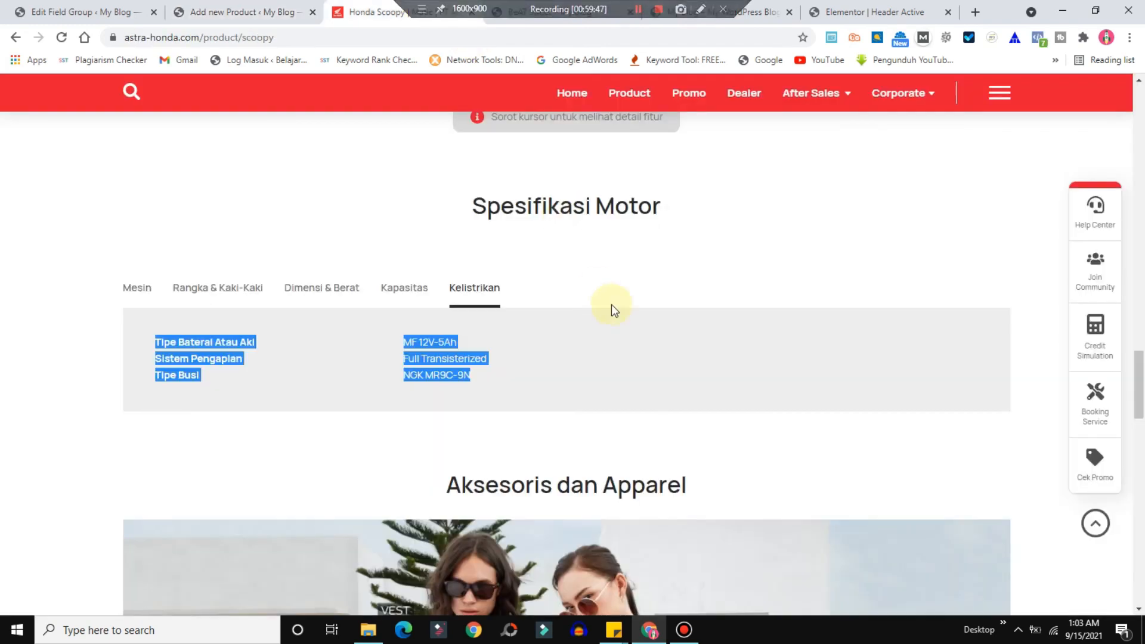
drag(1140, 370, 1140, 415)
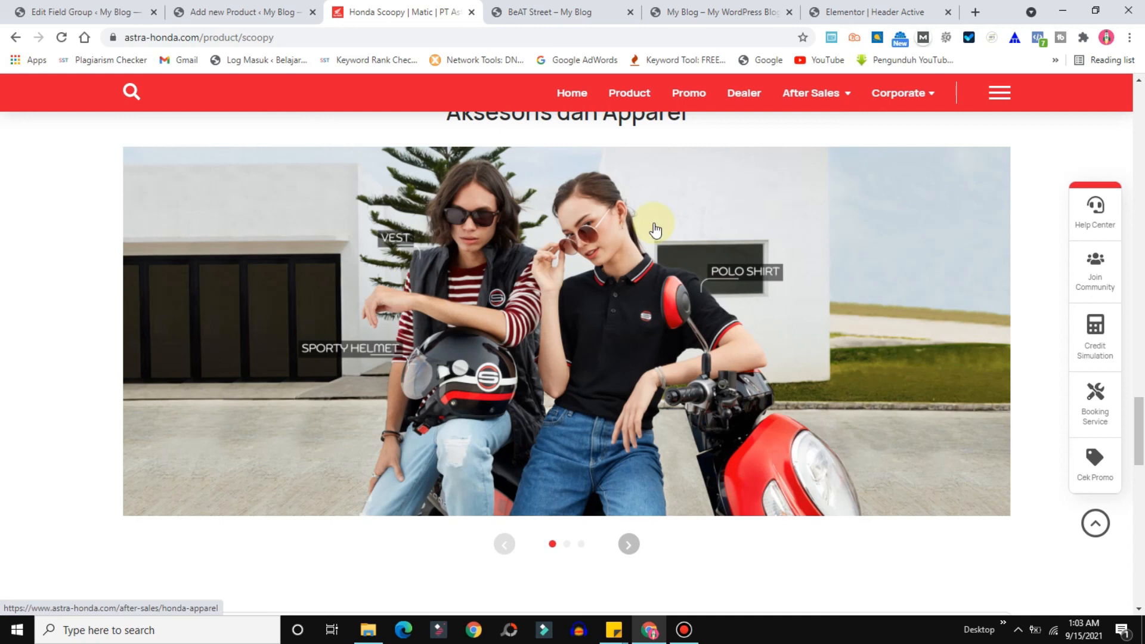
click(178, 9)
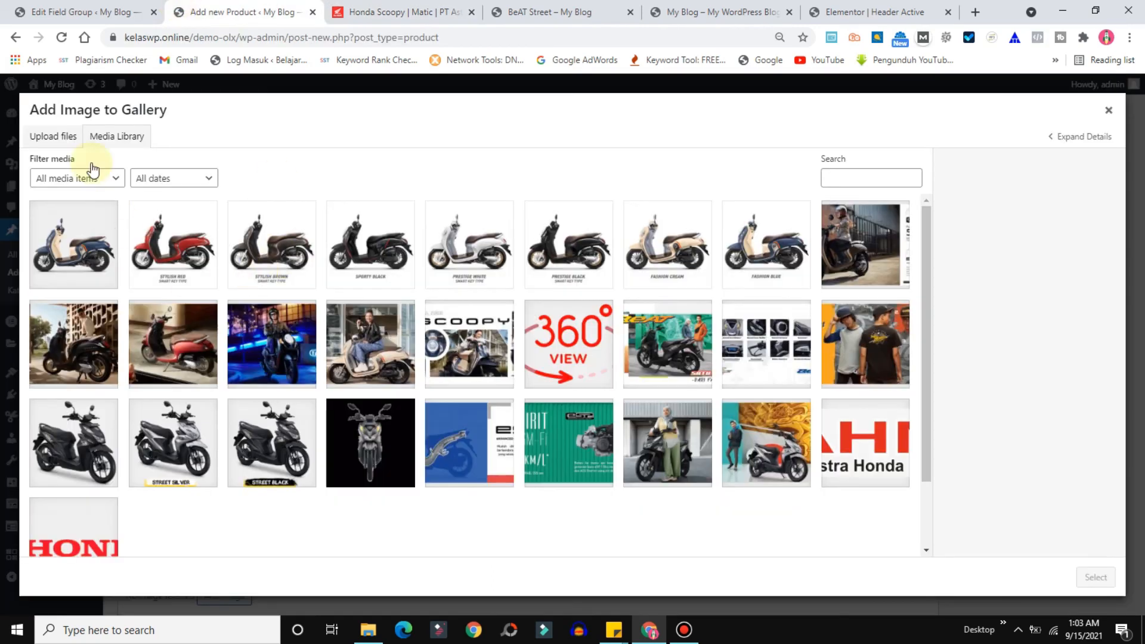
click(55, 139)
click(564, 339)
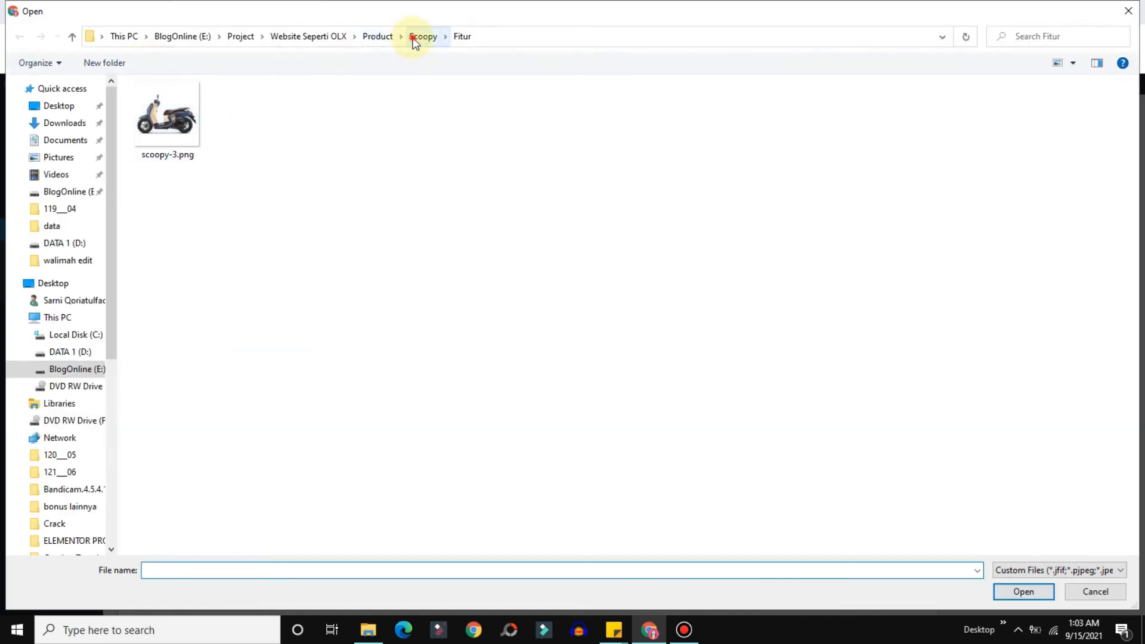
click(420, 37)
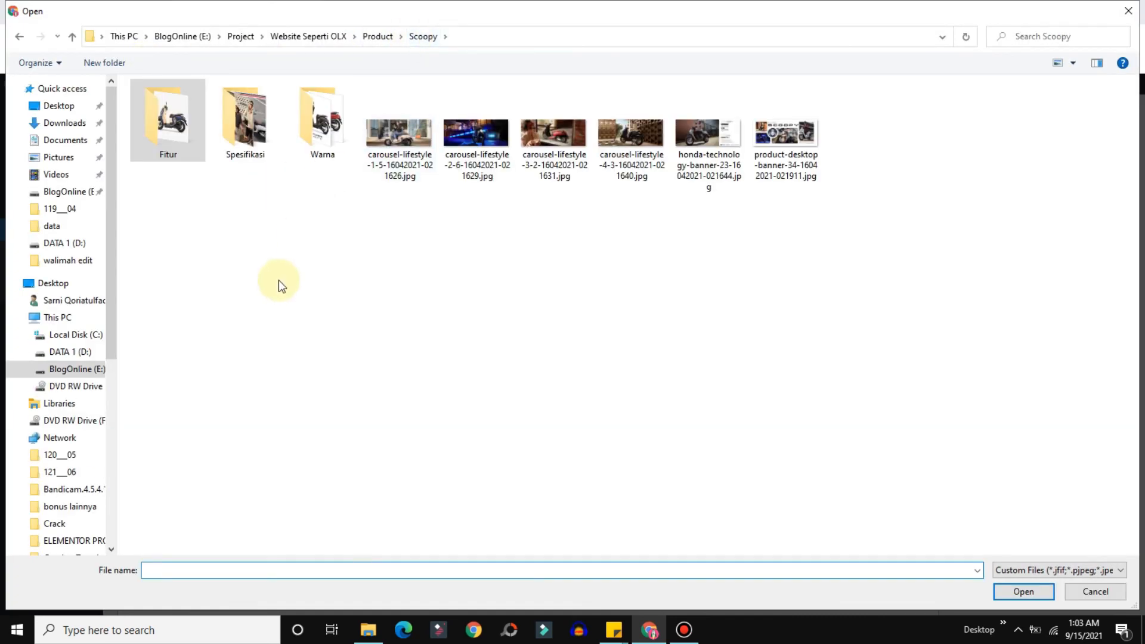
double_click(249, 135)
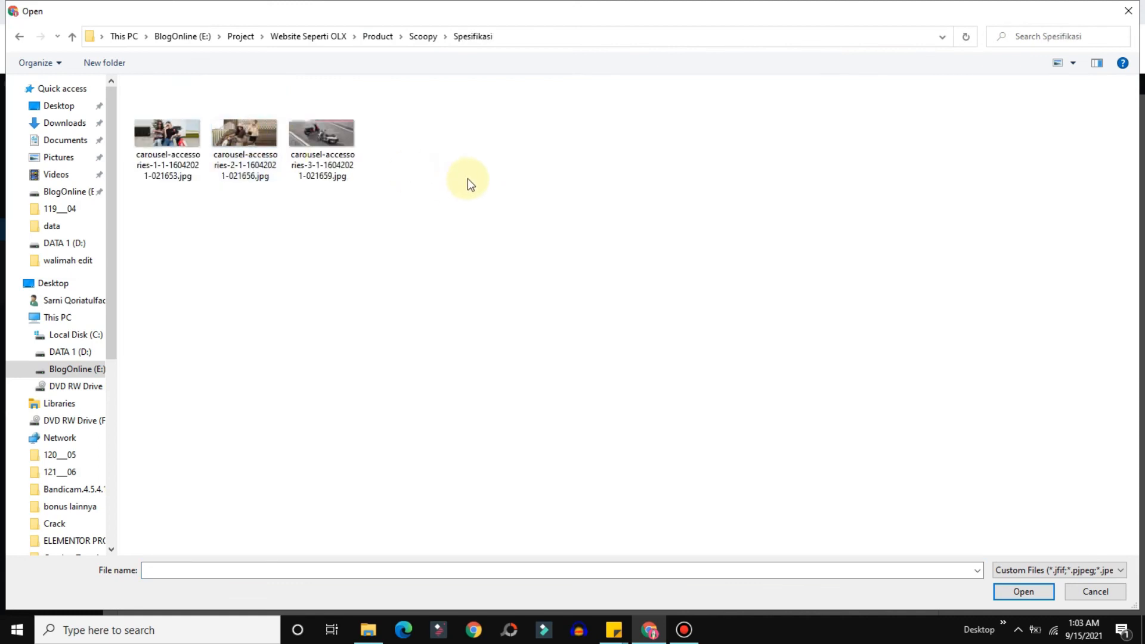
drag(468, 178, 129, 80)
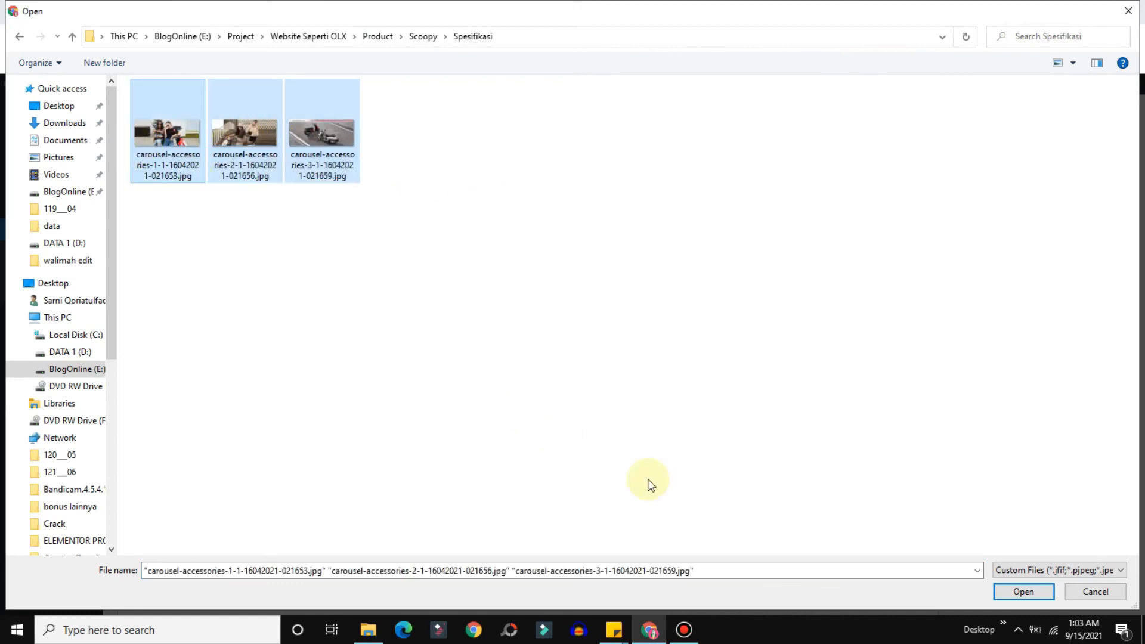
click(1018, 591)
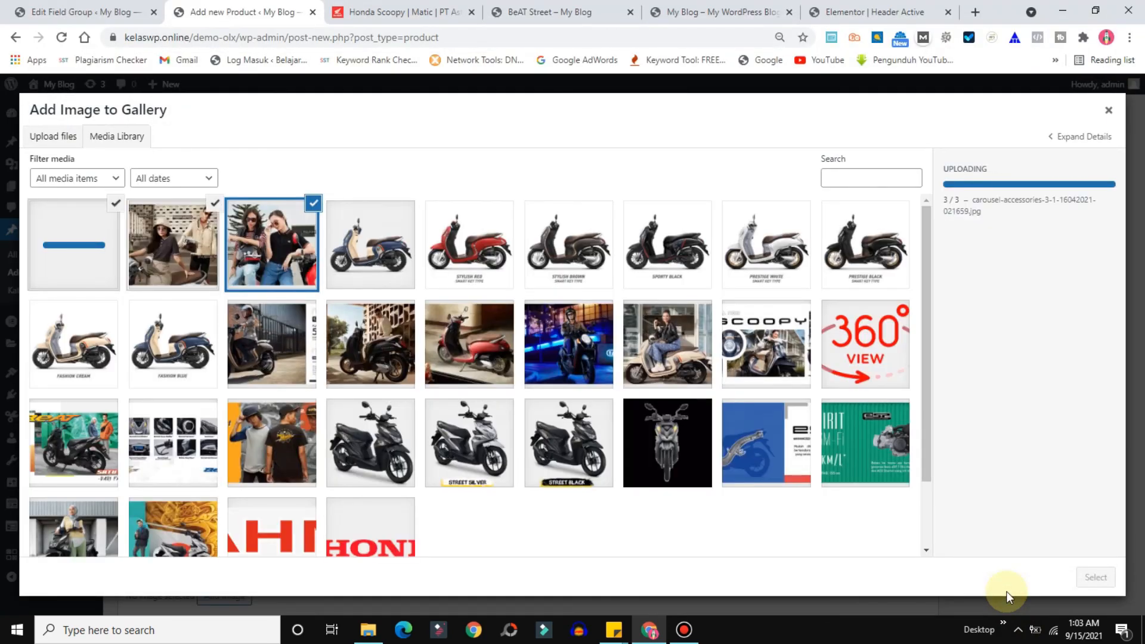
click(1096, 580)
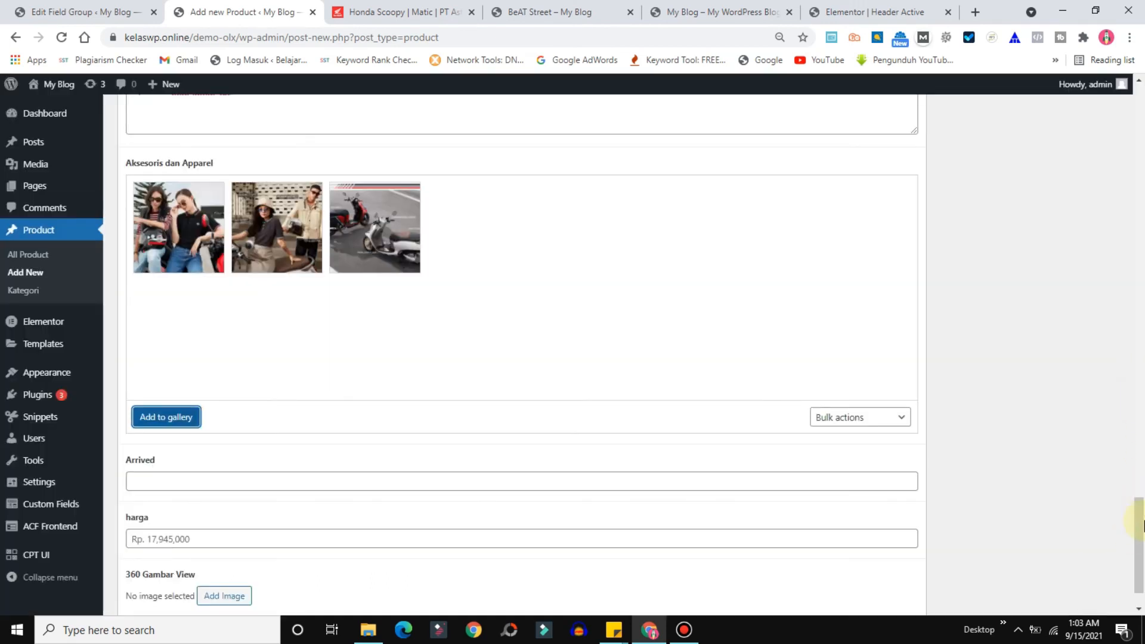
Set the Arrived field to NEW! and the harga field to Rp 20.000.000
drag(1142, 525, 1143, 534)
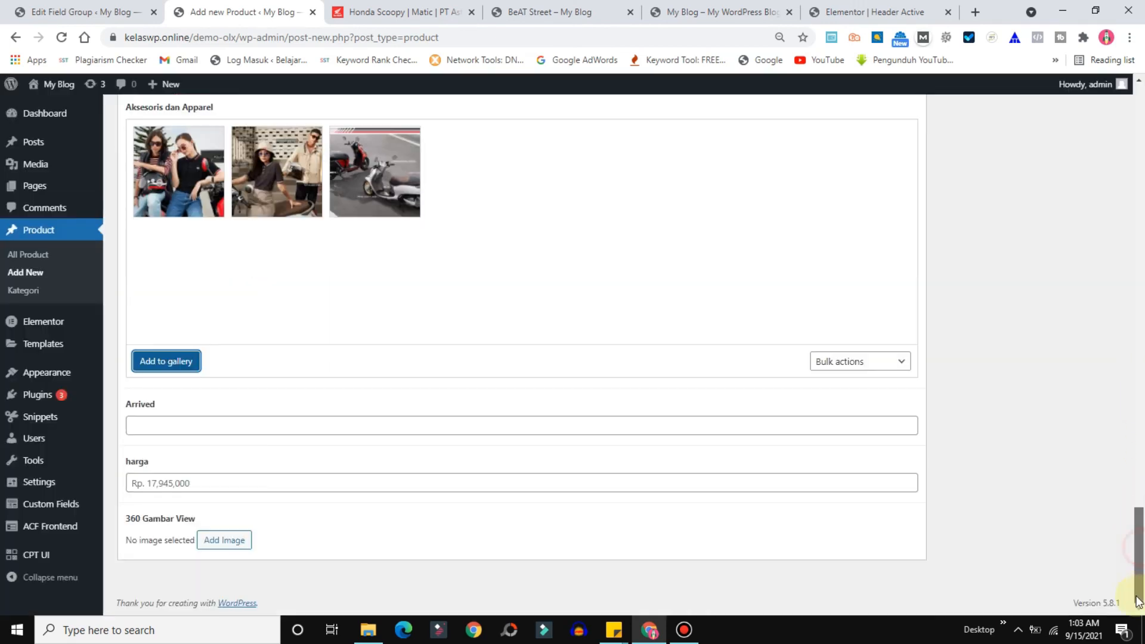
click(534, 425)
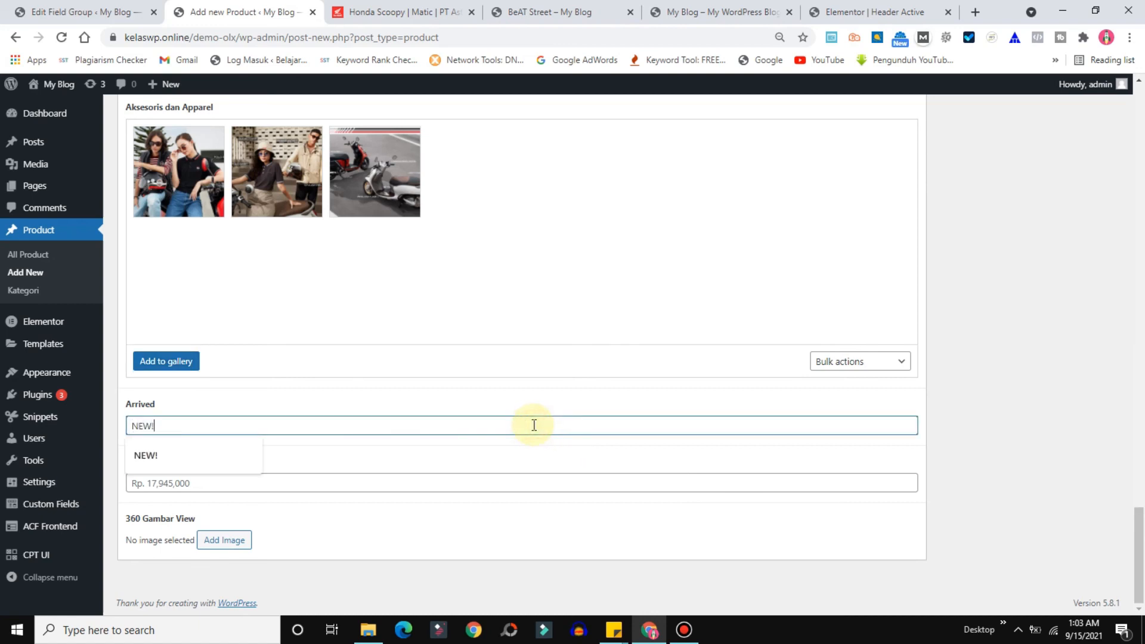
click(253, 477)
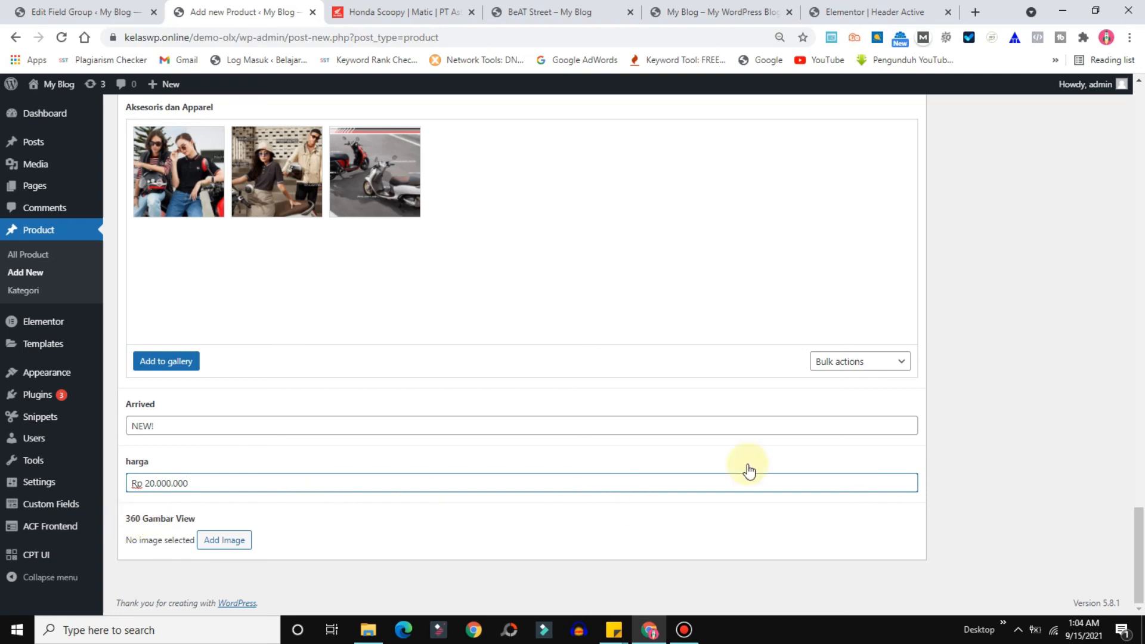
Open the file upload view for the Scoopy product's featured image
drag(1140, 547, 1142, 126)
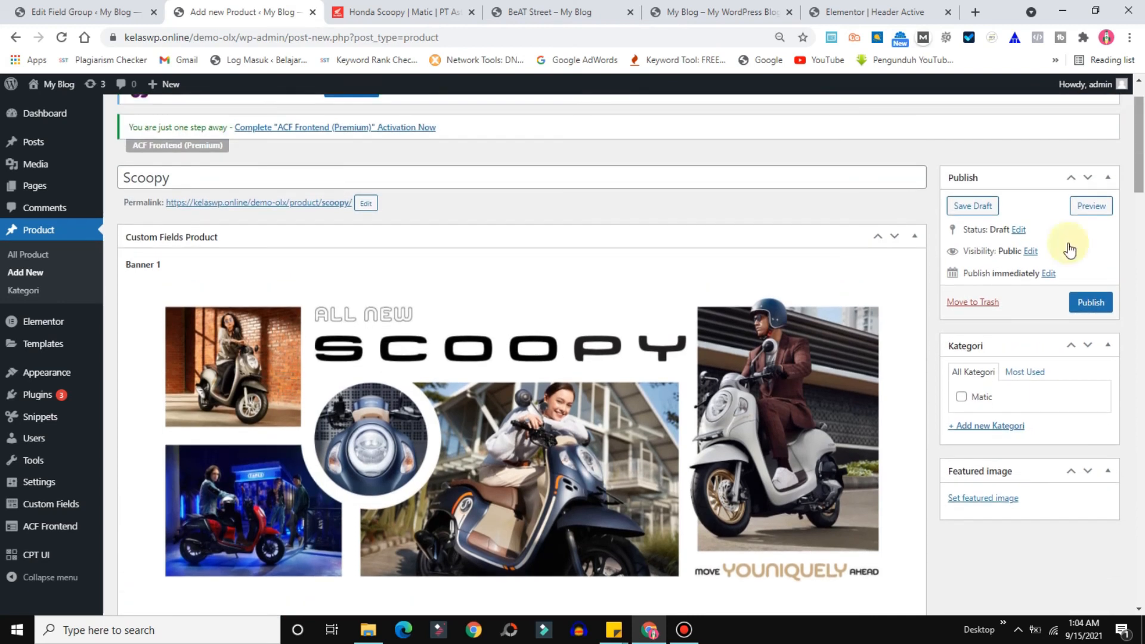
click(972, 498)
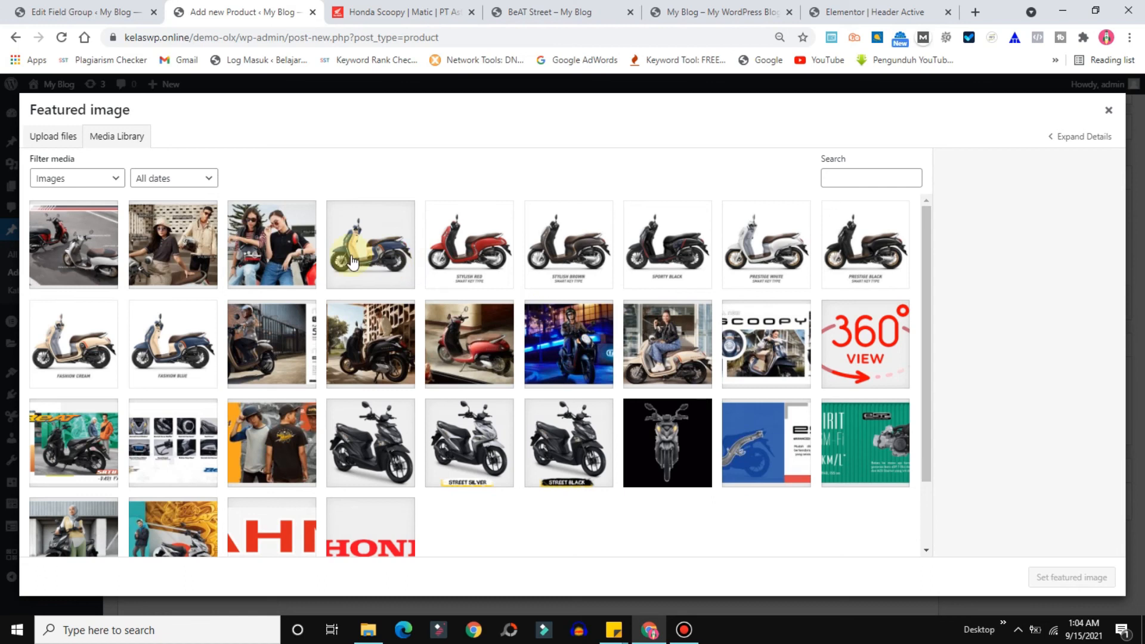
click(54, 138)
click(602, 346)
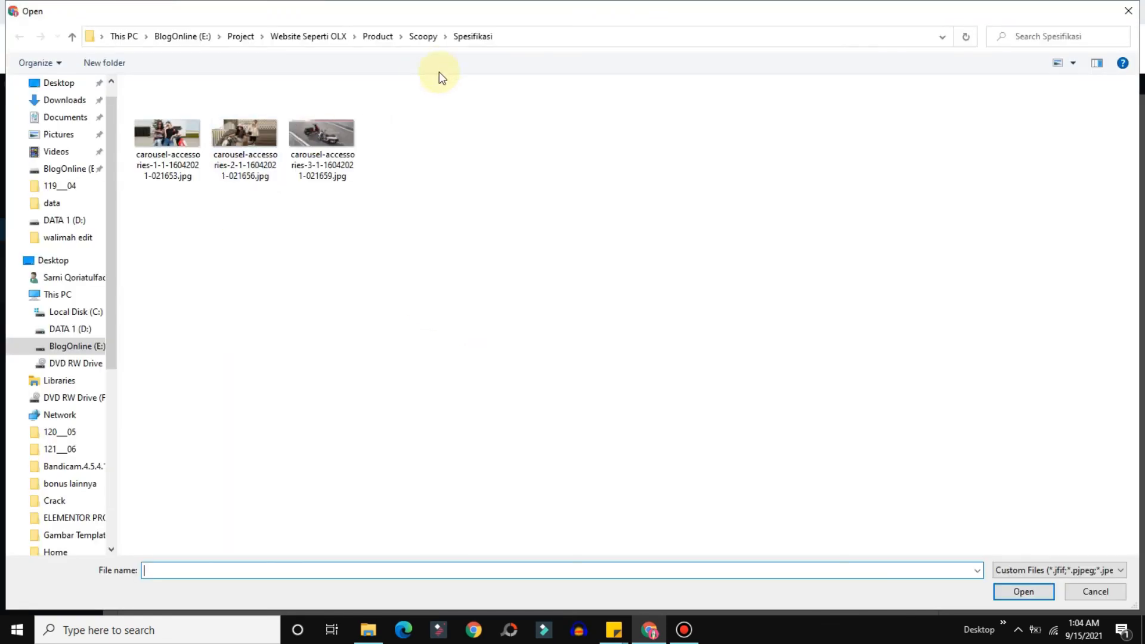
click(421, 37)
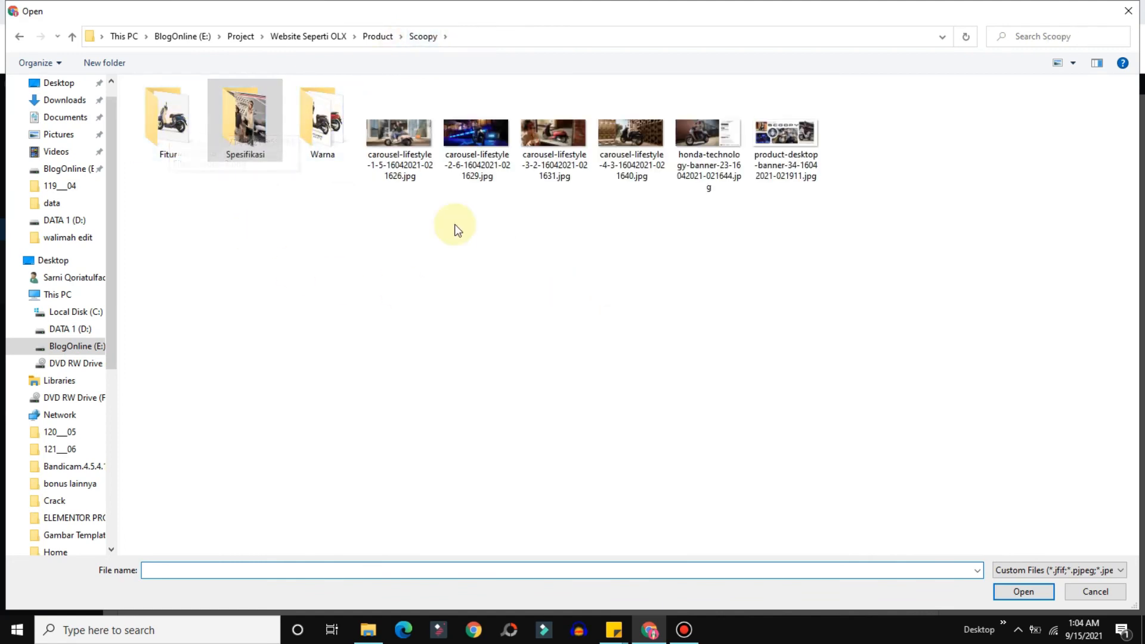
double_click(323, 122)
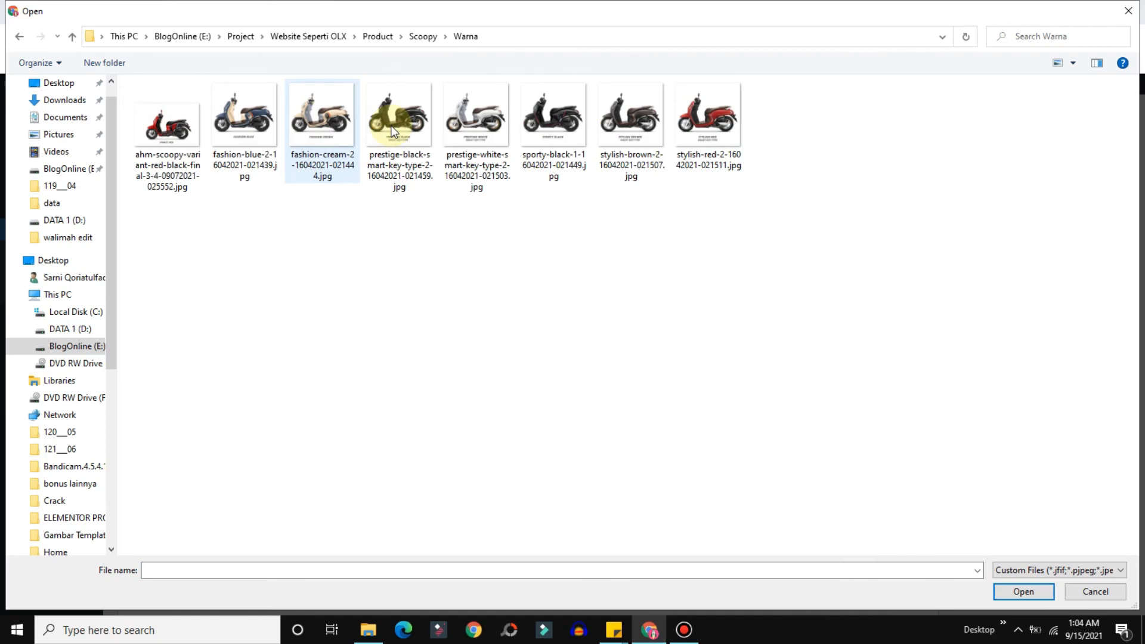
click(1129, 11)
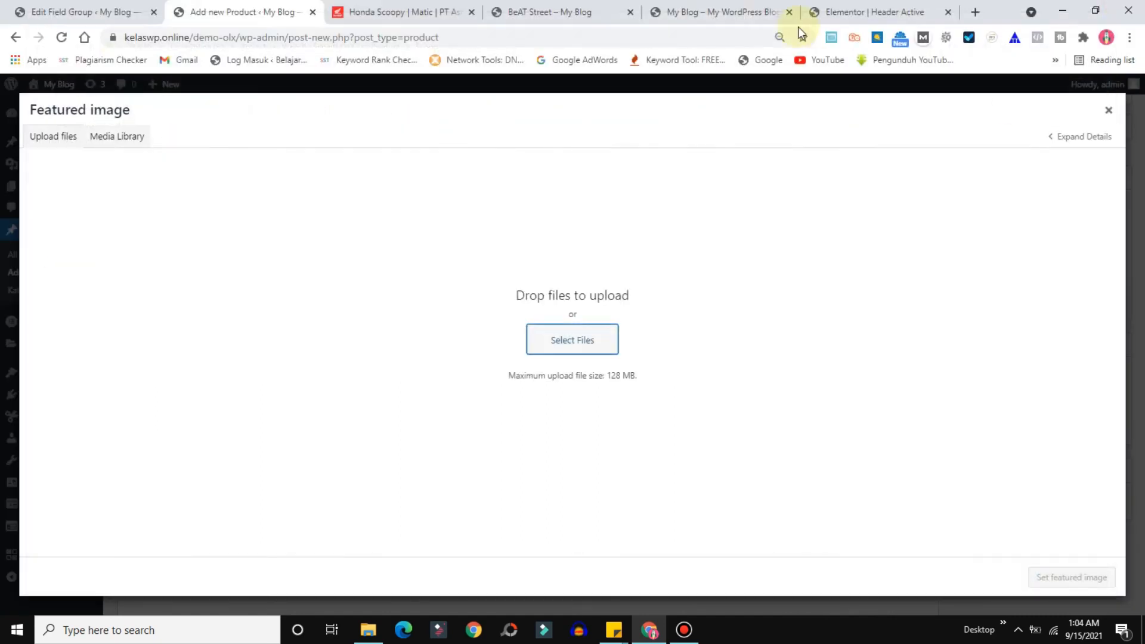
click(405, 11)
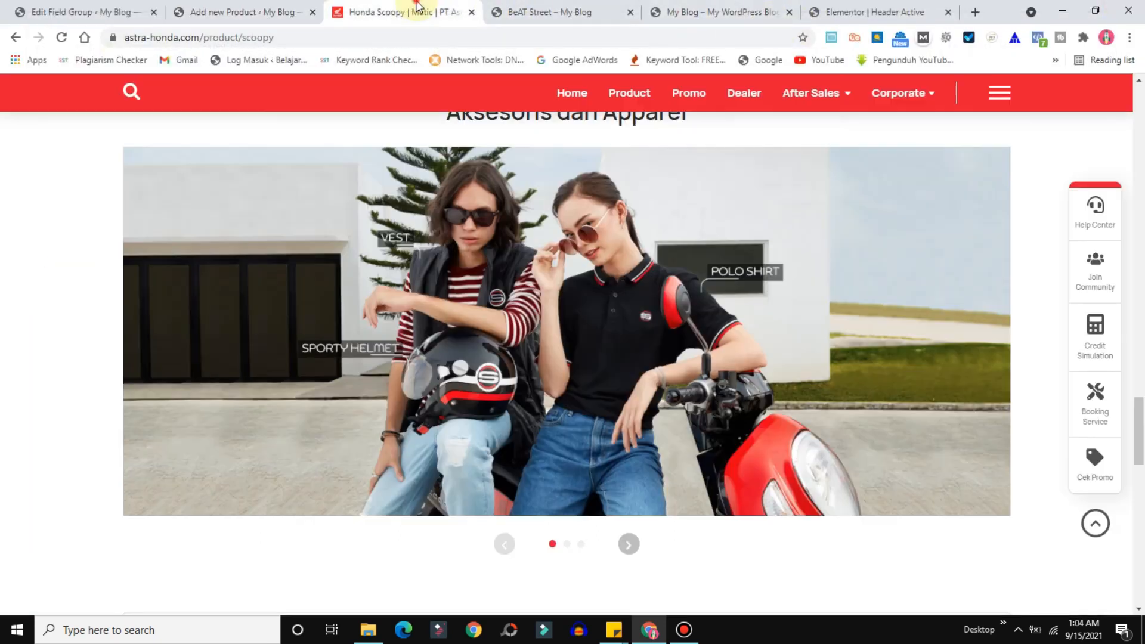
click(16, 40)
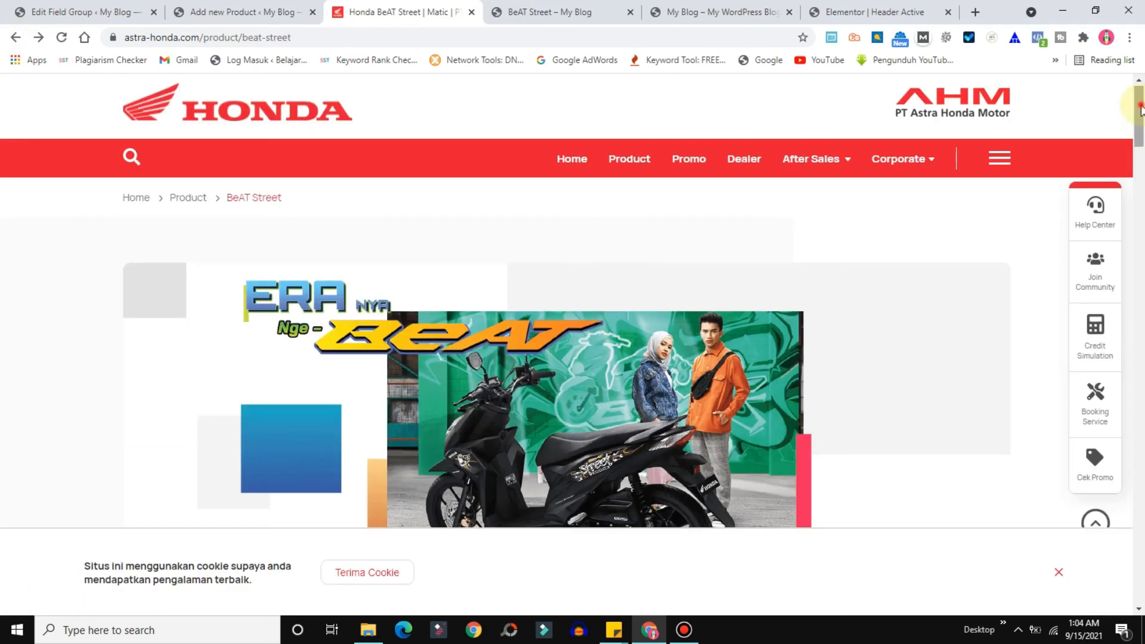
scroll(1142, 220, down, 5)
drag(1144, 220, 1142, 499)
right_click(841, 370)
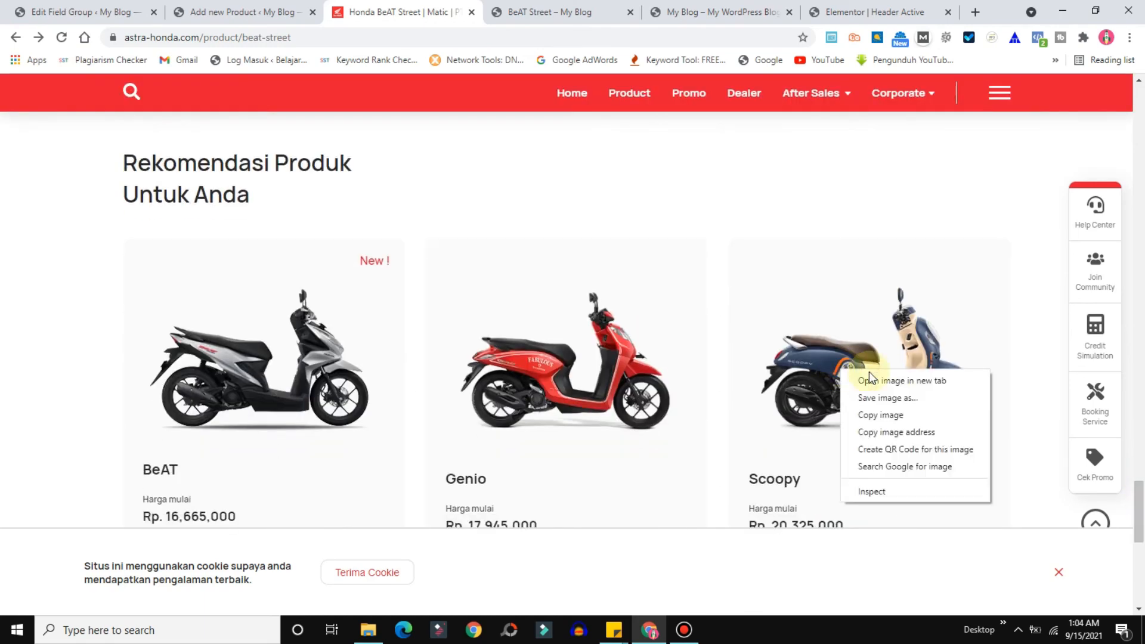
click(875, 397)
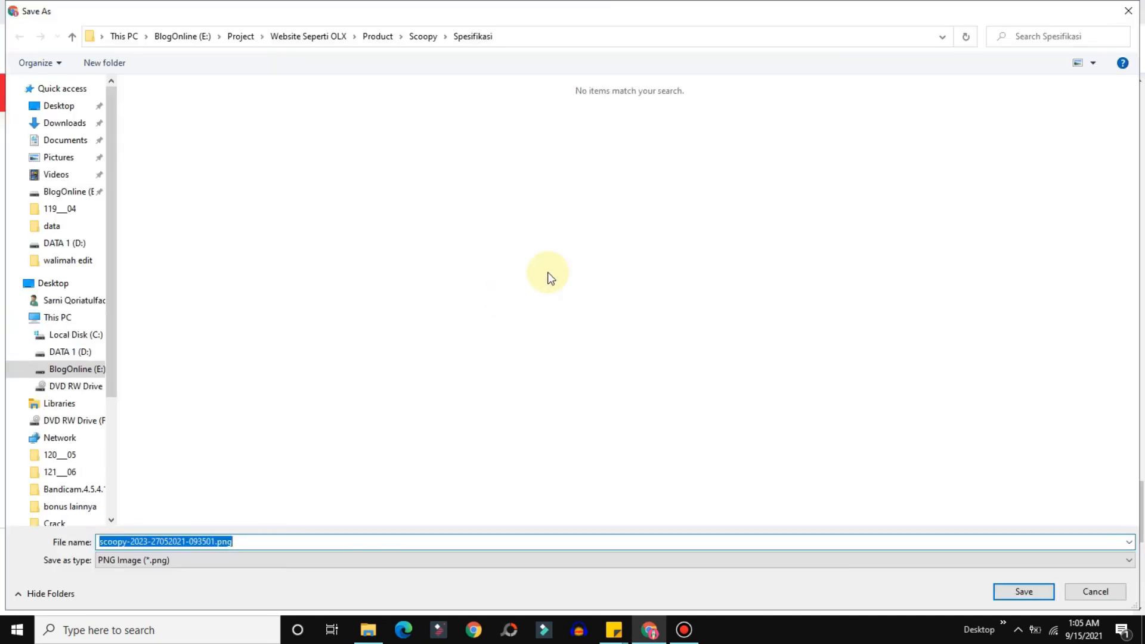
click(423, 37)
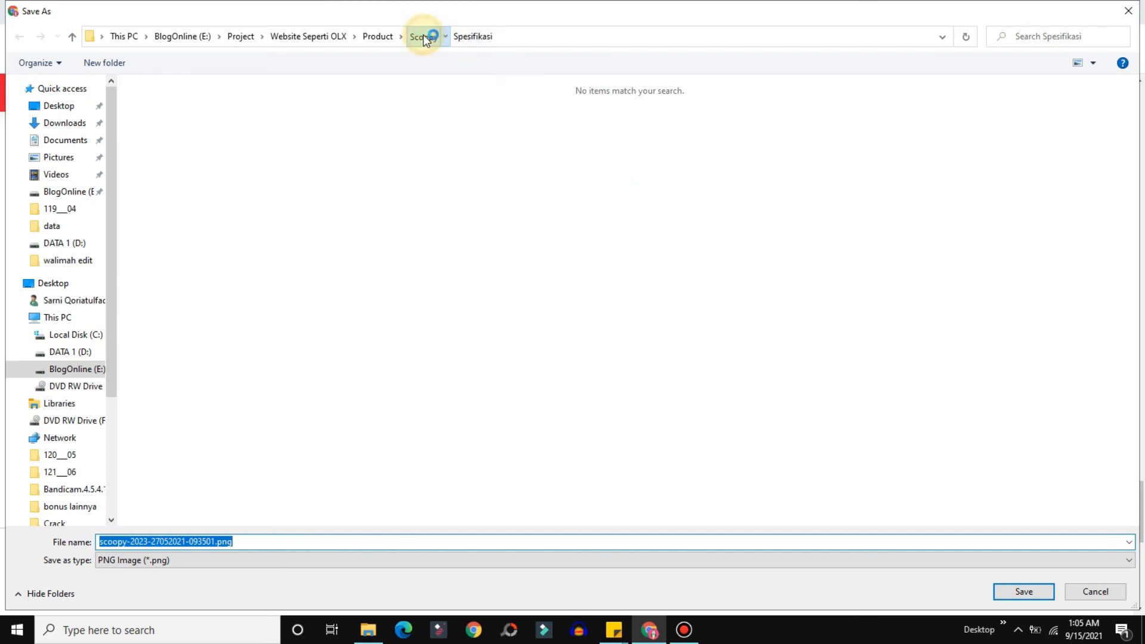
click(1009, 594)
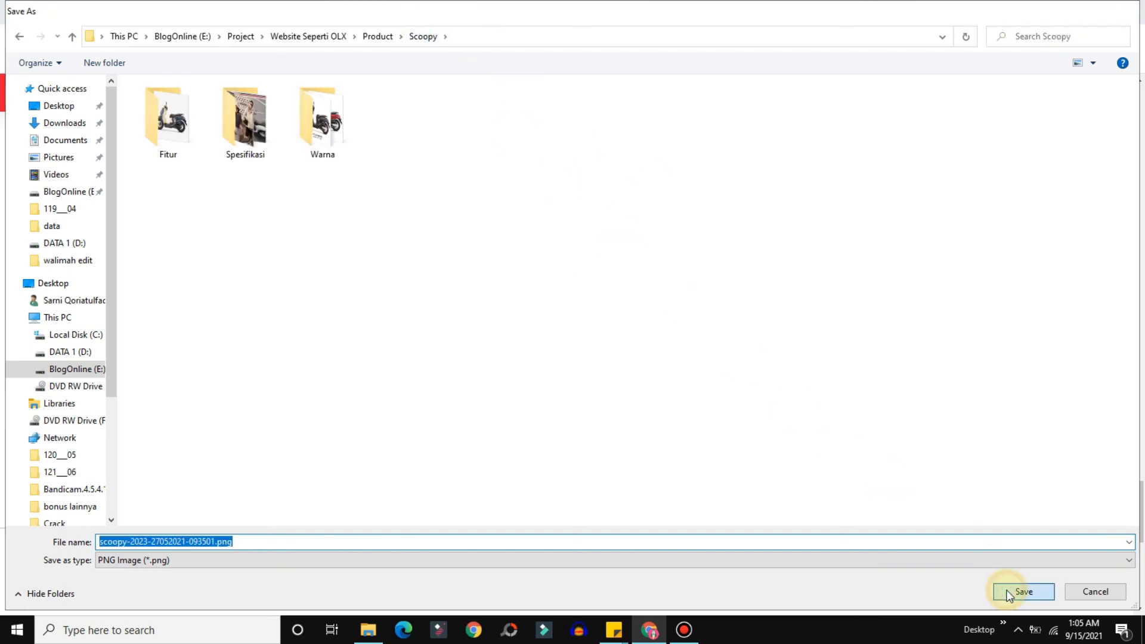
click(217, 8)
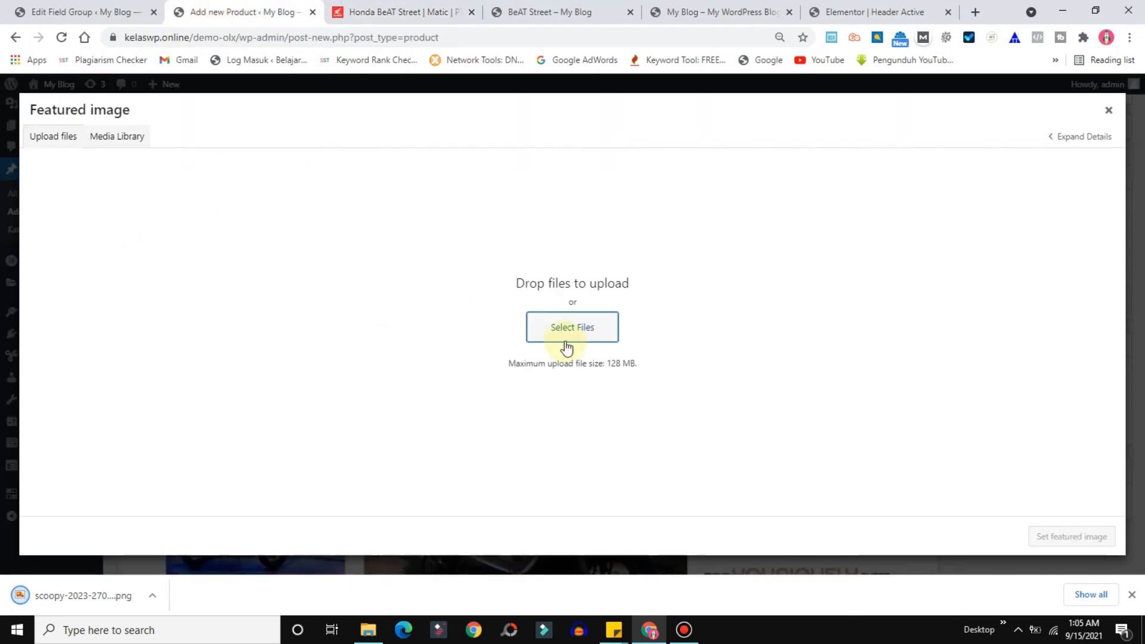
click(561, 328)
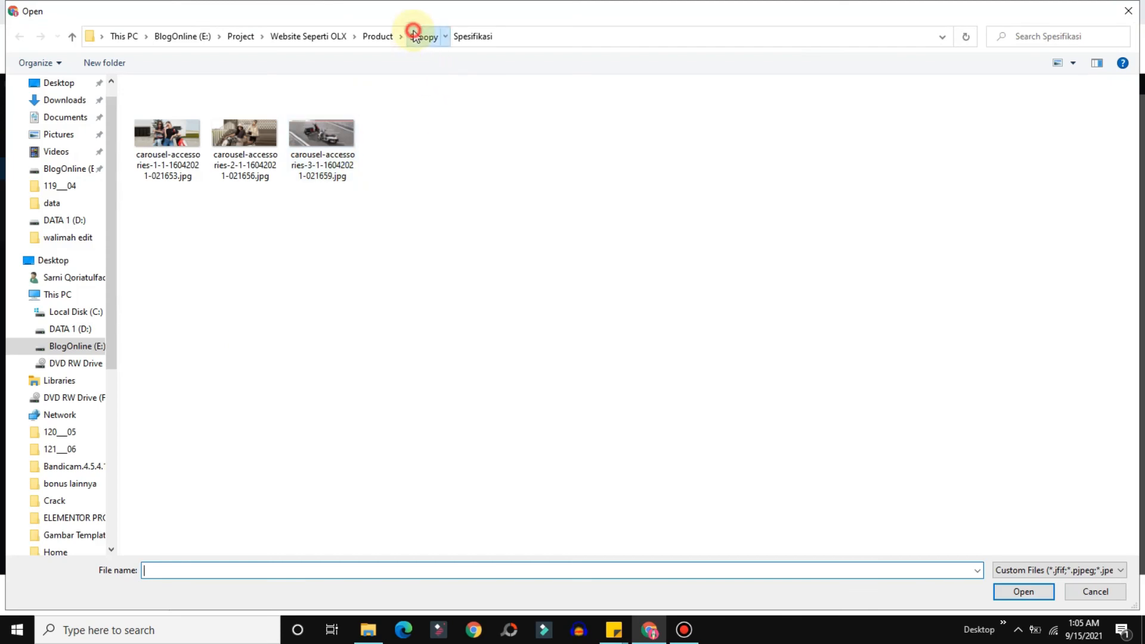
click(414, 36)
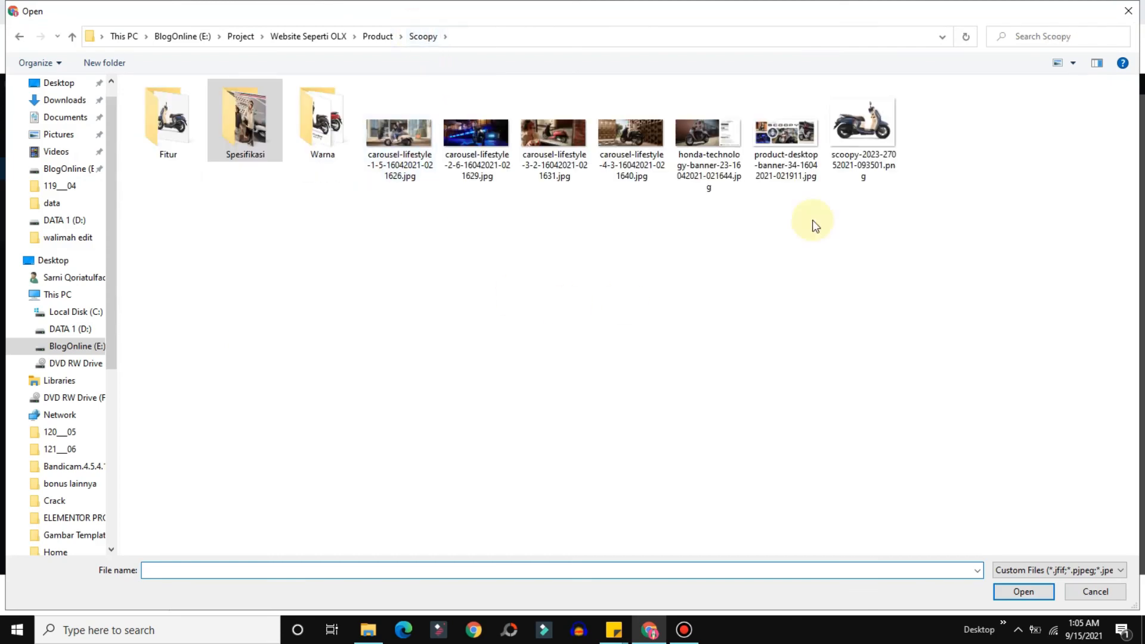
click(854, 120)
click(1023, 592)
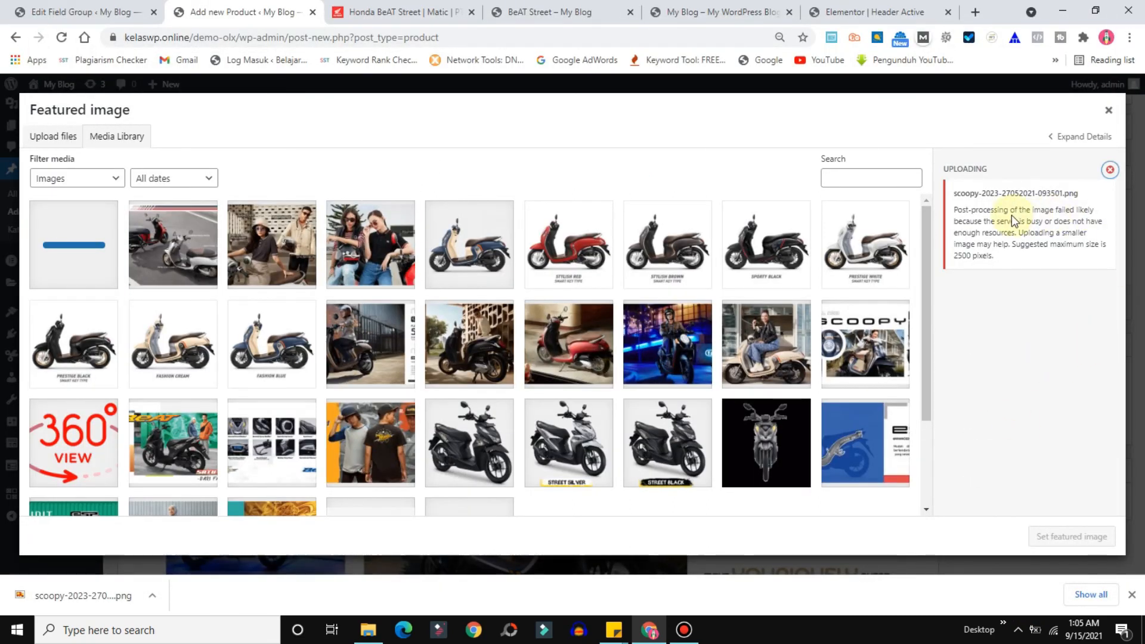
click(1110, 169)
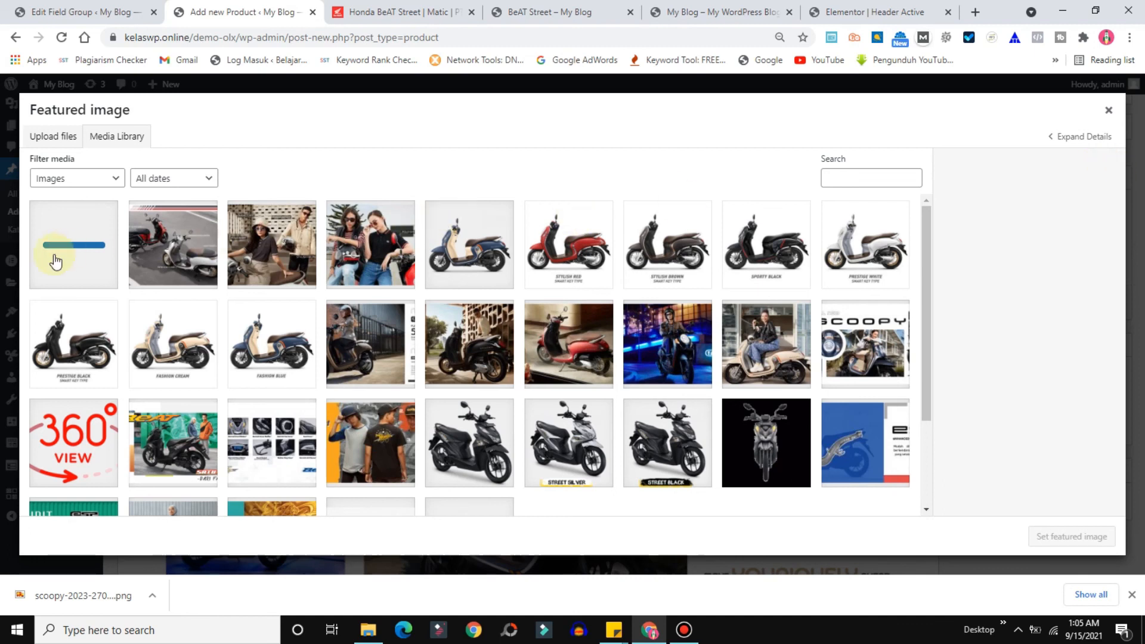
Set the existing scoopy-3.png from the media library as the featured image and publish the Scoopy product
click(458, 230)
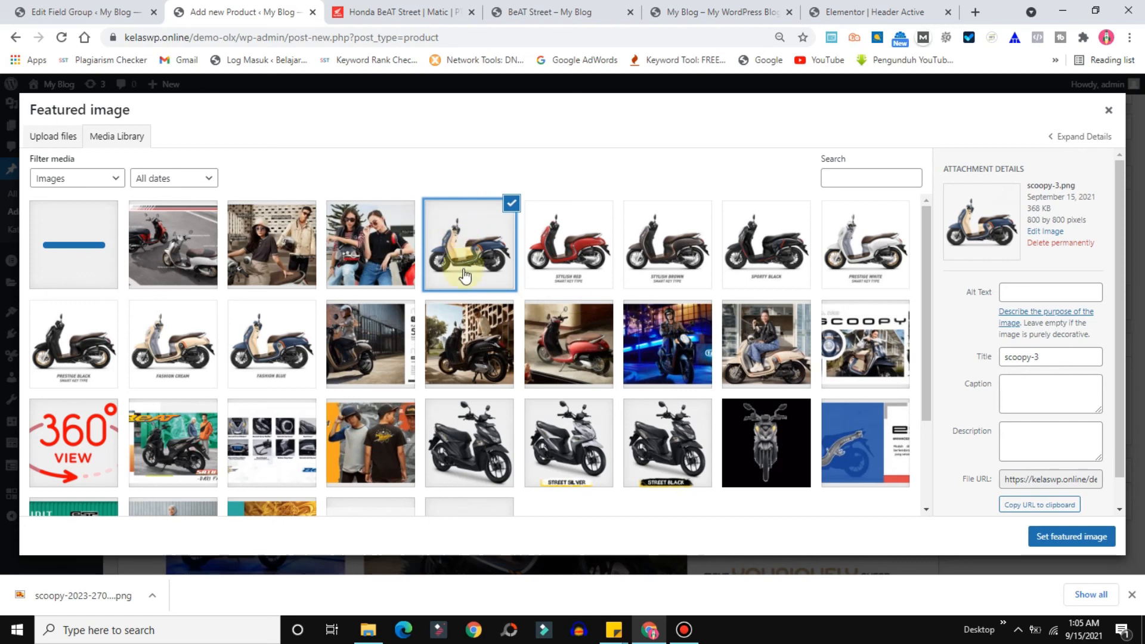
click(1050, 540)
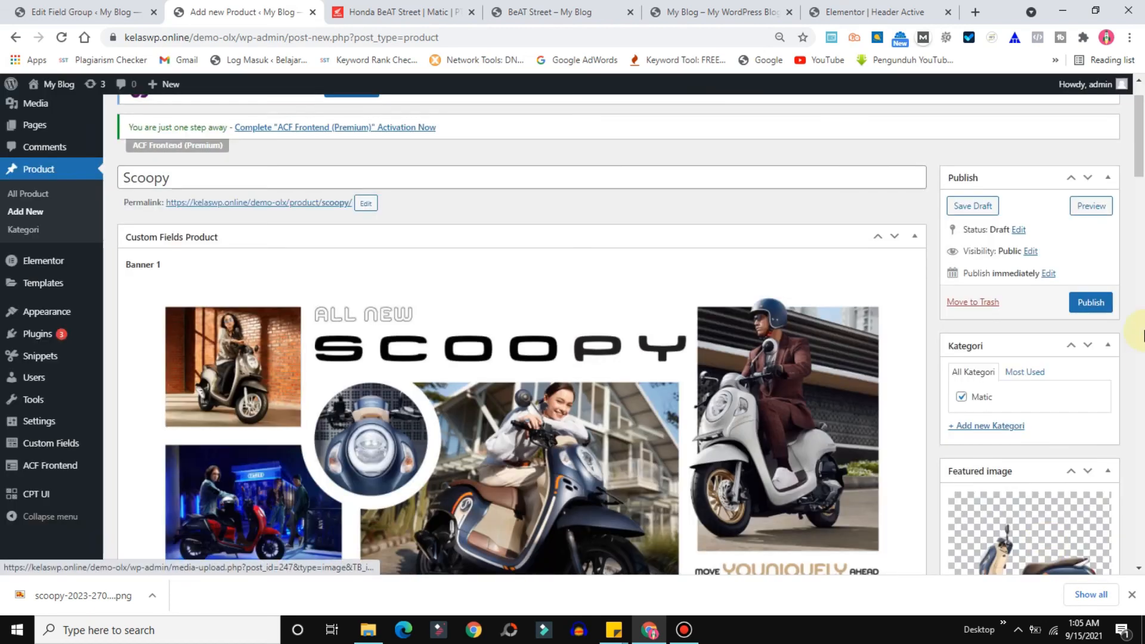
click(1091, 303)
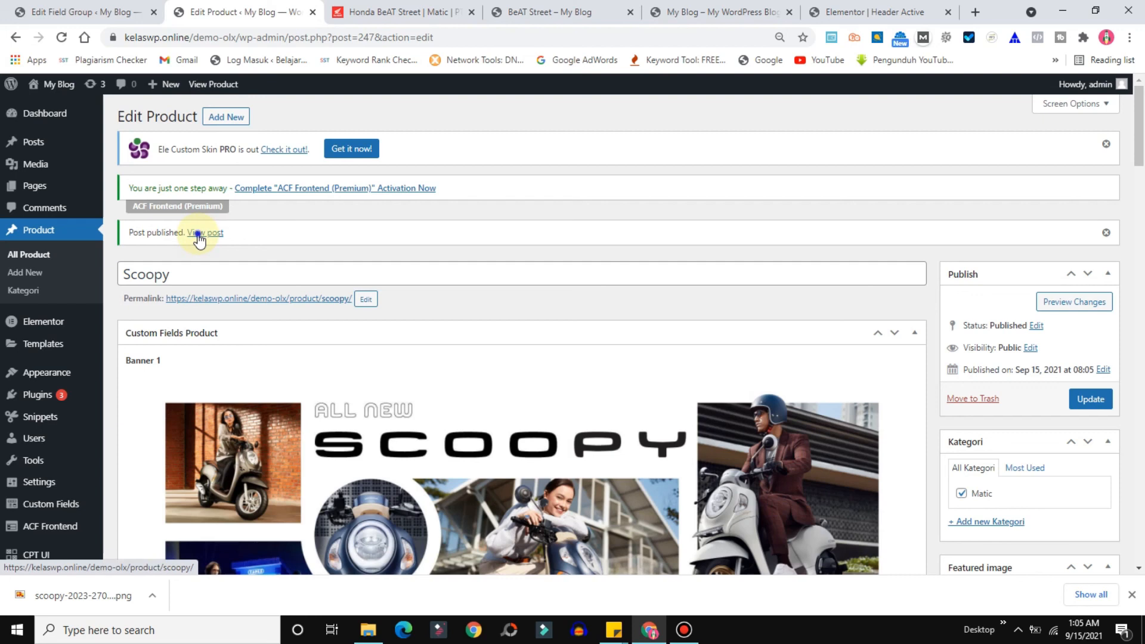
Open the published Scoopy post in a new tab and review its page from the banner to the Aksesoris dan Apparel gallery
right_click(199, 237)
click(232, 243)
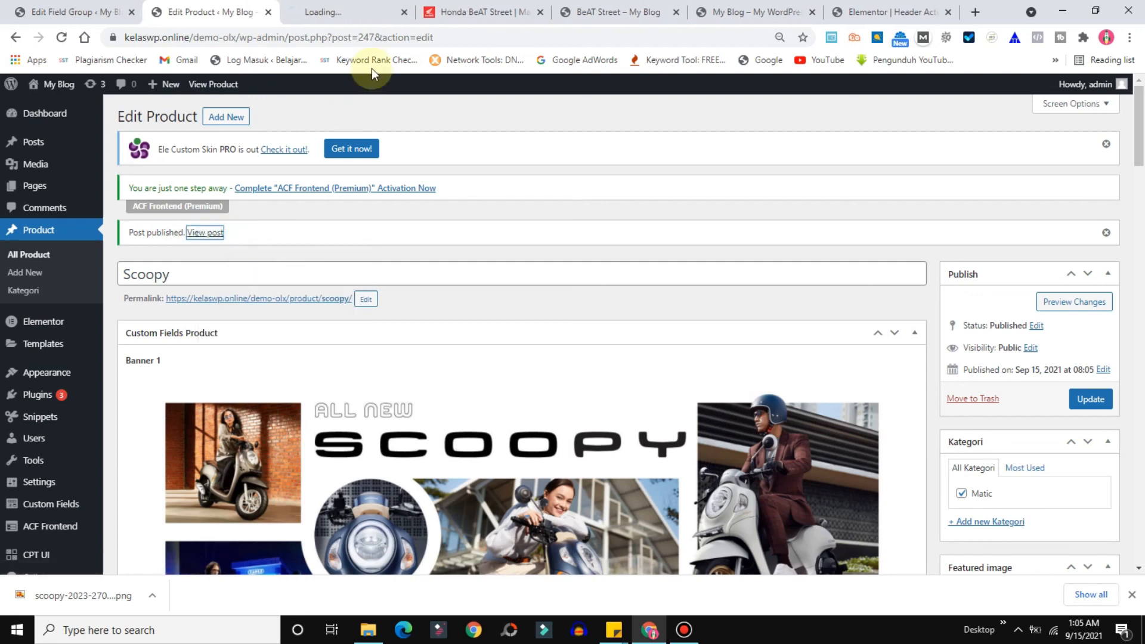
click(316, 13)
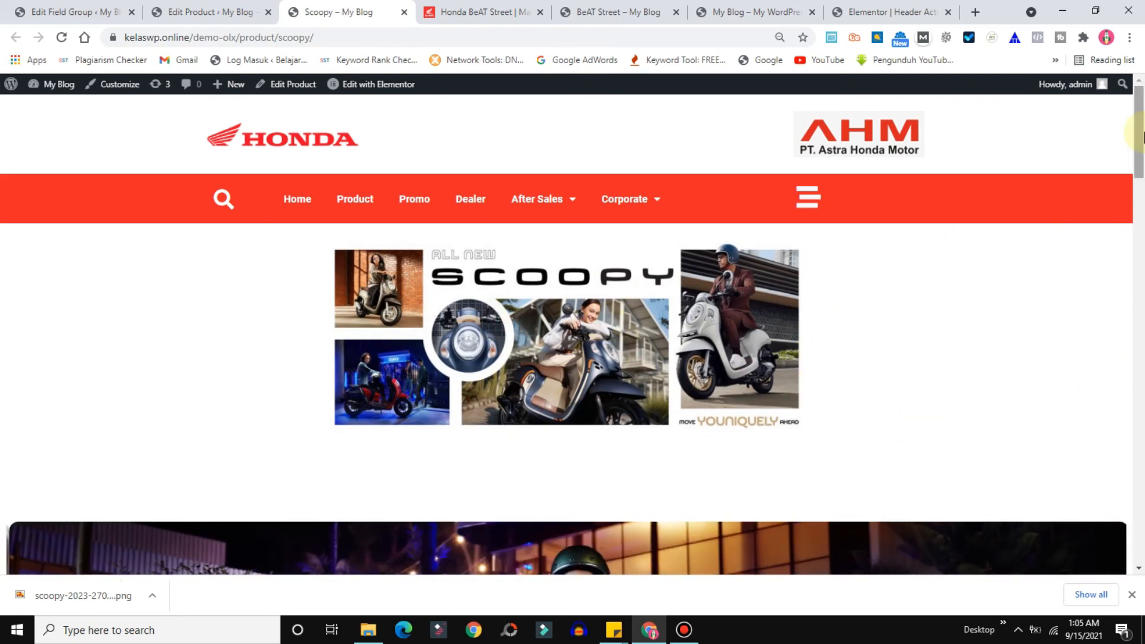
drag(1139, 155, 1142, 533)
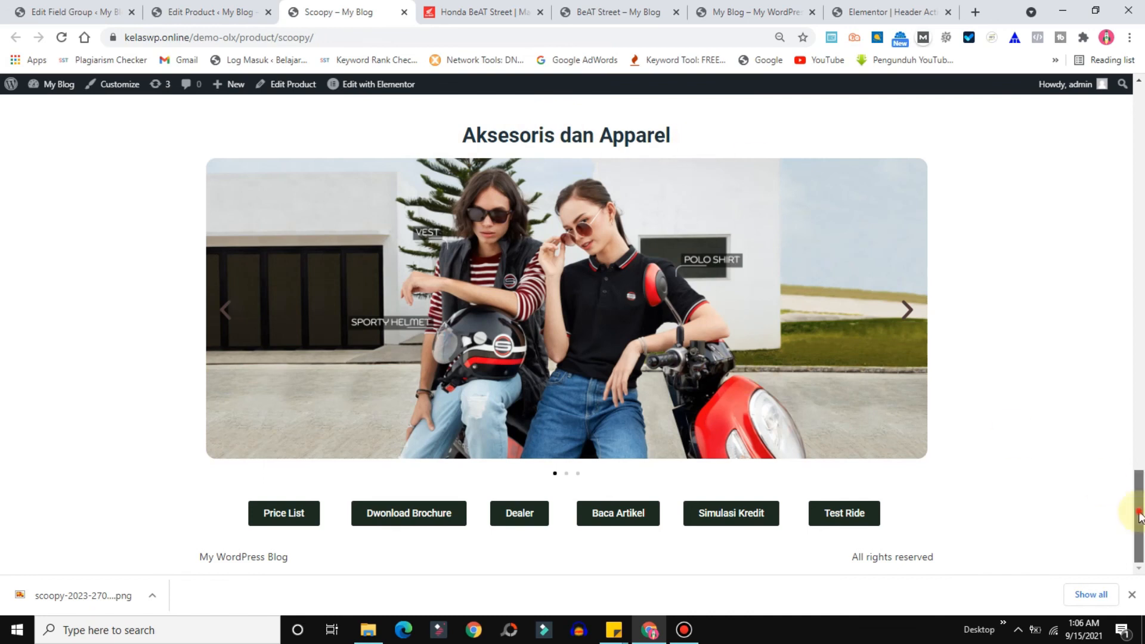
click(1132, 595)
drag(1137, 450, 1138, 119)
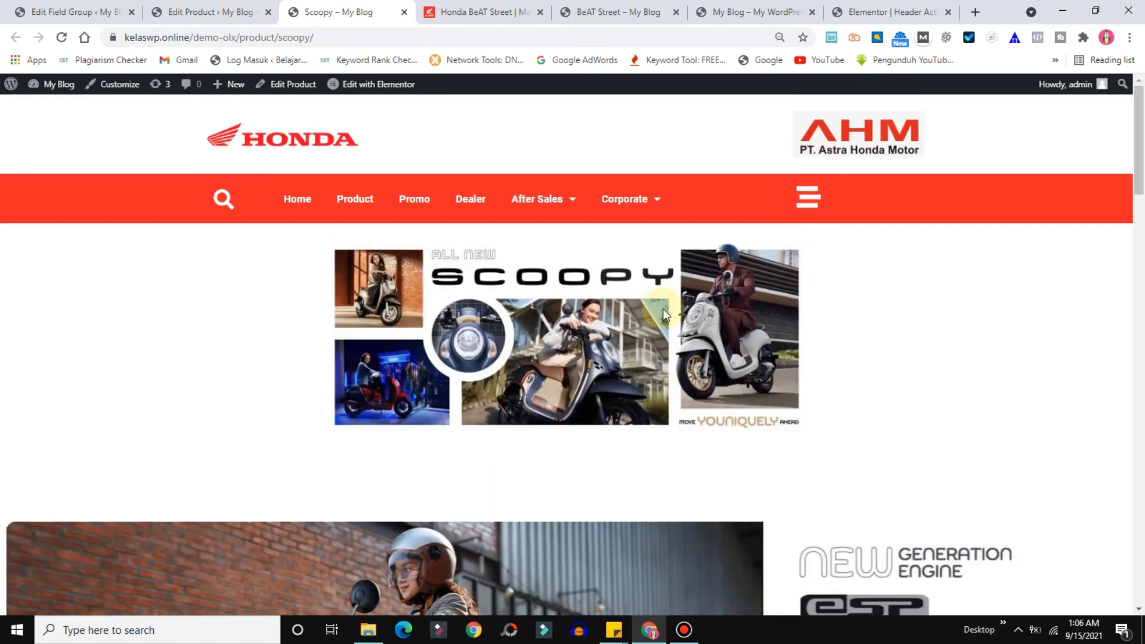
click(68, 311)
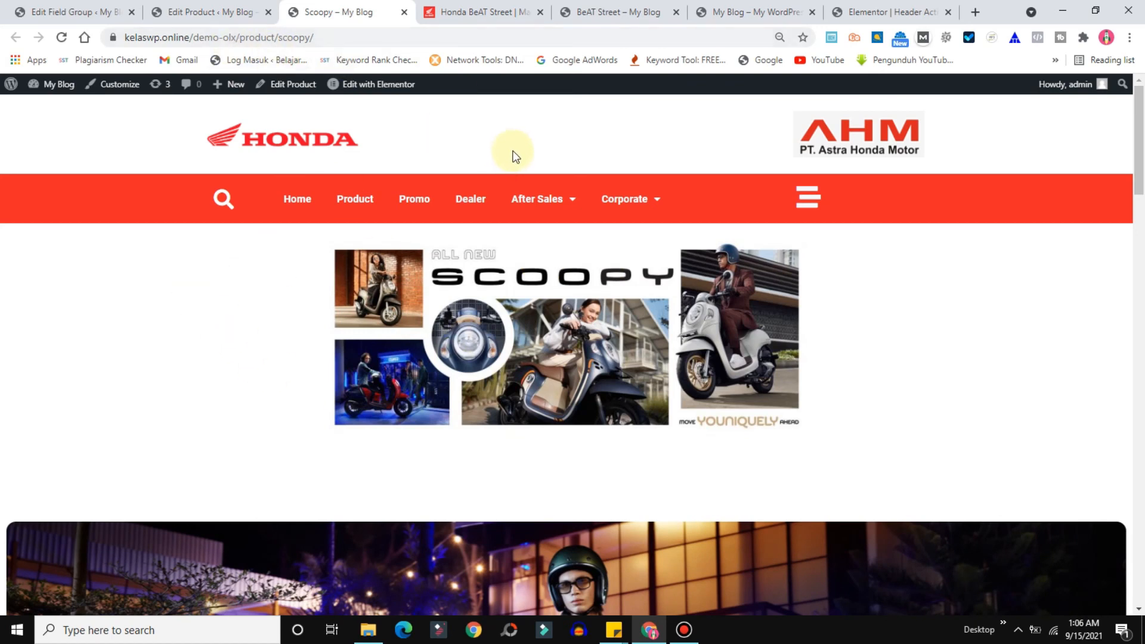
click(242, 337)
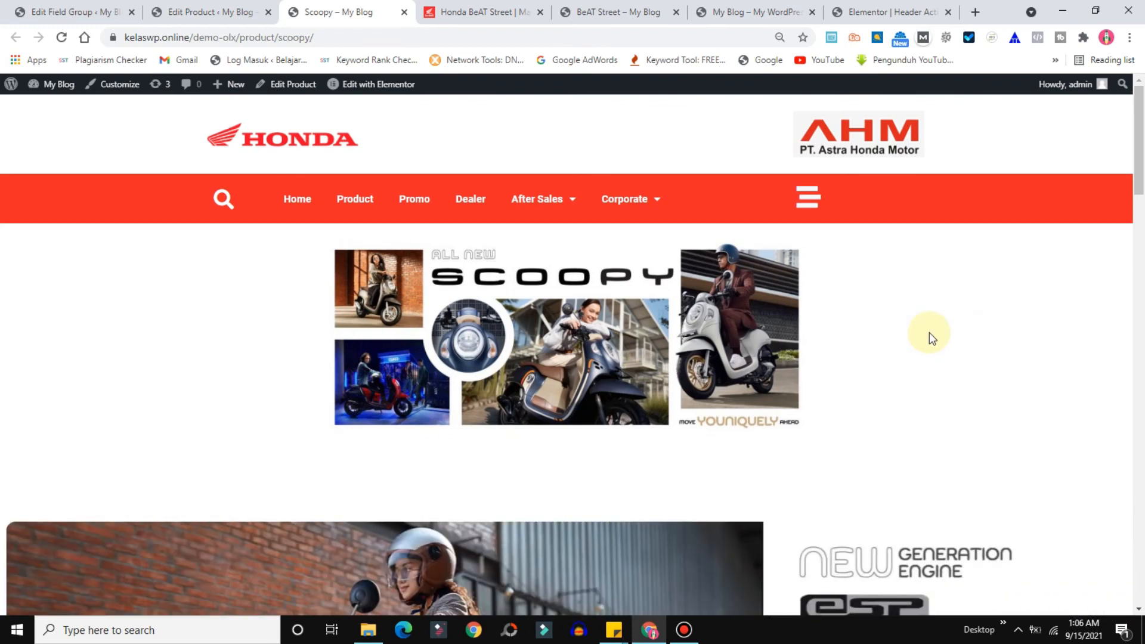
scroll(1139, 120, down, 10)
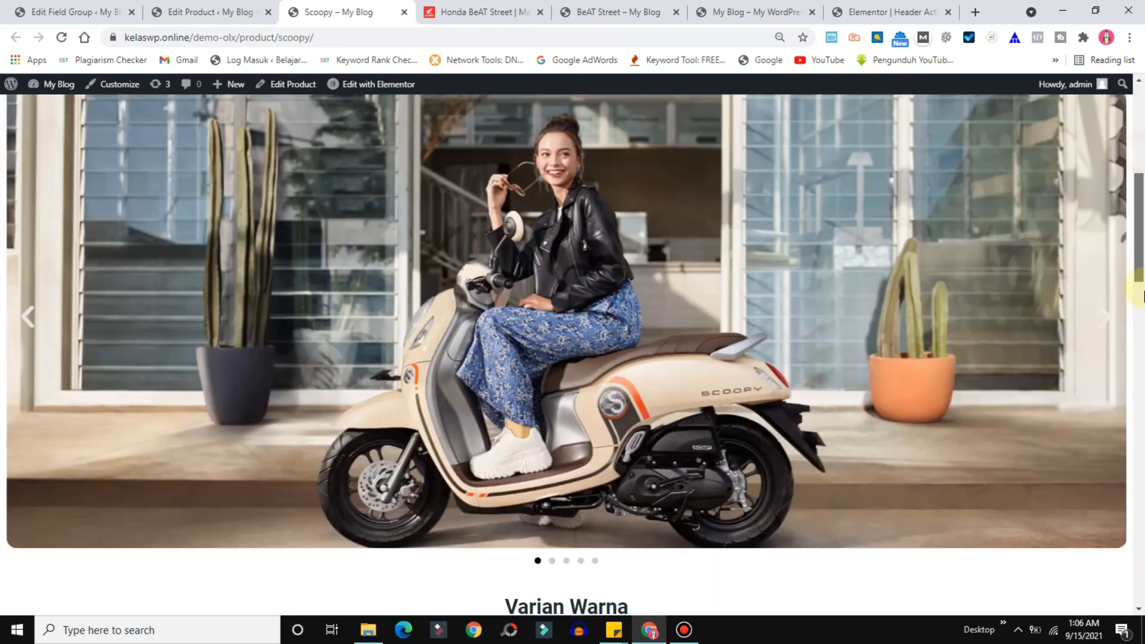
scroll(1139, 113, up, 10)
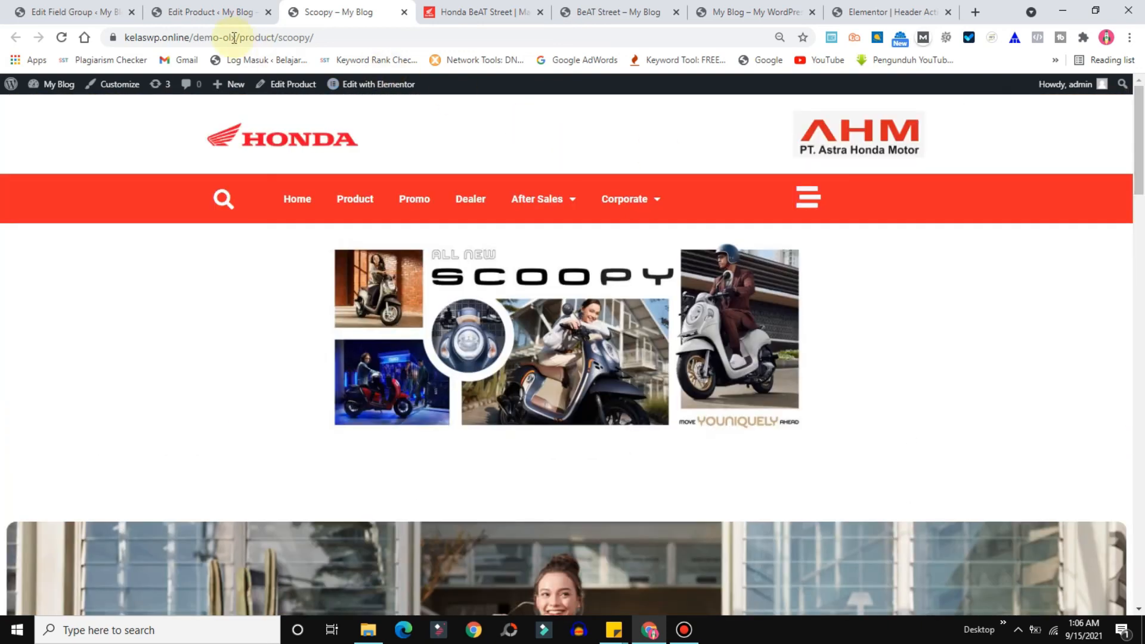
Look over the product list and the Theme Builder's Single Product Template entry, returning to the Scoopy page
click(204, 18)
click(20, 261)
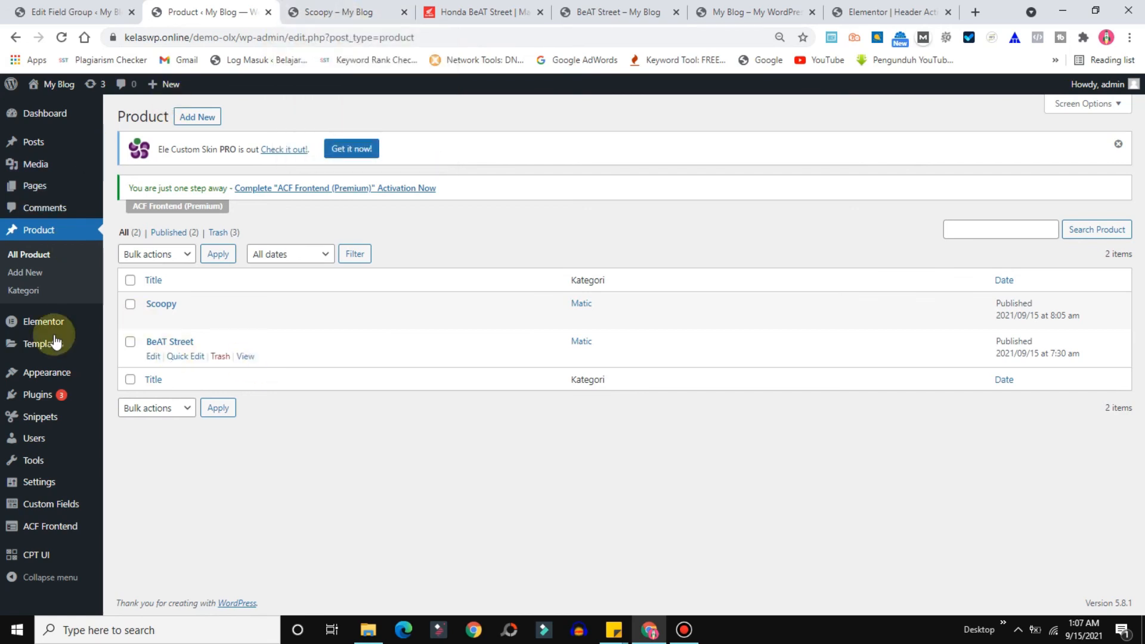
mouse_move(20, 349)
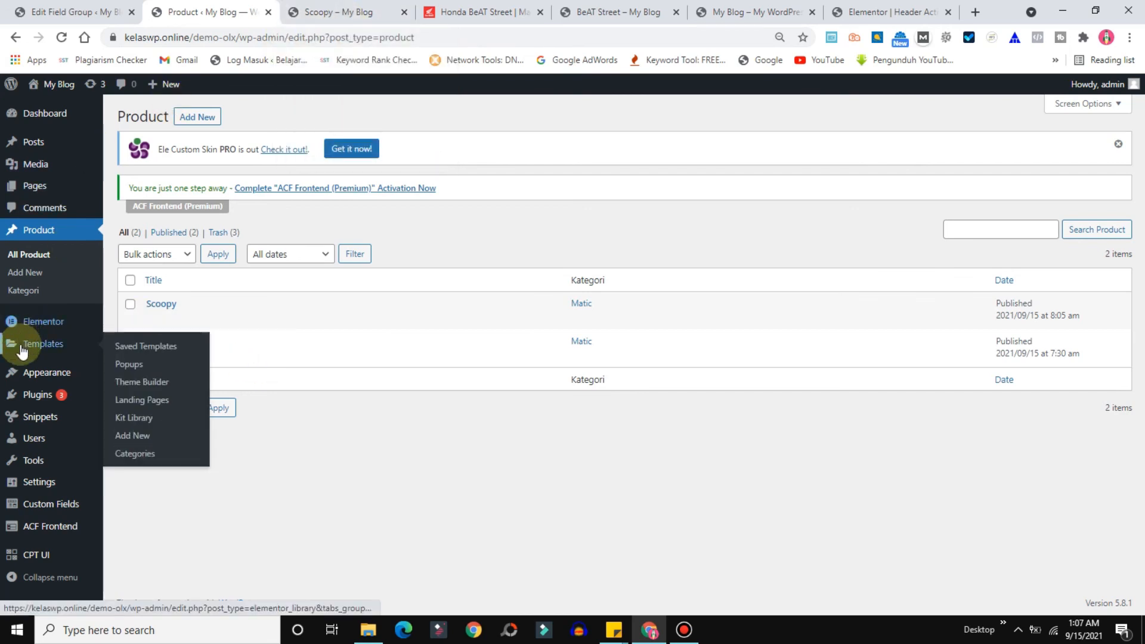
click(136, 380)
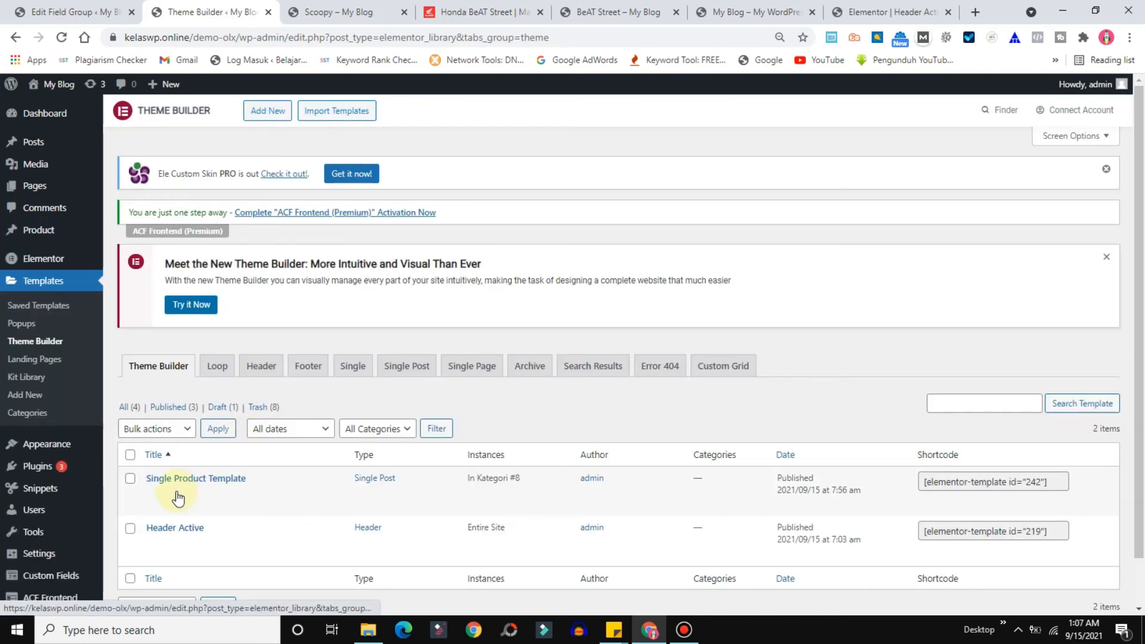
mouse_move(160, 480)
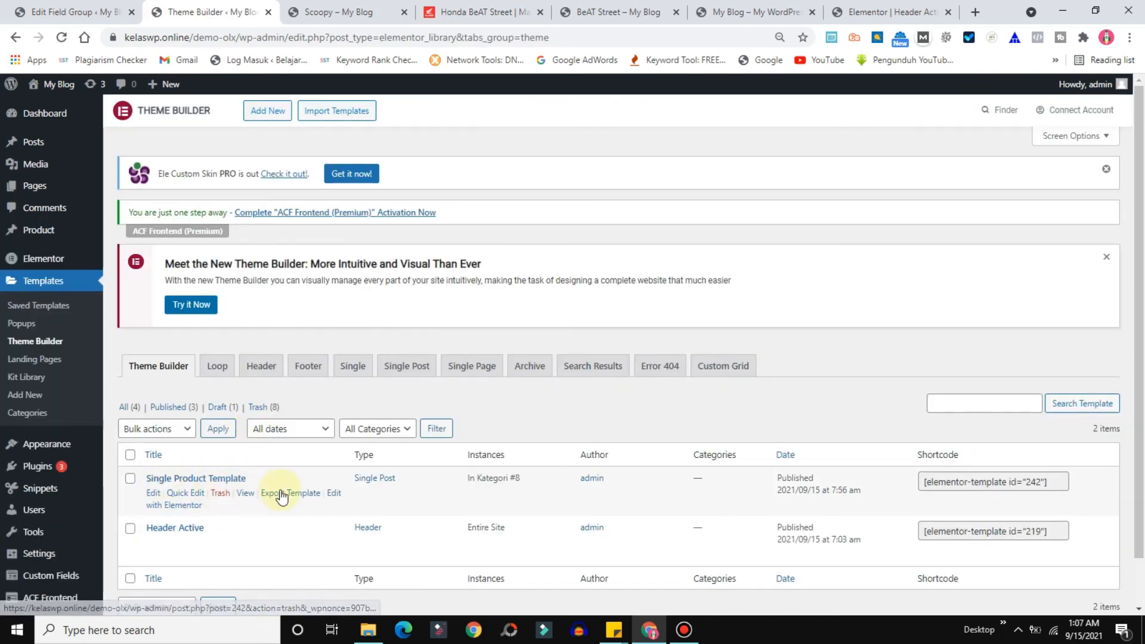
click(367, 13)
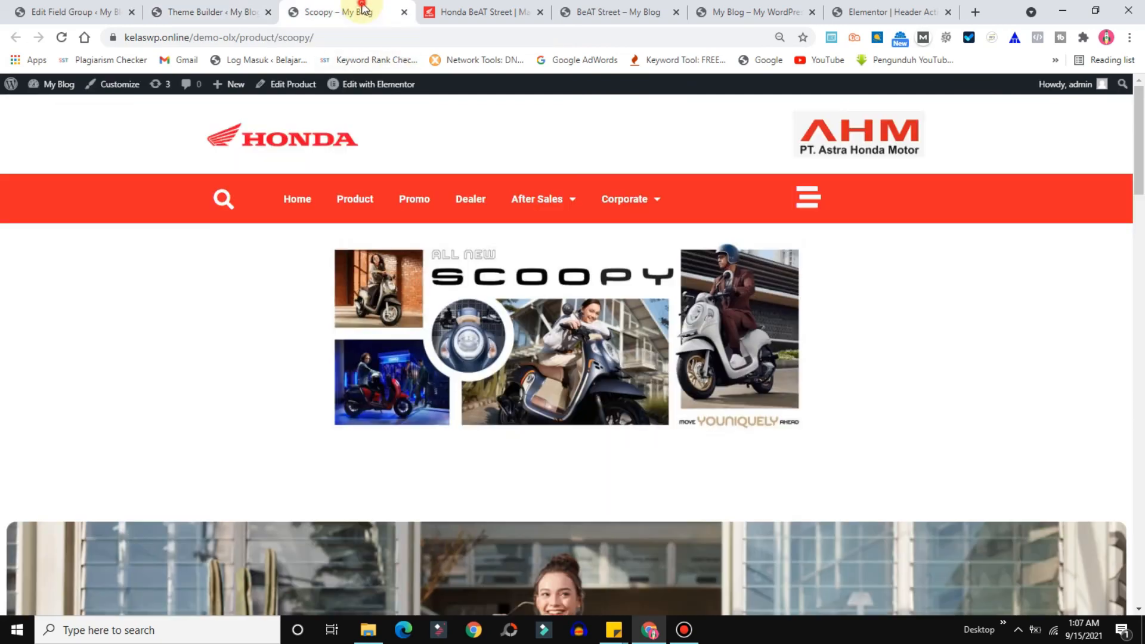